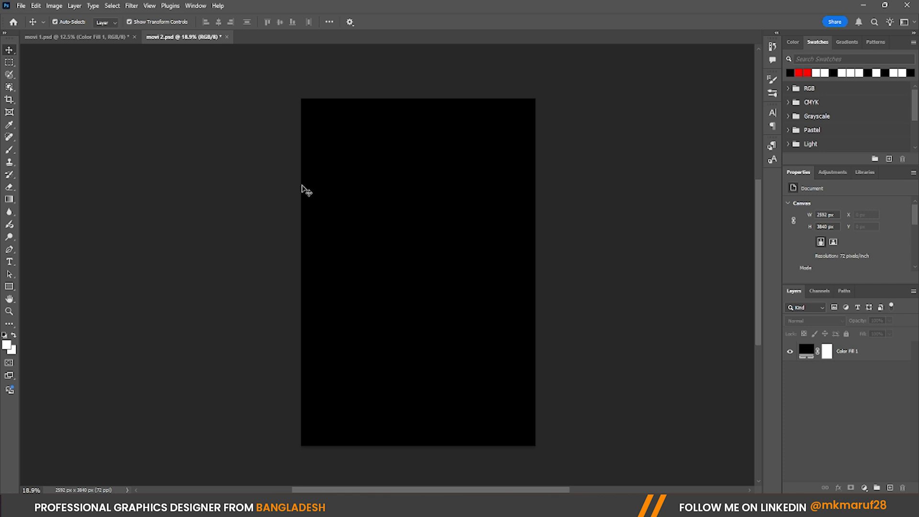
click(406, 243)
click(623, 335)
click(491, 253)
scroll(491, 254, down, 1)
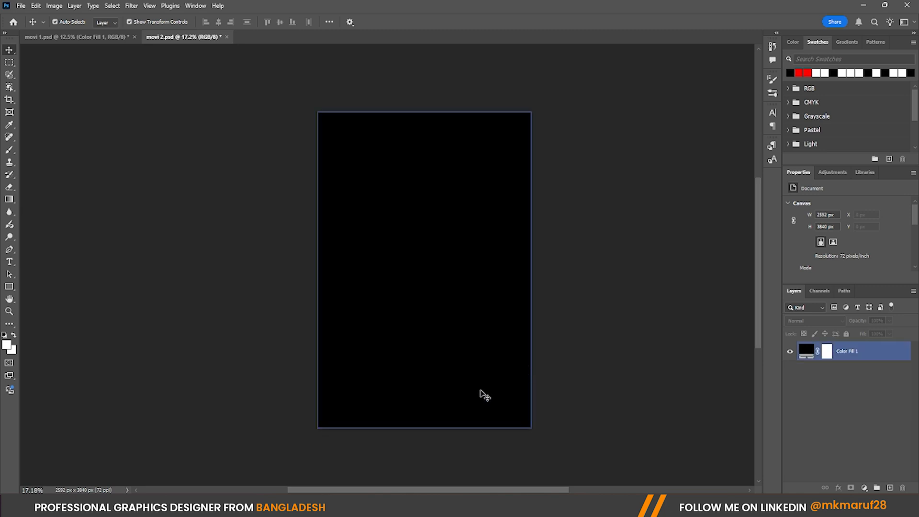
Bring the images "1", the red corridor and "Untitled-1" from the movie poster folder into the movi 2.psd canvas
mouse_move(419, 507)
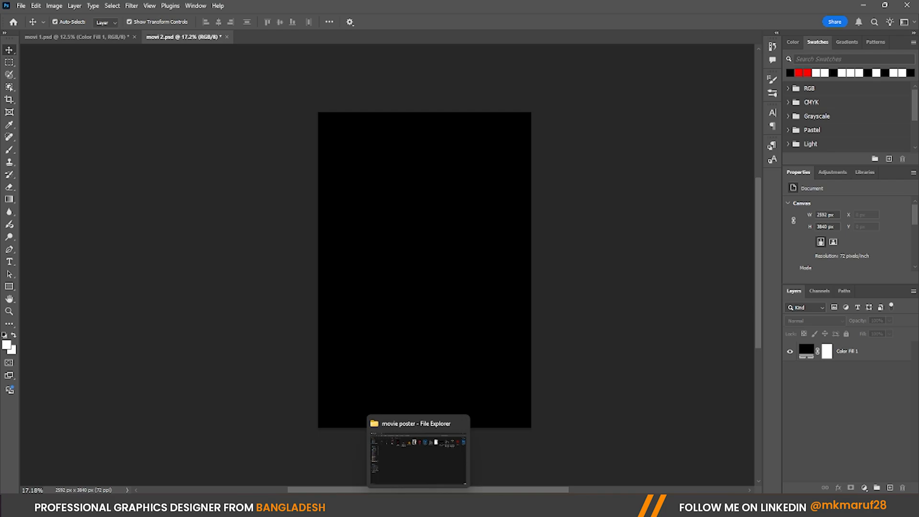
click(418, 457)
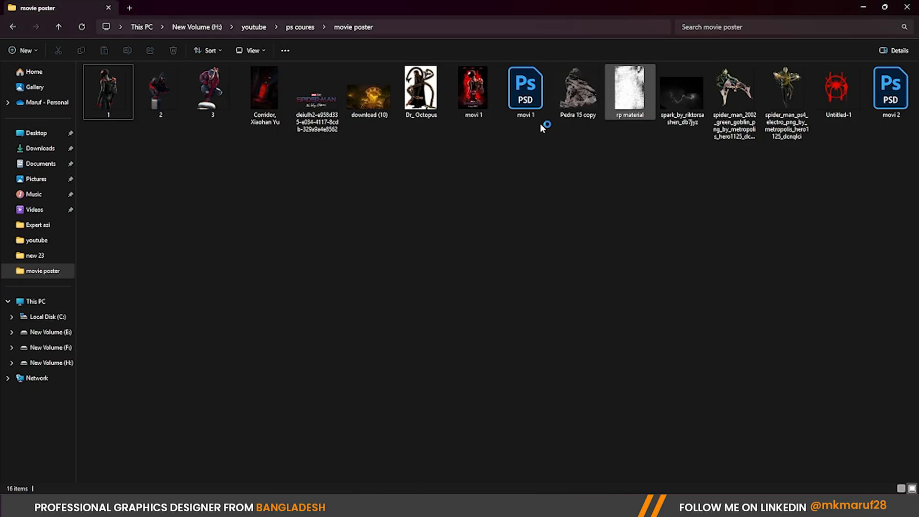
click(261, 96)
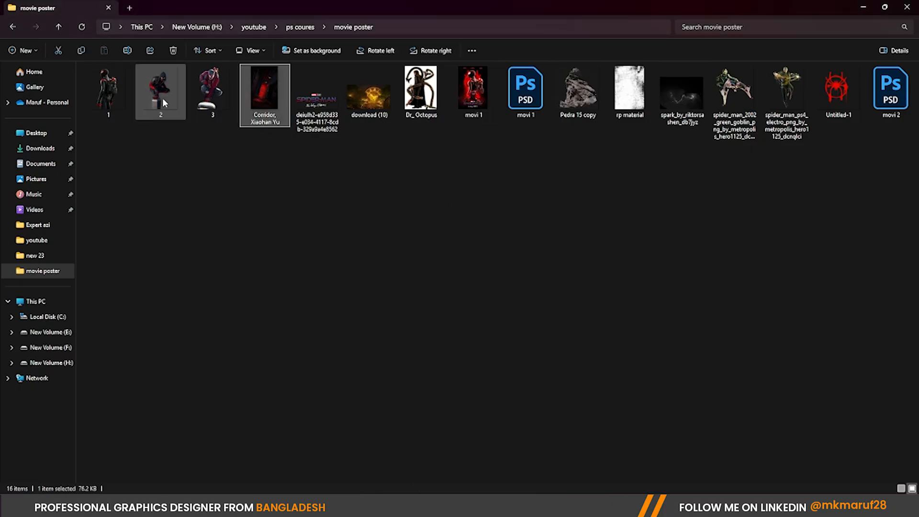
click(92, 88)
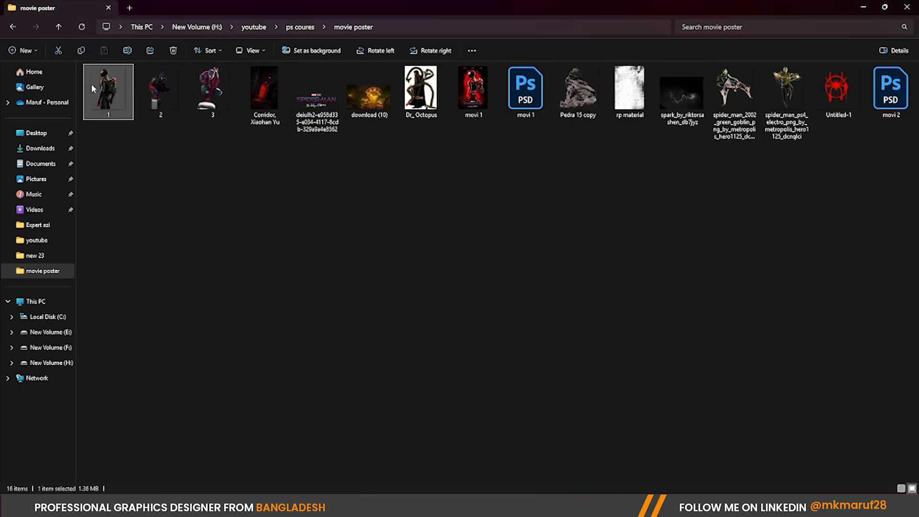
ctrl+click(261, 90)
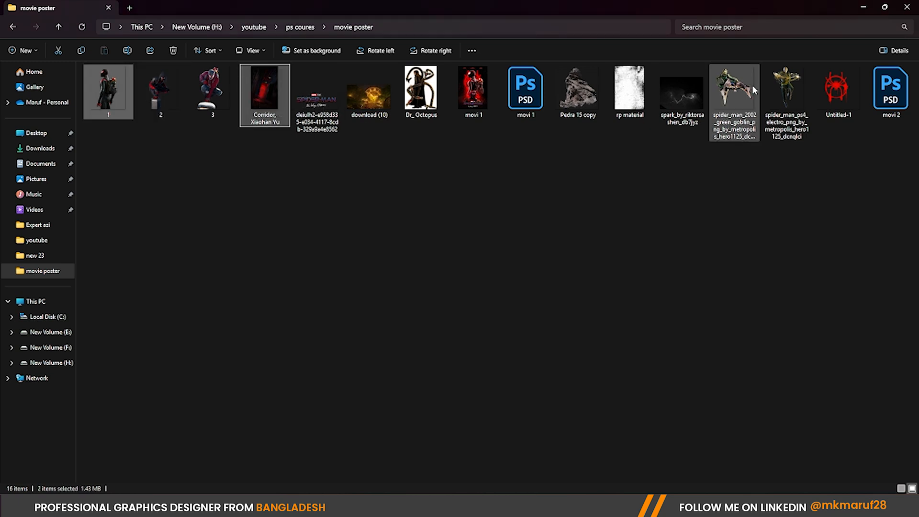
ctrl+click(824, 88)
drag(845, 82, 452, 214)
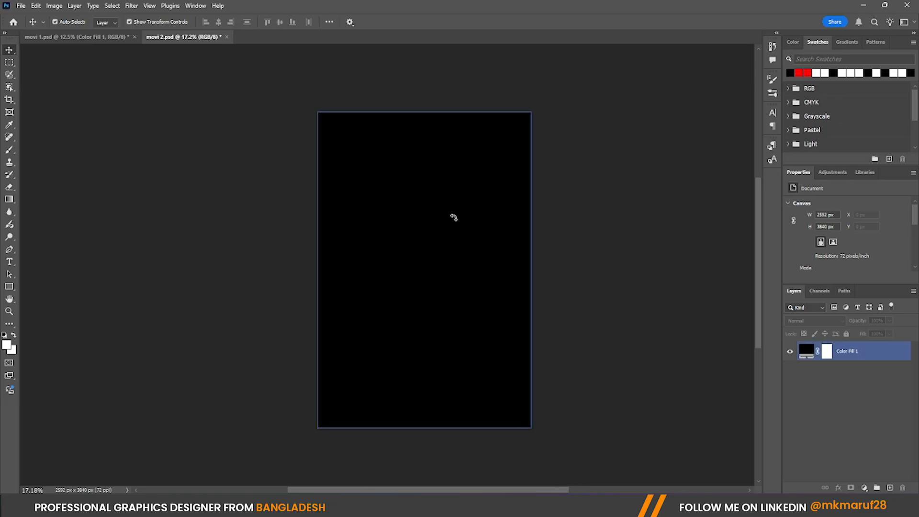
Enlarge the red spider logo and place it in the upper middle of the poster
drag(442, 251, 594, 134)
drag(514, 197, 454, 218)
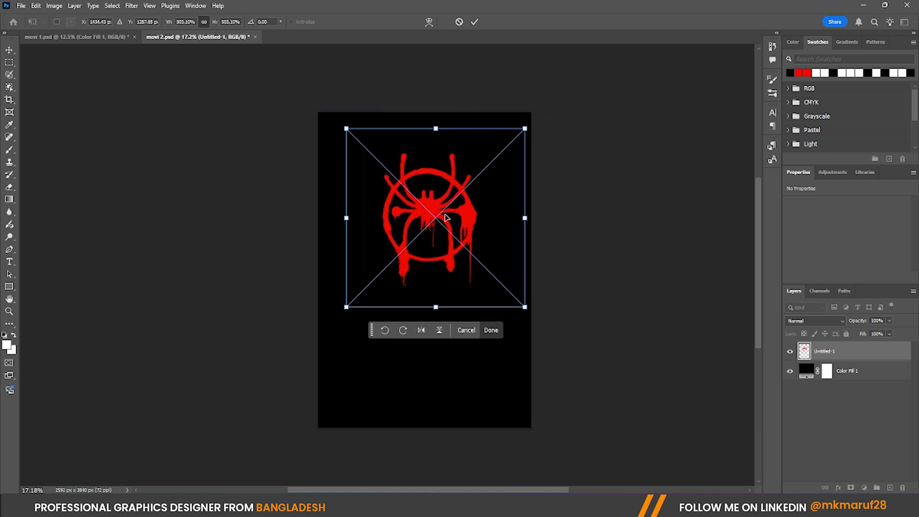
click(474, 22)
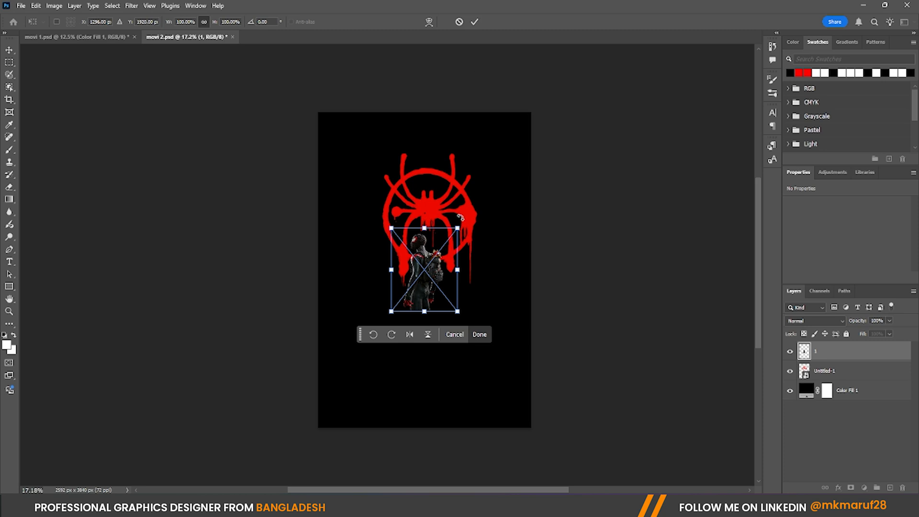
Enlarge the Spider-Man figure to most of the poster's height and centre it in front of the spider logo
drag(459, 226, 597, 55)
drag(437, 212, 383, 327)
drag(543, 172, 604, 125)
drag(519, 196, 498, 196)
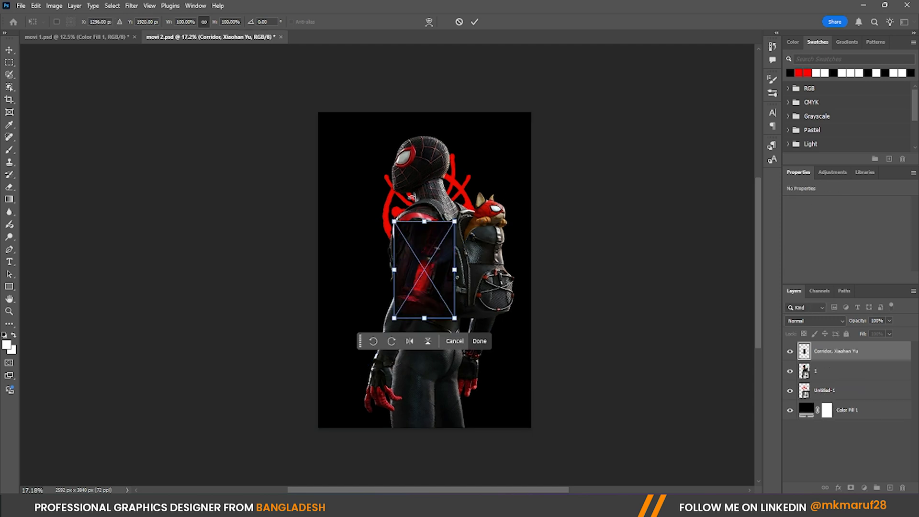
Scale the corridor image to about 390.87% so it covers the canvas and move its layer directly above Color Fill 1
drag(454, 221, 682, 64)
drag(450, 201, 383, 277)
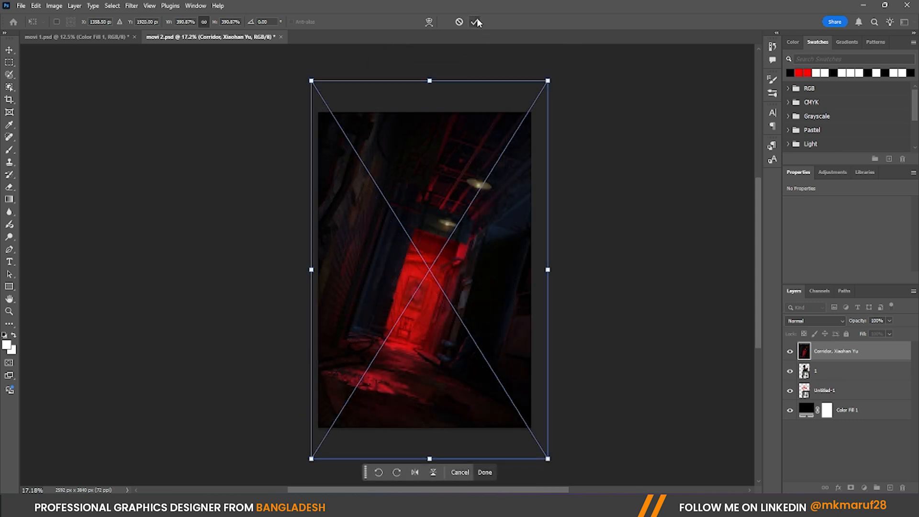
click(477, 21)
click(601, 207)
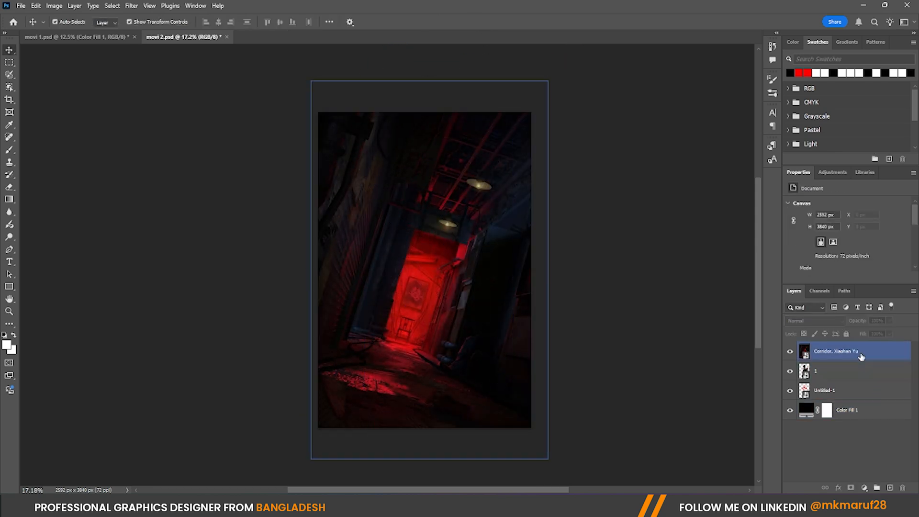
drag(859, 356, 857, 399)
click(378, 240)
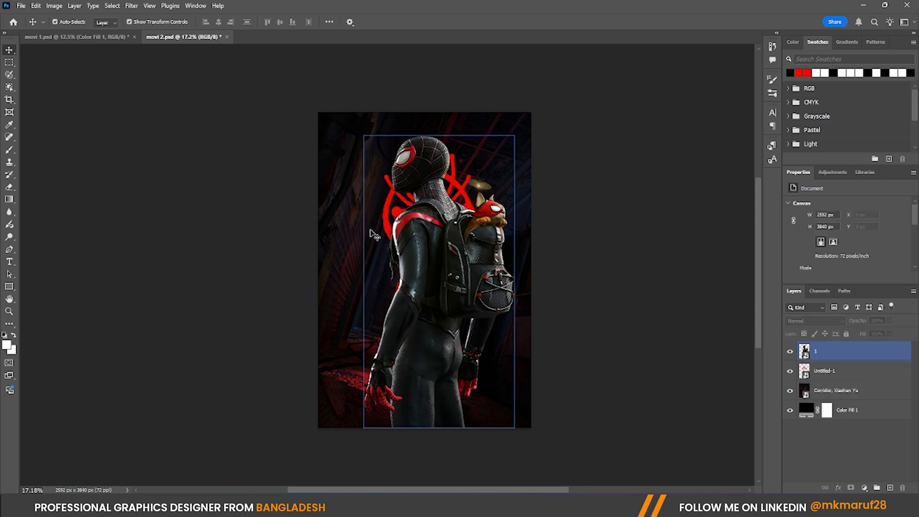
Enlarge the spider logo layer Untitled-1 to about 686.80% and centre it behind the figure's head and shoulders
click(842, 371)
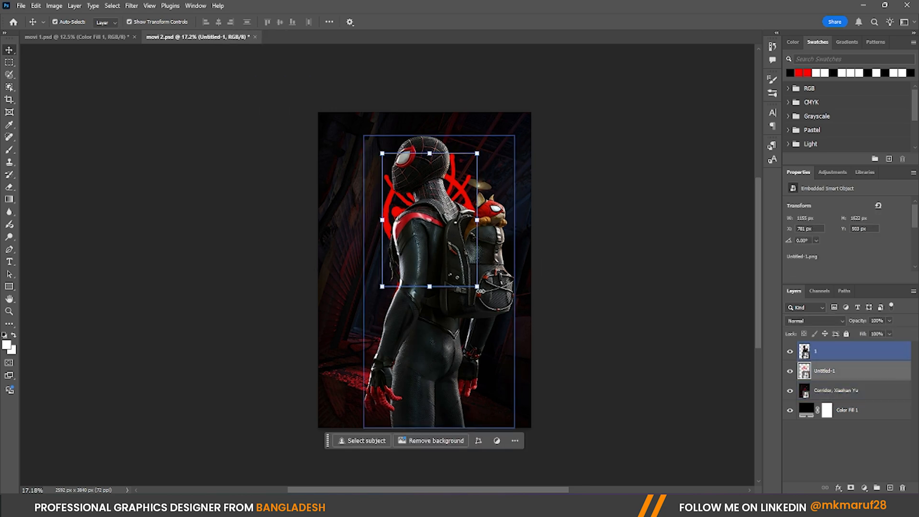
key(ctrl+t)
mouse_move(532, 313)
mouse_down()
mouse_move(601, 365)
mouse_move(535, 323)
mouse_move(538, 315)
mouse_up()
click(474, 22)
click(427, 314)
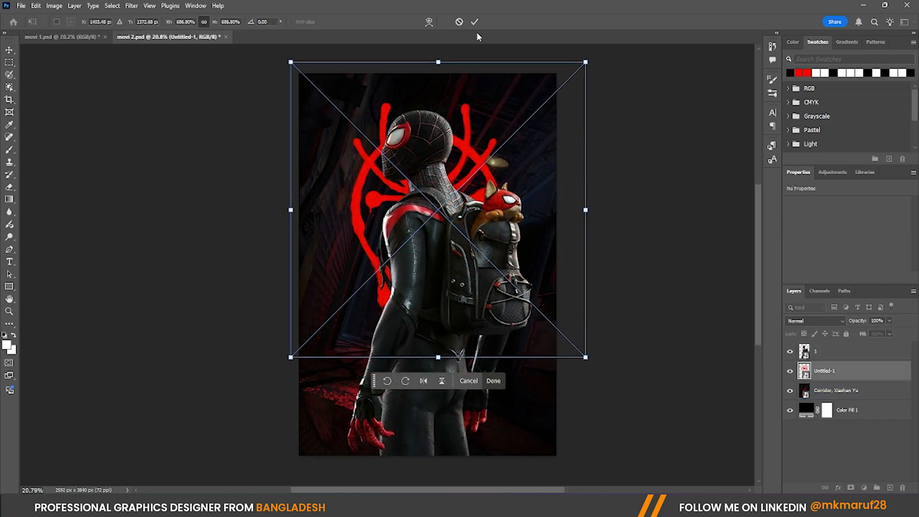
click(474, 21)
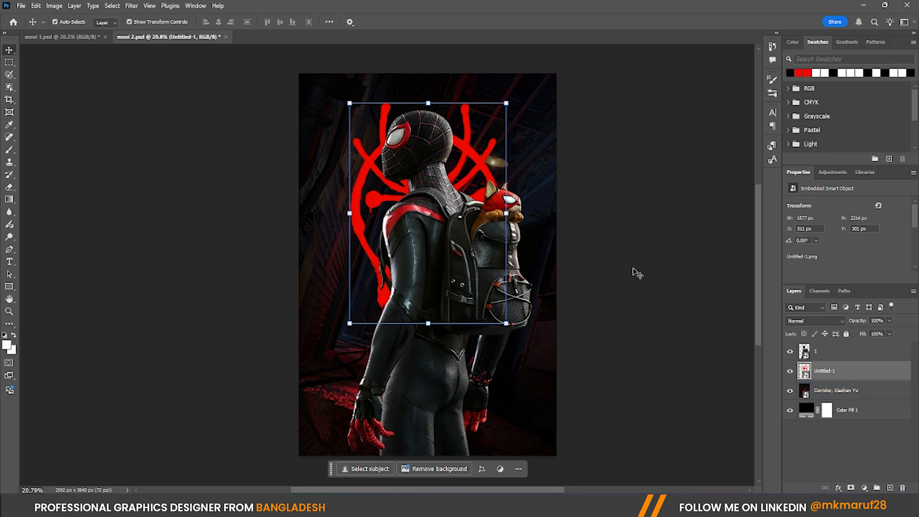
Rotate the corridor background to about -12.22° and enlarge it well beyond the canvas, with the red door behind the figure's arm
click(455, 232)
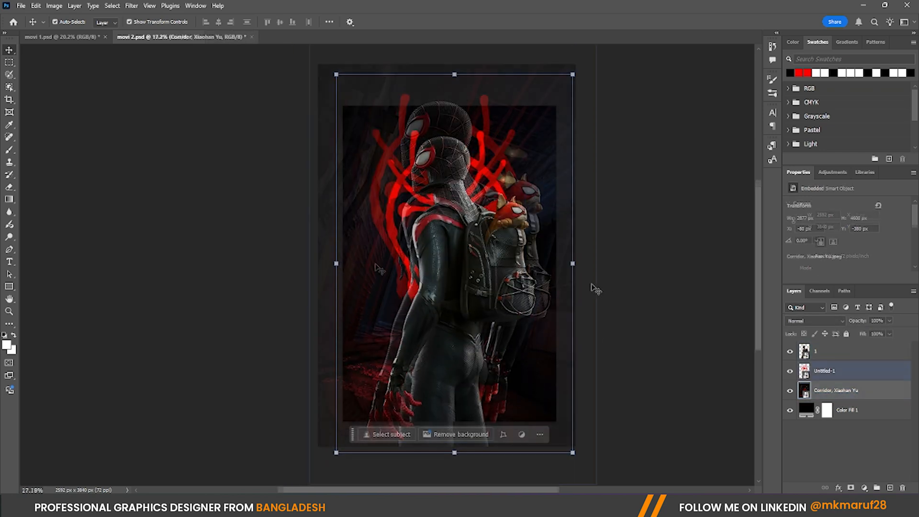
drag(584, 269, 587, 248)
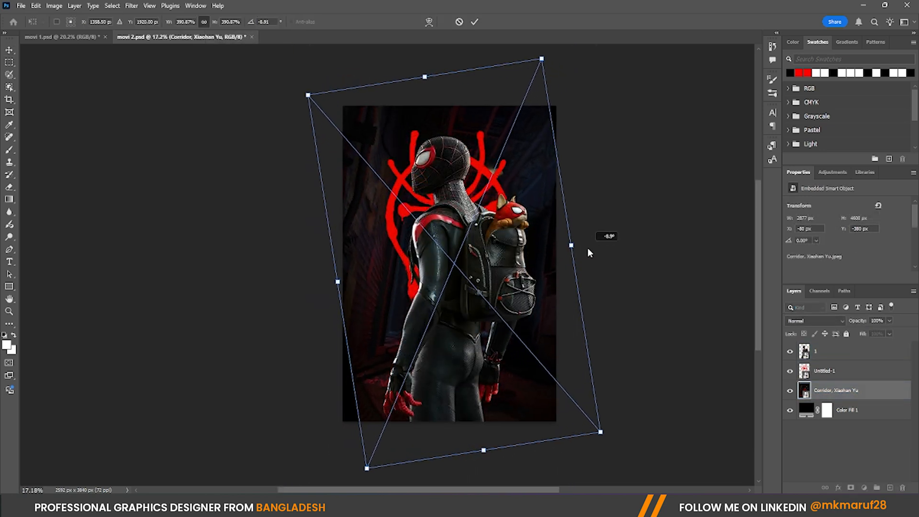
drag(541, 293, 513, 288)
drag(591, 444, 606, 438)
drag(531, 246, 596, 294)
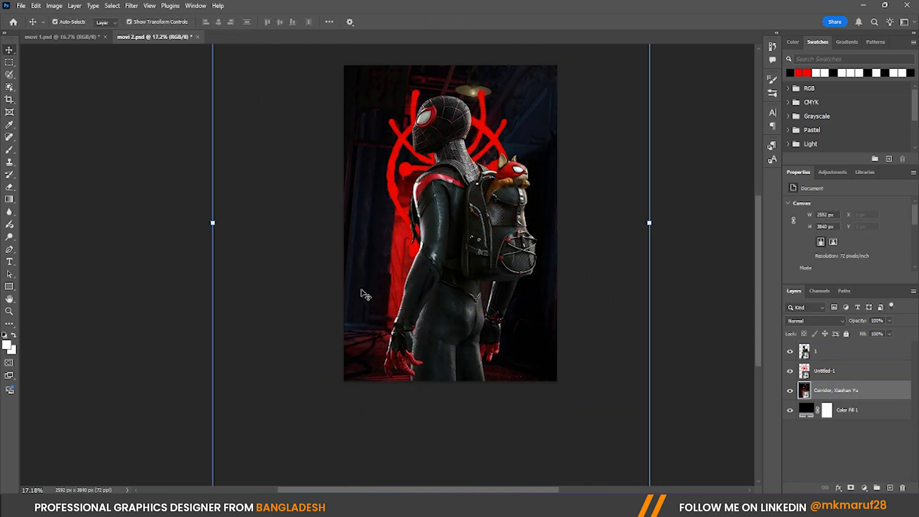
Darken the corridor layer with a Levels adjustment, lowering the white output level to 115
click(364, 295)
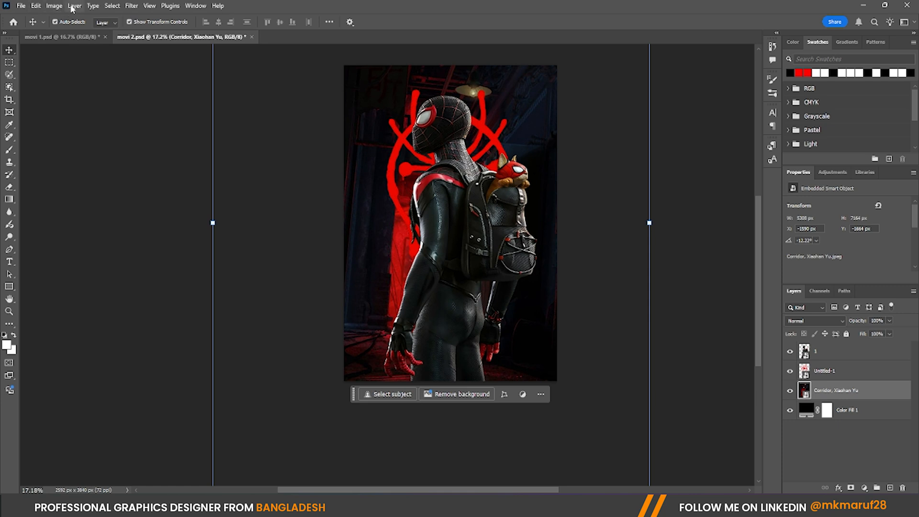
click(50, 8)
mouse_move(74, 33)
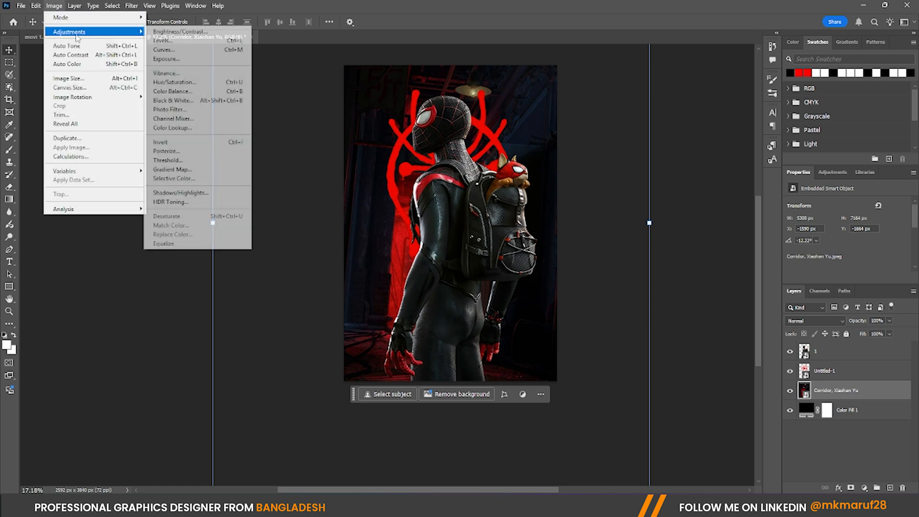
click(173, 42)
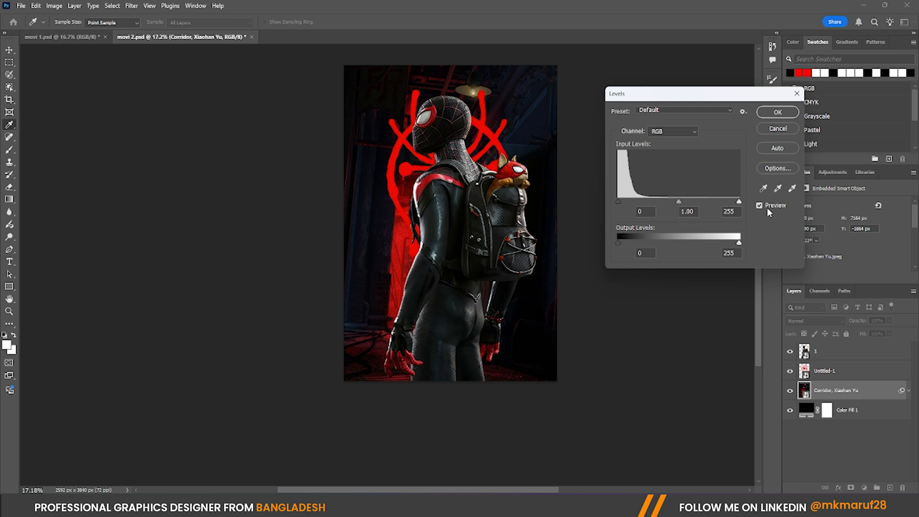
drag(739, 245, 666, 240)
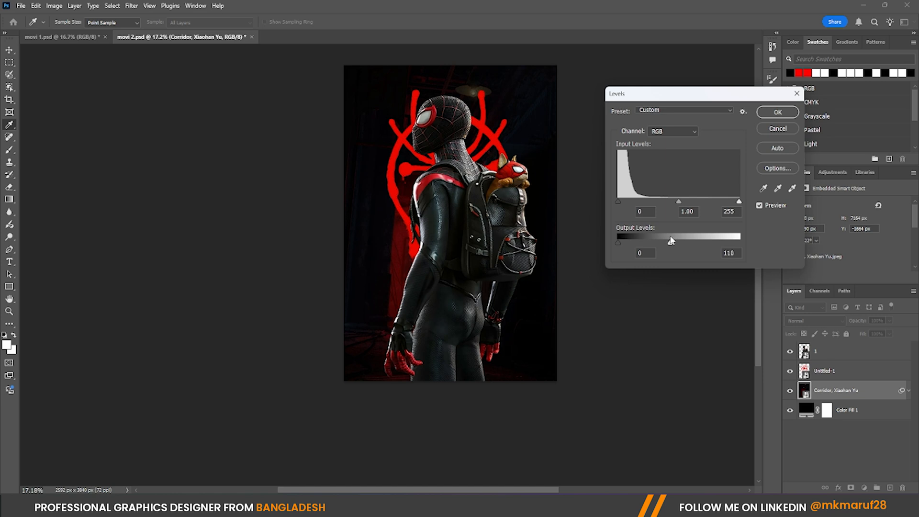
click(775, 113)
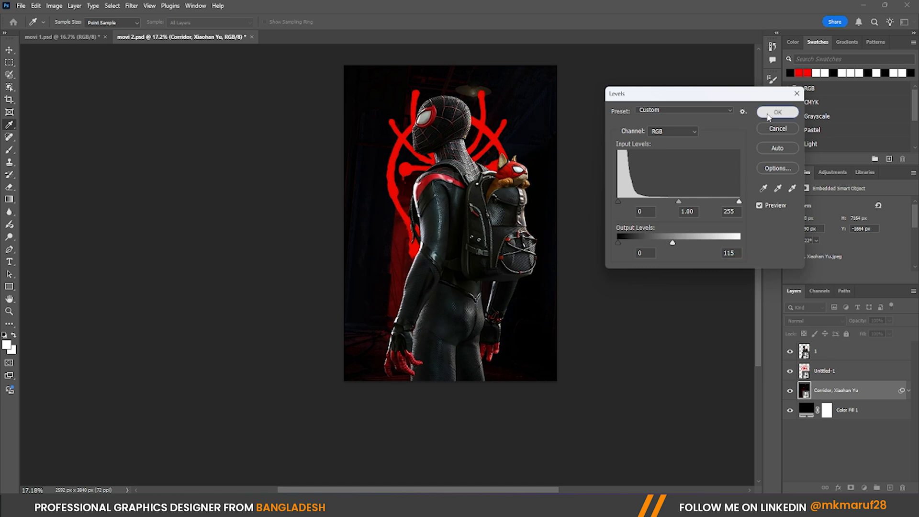
click(676, 189)
Shift the corridor background upward behind the figure and save the document
key(ctrl+minus)
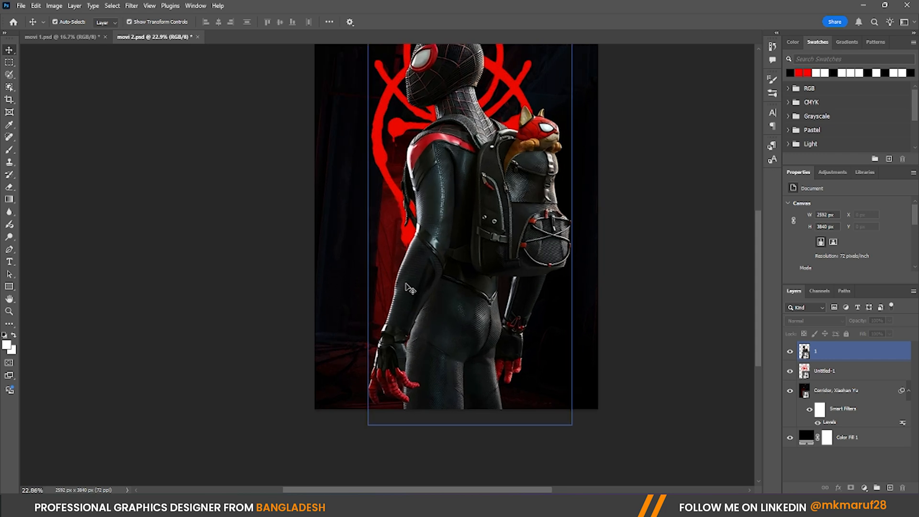
drag(306, 251, 324, 248)
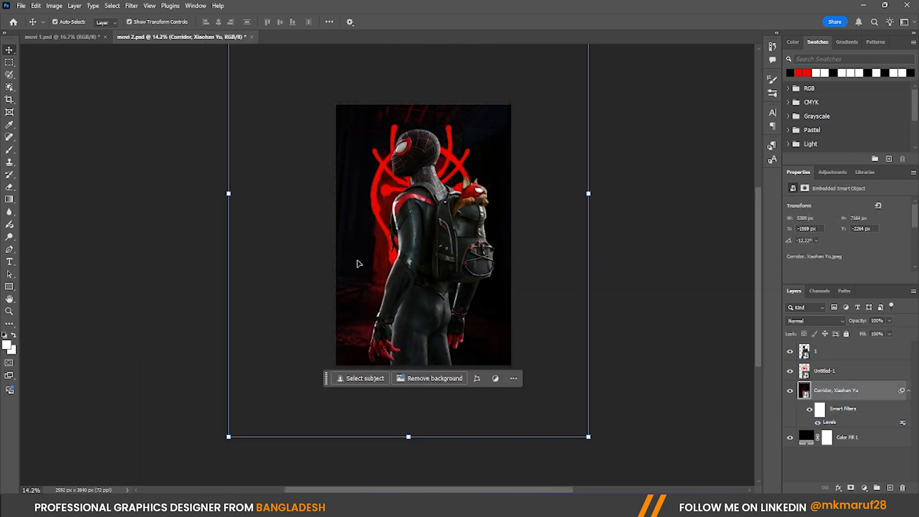
key(Return)
key(ctrl+0)
key(ctrl+s)
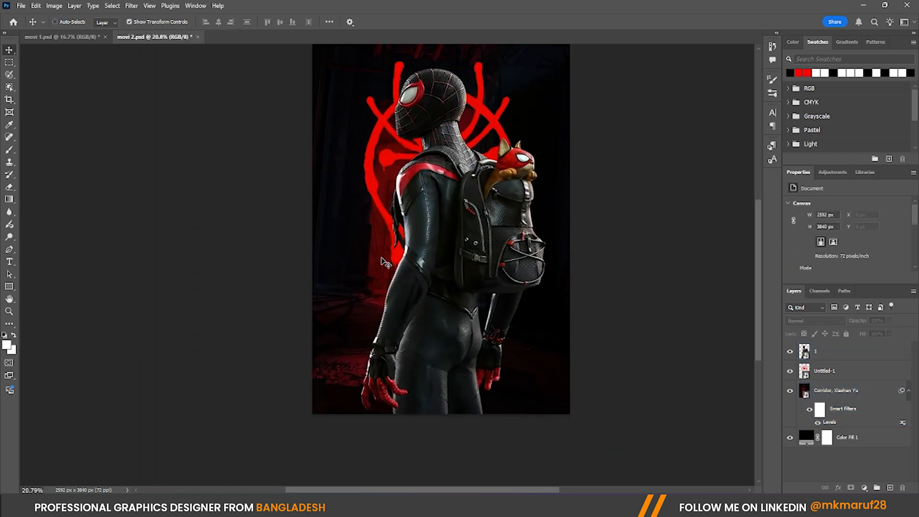
key(ctrl+minus)
scroll(381, 236, up, 2)
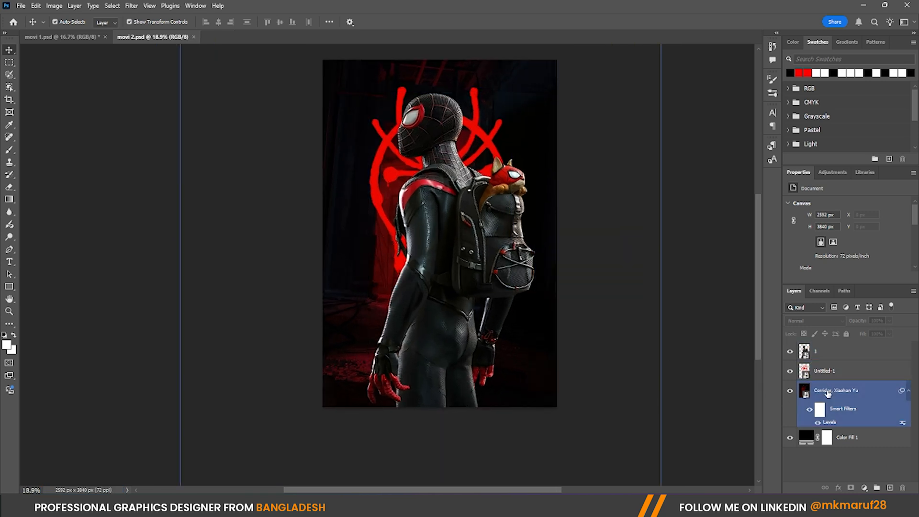
Review the figure, spider logo and corridor layers and examine the overall composition of the poster
click(822, 361)
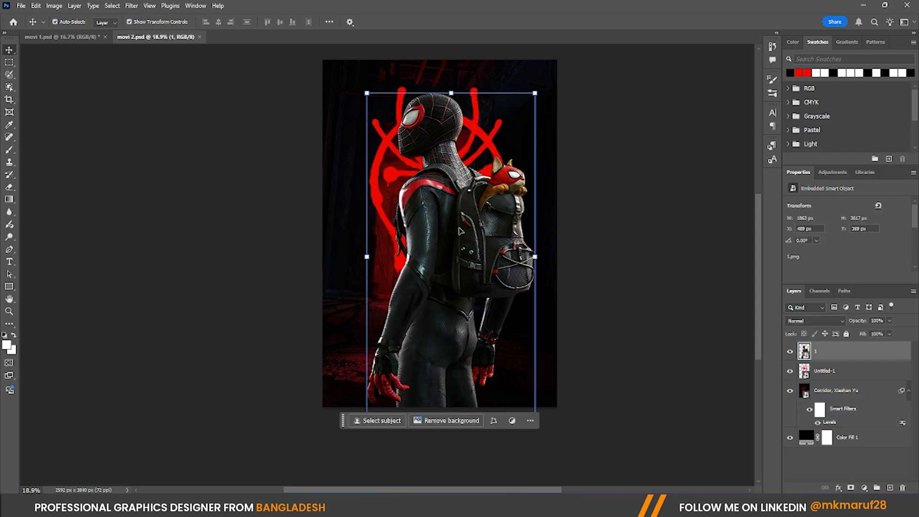
shift+click(863, 408)
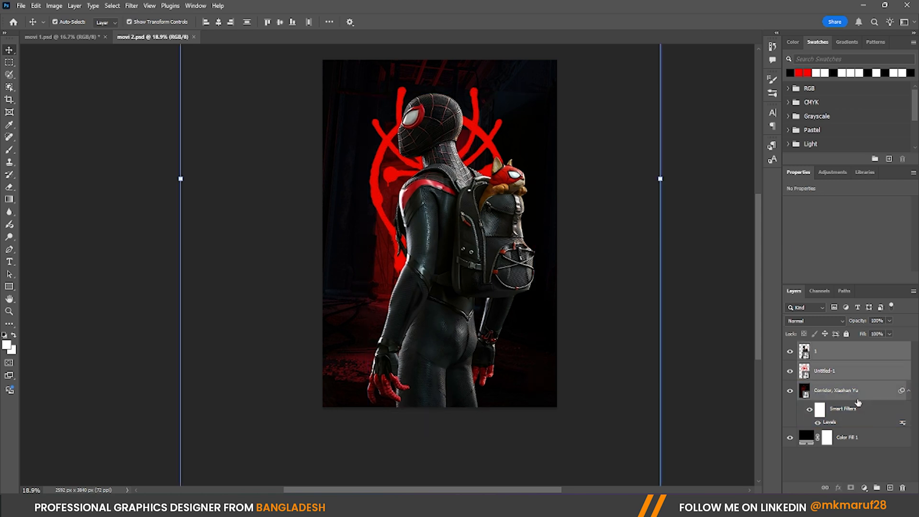
click(857, 400)
click(699, 376)
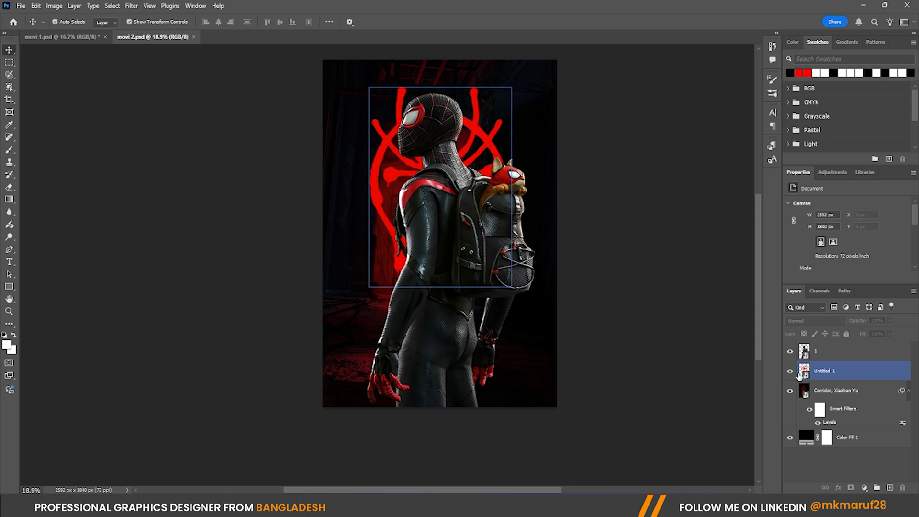
click(821, 354)
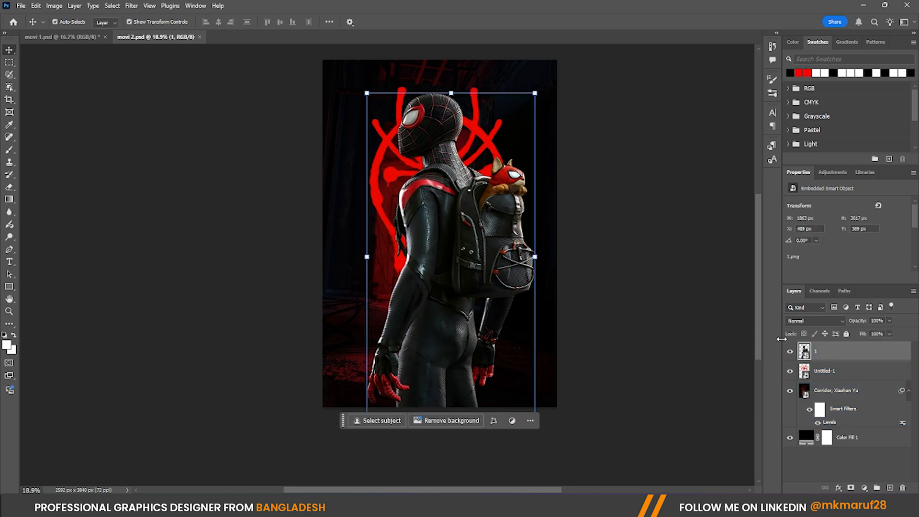
click(685, 299)
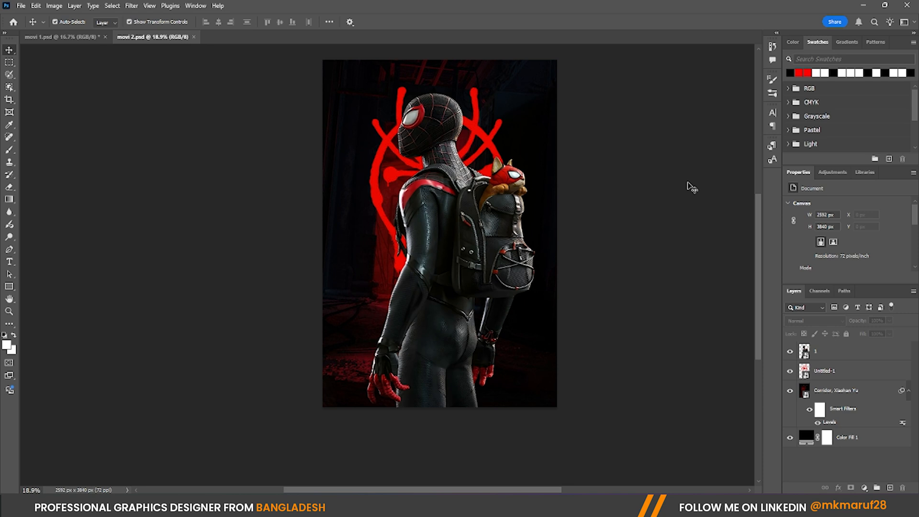
scroll(402, 303, down, 2)
scroll(375, 182, up, 2)
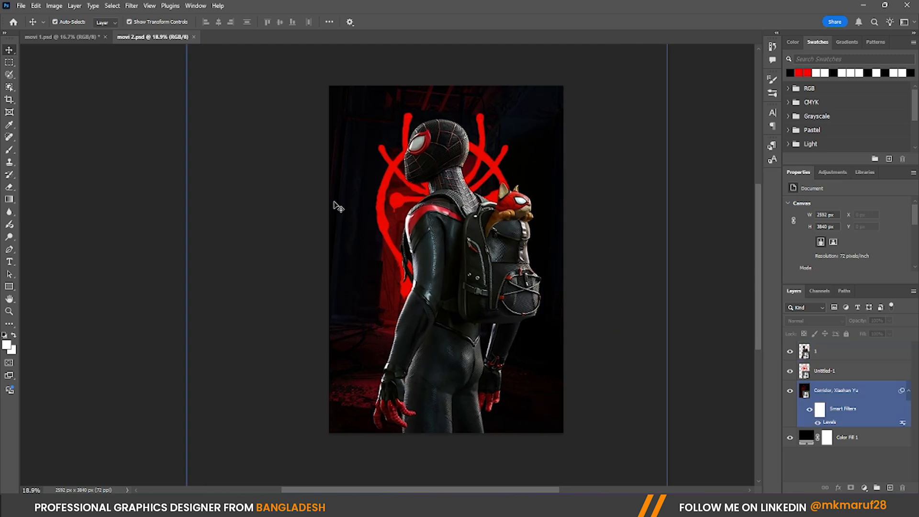
scroll(335, 205, up, 1)
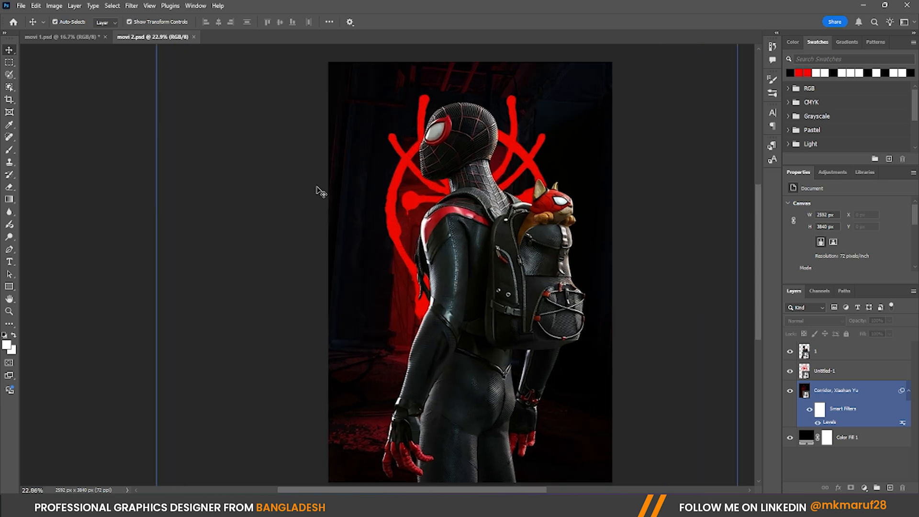
Hide the figure layer and give the spider logo a red Outer Glow with 40% opacity and a size of 111 px
scroll(712, 144, down, 1)
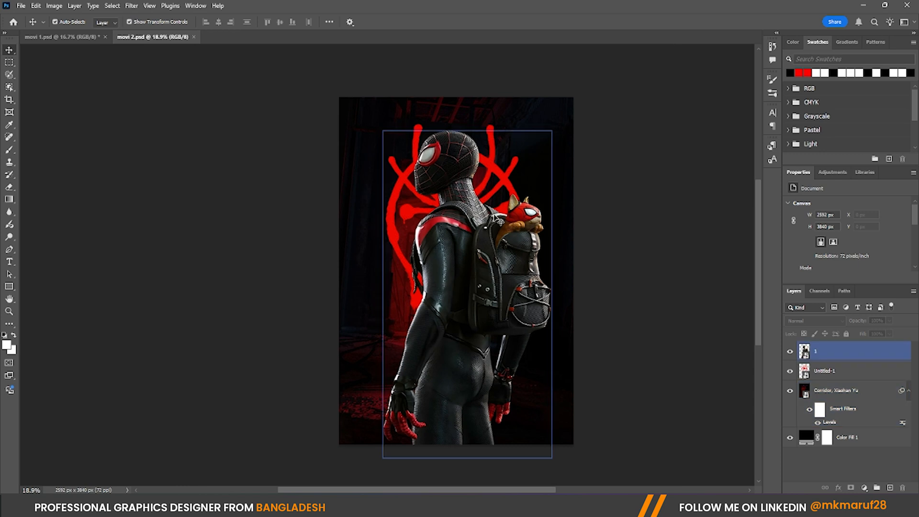
click(789, 351)
click(475, 206)
scroll(471, 208, up, 1)
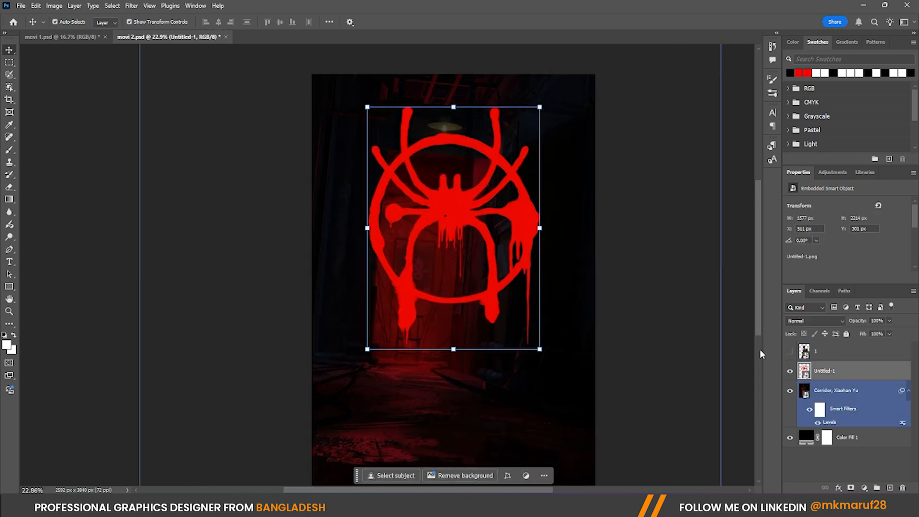
click(838, 488)
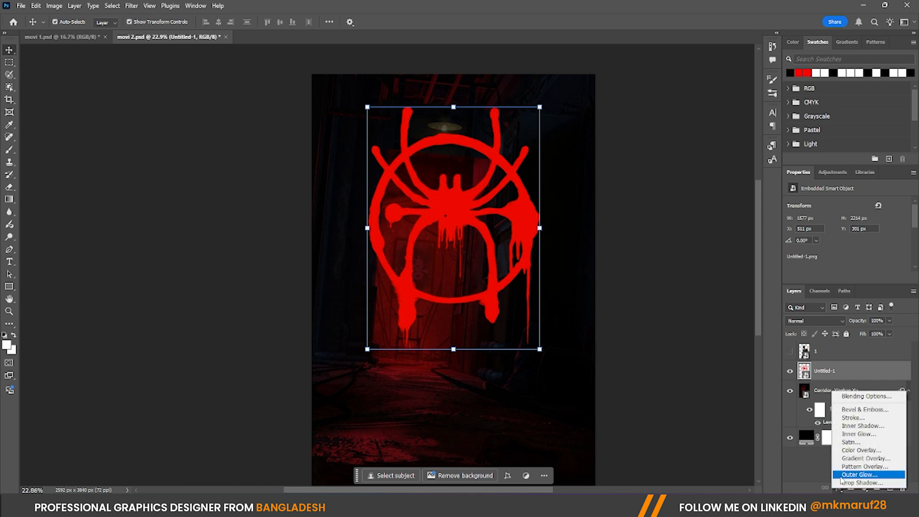
click(841, 476)
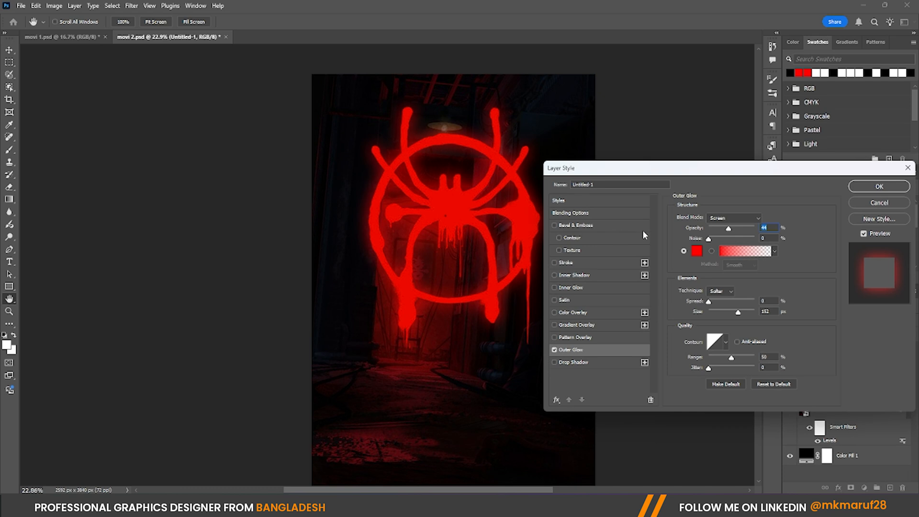
drag(729, 231, 727, 229)
drag(726, 314, 731, 312)
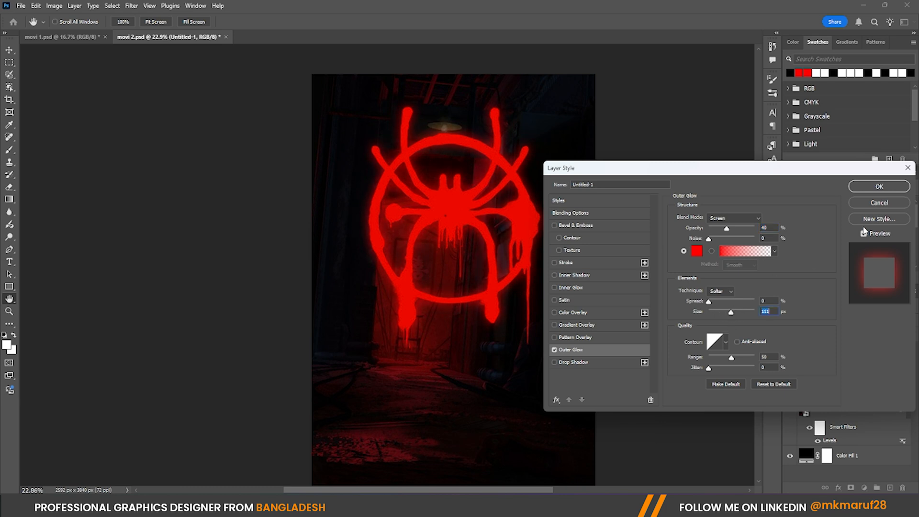
click(872, 192)
click(708, 339)
scroll(474, 258, down, 4)
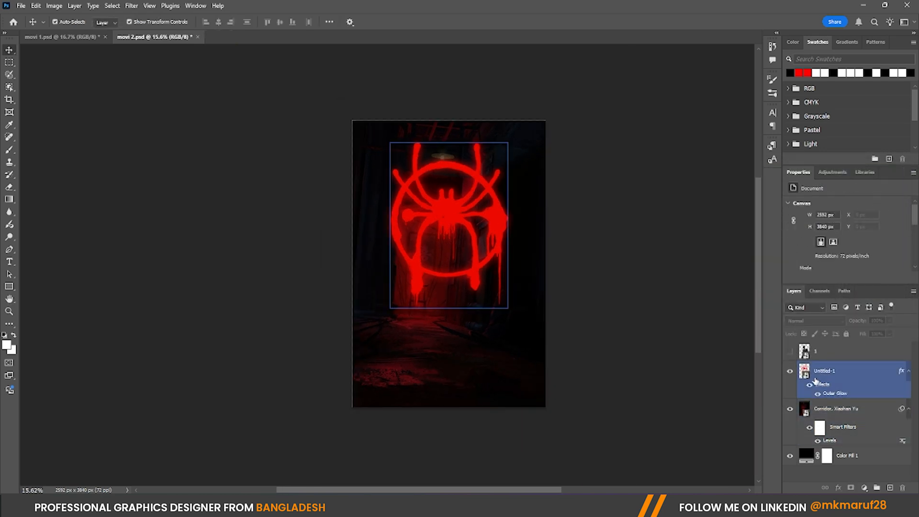
Apply a Radial Blur to the corridor layer with amount 6, Spin method and Good quality, and save the document
click(819, 424)
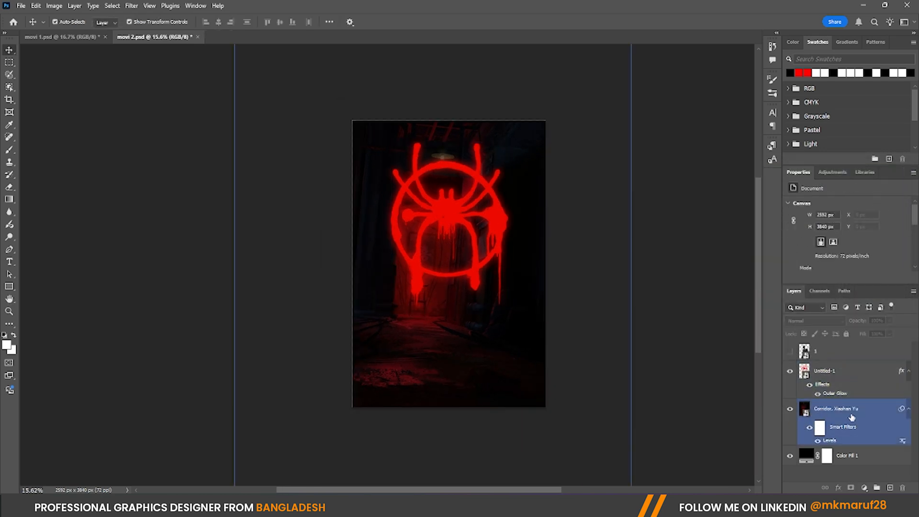
scroll(458, 371, up, 2)
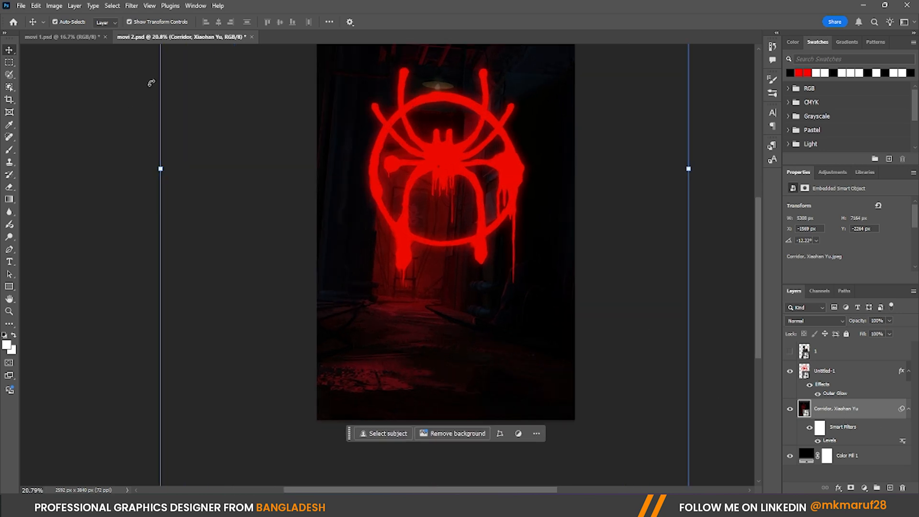
click(140, 7)
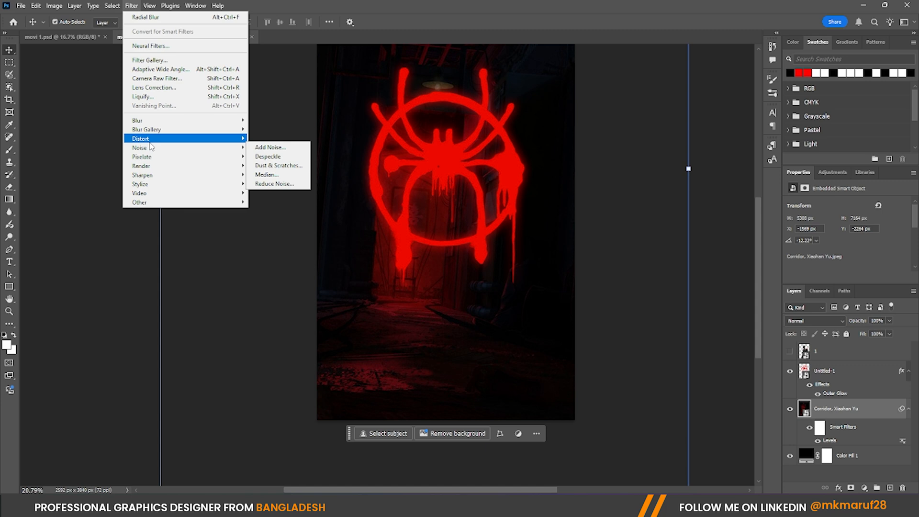
mouse_move(144, 120)
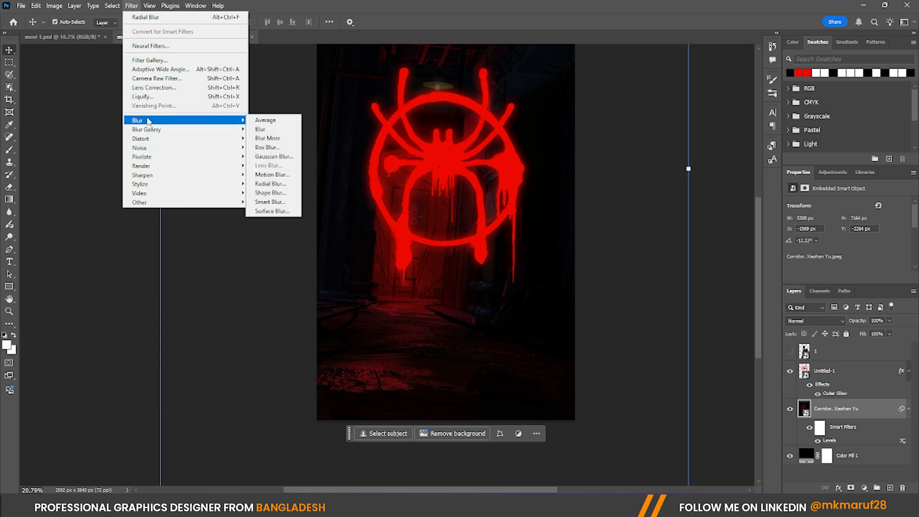
click(275, 183)
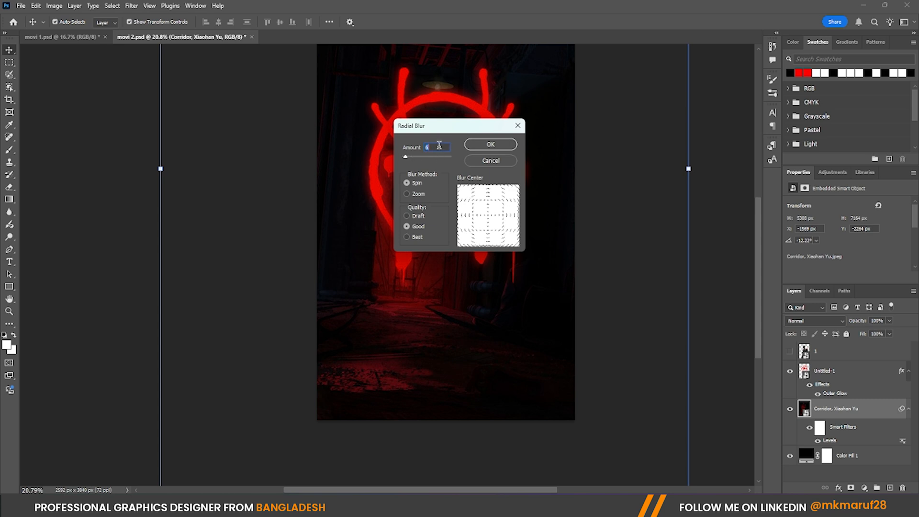
click(484, 146)
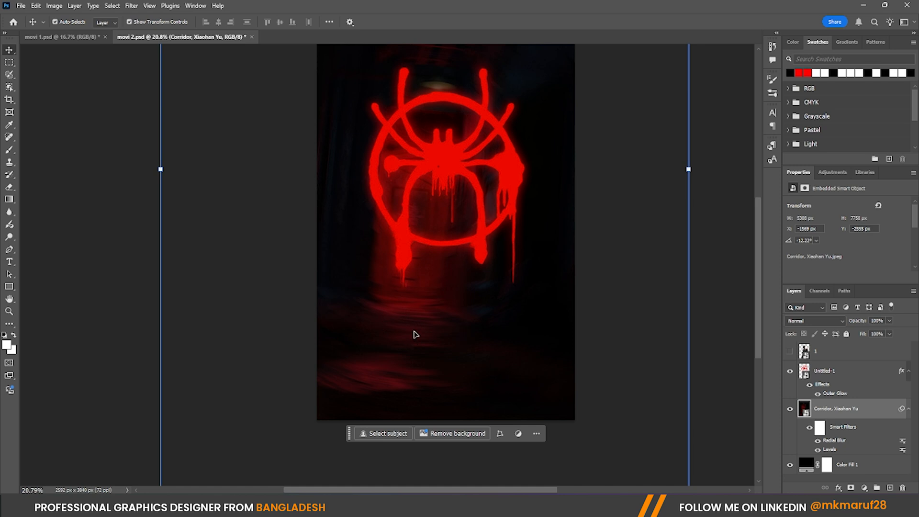
click(722, 308)
scroll(525, 241, down, 3)
scroll(484, 252, up, 1)
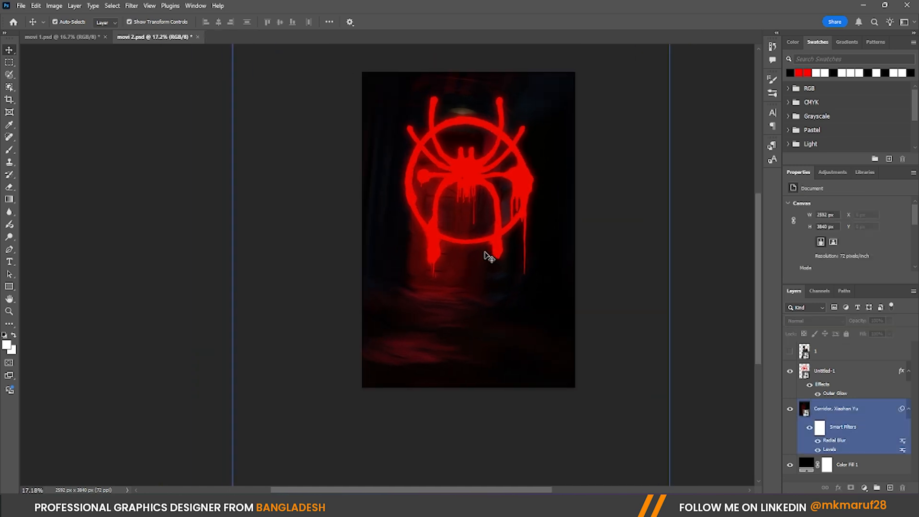
key(ctrl+s)
scroll(373, 246, down, 1)
scroll(373, 249, down, 1)
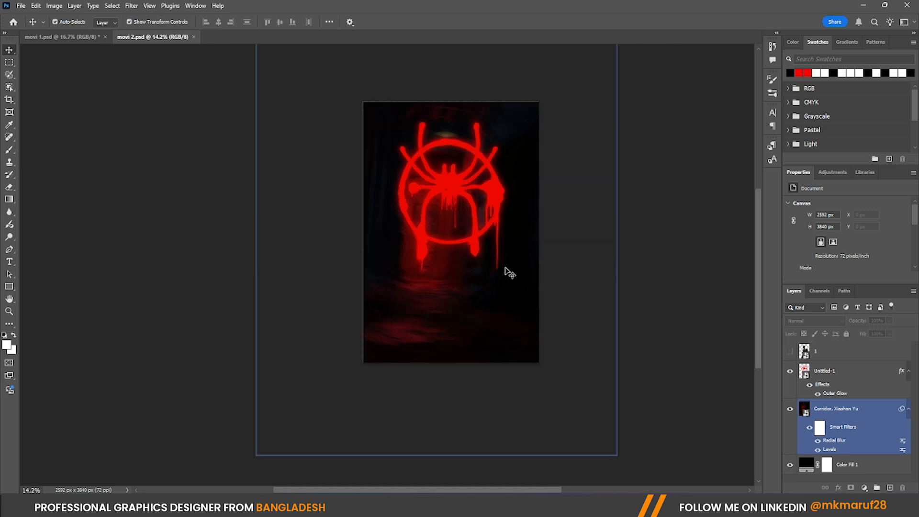
Place the rp material texture from the movie poster folder above the corridor layer and enlarge it to cover the whole canvas
click(866, 409)
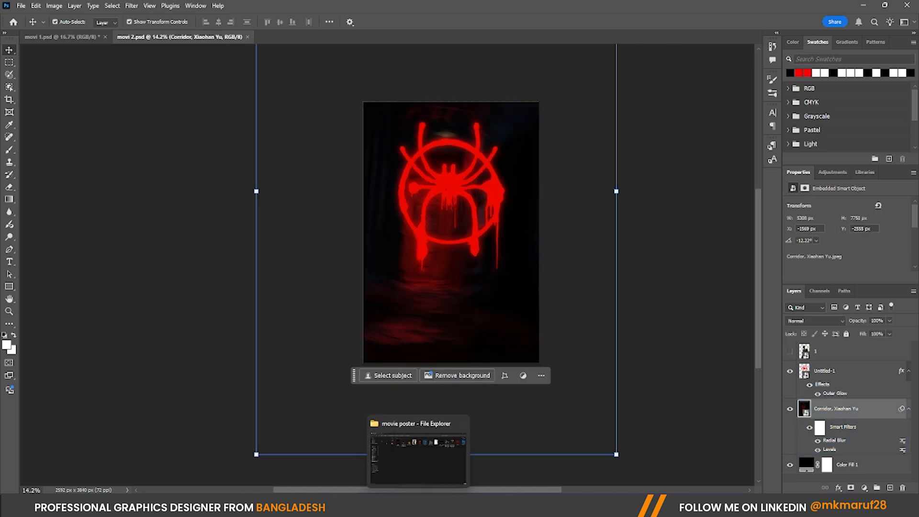
click(419, 504)
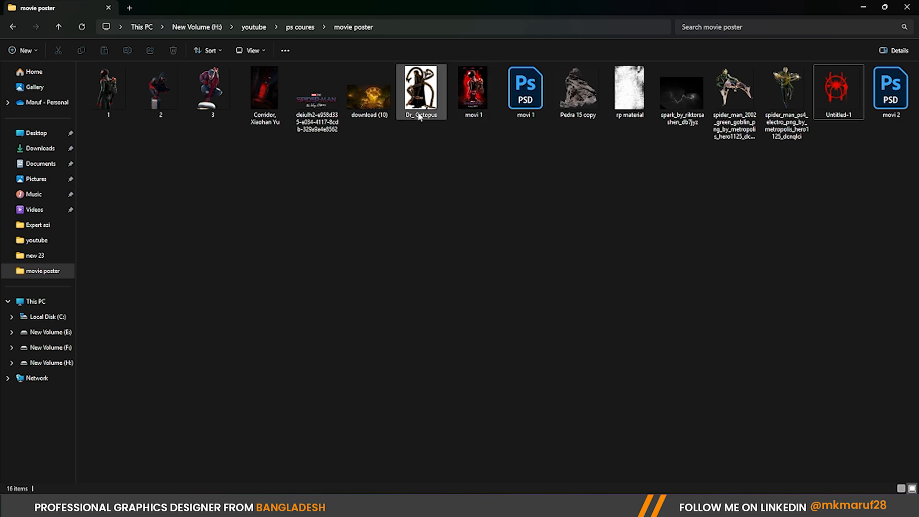
drag(630, 88, 539, 324)
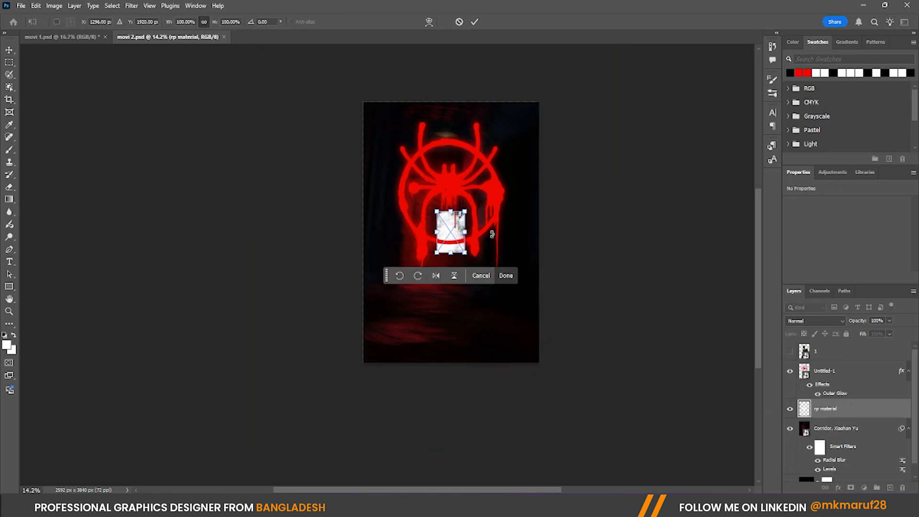
drag(470, 256, 610, 457)
drag(594, 425, 533, 365)
click(473, 21)
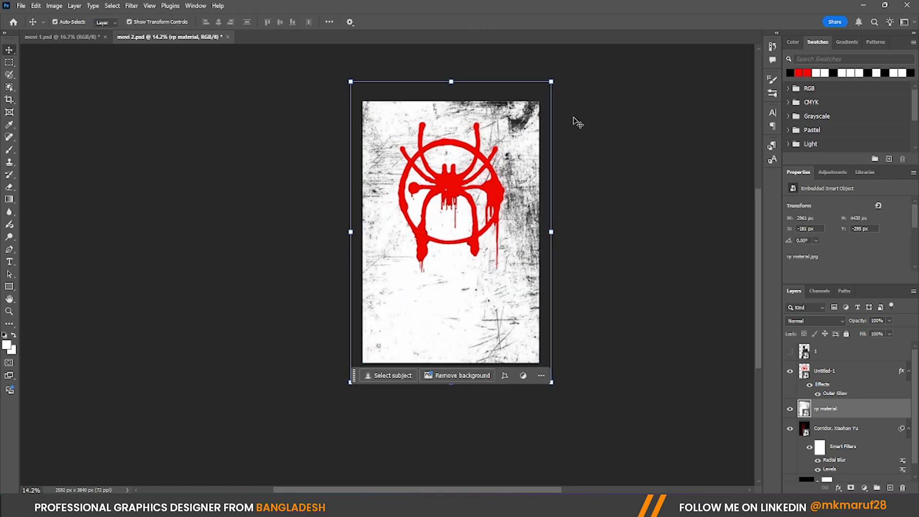
Blend the rp material texture into the corridor background with the Linear Burn mode
click(809, 320)
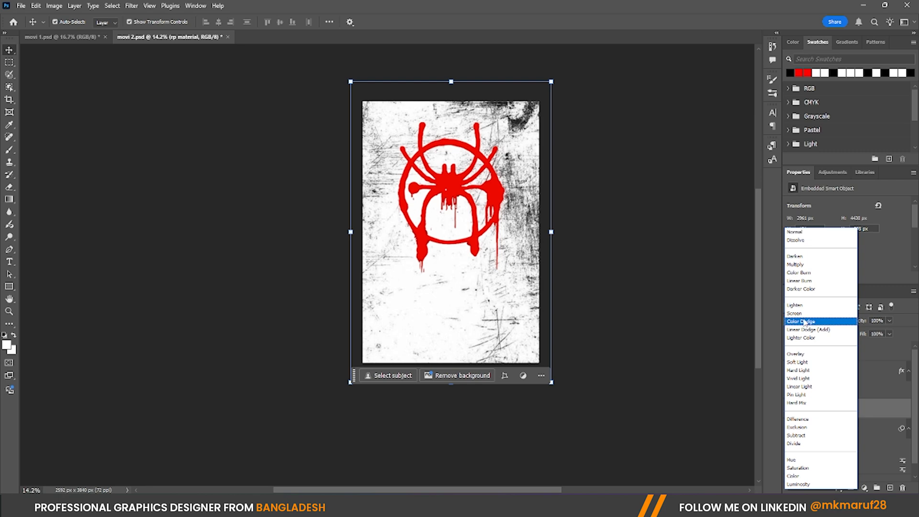
click(798, 280)
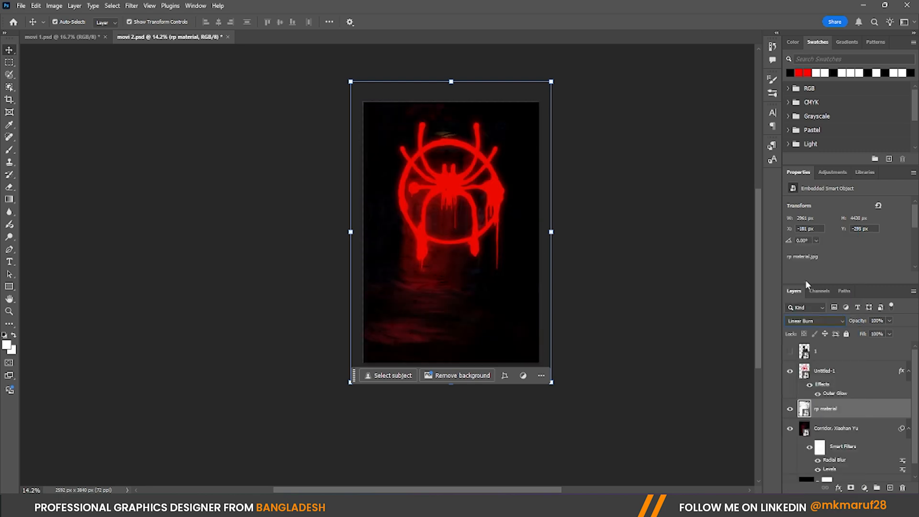
click(697, 357)
scroll(488, 262, up, 5)
scroll(479, 249, down, 6)
scroll(392, 230, up, 3)
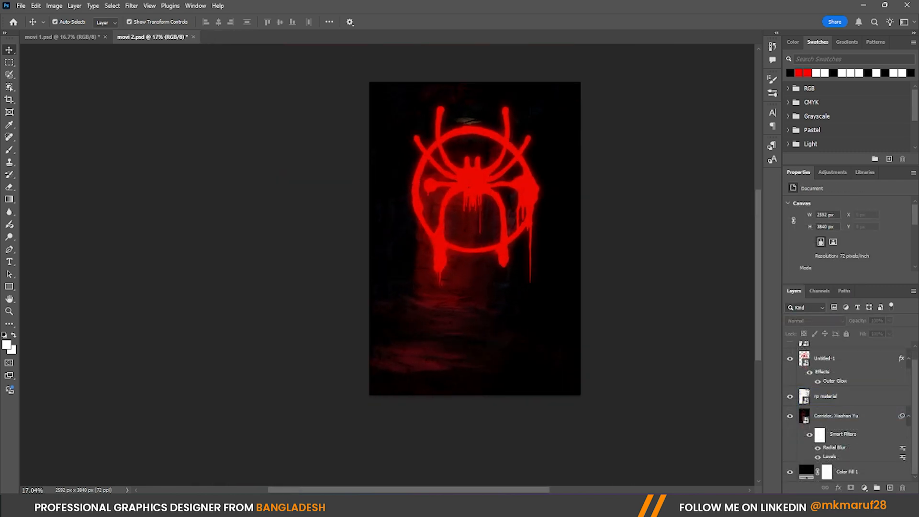
Make the hidden Spider-Man figure layer visible again
scroll(849, 404, up, 1)
click(790, 353)
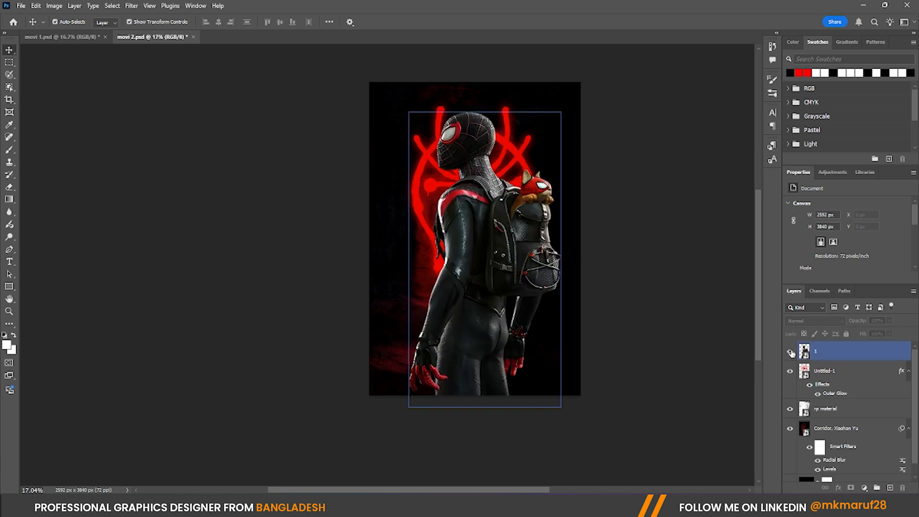
click(461, 223)
Add a solid red #ff0000 colour fill layer directly above the spider logo and set its blend mode to Screen
click(824, 384)
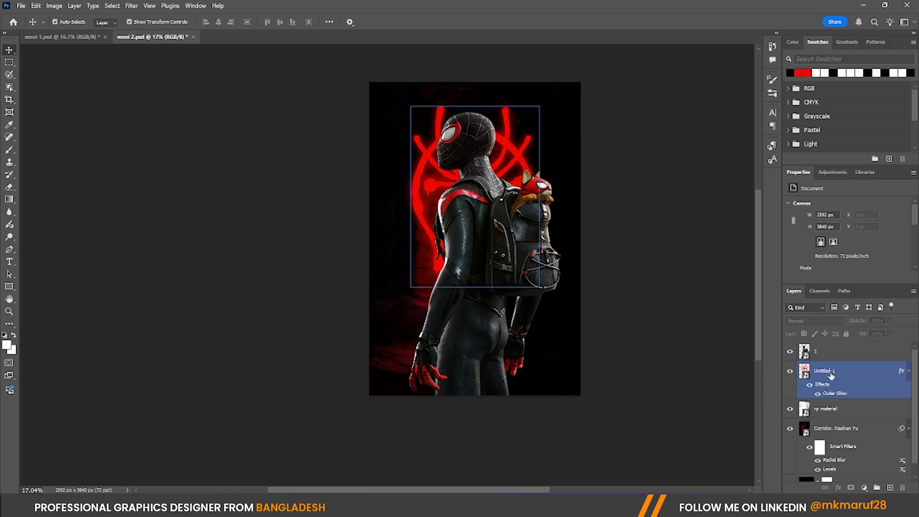
click(831, 376)
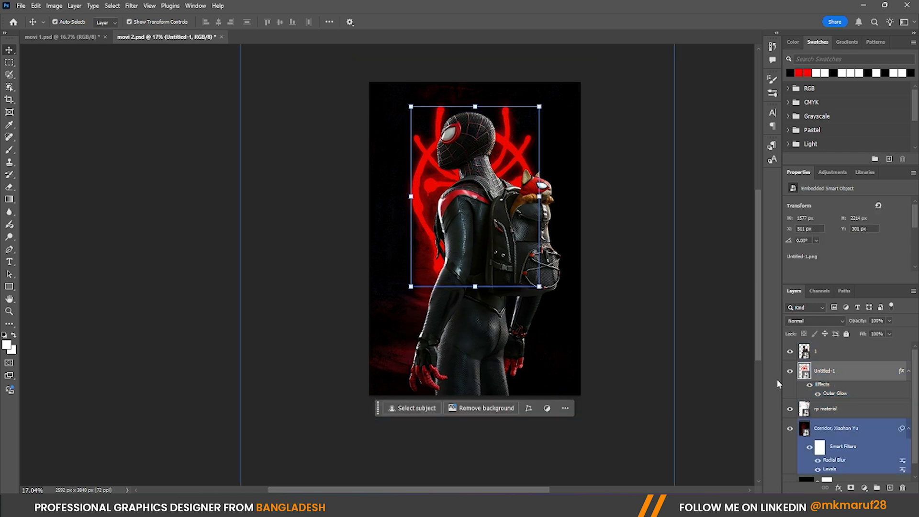
click(865, 487)
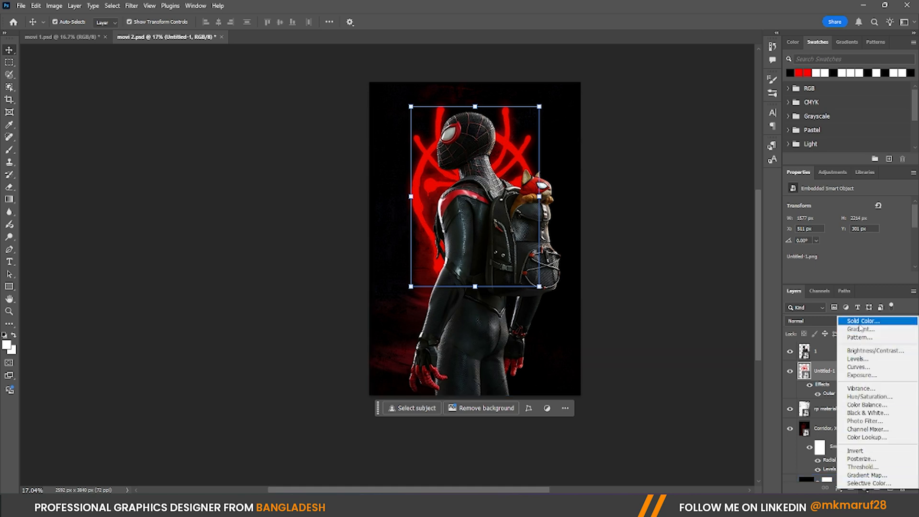
click(861, 322)
click(800, 72)
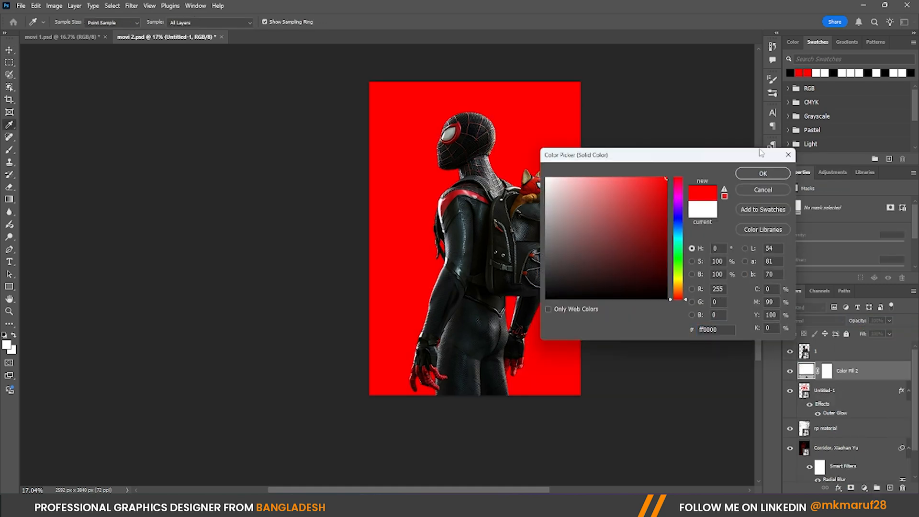
click(762, 173)
click(823, 351)
click(813, 321)
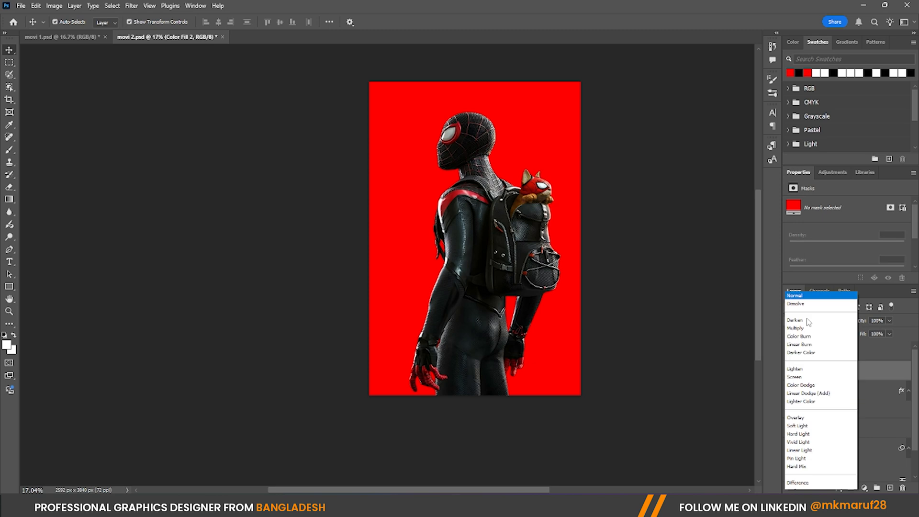
click(805, 313)
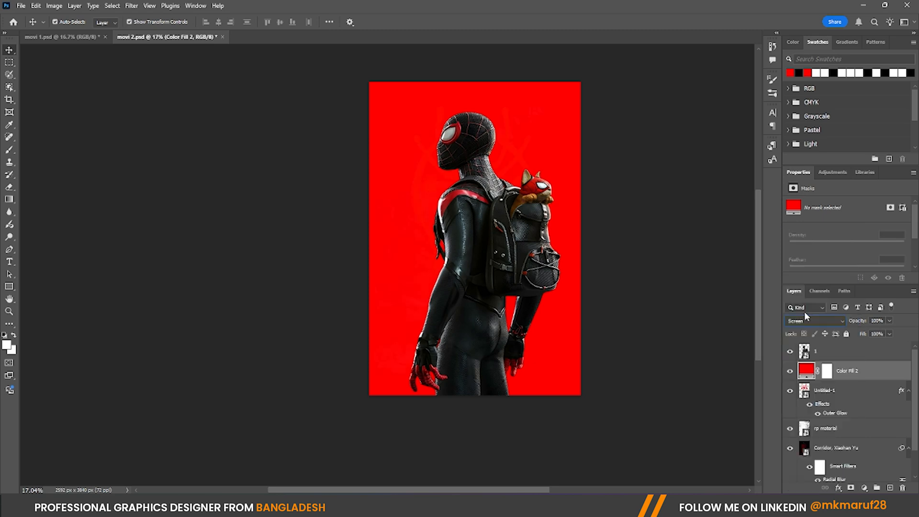
Limit the red fill with Blend If by splitting the underlying layer's black slider so the darkest areas fade out gradually
right_click(806, 369)
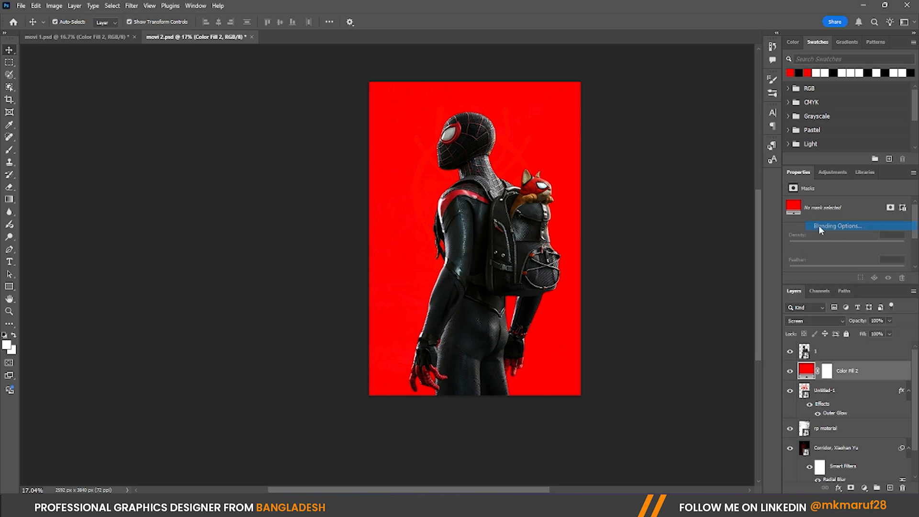
click(818, 224)
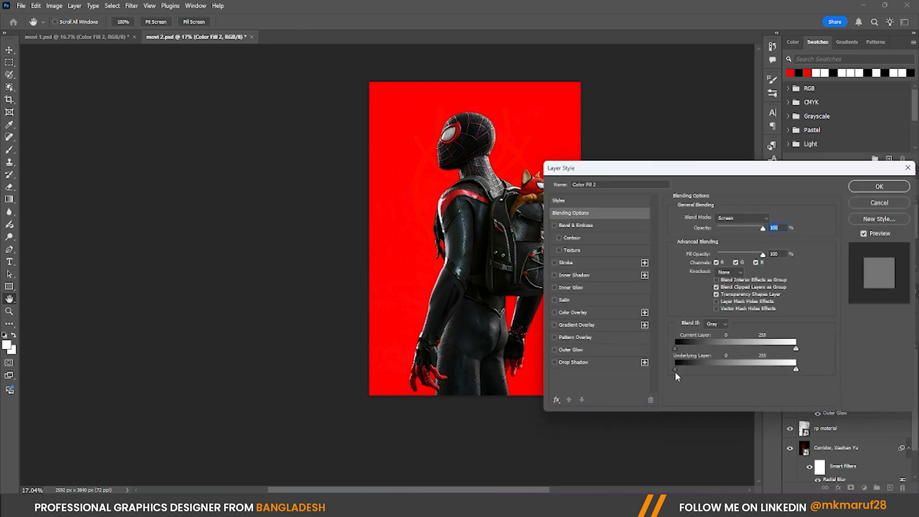
drag(675, 367, 698, 368)
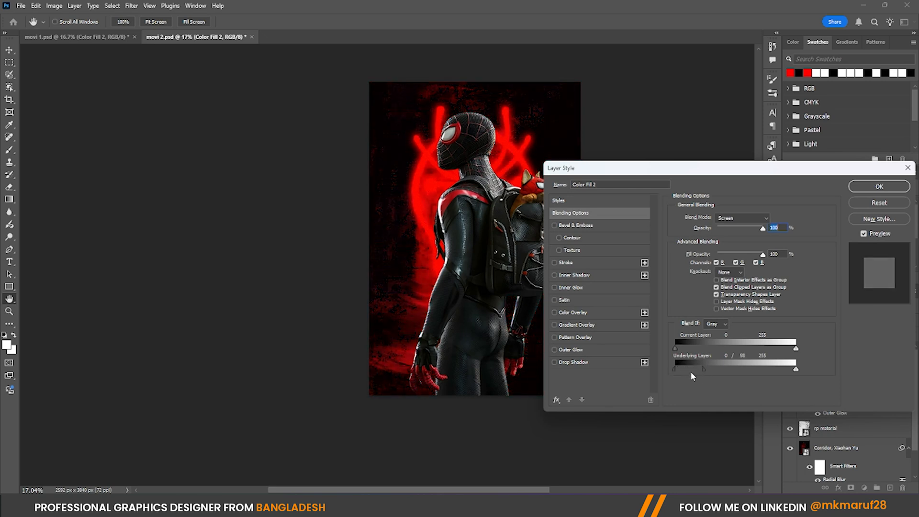
drag(701, 367, 706, 367)
click(878, 187)
Invert the layer mask of the red fill above the spider logo so the fill is fully hidden
click(827, 372)
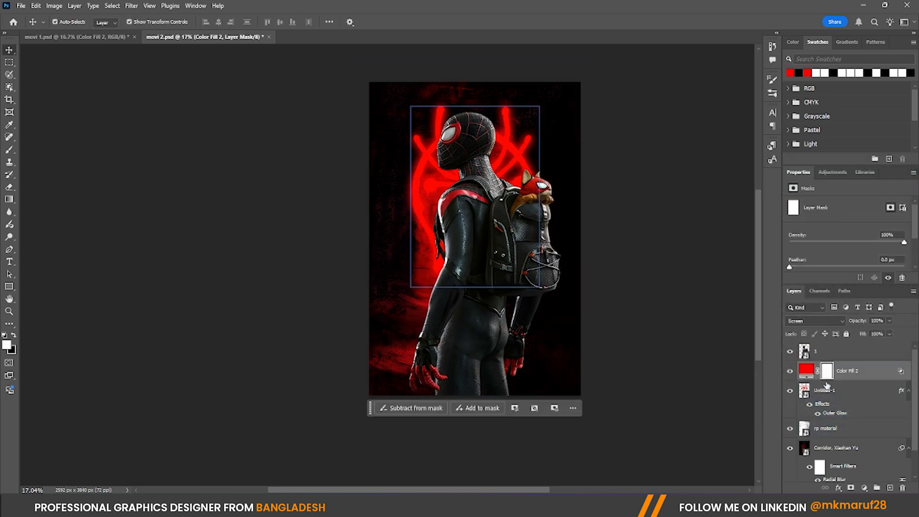
key(ctrl+i)
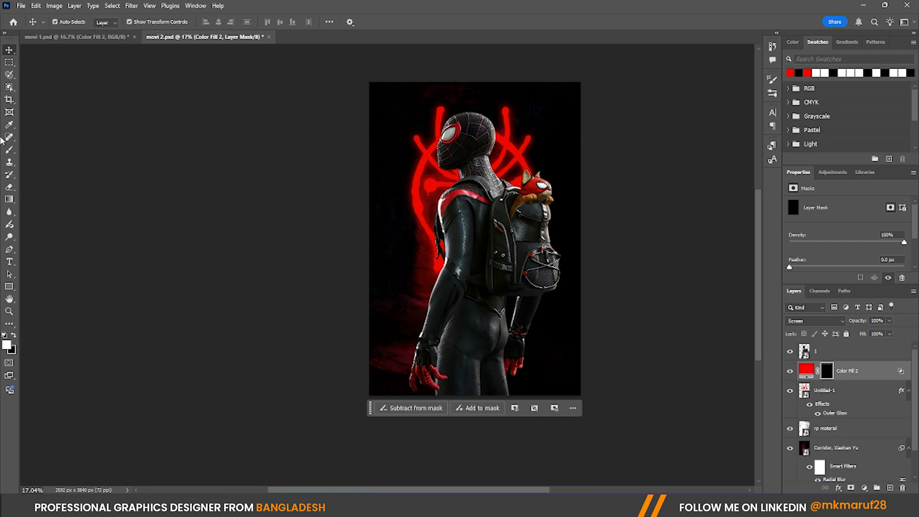
click(10, 150)
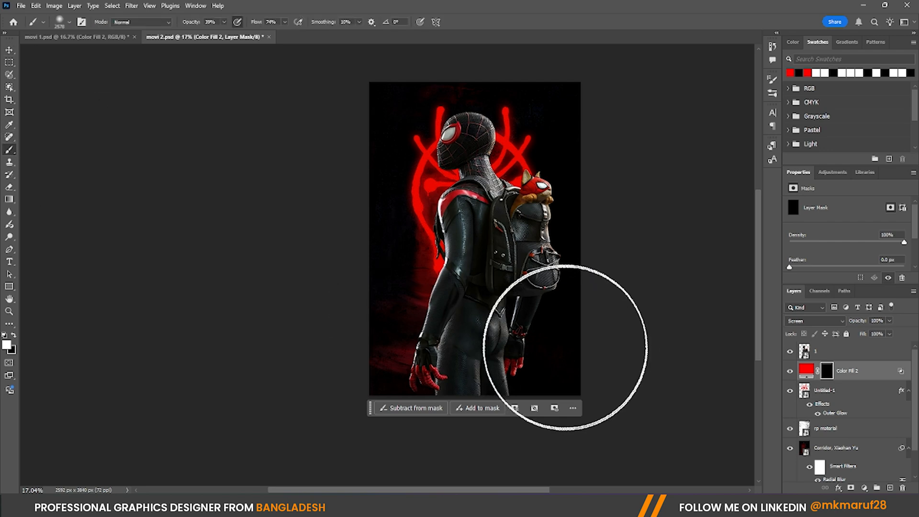
scroll(441, 308, up, 3)
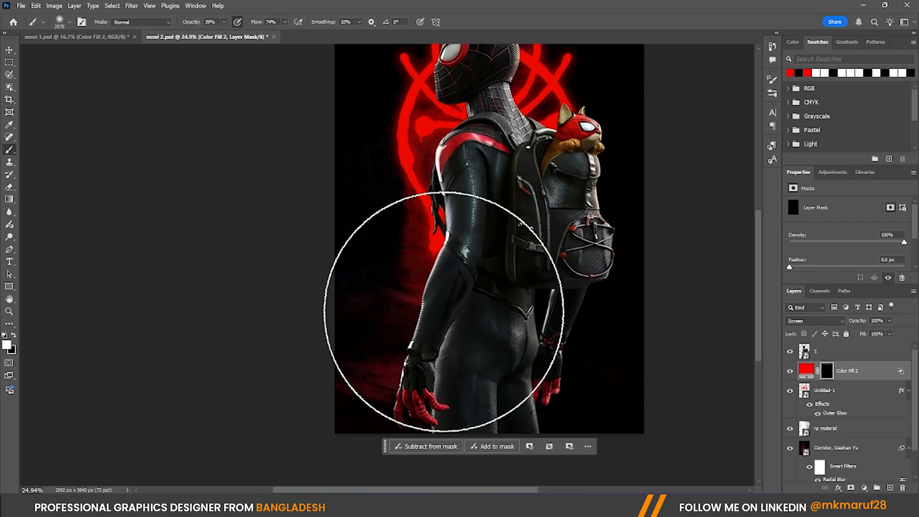
Turn off the Radial Blur smart filter on the corridor layer
scroll(788, 426, down, 2)
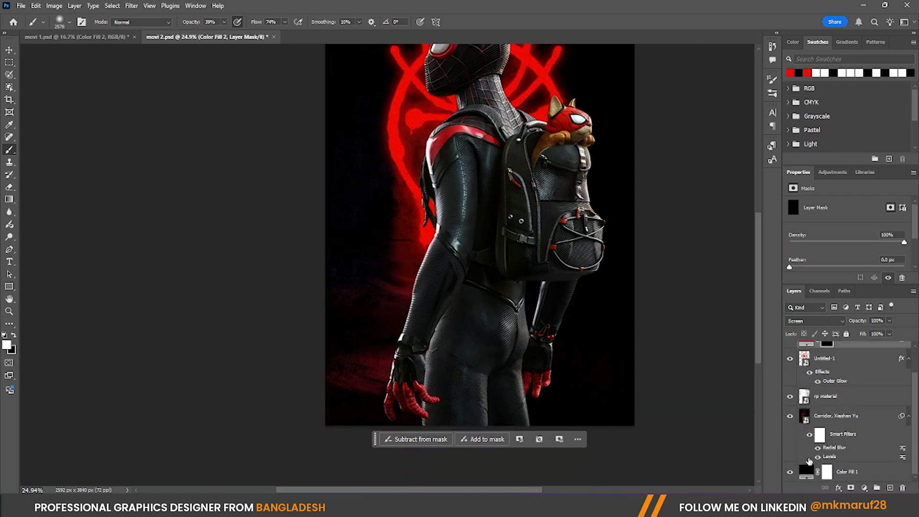
click(817, 447)
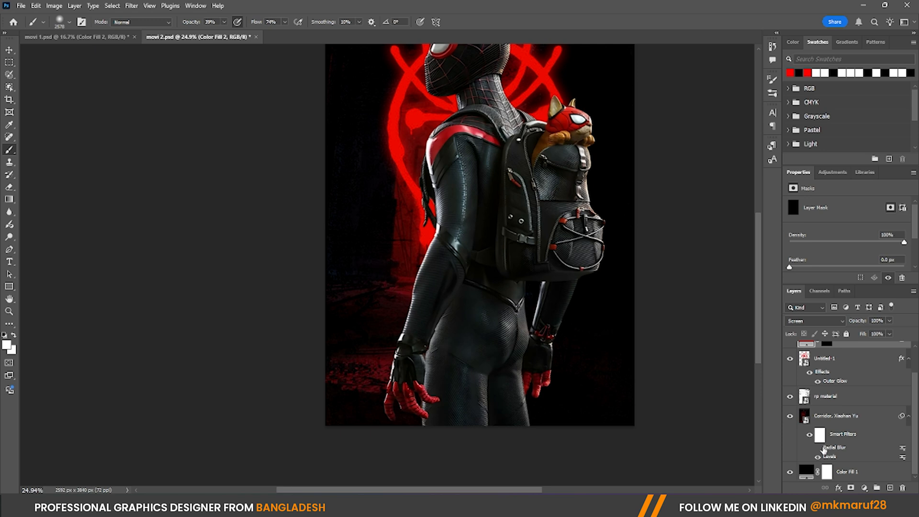
scroll(628, 221, down, 2)
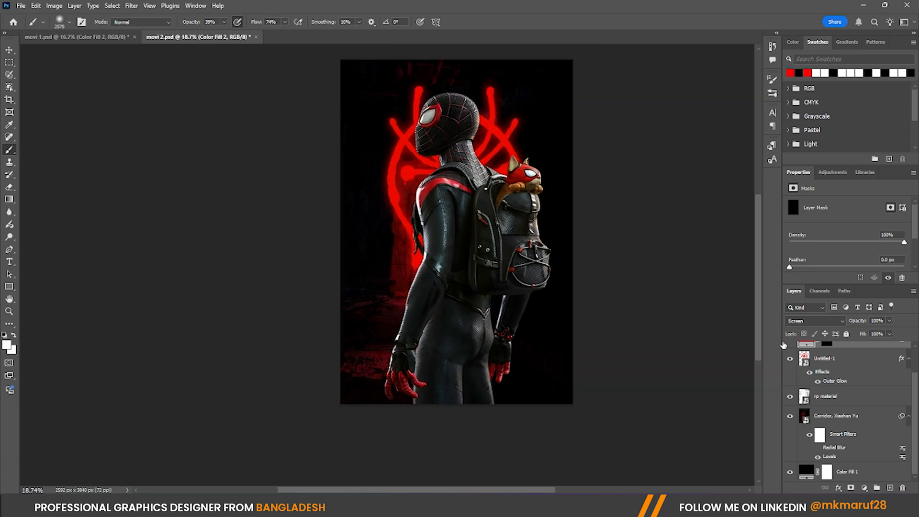
Paint white on the red fill's mask with a large soft brush at 39% opacity to restore red light around the logo and lower corridor
scroll(821, 395, up, 1)
click(827, 372)
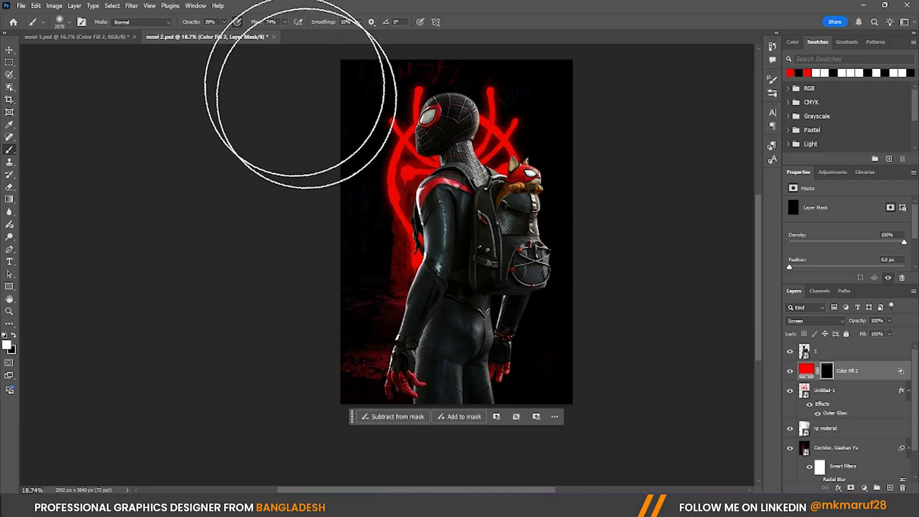
mouse_move(428, 329)
mouse_down()
mouse_move(414, 320)
mouse_move(442, 240)
mouse_move(386, 389)
mouse_up()
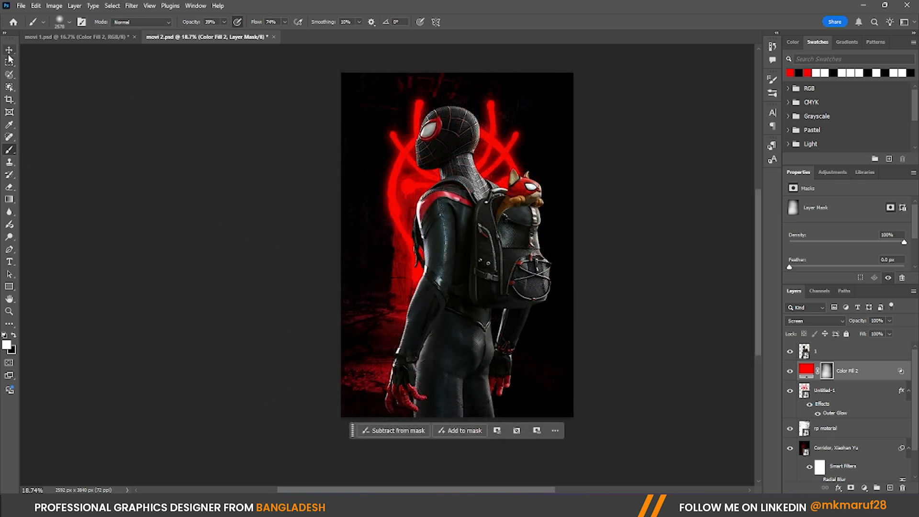
Set the white output level to 62 in the corridor layer's Levels smart filter
key(v)
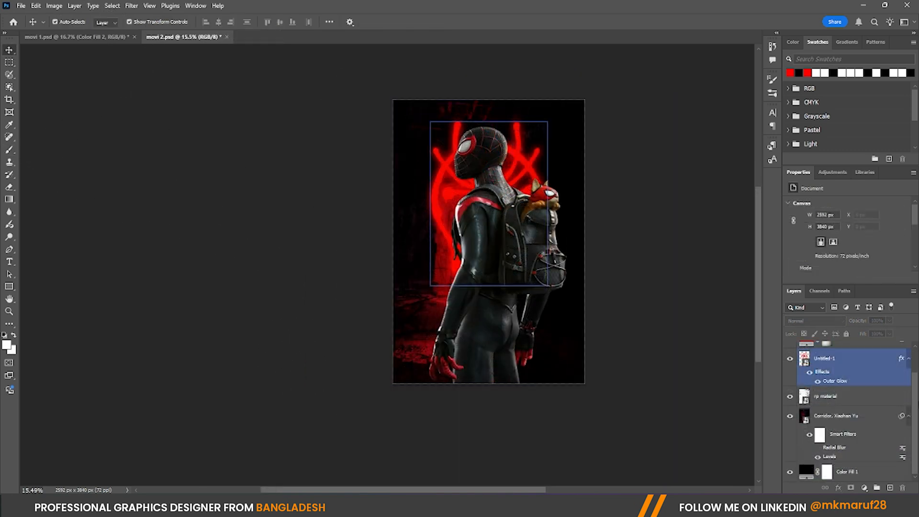
click(805, 453)
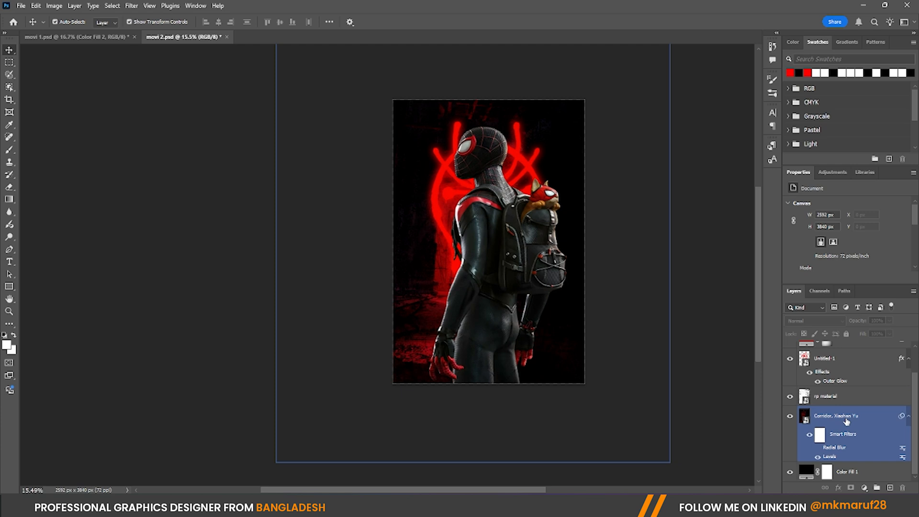
double_click(836, 458)
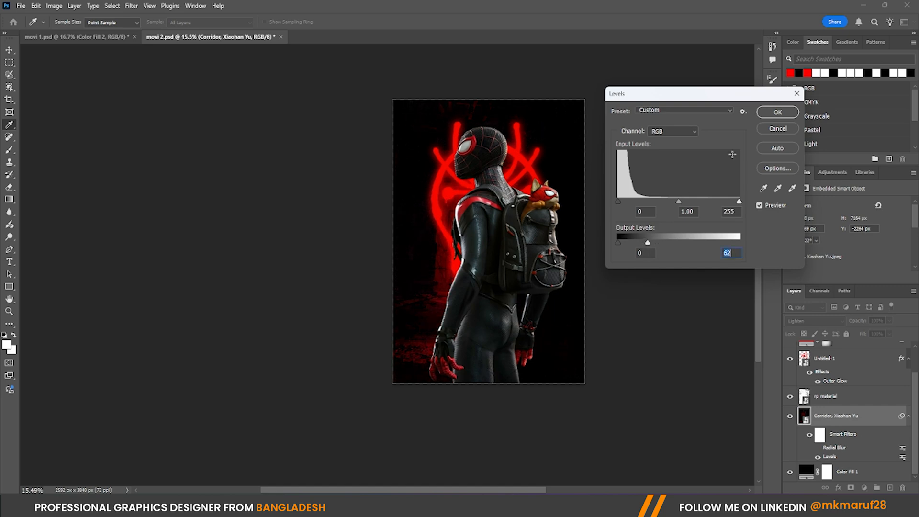
click(777, 113)
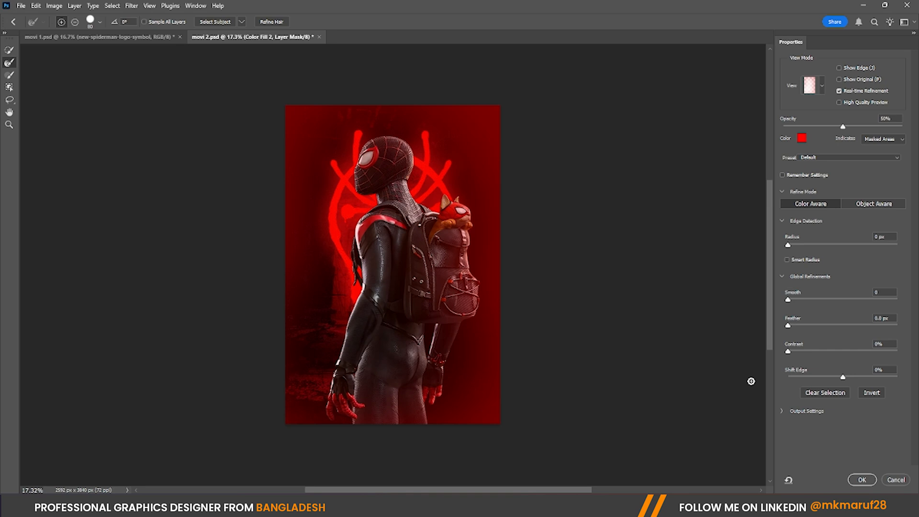
Paint black over the red fill's mask with a large soft brush at 100% opacity and flow to remove most of the red light
click(891, 481)
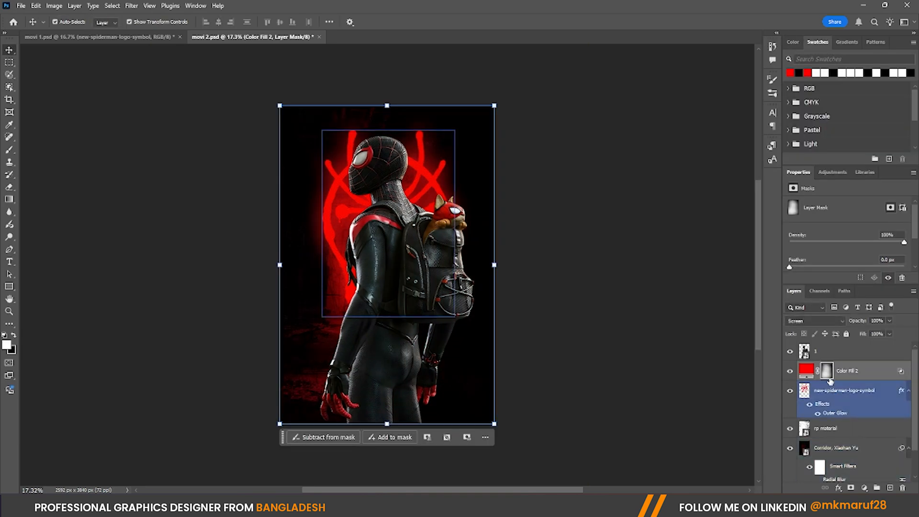
click(10, 149)
click(14, 335)
click(392, 213)
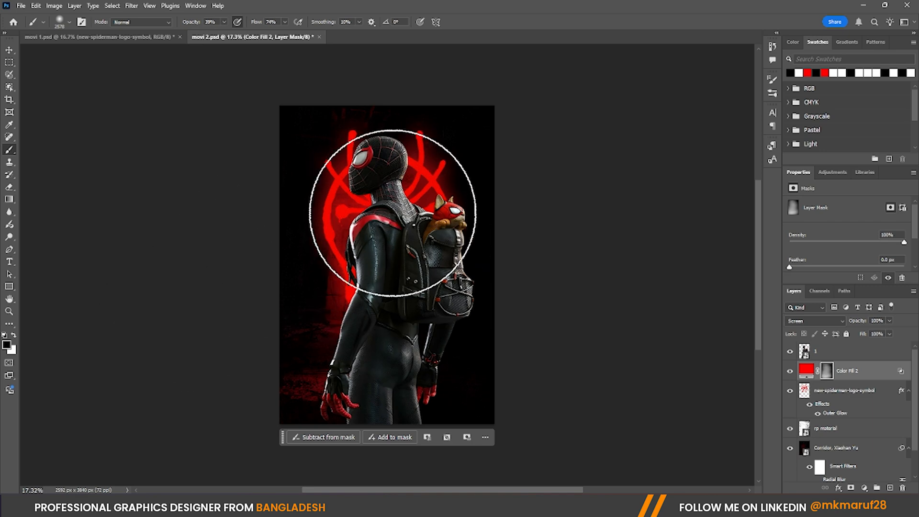
scroll(391, 213, up, 2)
scroll(409, 212, down, 2)
drag(255, 25, 271, 24)
mouse_move(421, 246)
mouse_down()
mouse_move(423, 277)
mouse_move(381, 186)
mouse_move(312, 265)
mouse_up()
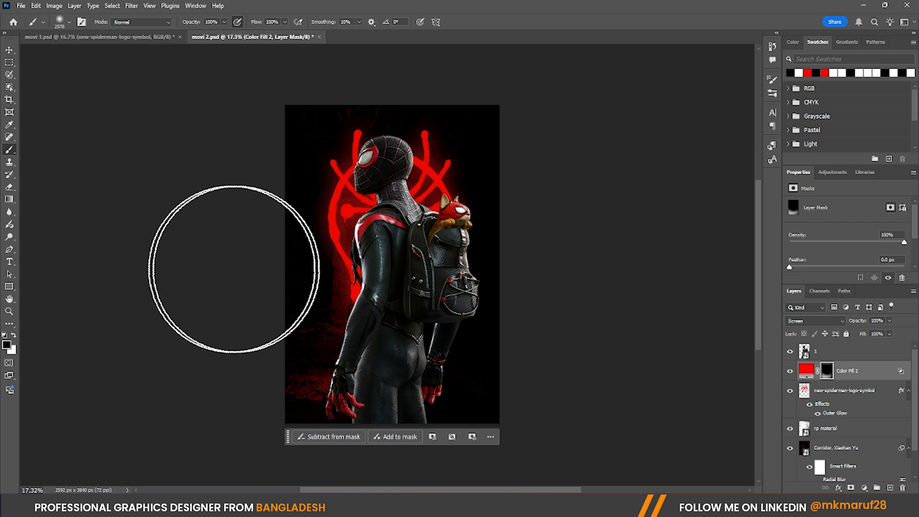
Paint white back onto the red fill's mask with a larger soft brush to light the corridor beside the figure
click(13, 338)
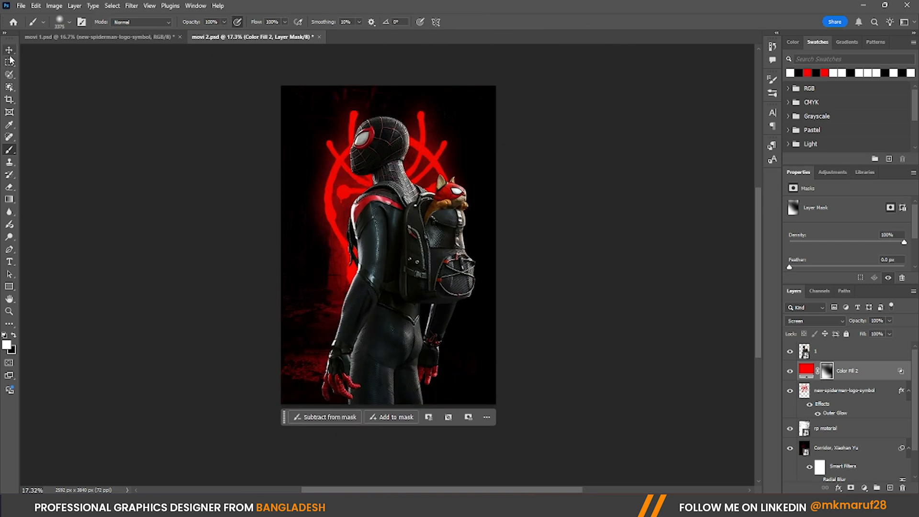
click(9, 49)
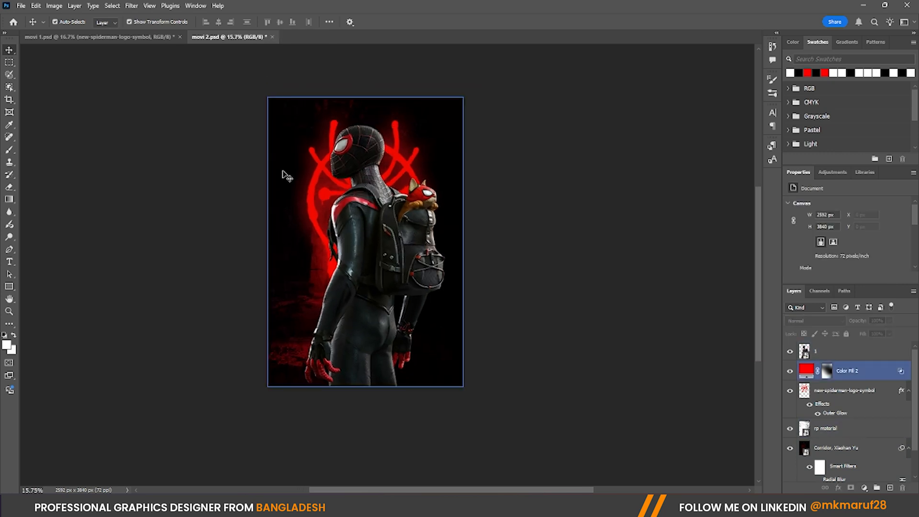
scroll(286, 175, up, 2)
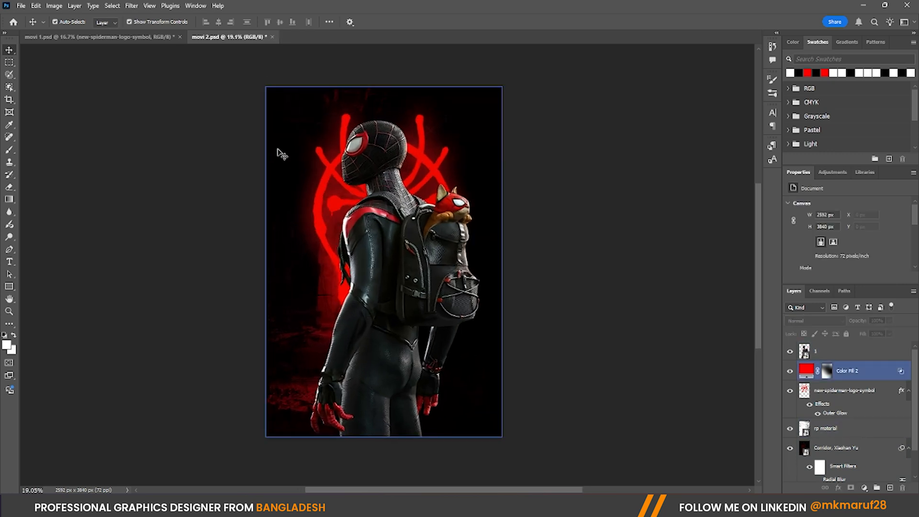
scroll(274, 145, up, 1)
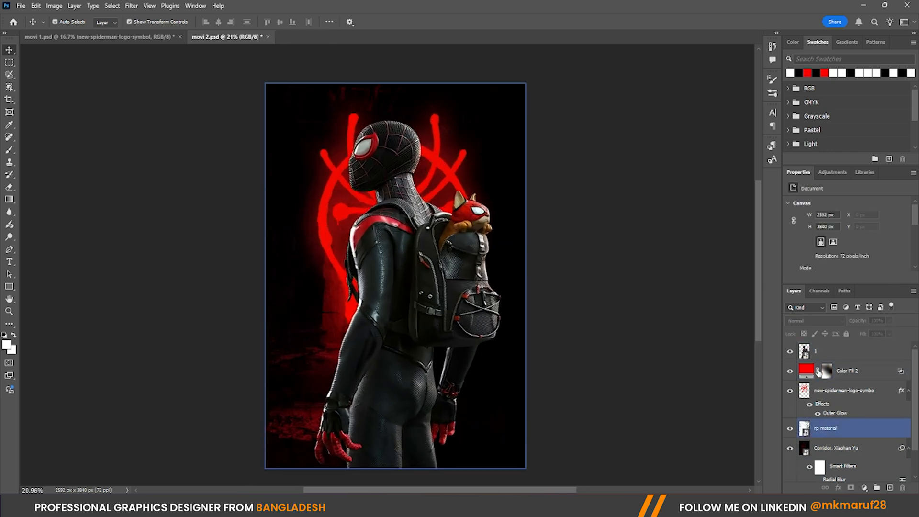
Add a second solid #ff0000 colour fill above the existing red fill and set its blend mode to Linear Dodge (Add)
click(865, 374)
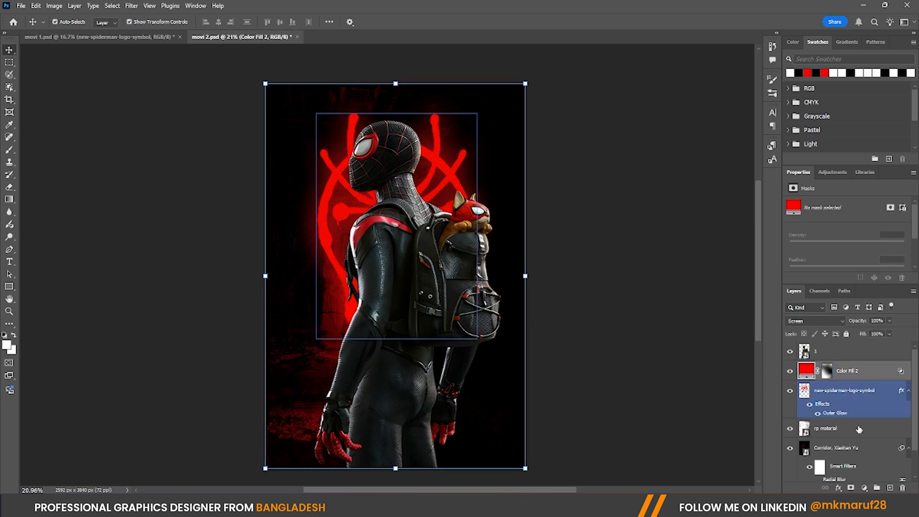
click(864, 487)
click(814, 323)
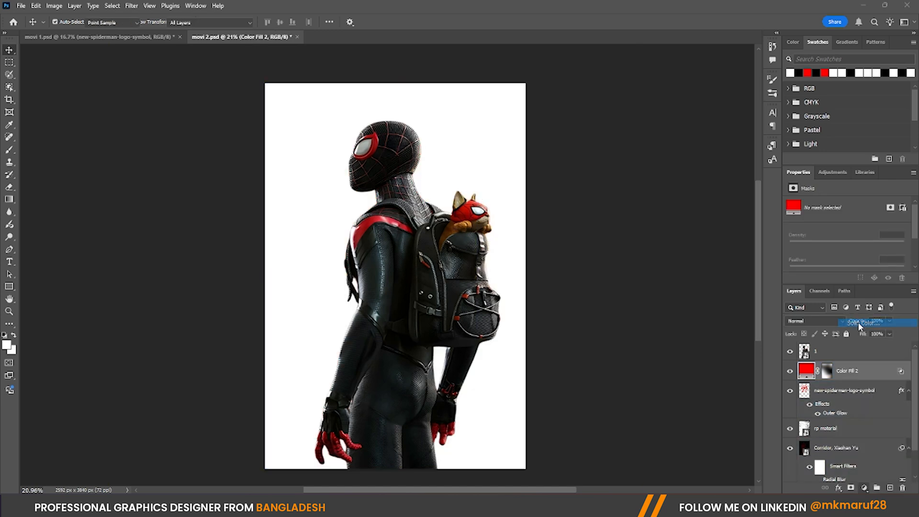
text(ff0000)
click(742, 173)
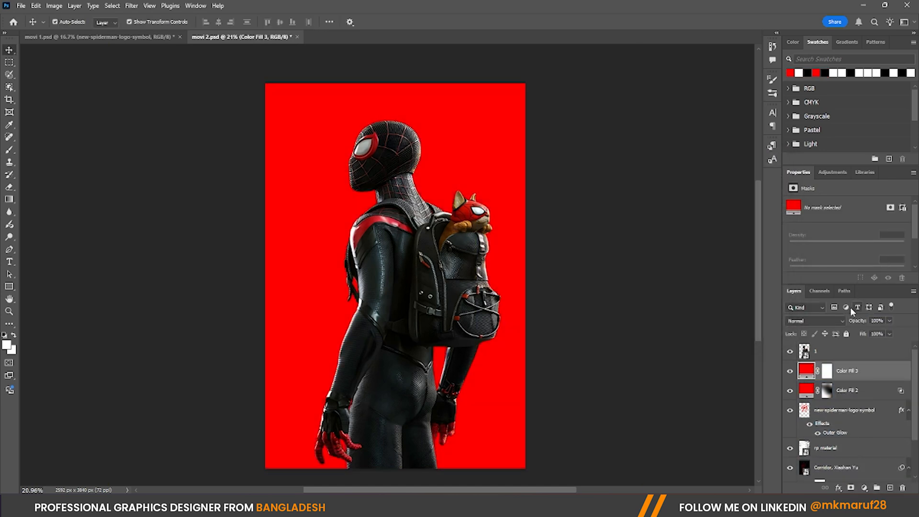
click(819, 320)
click(813, 329)
Limit the second red fill with Blend If by splitting the underlying layer's black slider to about 16 / 69
right_click(808, 369)
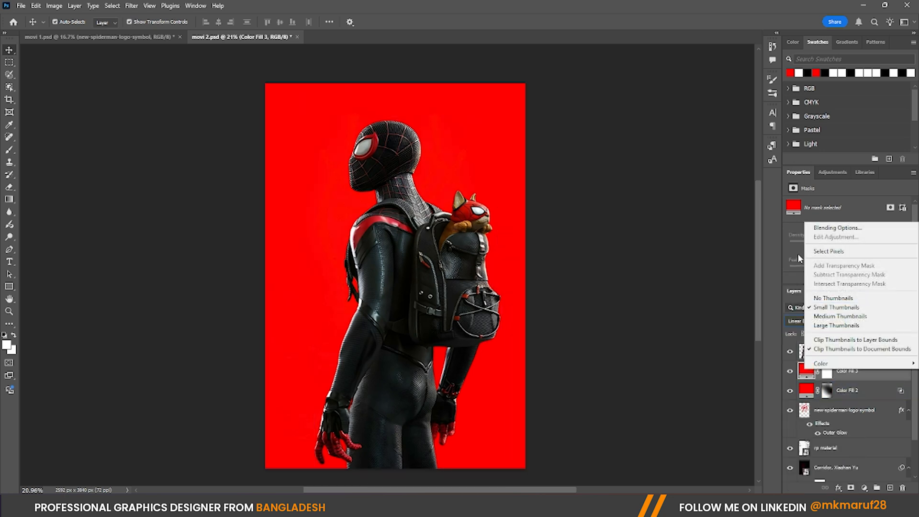
click(818, 232)
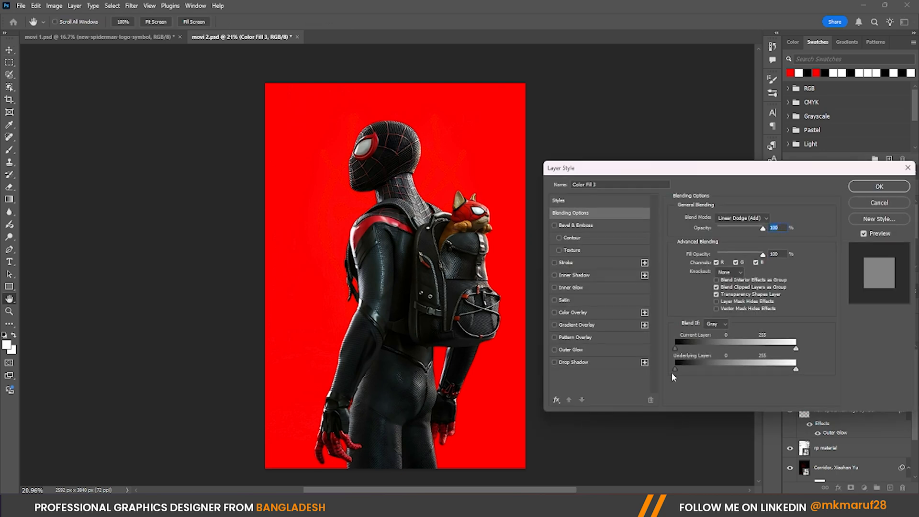
drag(675, 370, 711, 370)
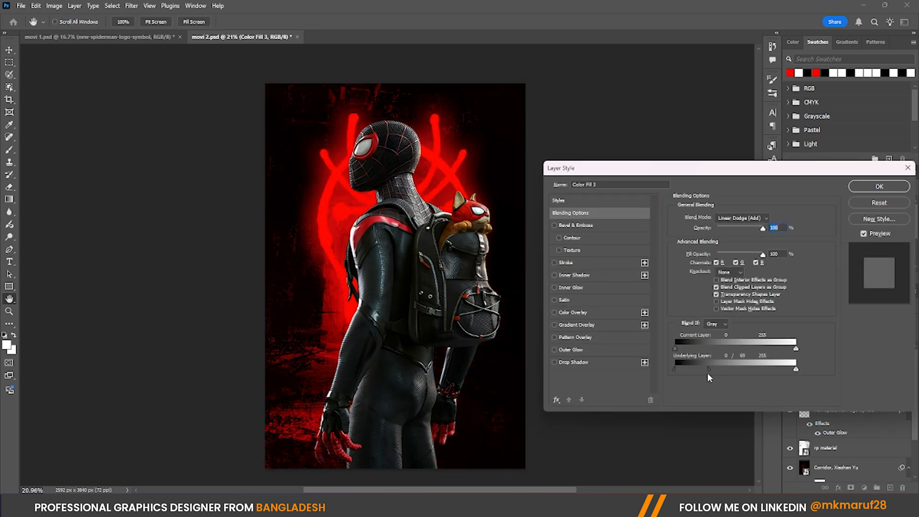
drag(680, 366, 687, 367)
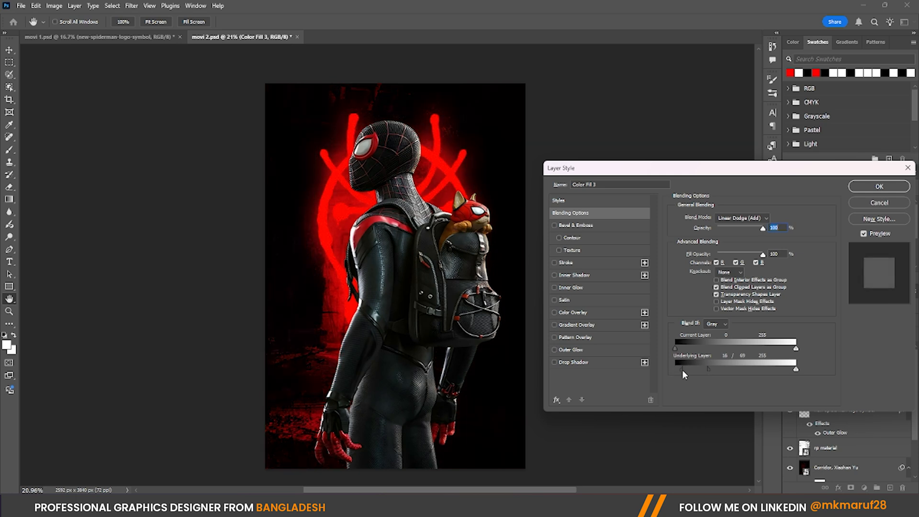
click(878, 187)
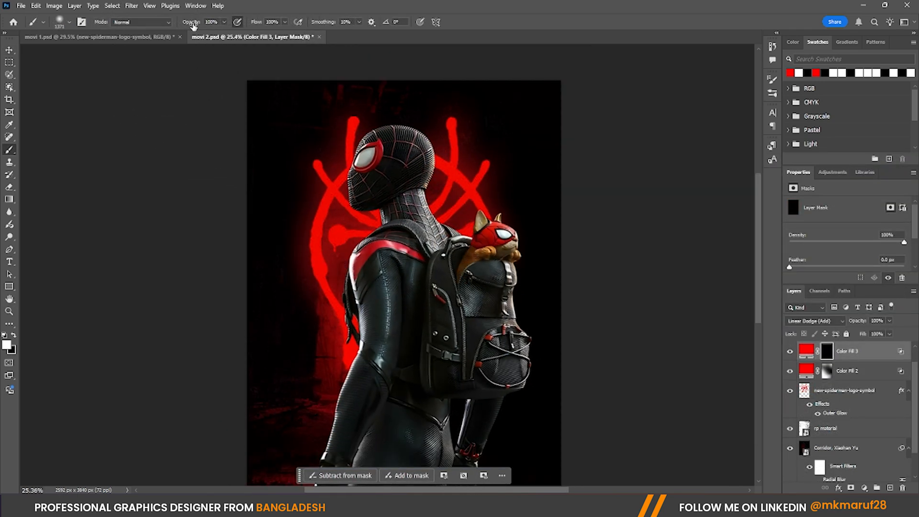
Paint white on the second red fill's black mask with a soft brush at 61% opacity to reveal red light around the helmet and logo
click(346, 211)
click(397, 328)
click(454, 198)
click(487, 241)
drag(415, 145, 363, 156)
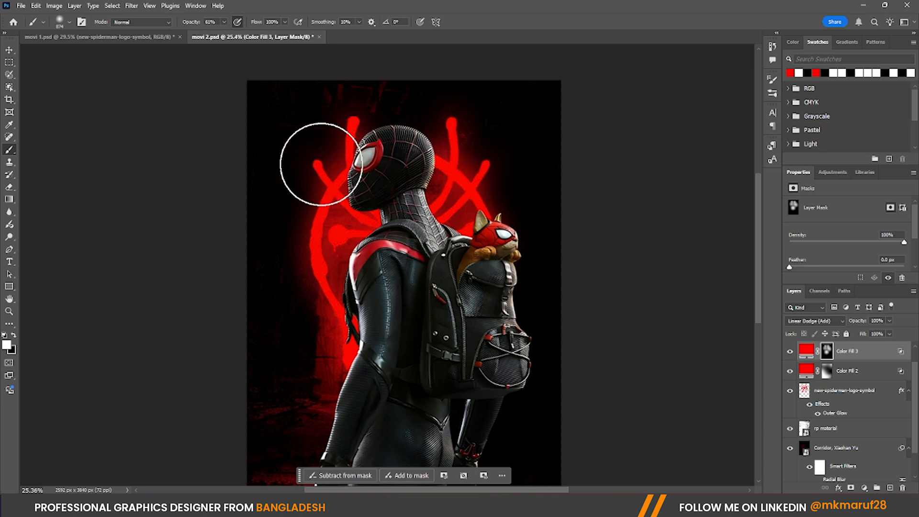
scroll(370, 182, down, 2)
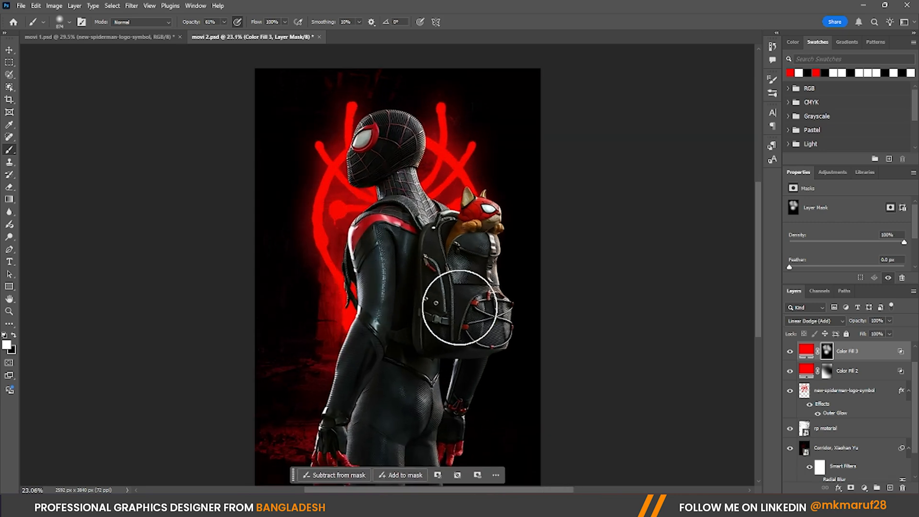
scroll(451, 311, up, 1)
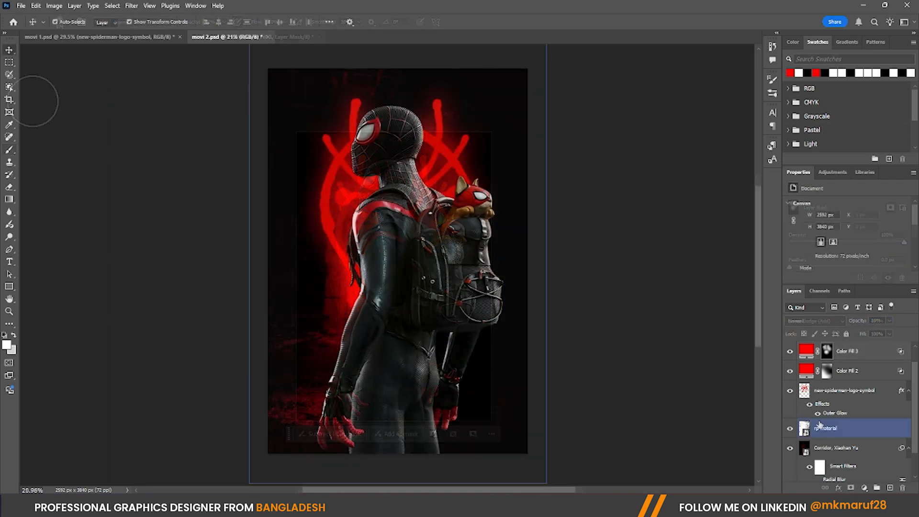
click(834, 345)
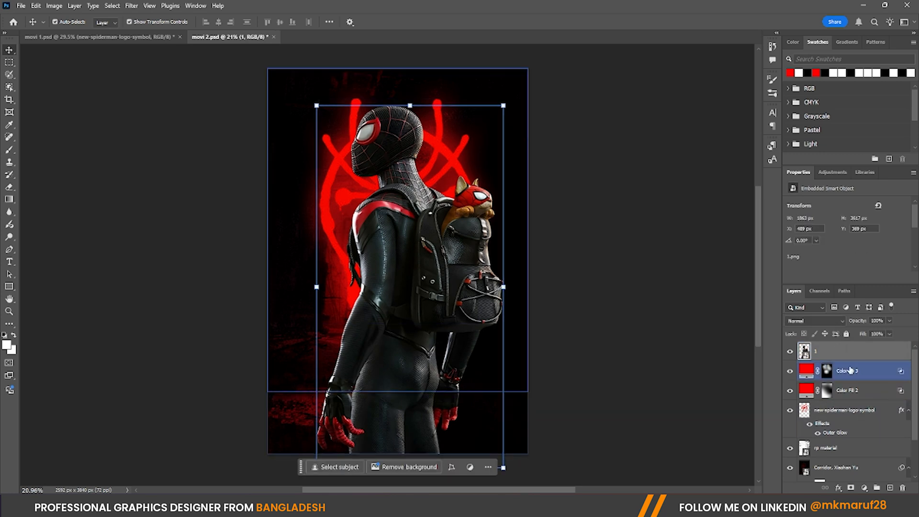
scroll(850, 370, down, 1)
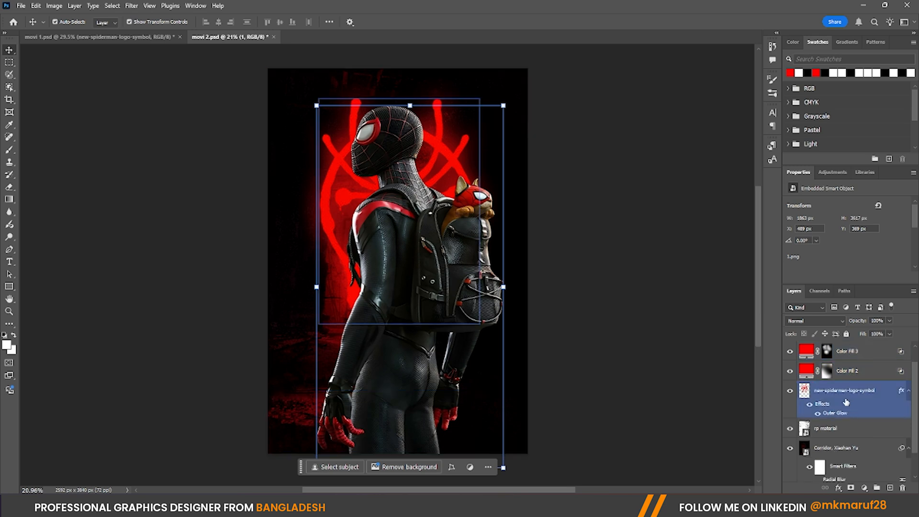
scroll(846, 400, up, 1)
click(846, 372)
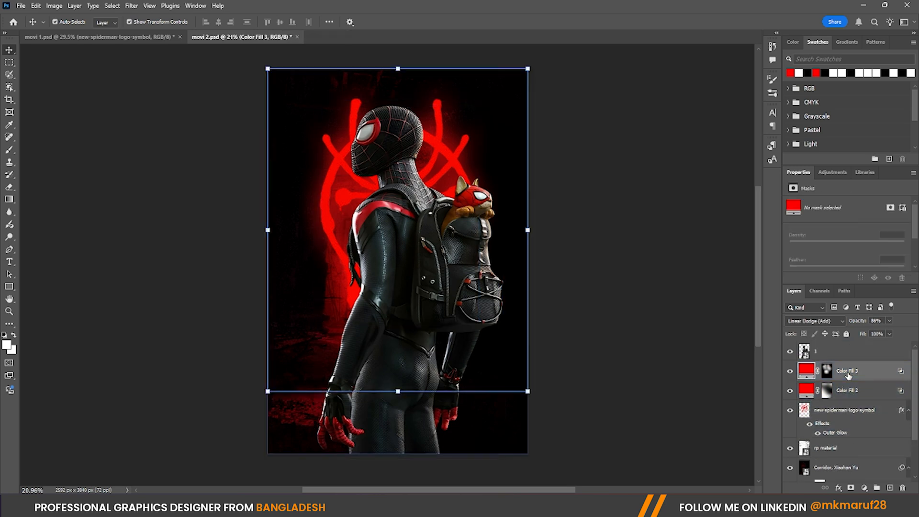
scroll(847, 416, down, 3)
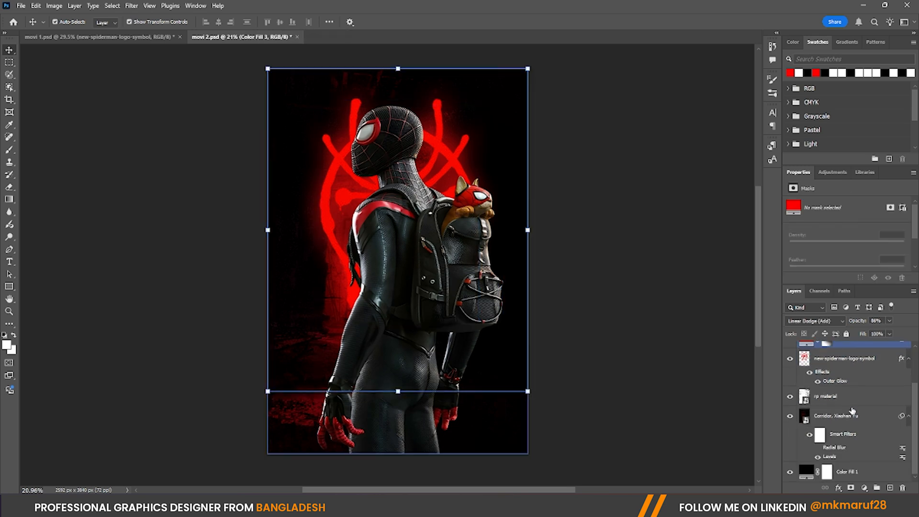
Group the layers between the figure and the black fill under the name "background" and lock the black colour fill
shift+click(847, 447)
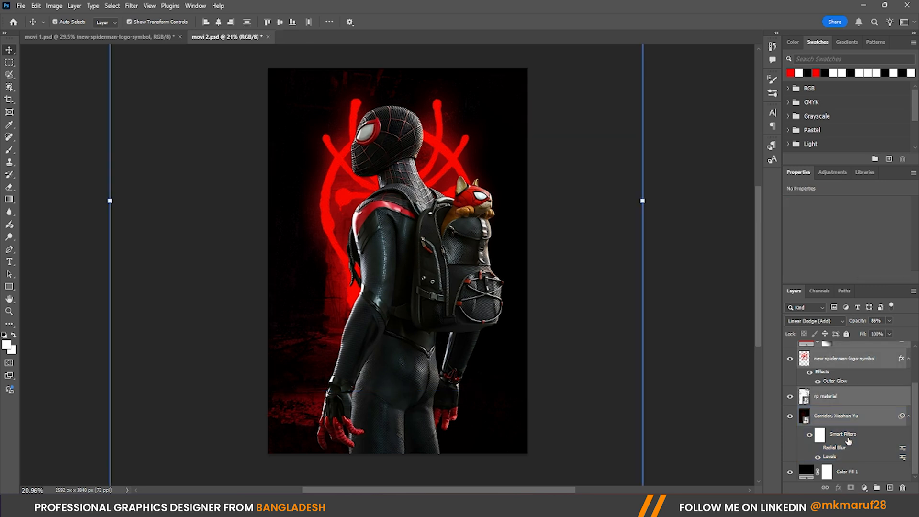
scroll(847, 443, up, 3)
key(ctrl+g)
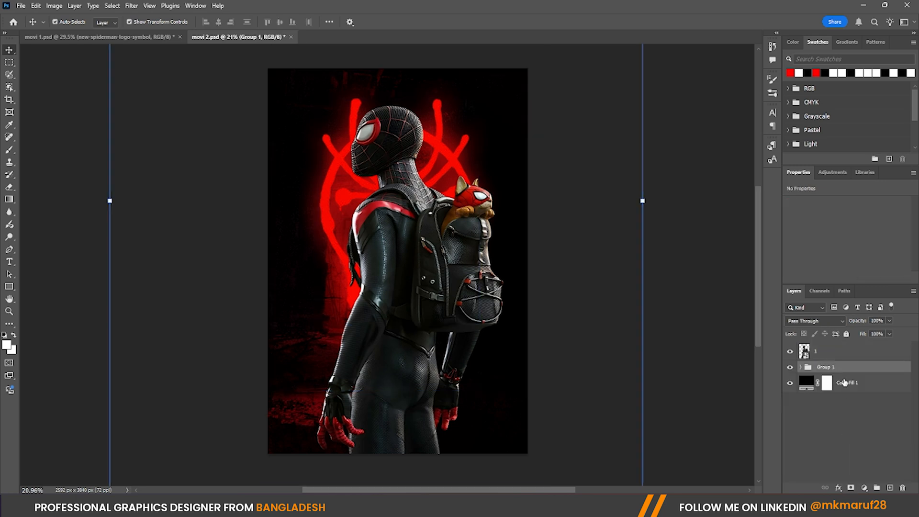
click(830, 378)
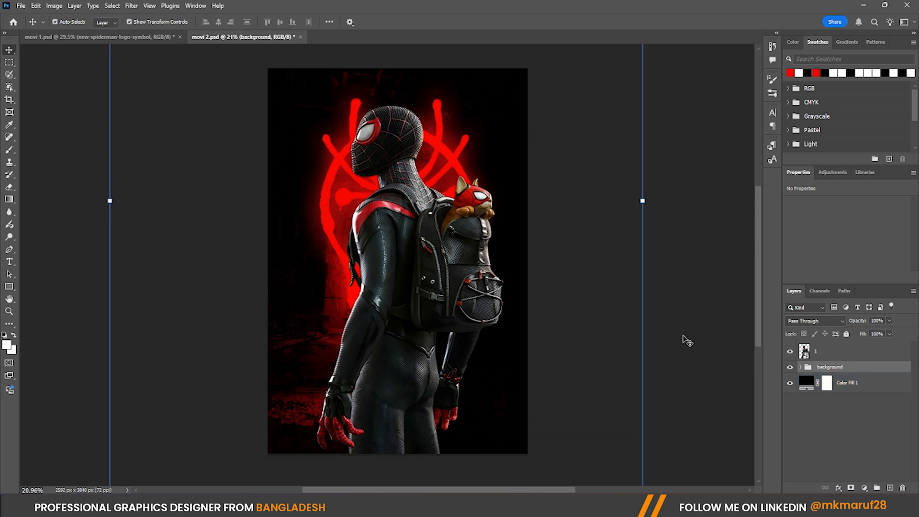
click(841, 381)
click(845, 336)
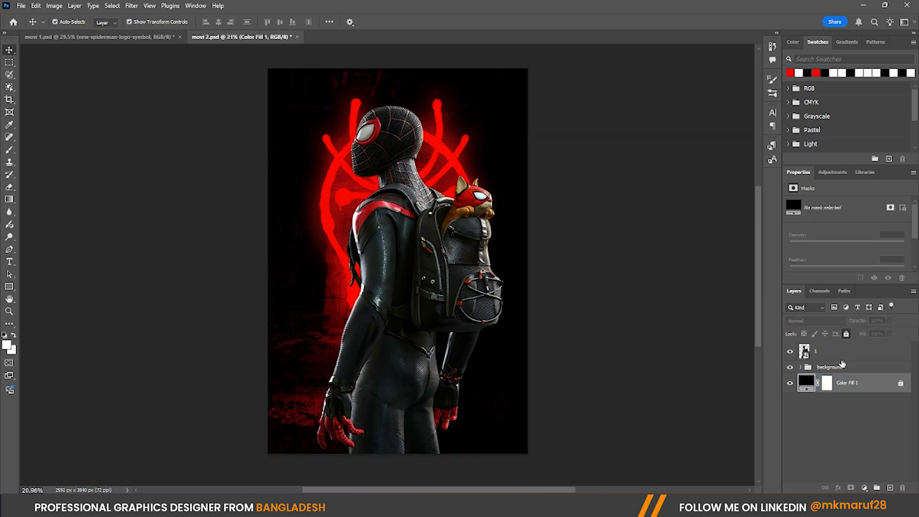
Add a solid #ff0000 colour fill above the figure layer and set its blend mode to Linear Dodge (Add)
click(832, 353)
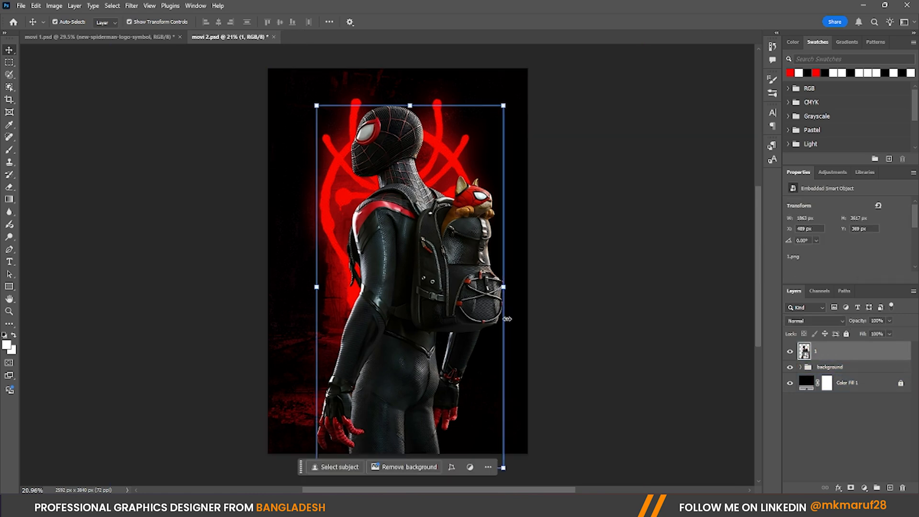
click(863, 488)
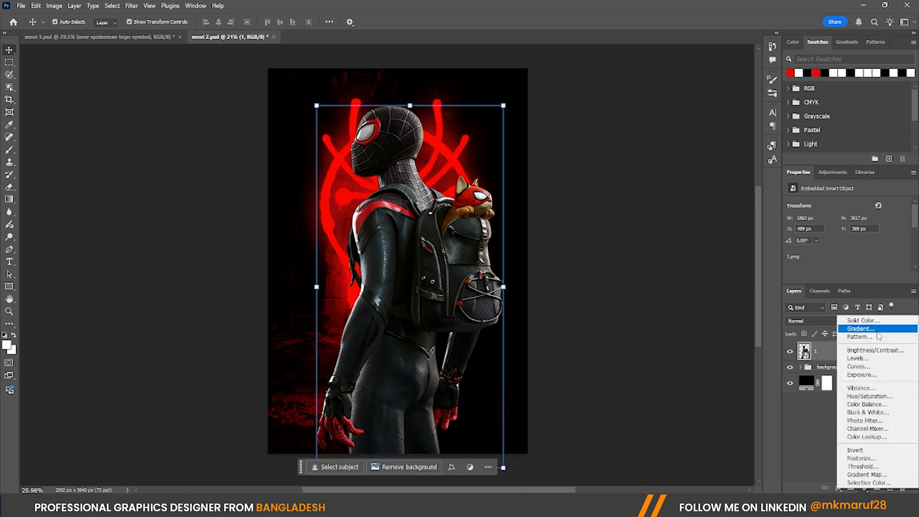
click(874, 321)
click(790, 72)
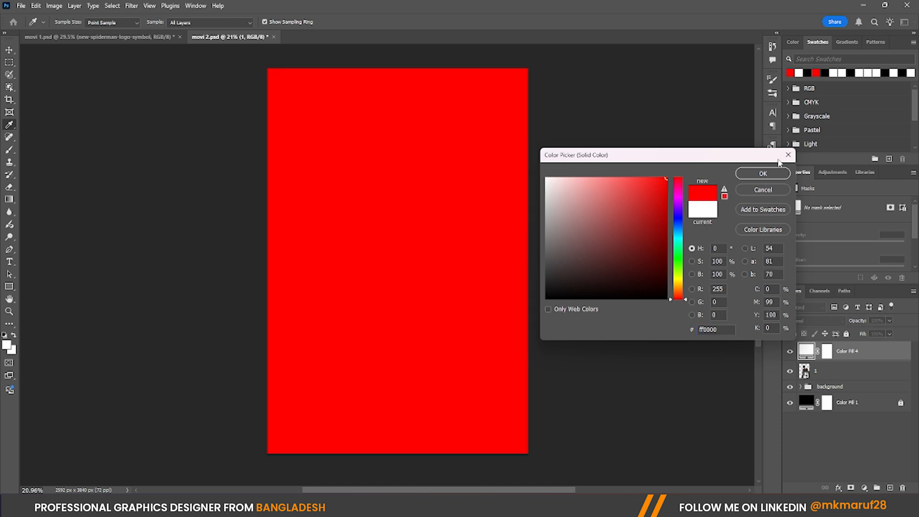
click(762, 173)
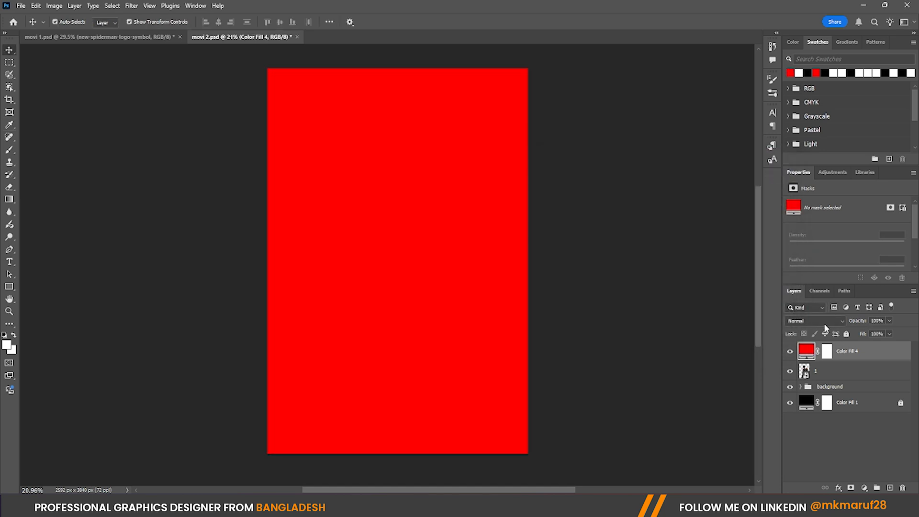
click(823, 322)
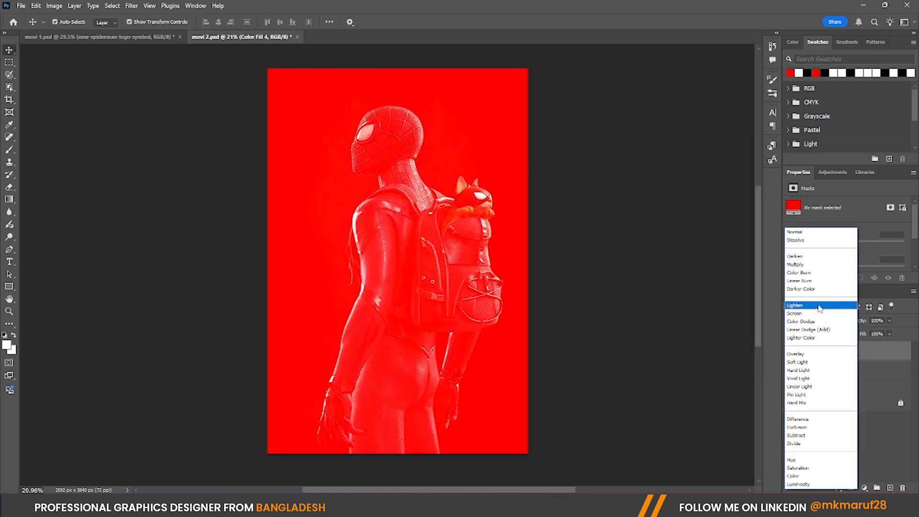
click(815, 330)
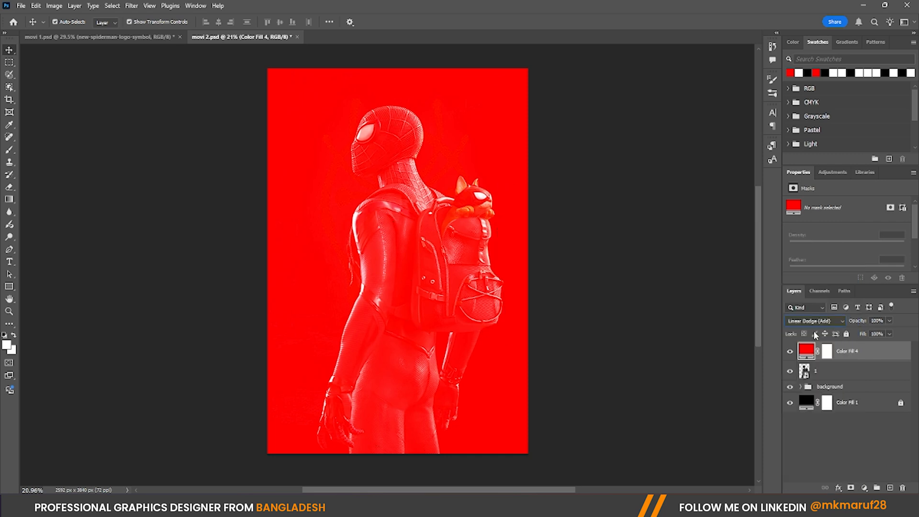
Limit the new red fill with Blend If by splitting the underlying layer's black slider to about 25 / 88
right_click(823, 353)
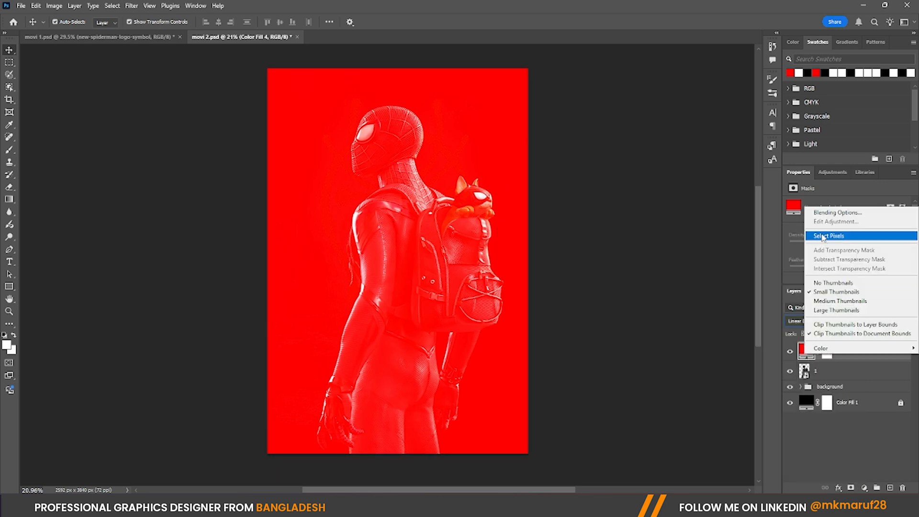
click(842, 211)
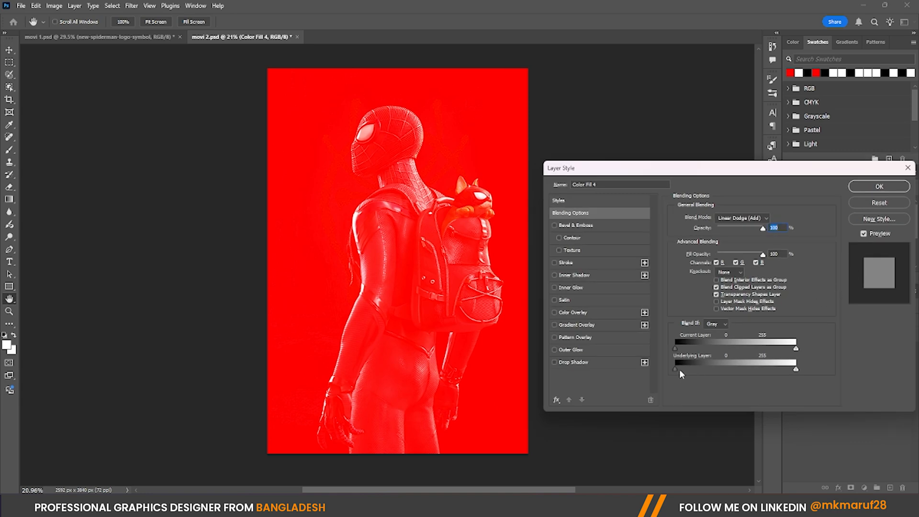
drag(675, 369, 714, 367)
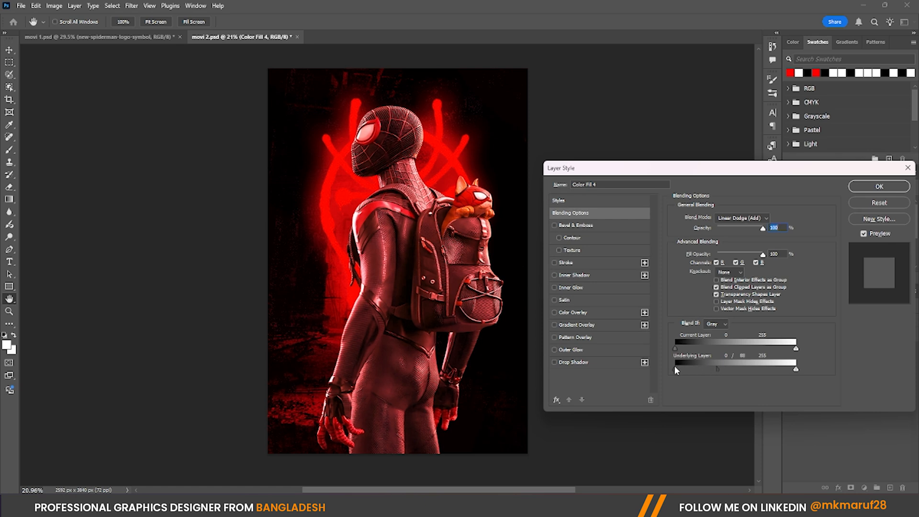
drag(674, 366, 685, 366)
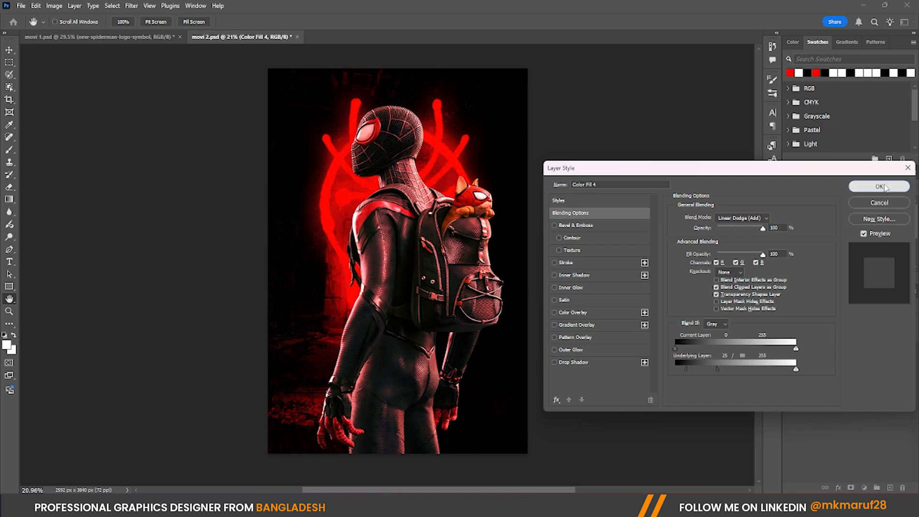
click(879, 186)
Invert the new red fill's mask to black and dab white beside the helmet with a large soft brush at 66% opacity
click(825, 351)
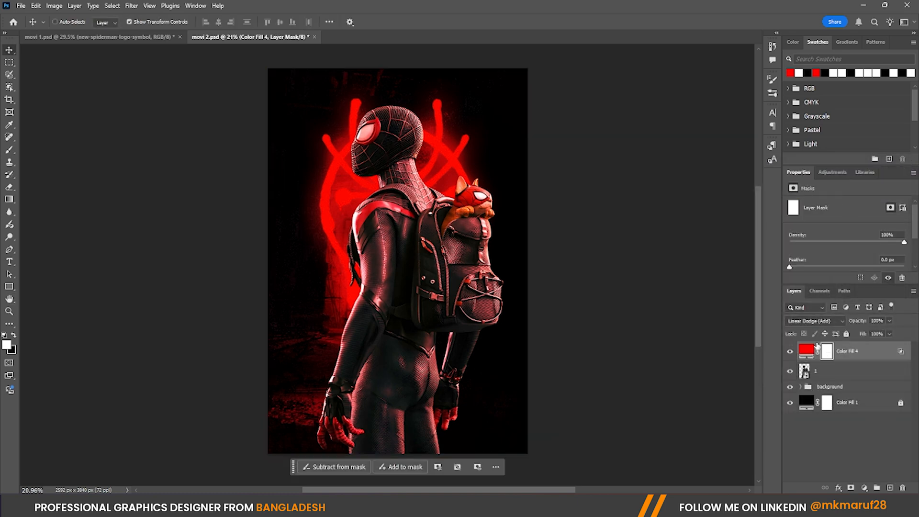
key(ctrl+i)
key(b)
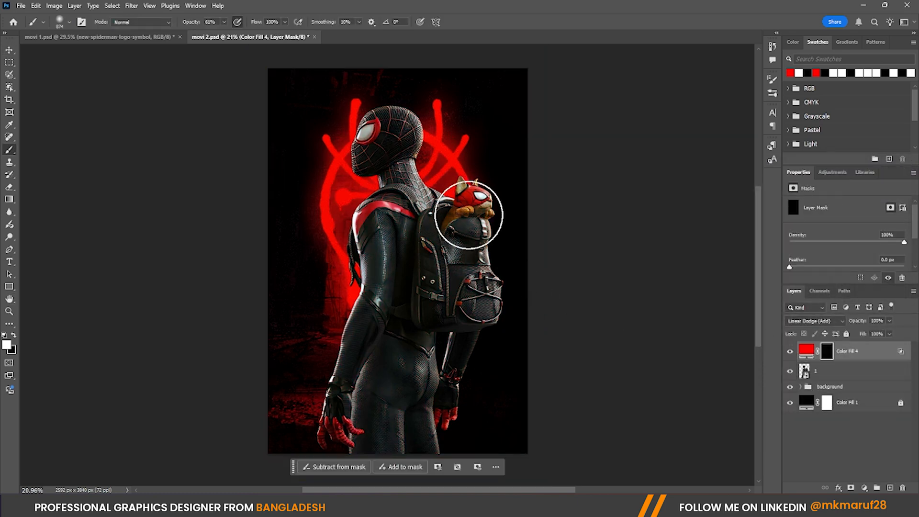
scroll(467, 266, up, 5)
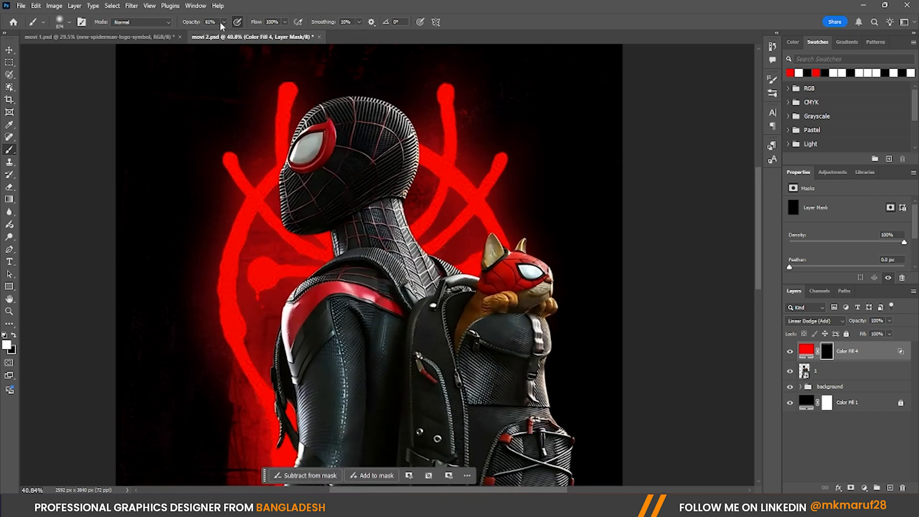
drag(195, 24, 197, 24)
drag(447, 163, 469, 163)
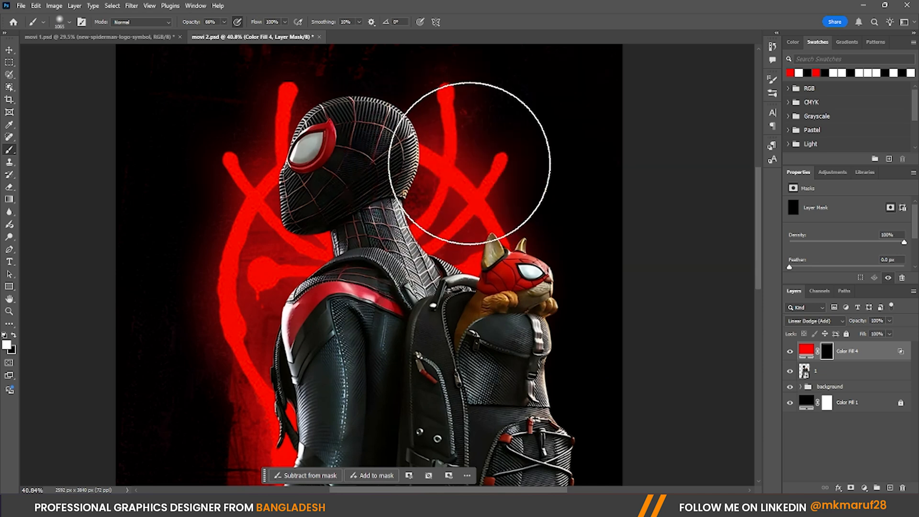
Clip the red fill to the figure layer and paint its mask white along the figure's helmet, shoulder and front arm
right_click(859, 356)
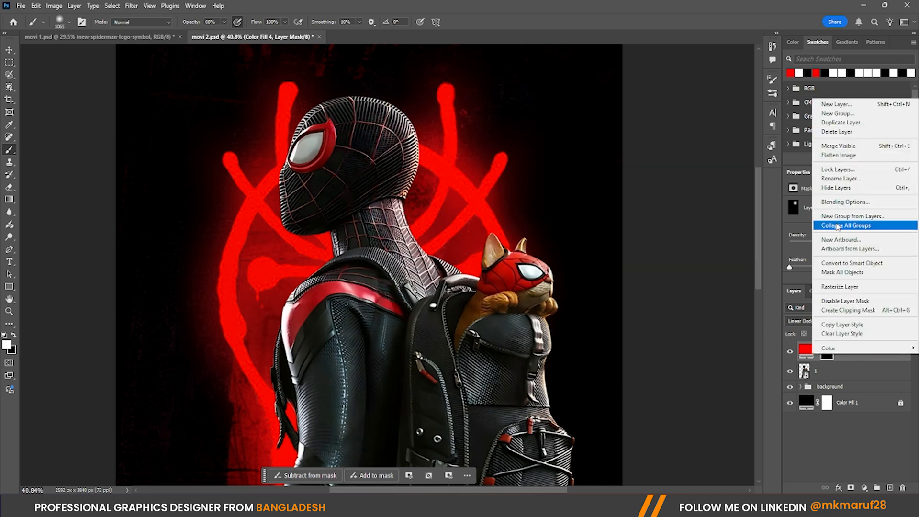
click(842, 310)
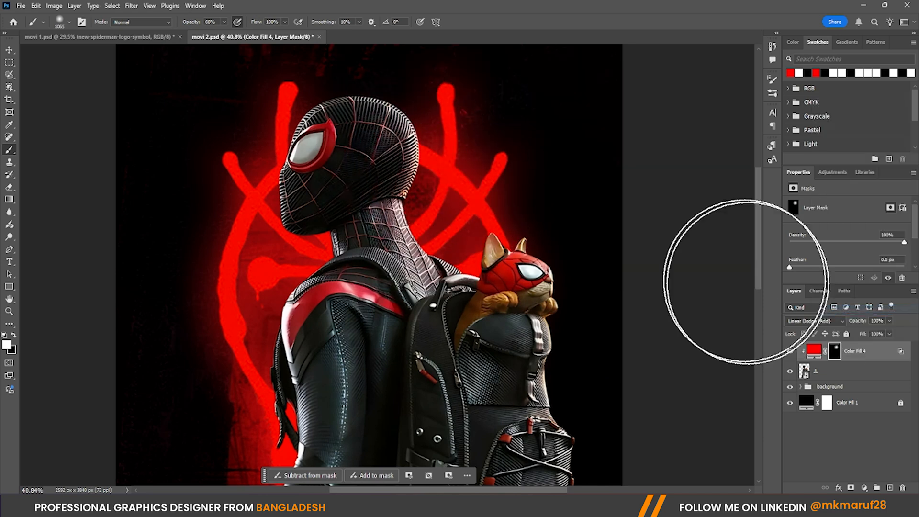
scroll(519, 170, down, 3)
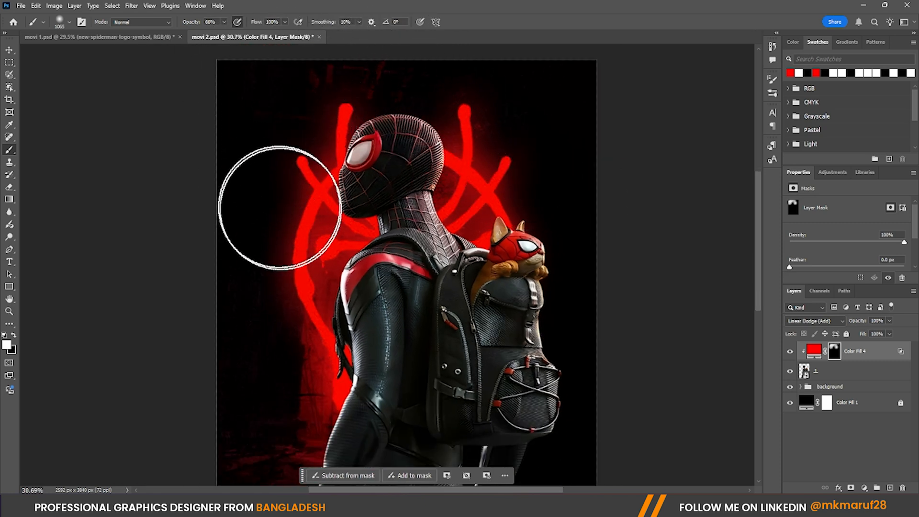
mouse_move(274, 365)
mouse_down()
mouse_move(282, 385)
mouse_move(286, 378)
mouse_move(281, 407)
mouse_move(294, 408)
mouse_move(261, 429)
mouse_up()
scroll(533, 188, down, 3)
scroll(404, 264, up, 8)
mouse_move(476, 248)
mouse_down()
mouse_move(386, 248)
mouse_move(459, 242)
mouse_up()
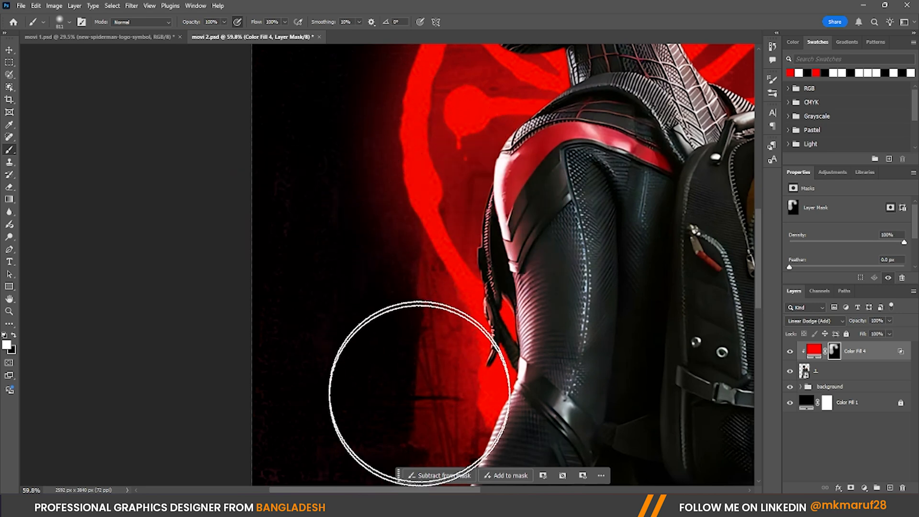
scroll(420, 394, down, 4)
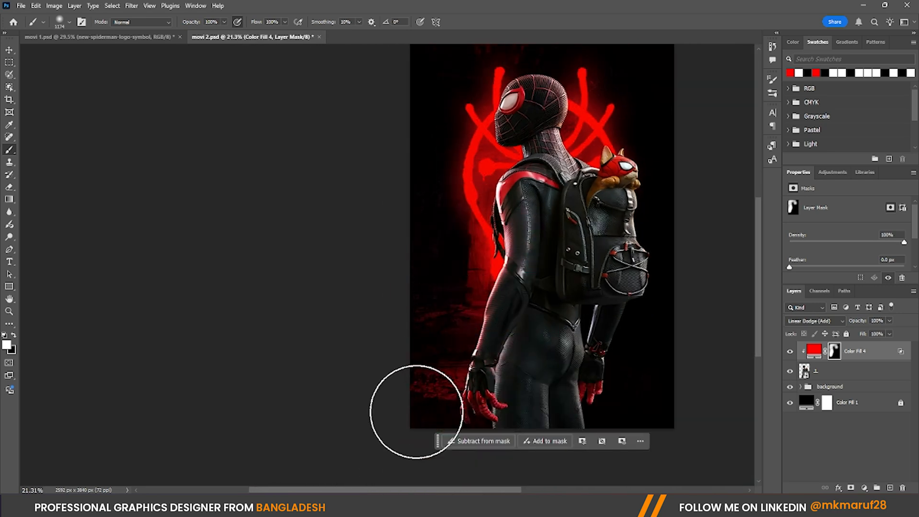
Paint more white on the clipped fill's mask around the neck, shoulder and cat with a soft brush at 100% opacity
scroll(621, 380, up, 2)
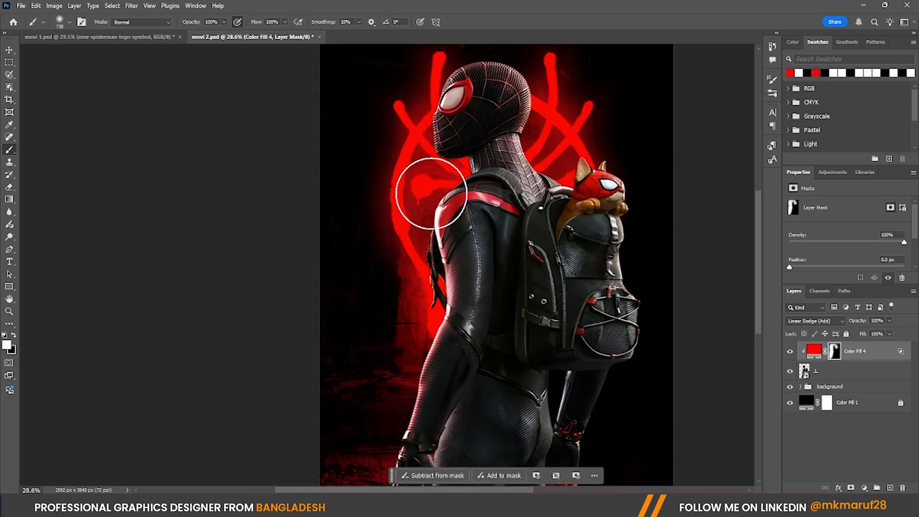
scroll(430, 193, down, 1)
mouse_move(443, 171)
mouse_down()
mouse_move(423, 173)
mouse_move(455, 211)
mouse_move(493, 211)
mouse_up()
scroll(457, 163, up, 10)
scroll(478, 172, down, 7)
scroll(430, 240, down, 4)
drag(569, 190, 609, 189)
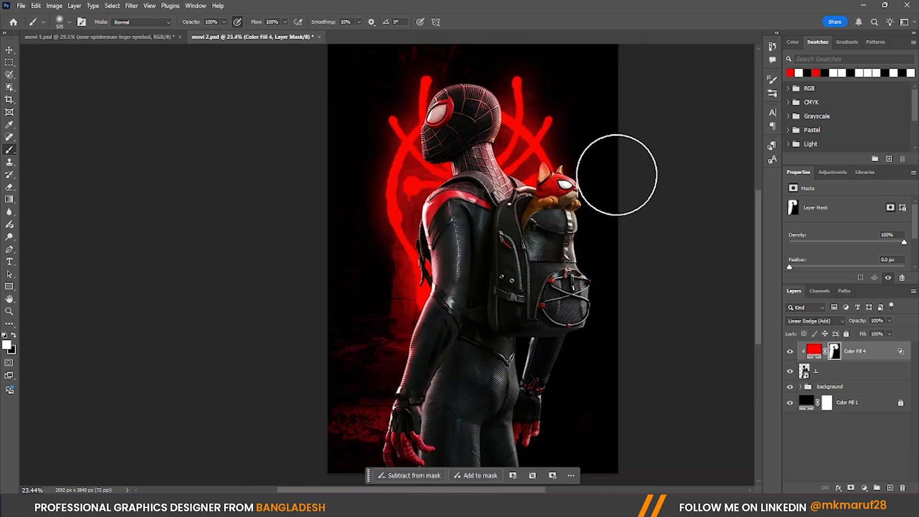
mouse_move(602, 142)
mouse_down()
mouse_move(615, 386)
mouse_move(599, 361)
mouse_move(589, 213)
mouse_up()
Lower the brush opacity and paint the clipped fill's mask white over the backpack's outer side, hips and legs
scroll(590, 214, up, 5)
drag(190, 27, 174, 27)
drag(365, 288, 322, 288)
mouse_move(444, 254)
mouse_down()
mouse_move(490, 283)
mouse_move(495, 439)
mouse_up()
drag(421, 374, 451, 340)
scroll(465, 227, down, 4)
drag(466, 234, 473, 234)
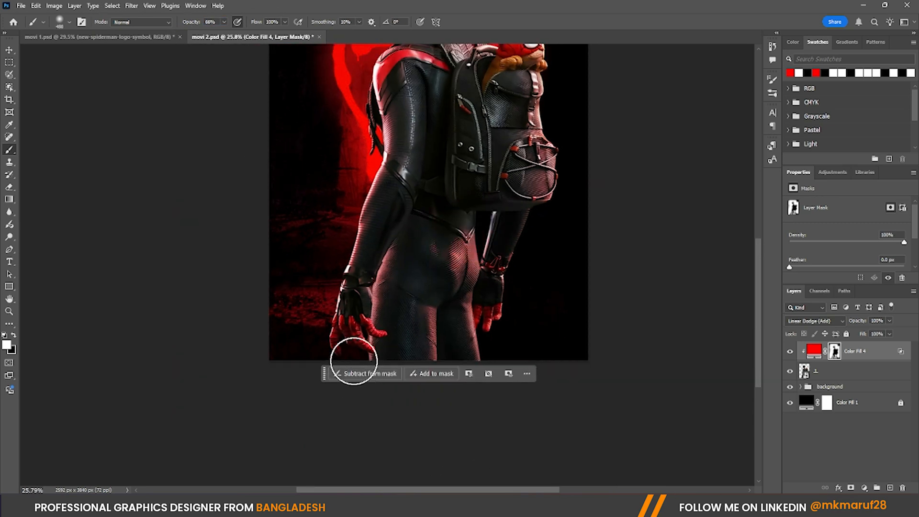
Examine the red light on the figure's helmet, neck, backpack, arms and legs
scroll(442, 247, up, 1)
scroll(492, 338, down, 2)
scroll(522, 200, up, 4)
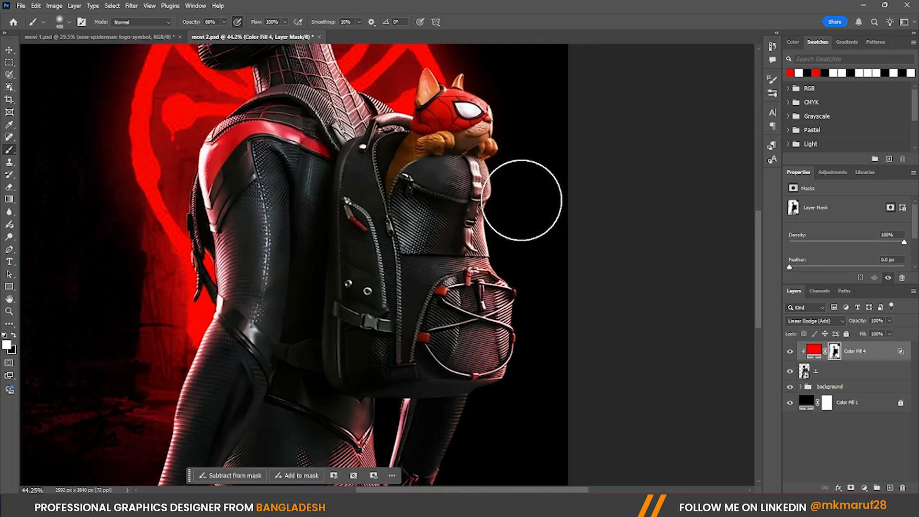
scroll(543, 194, down, 3)
scroll(433, 134, up, 3)
scroll(509, 142, down, 4)
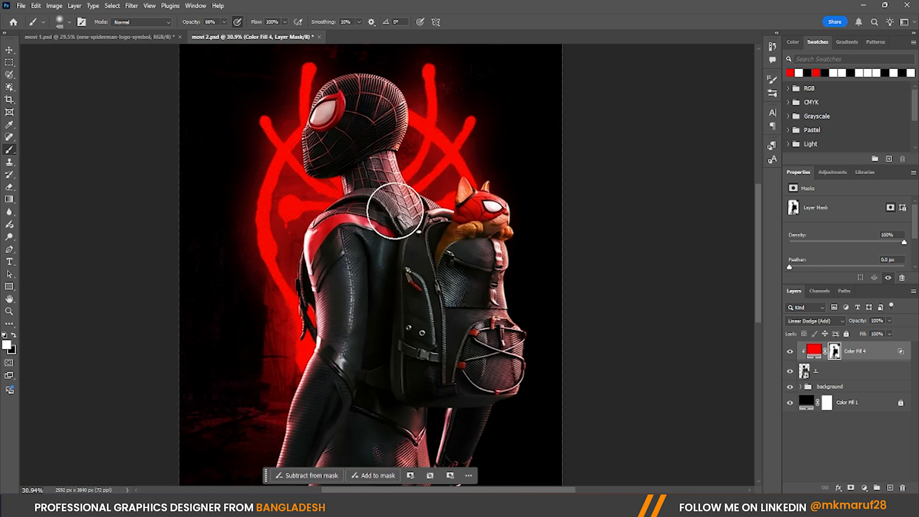
scroll(328, 184, up, 3)
scroll(371, 201, down, 6)
scroll(335, 286, up, 4)
scroll(328, 263, up, 1)
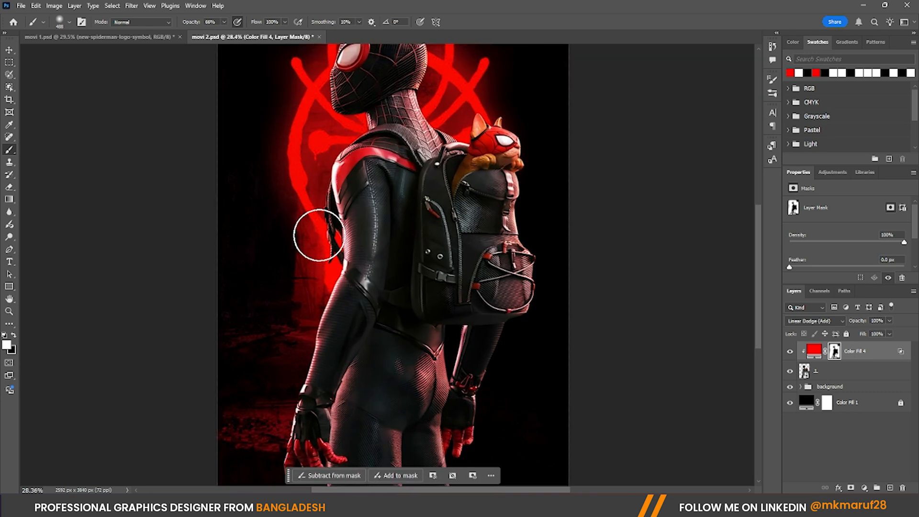
scroll(317, 235, down, 3)
scroll(300, 209, up, 2)
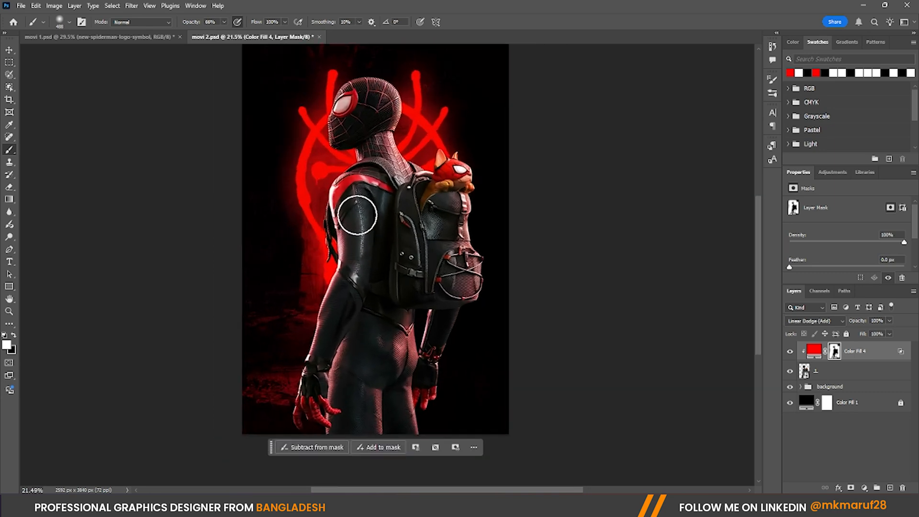
scroll(407, 252, up, 5)
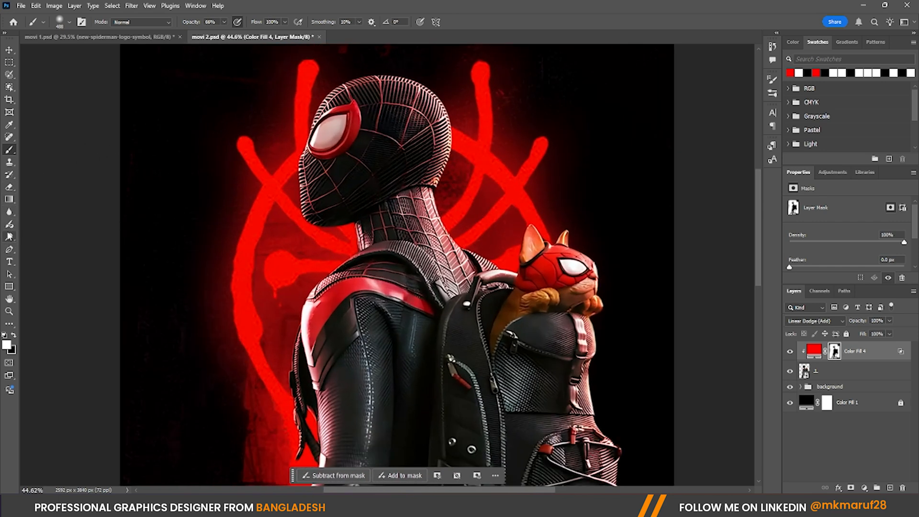
Blend the clipped fill's mask around the neck and collar using the Smudge tool with a smaller brush
click(9, 212)
click(46, 229)
scroll(392, 172, up, 1)
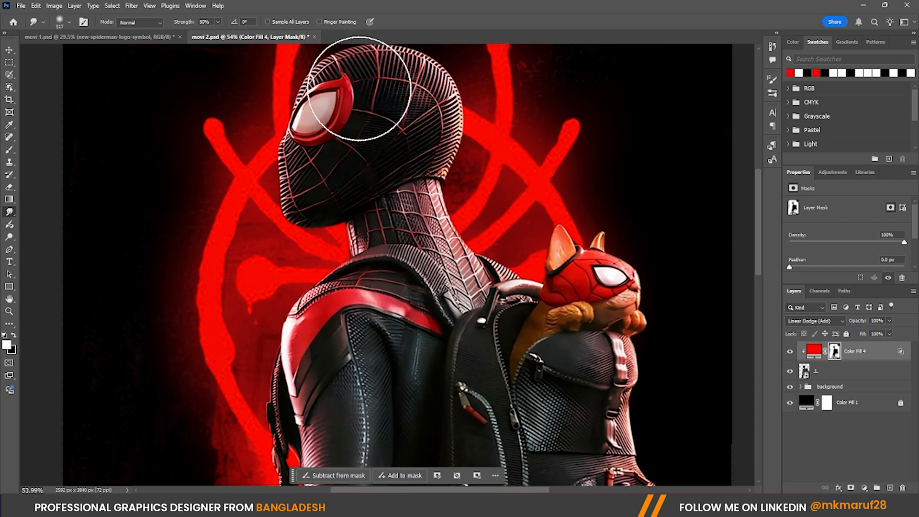
scroll(402, 283, down, 3)
scroll(378, 190, up, 6)
drag(371, 198, 254, 200)
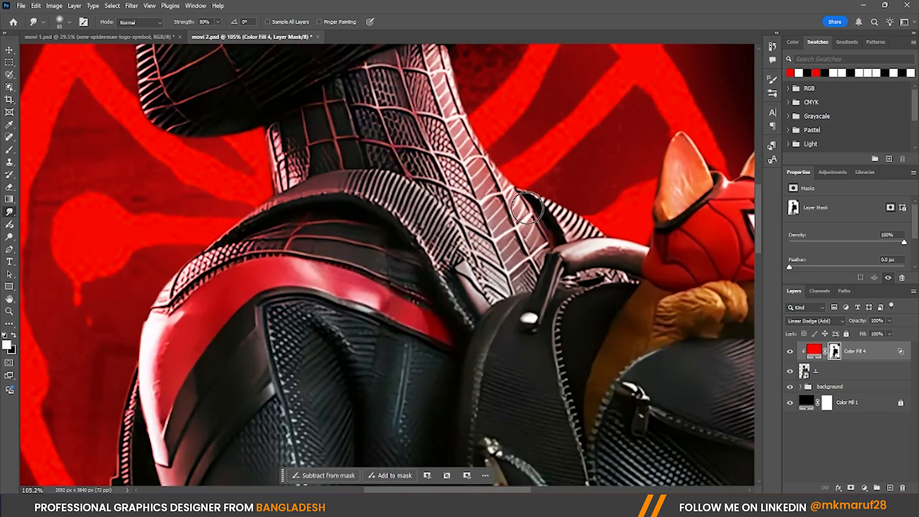
Smudge the clipped fill's mask over the waist and hips to soften the transitions of the red light
scroll(344, 201, down, 6)
scroll(338, 287, up, 4)
mouse_move(320, 301)
mouse_down()
mouse_move(369, 318)
mouse_move(360, 315)
mouse_up()
scroll(328, 273, down, 2)
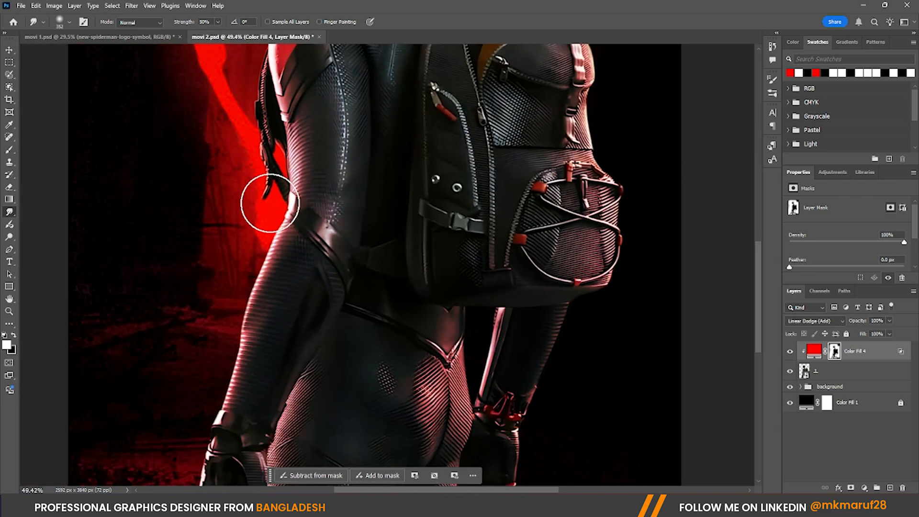
drag(403, 426, 359, 336)
scroll(486, 180, down, 4)
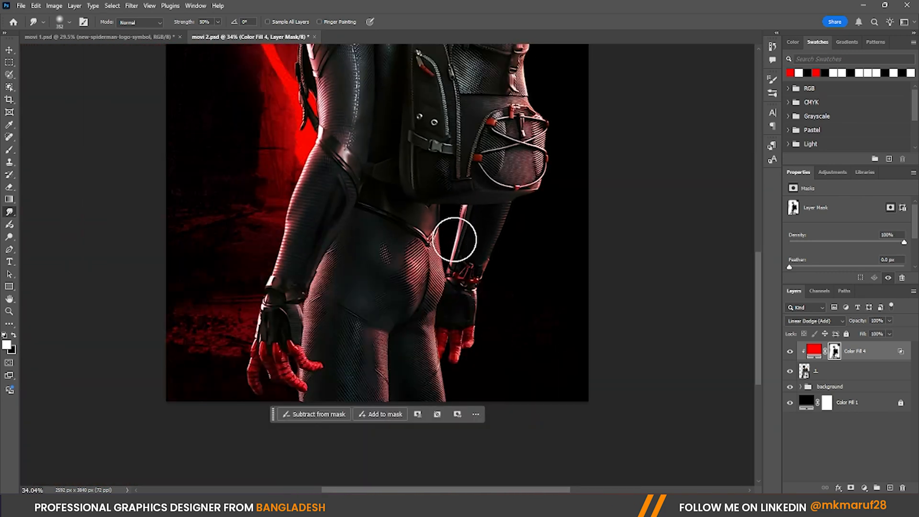
Smudge the clipped fill's mask over the lower hips and thighs to soften the edges of the red light
scroll(259, 299, up, 5)
scroll(364, 383, down, 3)
scroll(374, 377, up, 1)
click(426, 414)
click(443, 383)
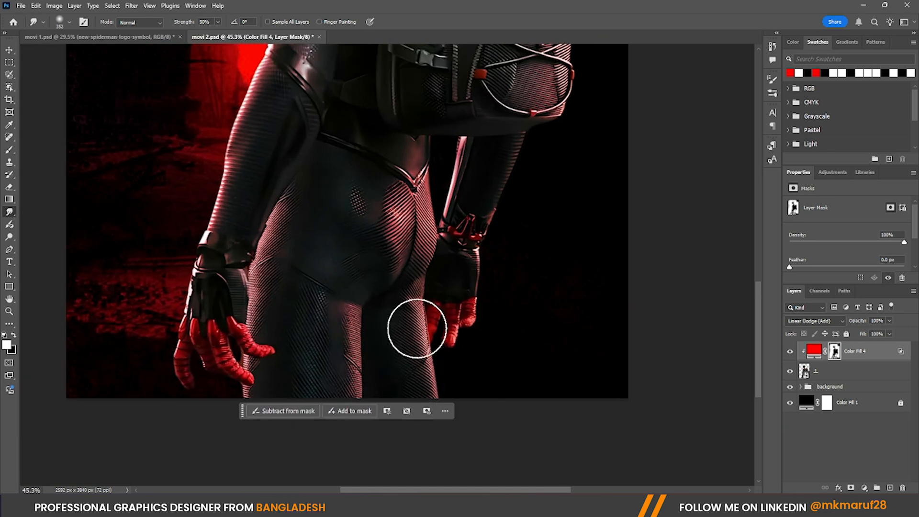
scroll(421, 330, down, 2)
scroll(445, 343, up, 2)
Touch up the clipped fill's mask around the legs and hands using the Brush tool with a larger brush
click(9, 149)
scroll(483, 167, down, 3)
scroll(479, 175, down, 3)
scroll(493, 259, up, 6)
drag(464, 260, 390, 266)
scroll(443, 232, down, 4)
scroll(175, 282, up, 3)
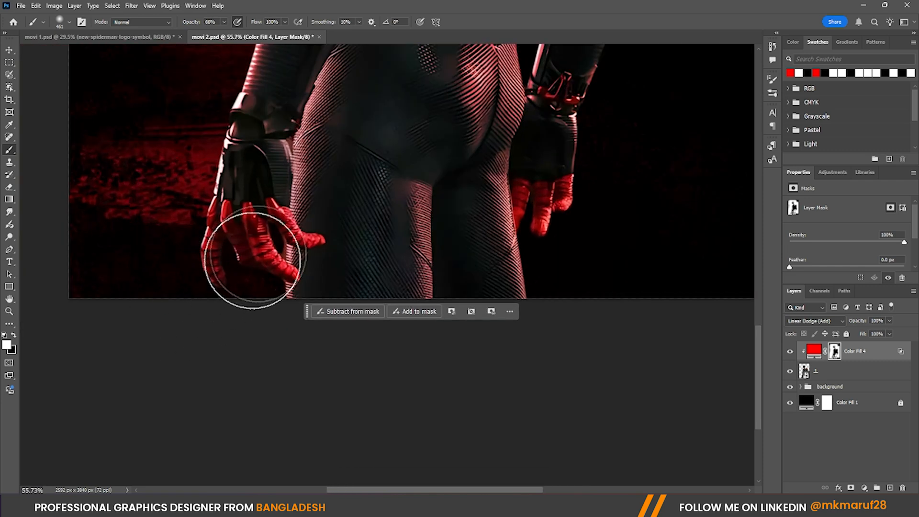
Save the movie poster document
scroll(250, 267, down, 5)
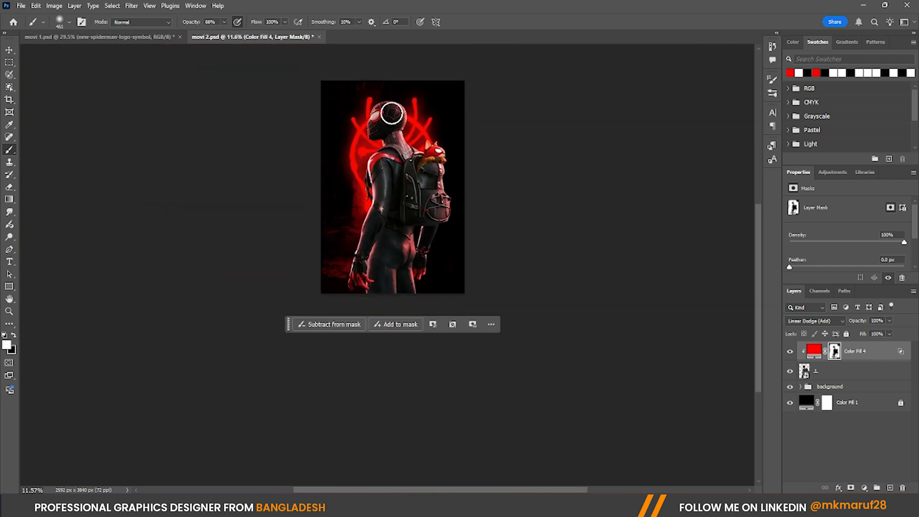
scroll(396, 109, up, 3)
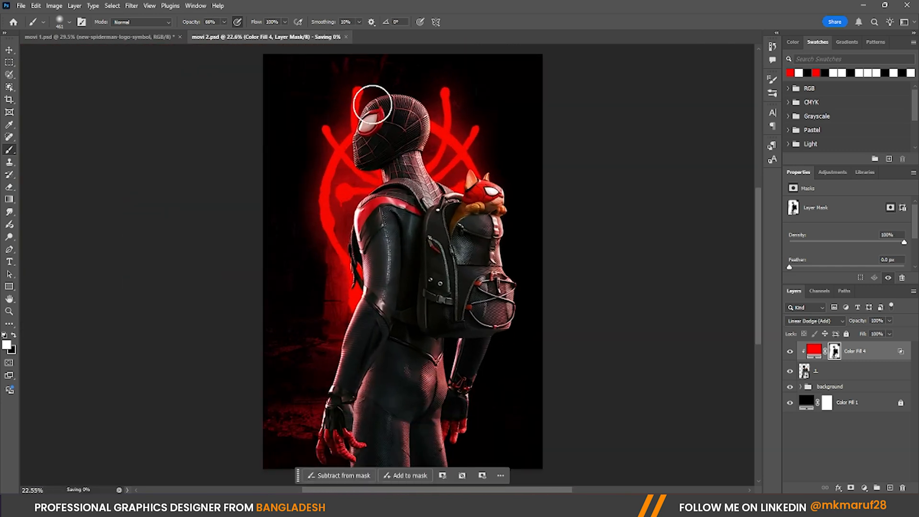
scroll(372, 103, up, 2)
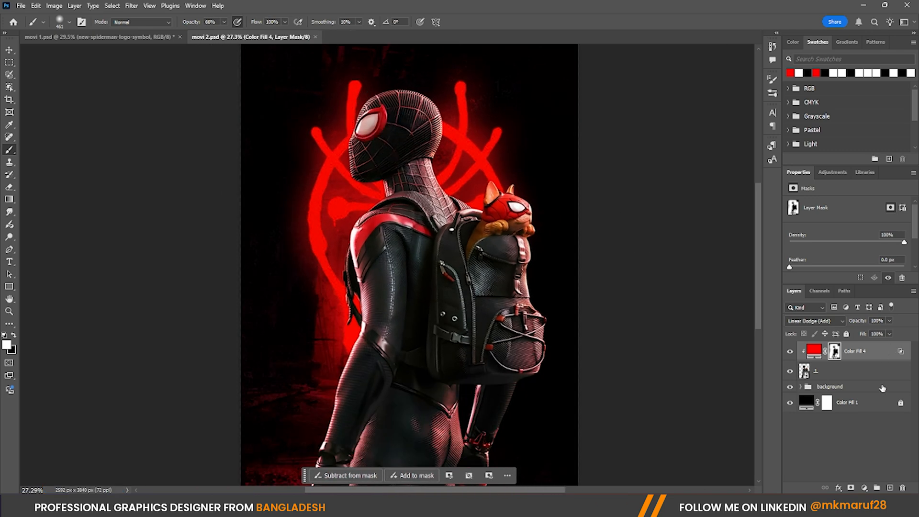
Add a red (#ff0000) solid colour fill layer above the first clipped red fill
click(864, 488)
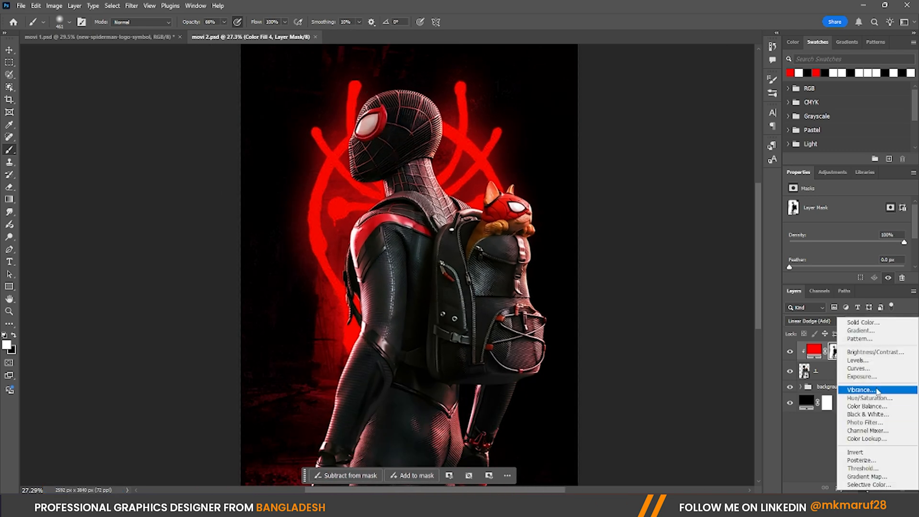
click(855, 323)
click(790, 73)
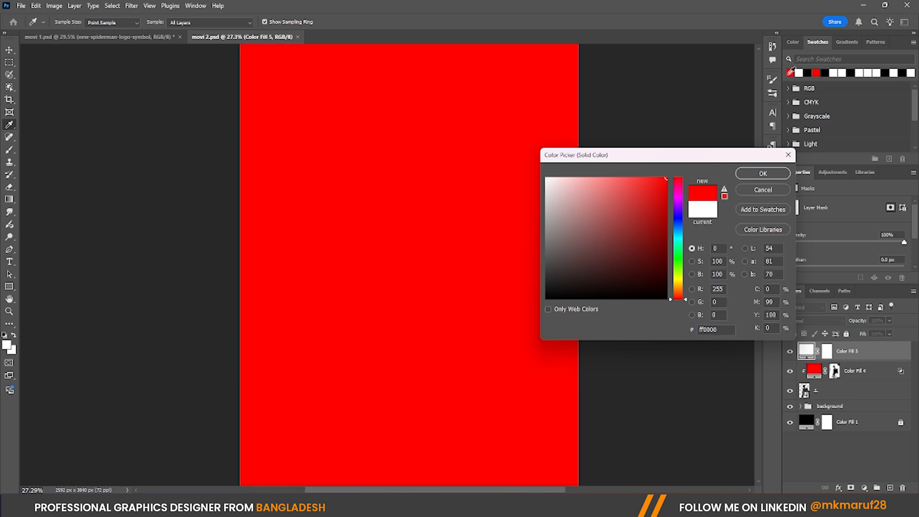
click(752, 177)
key(b)
Clip the new red fill to the figure in Screen blend mode and invert its mask to black
click(800, 318)
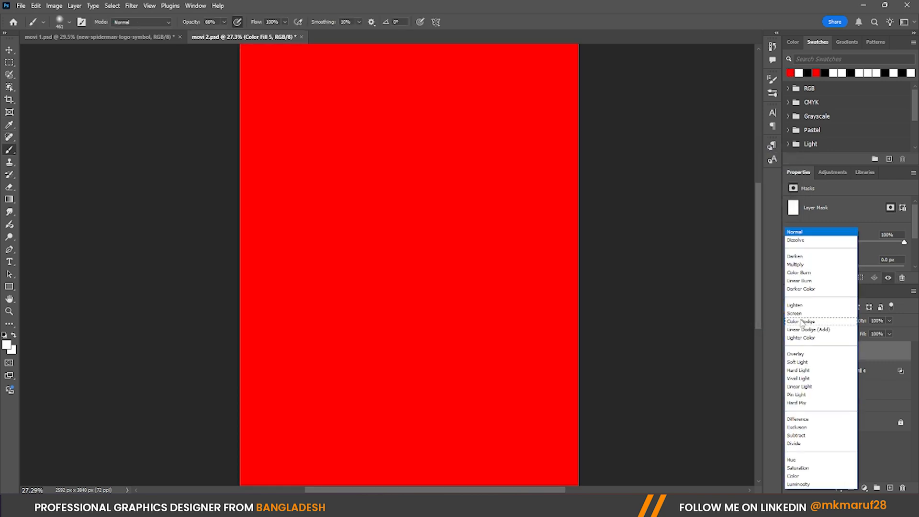
click(794, 313)
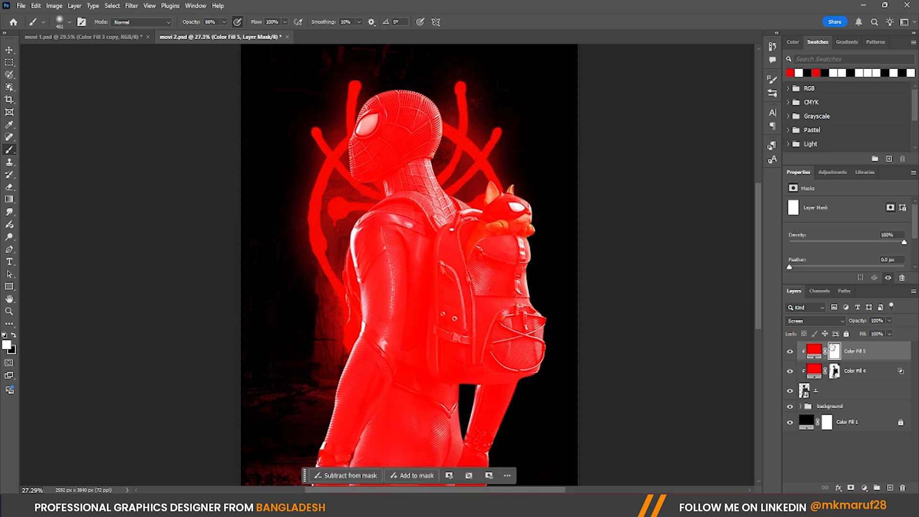
key(ctrl+i)
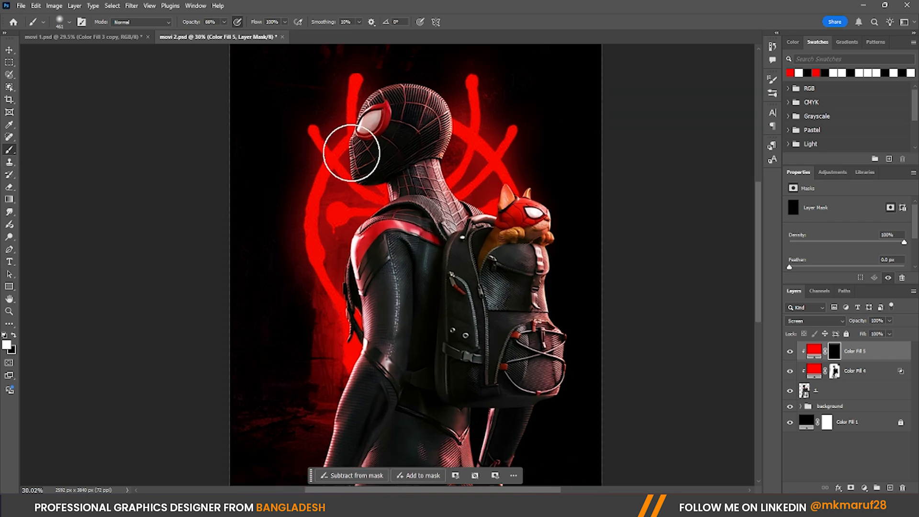
Paint the new fill's mask white along the back of the helmet and neck with a soft brush
scroll(359, 153, up, 8)
drag(570, 145, 580, 150)
mouse_move(542, 185)
mouse_down()
mouse_move(564, 197)
mouse_move(546, 191)
mouse_up()
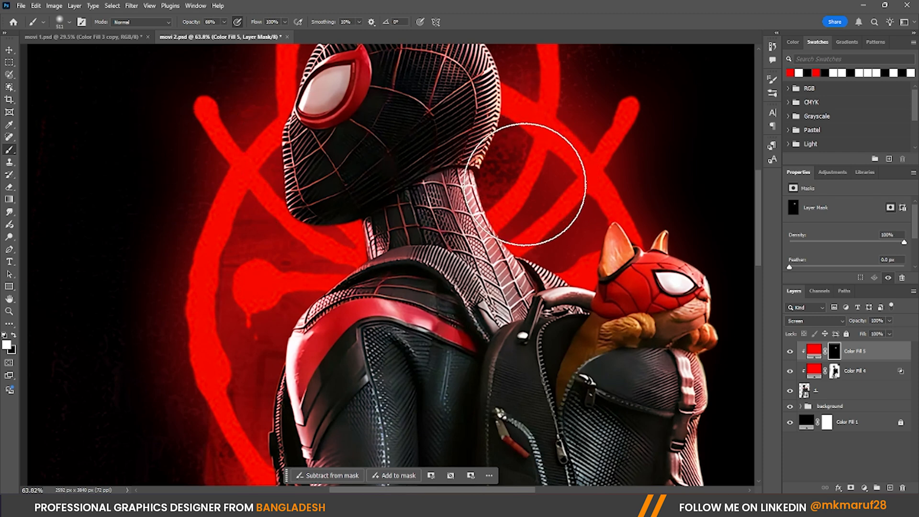
drag(520, 176, 489, 180)
scroll(493, 254, down, 5)
scroll(447, 108, up, 4)
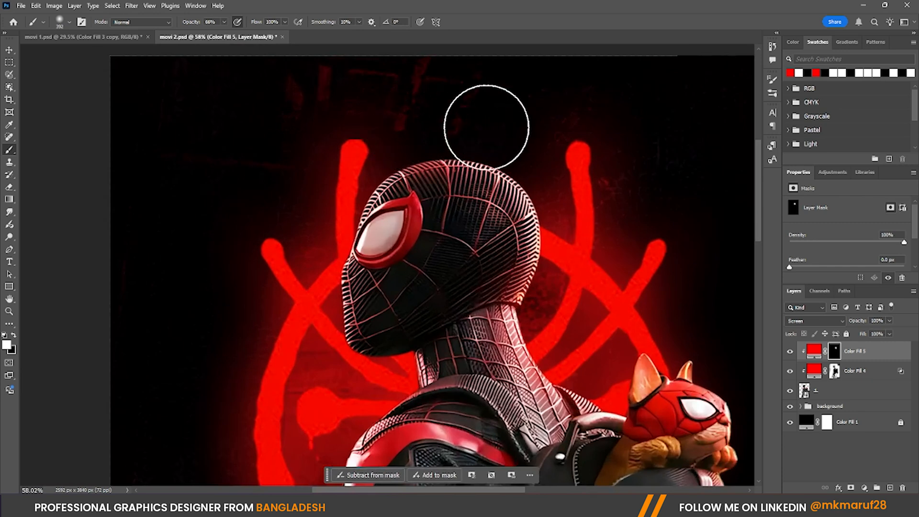
Paint the new fill's mask white along the top and front edges of the helmet with a smaller brush
scroll(307, 164, up, 2)
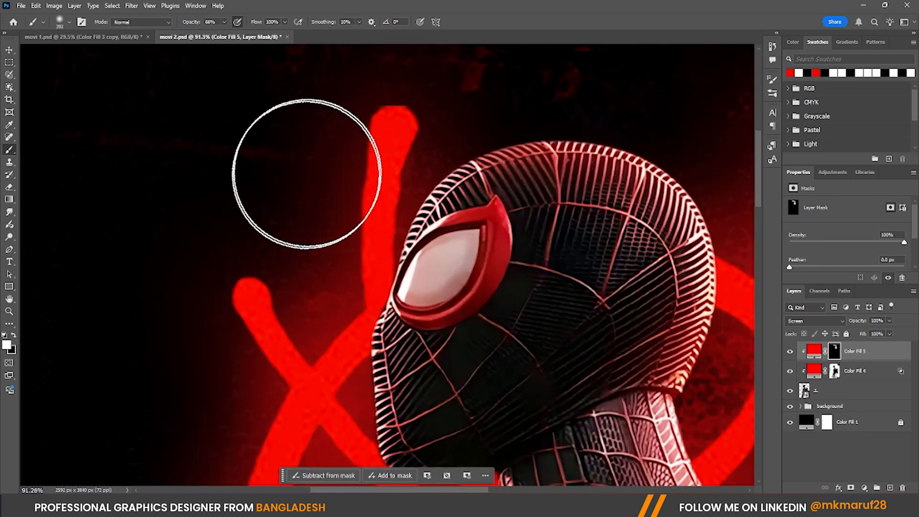
drag(338, 184, 294, 184)
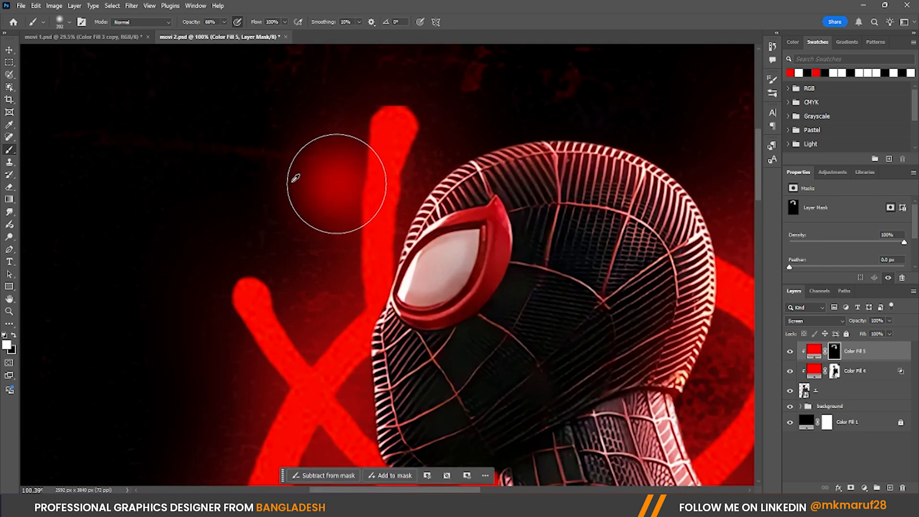
scroll(374, 115, down, 3)
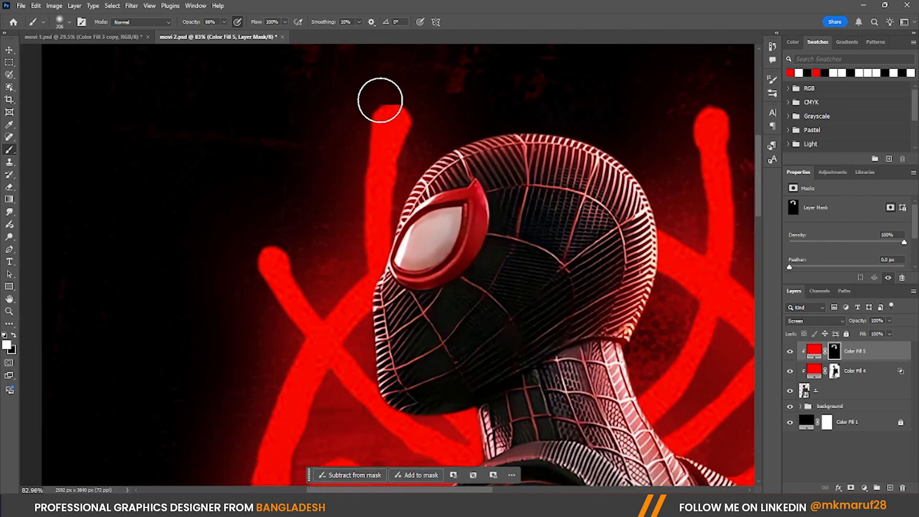
drag(357, 209, 379, 229)
scroll(359, 207, up, 2)
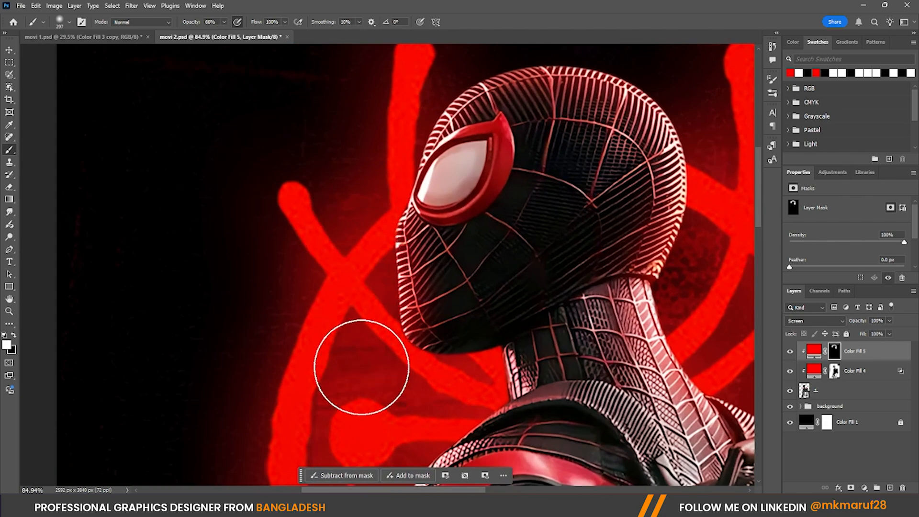
Paint red light under the chin and along the front of the neck on the new fill's mask
scroll(461, 308, down, 2)
scroll(437, 269, up, 3)
drag(446, 283, 381, 286)
mouse_move(360, 250)
mouse_down()
mouse_move(522, 253)
mouse_move(490, 253)
mouse_up()
drag(549, 256, 565, 257)
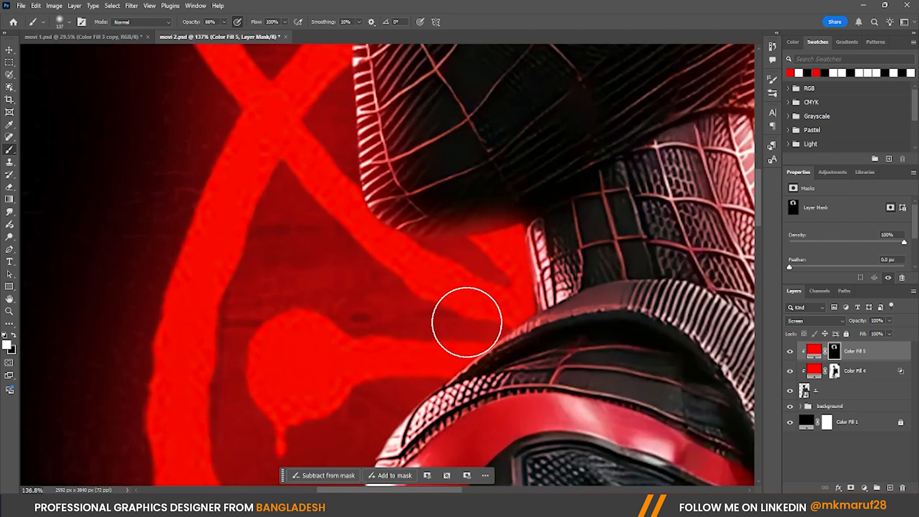
scroll(589, 101, down, 6)
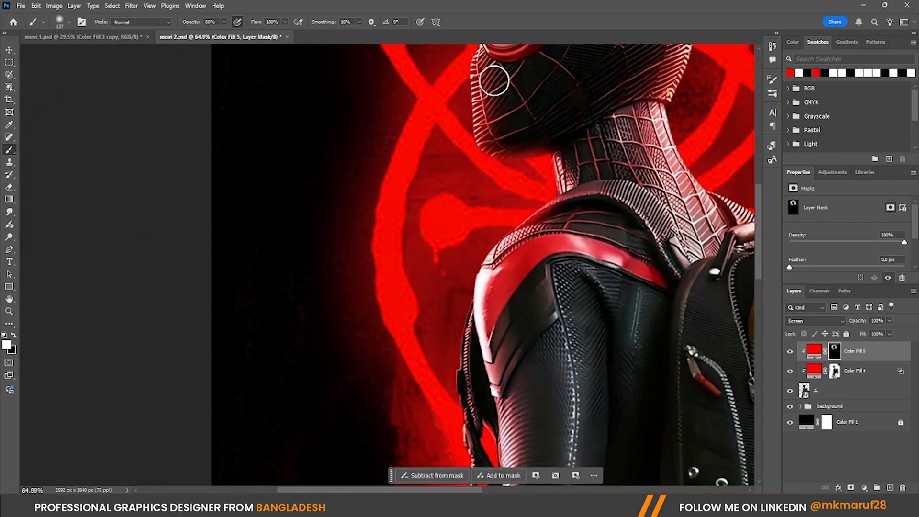
Enlarge the brush and paint the new fill's mask white along the shoulder's outer edge
scroll(501, 179, up, 6)
drag(402, 161, 436, 172)
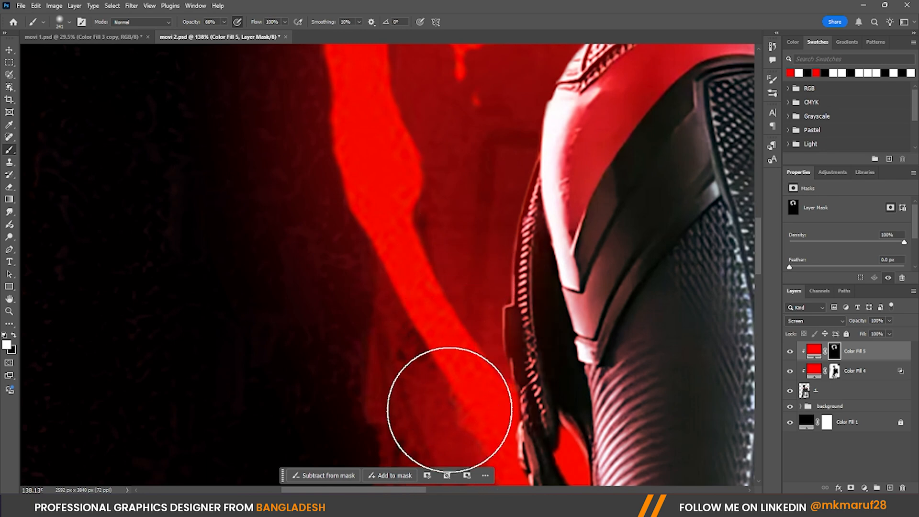
scroll(498, 139, down, 5)
scroll(481, 316, up, 5)
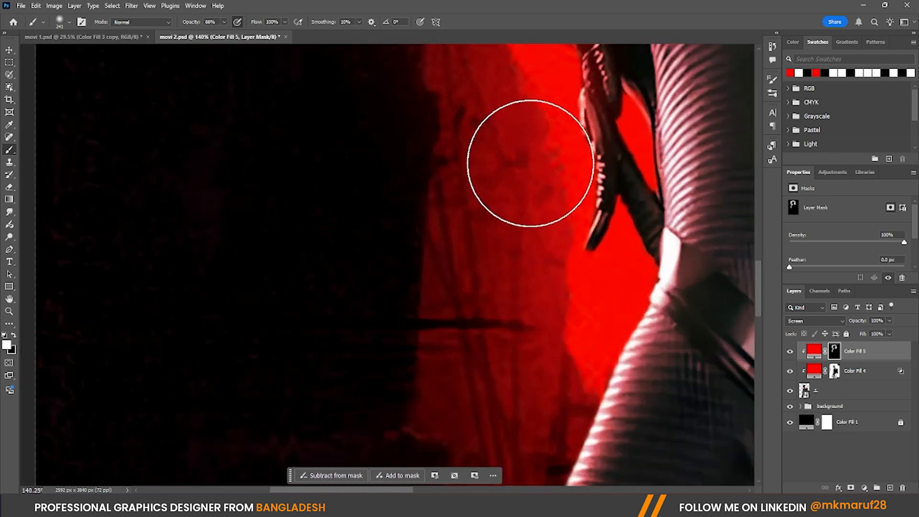
Paint the new fill's mask white over the hanging straps beside the upper arm, reducing the brush size for the details
drag(593, 212, 548, 222)
drag(598, 200, 607, 200)
drag(673, 127, 643, 126)
drag(648, 179, 634, 184)
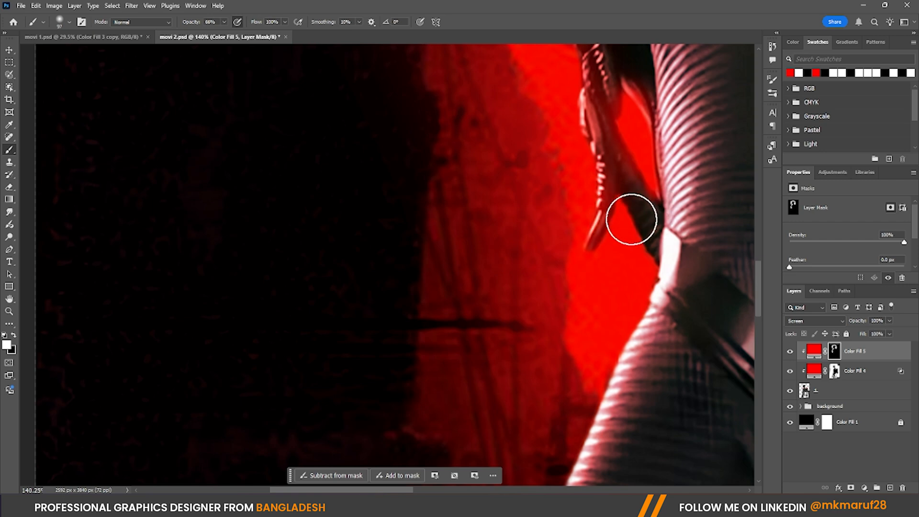
Paint the new fill's mask white along the outer edge of the upper arm and elbow, adjusting the brush size
scroll(651, 138, down, 8)
drag(582, 189, 663, 208)
drag(581, 223, 494, 223)
scroll(512, 225, down, 4)
scroll(557, 172, up, 6)
drag(662, 230, 638, 230)
scroll(637, 224, up, 3)
drag(611, 185, 608, 187)
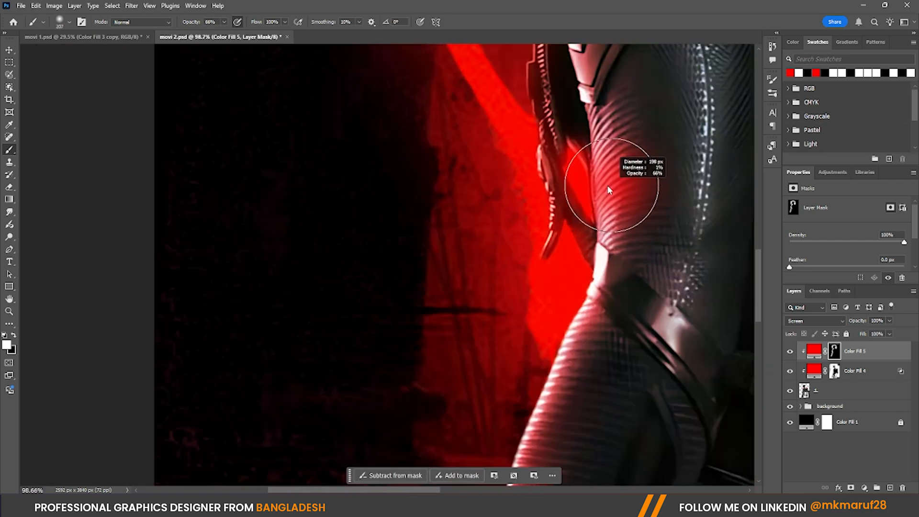
Paint the new fill's mask white along the outer forearm and wrist beside the glowing background
scroll(584, 211, down, 6)
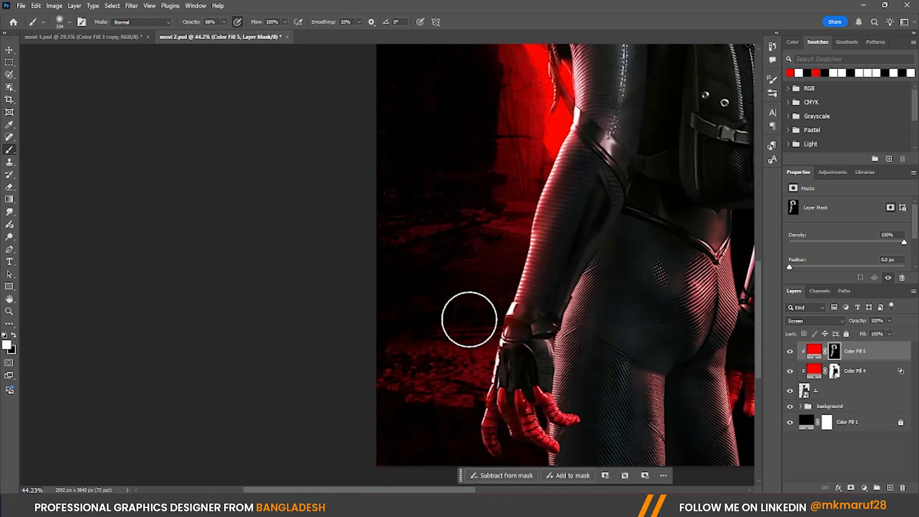
scroll(570, 208, down, 4)
scroll(584, 231, up, 6)
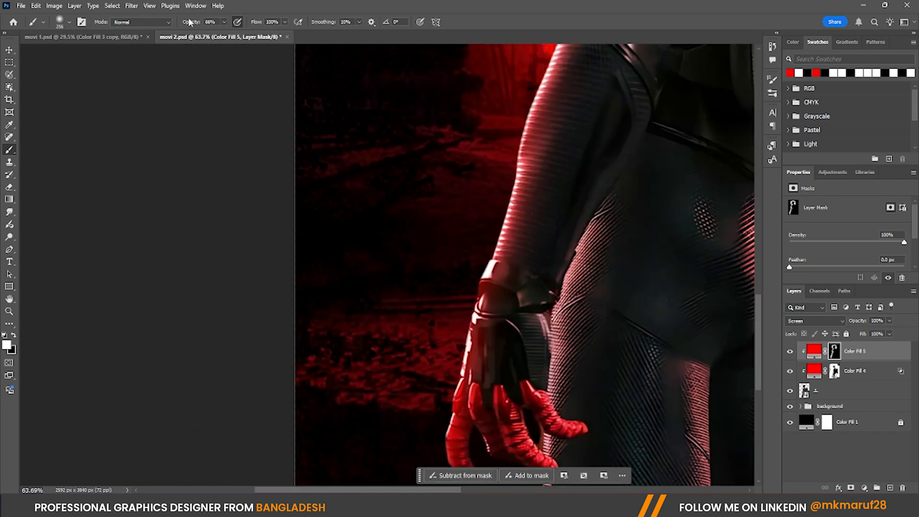
Lower the brush opacity and paint soft red light over the hips and legs on the new fill's mask
drag(606, 237, 572, 402)
drag(660, 278, 568, 218)
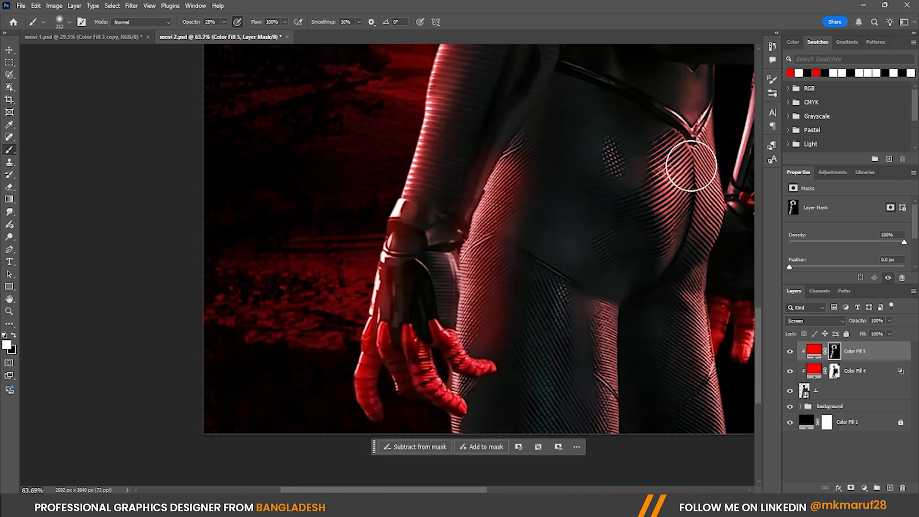
drag(691, 168, 716, 311)
scroll(533, 285, down, 2)
scroll(681, 307, up, 1)
Smudge the new fill's mask over the hip and outer thigh with a larger brush to soften the red light
click(9, 211)
scroll(516, 221, up, 2)
key(])
key(])
key(])
key(])
key(])
drag(423, 449, 481, 309)
scroll(481, 309, down, 1)
drag(422, 409, 429, 378)
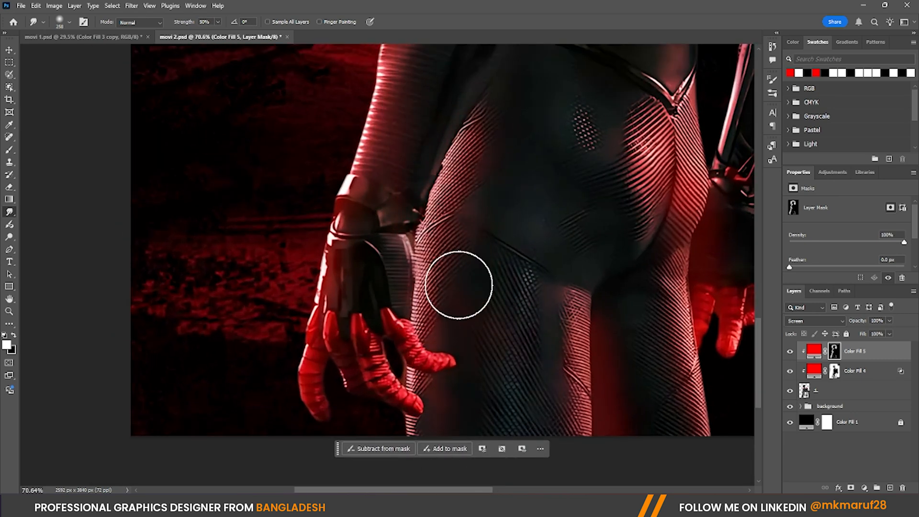
scroll(458, 284, down, 2)
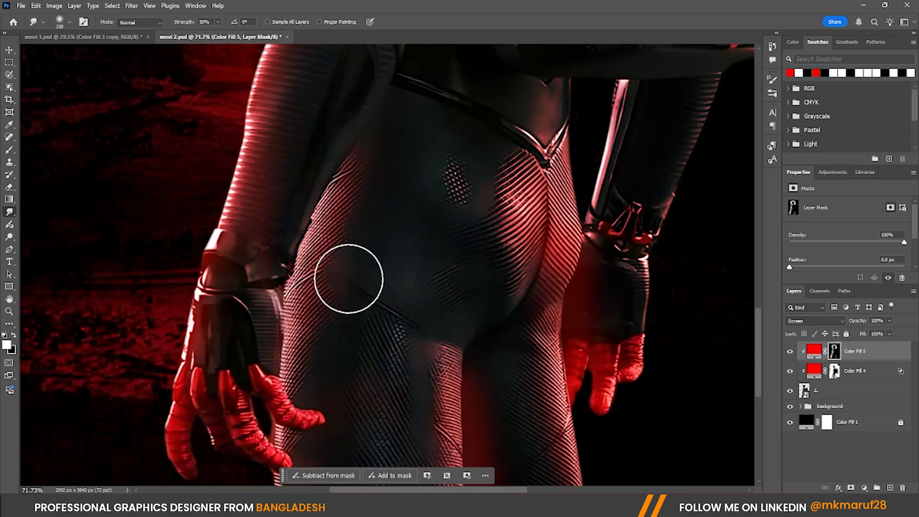
Smudge the new fill's mask over the far hand and between the legs with a larger brush to remove stray red glow
scroll(306, 350, down, 5)
scroll(319, 218, up, 6)
key(])
key(])
key(])
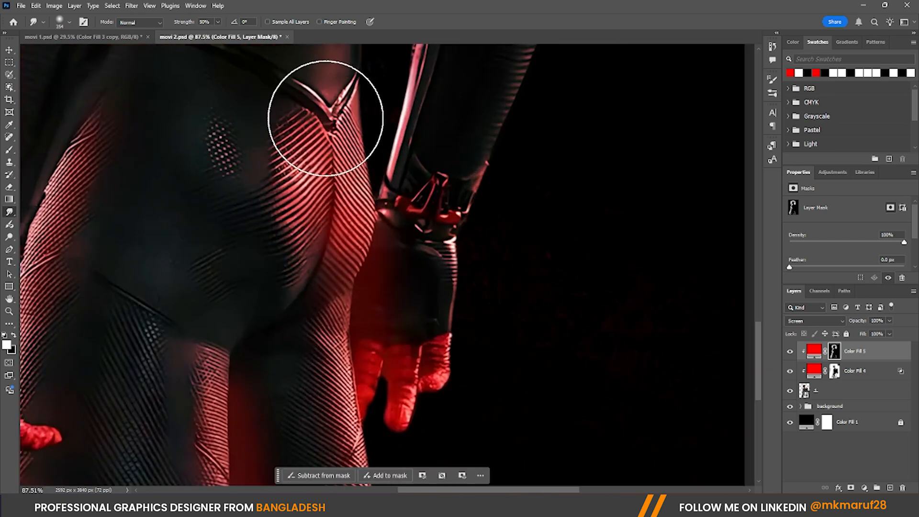
mouse_move(404, 287)
mouse_down()
mouse_move(410, 352)
mouse_move(392, 388)
mouse_up()
scroll(215, 446, down, 6)
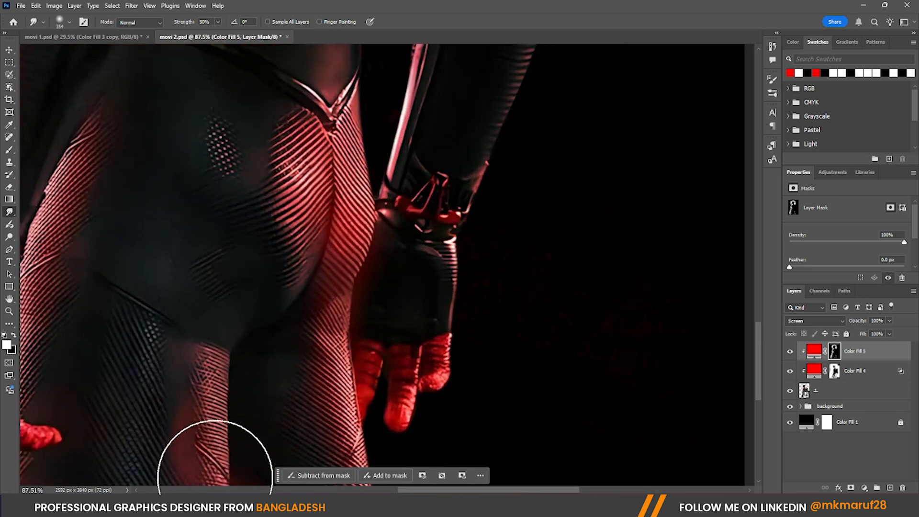
scroll(300, 260, up, 5)
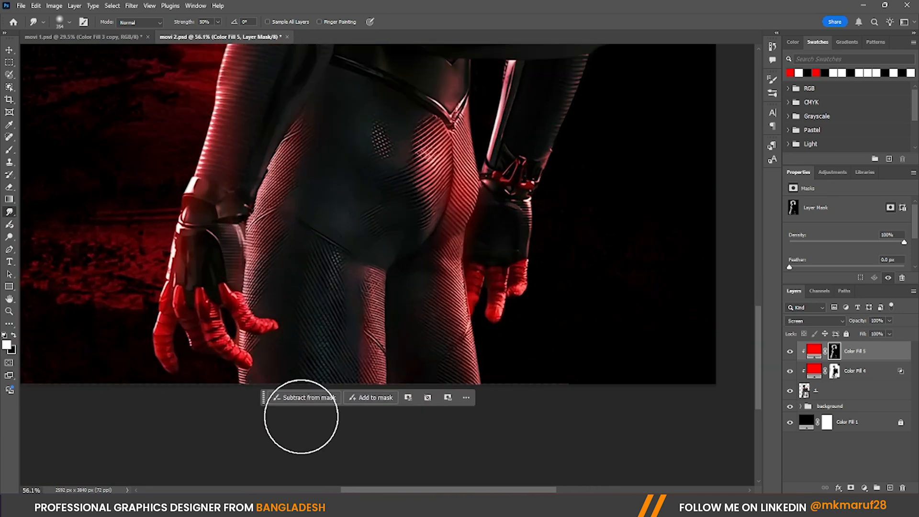
Paint the new fill's mask black with the Brush tool to reduce excess red around the far hand and thighs
scroll(408, 330, down, 3)
scroll(431, 243, up, 1)
click(9, 149)
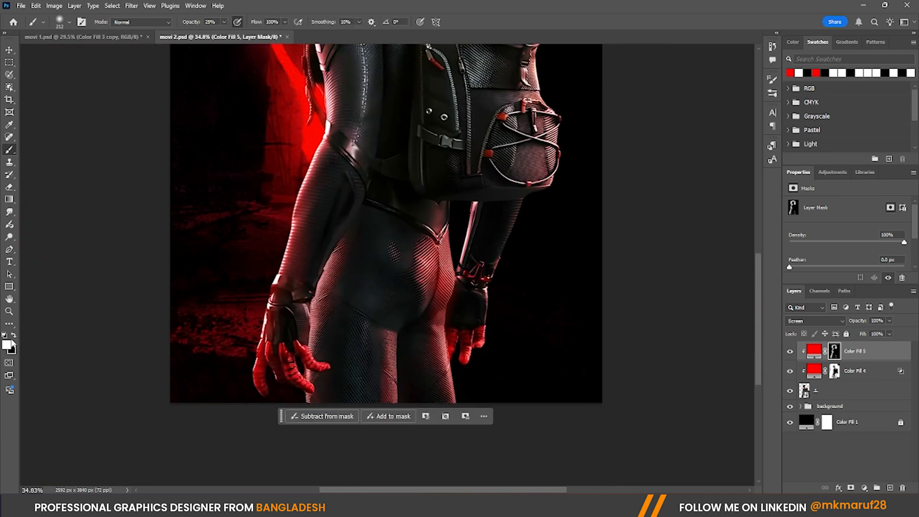
key(x)
scroll(366, 330, up, 3)
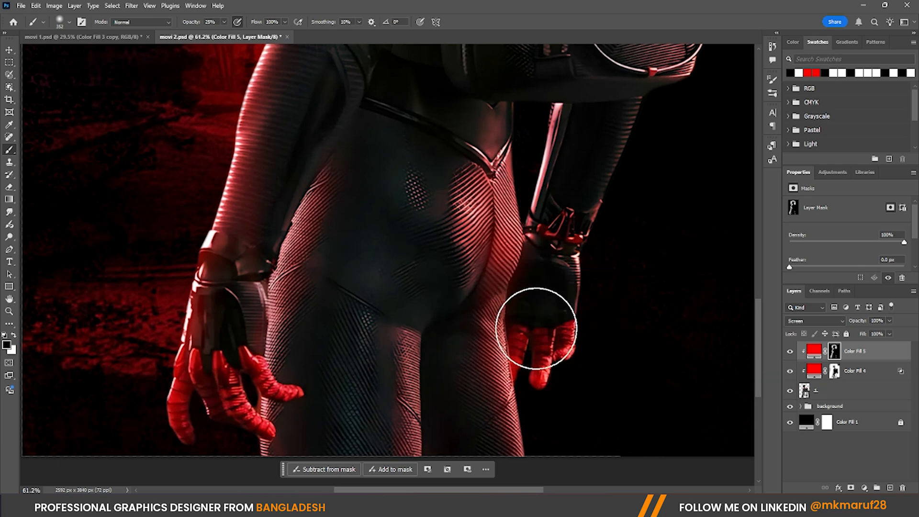
scroll(301, 350, down, 4)
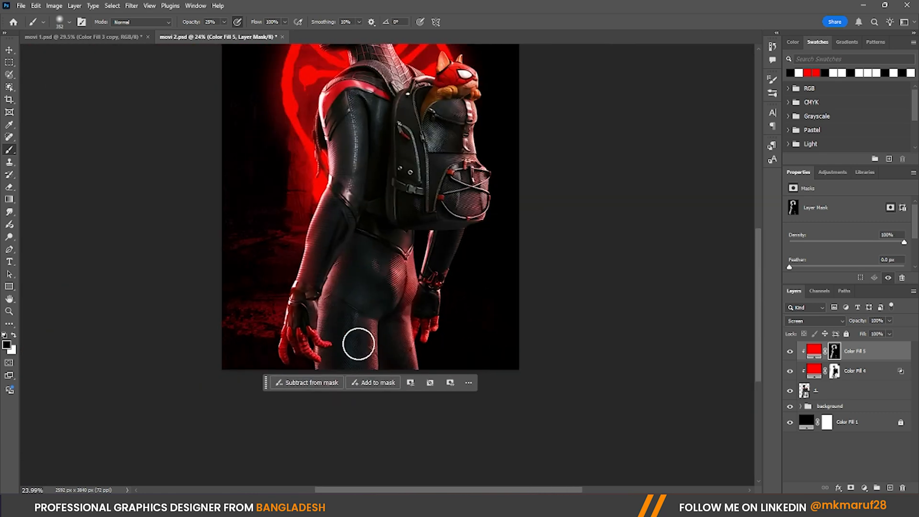
Paint white at 25% opacity on the new fill's mask with a large soft brush along the far arm and backpack edge
scroll(345, 355, up, 3)
key(x)
scroll(445, 200, up, 2)
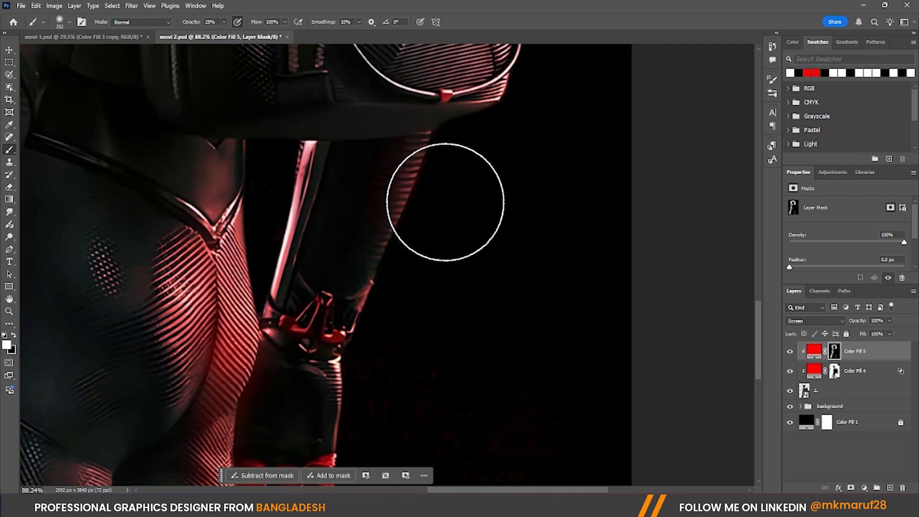
scroll(449, 336, down, 3)
alt+drag(471, 271, 504, 273)
click(502, 283)
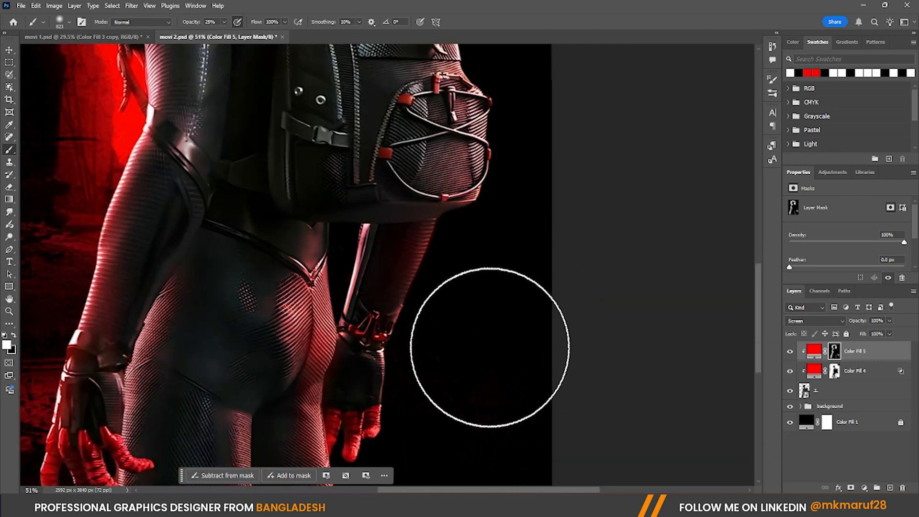
scroll(555, 220, down, 3)
scroll(509, 61, up, 3)
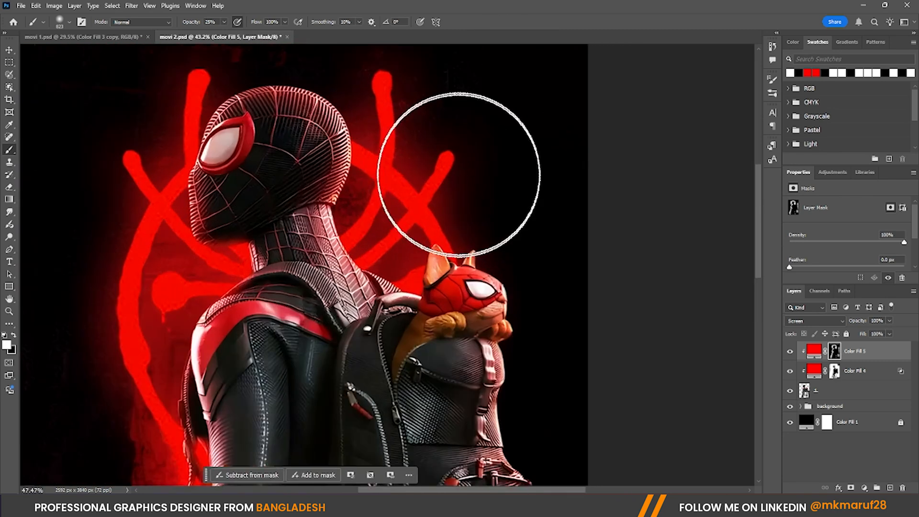
Paint and smudge the new fill's mask around the head and upper body with a smaller brush, and compare the result with the fill hidden
scroll(458, 175, up, 2)
alt+drag(497, 242, 478, 256)
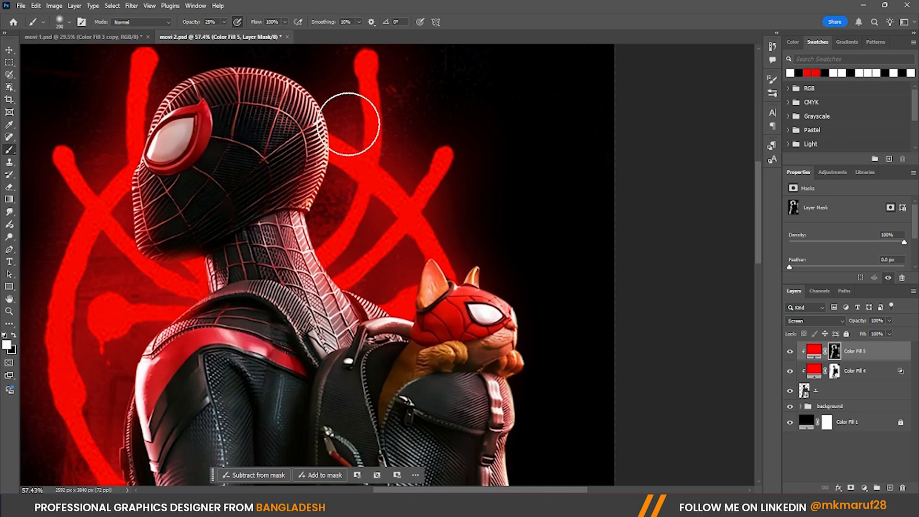
scroll(349, 124, down, 2)
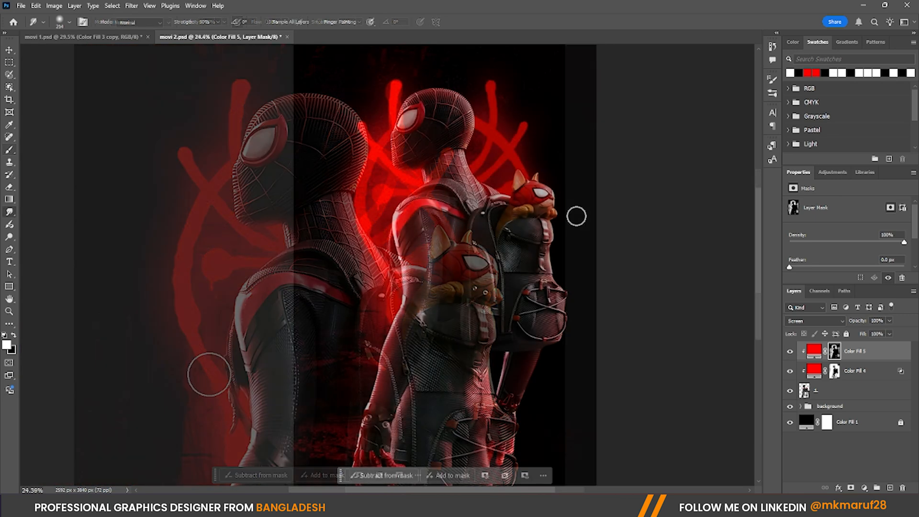
scroll(576, 216, down, 4)
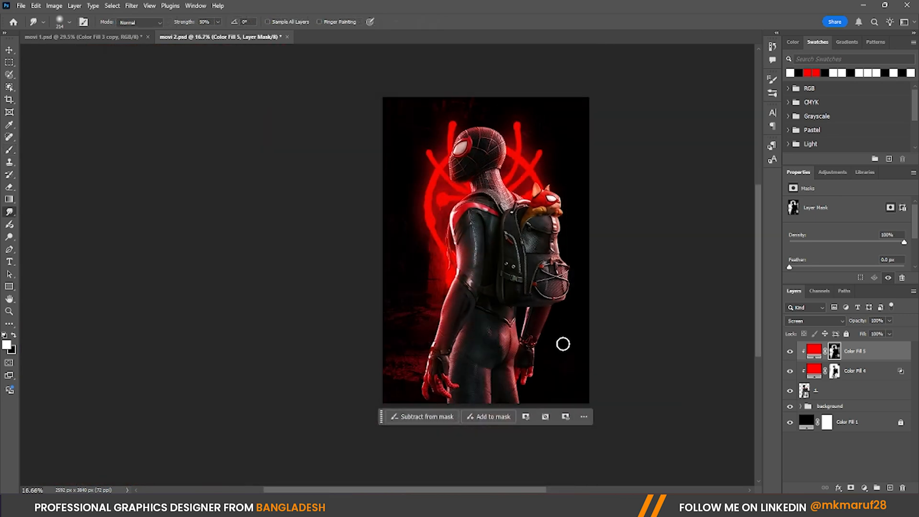
scroll(518, 167, up, 3)
click(789, 351)
click(790, 351)
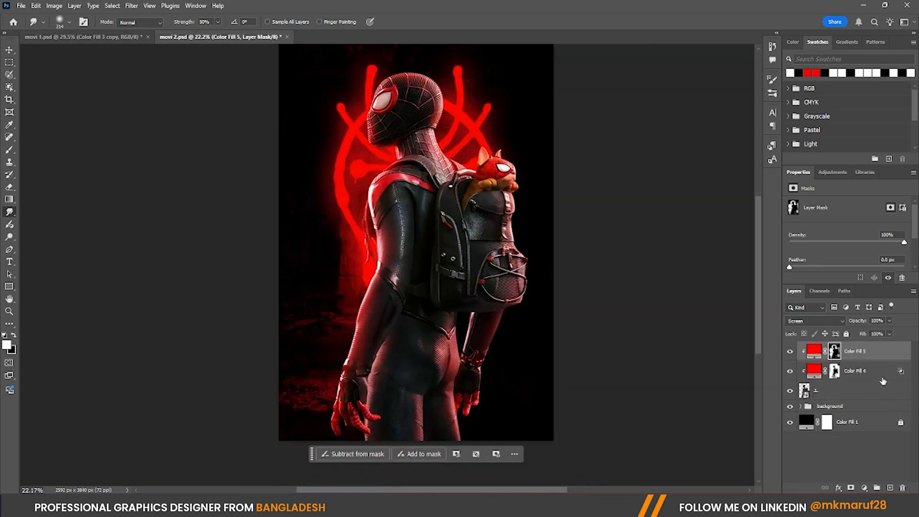
Add a Levels adjustment above the red fills with the white input at 210 and the midtones at 0.84
click(863, 487)
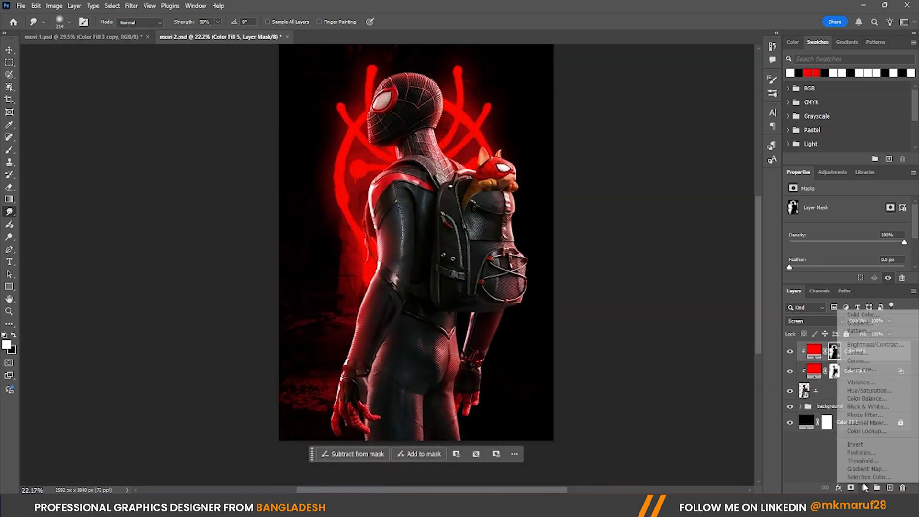
click(855, 354)
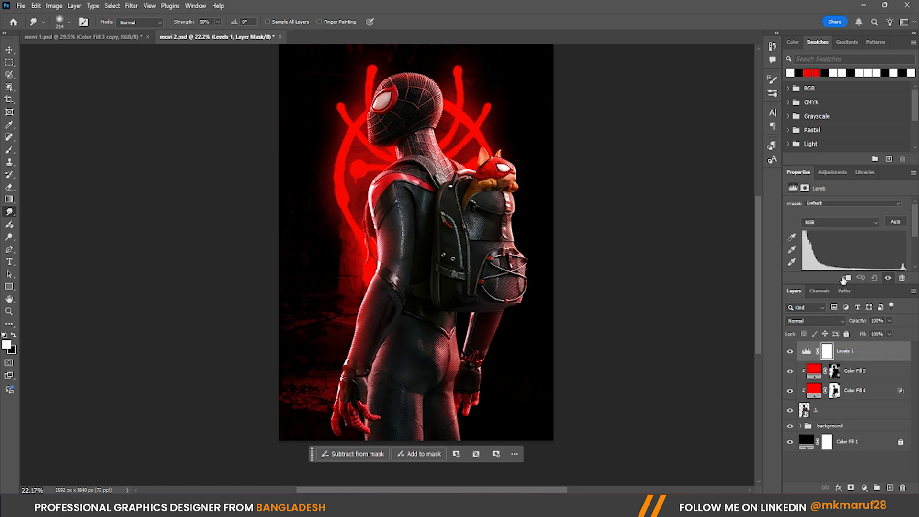
scroll(879, 259, down, 3)
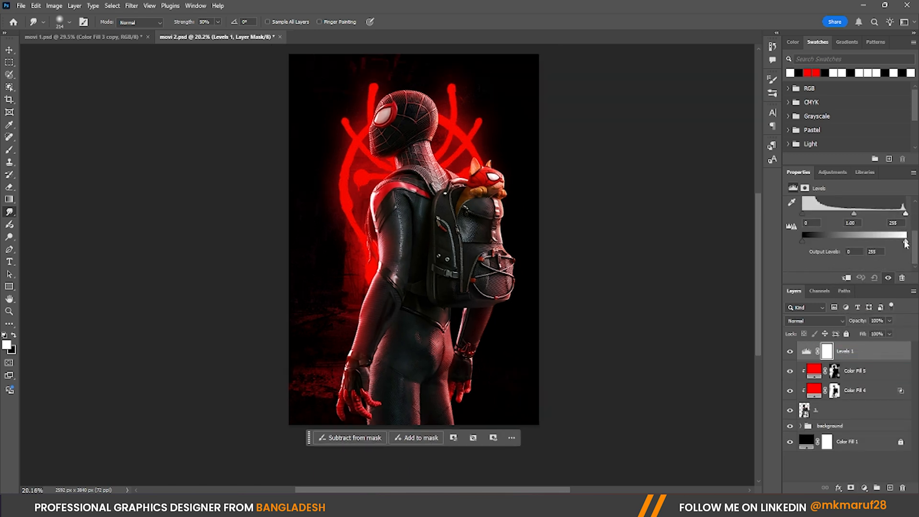
drag(905, 216, 899, 216)
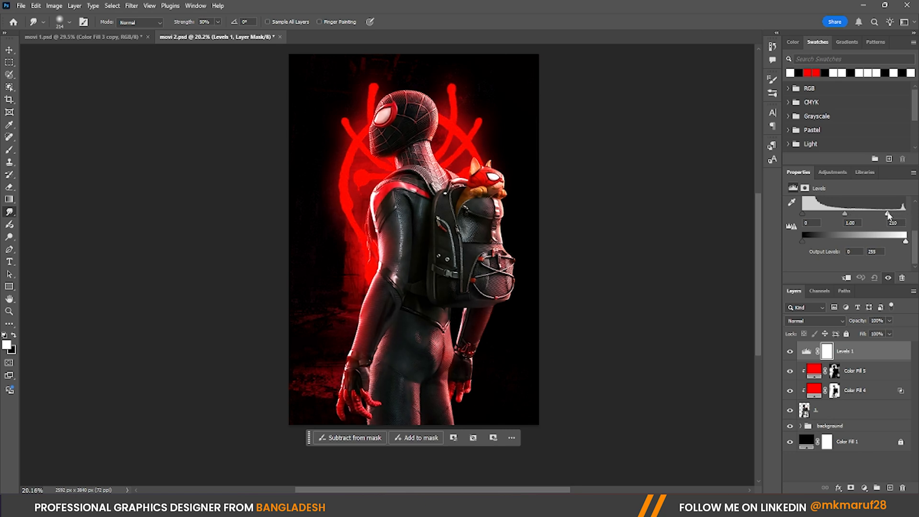
drag(845, 214, 850, 215)
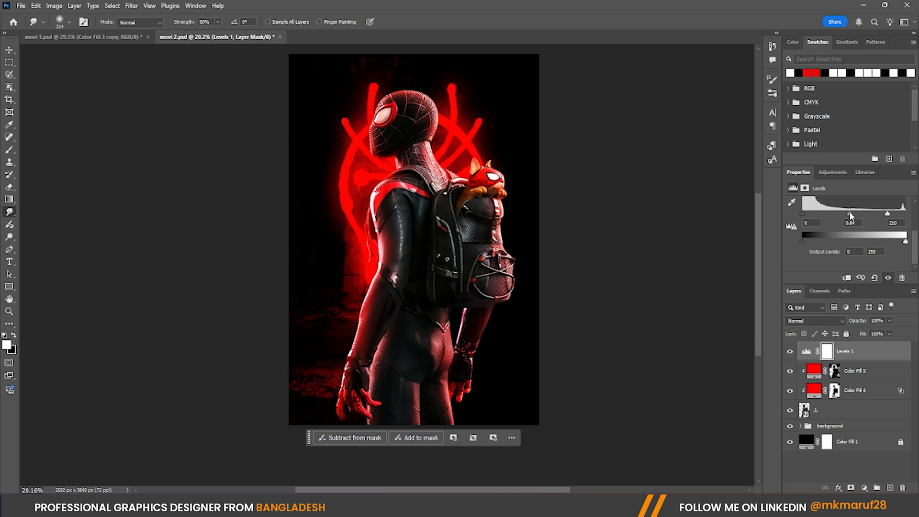
Clip the Levels adjustment to the figure and invert its mask to black
right_click(847, 350)
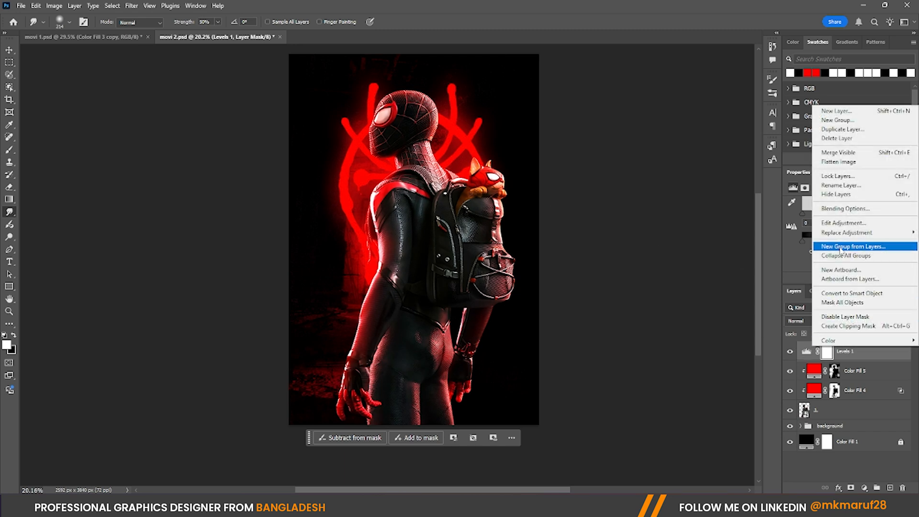
click(846, 327)
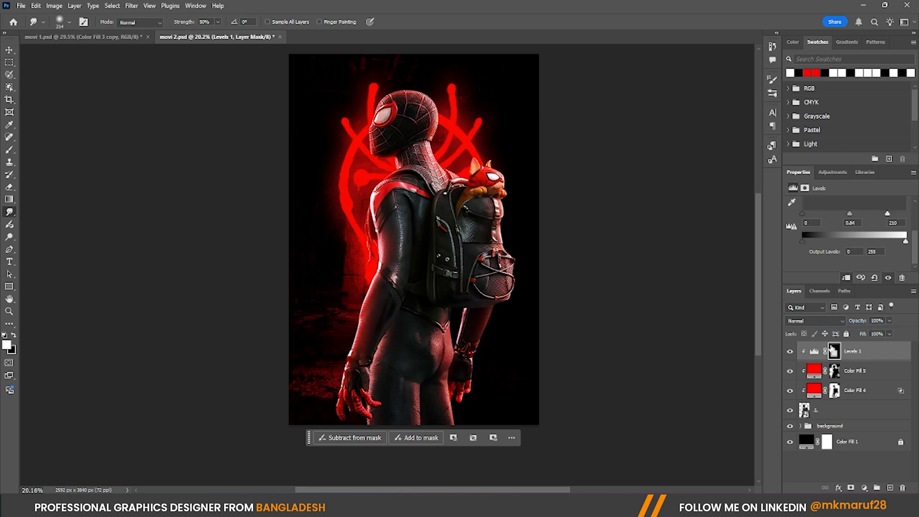
scroll(311, 145, up, 12)
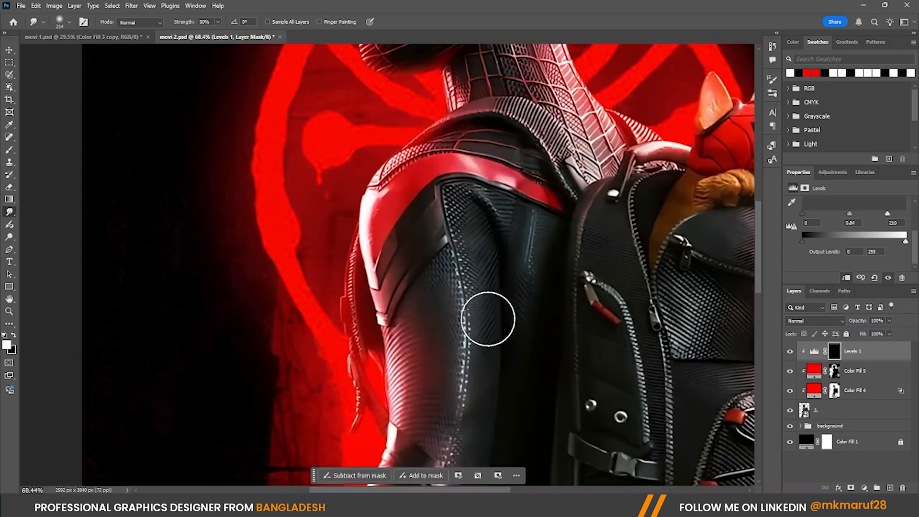
Paint white at 100% opacity on the Levels mask along the near shoulder and arm's outer edge with a soft brush
alt+right_click(438, 270)
click(9, 149)
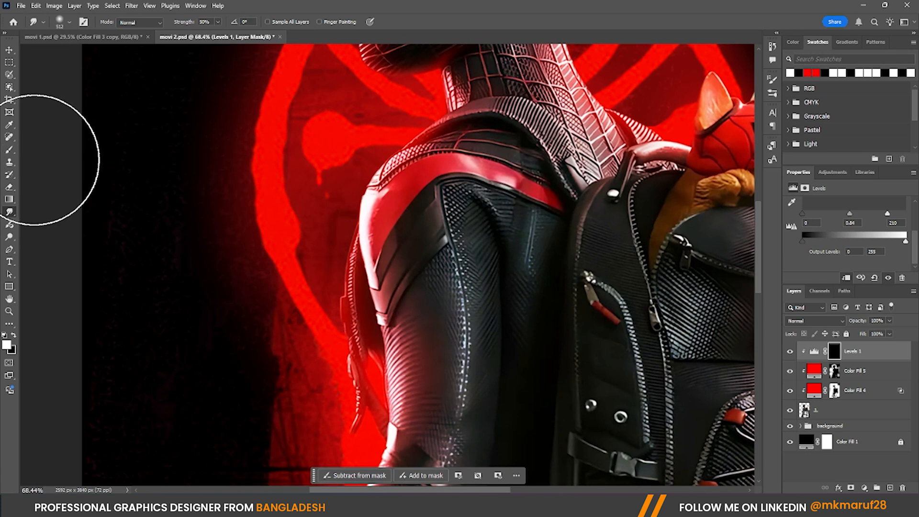
alt+right_click(342, 236)
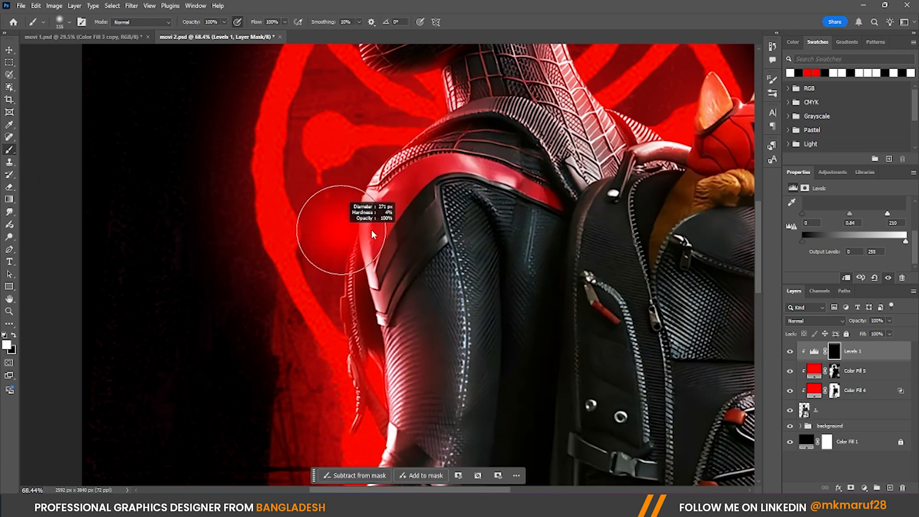
mouse_move(320, 260)
mouse_down()
mouse_move(309, 328)
mouse_move(320, 441)
mouse_up()
scroll(326, 316, down, 4)
scroll(335, 306, up, 2)
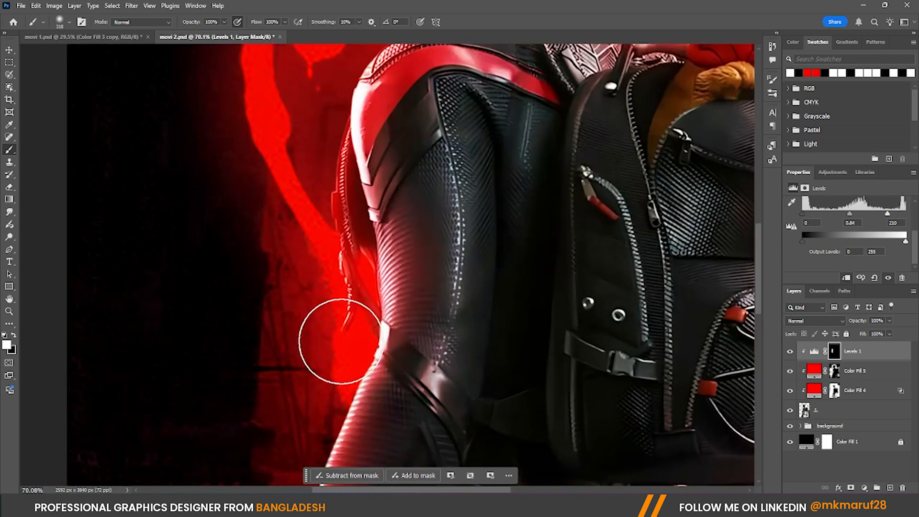
scroll(296, 431, down, 2)
mouse_move(267, 451)
mouse_down()
mouse_move(267, 407)
mouse_move(293, 381)
mouse_up()
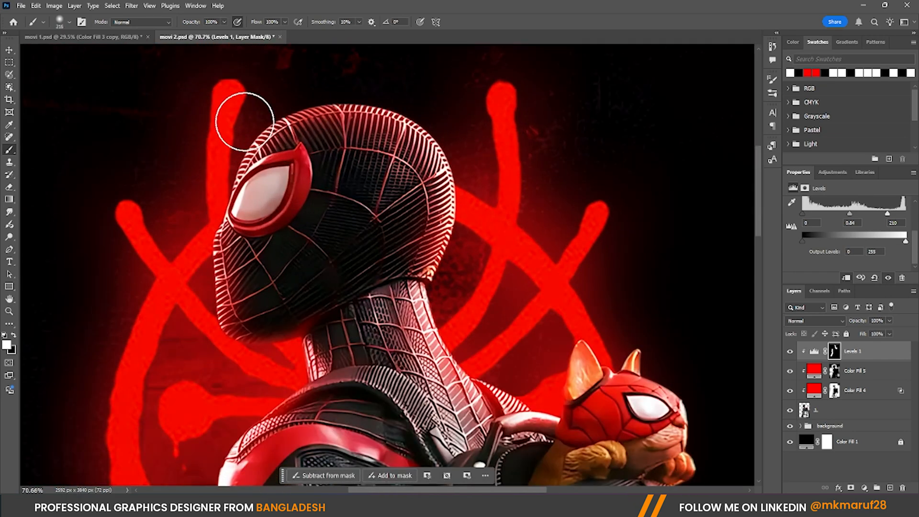
Paint white on the Levels mask over the forearm, hips and thighs with progressively smaller soft brushes
scroll(270, 337, down, 3)
scroll(287, 416, down, 2)
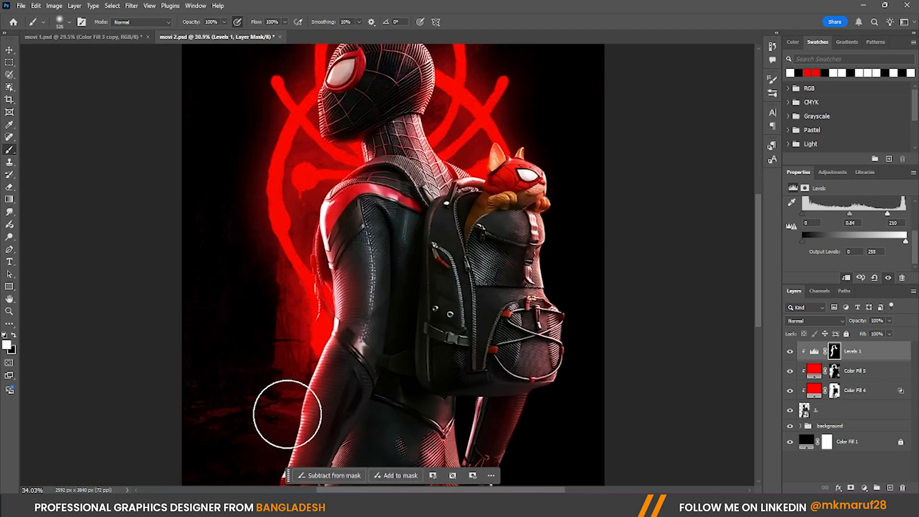
scroll(287, 416, up, 2)
scroll(380, 355, down, 5)
scroll(301, 414, up, 3)
scroll(570, 416, up, 5)
drag(489, 392, 455, 393)
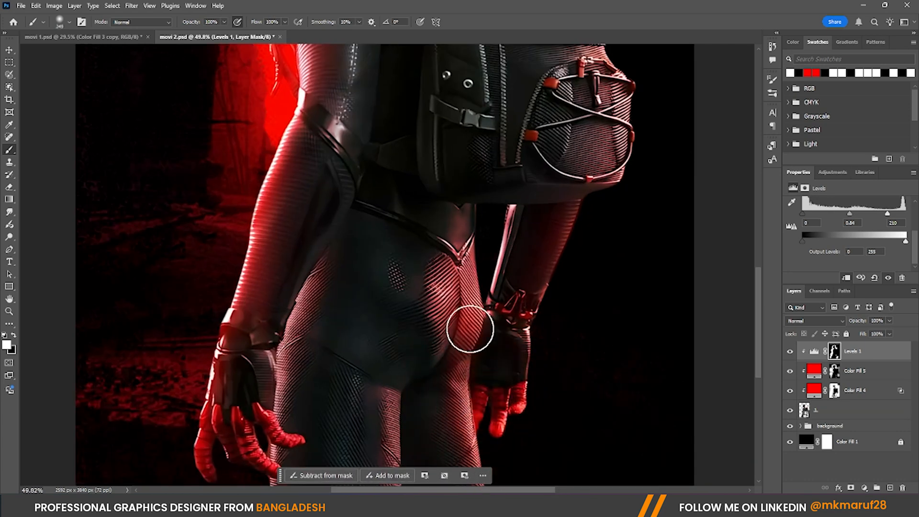
drag(301, 304, 292, 305)
click(898, 399)
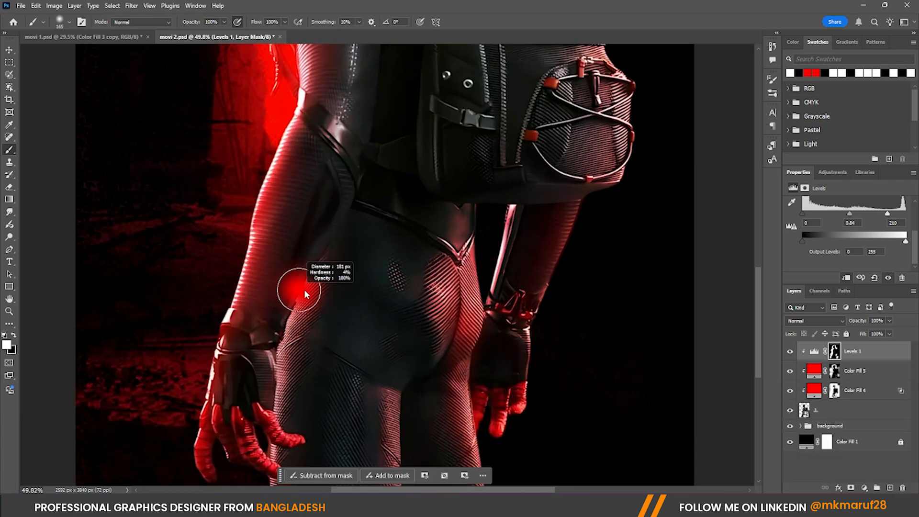
Paint white on the Levels mask along the backpack's outer edge, the cat and the head's rim to brighten them
scroll(320, 286, down, 4)
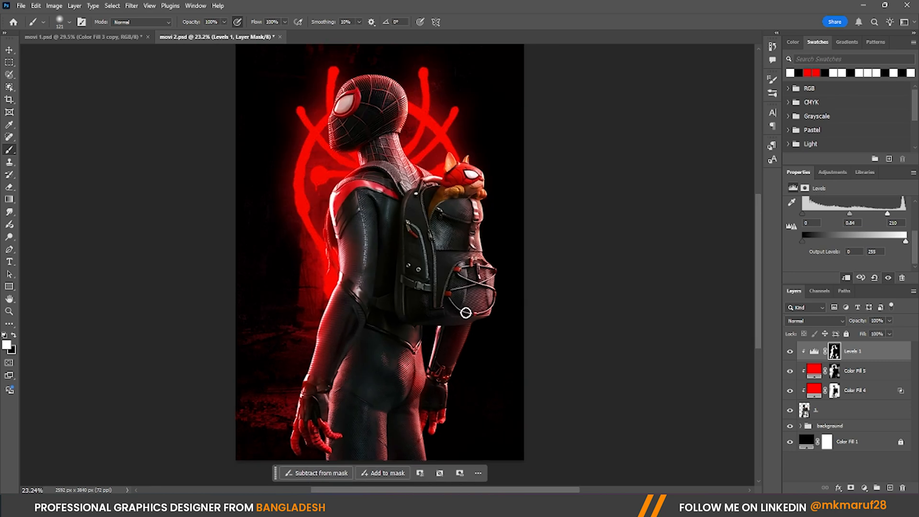
scroll(483, 277, up, 3)
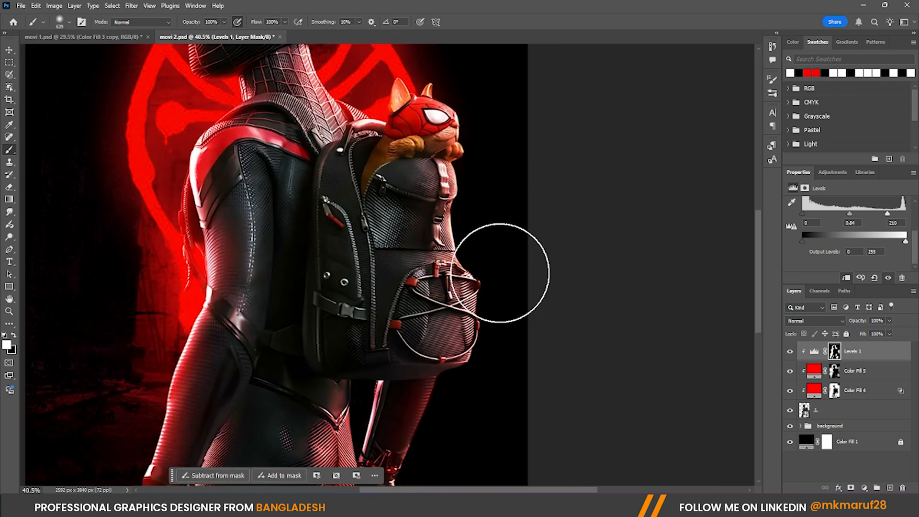
scroll(515, 252, down, 1)
scroll(515, 252, up, 2)
scroll(421, 164, down, 2)
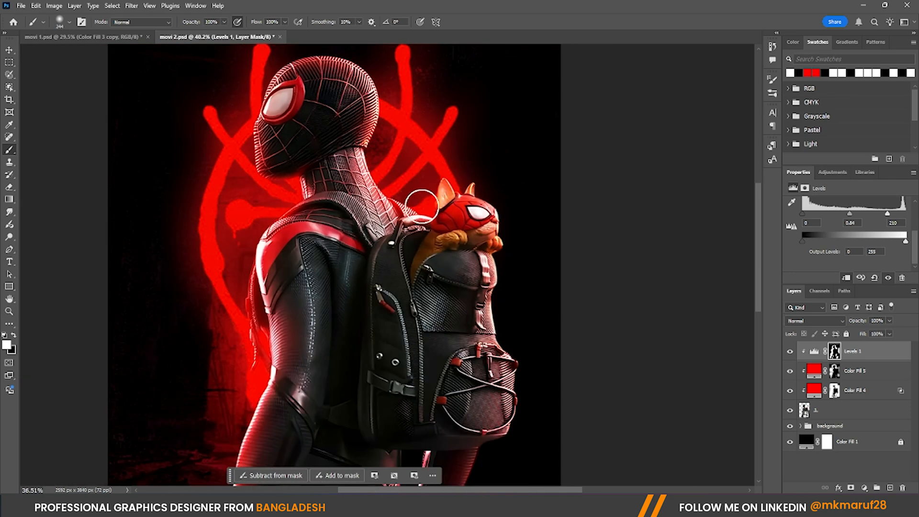
scroll(473, 196, up, 1)
scroll(242, 119, up, 1)
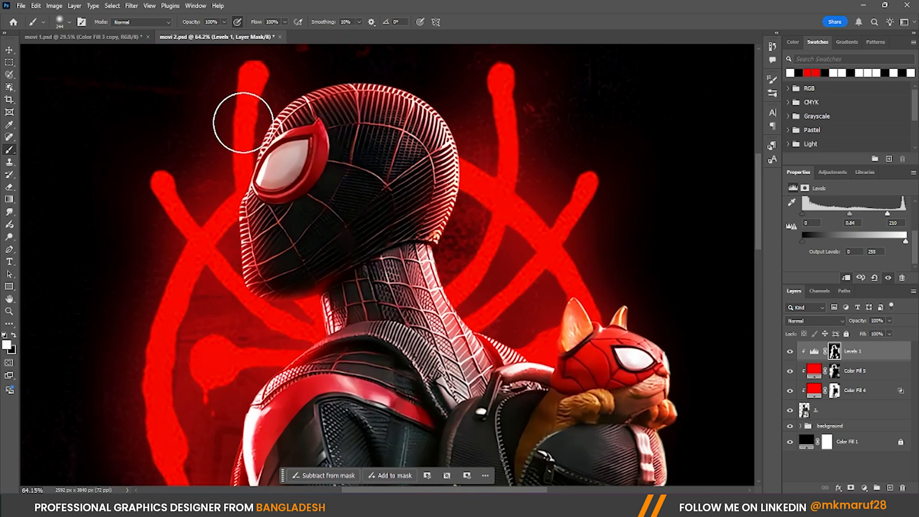
scroll(513, 188, down, 3)
scroll(419, 202, up, 3)
Switch to the Move tool, deselect the Levels layer and save the poster document
click(8, 50)
click(160, 123)
scroll(478, 191, up, 1)
key(ctrl+s)
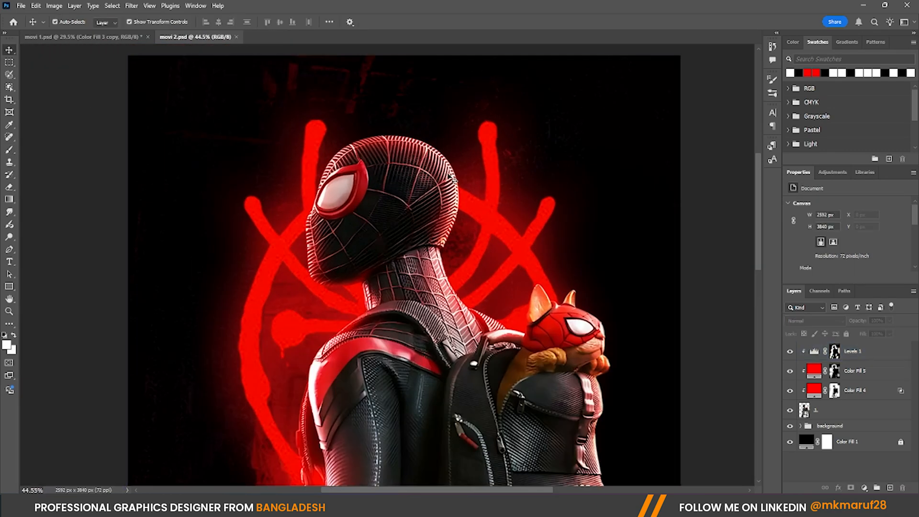
Select the figure's layer and set the Pen tool to Shape mode for tracing Spider-Man's eye
scroll(522, 184, down, 4)
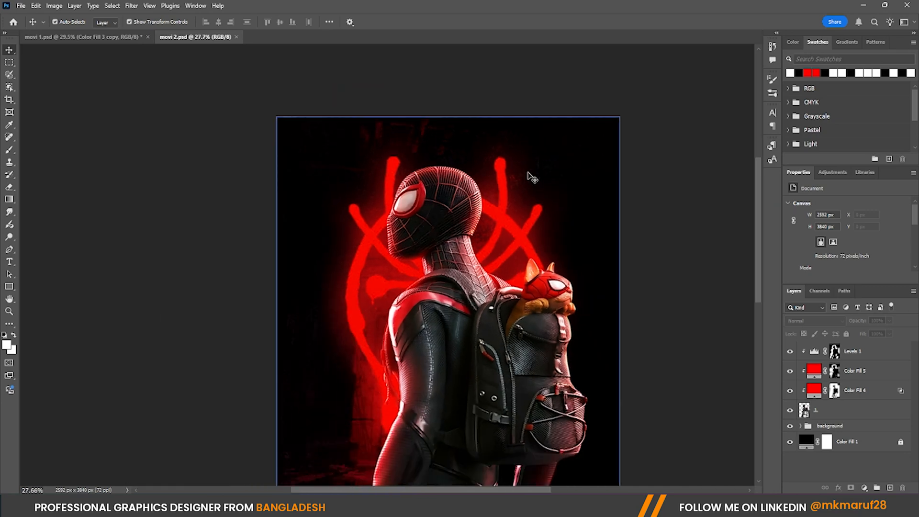
click(464, 210)
scroll(463, 211, up, 3)
scroll(478, 211, up, 3)
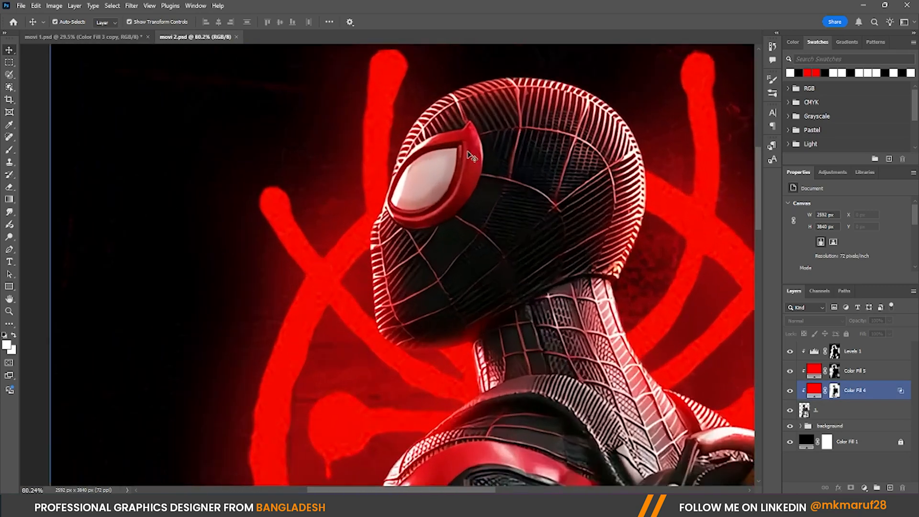
click(366, 184)
scroll(366, 184, up, 3)
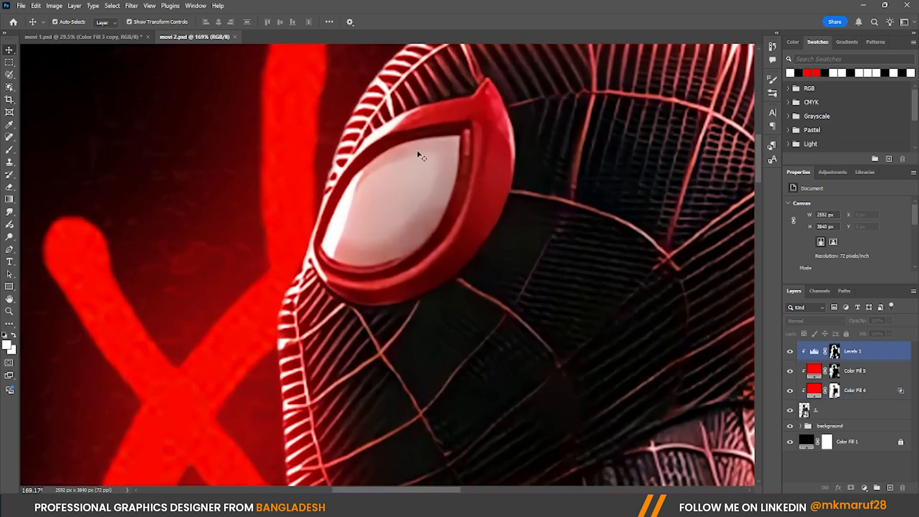
scroll(349, 246, up, 2)
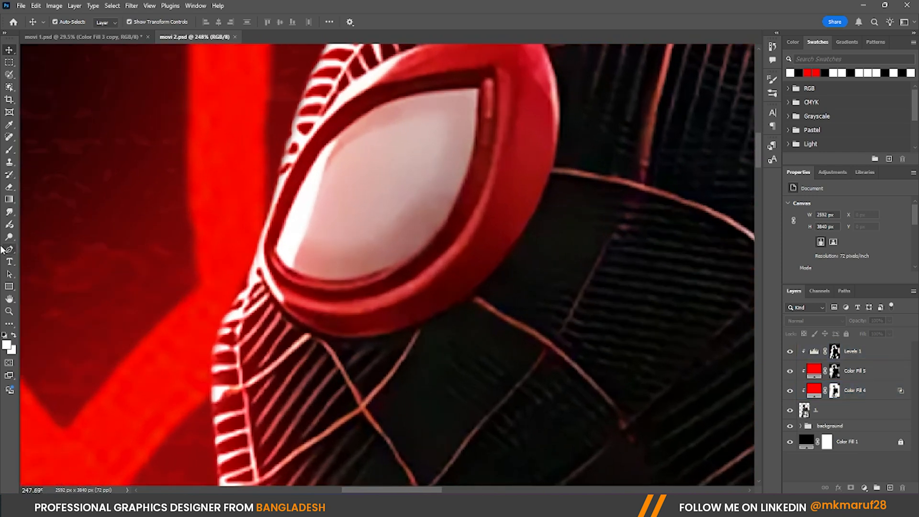
click(9, 252)
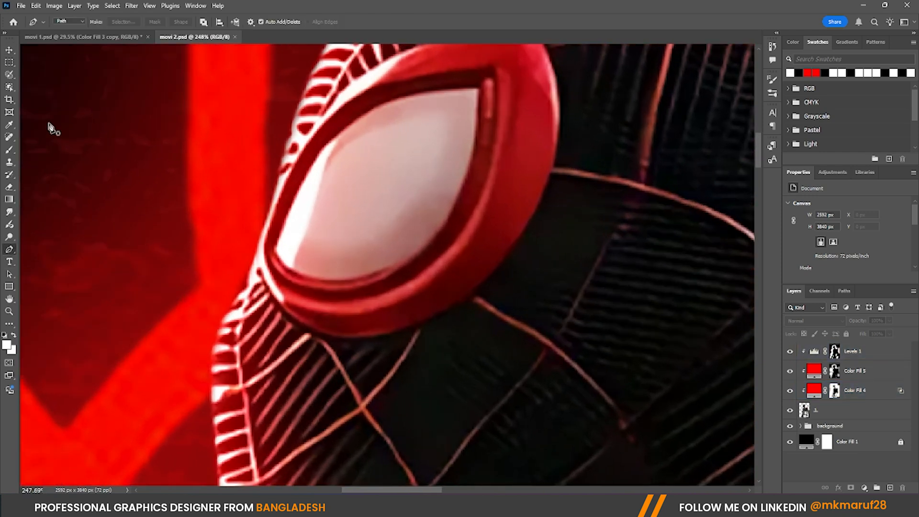
right_click(816, 414)
click(845, 385)
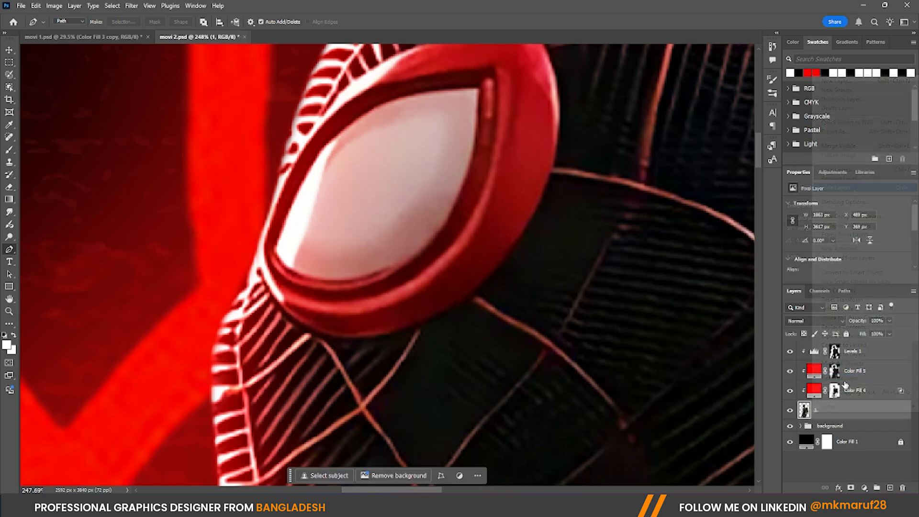
scroll(337, 122, up, 1)
click(69, 21)
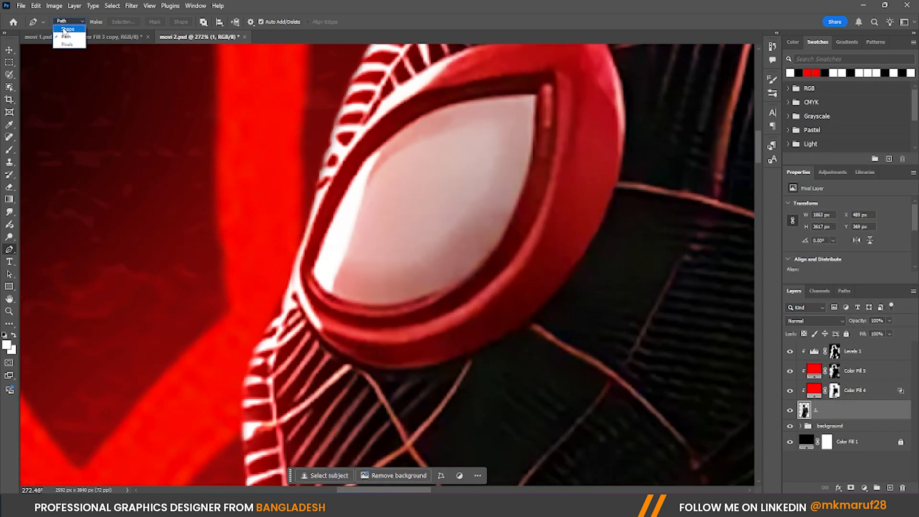
click(67, 29)
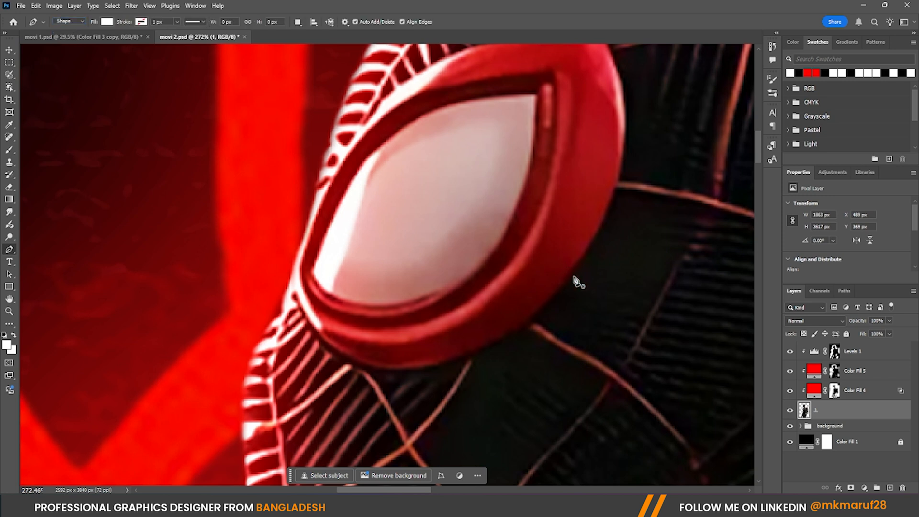
Add a new empty layer above the Levels adjustment layer
click(875, 352)
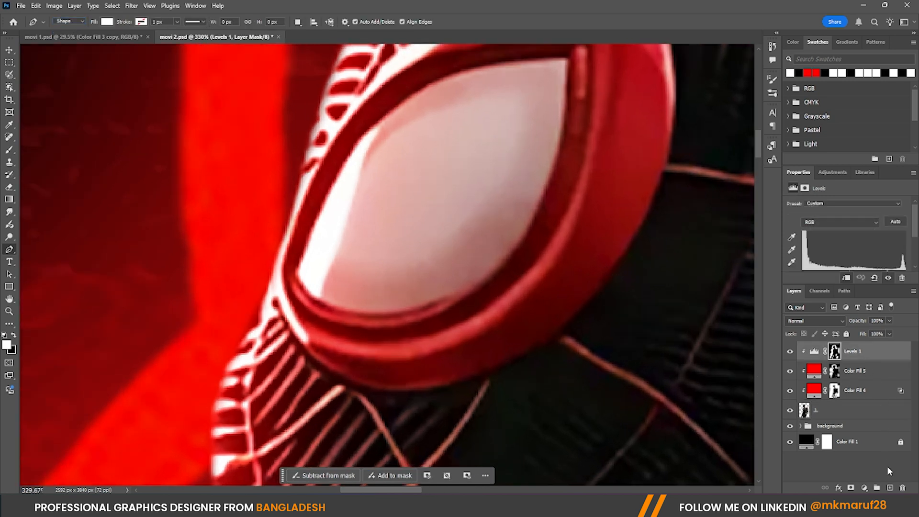
click(890, 487)
scroll(400, 173, up, 3)
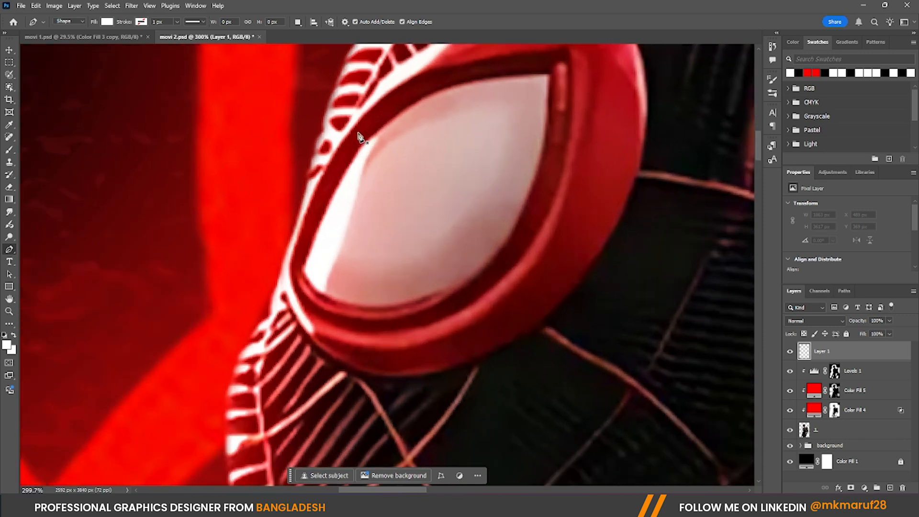
Start a white Pen shape on Spider-Man's eye lens, tracing its front edge down from the brow and around the lower curve
click(405, 114)
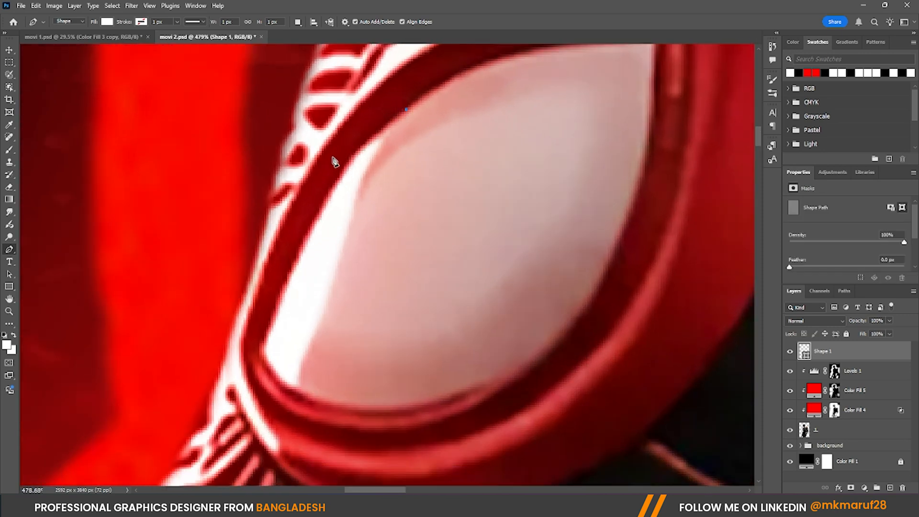
scroll(334, 156, up, 1)
drag(298, 273, 263, 327)
click(250, 383)
scroll(348, 457, down, 1)
drag(348, 457, 363, 399)
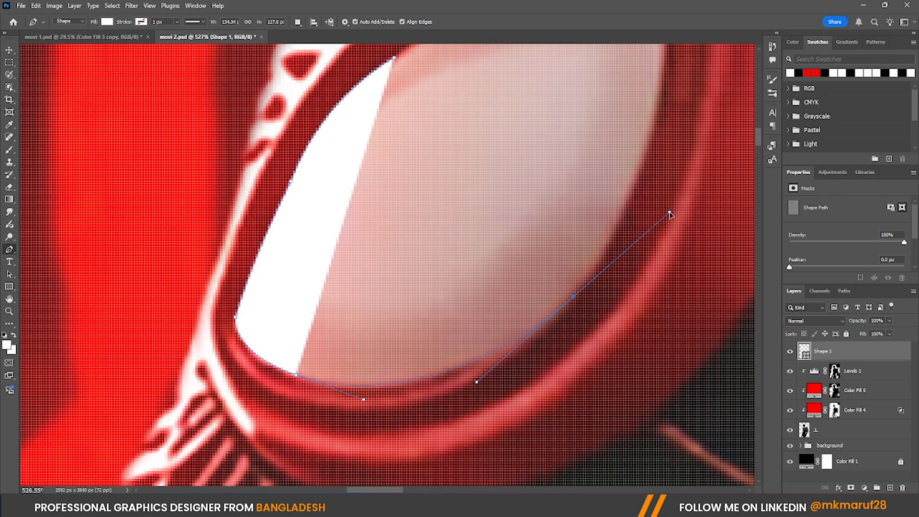
drag(667, 212, 668, 211)
Complete the white eye shape, about 173 by 161 px, along the lens's rear edge, pointed corner and upper curve
scroll(665, 57, down, 3)
drag(665, 57, 657, 149)
click(658, 144)
scroll(662, 98, up, 4)
click(662, 99)
drag(438, 120, 372, 138)
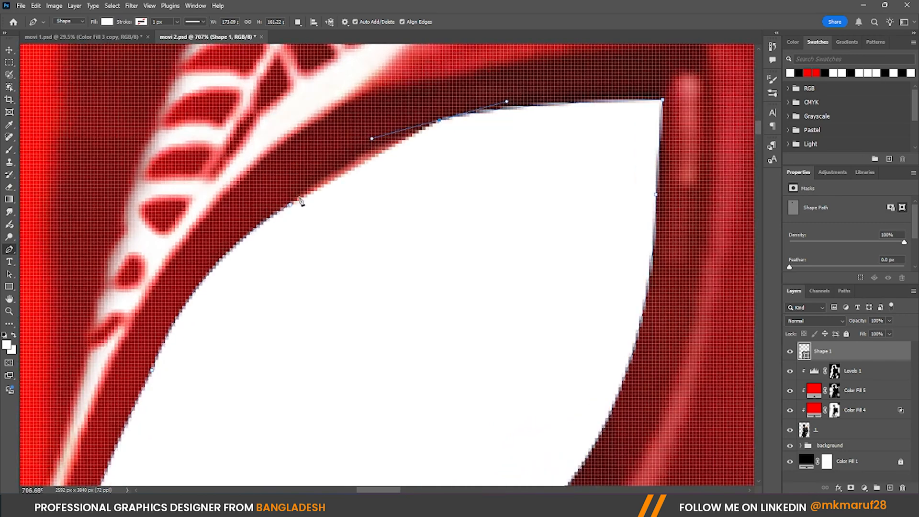
click(317, 181)
scroll(292, 207, up, 1)
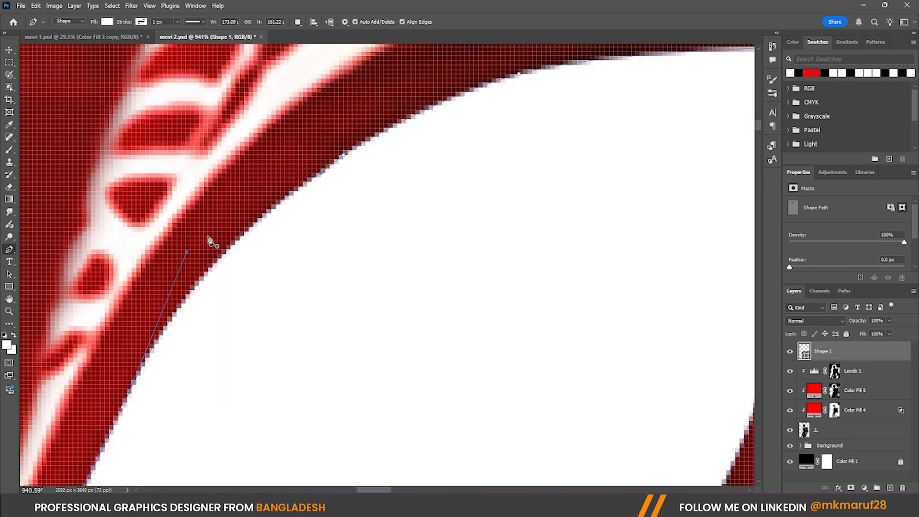
scroll(330, 162, down, 2)
scroll(329, 163, down, 5)
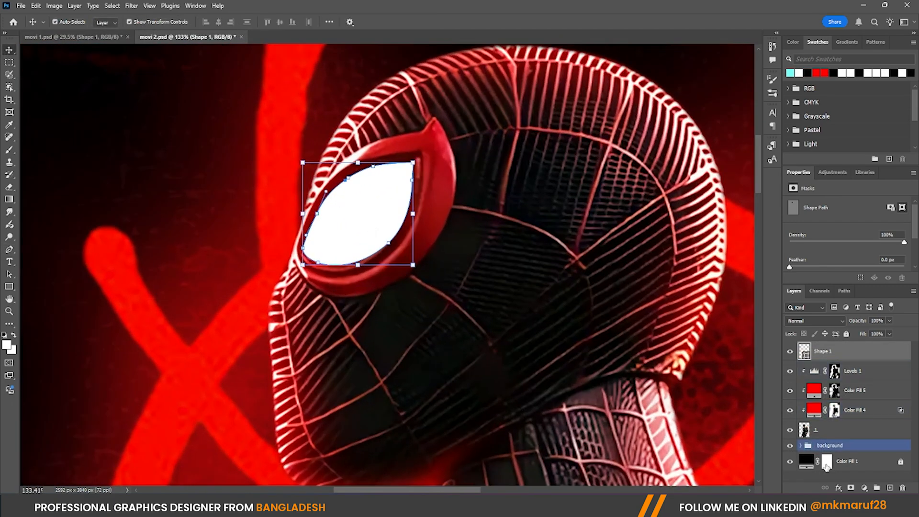
Add a cyan Outer Glow to Spider-Man's eye shape in Screen mode at 100% opacity, with size 133 px
click(838, 487)
click(853, 475)
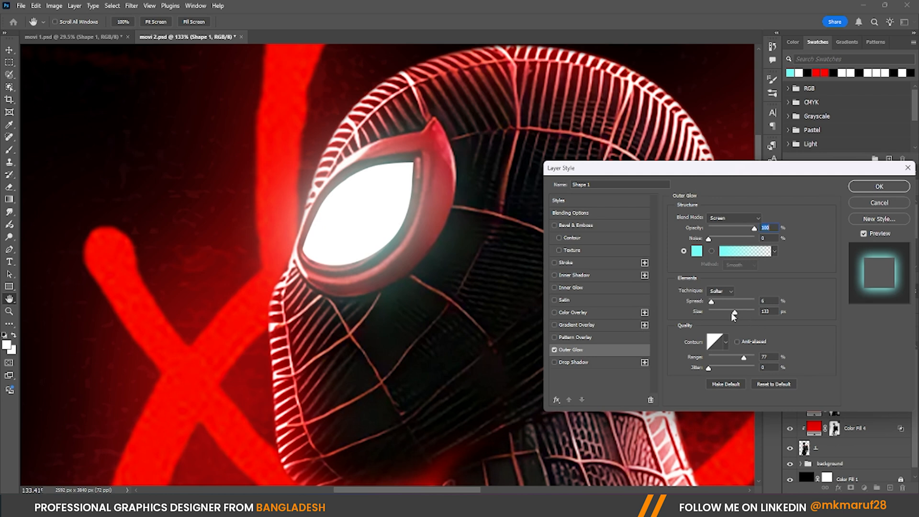
drag(729, 314, 735, 313)
click(879, 187)
key(v)
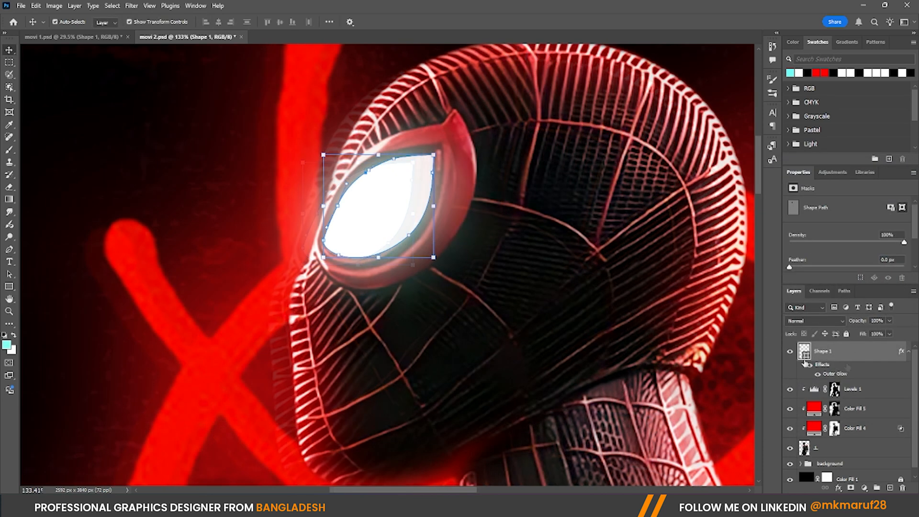
Split Spider-Man's eye shape's Blend If Underlying Layer sliders to 0/79 and 196/255, and set its Outer Glow size to 125 px
right_click(811, 354)
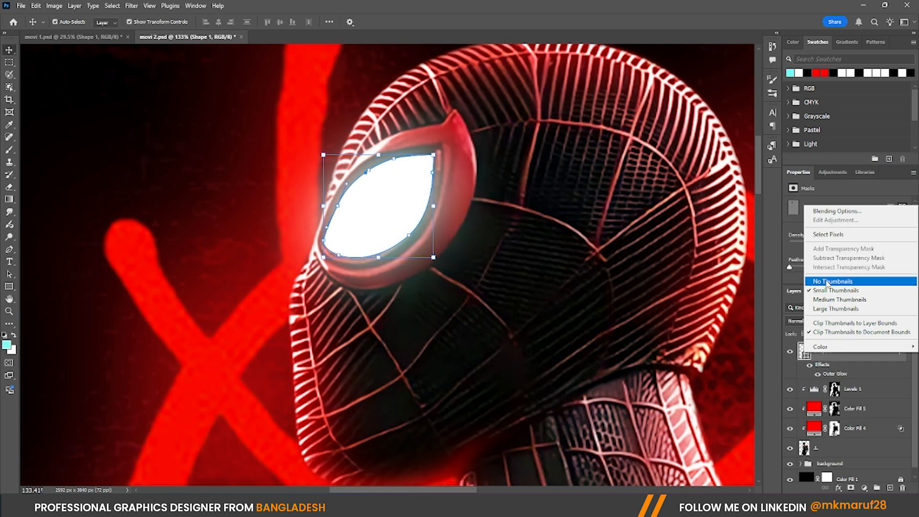
click(833, 218)
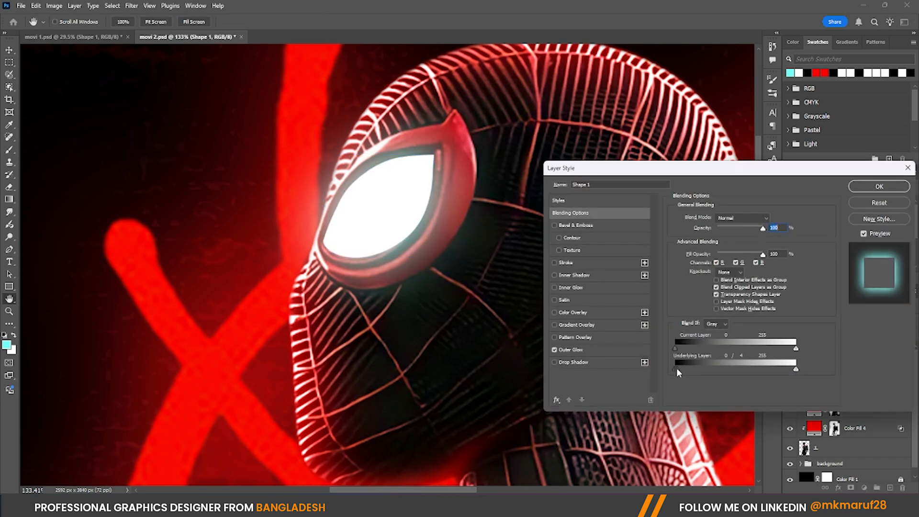
drag(676, 368, 703, 370)
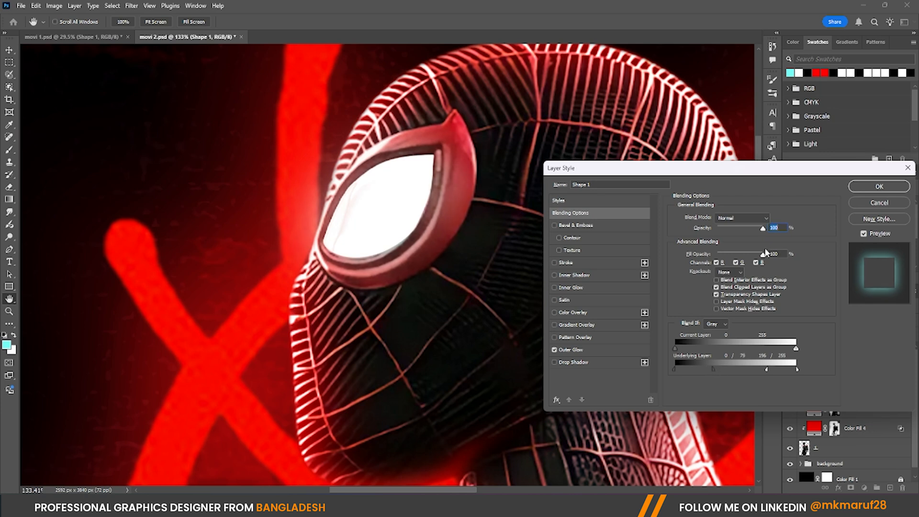
click(590, 350)
drag(733, 314, 735, 316)
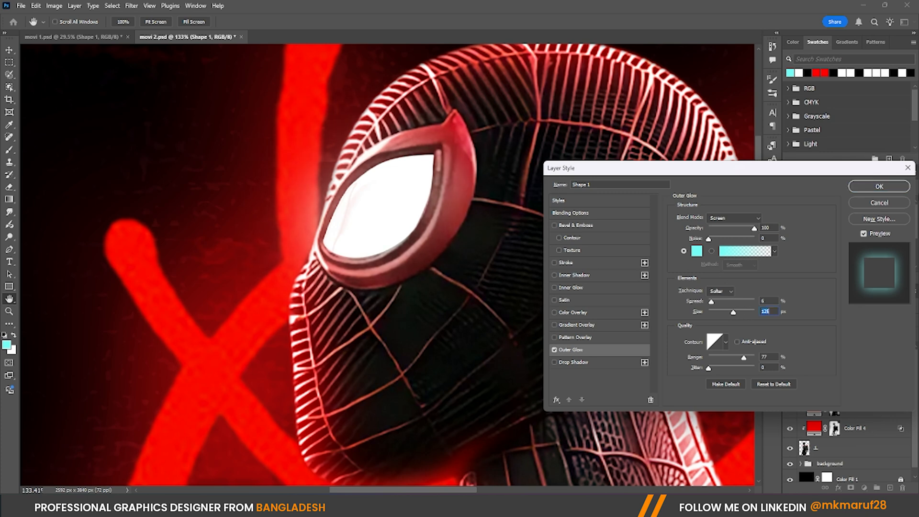
click(879, 186)
Deselect the eye shape and compare the poster with that shape's layer hidden and shown
scroll(289, 239, down, 5)
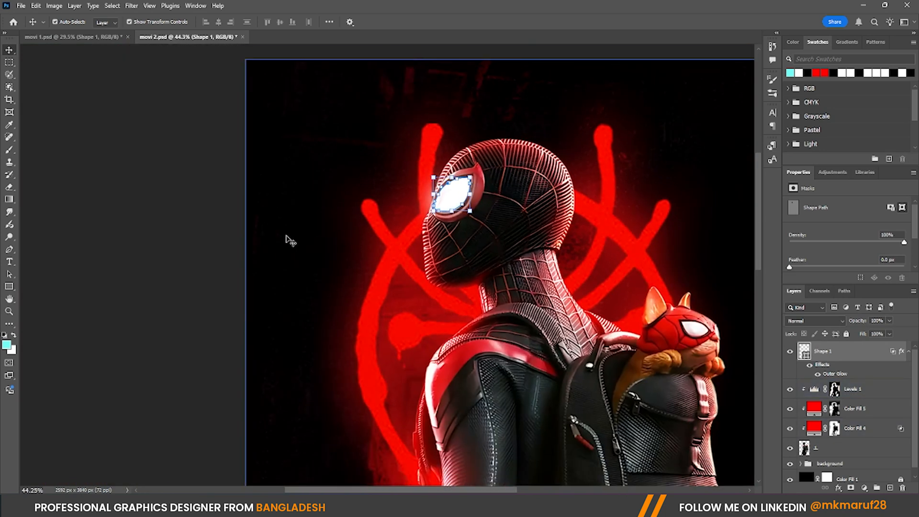
click(229, 248)
scroll(503, 188, up, 5)
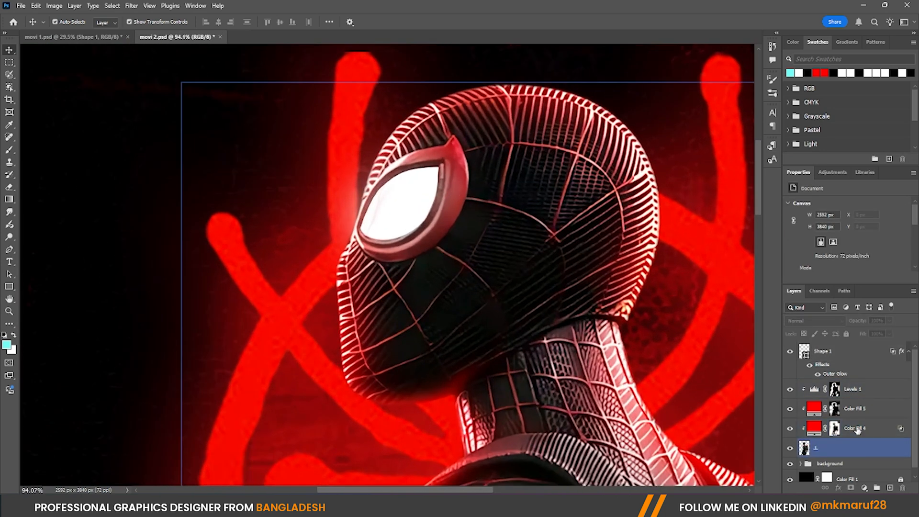
click(789, 354)
click(789, 353)
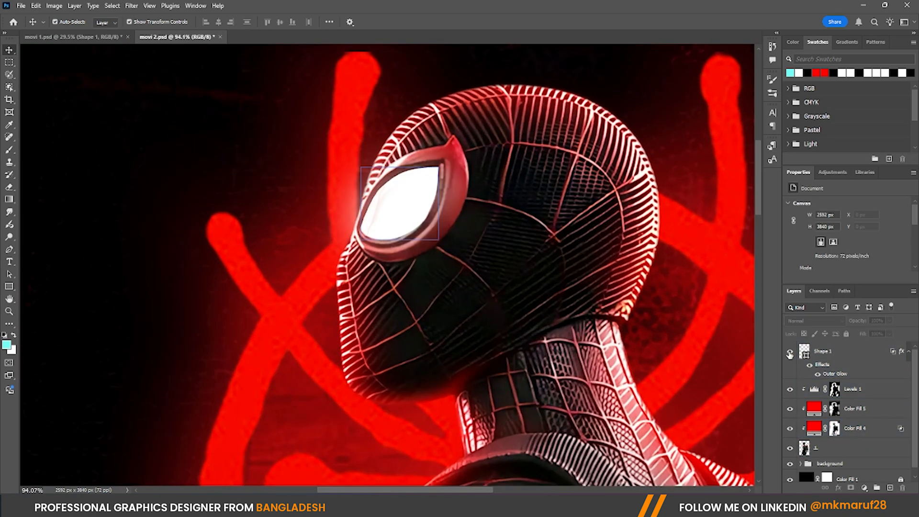
scroll(581, 268, down, 3)
scroll(405, 183, down, 3)
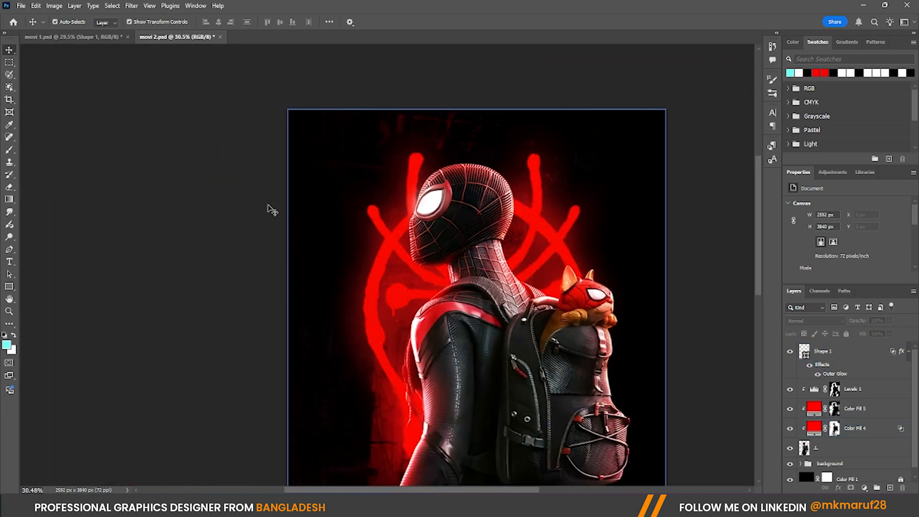
scroll(402, 179, down, 3)
Trace the cat's eye lens with the Pen tool as a white shape about 129 by 70 px
scroll(521, 243, up, 10)
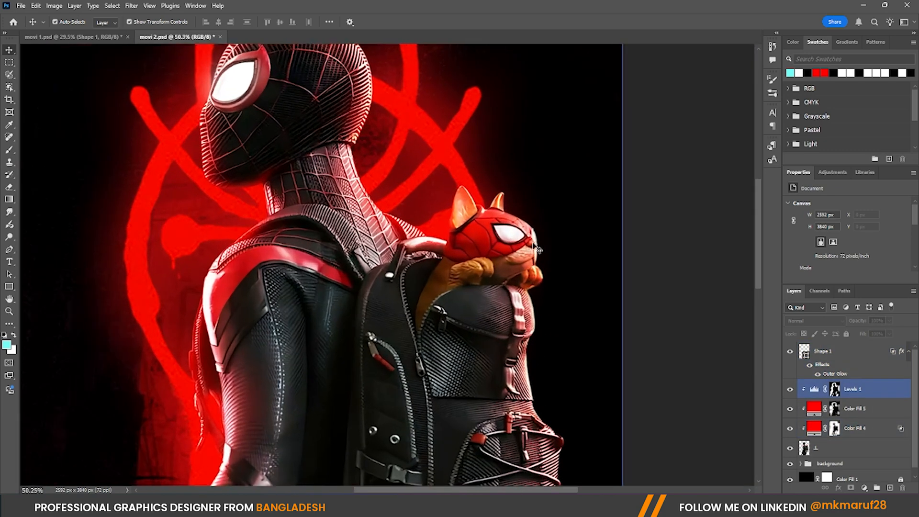
scroll(521, 242, up, 3)
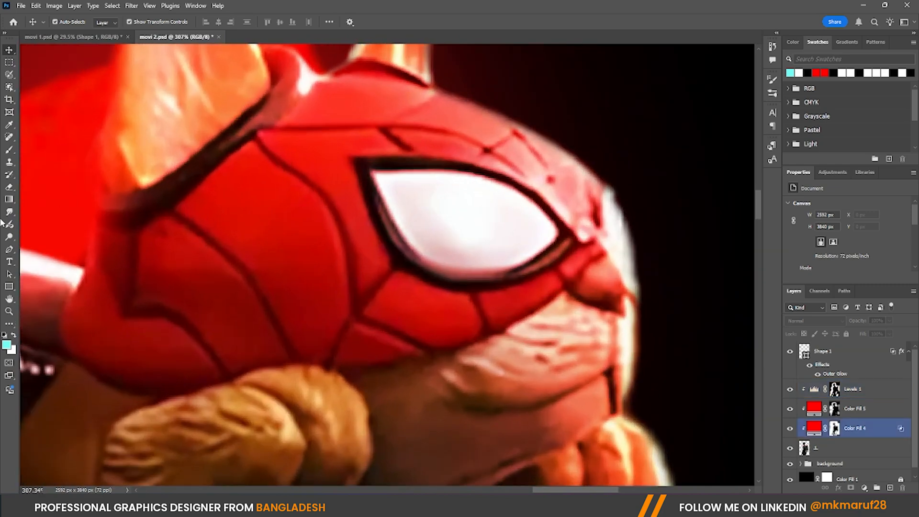
click(9, 251)
scroll(382, 195, up, 5)
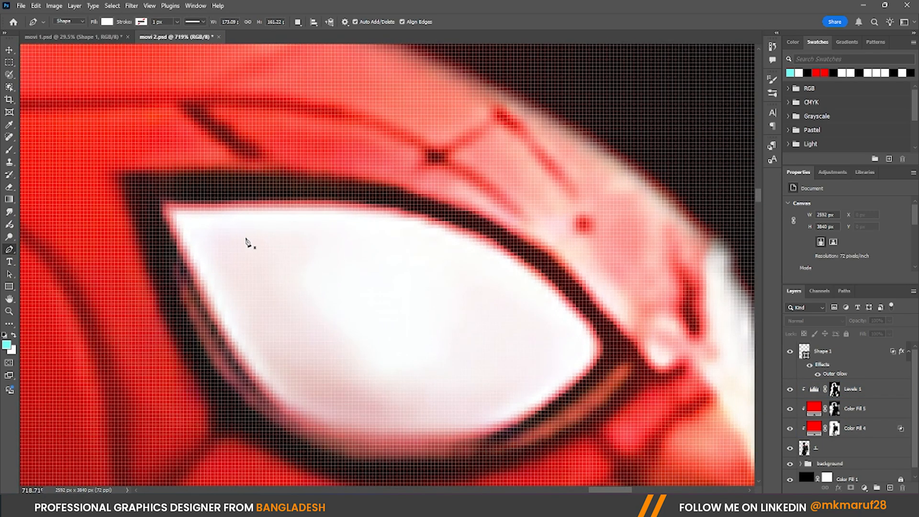
click(162, 204)
drag(541, 273, 645, 371)
alt+click(541, 272)
drag(593, 362, 566, 392)
drag(437, 441, 377, 448)
drag(243, 362, 218, 306)
scroll(368, 192, down, 5)
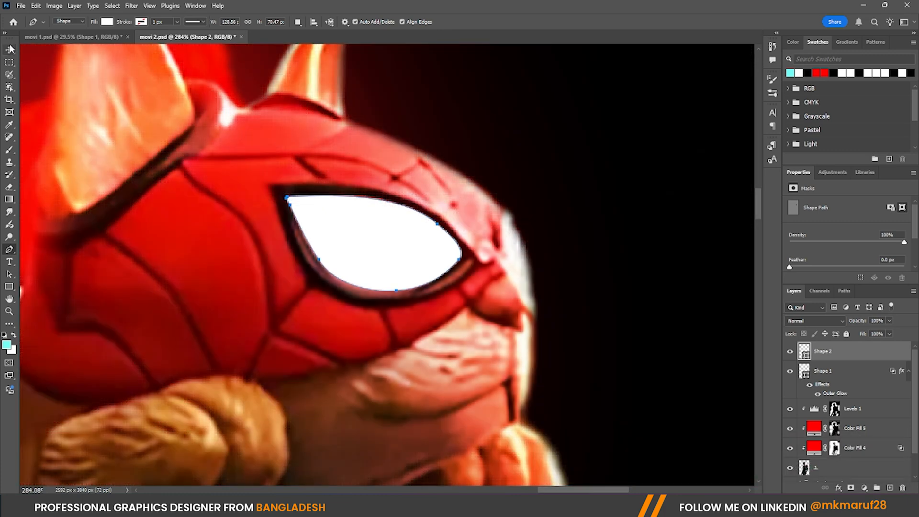
Add a cyan Outer Glow to the cat's eye shape in Screen mode at 100% opacity, with size 125 px
click(8, 50)
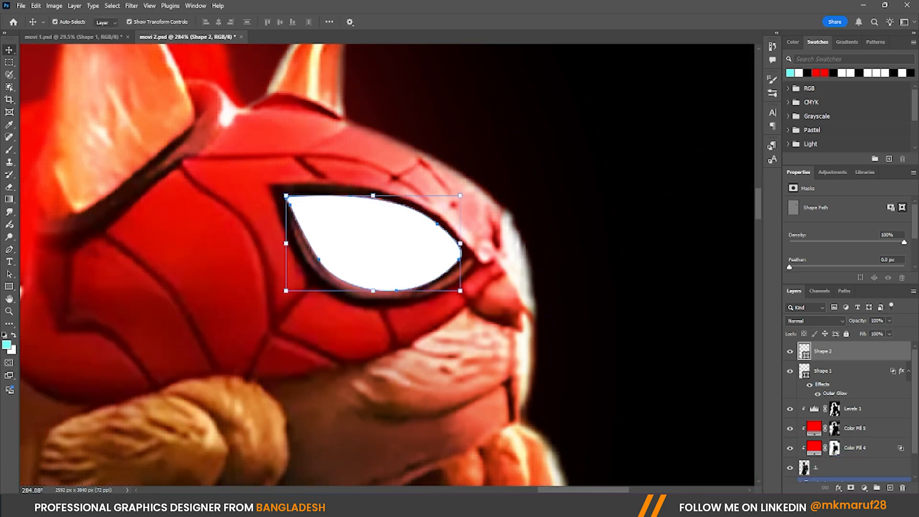
click(837, 487)
click(825, 470)
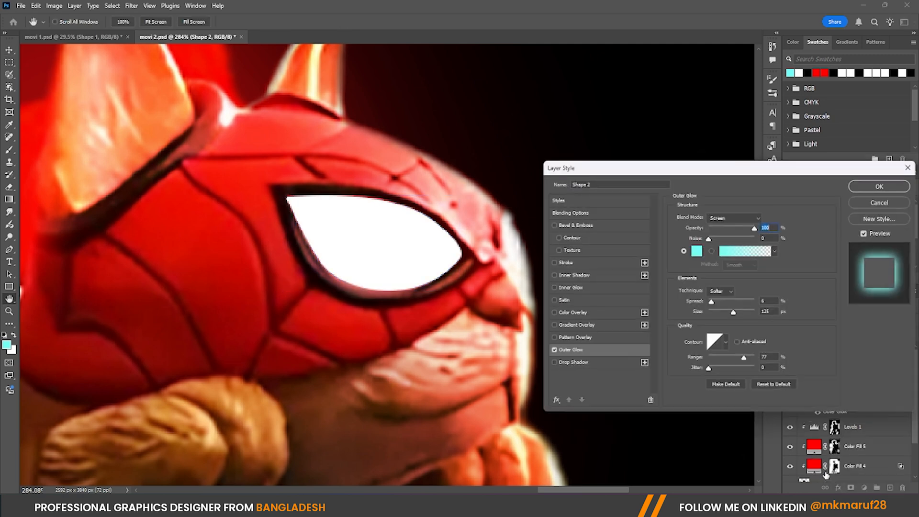
Split the cat's eye shape's Blend If Underlying Layer sliders to 0/53 and 237/255, apply the style and deselect the shape
click(580, 215)
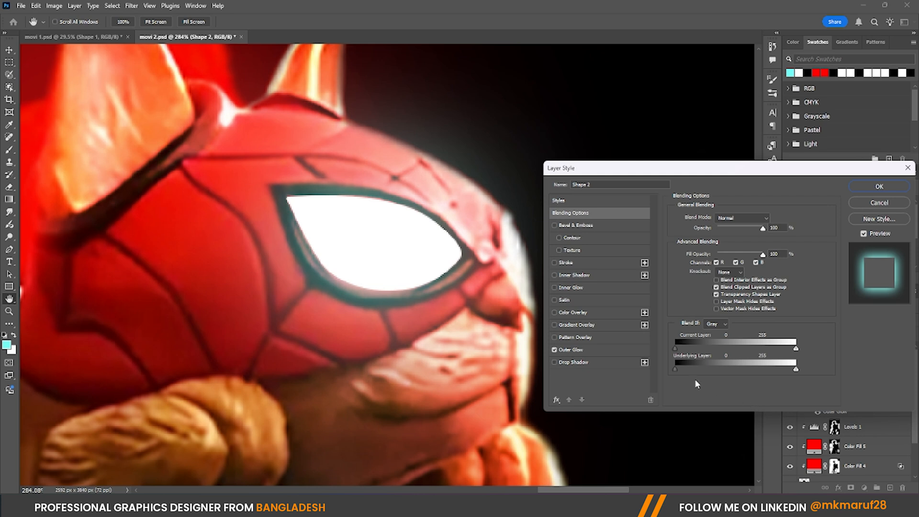
drag(676, 370, 700, 371)
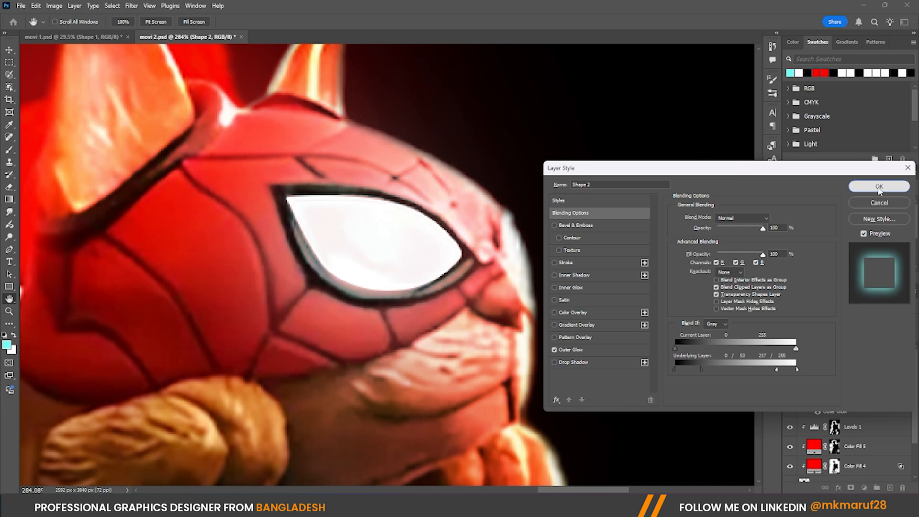
click(880, 186)
key(v)
scroll(617, 192, down, 3)
scroll(484, 201, down, 2)
click(662, 291)
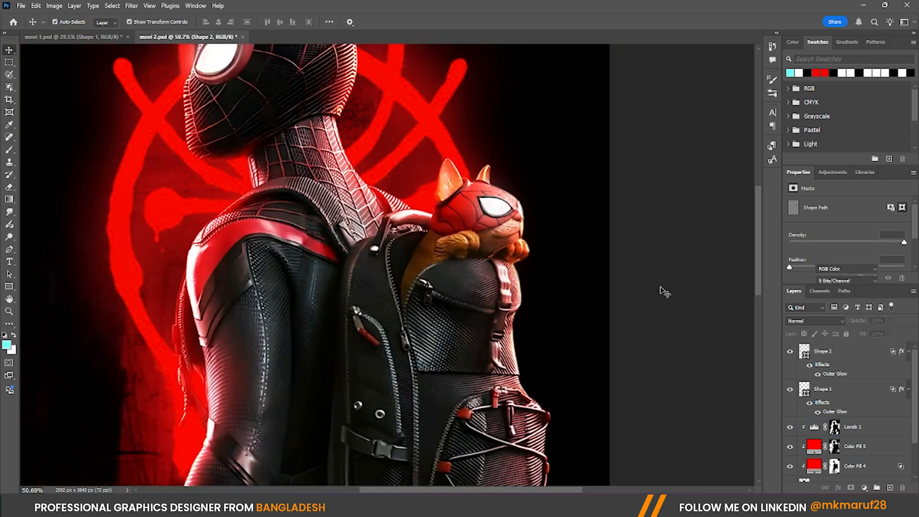
scroll(595, 260, down, 11)
scroll(491, 340, up, 5)
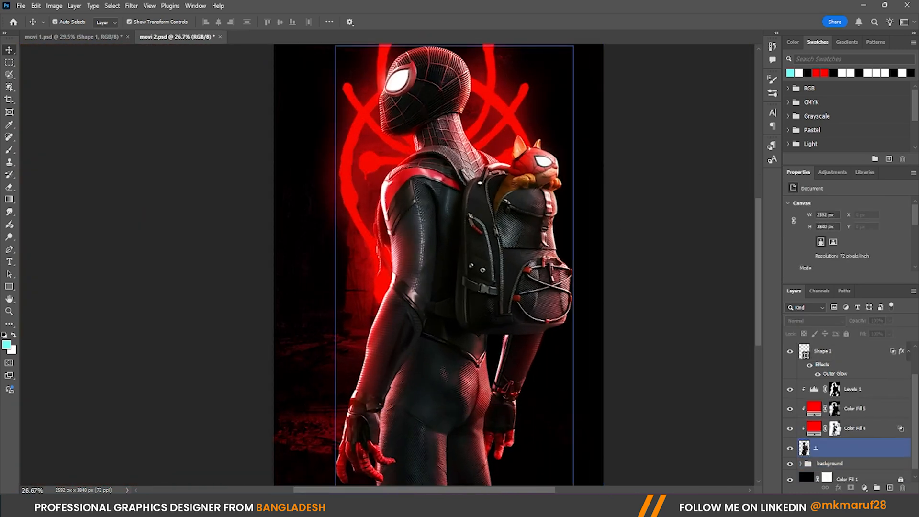
Compare the poster with each of the two glowing eye shape layers hidden and shown
click(790, 353)
click(790, 353)
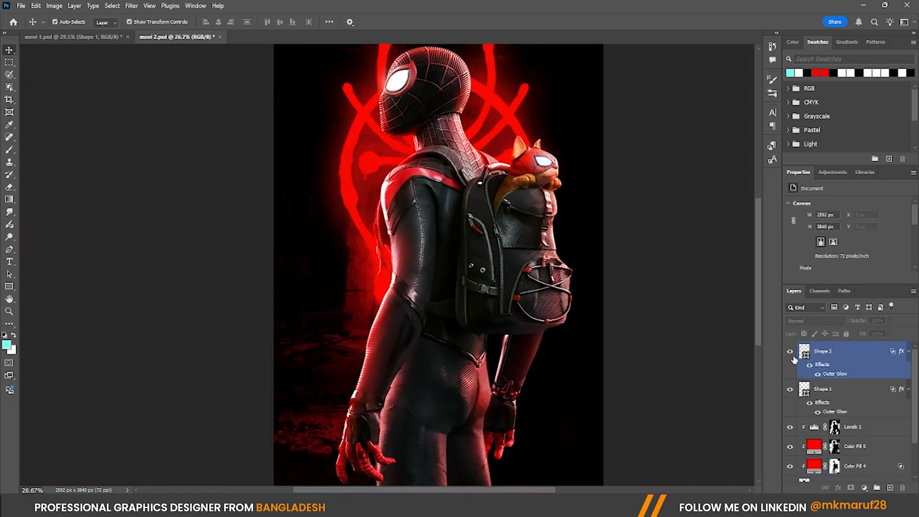
click(790, 390)
click(790, 389)
click(715, 366)
scroll(560, 254, down, 5)
scroll(588, 237, up, 7)
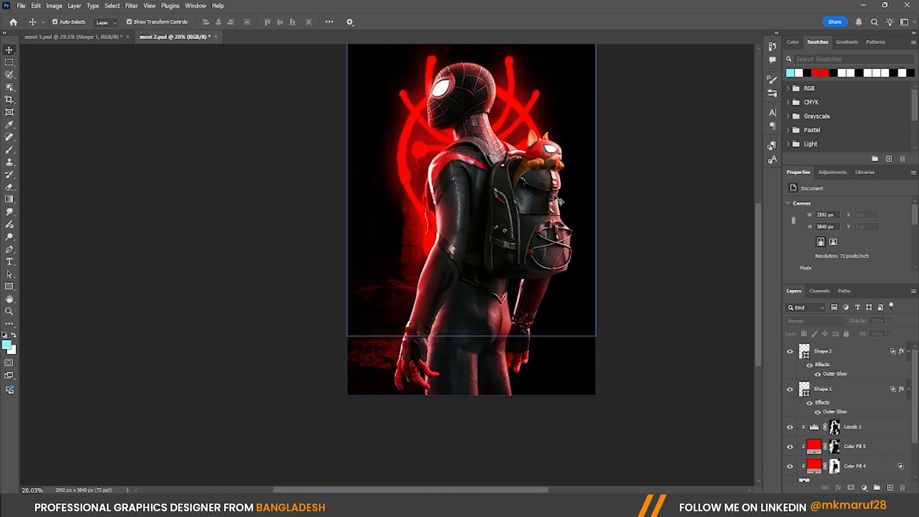
scroll(415, 282, down, 3)
scroll(472, 136, up, 1)
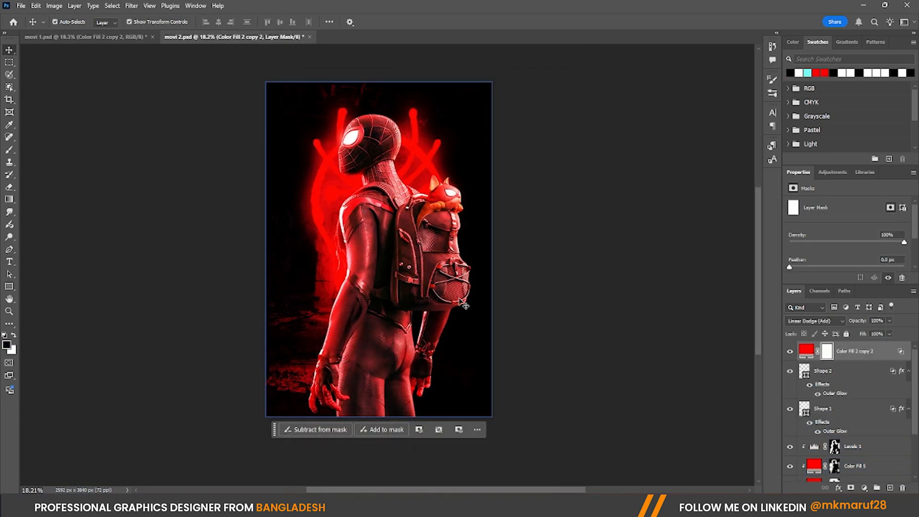
Set the top red Color Fill 2 copy 2 layer to Linear Dodge (Add) with the Blend If Underlying Layer dark slider split at 10/84
click(819, 409)
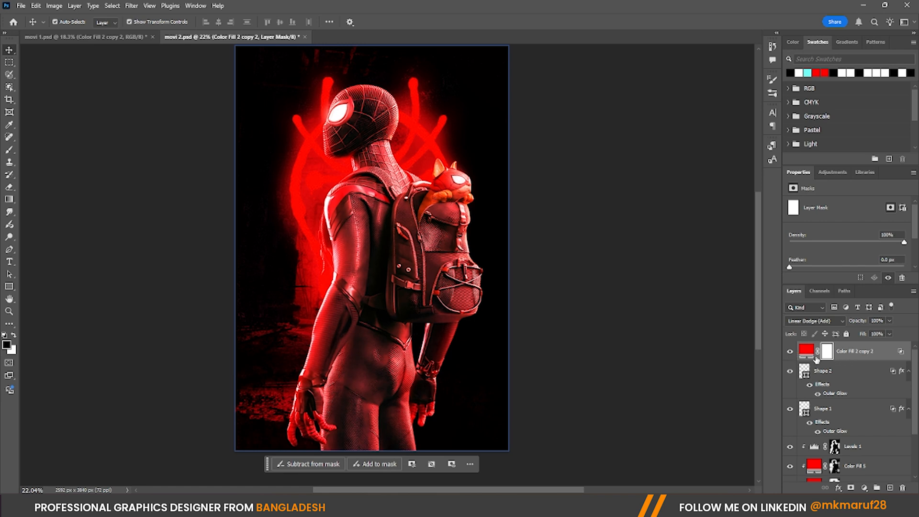
click(808, 321)
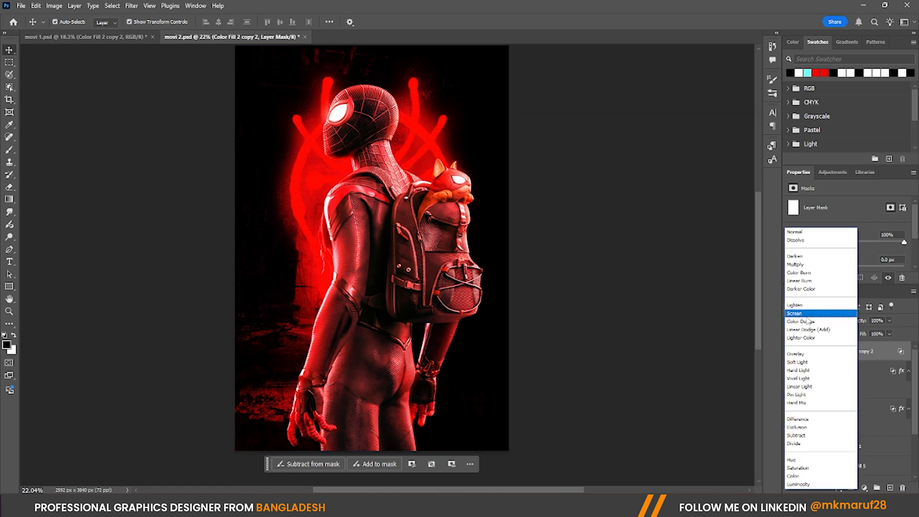
click(808, 329)
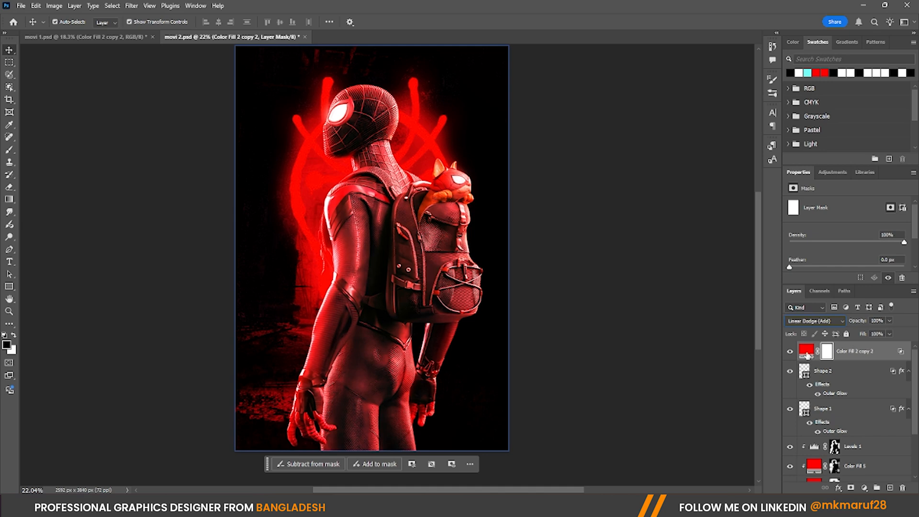
right_click(807, 355)
click(823, 211)
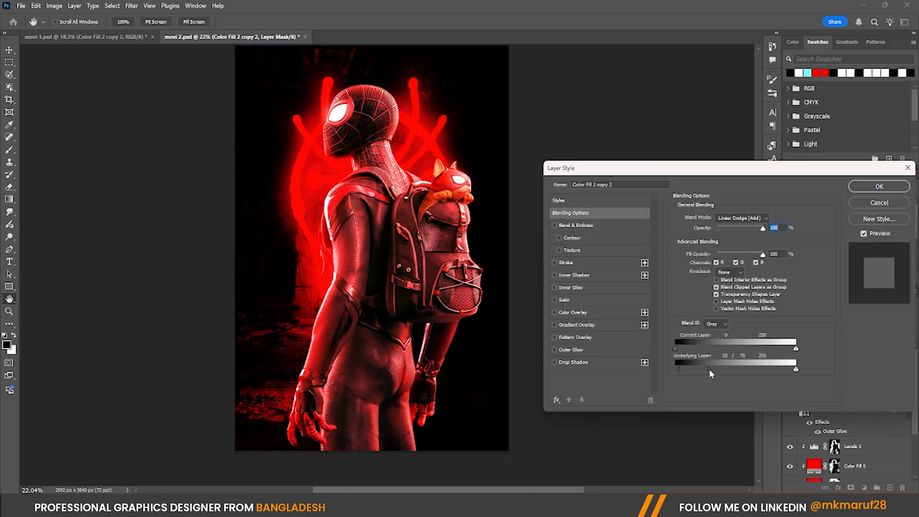
drag(713, 367, 714, 366)
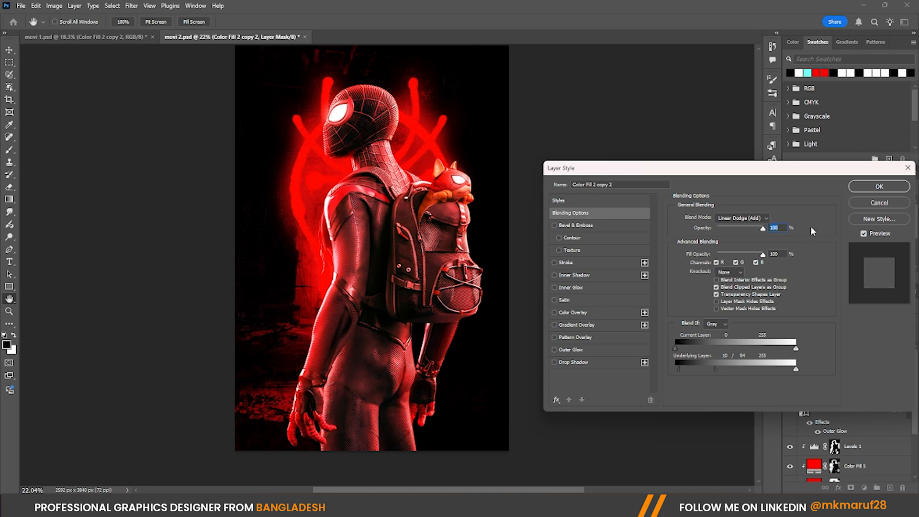
click(856, 190)
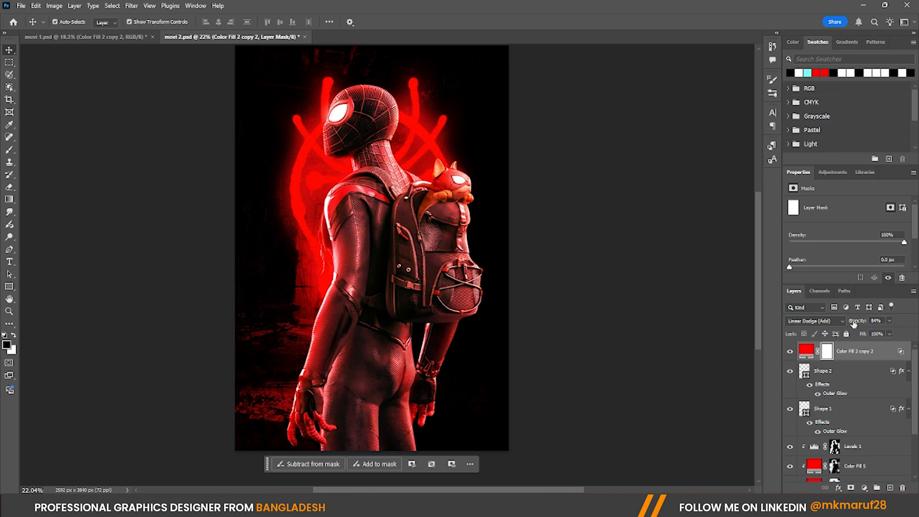
Lower the top red fill layer to 84% opacity and 92% fill, and invert its layer mask to black
click(834, 353)
key(ctrl+i)
key(b)
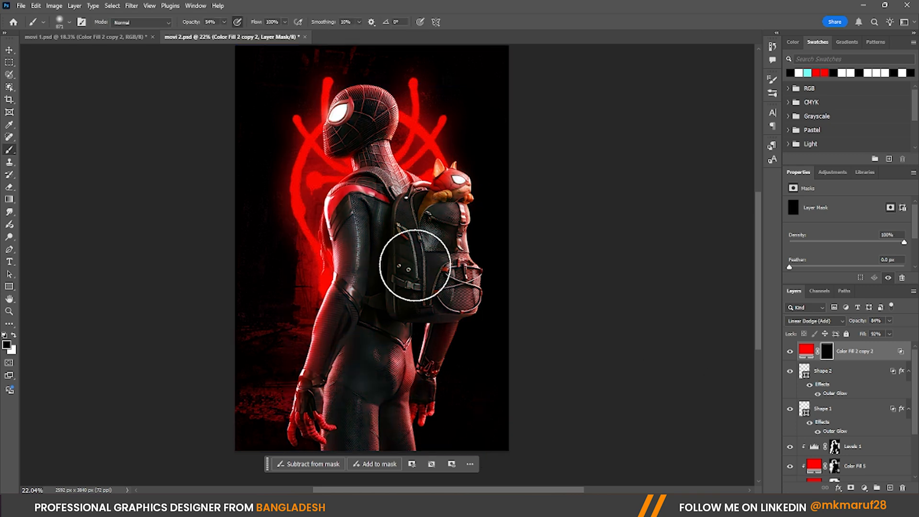
Paint white over the figure on the Color Fill 2 copy 2 mask with a soft brush about 2023 px wide
drag(442, 146, 482, 155)
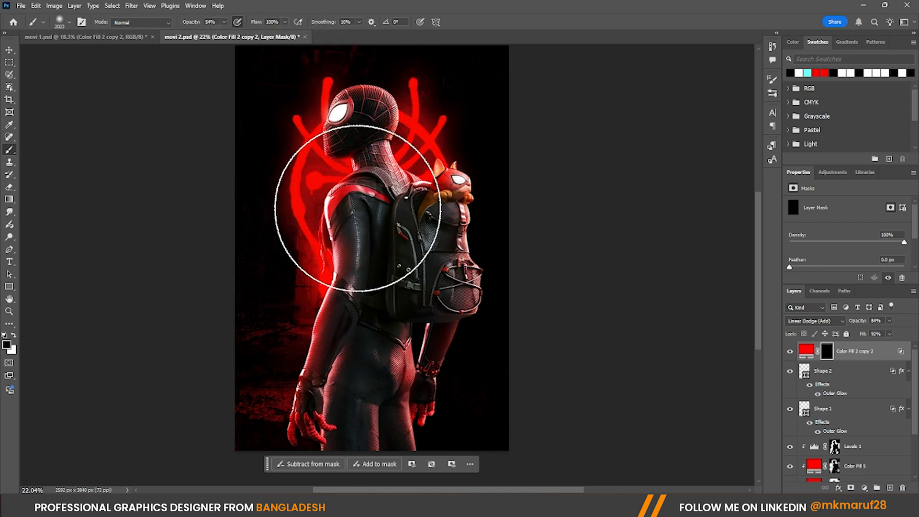
click(13, 335)
mouse_move(406, 204)
mouse_down()
mouse_move(421, 258)
mouse_move(374, 141)
mouse_move(338, 451)
mouse_move(432, 264)
mouse_move(375, 94)
mouse_move(272, 471)
mouse_move(371, 401)
mouse_move(484, 270)
mouse_up()
scroll(484, 271, down, 1)
click(789, 353)
click(790, 353)
click(790, 353)
click(789, 353)
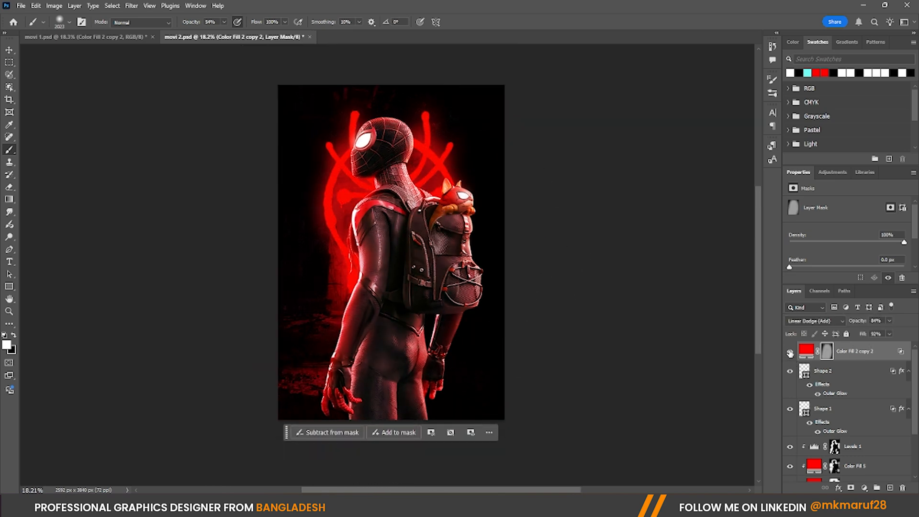
Place the Color Fill 2 copy 2 layer between Shape 1 and Levels 1 and clip it to the figure as a clipping mask
right_click(852, 358)
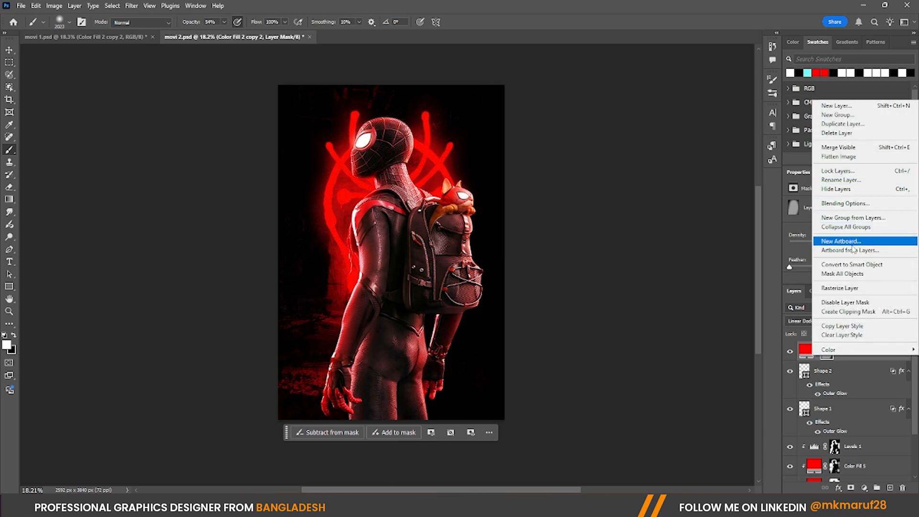
click(850, 312)
drag(854, 356, 863, 427)
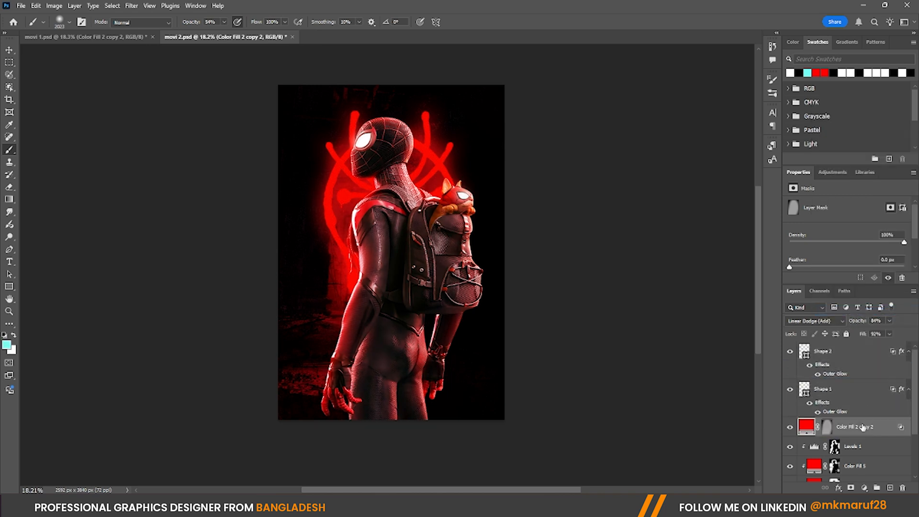
right_click(863, 427)
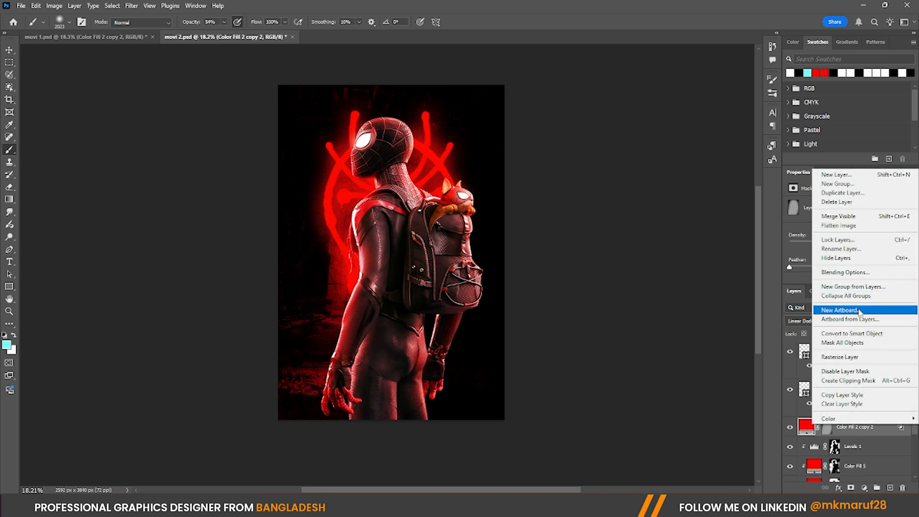
click(856, 380)
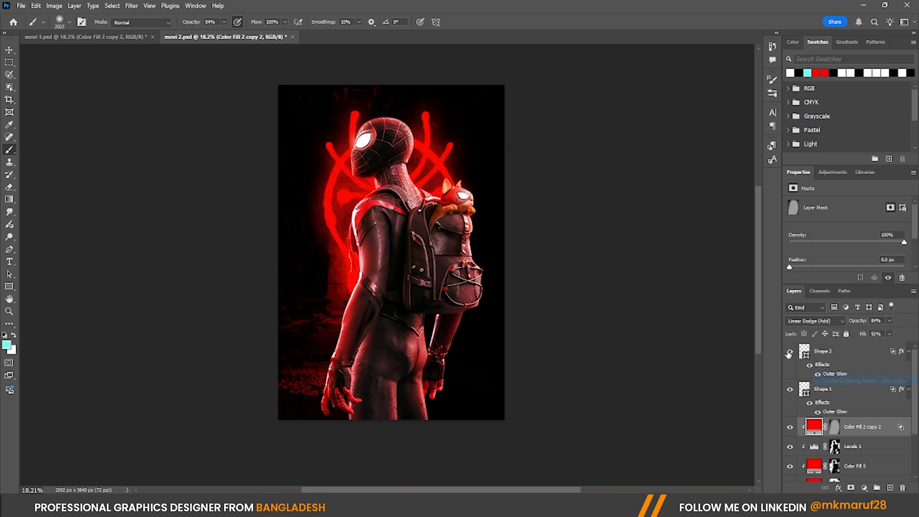
scroll(433, 232, up, 3)
click(790, 427)
click(789, 427)
click(790, 426)
click(790, 427)
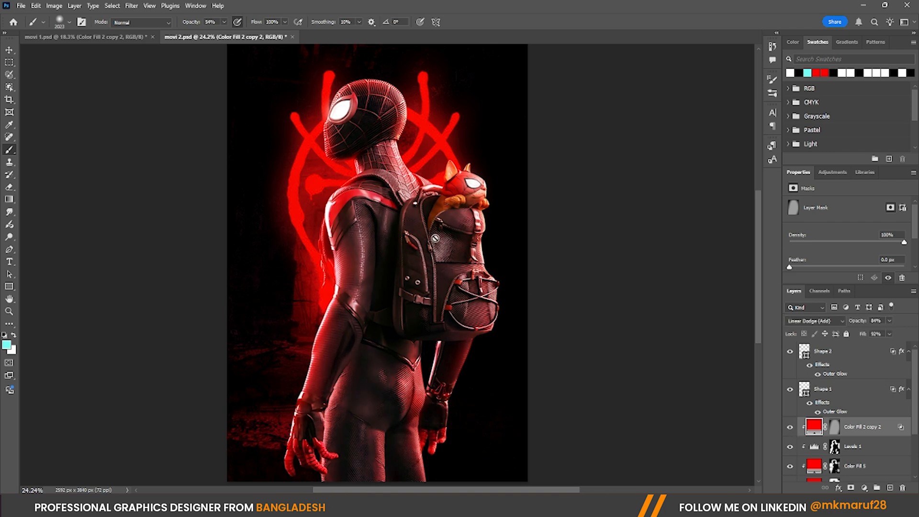
scroll(453, 244, down, 3)
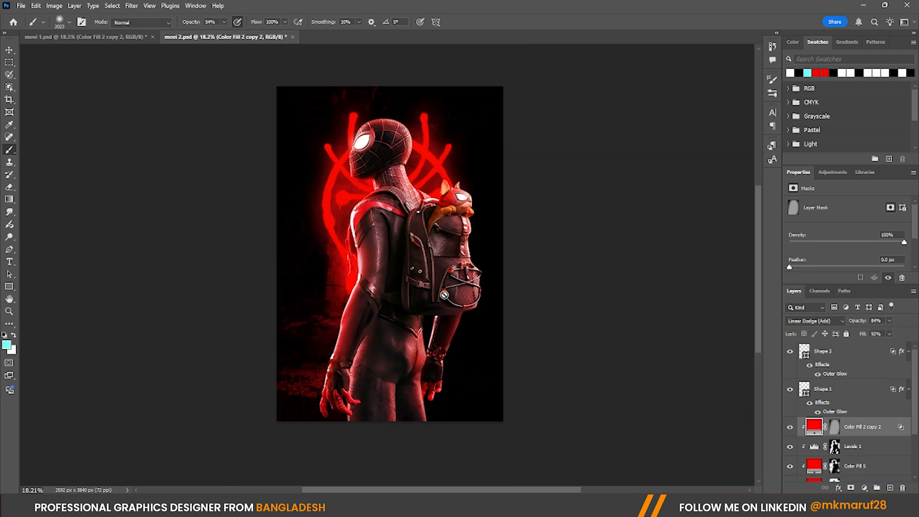
Deselect the fill layer with the Move tool and save the document
click(9, 50)
click(246, 234)
scroll(426, 201, up, 3)
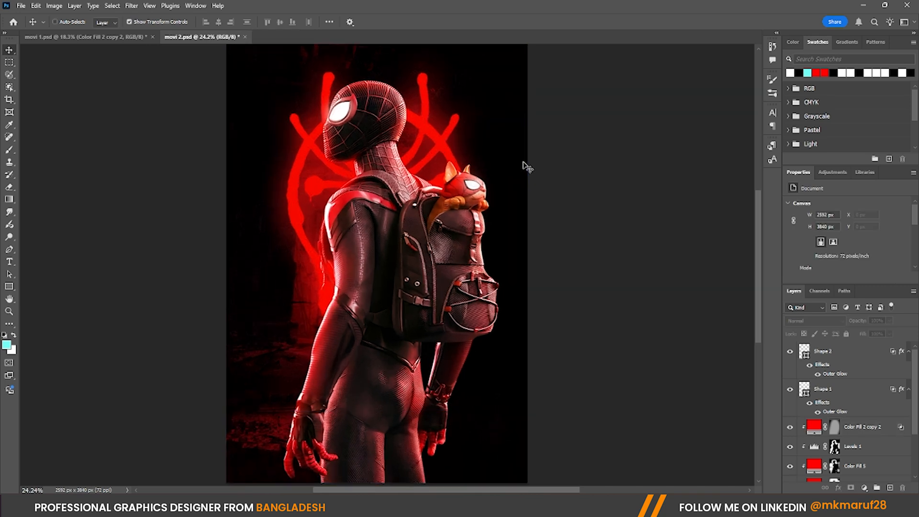
ctrl+click(363, 132)
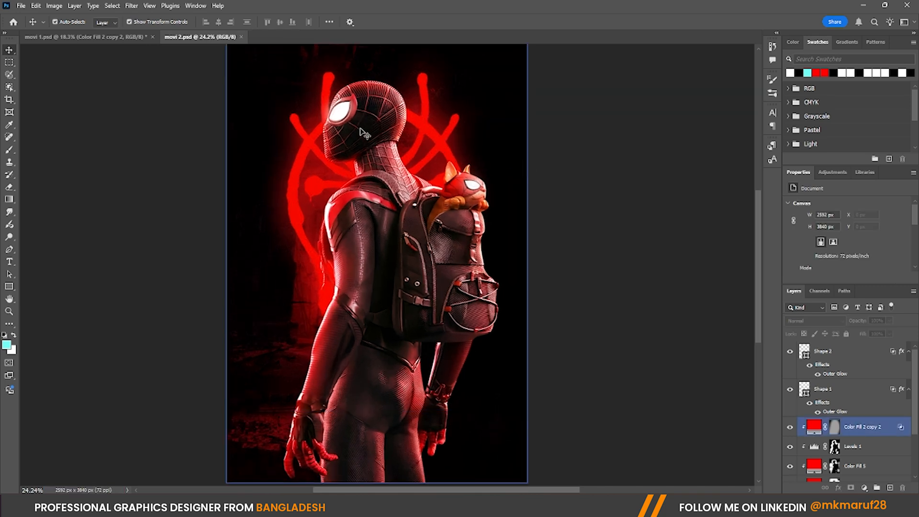
scroll(364, 132, down, 1)
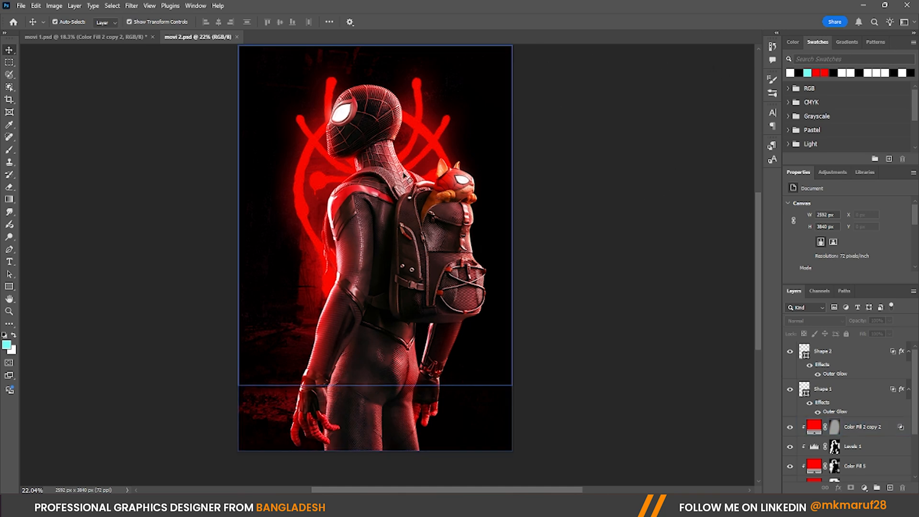
scroll(421, 196, up, 2)
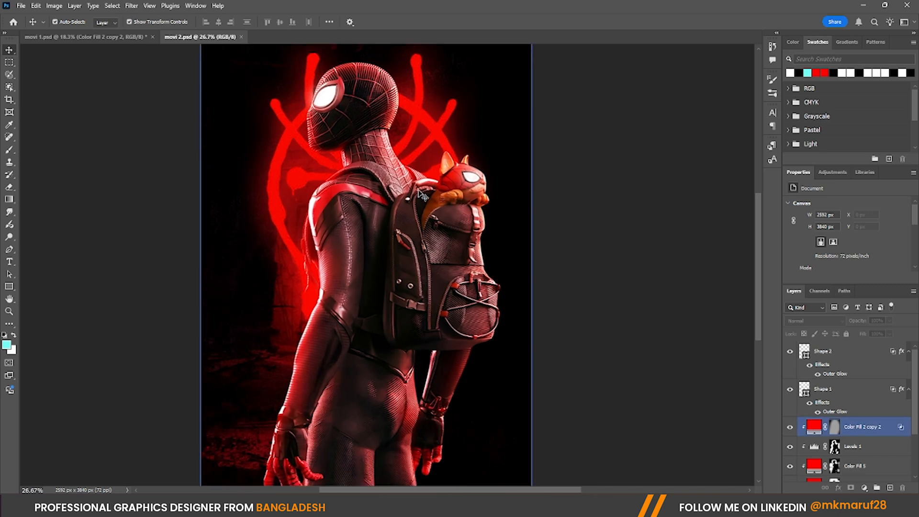
scroll(421, 196, down, 2)
Group all layers from Shape 2 down to the figure layer, name the group avt-1 and deselect it
click(827, 352)
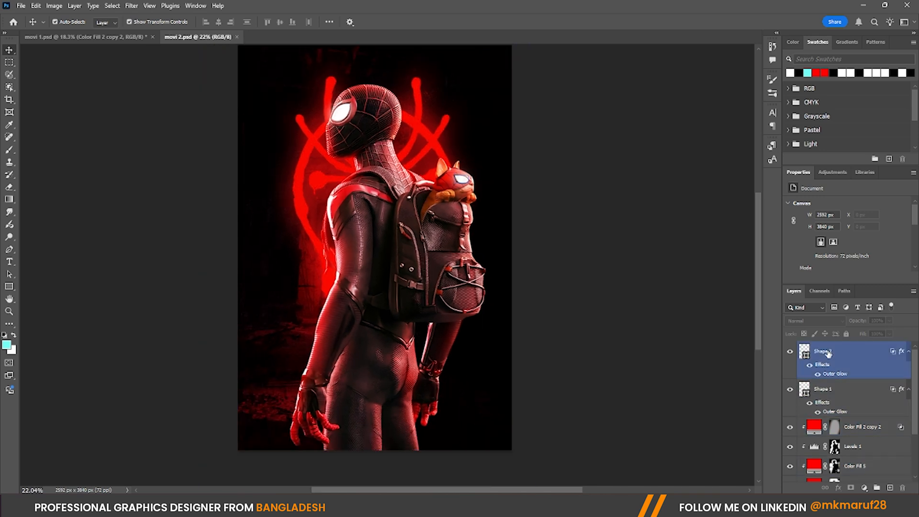
scroll(835, 364, down, 3)
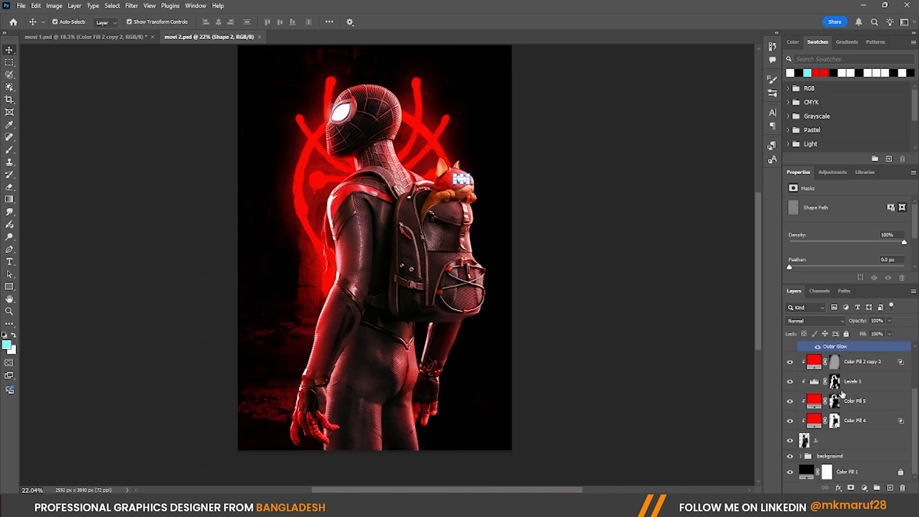
shift+click(844, 440)
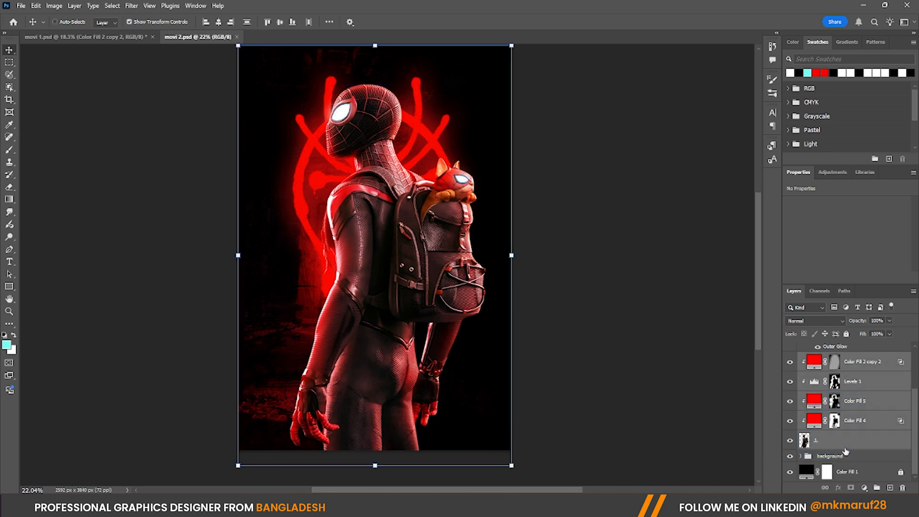
key(ctrl+g)
double_click(825, 346)
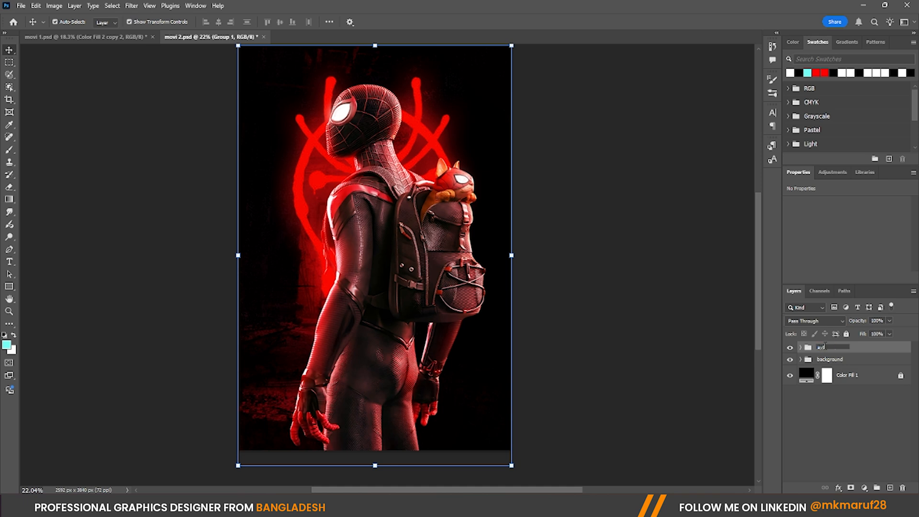
key(Return)
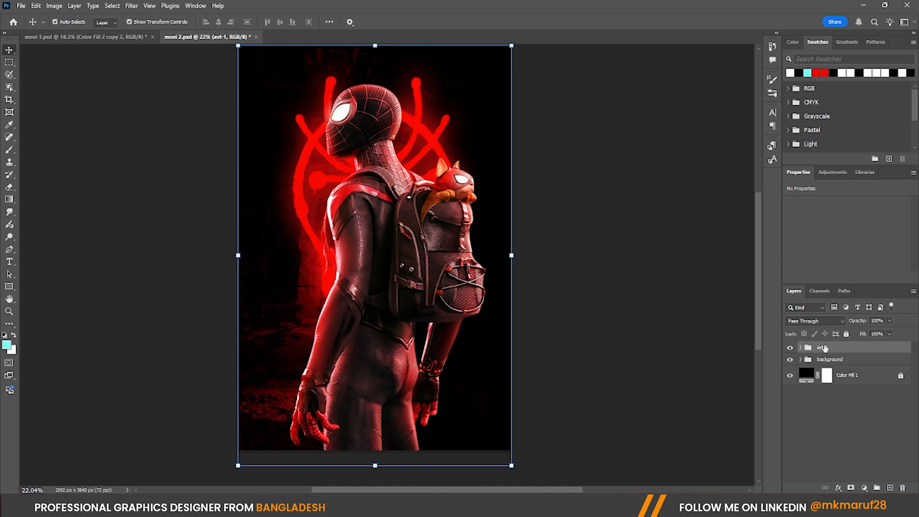
click(605, 322)
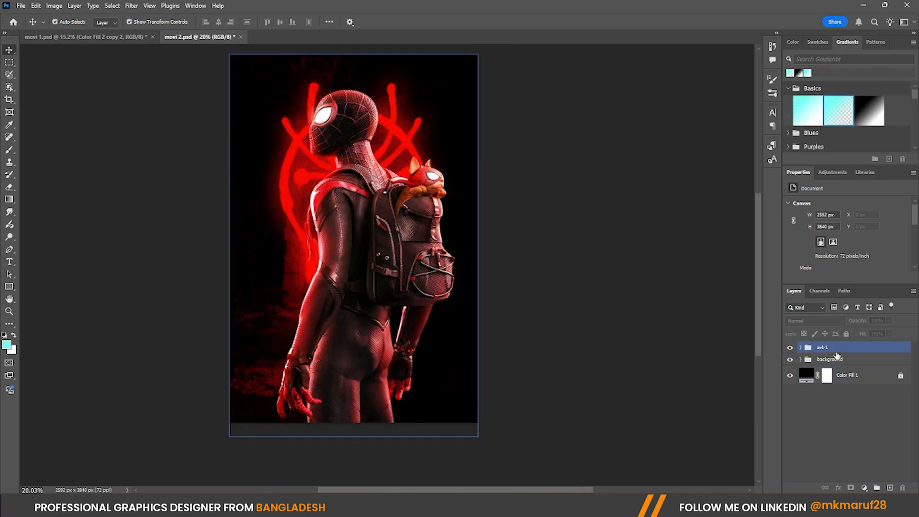
Add a black-to-transparent linear gradient fill above the avt-1 group, running from just below the poster up to its upper edge
click(842, 347)
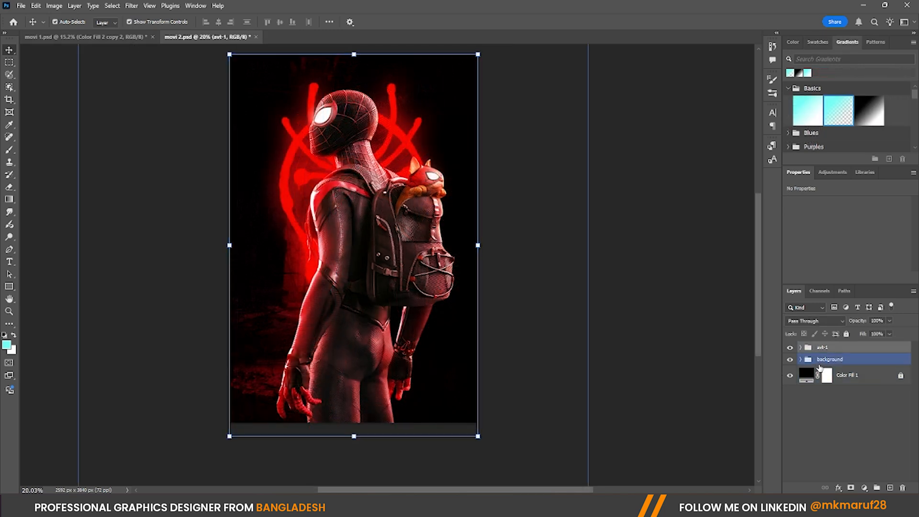
click(10, 199)
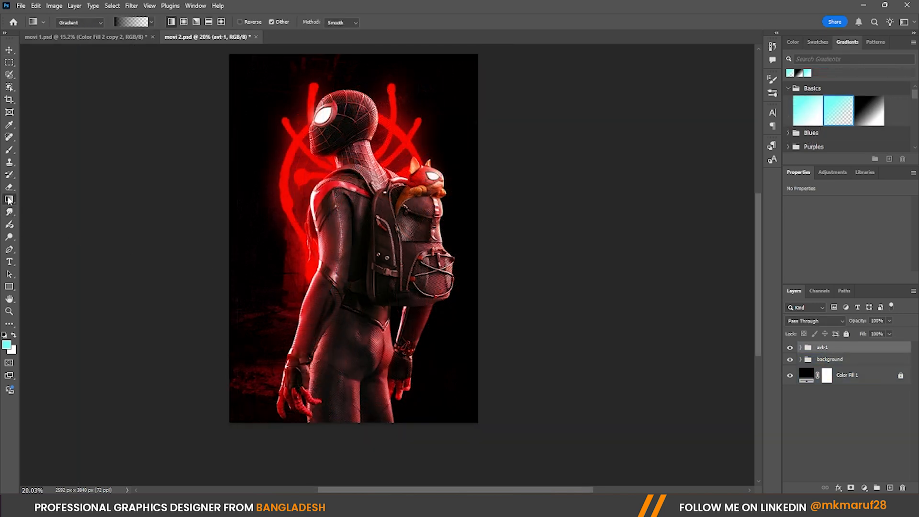
click(115, 21)
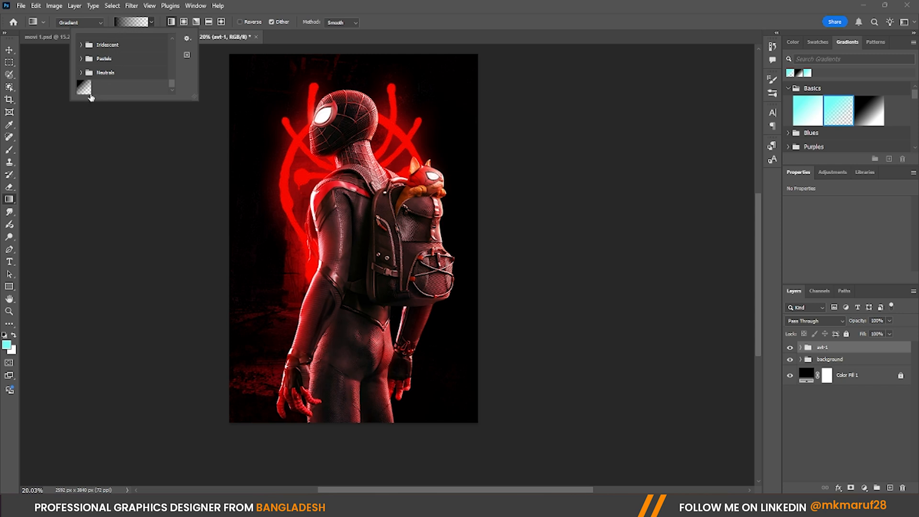
click(122, 25)
drag(350, 458, 350, 65)
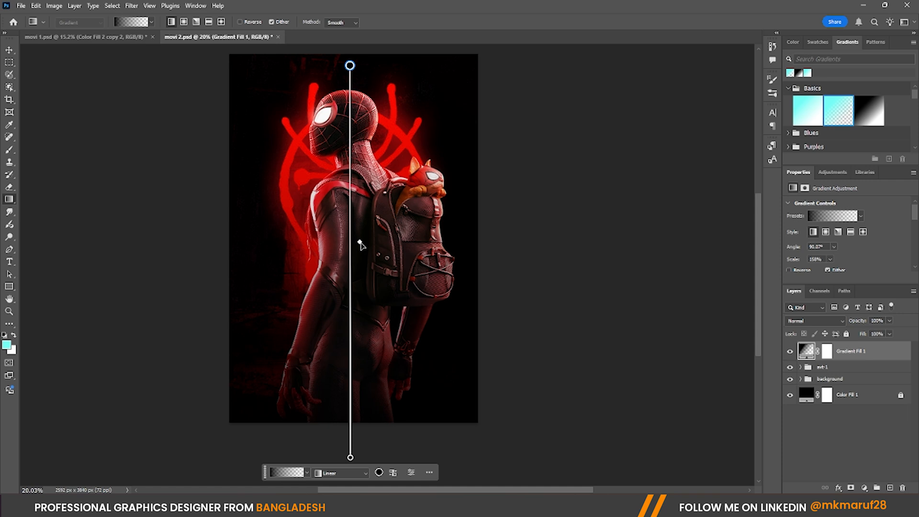
Shift the gradient's midpoint down to hip level and pull its ends in to the top of the head and the poster's lower edge
click(359, 243)
drag(361, 339, 361, 330)
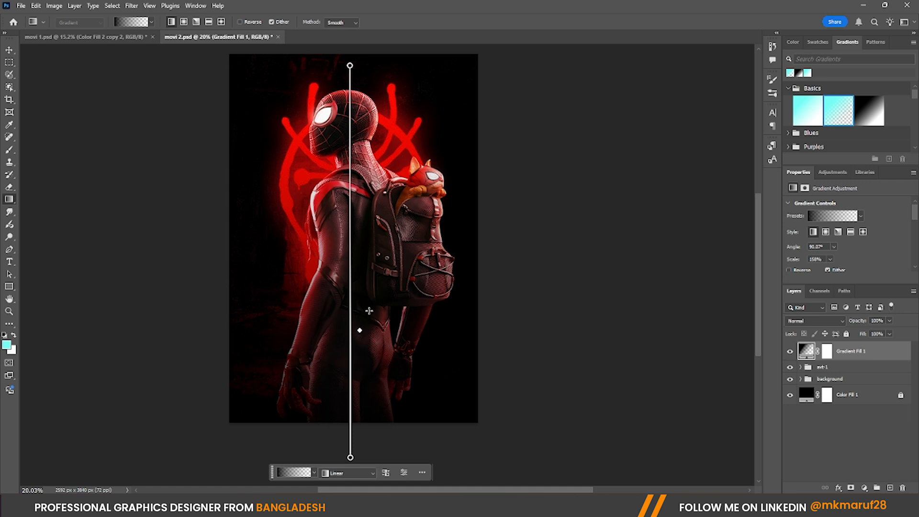
drag(350, 65, 353, 97)
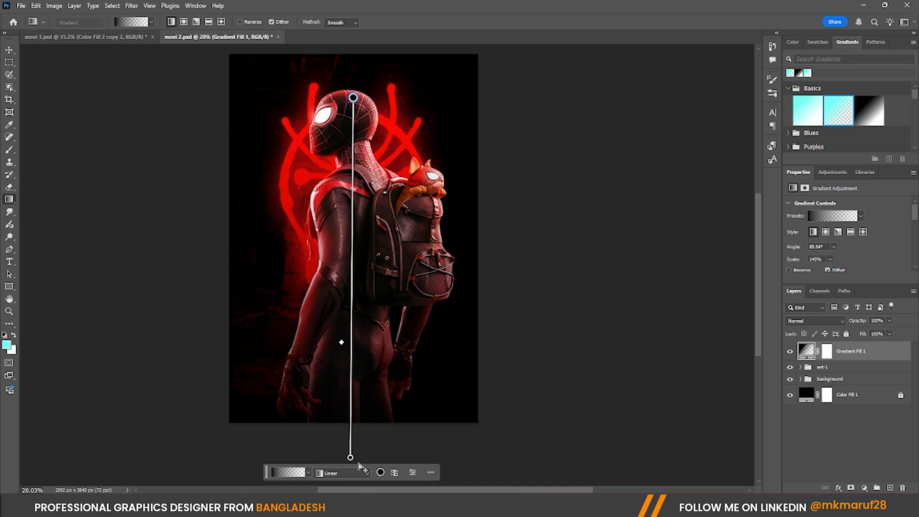
drag(350, 458, 351, 416)
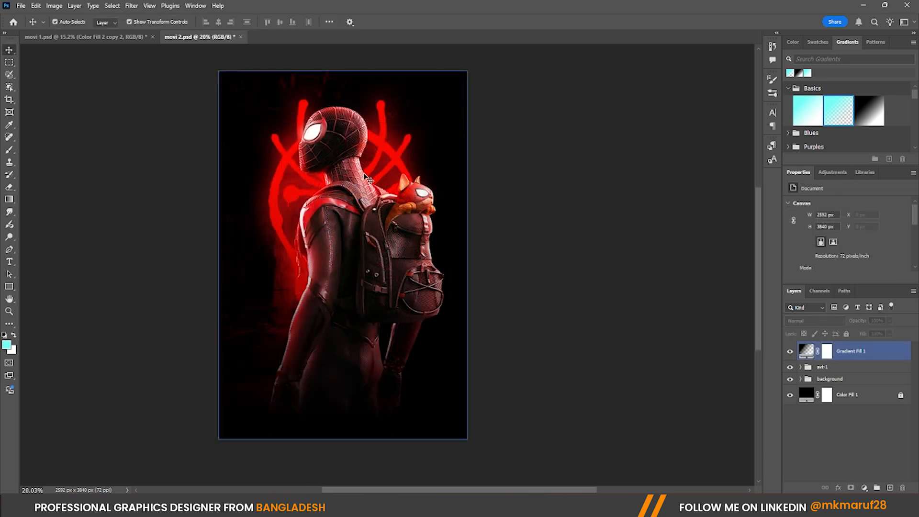
Compare the poster with the gradient fill layer hidden and shown, leaving no layer selected
scroll(364, 176, up, 1)
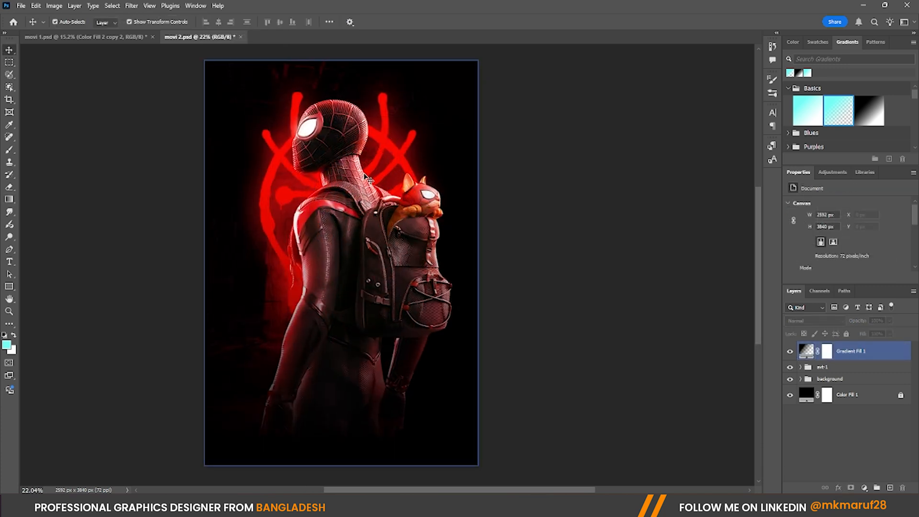
scroll(365, 176, down, 2)
scroll(379, 262, up, 1)
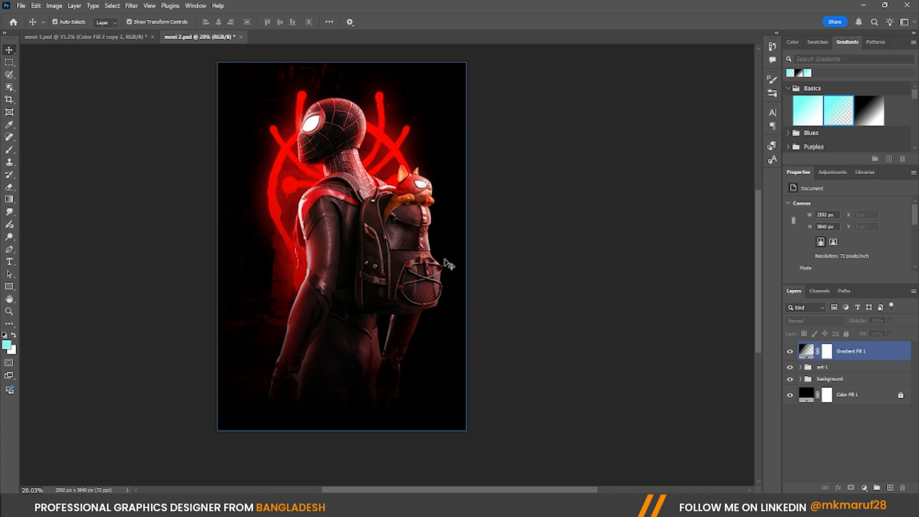
scroll(445, 264, down, 1)
scroll(385, 263, up, 2)
click(789, 352)
click(790, 352)
click(789, 351)
click(789, 352)
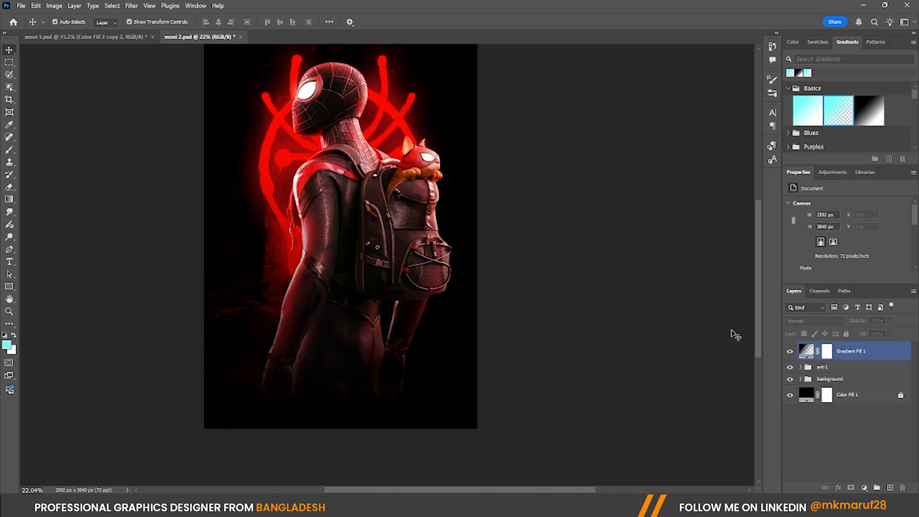
scroll(348, 213, down, 1)
scroll(329, 205, up, 1)
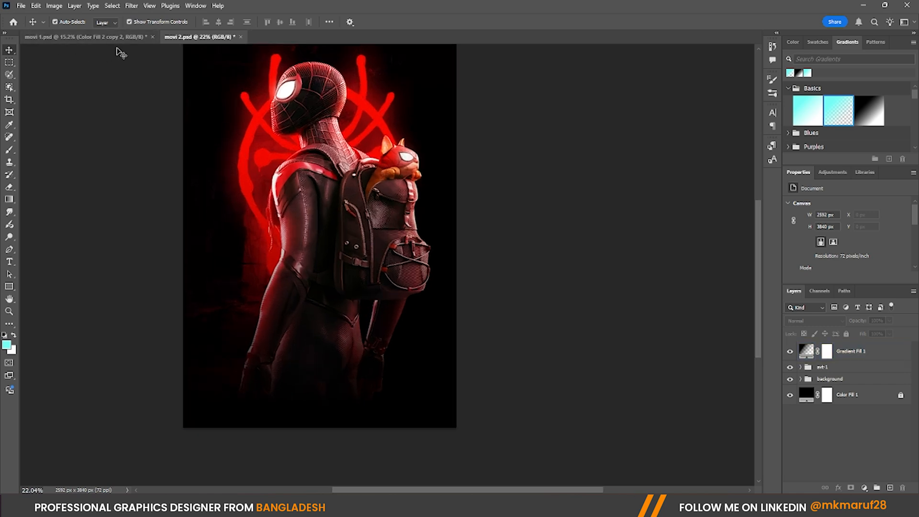
click(381, 163)
click(473, 391)
click(188, 168)
click(123, 66)
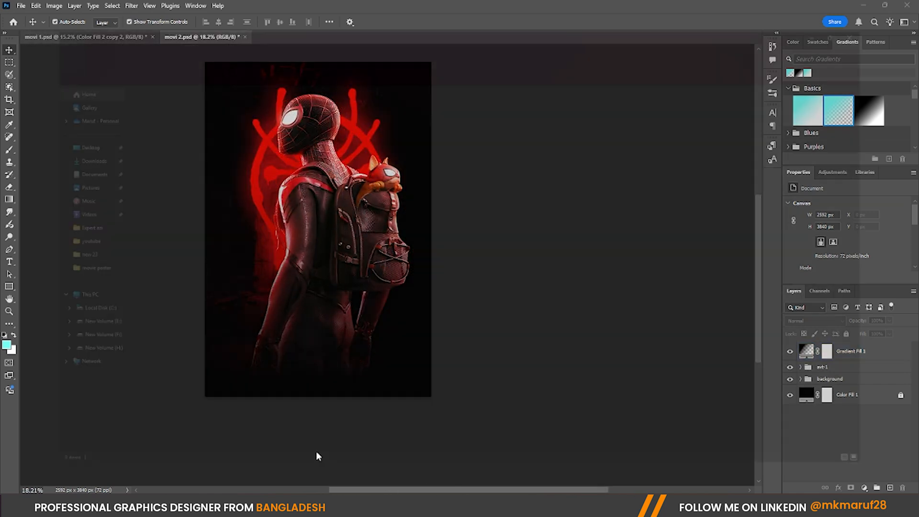
Place the clock image from the movie poster folder, sized to about 3360 px wide, across the lower part of the poster
click(54, 272)
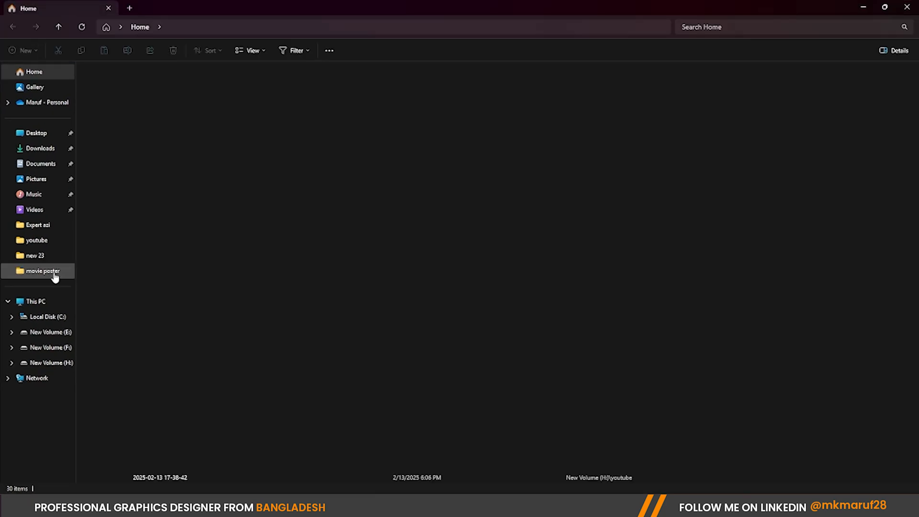
drag(371, 101, 318, 311)
drag(350, 247, 559, 383)
drag(430, 259, 309, 280)
drag(432, 236, 449, 226)
drag(402, 270, 393, 291)
click(474, 22)
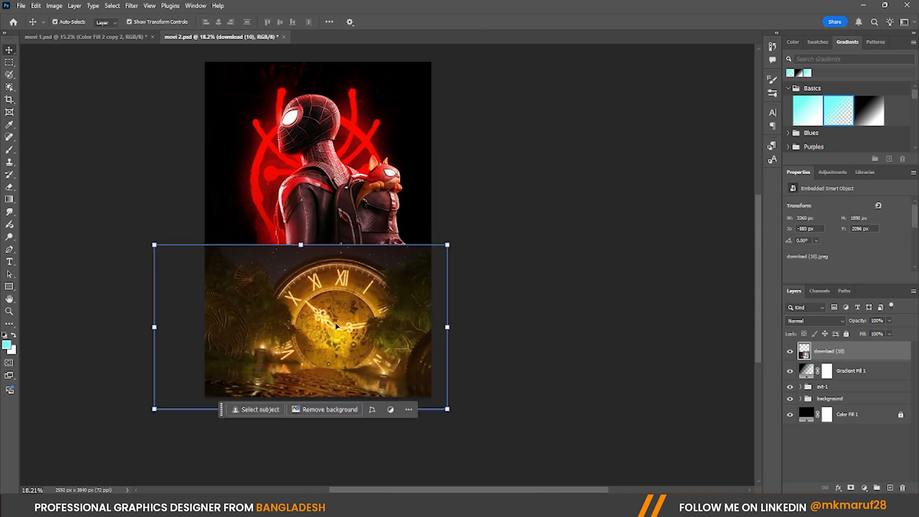
Apply Hue/Saturation to the clock image with hue -45 and slightly increased saturation to turn it red
scroll(332, 327, up, 3)
scroll(353, 238, down, 3)
scroll(331, 324, up, 1)
scroll(379, 263, up, 1)
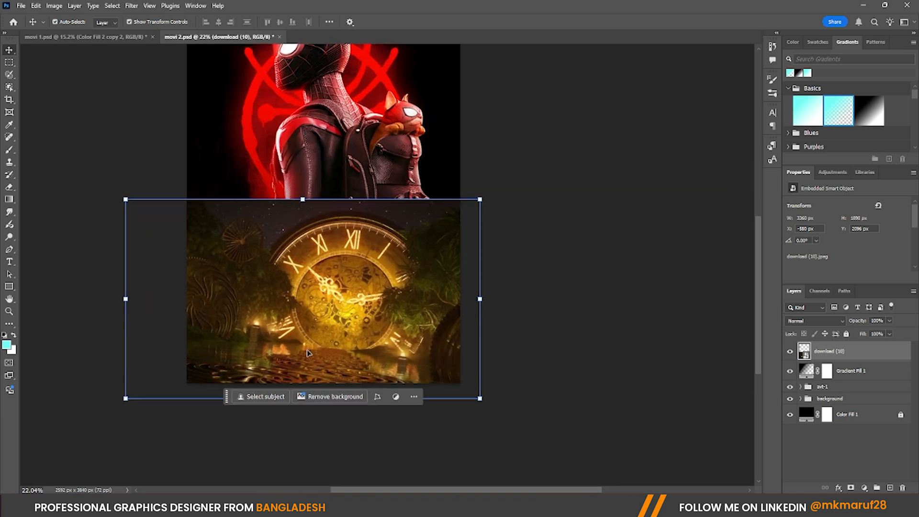
scroll(379, 262, up, 1)
scroll(379, 263, down, 1)
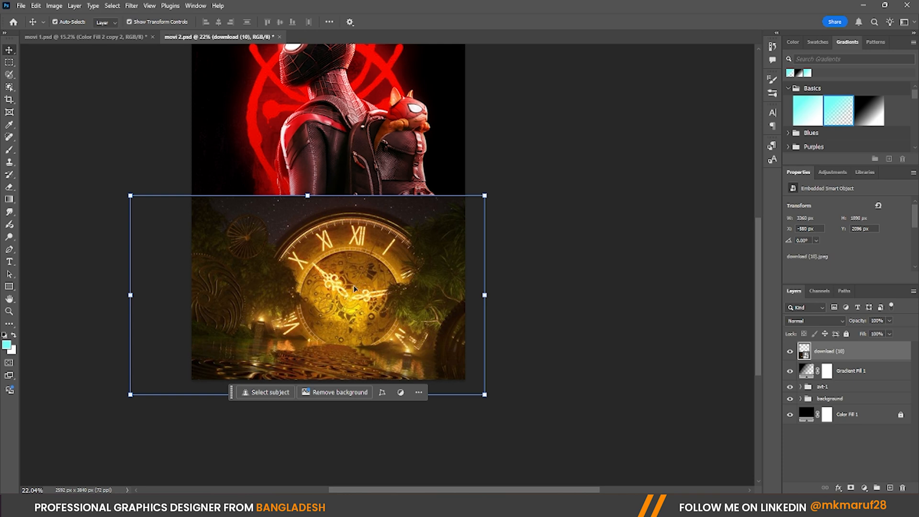
click(55, 5)
mouse_move(64, 33)
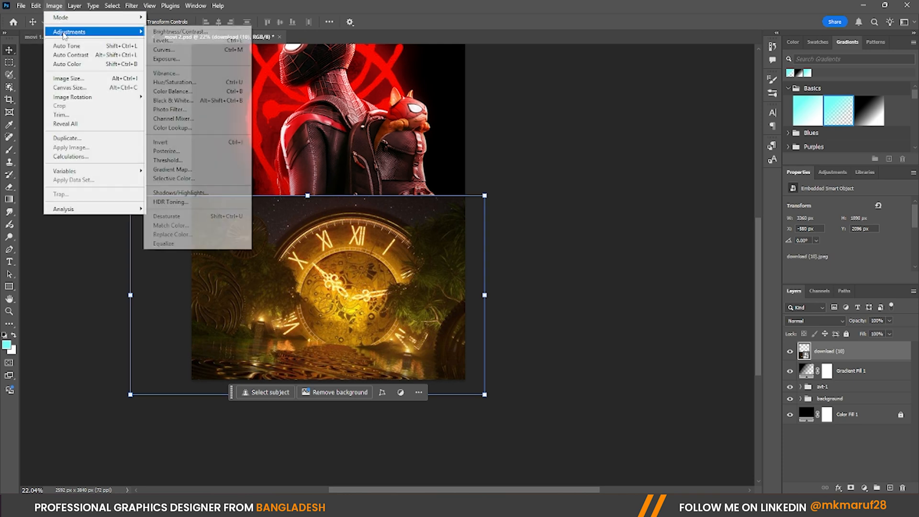
click(191, 82)
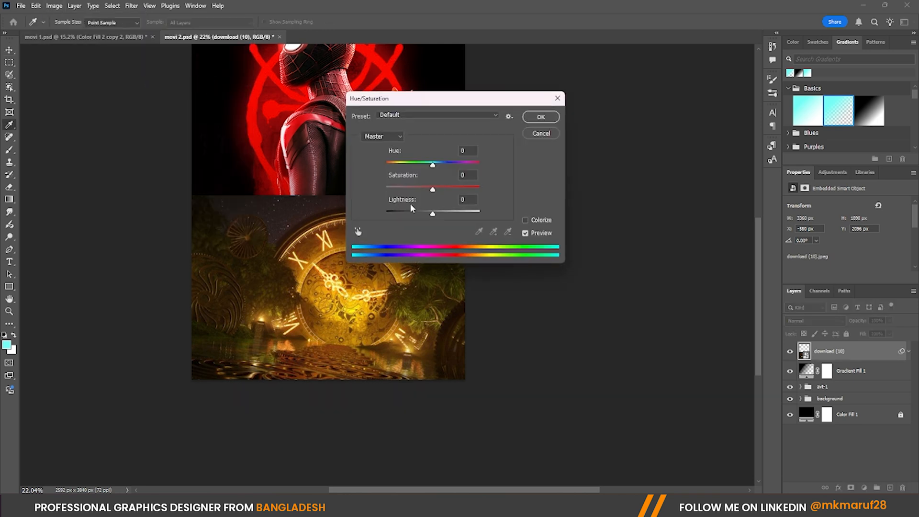
drag(433, 166, 413, 164)
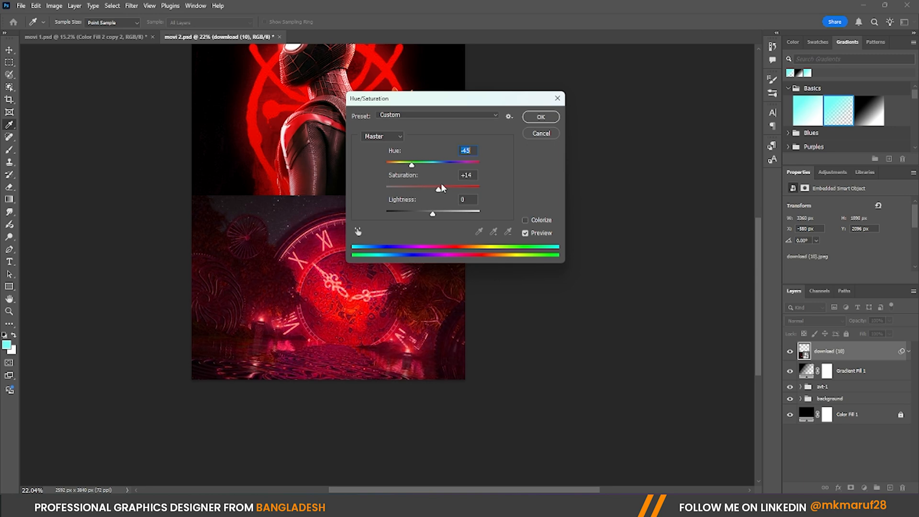
drag(445, 187, 445, 187)
click(540, 116)
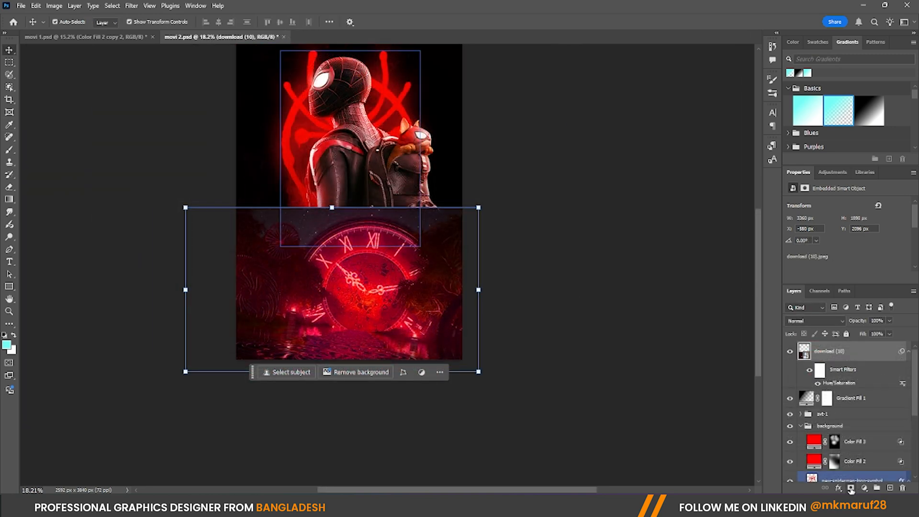
Add a layer mask to the clock image and brush black at 100% opacity along its upper edge to blend it into the figure
click(850, 487)
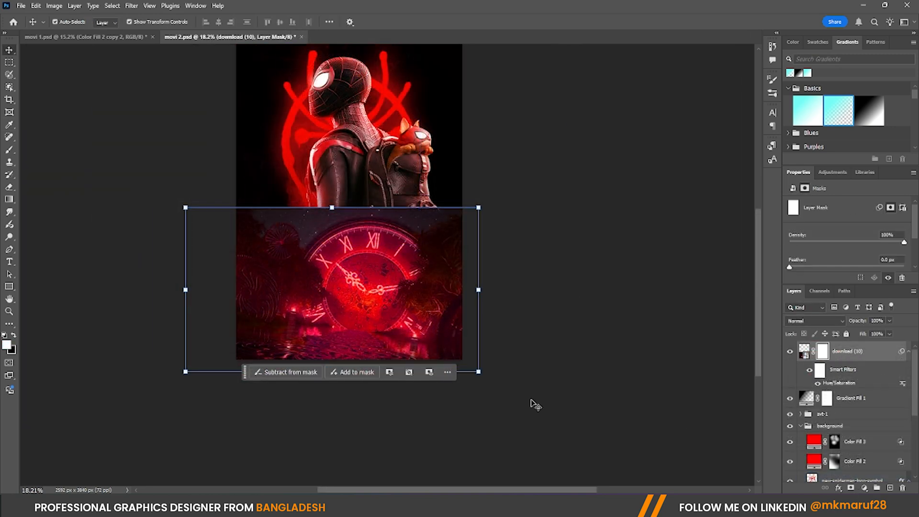
click(9, 149)
click(13, 336)
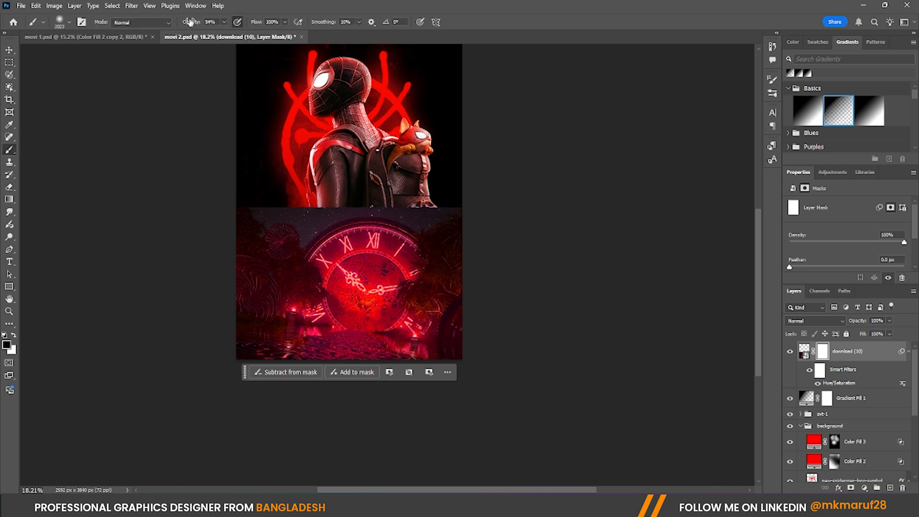
drag(188, 26, 205, 24)
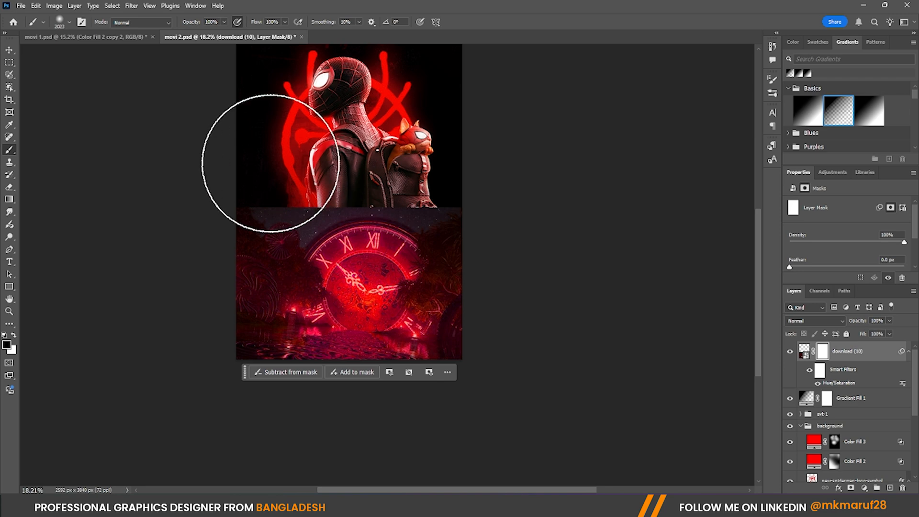
mouse_move(304, 163)
mouse_down()
mouse_move(302, 153)
mouse_move(486, 164)
mouse_move(460, 142)
mouse_up()
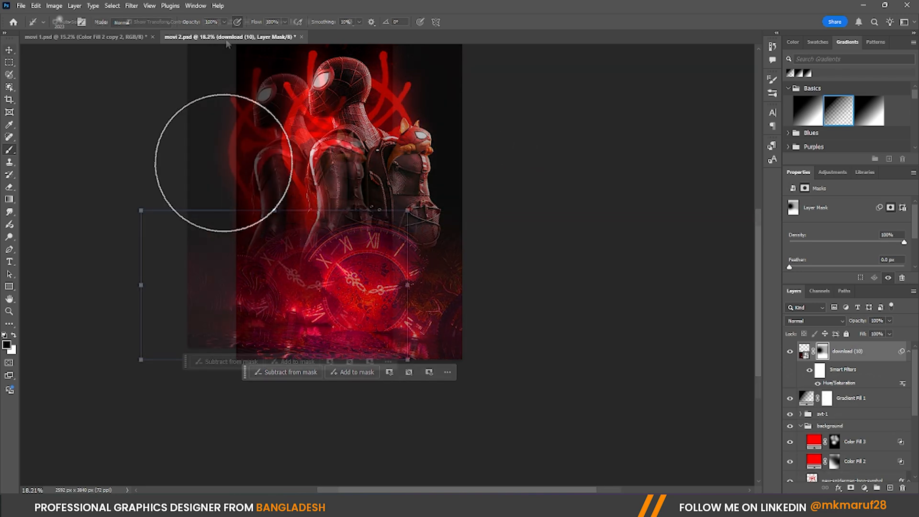
Enlarge the masked clock image to about 107% and shift it slightly down on the poster
key(ctrl+plus)
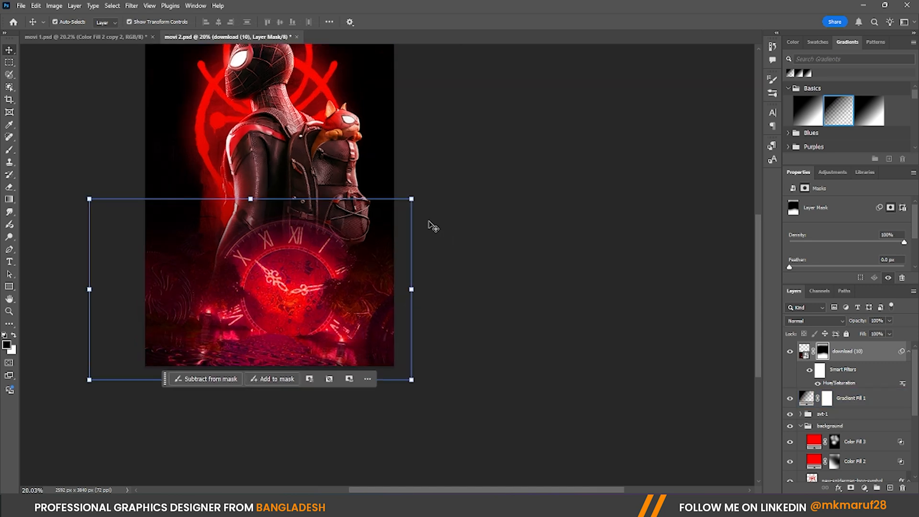
drag(410, 194, 434, 186)
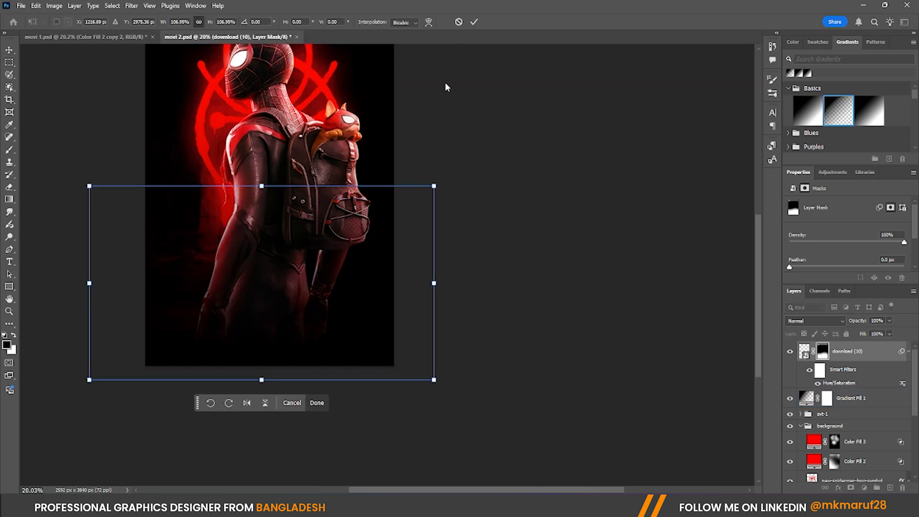
click(473, 23)
drag(249, 269, 254, 285)
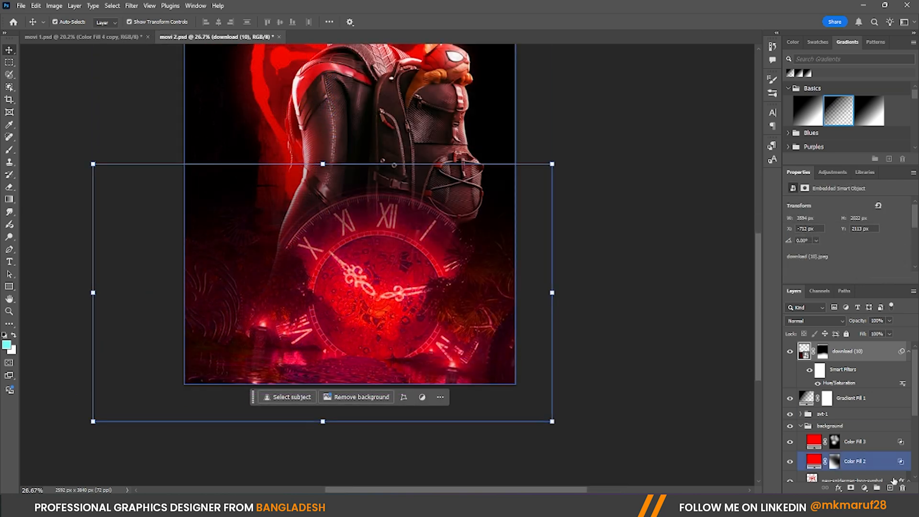
Add a pure red (ff0000) Solid Color fill layer above the clock image
click(864, 487)
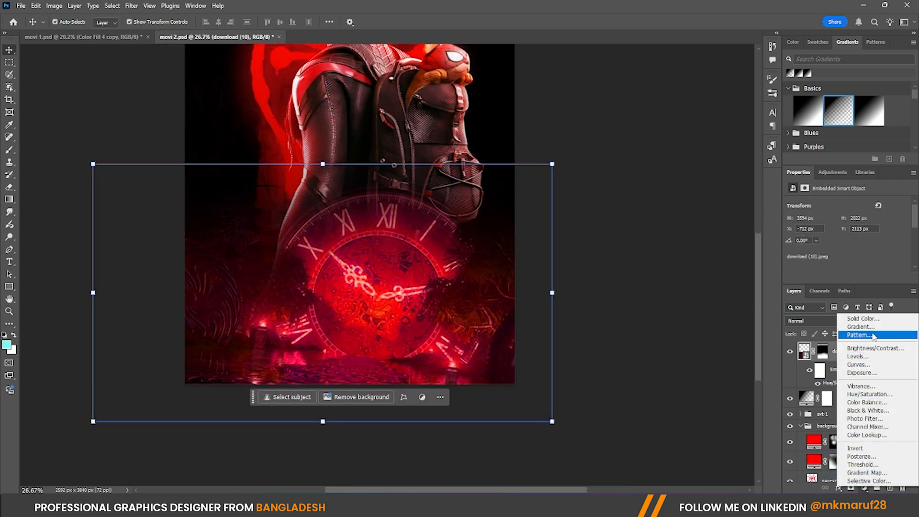
click(863, 318)
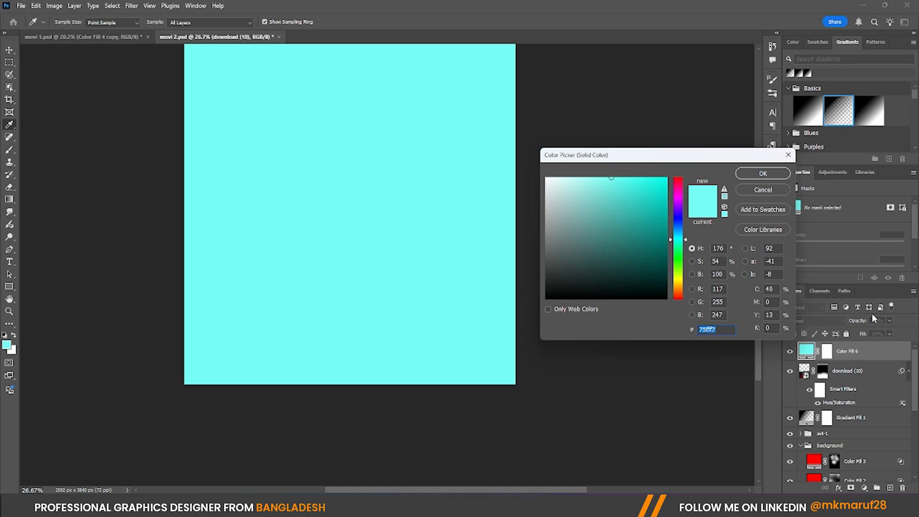
click(793, 42)
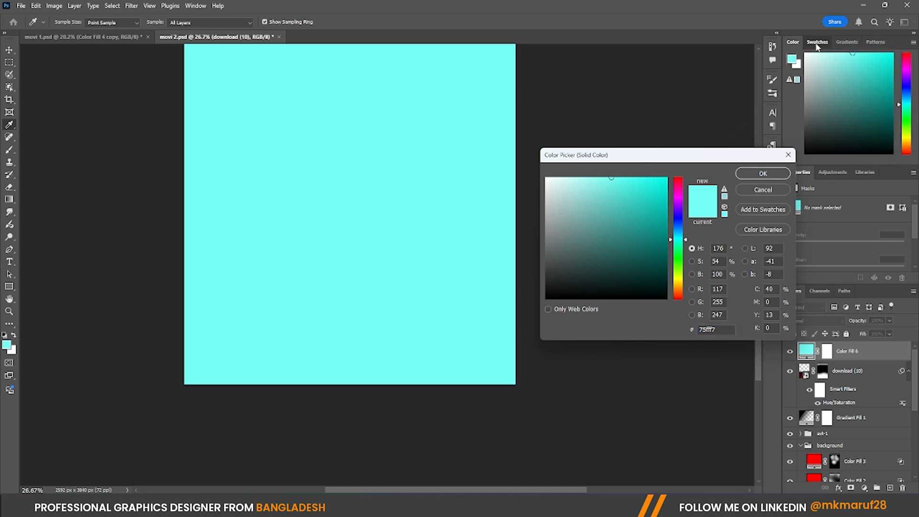
click(817, 42)
click(830, 73)
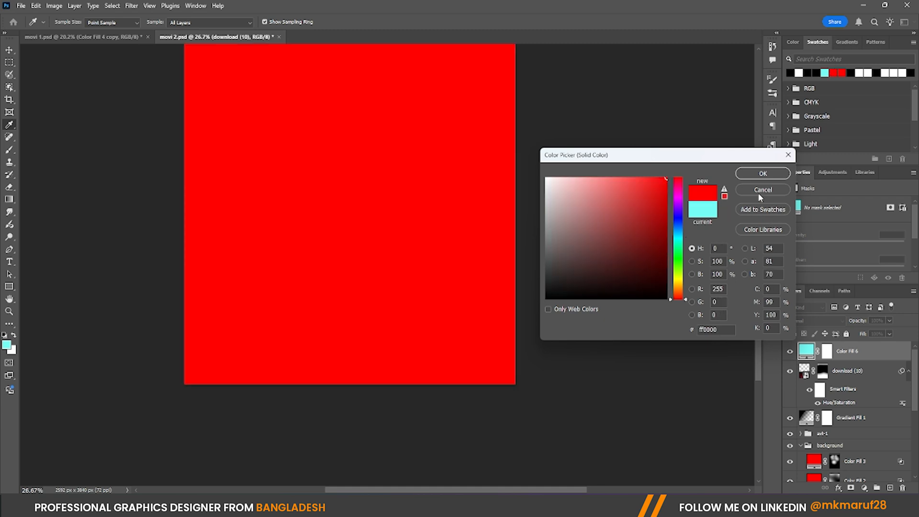
click(756, 174)
Blend the red fill in Soft Light mode and split its Blend If underlying black slider to about 75
click(804, 321)
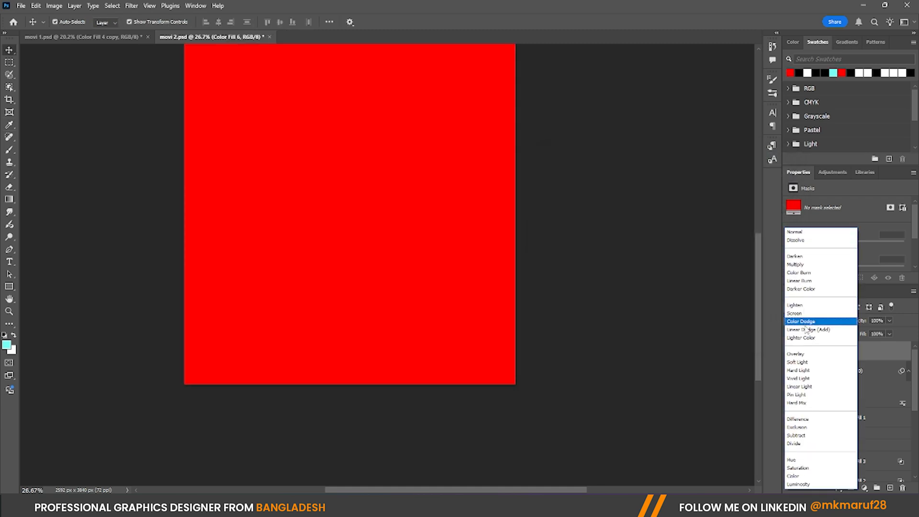
click(795, 362)
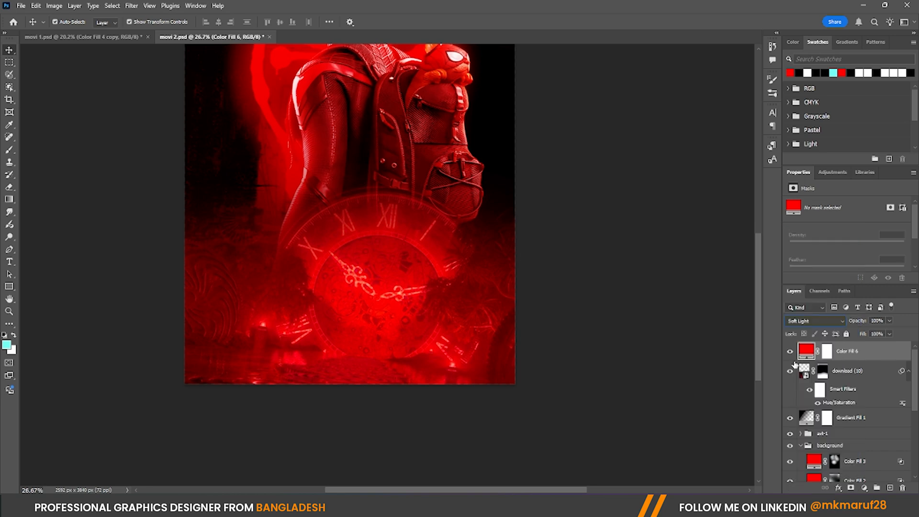
right_click(807, 352)
click(836, 210)
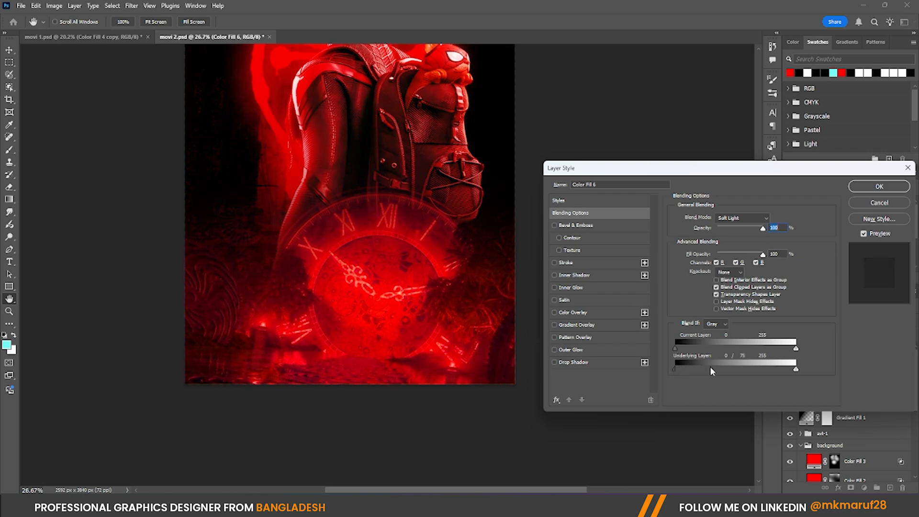
click(906, 186)
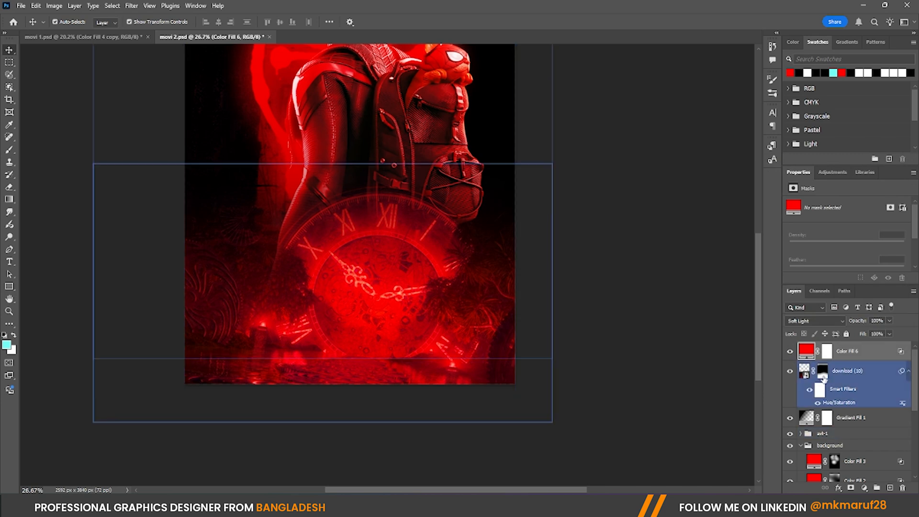
Invert the red fill's mask and brush white over the clock and lower poster area to reveal the tint only there
click(826, 352)
key(ctrl+i)
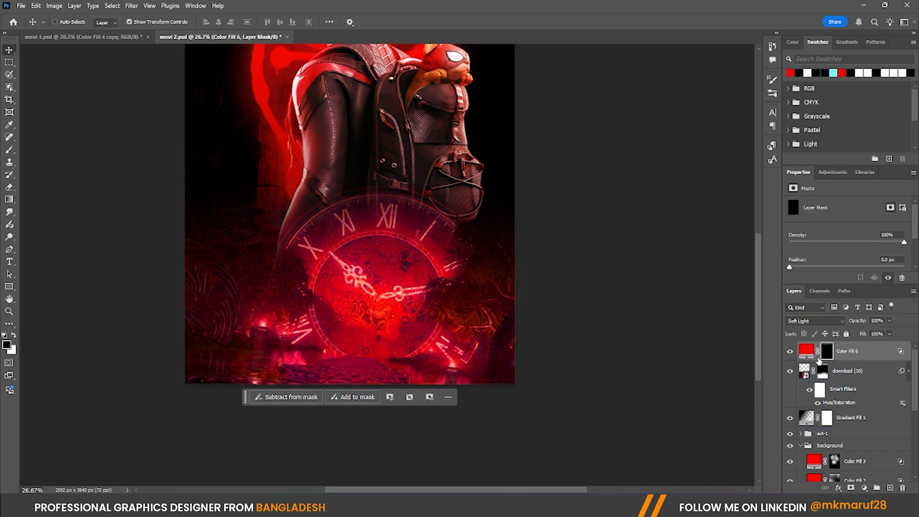
click(3, 152)
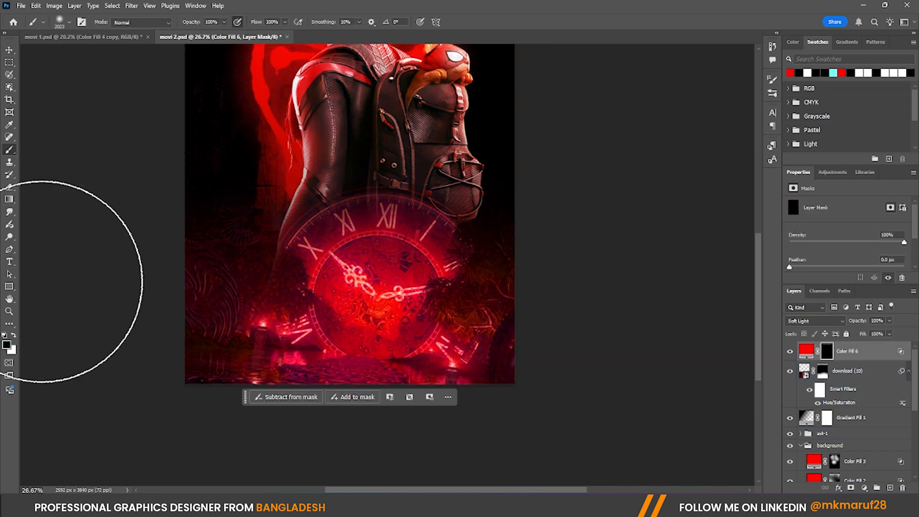
mouse_move(49, 327)
mouse_down()
mouse_move(412, 308)
mouse_move(203, 365)
mouse_move(437, 359)
mouse_up()
alt+drag(373, 261, 301, 261)
mouse_move(361, 230)
mouse_down()
mouse_move(424, 242)
mouse_move(458, 281)
mouse_up()
alt+scroll(458, 284, down, 6)
alt+scroll(448, 248, up, 2)
scroll(448, 248, down, 1)
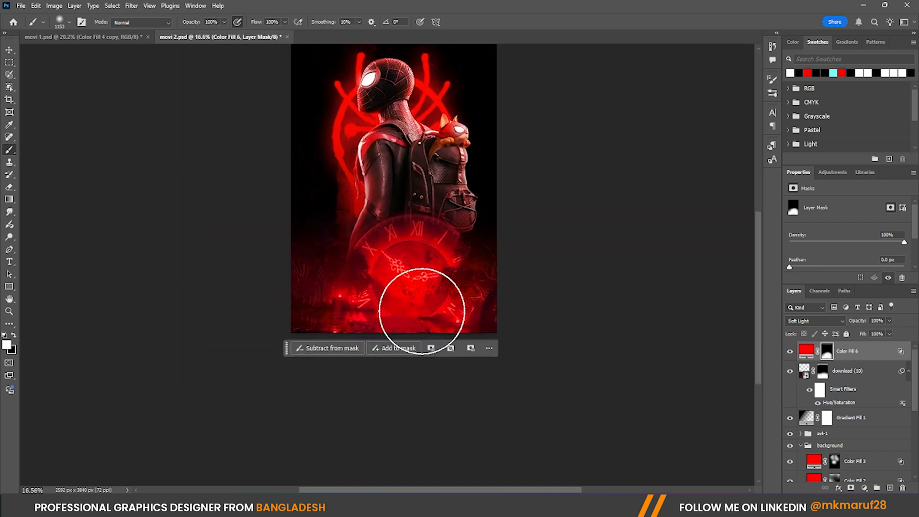
alt+scroll(420, 307, up, 1)
click(8, 51)
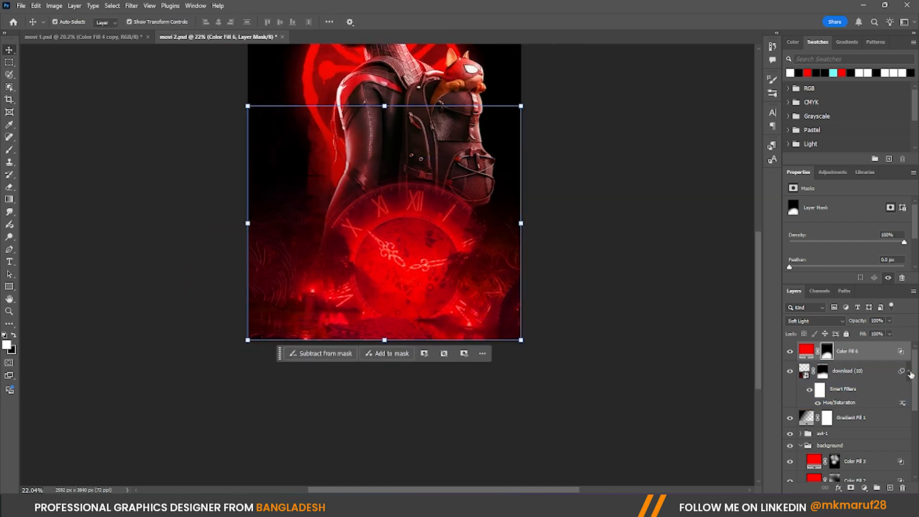
Add a second pure red (ff0000) Solid Color fill layer above the Color Fill 6 layer
click(856, 358)
click(864, 488)
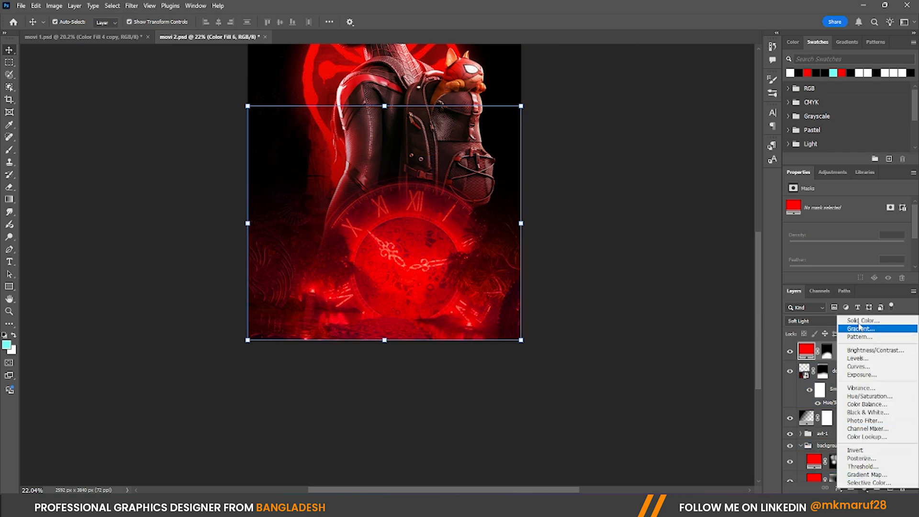
click(861, 320)
click(806, 74)
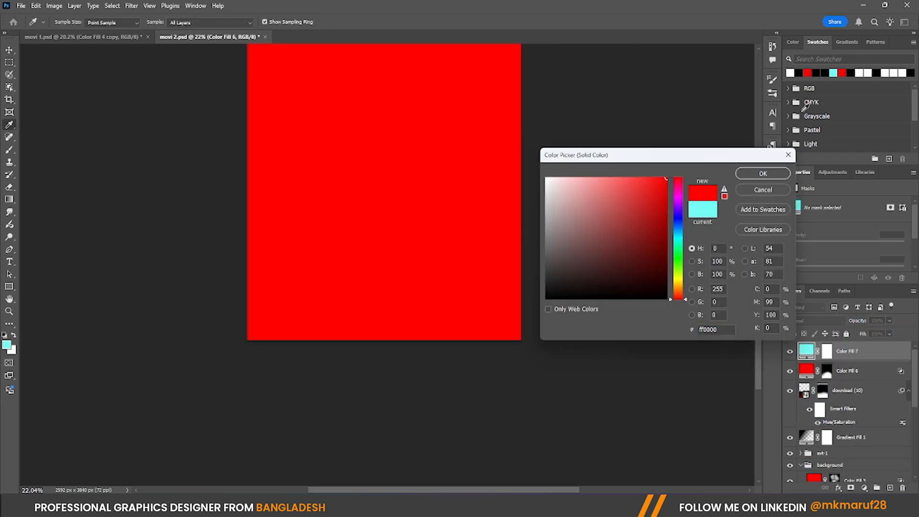
click(763, 174)
Blend the second red fill in Screen mode and split its Blend If underlying black slider to about 60
click(800, 317)
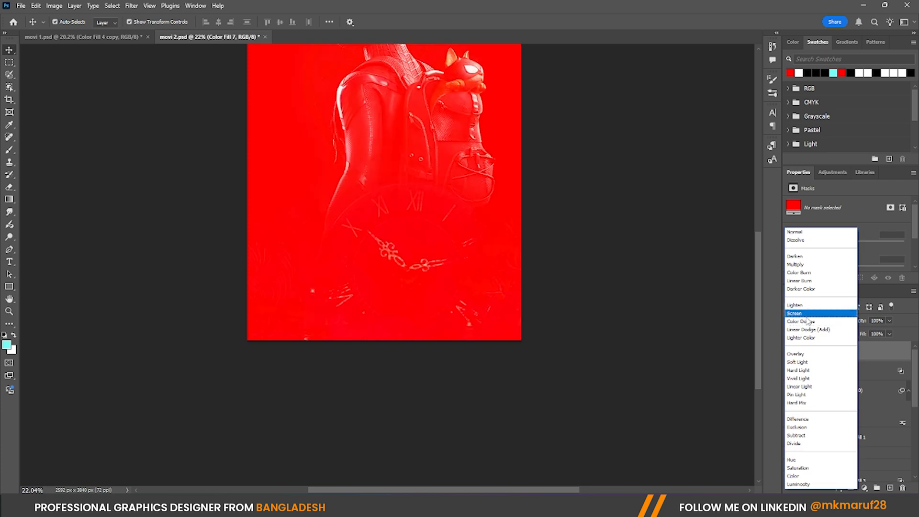
click(808, 316)
right_click(807, 347)
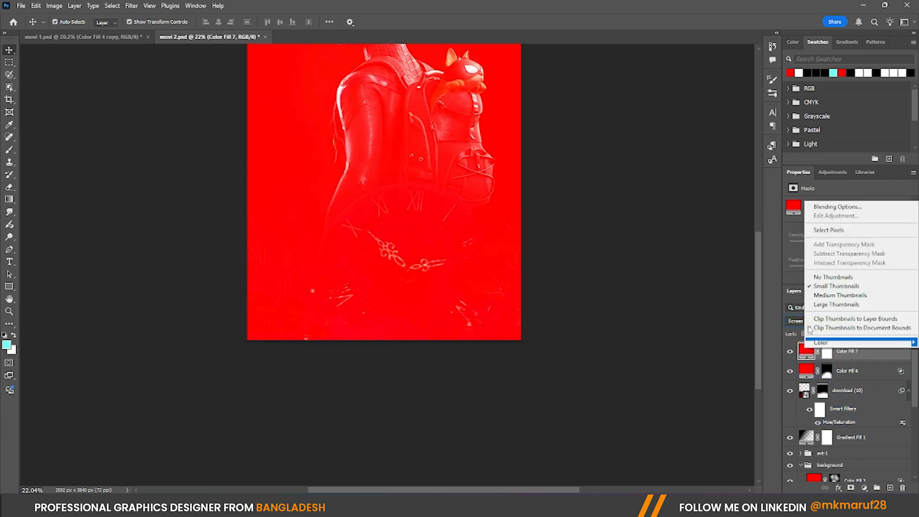
click(827, 208)
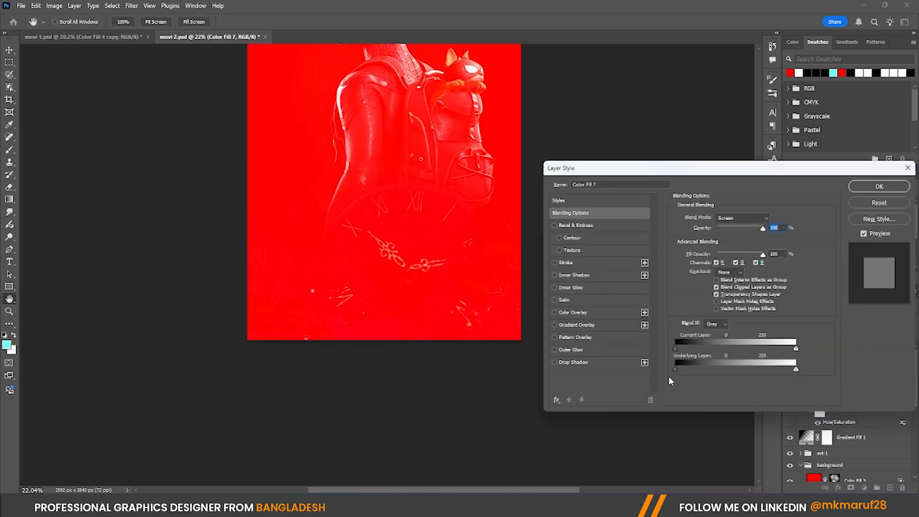
drag(675, 372, 704, 371)
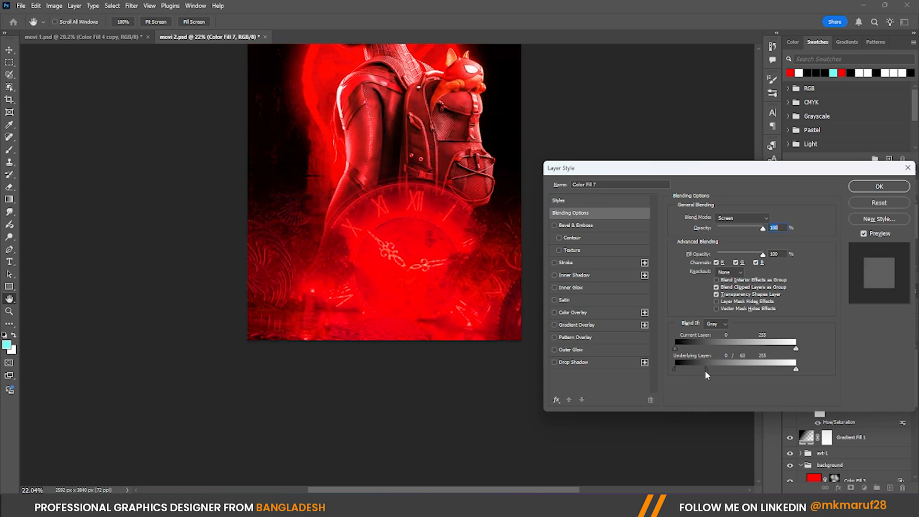
click(902, 190)
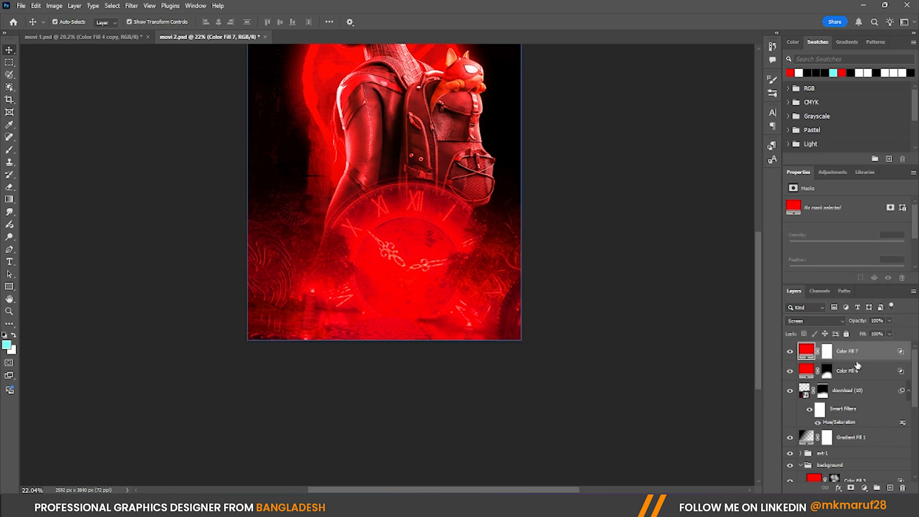
Invert the second red fill's mask and brush white over the clock and lower poster area to reveal the glow there
click(826, 352)
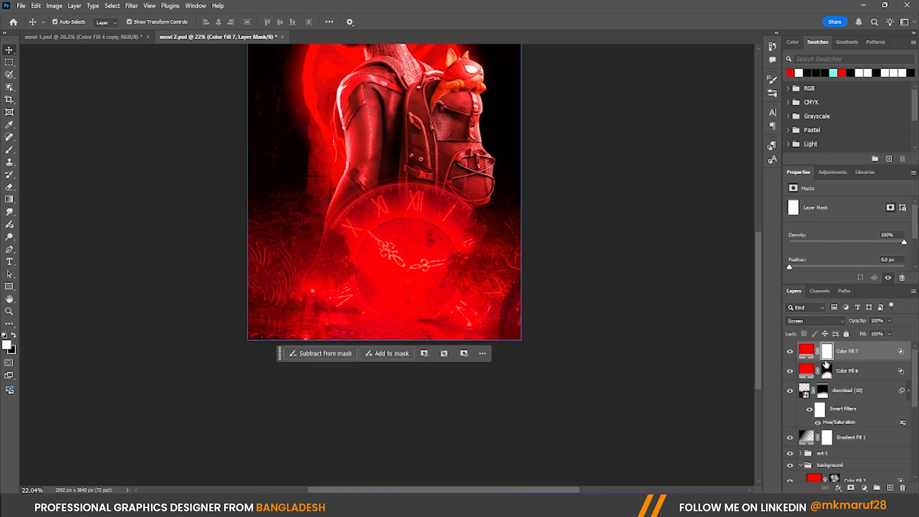
key(ctrl+i)
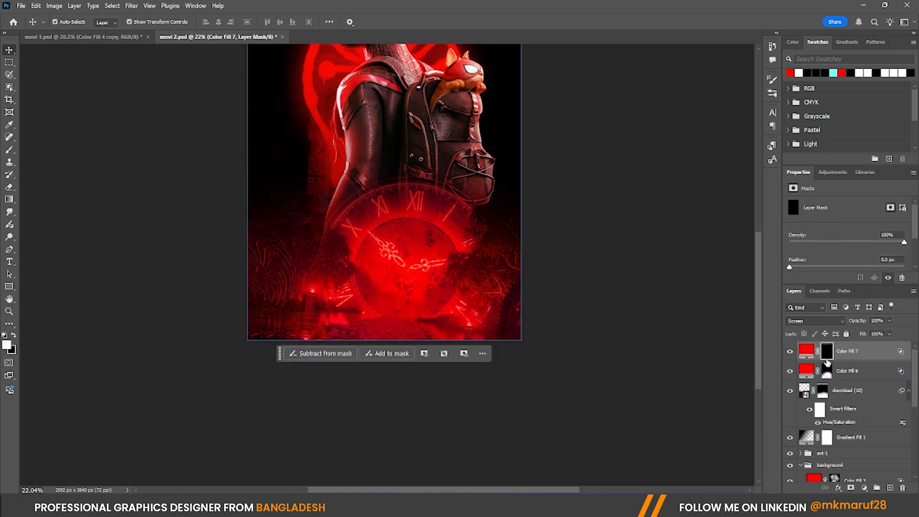
key(b)
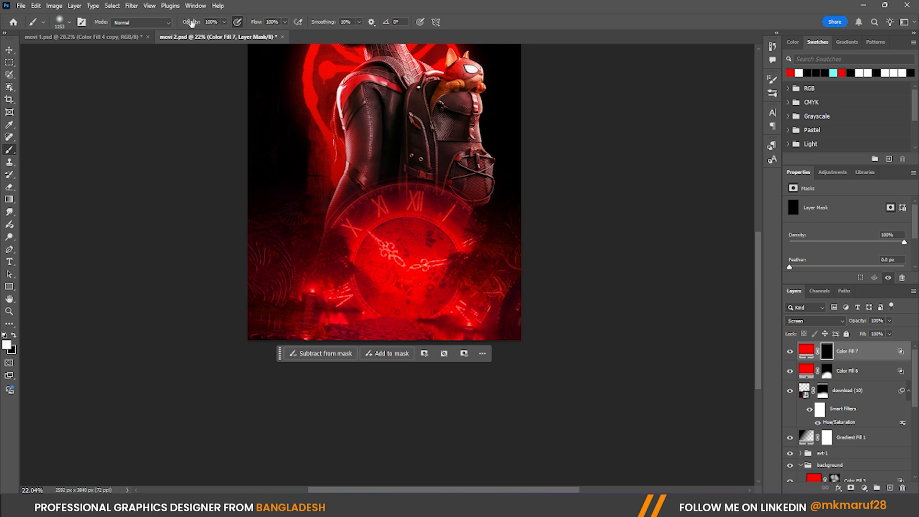
drag(170, 23, 171, 23)
scroll(302, 177, up, 2)
click(361, 240)
mouse_move(427, 223)
mouse_down()
mouse_move(415, 227)
mouse_move(395, 211)
mouse_up()
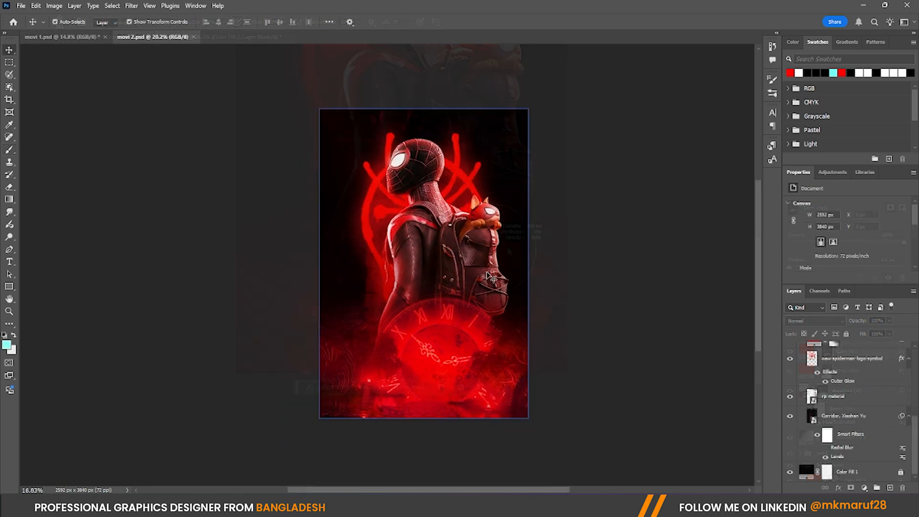
Place the Dr_Octopus image from the movie poster folder into the movi 2 poster
scroll(466, 420, up, 4)
scroll(416, 364, down, 2)
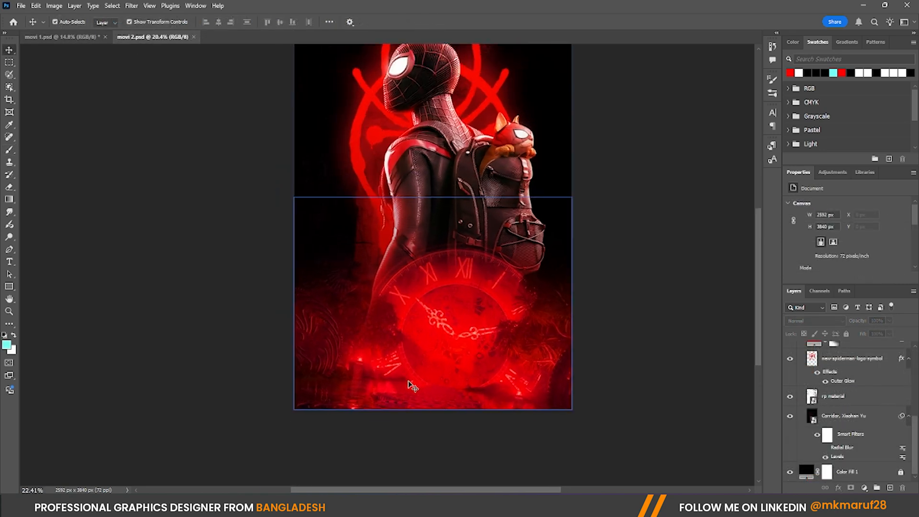
scroll(410, 382, up, 3)
mouse_move(418, 506)
click(418, 456)
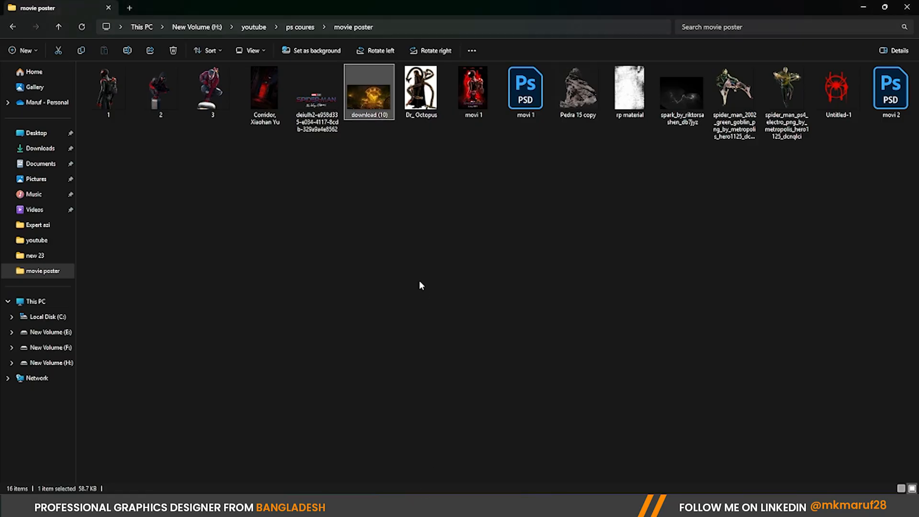
click(421, 91)
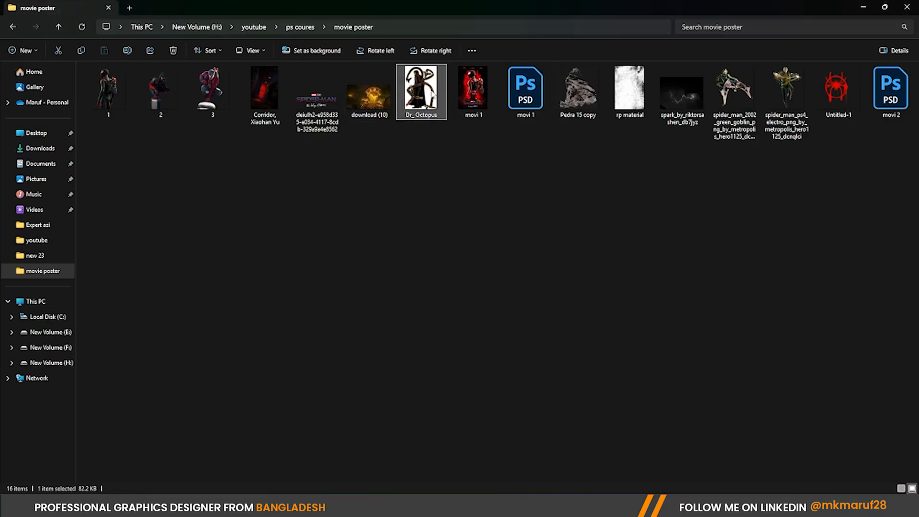
drag(433, 94, 414, 321)
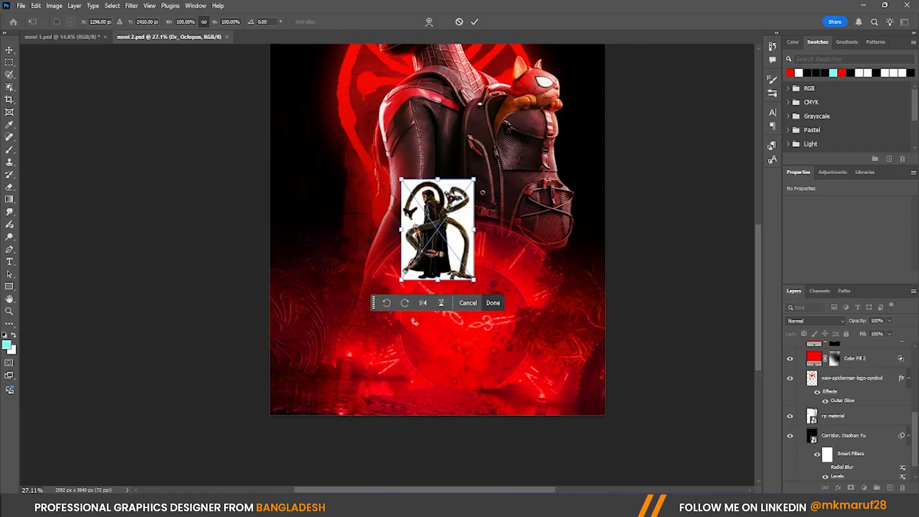
Scale the Dr_Octopus image to about 115% and position it slightly tilted on the water, overlapping the clock's lower-left edge
mouse_move(474, 283)
mouse_down()
mouse_move(510, 321)
mouse_move(545, 392)
mouse_move(513, 337)
mouse_move(507, 305)
mouse_move(484, 294)
mouse_up()
drag(458, 199, 405, 319)
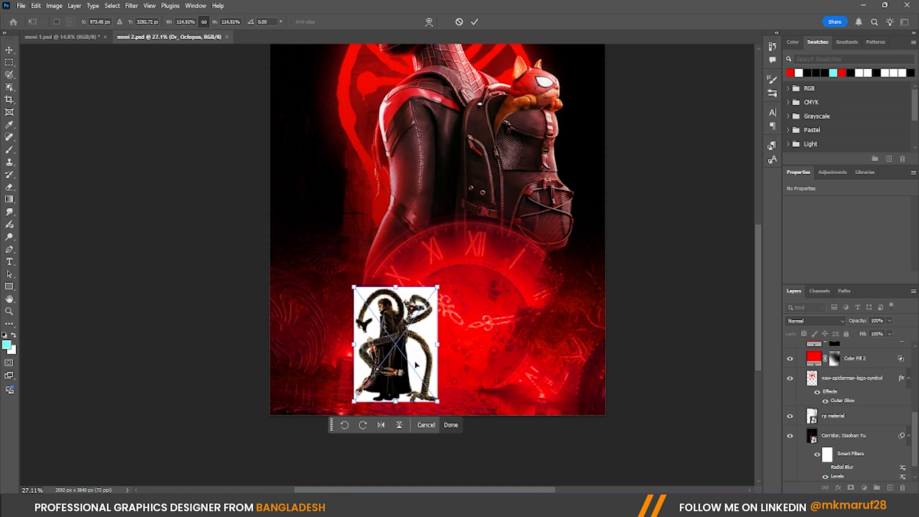
scroll(411, 354, up, 6)
scroll(426, 287, down, 4)
scroll(426, 280, up, 2)
drag(463, 183, 453, 186)
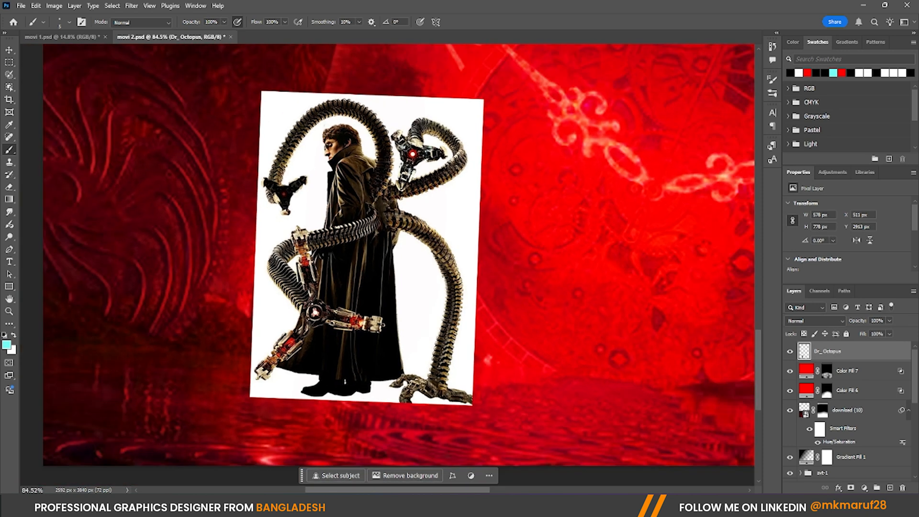
Remove the white background around Dr_Octopus and between his tentacles with the Magic Eraser at tolerance 32
scroll(339, 226, up, 2)
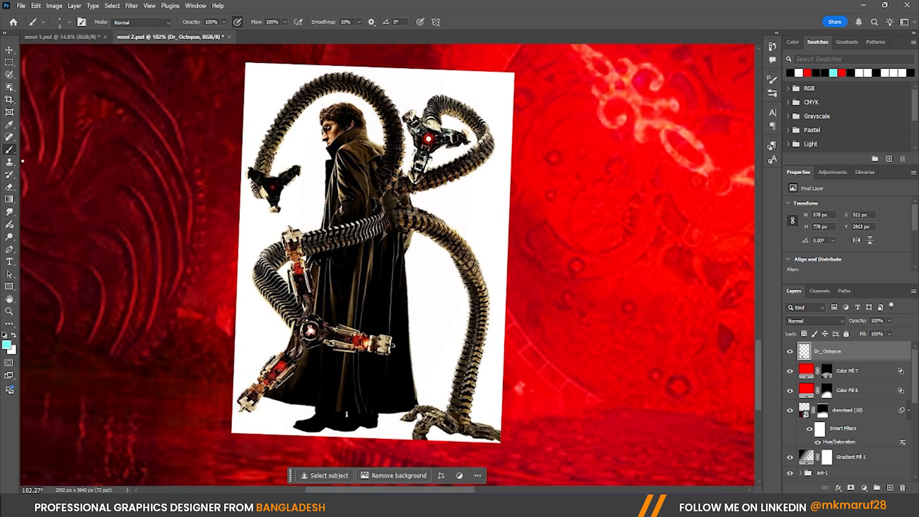
click(9, 187)
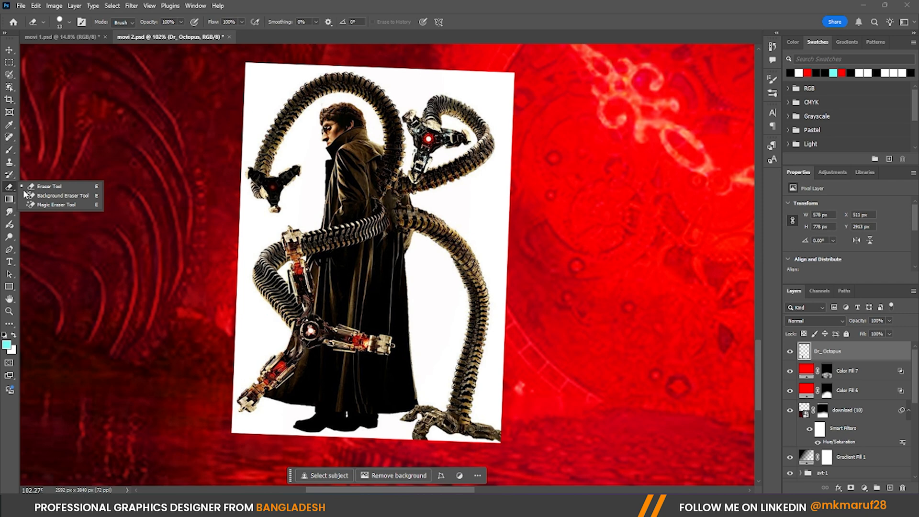
click(53, 204)
scroll(319, 191, up, 2)
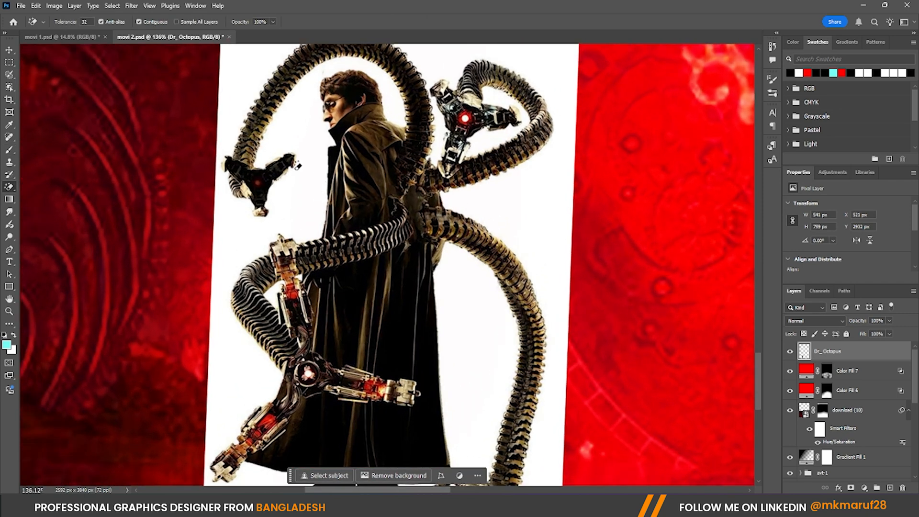
click(300, 177)
click(458, 313)
click(484, 130)
scroll(486, 109, down, 2)
scroll(338, 232, up, 5)
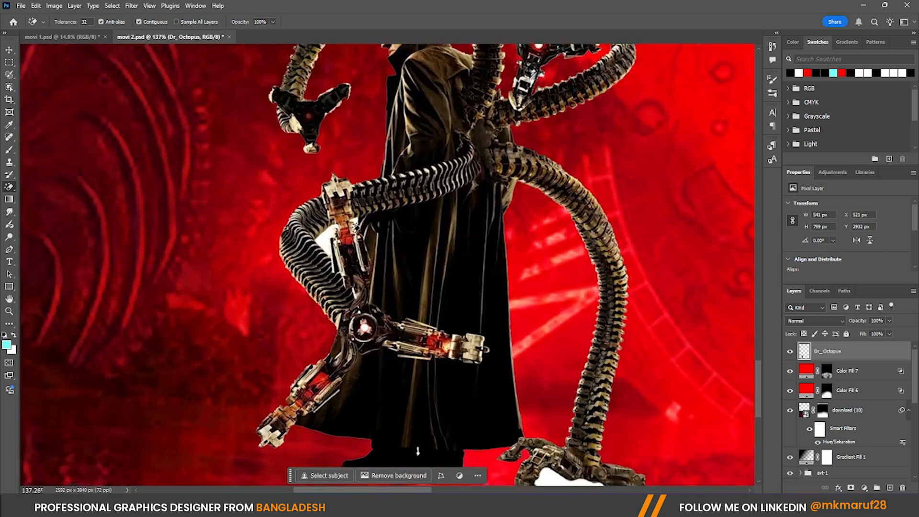
scroll(355, 213, down, 4)
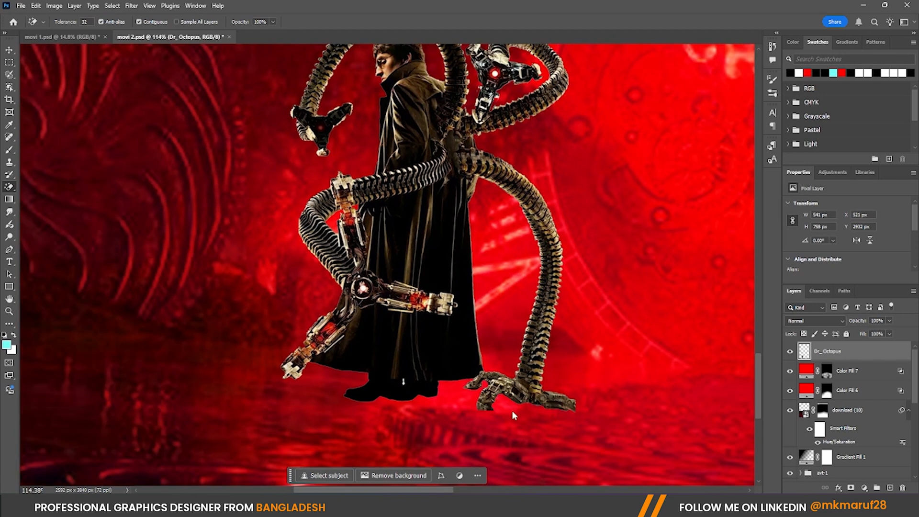
Shift the cut-out Dr_Octopus figure 23 px horizontally toward the clock
scroll(364, 343, down, 3)
scroll(474, 189, up, 6)
scroll(473, 189, down, 6)
key(v)
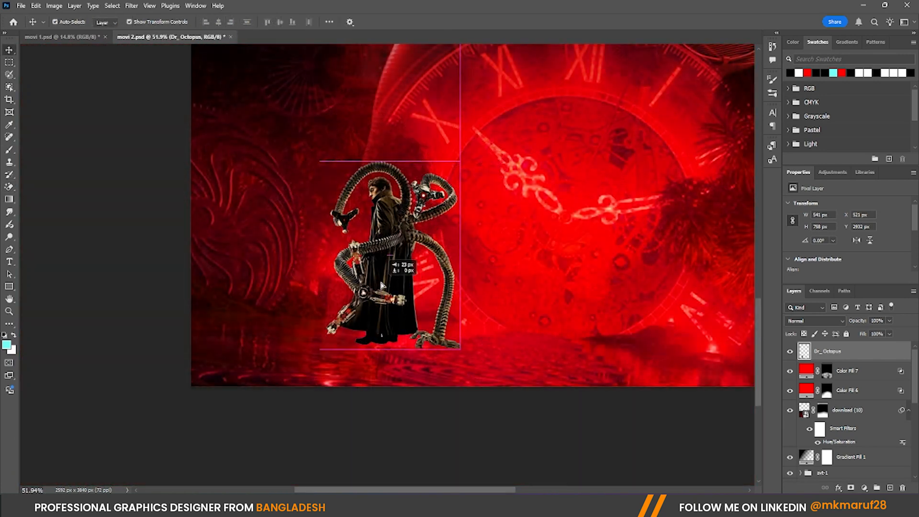
scroll(383, 261, down, 2)
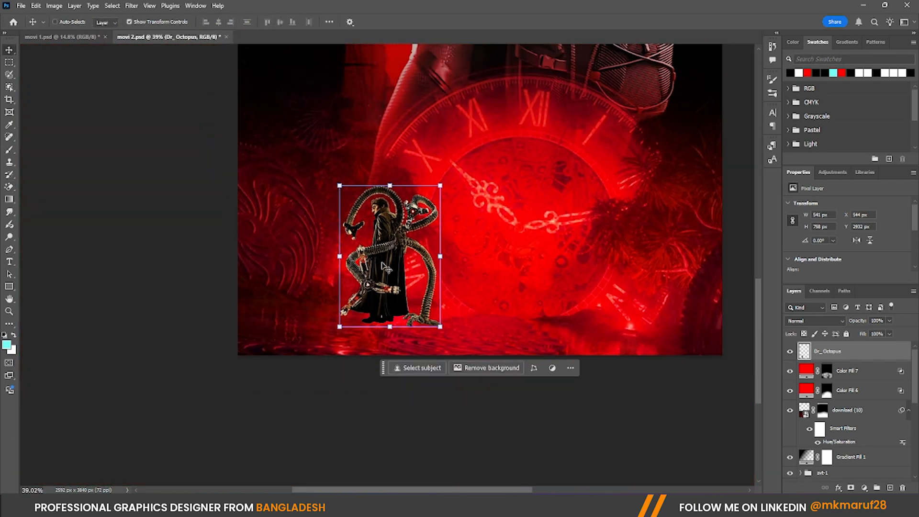
Duplicate the Dr_Octopus layer and darken the lower copy to a black silhouette with a Hue/Saturation adjustment
key(ctrl+j)
click(54, 6)
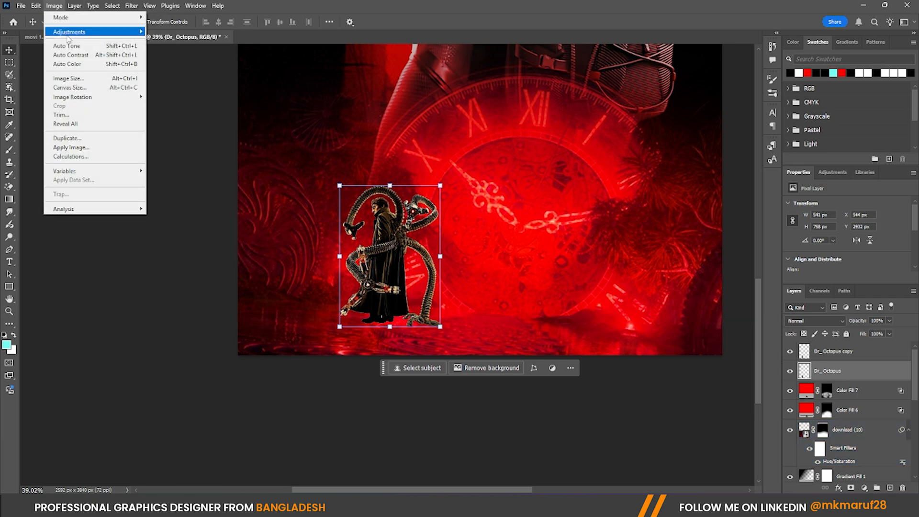
mouse_move(72, 32)
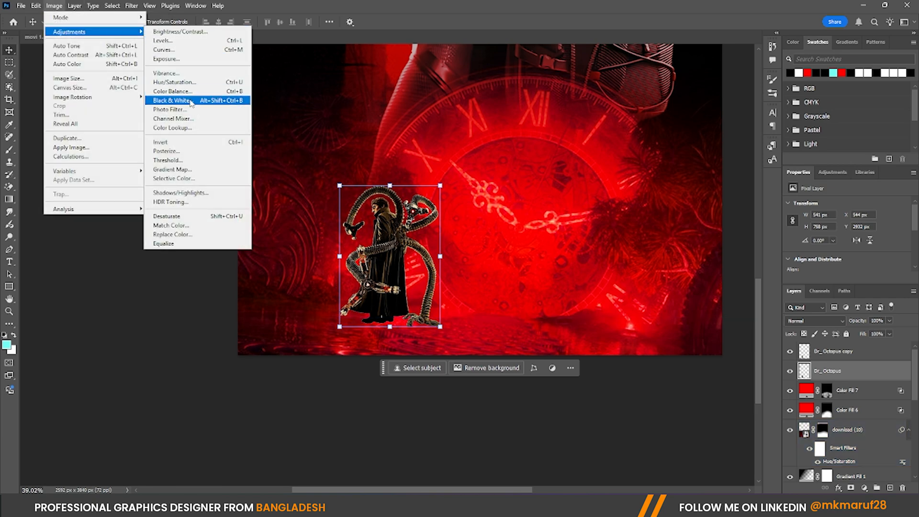
click(199, 82)
drag(424, 216, 326, 220)
click(540, 117)
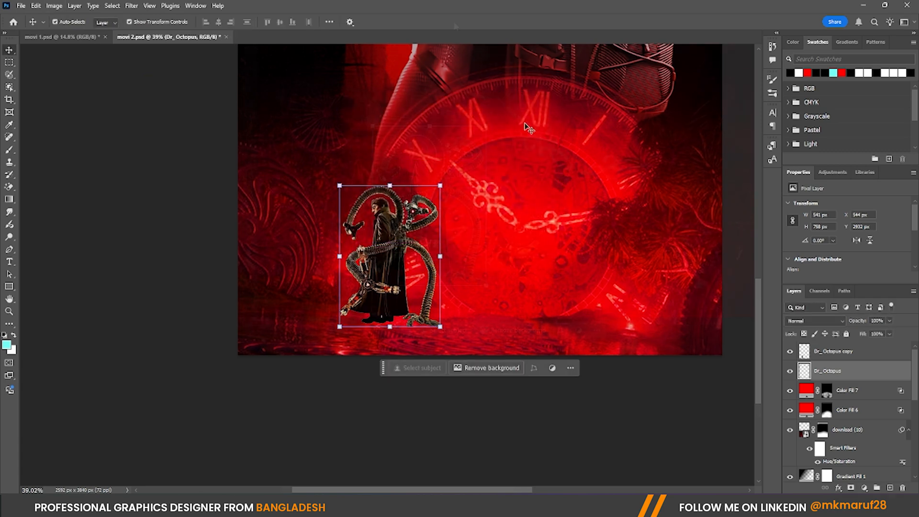
Flip the black silhouette vertically and horizontally with Free Transform and move it beneath the figure's feet
key(ctrl+t)
right_click(440, 153)
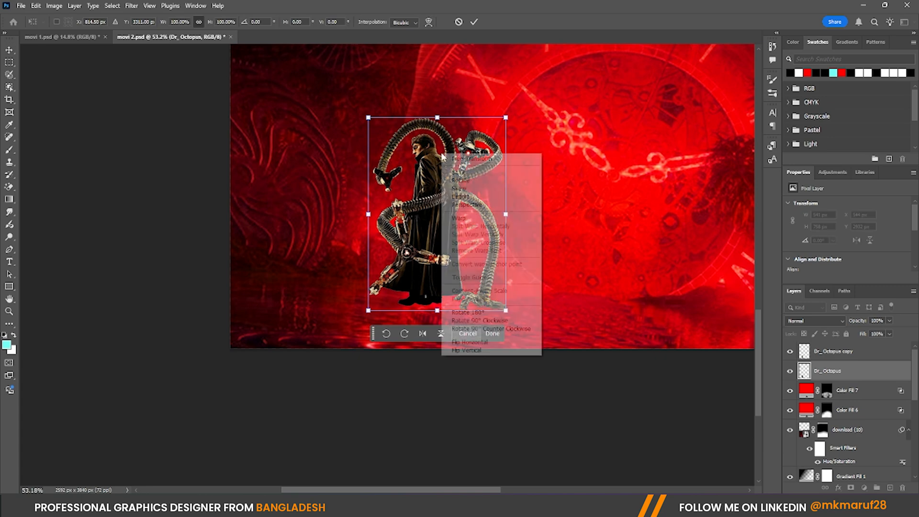
click(467, 351)
drag(439, 122, 441, 305)
right_click(429, 336)
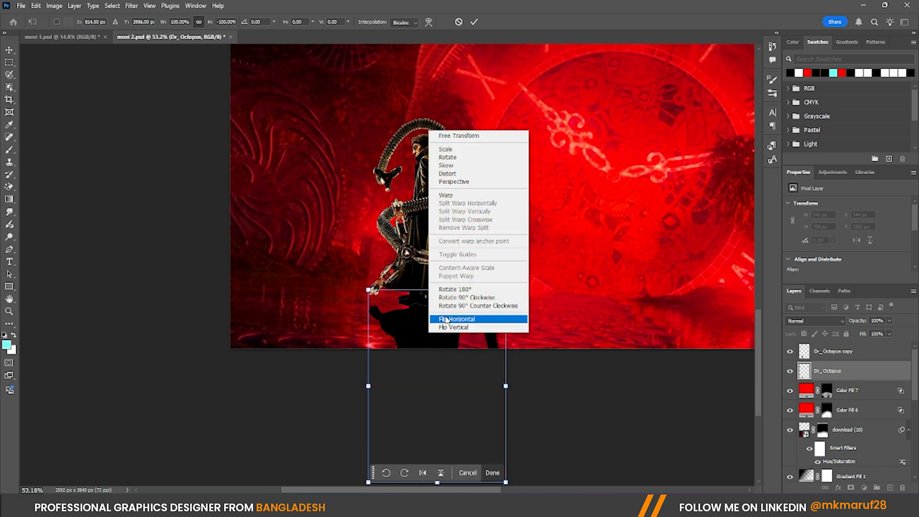
click(445, 328)
Distort the flipped silhouette's two lower corners so it lies across the water as a slanted cast shadow
scroll(445, 317, down, 3)
scroll(429, 263, up, 3)
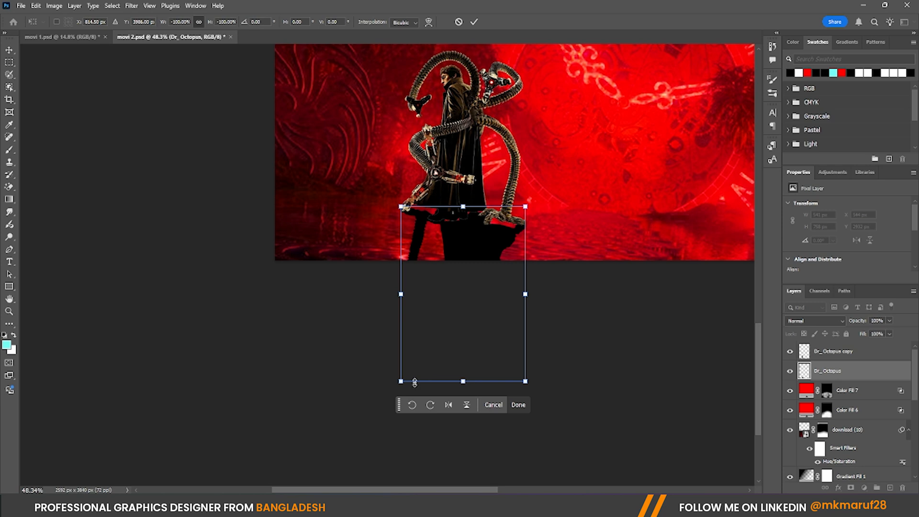
drag(402, 383, 296, 245)
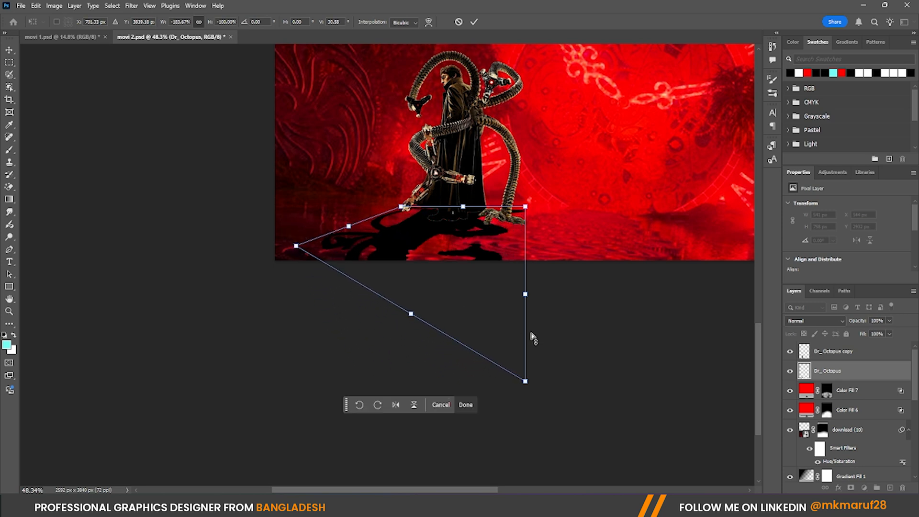
drag(525, 381, 440, 301)
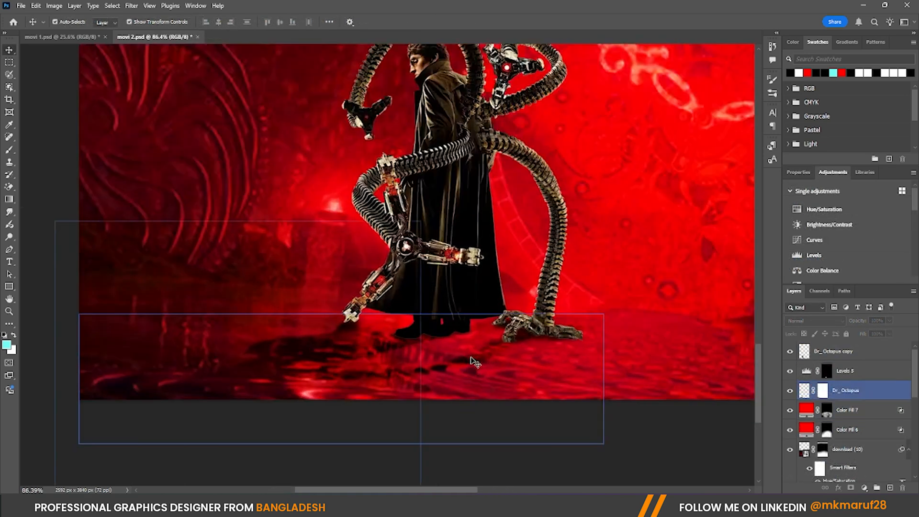
Examine the Levels 5 adjustment and its mask, comparing the feet area with Levels 5 and the Dr_Octopus copy hidden and shown
scroll(474, 375, up, 3)
click(849, 371)
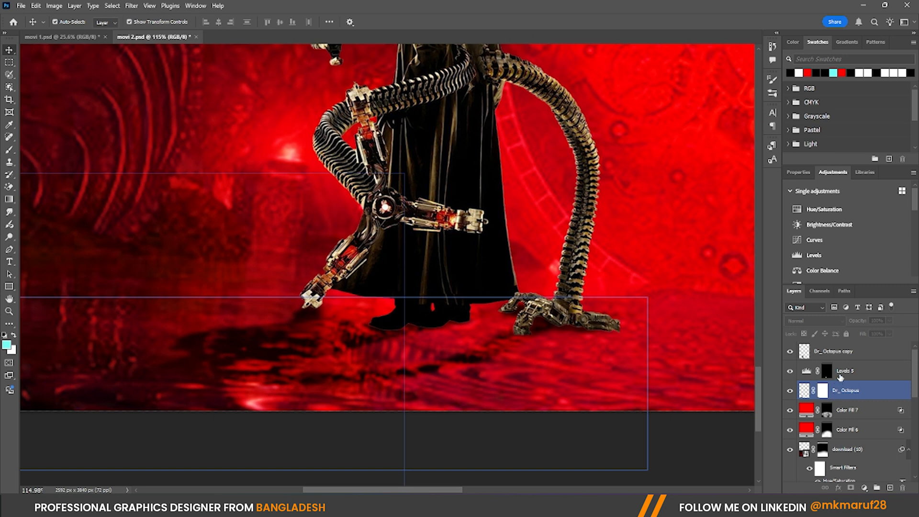
click(826, 371)
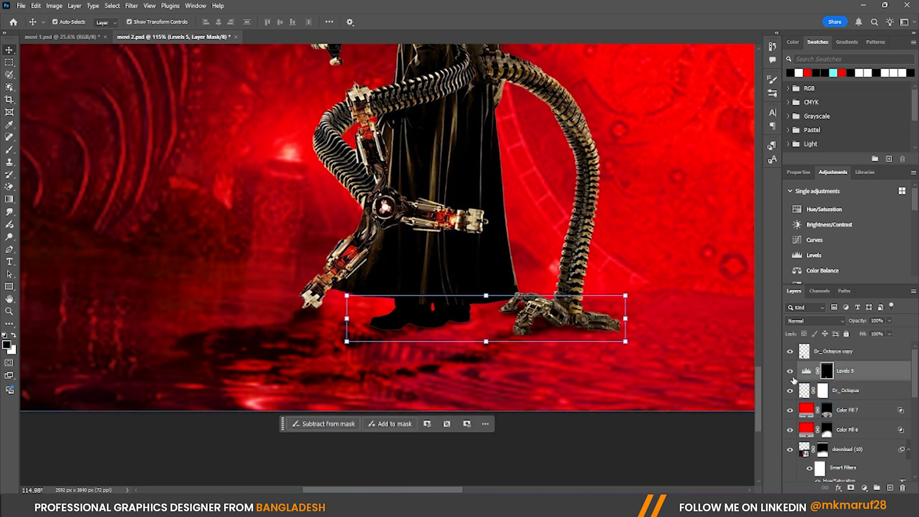
click(806, 370)
scroll(387, 268, down, 4)
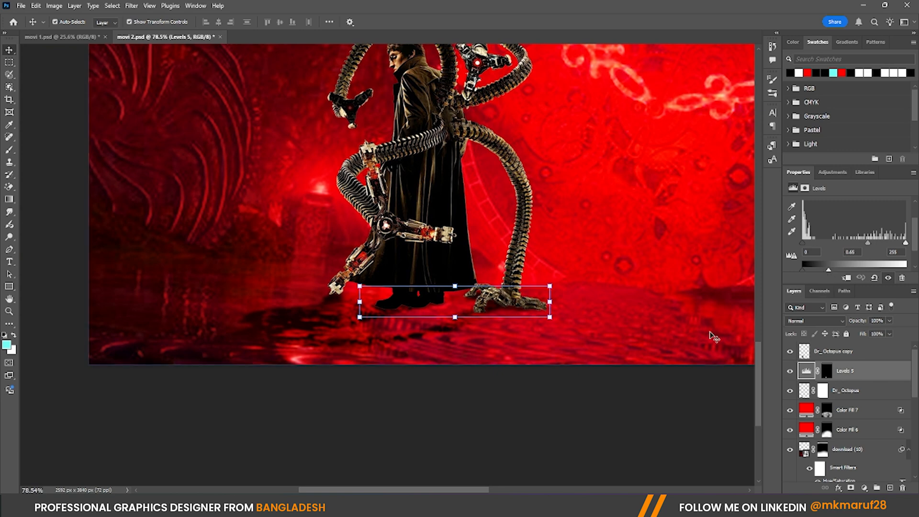
scroll(472, 320, up, 5)
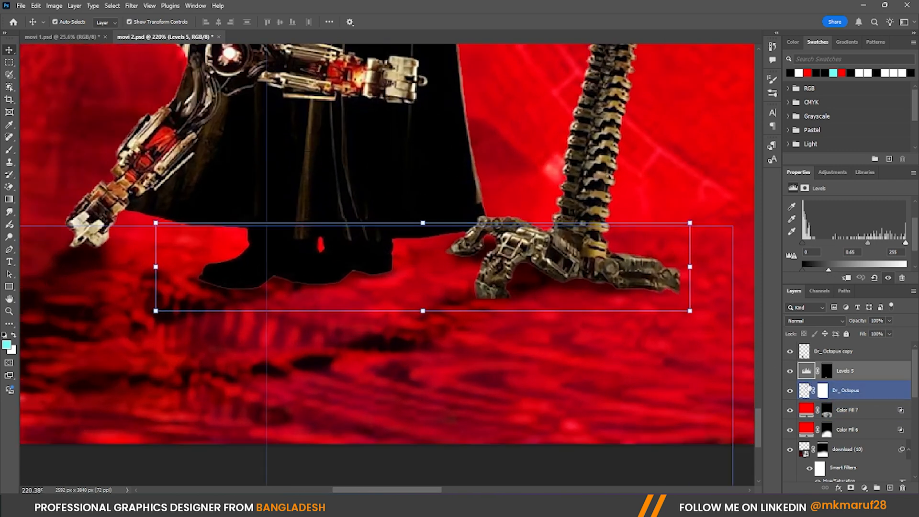
click(789, 371)
click(789, 370)
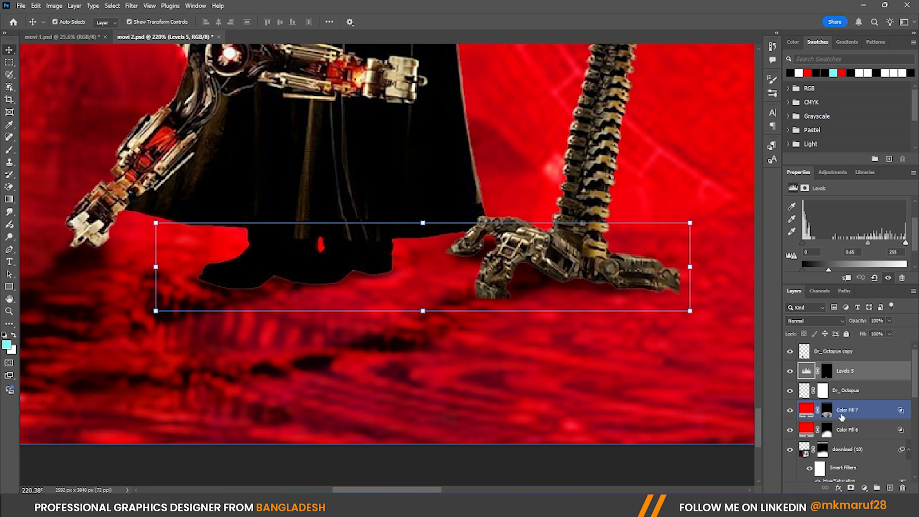
click(789, 352)
click(789, 352)
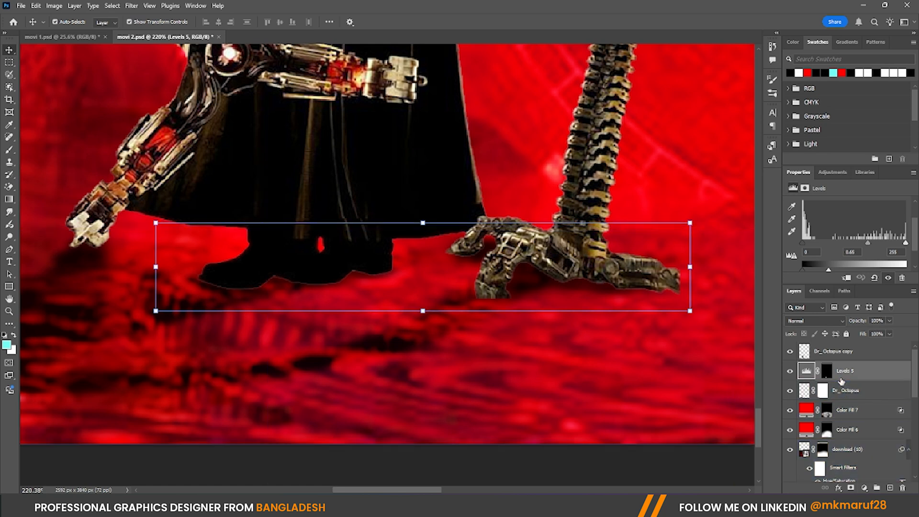
Duplicate Levels 5 above the Dr_Octopus copy layer and brush black at 100% opacity on its mask to clear the darkening over the feet and claw
drag(844, 374, 824, 355)
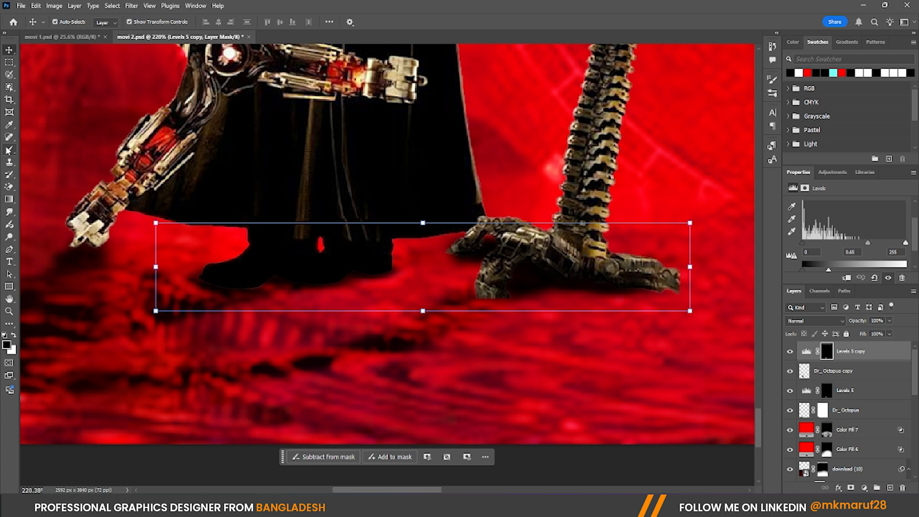
key(b)
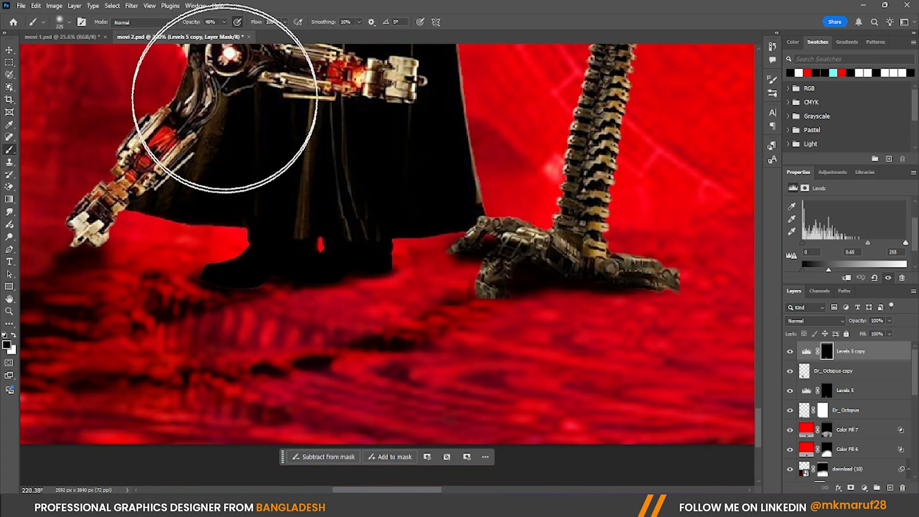
drag(550, 345, 605, 232)
scroll(662, 213, down, 3)
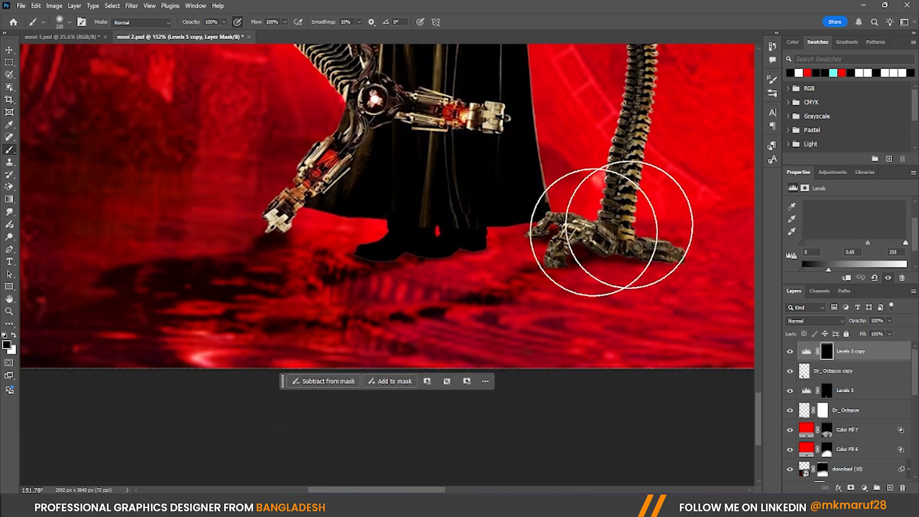
scroll(631, 249, up, 6)
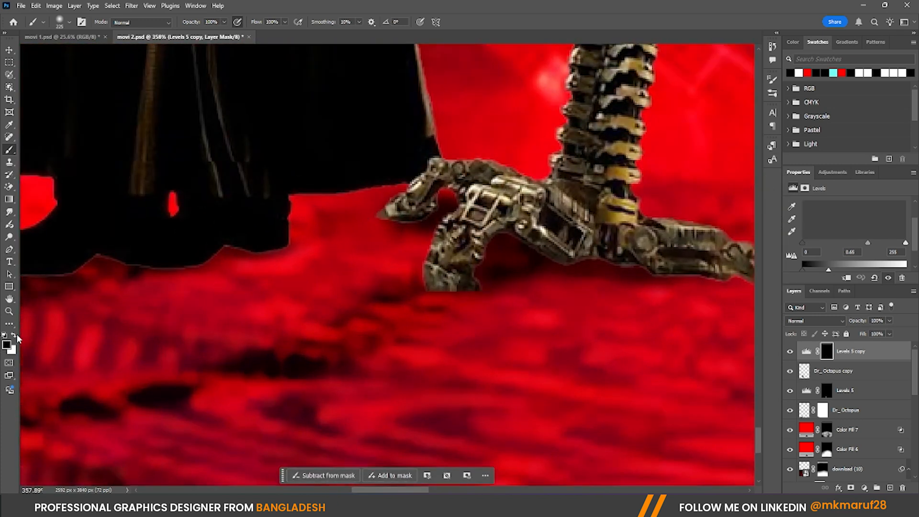
Brush white at 66% opacity on the Levels 5 copy mask over the lower claw and clip the adjustment to the Dr_Octopus copy layer
mouse_move(257, 213)
mouse_down()
mouse_move(276, 213)
mouse_move(166, 215)
mouse_up()
scroll(513, 241, down, 5)
scroll(582, 266, up, 6)
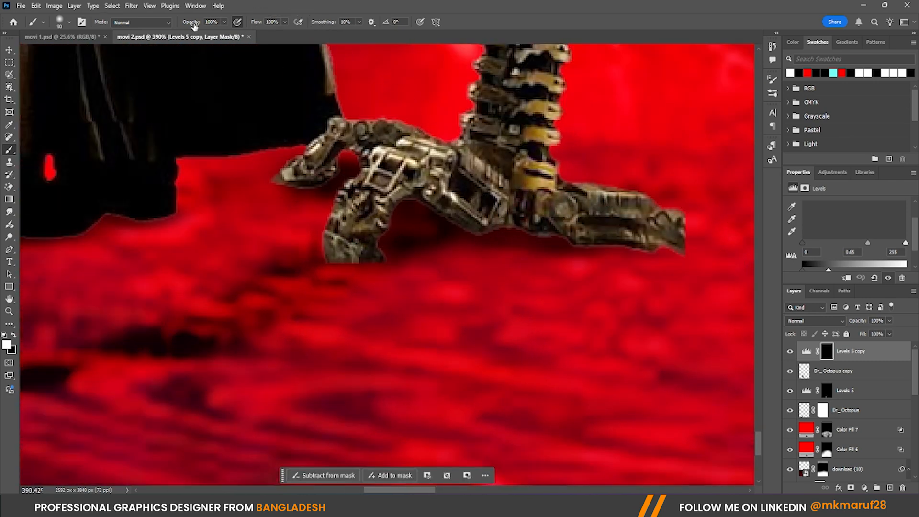
drag(625, 267, 417, 255)
right_click(847, 352)
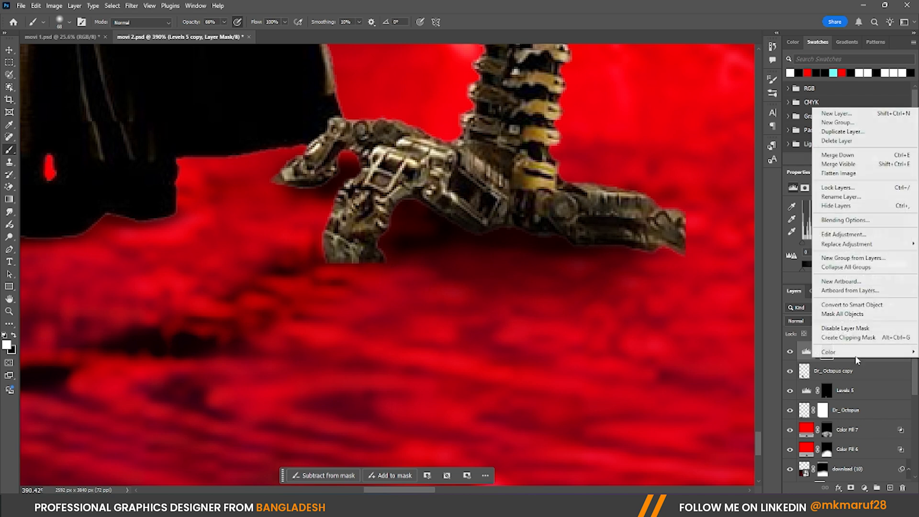
click(837, 339)
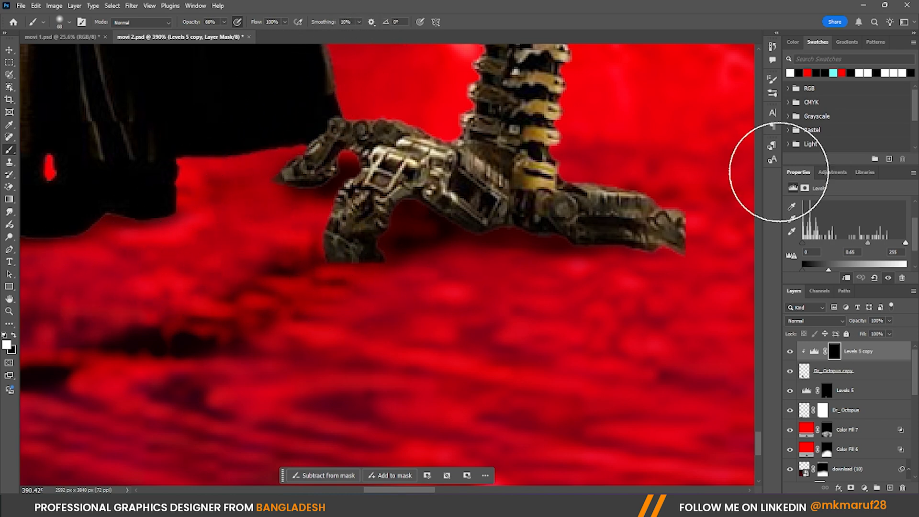
Brush white at 66% opacity on the clipped Levels 5 copy mask to shade the other claw's tip beside the coat
scroll(770, 178, down, 3)
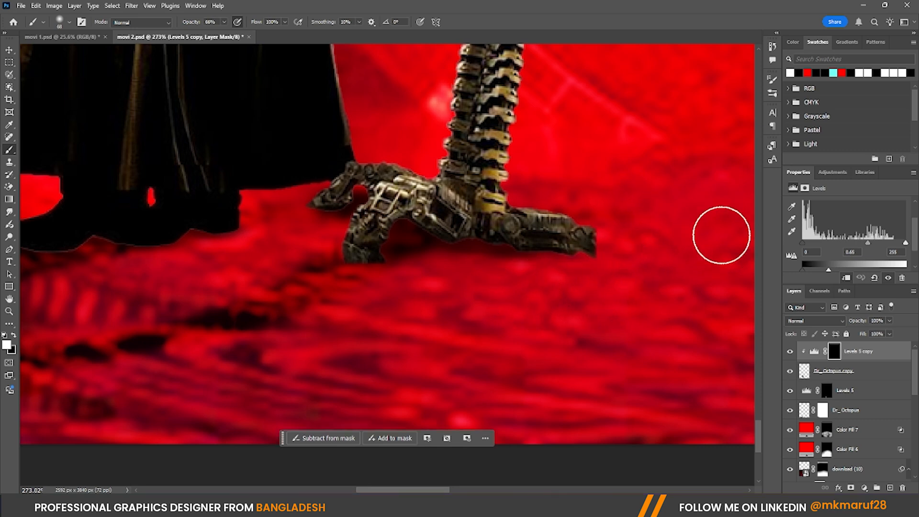
scroll(386, 242, down, 3)
scroll(421, 242, up, 4)
drag(370, 215, 336, 192)
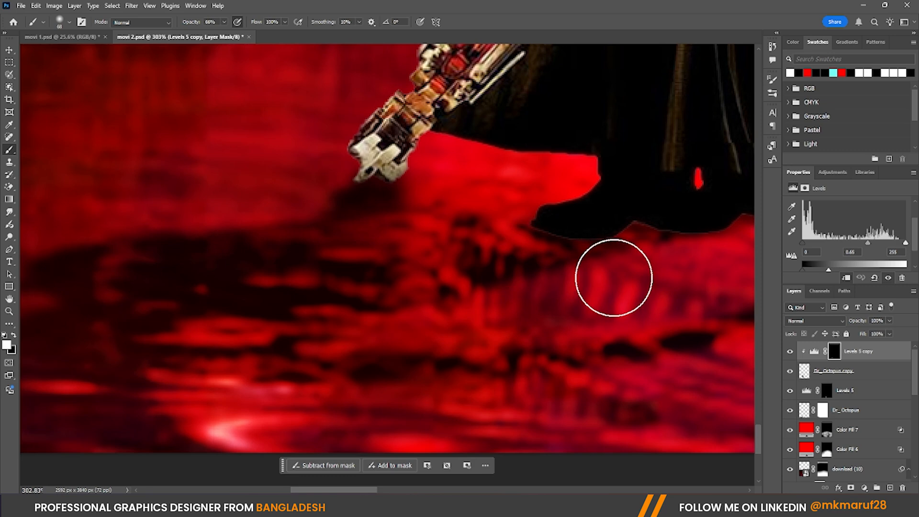
scroll(550, 255, down, 3)
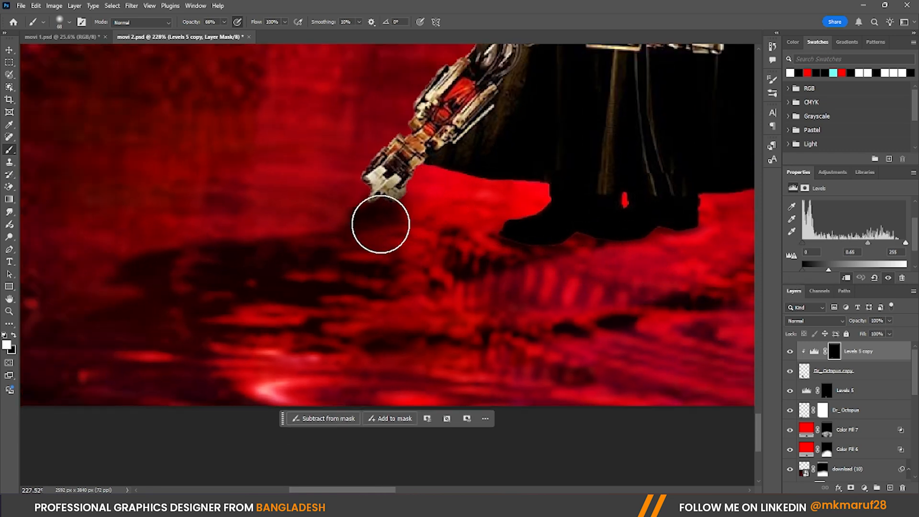
scroll(286, 244, down, 10)
scroll(472, 240, up, 15)
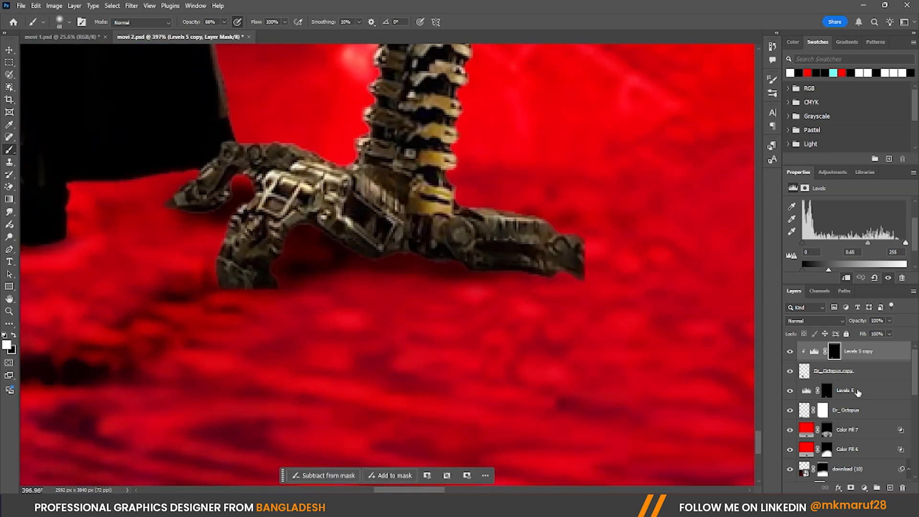
Add a layer mask to Dr_Octopus copy and brush black at 100% opacity to round off the outer claw finger's straight-cut tip
click(847, 376)
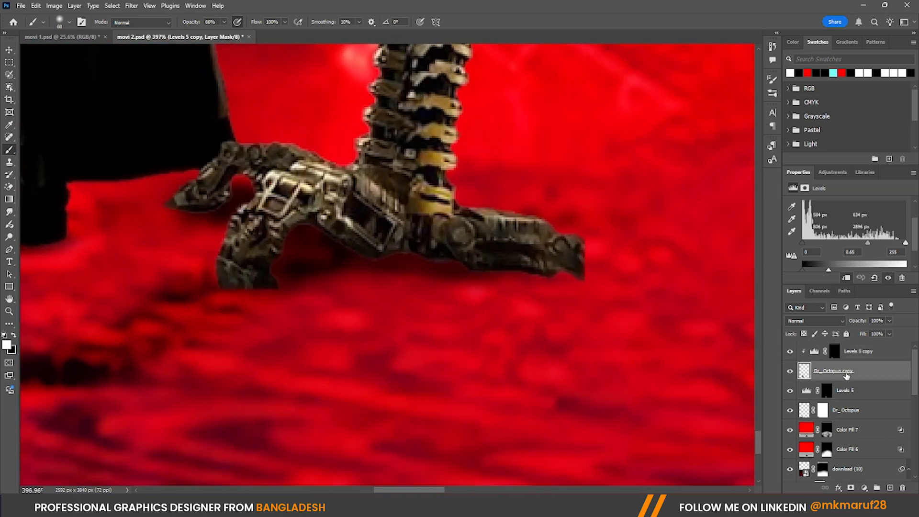
click(850, 487)
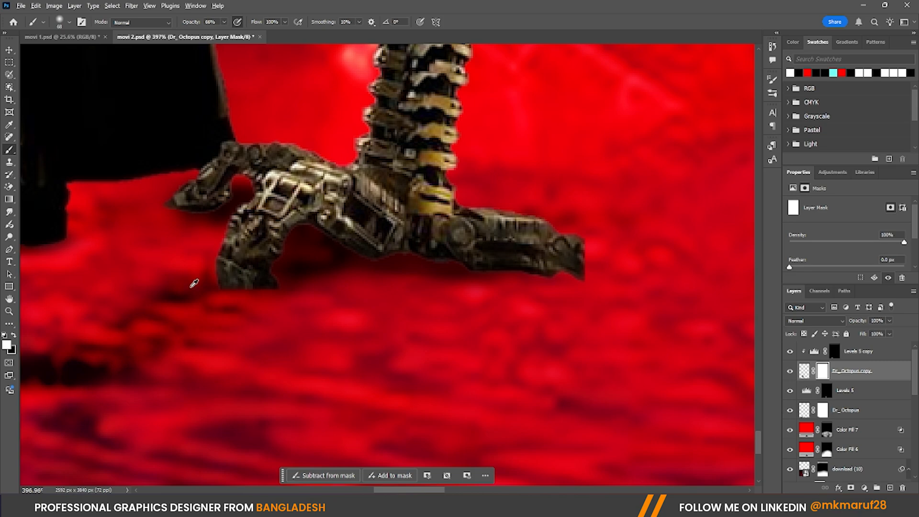
scroll(685, 171, up, 3)
drag(533, 213, 535, 223)
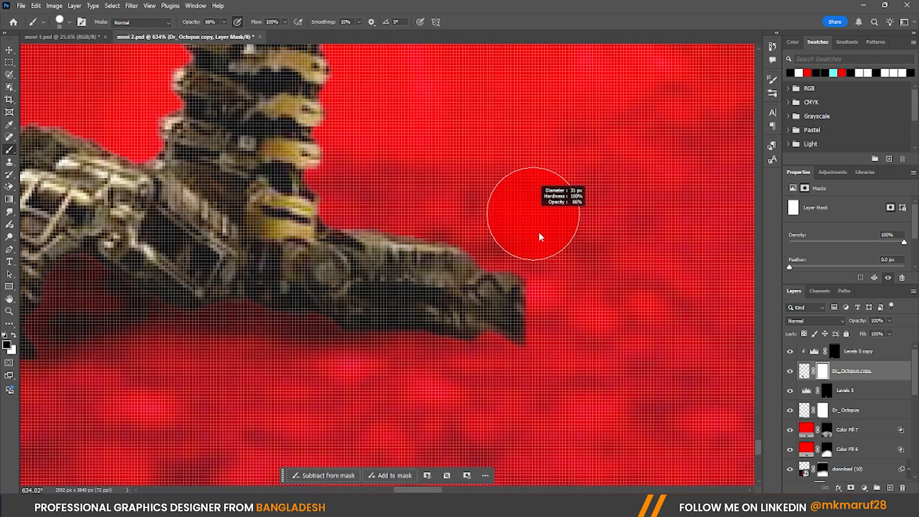
scroll(546, 279, up, 2)
drag(544, 271, 540, 253)
drag(533, 217, 528, 113)
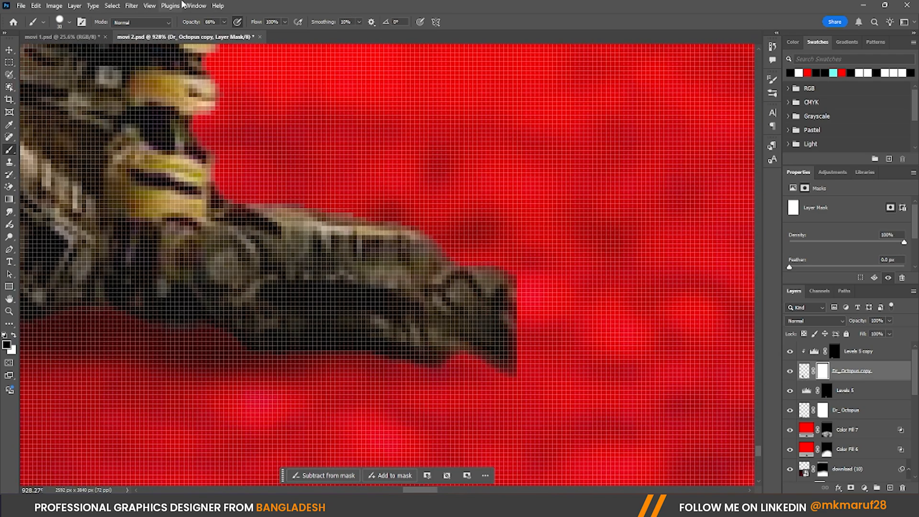
drag(187, 23, 216, 22)
mouse_move(544, 226)
mouse_down()
mouse_move(597, 330)
mouse_move(575, 362)
mouse_move(568, 403)
mouse_move(518, 440)
mouse_move(468, 436)
mouse_up()
scroll(644, 135, down, 3)
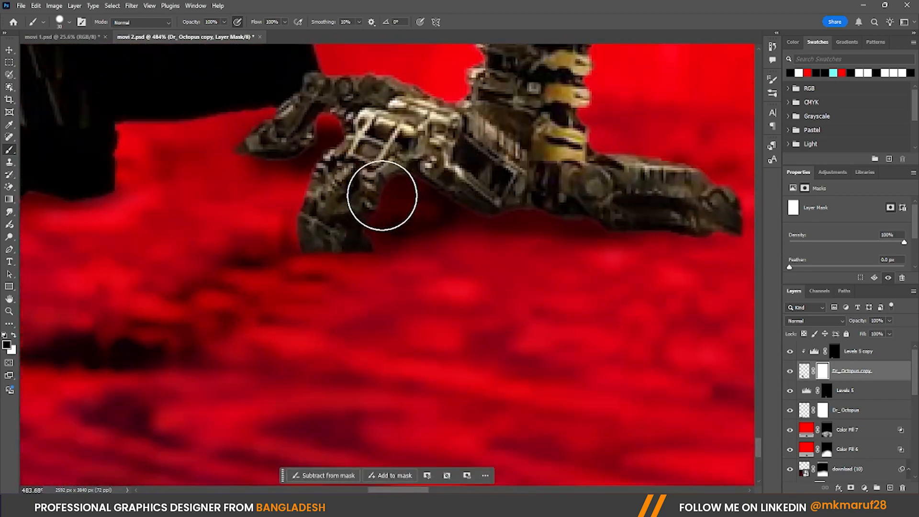
Brush black on the Dr_Octopus copy mask to round off the flat lower edge of the claw's front finger
scroll(388, 269, up, 2)
mouse_move(389, 275)
mouse_down()
mouse_move(351, 275)
mouse_move(279, 307)
mouse_move(114, 213)
mouse_move(179, 321)
mouse_up()
scroll(337, 241, up, 2)
scroll(395, 297, down, 4)
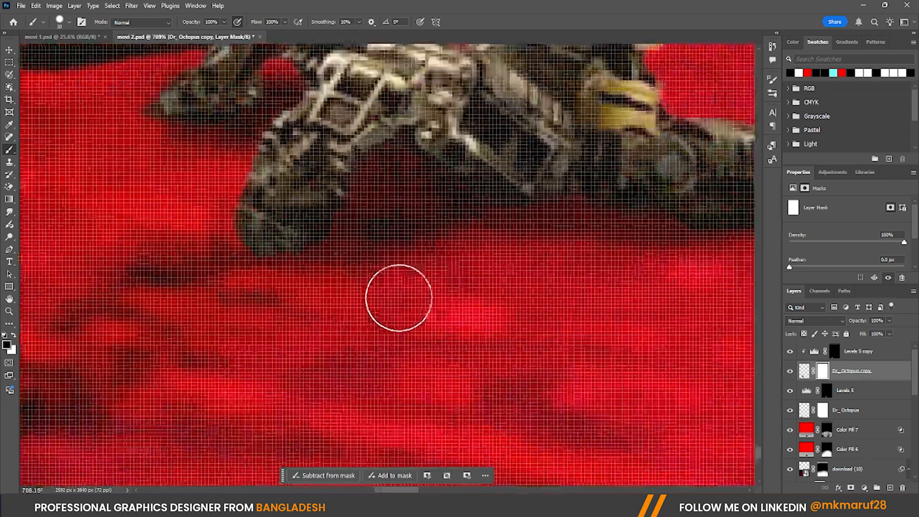
scroll(421, 285, down, 2)
scroll(350, 239, up, 3)
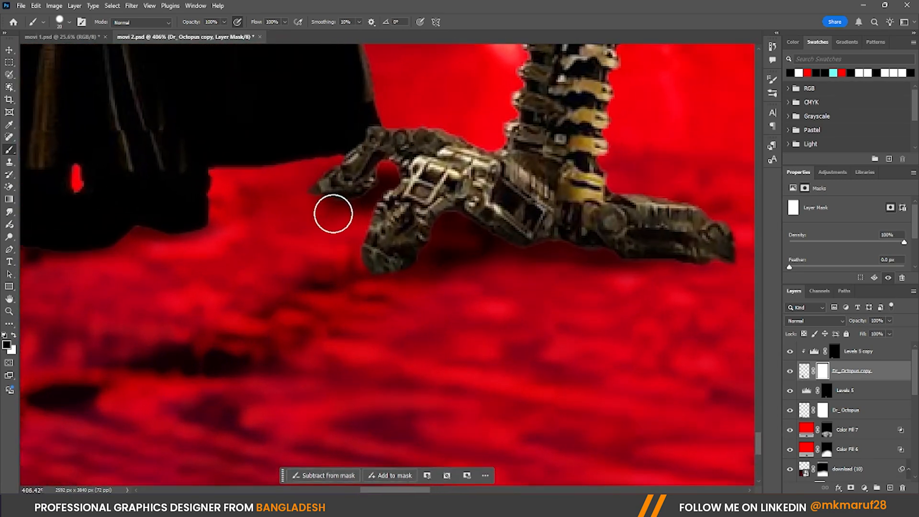
scroll(366, 268, up, 2)
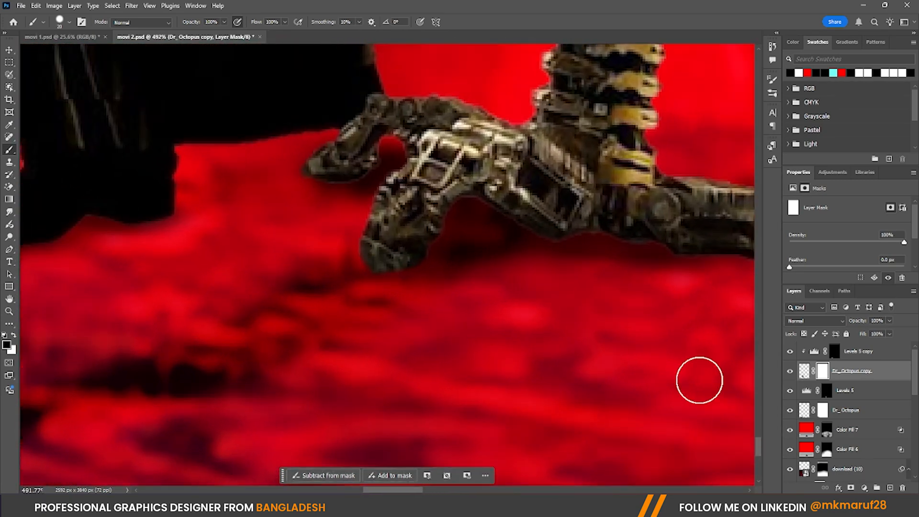
Brush white at 100% opacity on the Levels 5 mask to deepen the contact shadow under the claw, and set the layer's opacity to 98%
click(826, 390)
scroll(472, 204, up, 3)
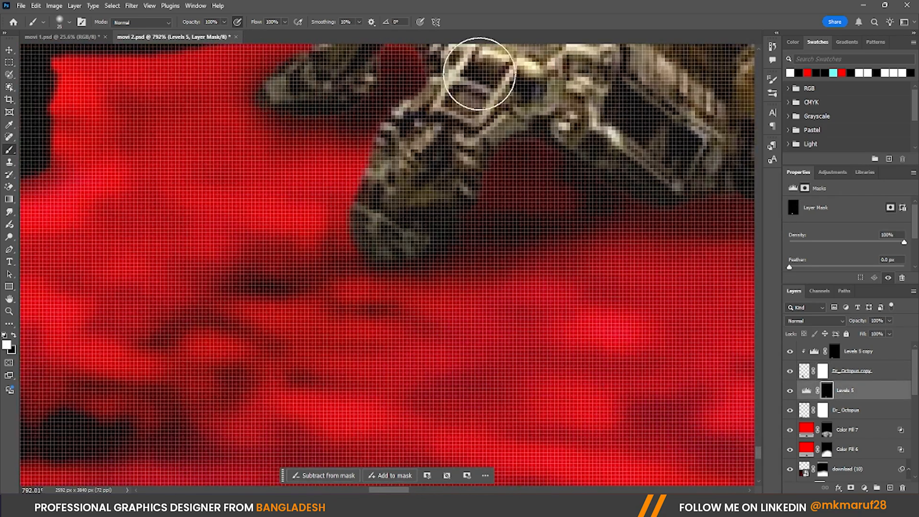
scroll(512, 179, down, 2)
scroll(524, 183, down, 2)
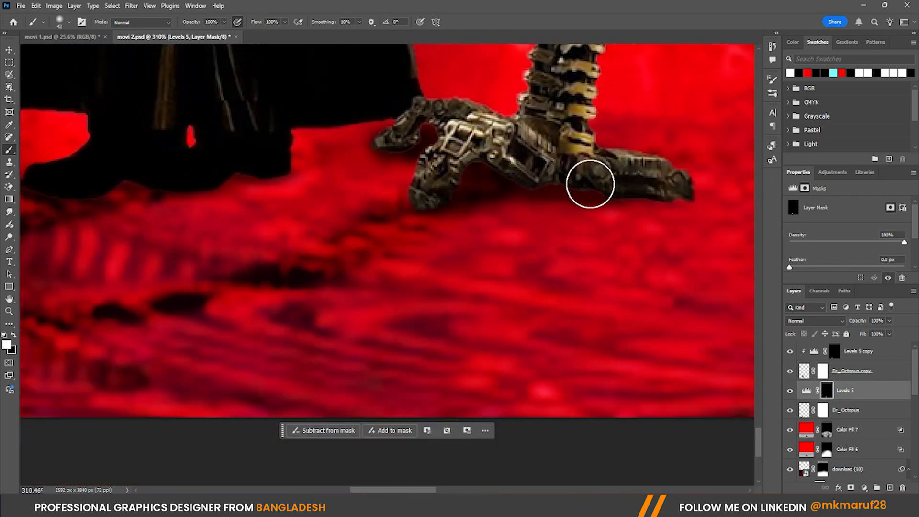
alt+right_click(628, 193)
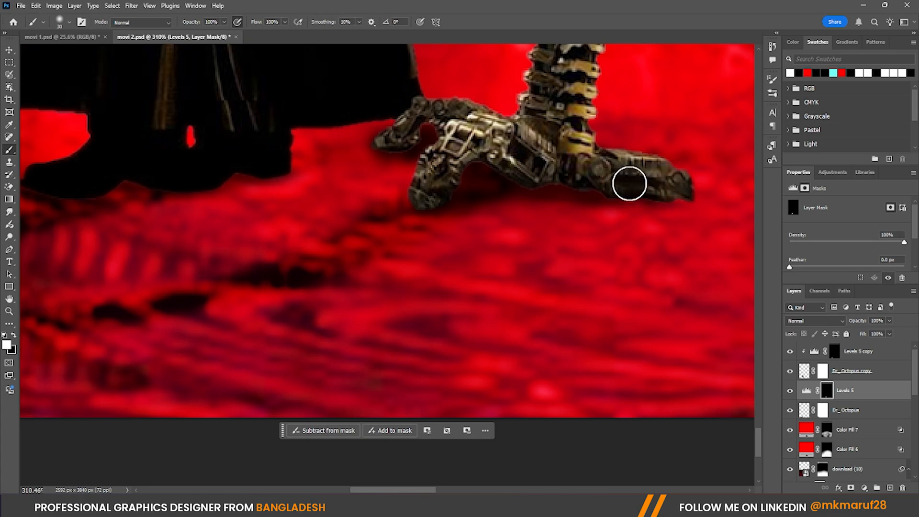
key(bracketleft)
scroll(670, 186, down, 1)
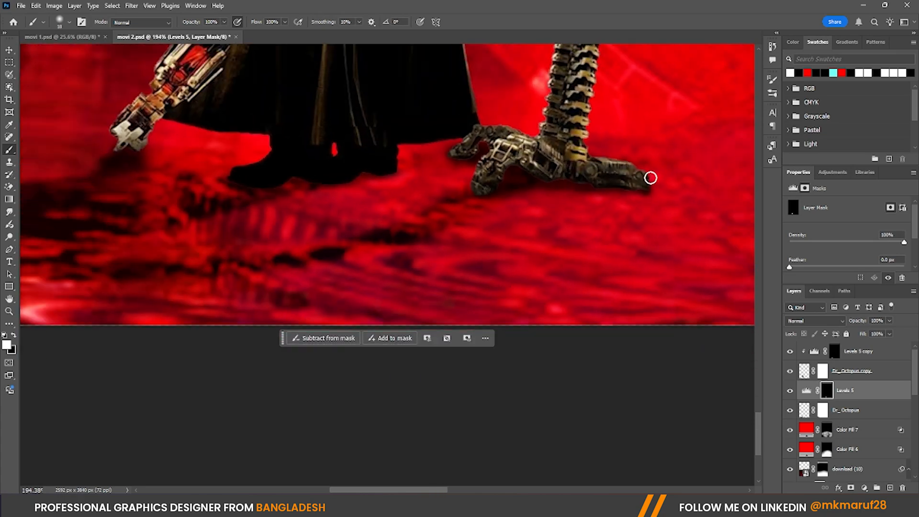
scroll(665, 182, up, 5)
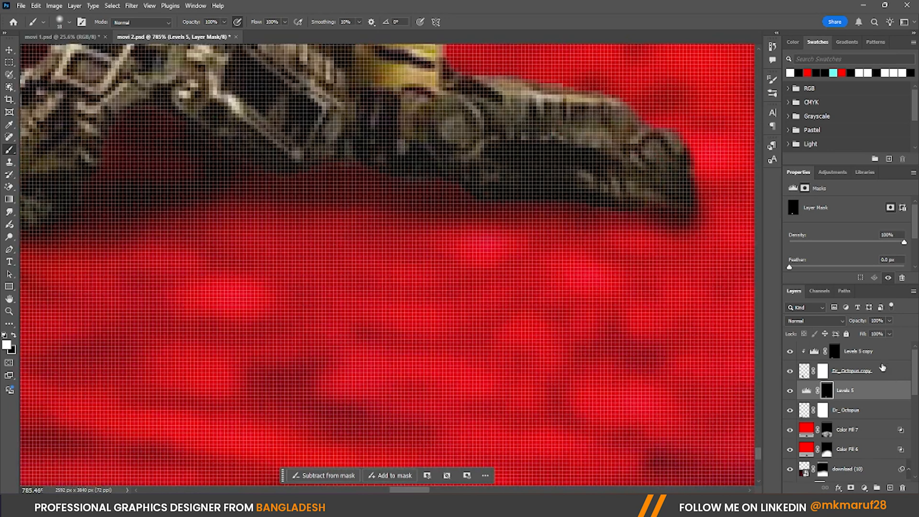
scroll(608, 273, down, 4)
alt+right_click(410, 220)
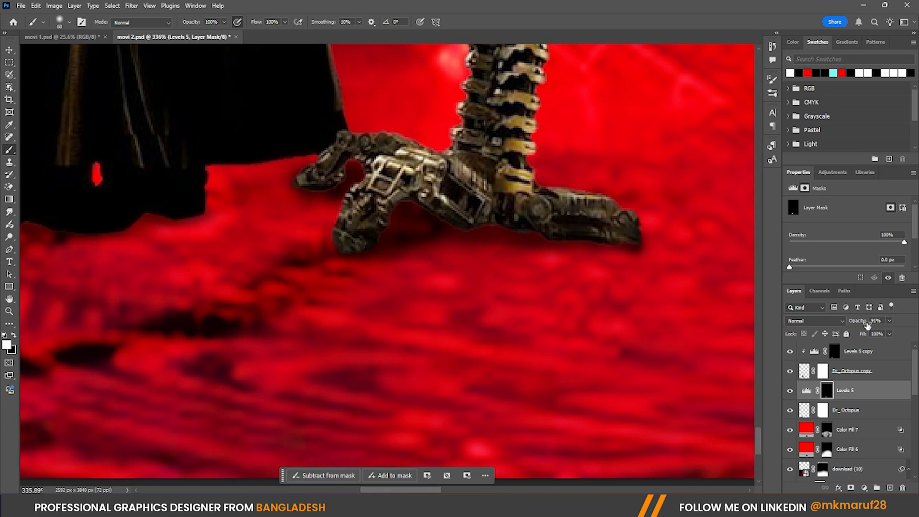
drag(859, 321, 864, 321)
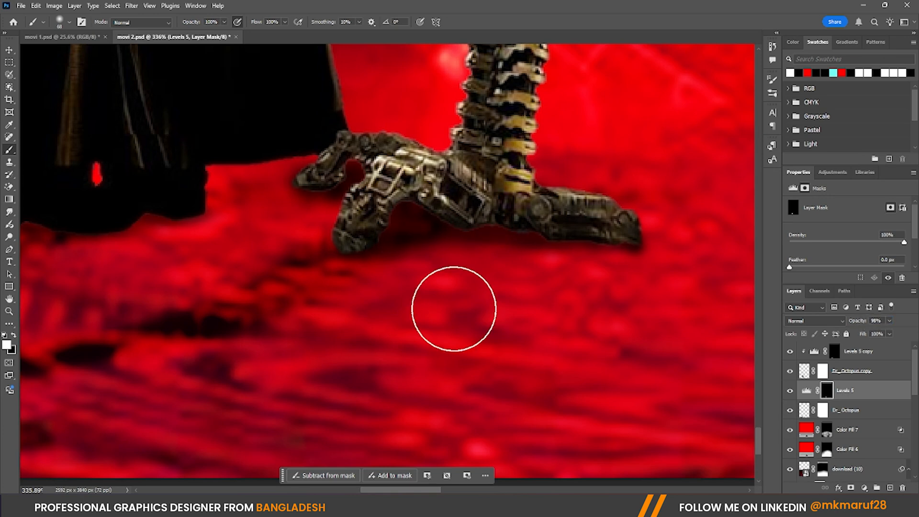
Set the blend mode of the Dr_Octopus cast shadow layer to Hard Light
scroll(477, 314, down, 10)
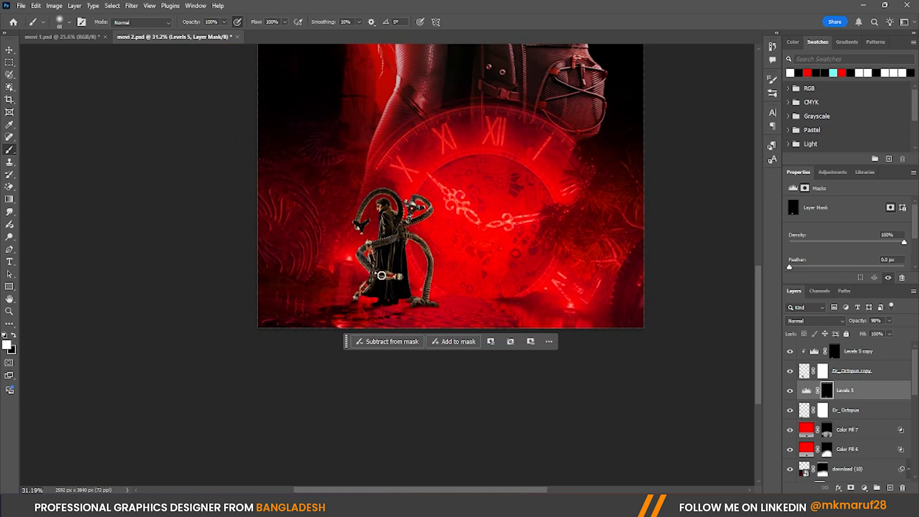
scroll(381, 275, up, 4)
click(9, 50)
scroll(194, 160, down, 3)
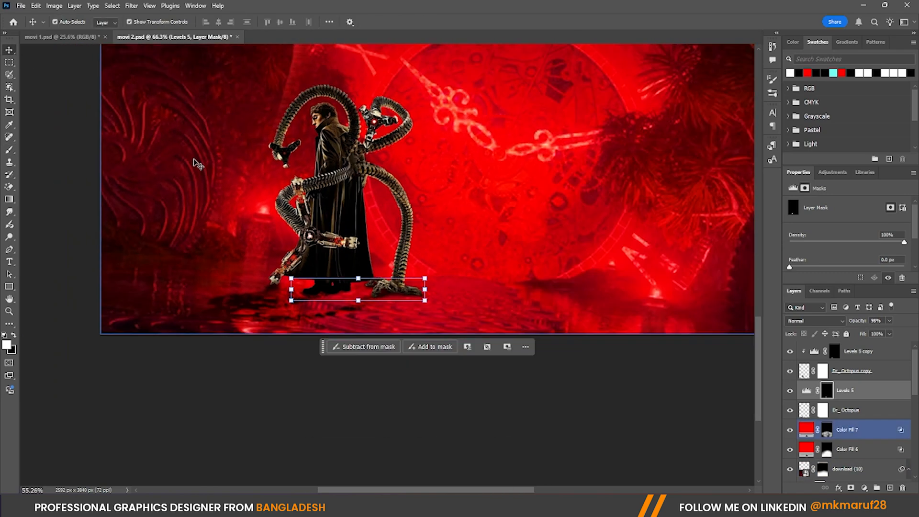
click(315, 381)
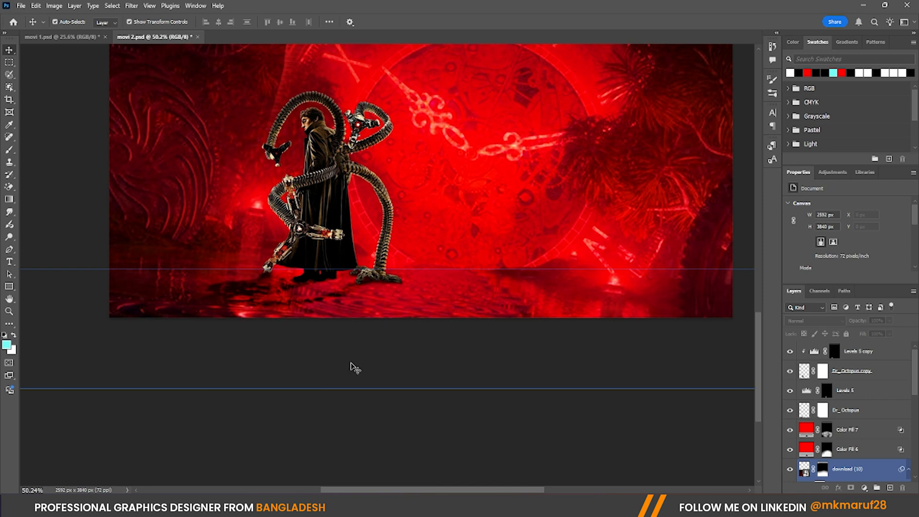
scroll(330, 201, down, 1)
scroll(335, 259, up, 3)
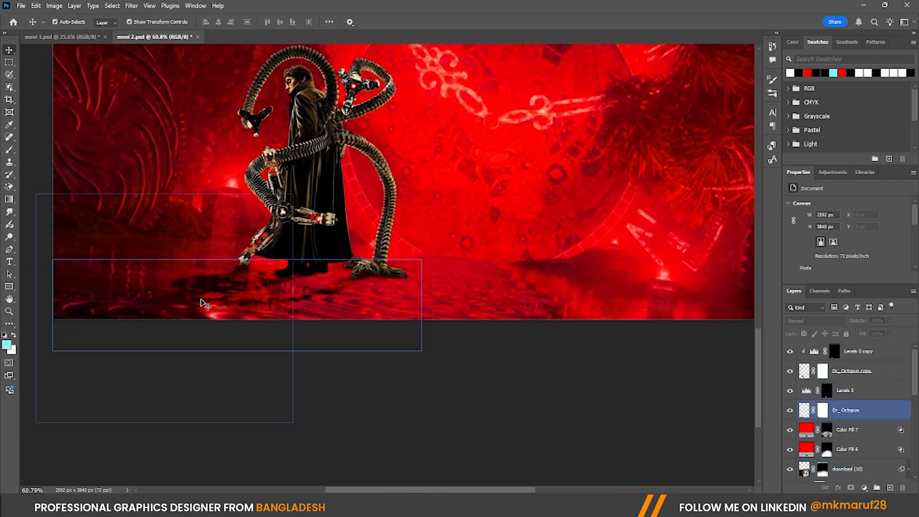
click(204, 301)
scroll(737, 191, down, 1)
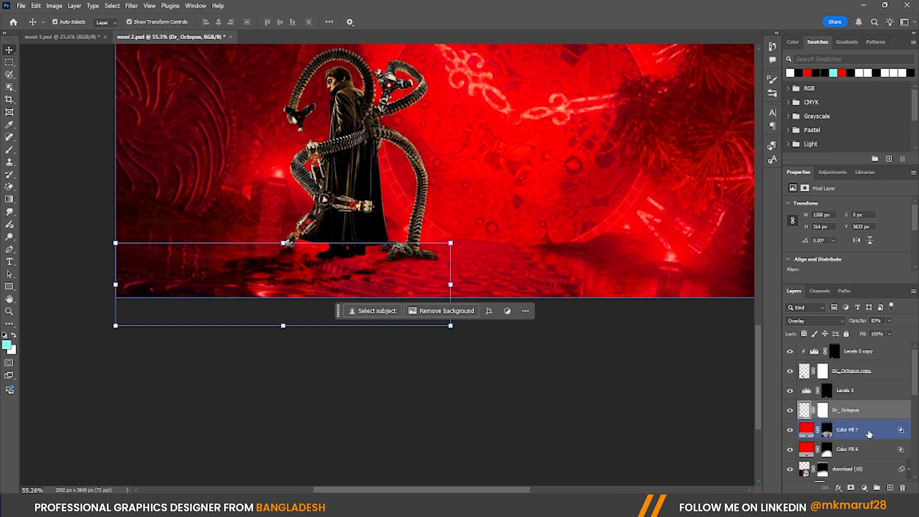
click(824, 319)
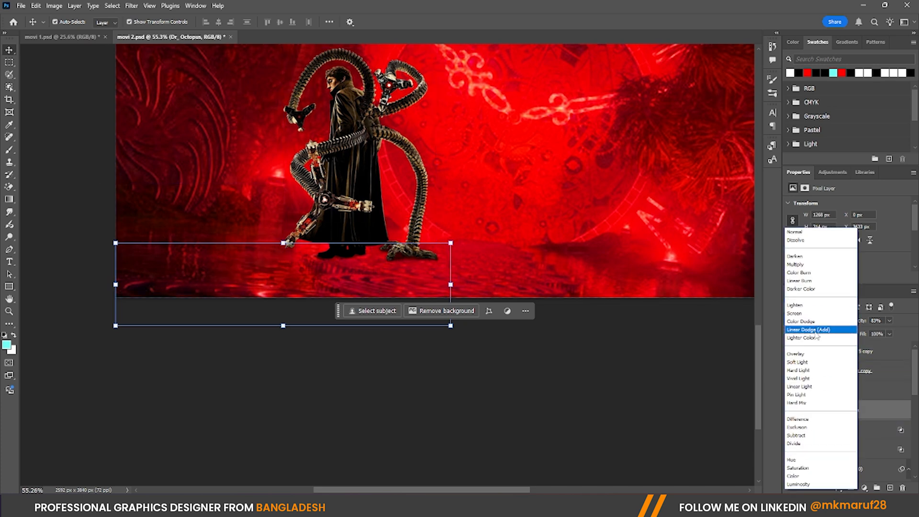
click(817, 371)
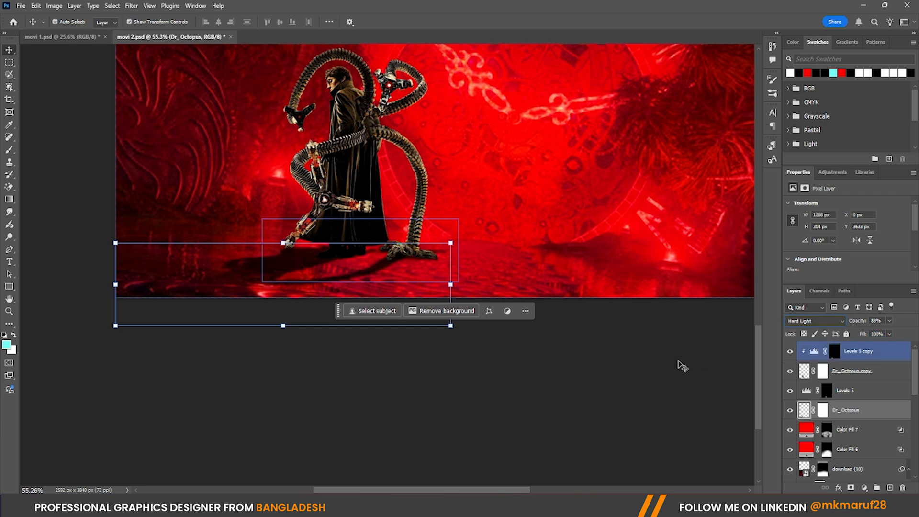
Brush black with a large soft 907 px brush on the cast shadow's mask to fade the end farthest from the feet
click(824, 414)
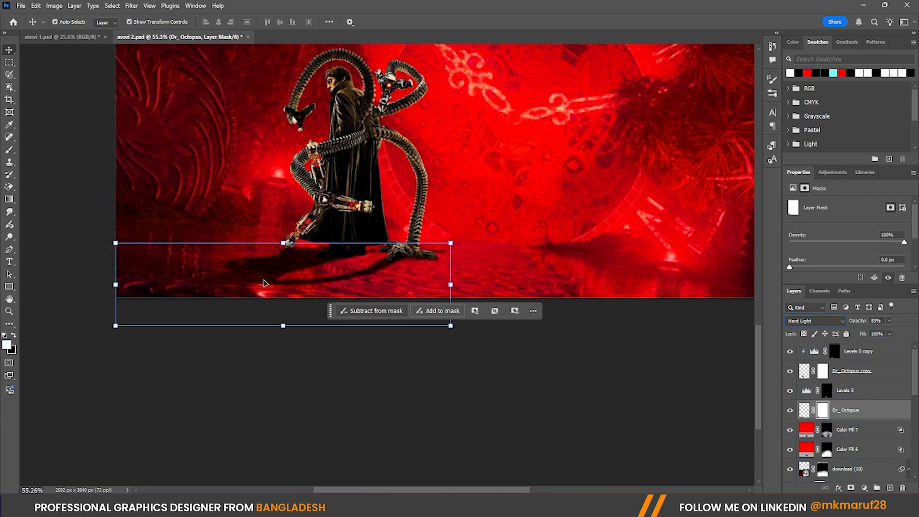
click(9, 151)
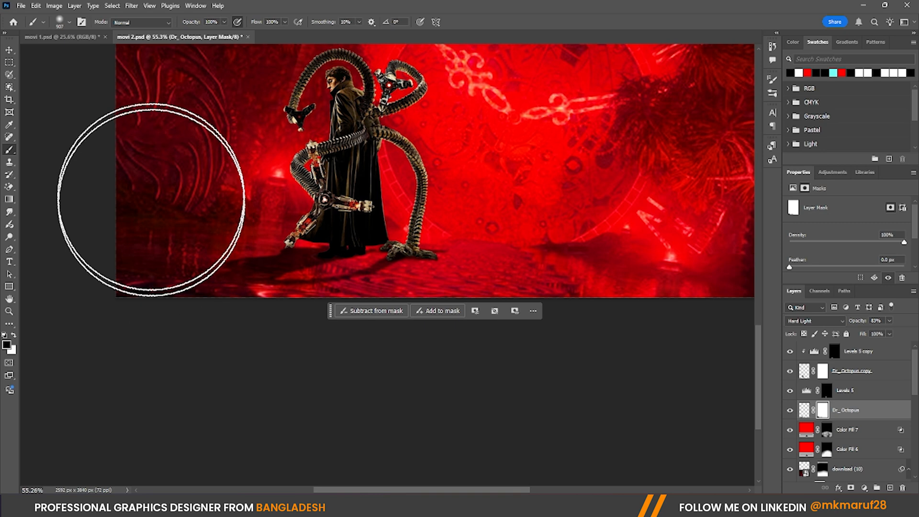
scroll(408, 256, down, 5)
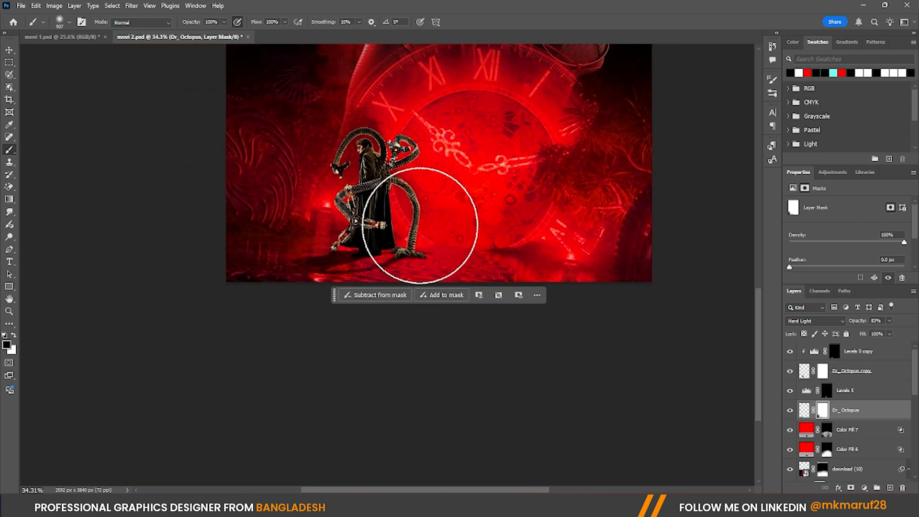
click(9, 50)
click(138, 296)
Save the poster file and select the Dr_Octopus copy figure
scroll(395, 184, up, 3)
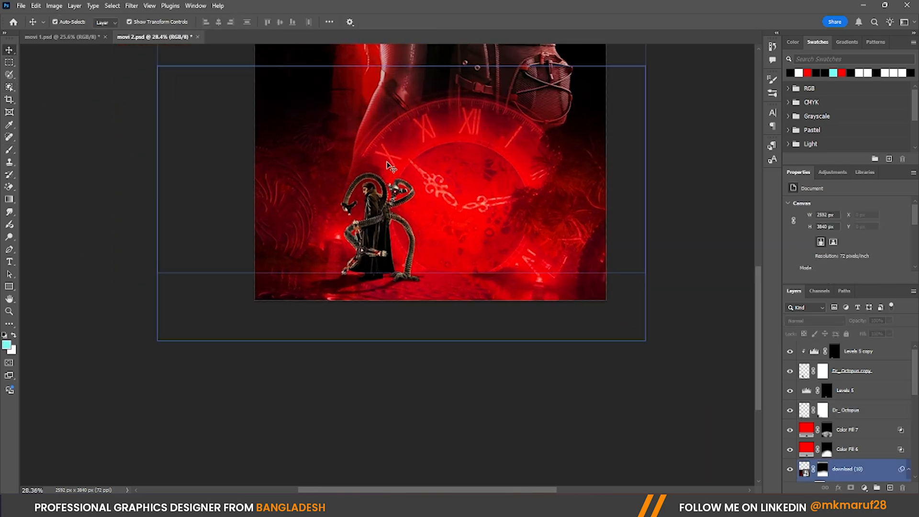
key(ctrl+s)
scroll(388, 249, down, 6)
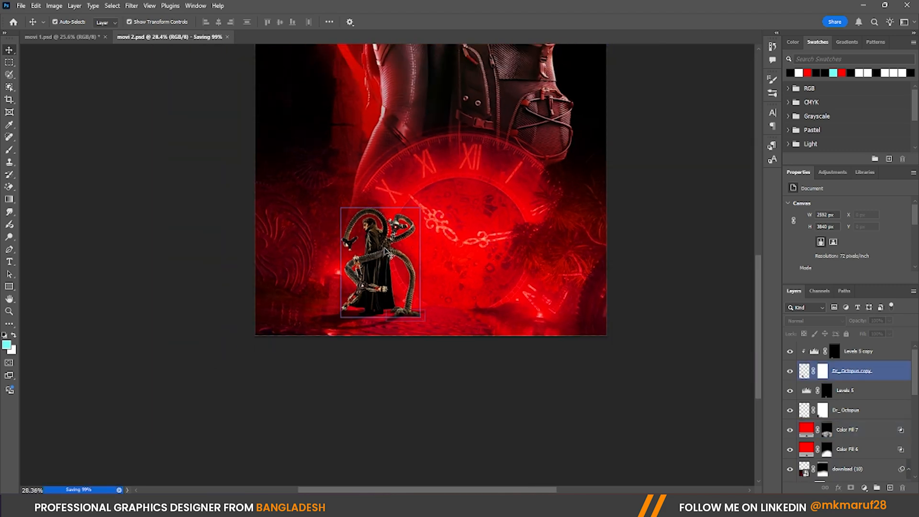
scroll(377, 248, up, 5)
scroll(380, 253, up, 3)
click(380, 252)
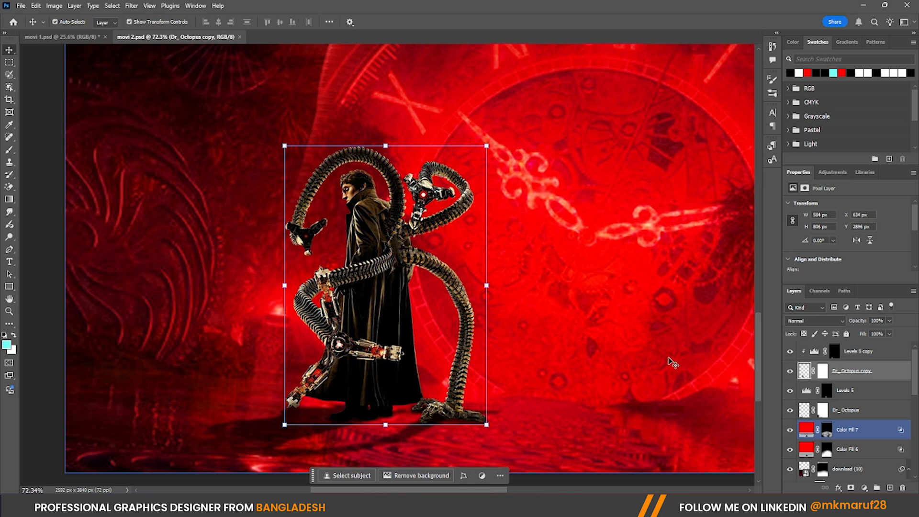
Add a red Solid Color fill layer directly above the Levels 5 copy adjustment
key(ctrl+plus)
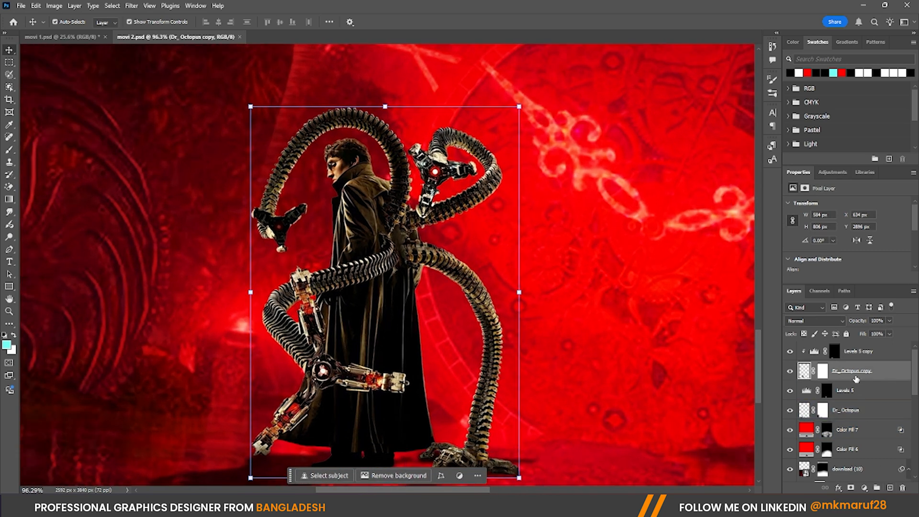
click(834, 350)
click(864, 487)
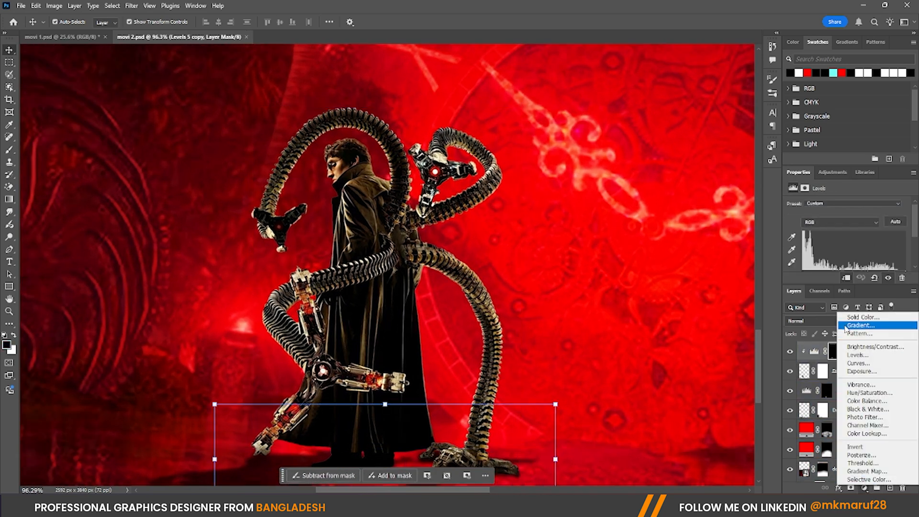
click(856, 317)
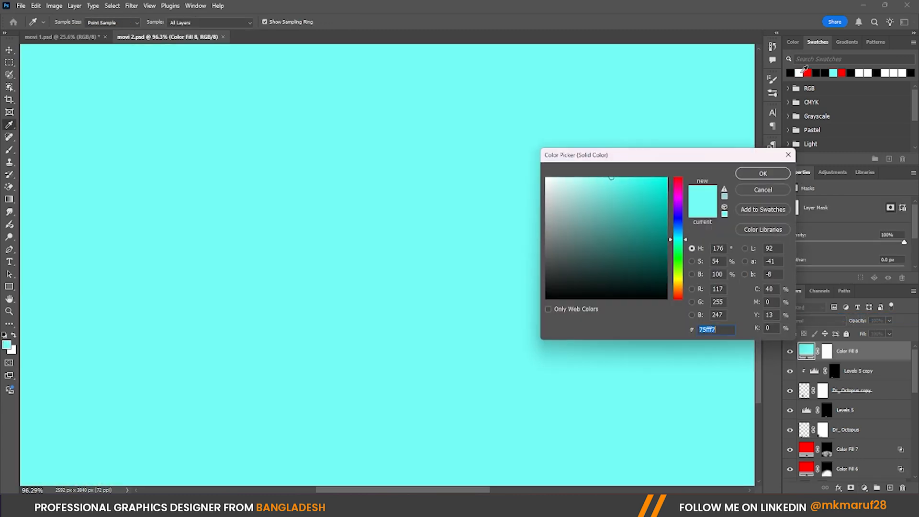
click(809, 73)
click(763, 173)
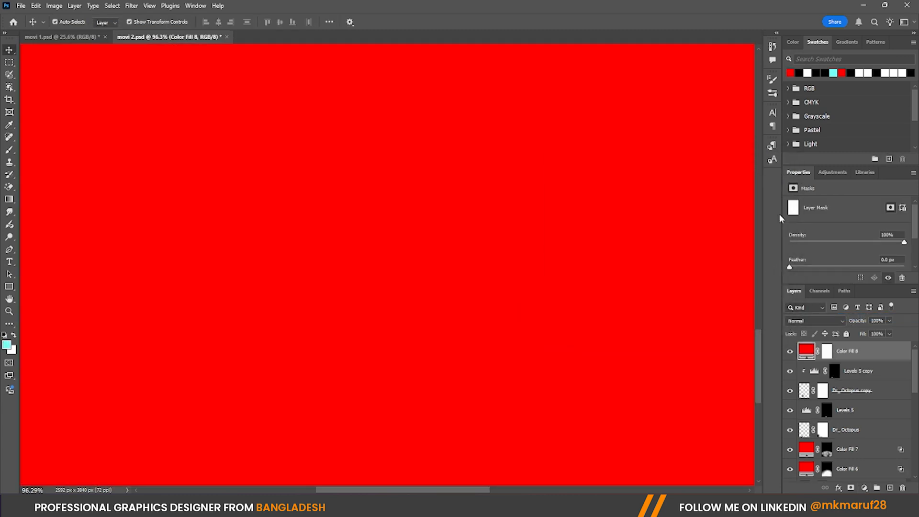
Set the red fill layer's blend mode to Soft Light and invert its mask to black
click(816, 320)
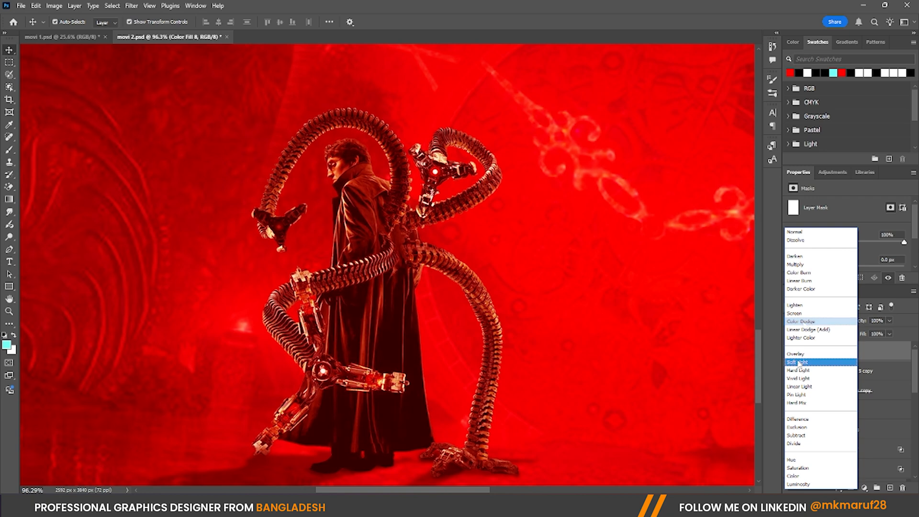
click(798, 362)
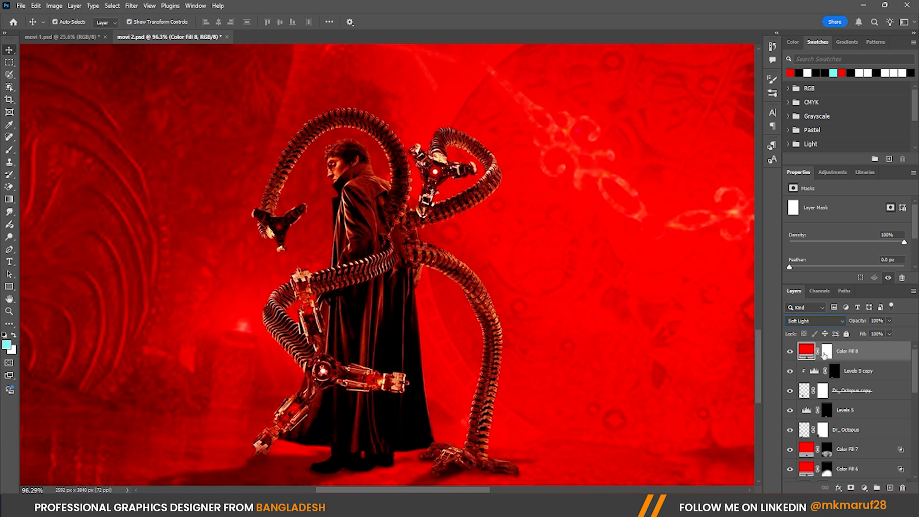
click(803, 319)
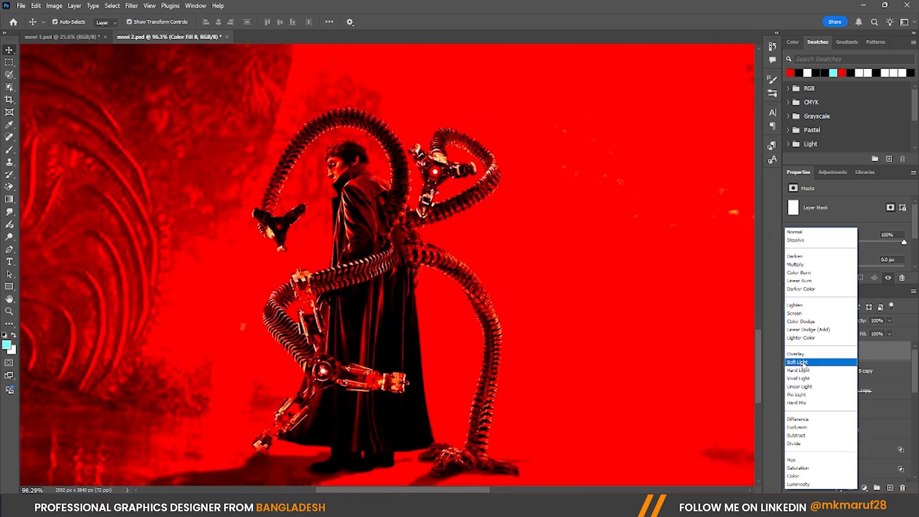
click(803, 364)
click(827, 353)
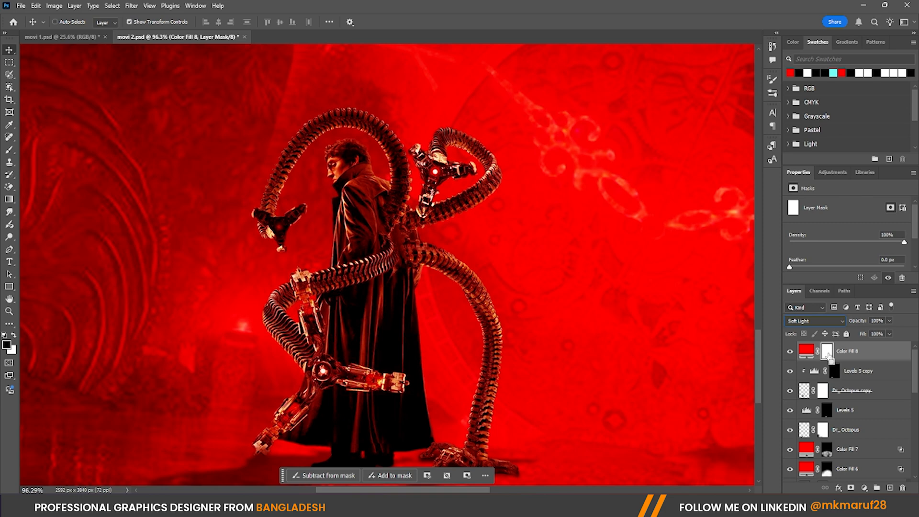
key(ctrl+i)
Brush white on the red fill's mask at the base of the standing tentacle and clip the fill to the Dr_Octopus copy figure
key(b)
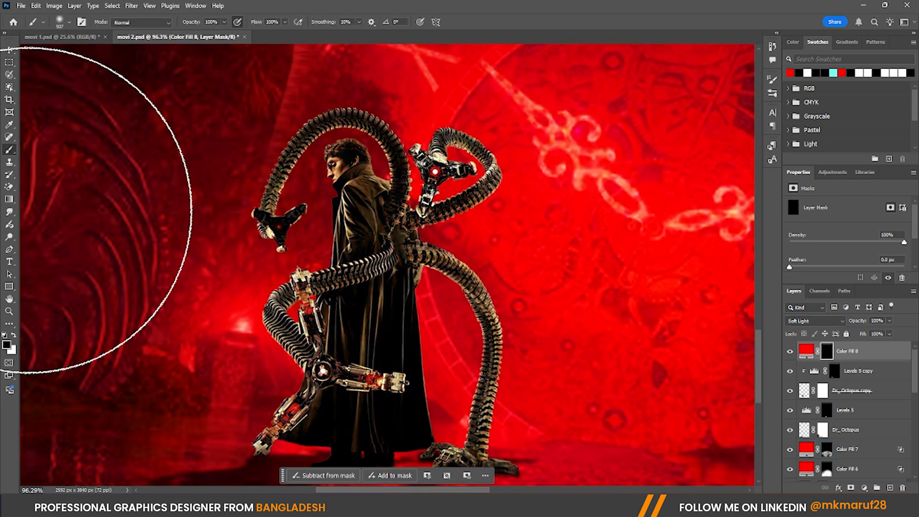
scroll(364, 194, up, 2)
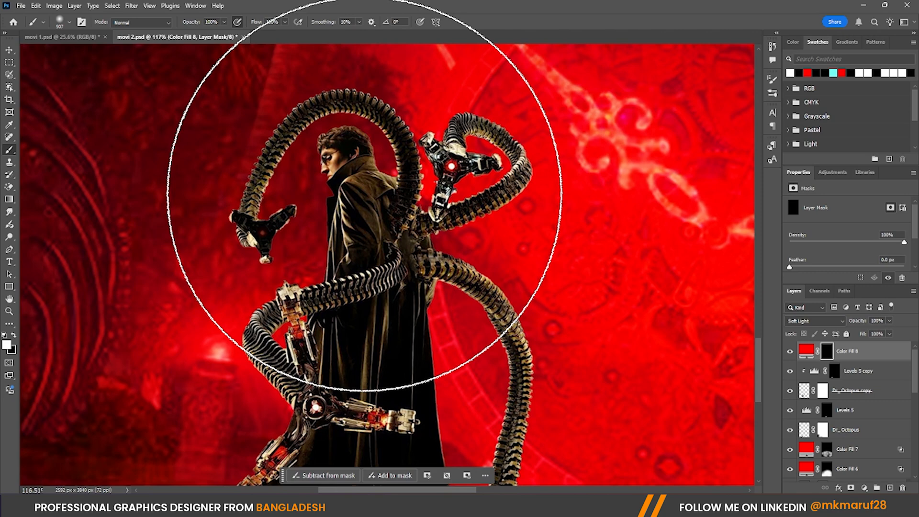
scroll(365, 194, down, 4)
scroll(482, 343, up, 5)
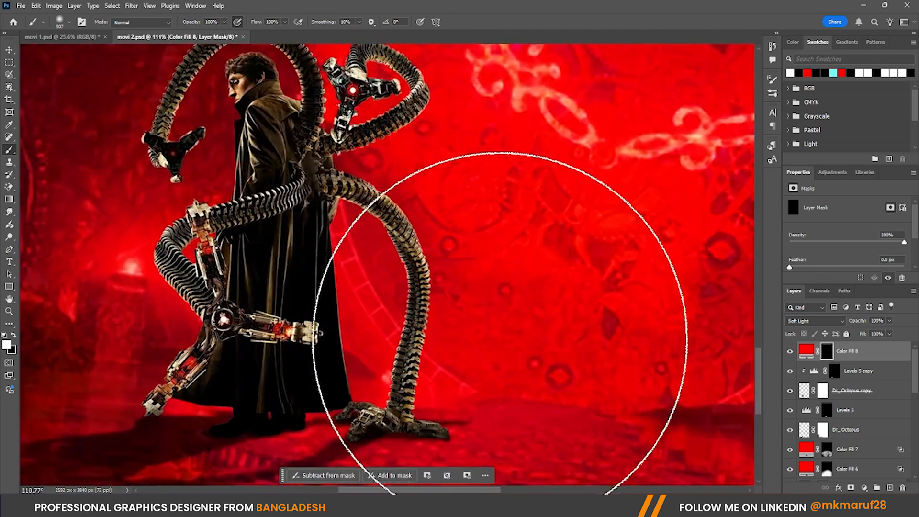
mouse_move(445, 297)
mouse_down()
mouse_move(304, 274)
mouse_move(86, 272)
mouse_up()
scroll(625, 244, down, 2)
scroll(517, 349, up, 8)
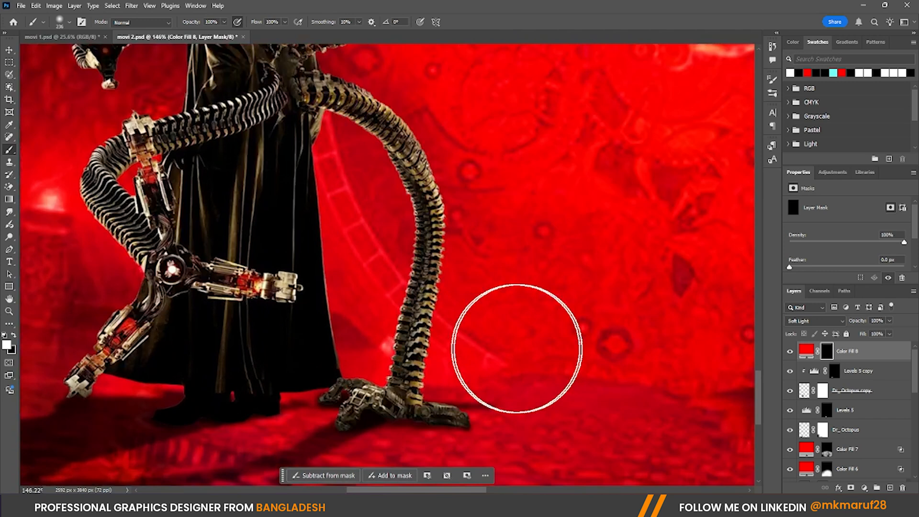
drag(447, 337, 404, 336)
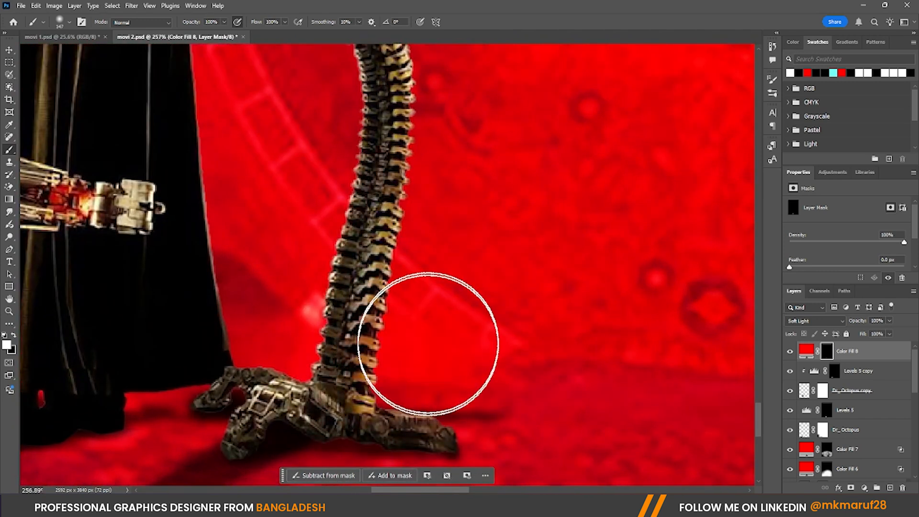
right_click(850, 355)
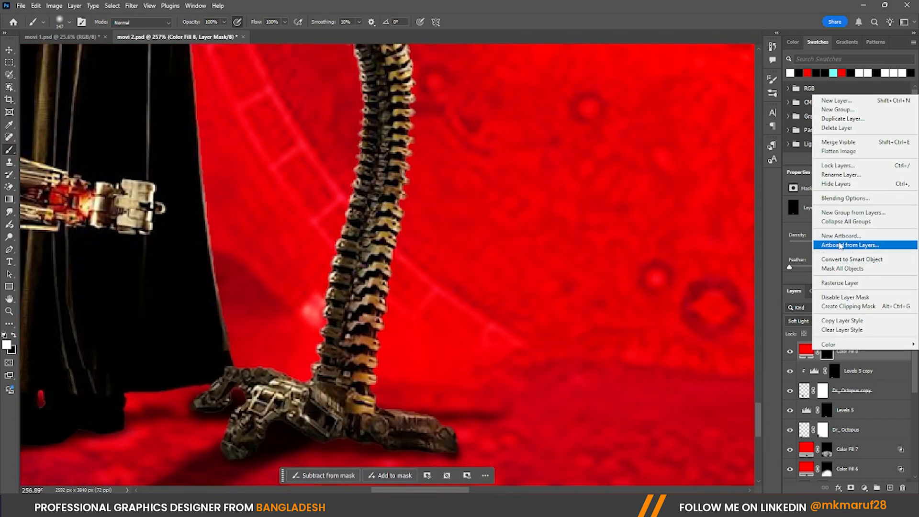
click(843, 306)
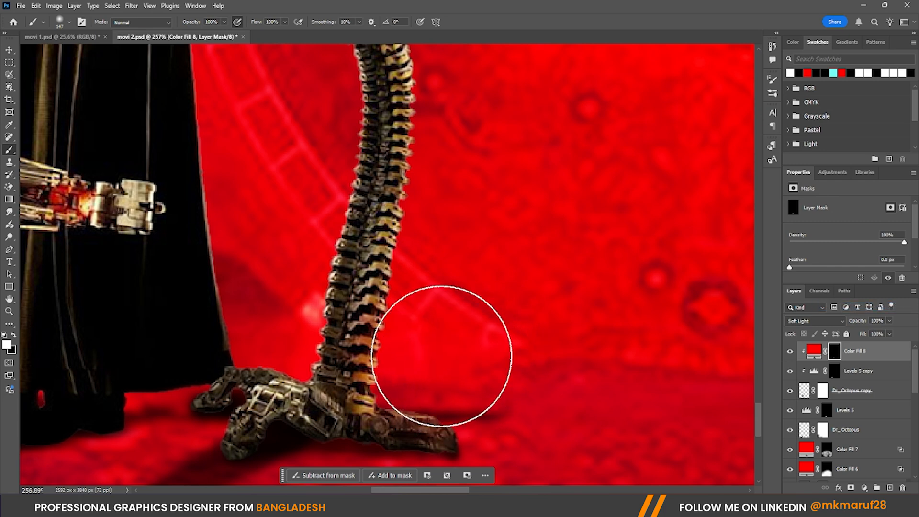
Brush white on the red fill's mask over the lower part of the standing tentacle and its claw foot
scroll(473, 328, down, 1)
scroll(474, 328, down, 2)
mouse_move(330, 252)
mouse_down()
mouse_move(345, 312)
mouse_move(235, 325)
mouse_up()
scroll(340, 337, up, 6)
drag(348, 371, 391, 92)
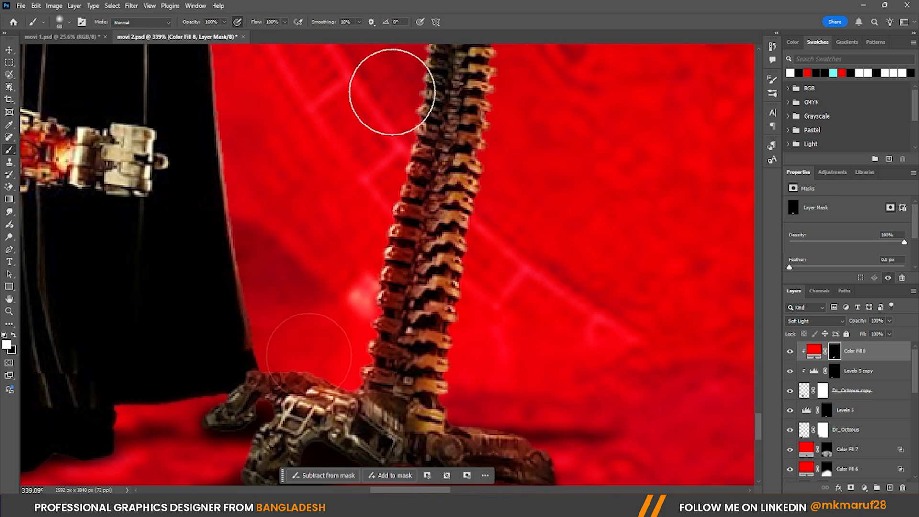
scroll(481, 444, down, 7)
scroll(375, 81, up, 8)
mouse_move(288, 259)
mouse_down()
mouse_move(339, 189)
mouse_move(520, 359)
mouse_up()
scroll(499, 188, down, 6)
scroll(499, 188, down, 3)
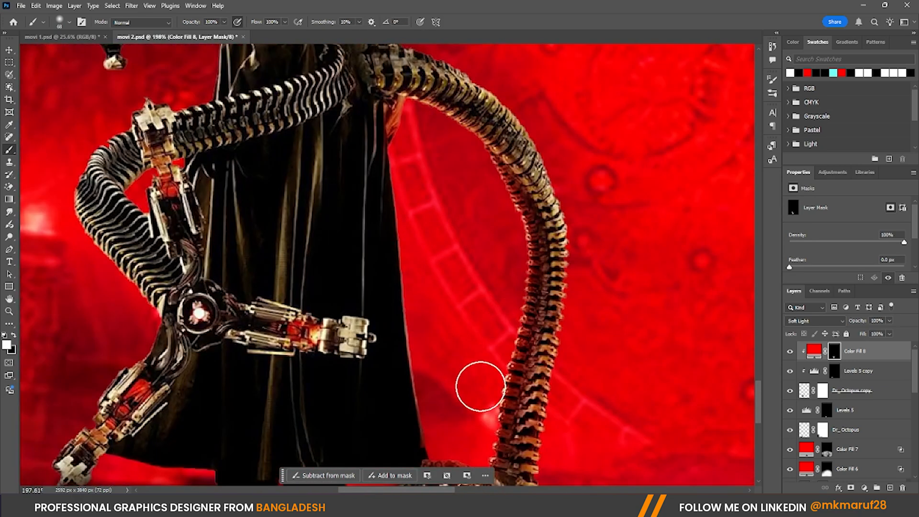
Brush white on the red fill's mask along the upper curve of the standing tentacle up to the figure's back
scroll(447, 296, up, 6)
scroll(457, 153, up, 8)
drag(426, 138, 790, 363)
scroll(535, 217, down, 5)
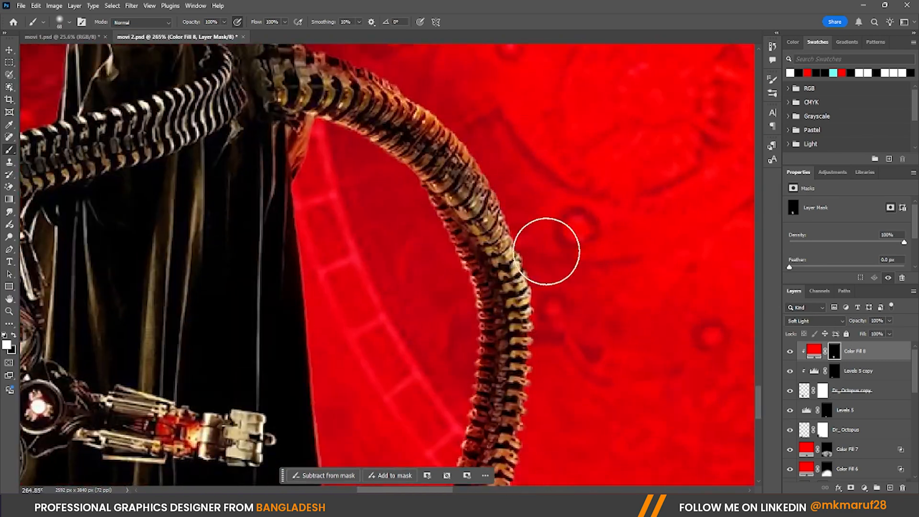
scroll(474, 107, down, 6)
alt+drag(464, 131, 492, 132)
scroll(526, 382, down, 3)
scroll(414, 81, up, 8)
mouse_move(421, 198)
alt+mouse_down()
mouse_move(404, 199)
mouse_move(445, 365)
alt+mouse_up()
scroll(433, 206, down, 4)
scroll(456, 195, down, 8)
mouse_move(527, 268)
alt+mouse_down()
mouse_move(542, 275)
mouse_move(532, 276)
alt+mouse_up()
drag(532, 336, 451, 375)
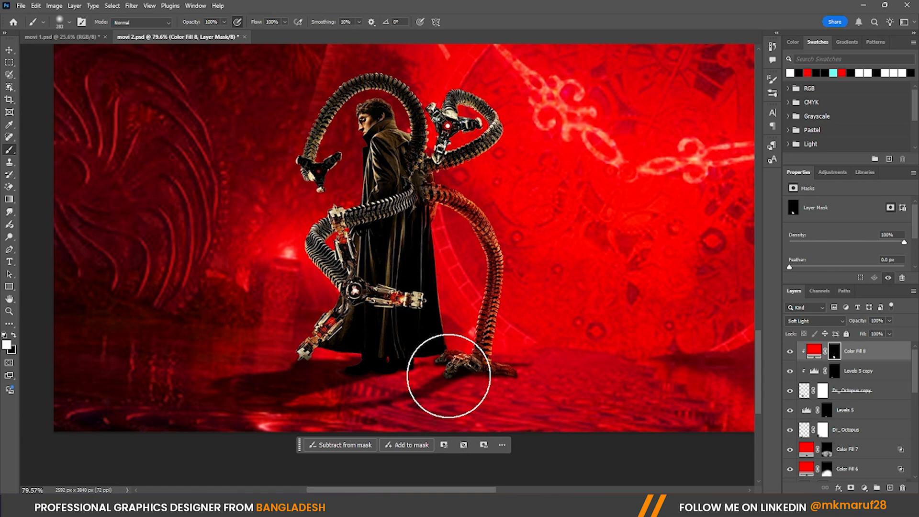
Brush white on the red fill's mask to tint the two raised tentacles and the claw in front of the face
scroll(452, 356, up, 6)
scroll(553, 247, down, 8)
scroll(574, 129, up, 6)
alt+drag(574, 129, 399, 255)
scroll(531, 266, up, 3)
alt+drag(444, 109, 379, 125)
drag(513, 246, 654, 241)
drag(282, 119, 182, 312)
scroll(144, 382, up, 3)
click(154, 354)
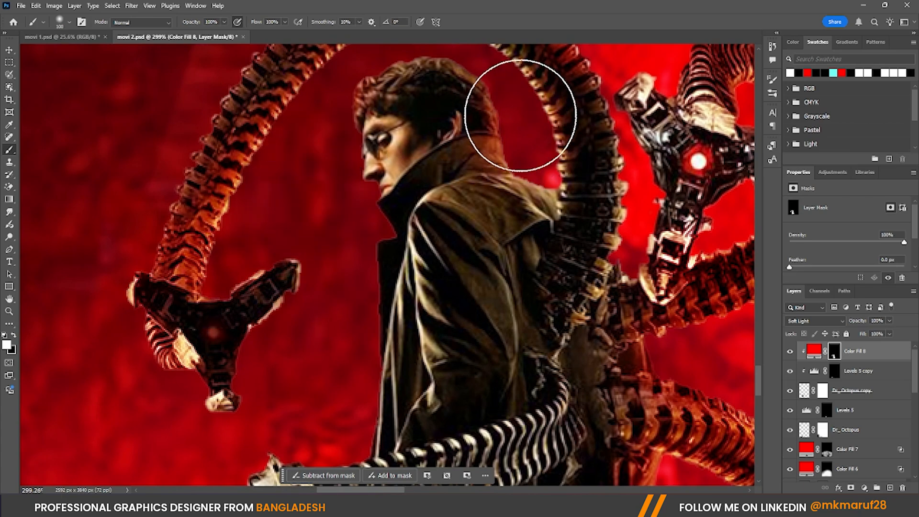
Brush white on the red fill's mask over the head, the coat and the lower front tentacle with its claw arms
scroll(519, 111, down, 3)
scroll(384, 156, up, 4)
scroll(446, 181, down, 6)
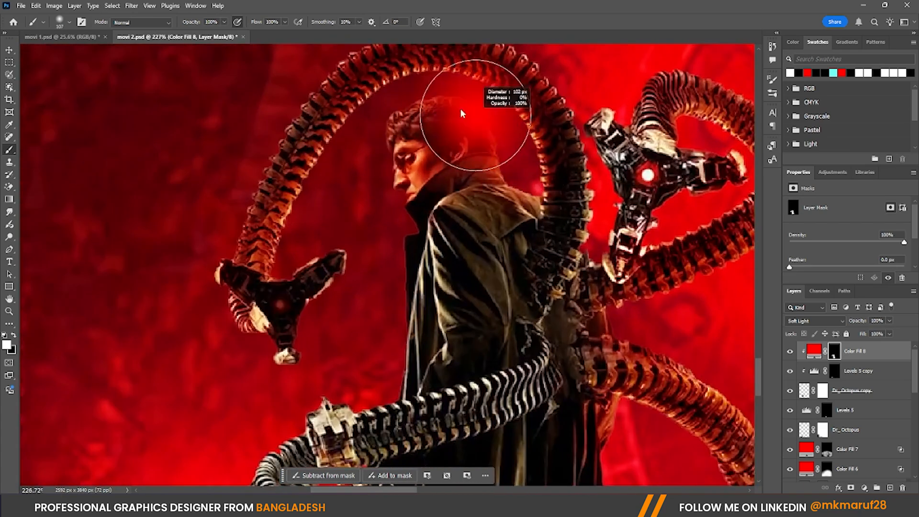
drag(435, 305, 455, 228)
scroll(455, 227, up, 2)
scroll(392, 186, down, 5)
drag(402, 197, 481, 209)
scroll(297, 287, down, 3)
mouse_move(297, 287)
mouse_down()
mouse_move(300, 369)
mouse_move(283, 399)
mouse_move(364, 406)
mouse_up()
scroll(364, 406, down, 2)
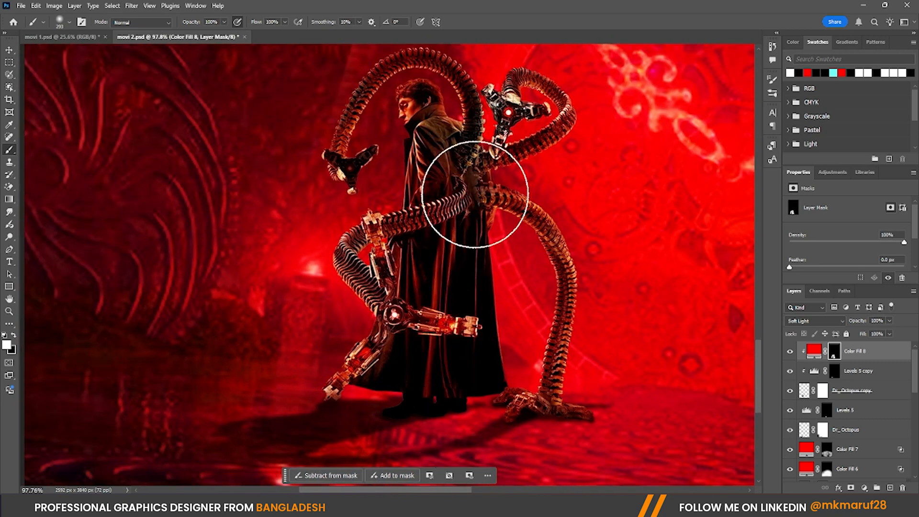
Set the red fill layer's opacity to 79%
scroll(447, 267, down, 4)
scroll(426, 175, up, 4)
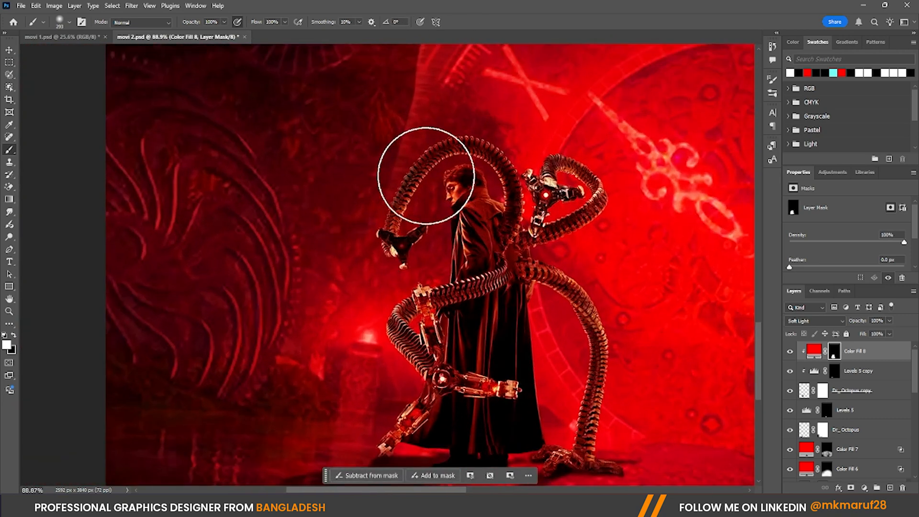
scroll(444, 211, down, 3)
scroll(543, 349, up, 3)
scroll(531, 378, down, 3)
scroll(428, 247, up, 2)
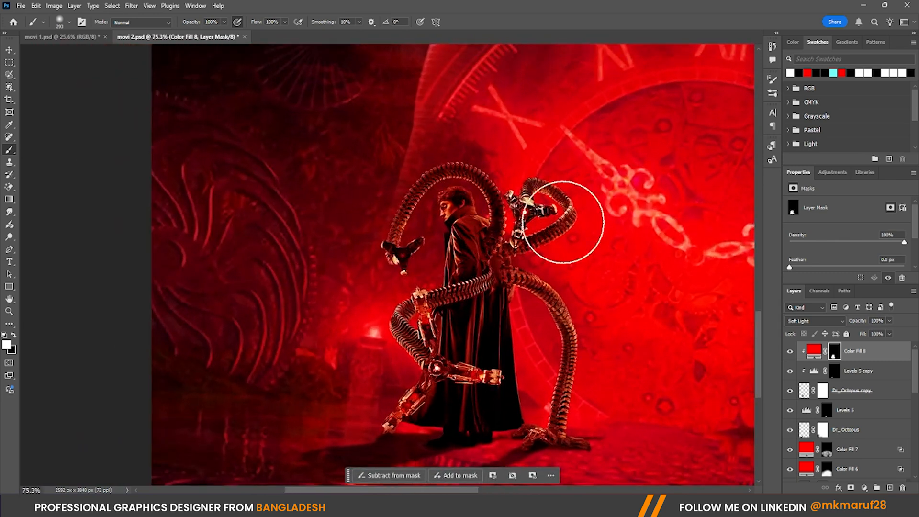
scroll(502, 377, down, 2)
scroll(428, 314, up, 4)
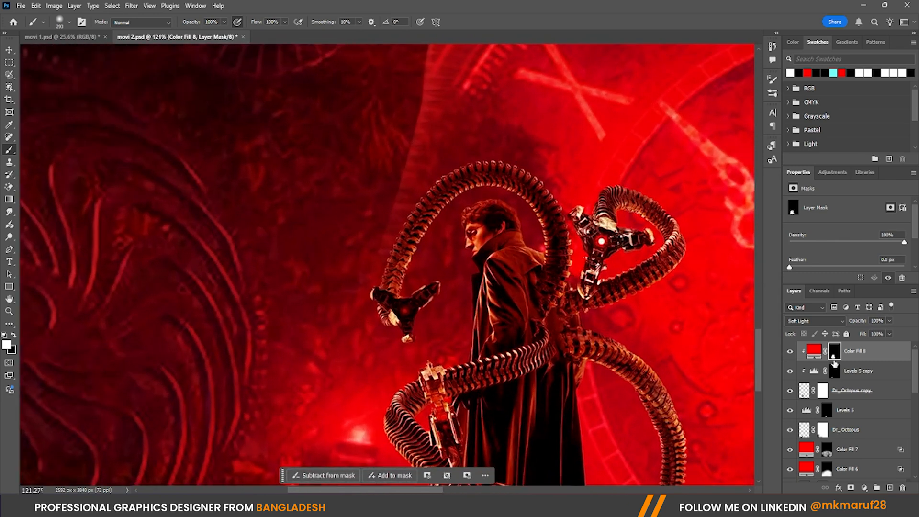
scroll(502, 301, up, 1)
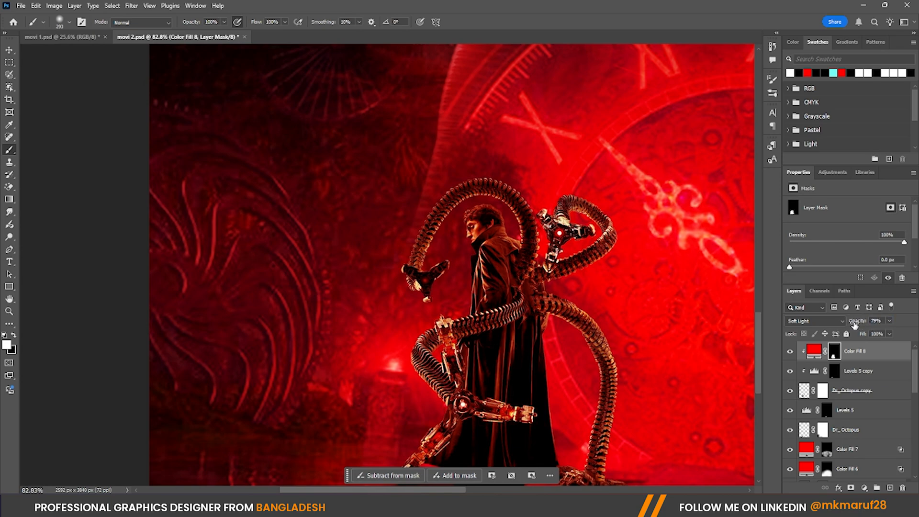
Brush black at 19% opacity on the red fill's mask to reduce the tint on the face
scroll(435, 154, up, 8)
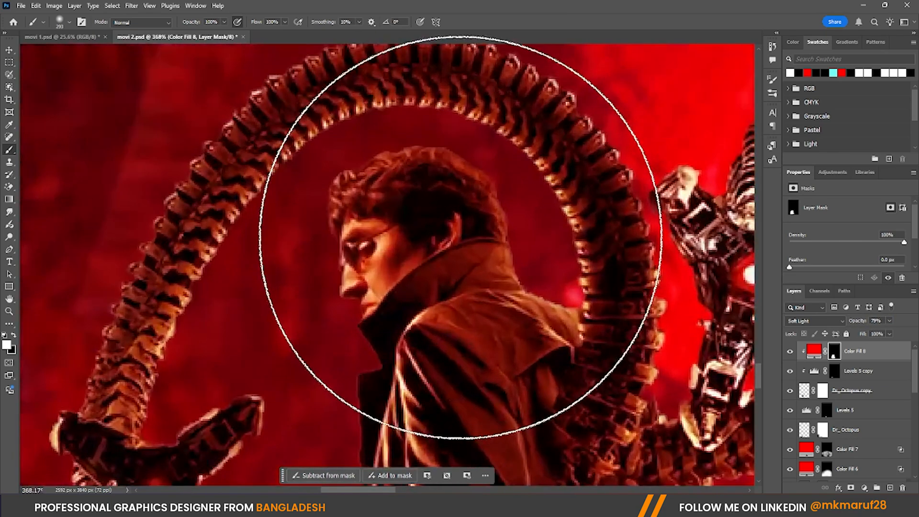
scroll(451, 234, up, 3)
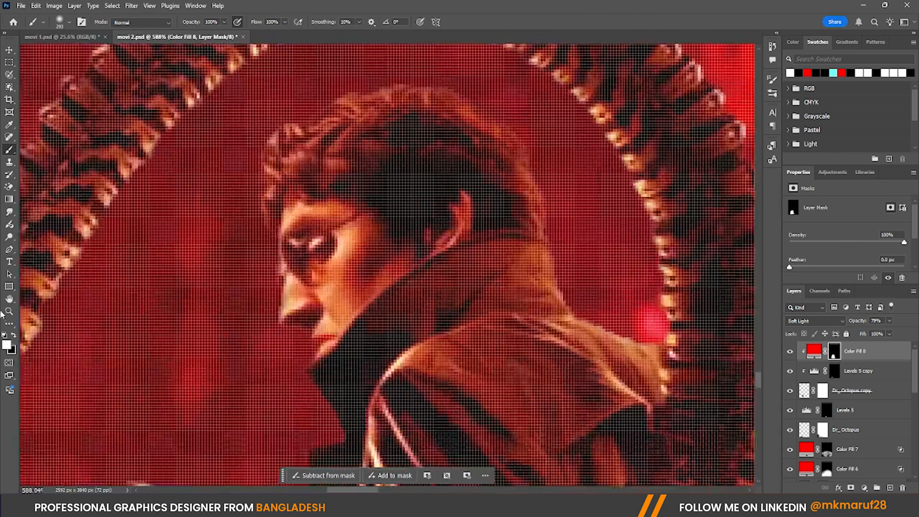
click(14, 336)
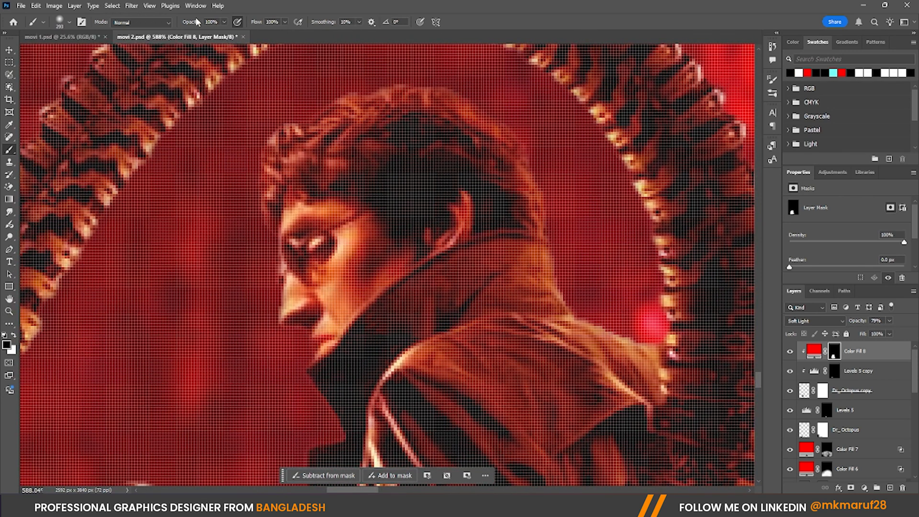
drag(303, 201, 14, 244)
drag(299, 287, 231, 302)
mouse_move(325, 273)
mouse_down()
mouse_move(337, 261)
mouse_move(322, 244)
mouse_move(337, 336)
mouse_up()
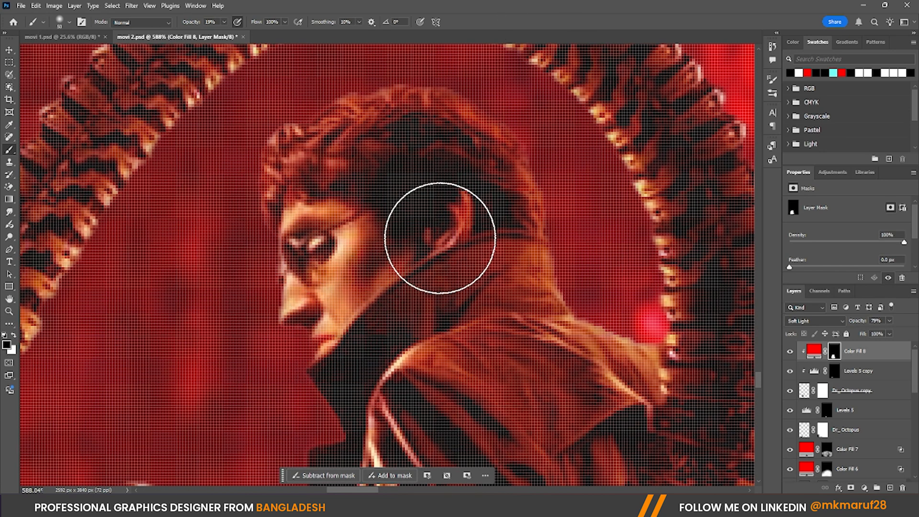
Brush black at 19% opacity with a soft 115 px brush on the red fill's mask to soften the tint around the lower claw arms
scroll(436, 246, down, 5)
scroll(433, 74, up, 1)
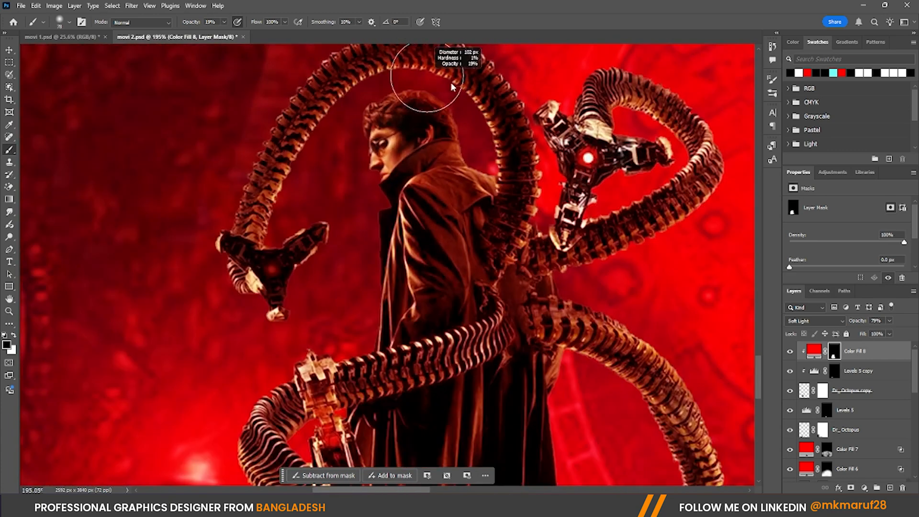
scroll(439, 85, down, 3)
scroll(385, 311, up, 3)
scroll(375, 262, down, 3)
scroll(383, 377, up, 2)
drag(376, 364, 349, 364)
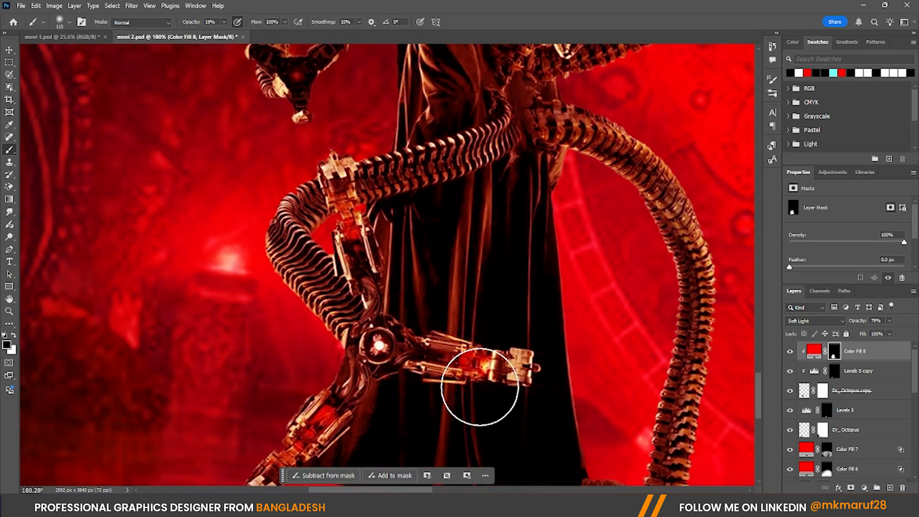
scroll(500, 384, down, 2)
scroll(304, 179, down, 1)
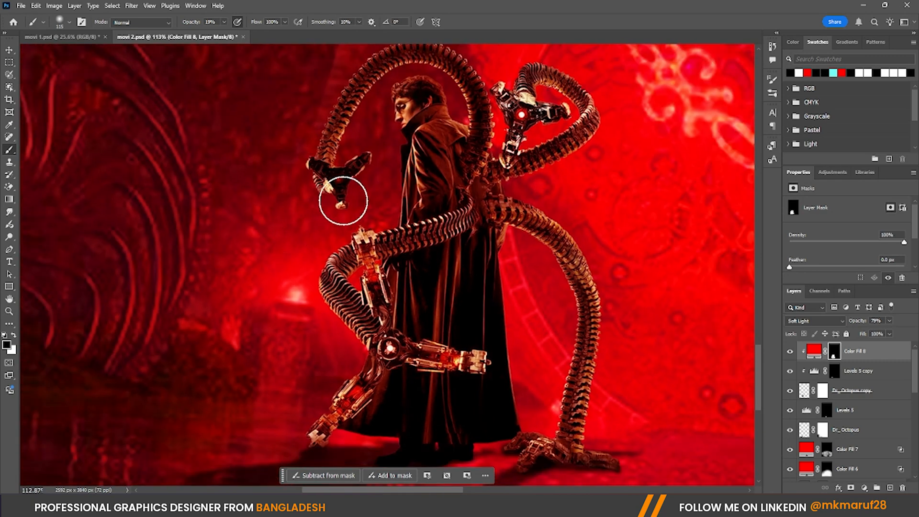
Brush white at 100% opacity with a soft 146 px brush on the red fill's mask around the raised claw behind the figure
scroll(338, 196, down, 2)
scroll(369, 175, up, 5)
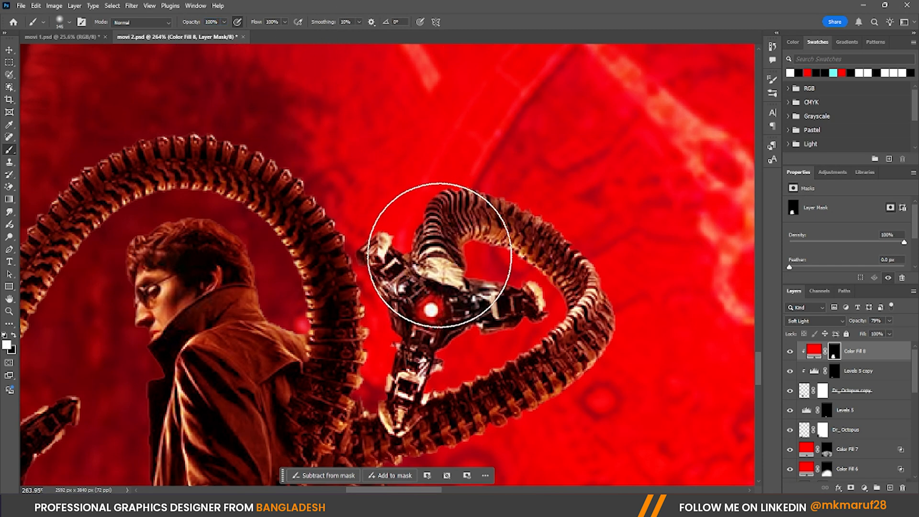
scroll(446, 208, down, 3)
scroll(446, 208, down, 4)
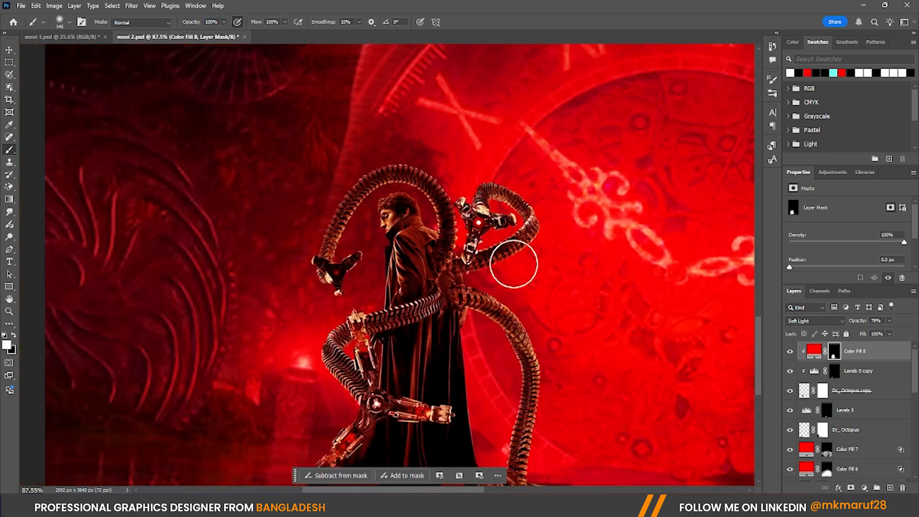
Add a red #ff0000 solid colour fill layer at the top of the stack and set its blend mode to Screen
scroll(465, 356, down, 2)
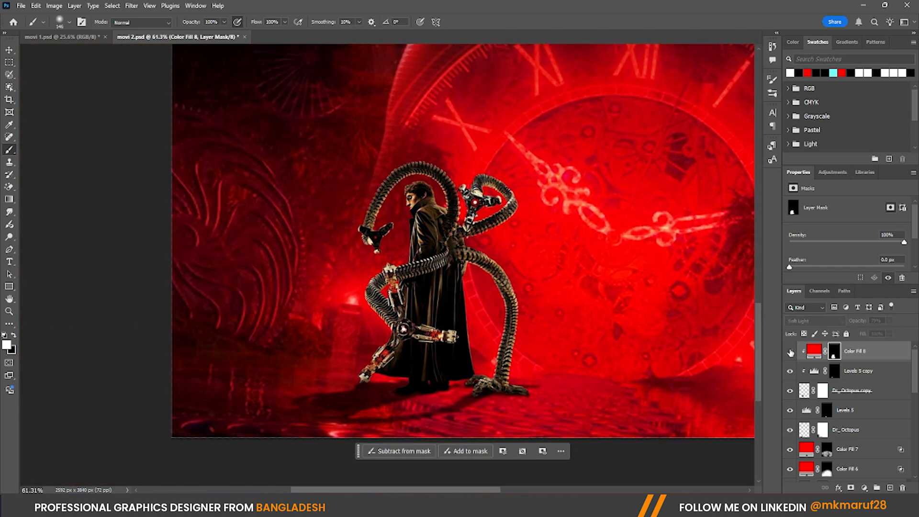
scroll(481, 260, down, 2)
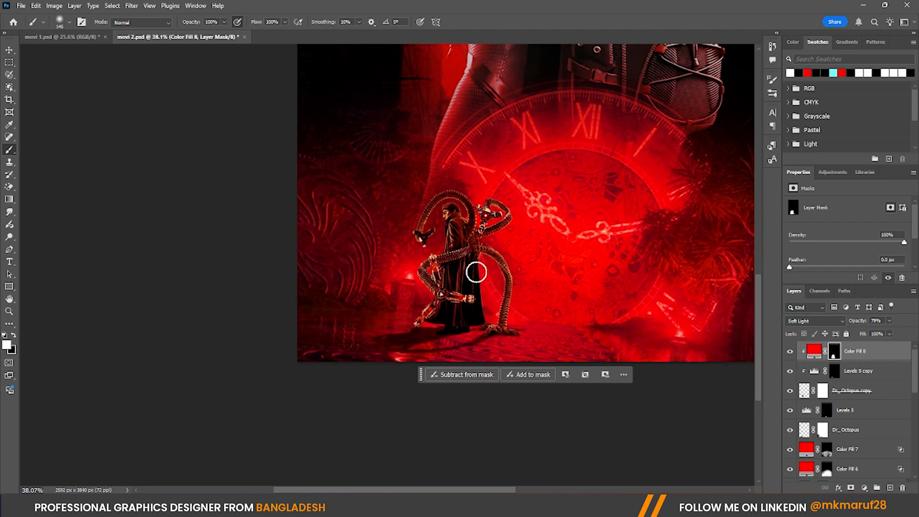
scroll(476, 272, down, 1)
scroll(510, 263, down, 1)
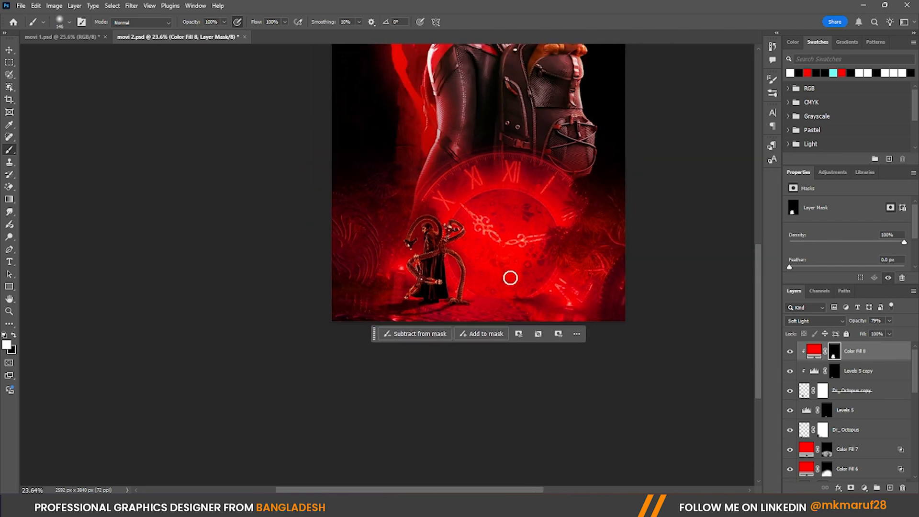
scroll(509, 278, up, 5)
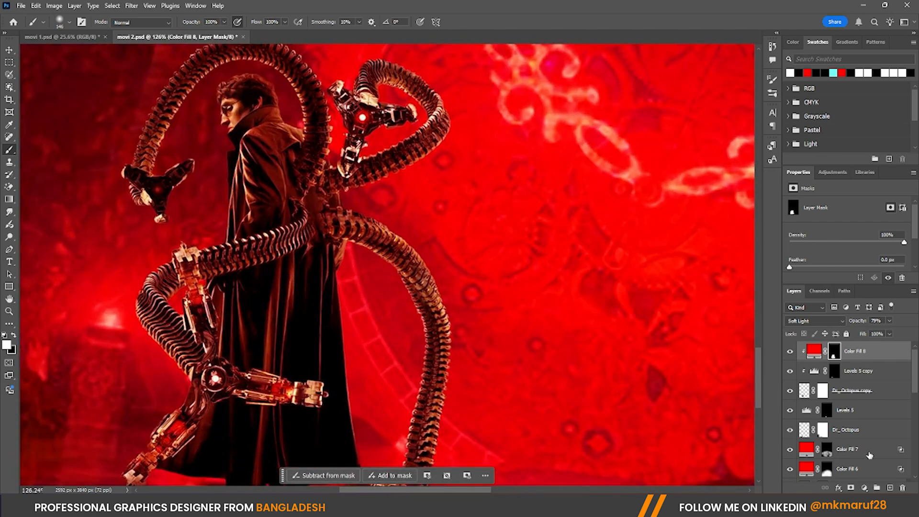
click(864, 488)
click(859, 318)
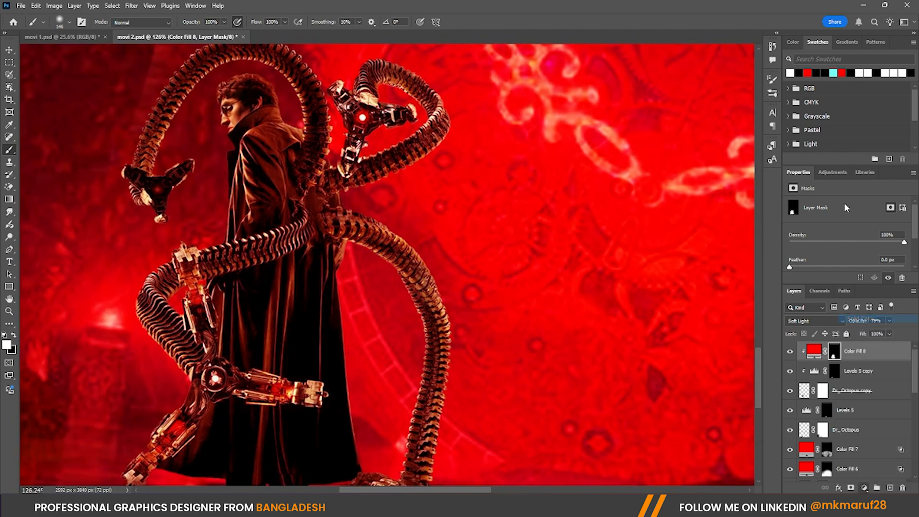
click(807, 73)
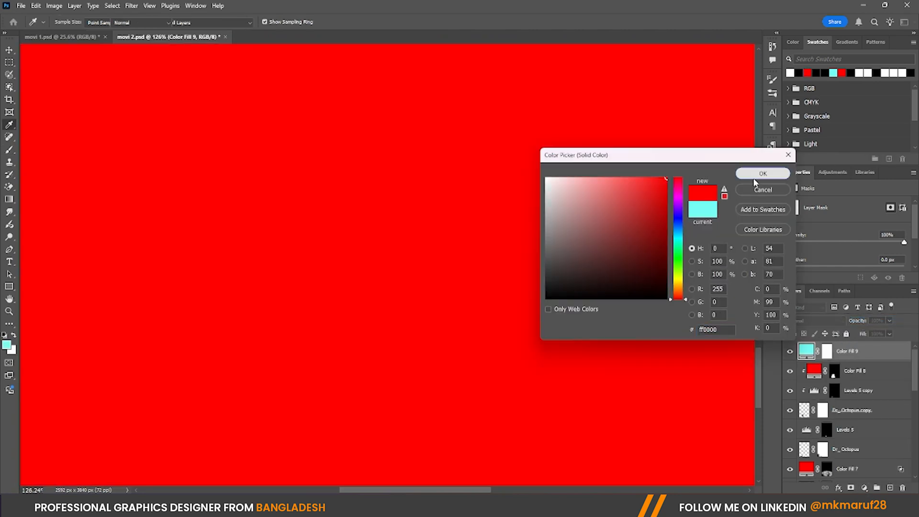
click(755, 173)
click(789, 321)
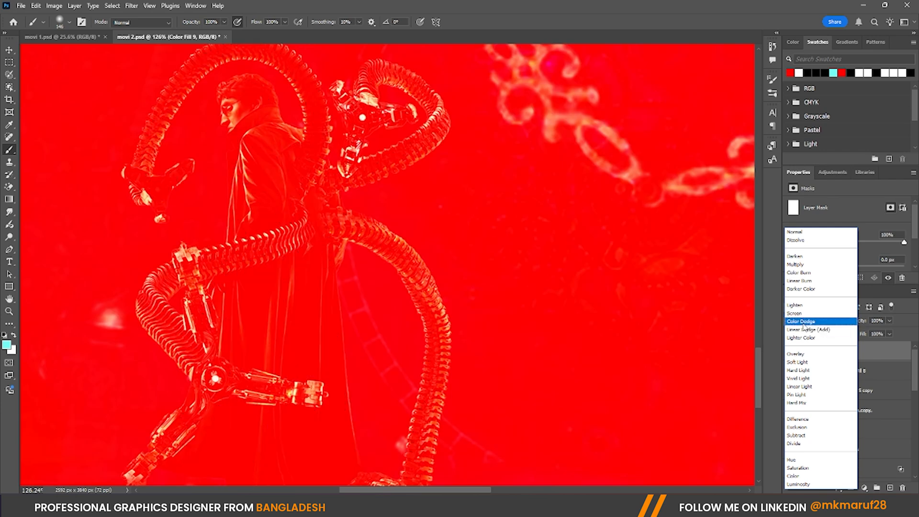
click(804, 314)
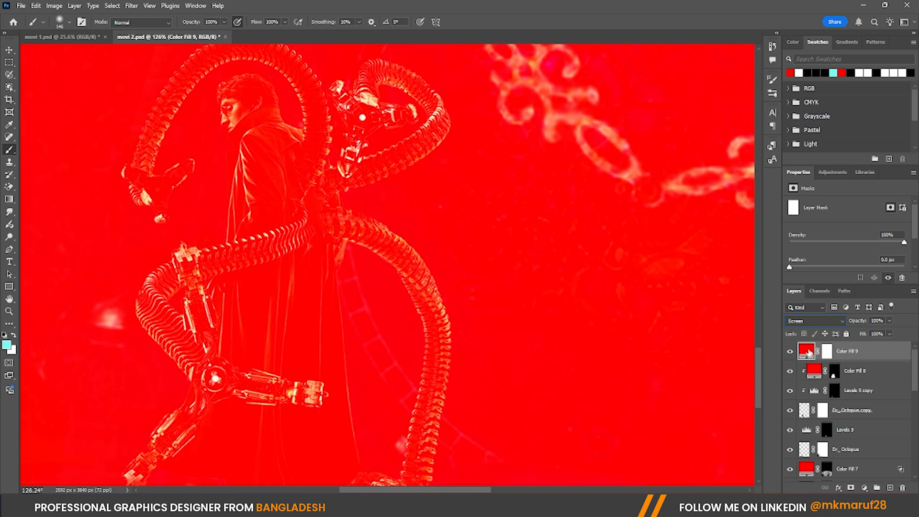
Split the new fill layer's Blend If shadow slider for the underlying layer to 0 / 58
right_click(807, 353)
click(835, 207)
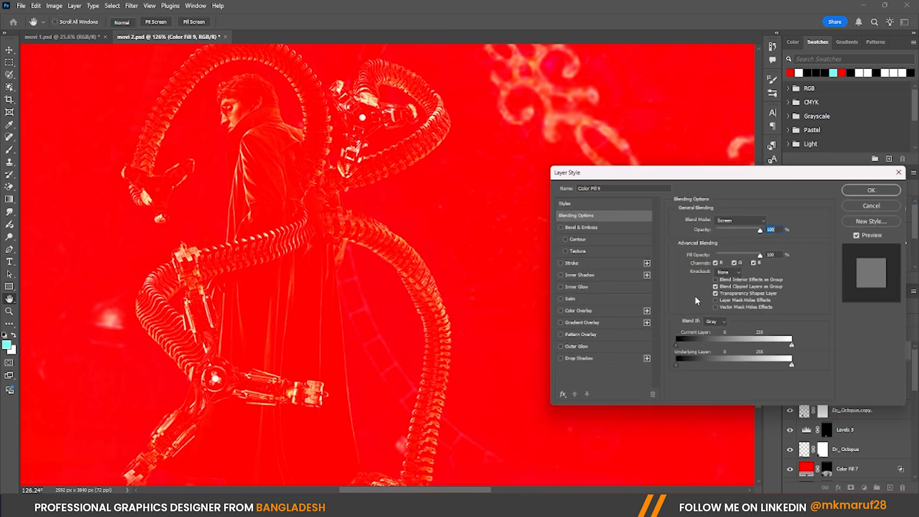
drag(677, 369, 704, 367)
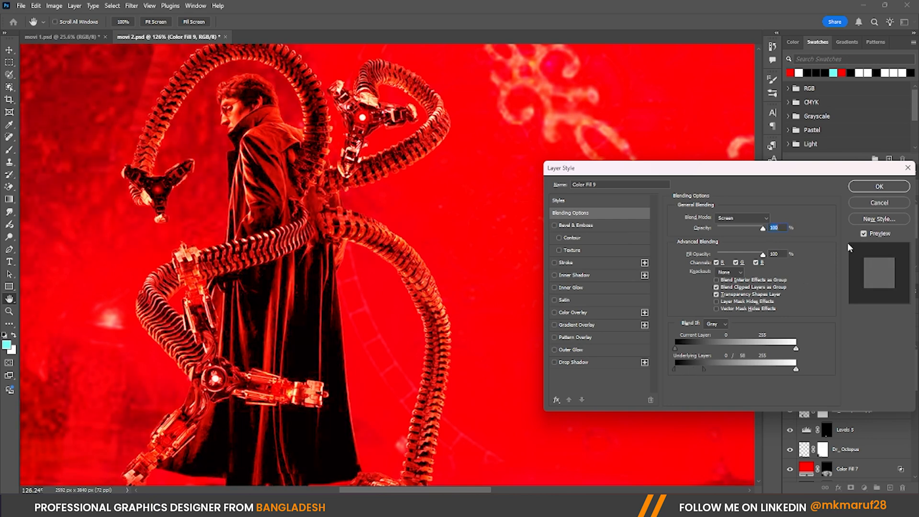
click(859, 191)
Clip the Screen fill layer to the Dr. Octopus layers below and invert its mask to black
key(b)
right_click(850, 352)
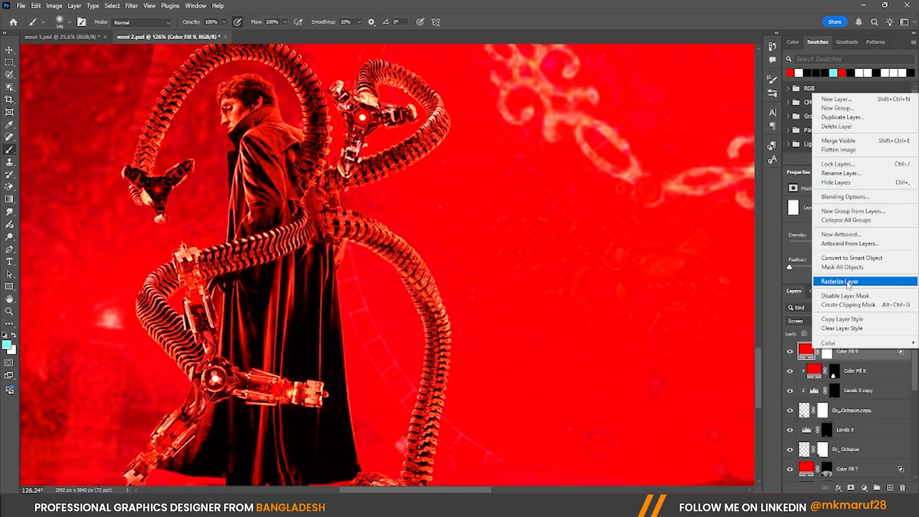
click(848, 305)
click(833, 353)
key(ctrl+i)
Brush white on the Screen fill's mask along the start of the standing tentacle behind the coat
scroll(113, 282, up, 3)
scroll(443, 269, up, 4)
mouse_move(511, 182)
mouse_down()
mouse_move(445, 168)
mouse_move(517, 175)
mouse_up()
scroll(451, 164, up, 7)
drag(484, 208, 489, 191)
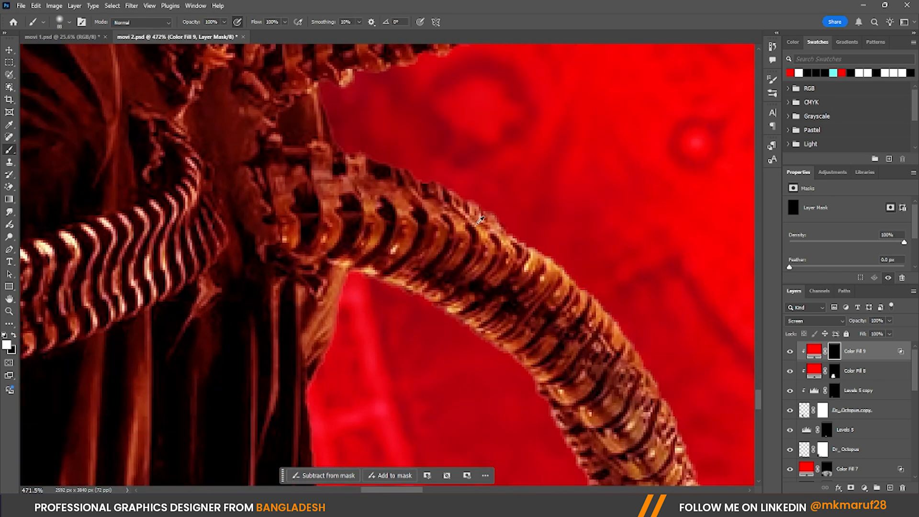
mouse_move(410, 119)
mouse_down()
mouse_move(333, 113)
mouse_move(350, 129)
mouse_move(302, 180)
mouse_up()
scroll(404, 106, down, 7)
scroll(430, 225, up, 7)
scroll(363, 191, down, 2)
Brush white with a larger soft brush on the Screen fill's mask down the outer edge of the standing tentacle
drag(415, 202, 433, 204)
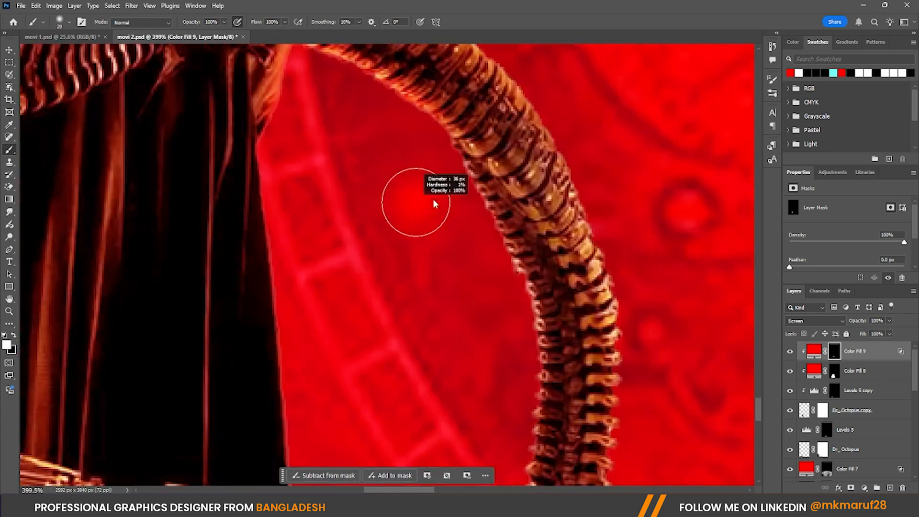
scroll(435, 197, down, 3)
scroll(550, 196, down, 2)
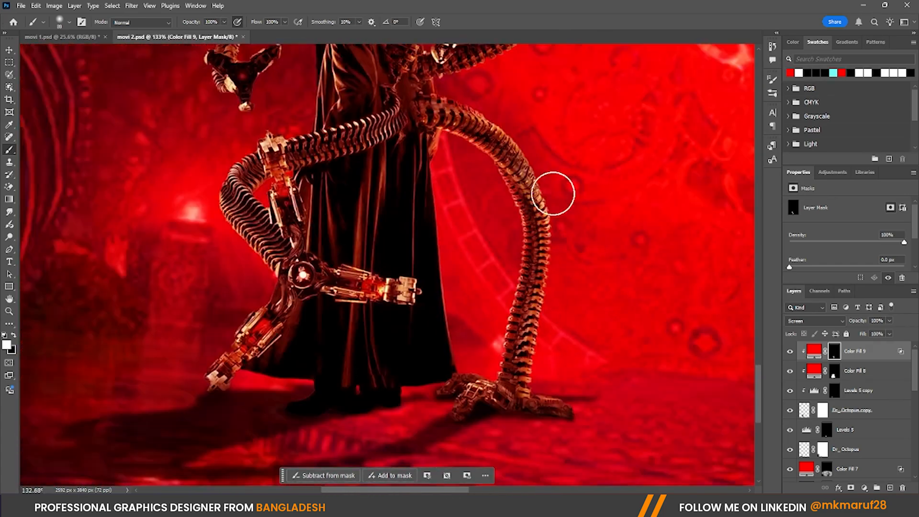
scroll(553, 193, up, 3)
scroll(375, 107, down, 3)
scroll(369, 390, up, 2)
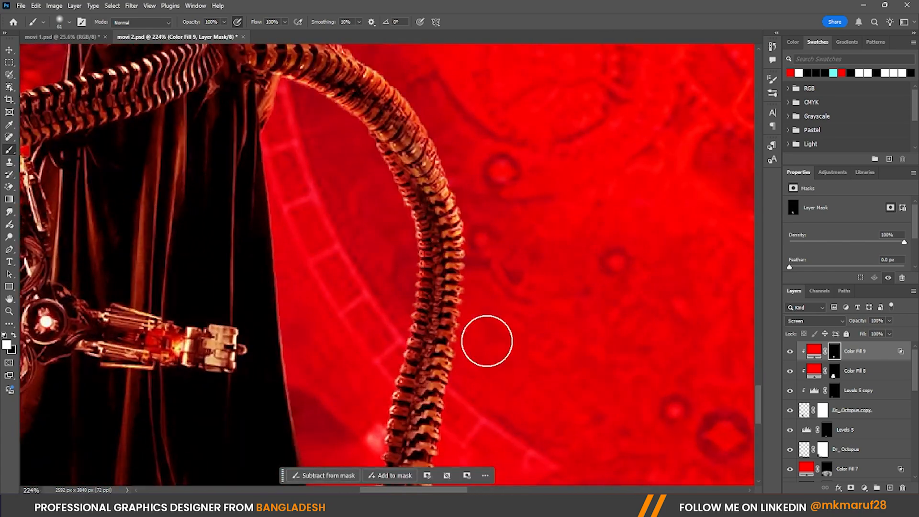
Brush white with a small soft brush on the Screen fill's mask around the standing tentacle's base and claw foot
scroll(485, 269, up, 2)
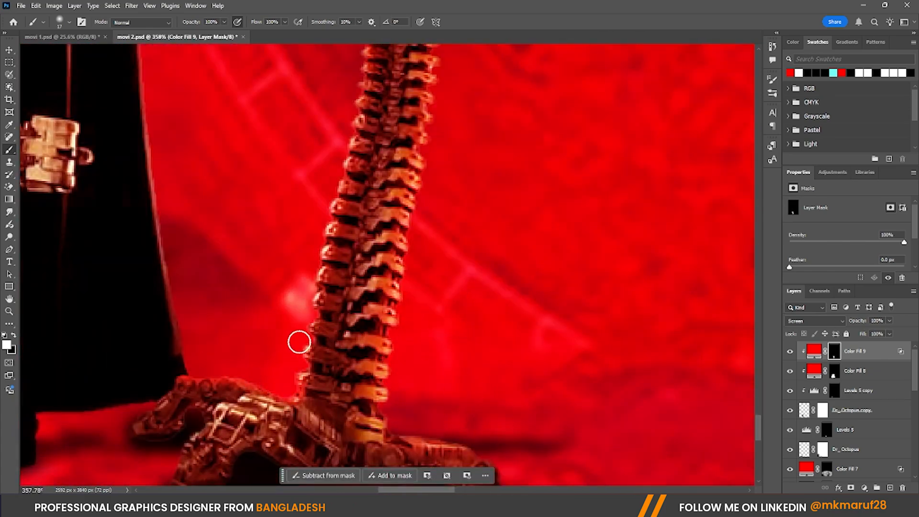
drag(204, 380, 265, 284)
scroll(330, 312, up, 3)
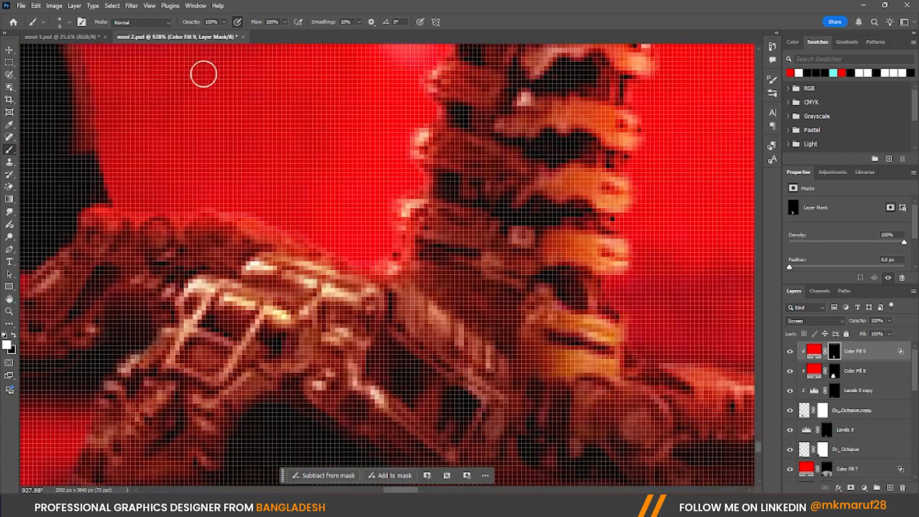
scroll(371, 320, down, 5)
Brush white at 100% opacity on the Screen fill's mask along the raised claw arm behind the figure's back
key(0)
scroll(446, 394, down, 2)
scroll(381, 344, up, 3)
scroll(311, 151, up, 4)
scroll(391, 263, up, 2)
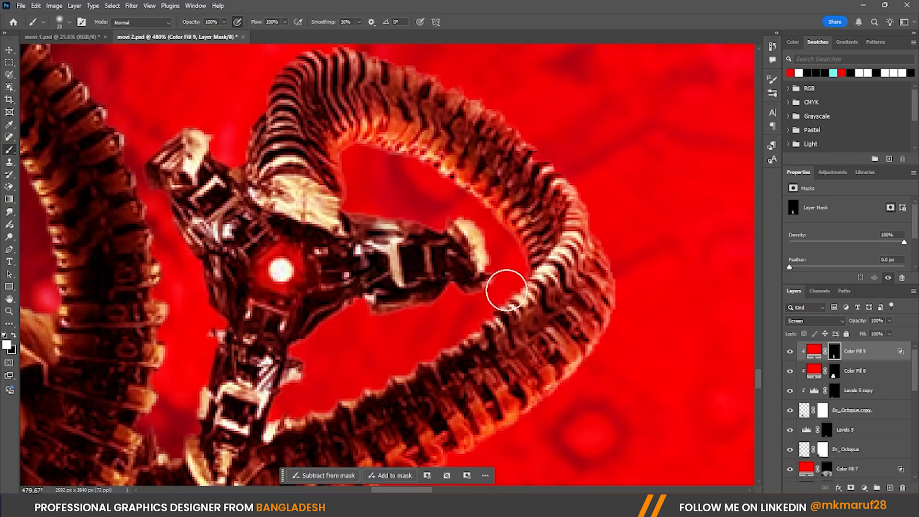
drag(366, 320, 320, 347)
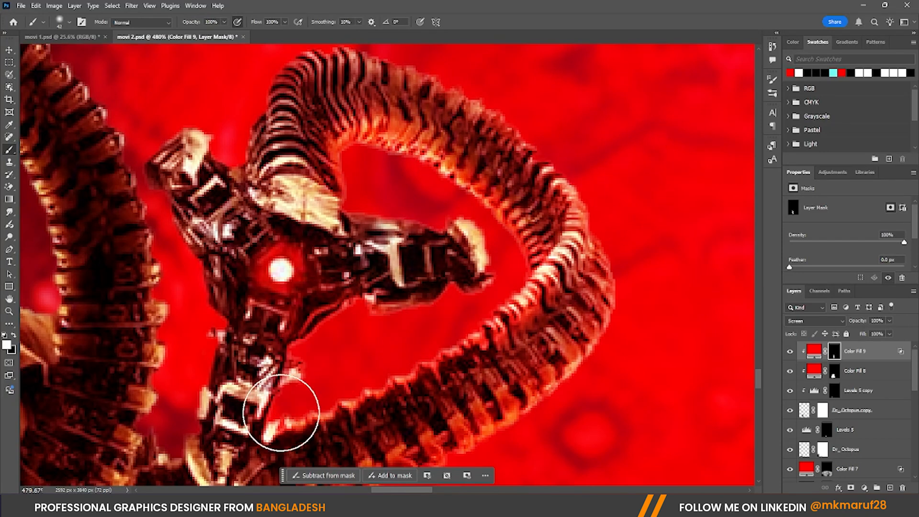
drag(412, 308, 465, 295)
key(bracketleft)
key(bracketleft)
key(bracketleft)
scroll(484, 275, down, 1)
drag(251, 114, 307, 128)
scroll(311, 119, down, 3)
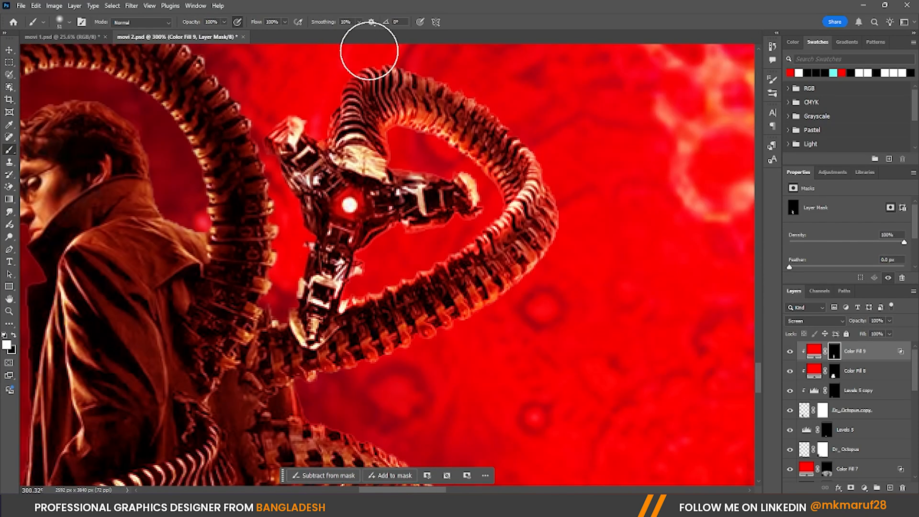
Brush white at 100% opacity on the Screen fill's mask along the tentacle arching over the head
scroll(325, 225, up, 2)
scroll(62, 180, up, 1)
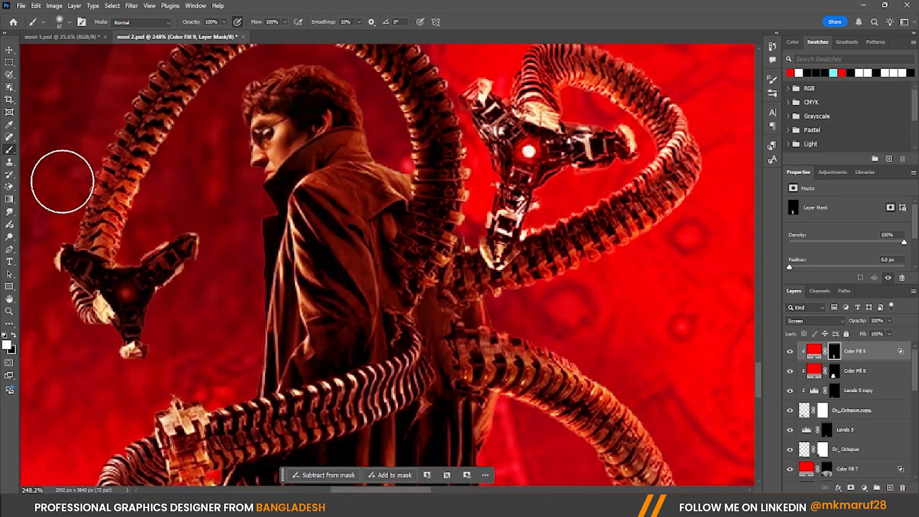
scroll(148, 185, up, 2)
scroll(475, 106, up, 1)
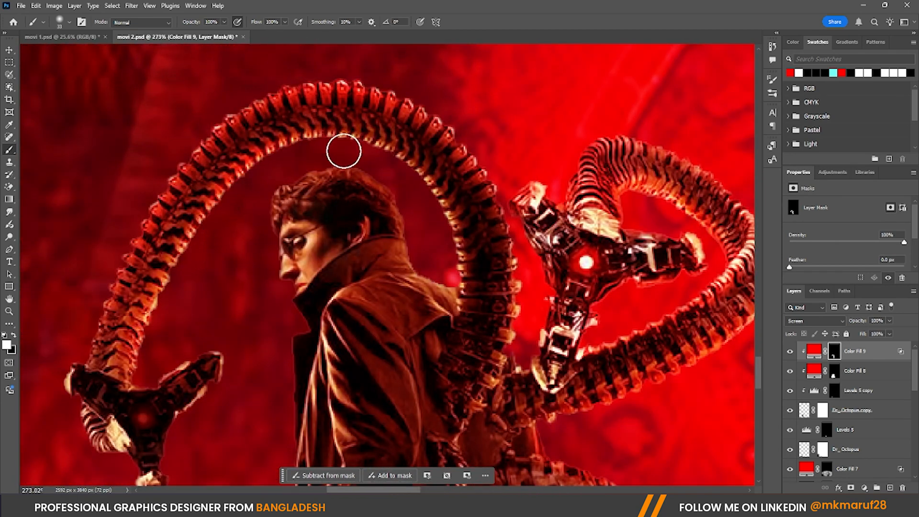
Brush white at reduced opacity, starting from 33%, on the Screen fill's mask to add red light to the hair
scroll(331, 123, up, 2)
key(bracketleft)
key(bracketleft)
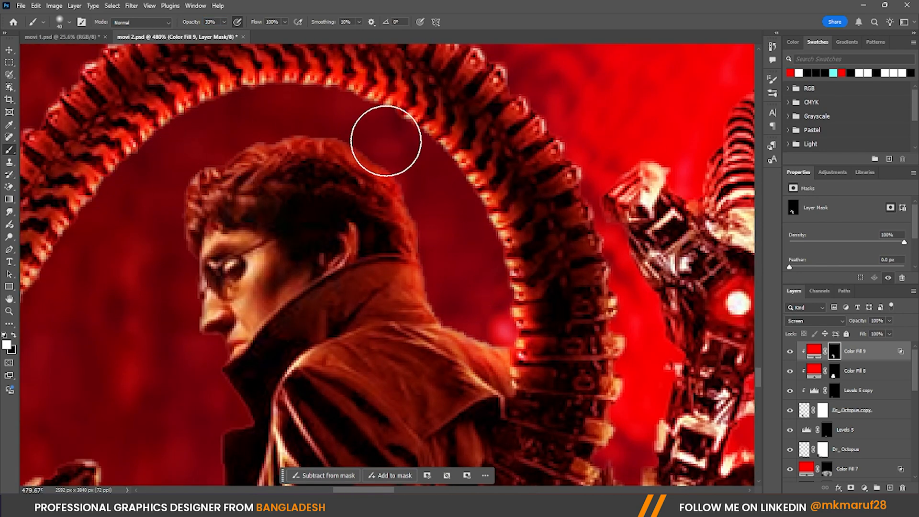
scroll(154, 242, down, 1)
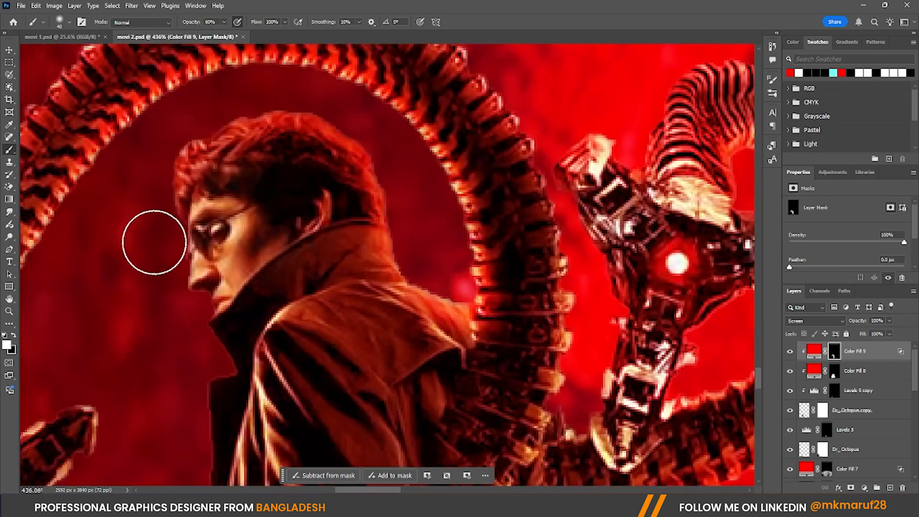
Enlarge the soft brush and paint white on the Screen fill's mask around the hanging claw in front of the figure
scroll(183, 406, down, 3)
scroll(296, 141, up, 2)
key(bracketright)
key(bracketright)
key(bracketright)
key(bracketright)
key(bracketright)
scroll(296, 141, down, 3)
scroll(278, 279, up, 3)
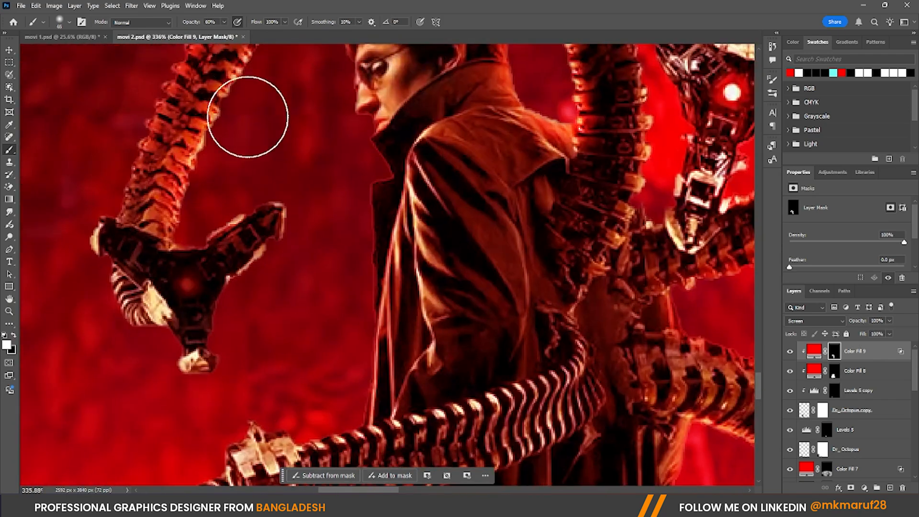
scroll(215, 206, down, 2)
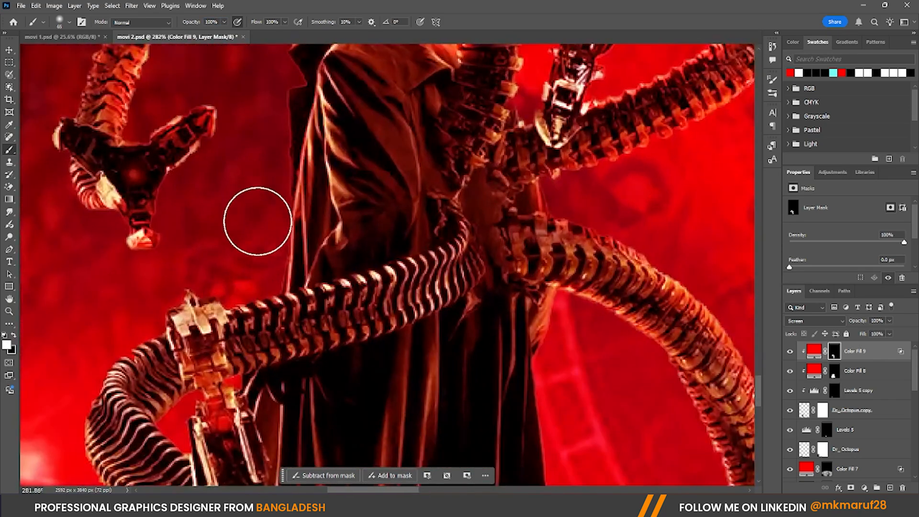
scroll(246, 96, down, 2)
scroll(256, 128, up, 2)
Brush white at 100% opacity on the Screen fill's mask along the lower tentacle that wraps in front of the coat
scroll(460, 199, down, 3)
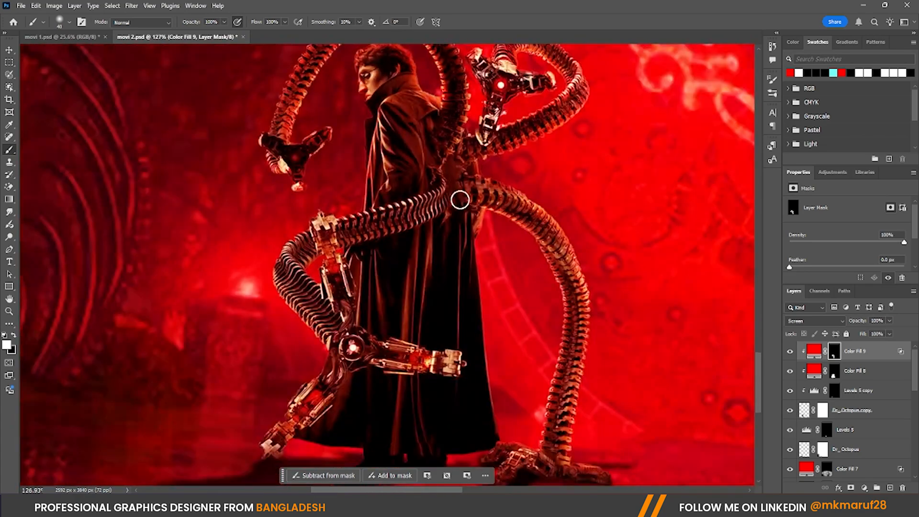
scroll(296, 283, up, 2)
scroll(256, 277, up, 3)
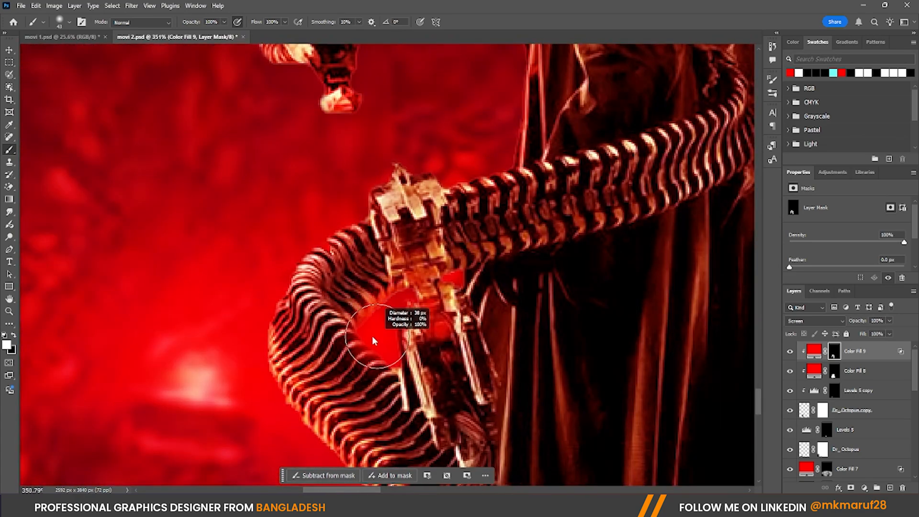
scroll(401, 263, down, 2)
key(bracketright)
key(bracketright)
key(bracketright)
key(bracketright)
key(bracketright)
scroll(368, 158, up, 1)
scroll(358, 211, down, 4)
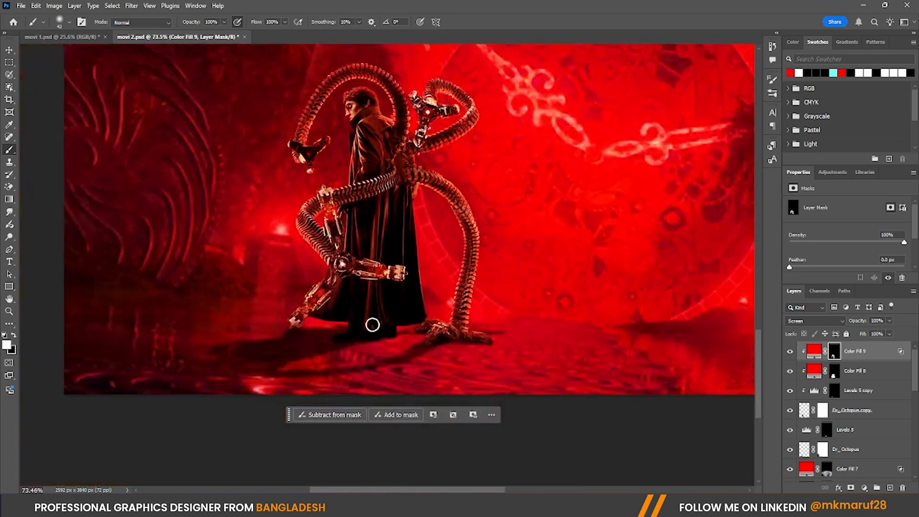
Brush white with a small soft brush on the Screen fill's mask around the lowest claw arm beside the coat hem
scroll(313, 308, up, 4)
key(bracketright)
key(bracketright)
key(bracketright)
key(bracketright)
scroll(275, 390, up, 1)
key(bracketleft)
key(bracketleft)
key(bracketleft)
key(bracketleft)
key(bracketleft)
key(bracketleft)
key(bracketleft)
key(bracketleft)
key(bracketleft)
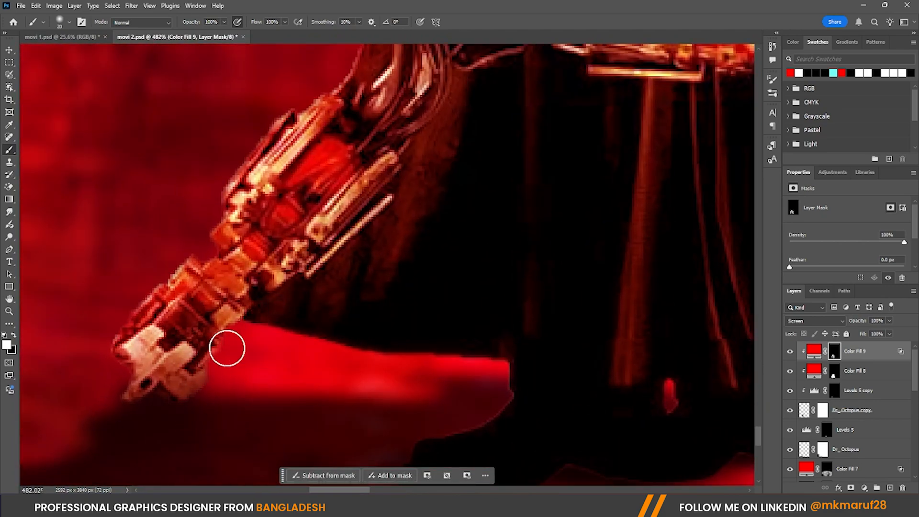
scroll(502, 391, down, 3)
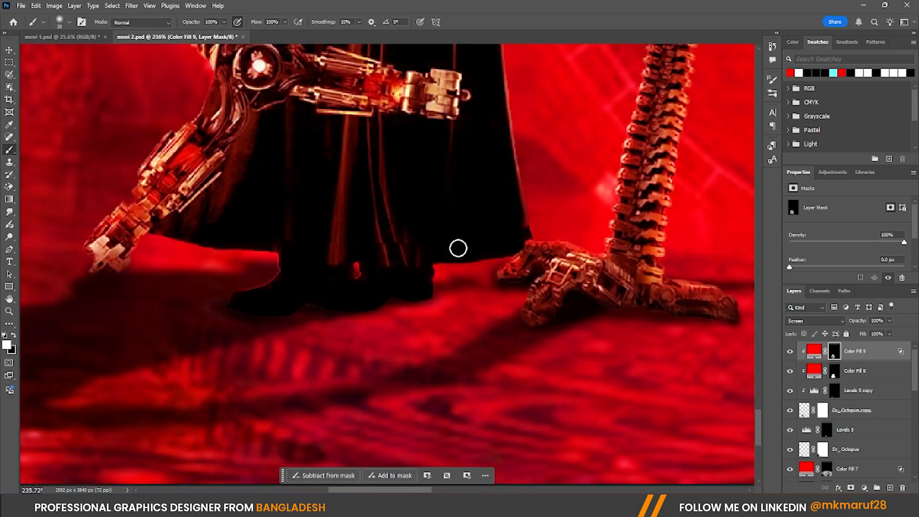
Brush white with a large soft brush on the Screen fill's mask around the standing tentacle to strengthen its red light
scroll(457, 248, down, 2)
scroll(561, 280, up, 1)
alt+right_click(561, 280)
scroll(551, 333, down, 1)
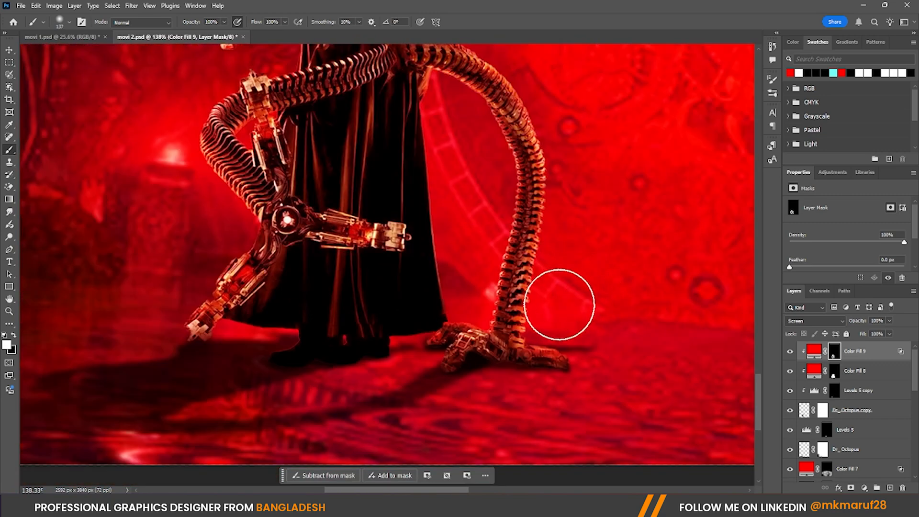
scroll(561, 222, down, 2)
scroll(552, 191, up, 3)
key(bracketleft)
key(bracketleft)
key(bracketleft)
scroll(401, 285, down, 2)
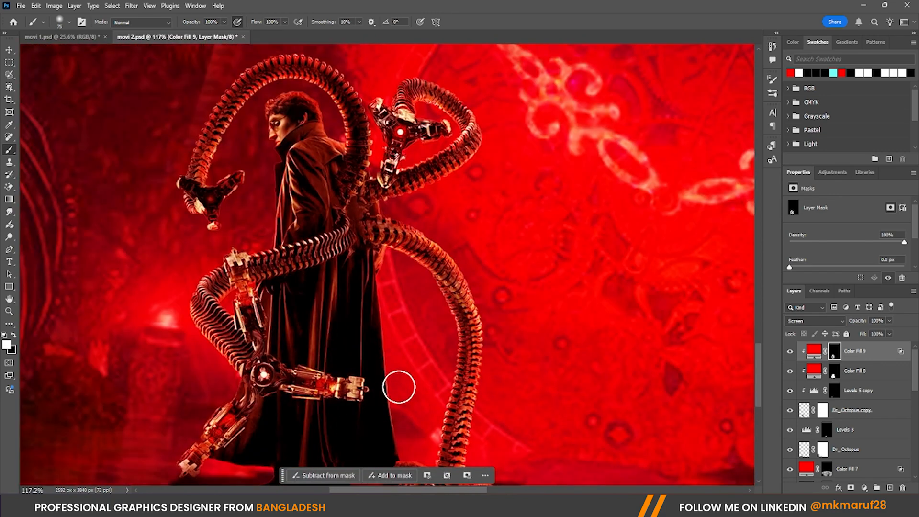
Resize the soft brush and touch up the Screen fill's mask with white on the upper tentacles and hanging claw
scroll(476, 63, up, 3)
alt+right_click(467, 233)
alt+right_click(317, 282)
scroll(316, 283, down, 3)
scroll(206, 306, up, 2)
alt+right_click(243, 272)
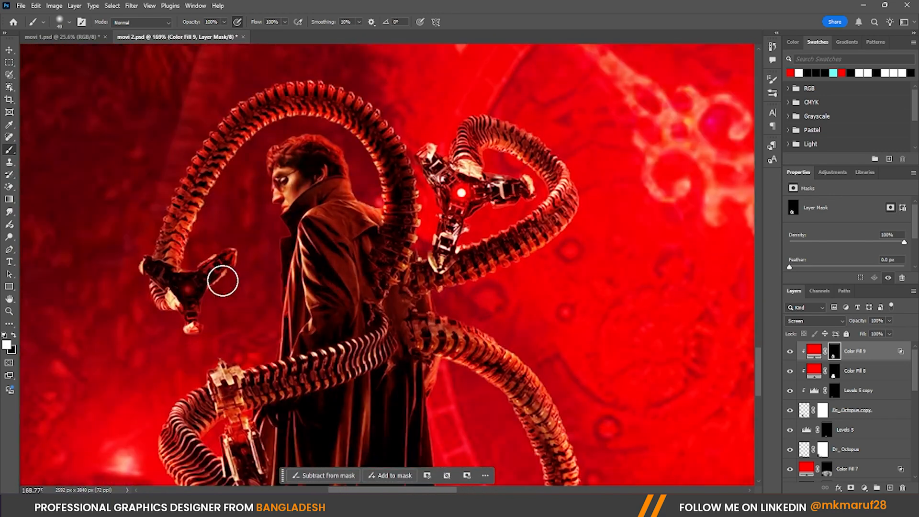
scroll(201, 268, down, 1)
scroll(240, 202, down, 2)
scroll(258, 402, up, 2)
scroll(268, 230, down, 3)
scroll(311, 383, up, 3)
Brush white on the Screen fill's mask over the lower claw arms, lowering the brush opacity to 63%
alt+right_click(275, 305)
drag(275, 305, 237, 262)
alt+right_click(242, 304)
drag(186, 22, 175, 22)
drag(251, 282, 349, 322)
scroll(225, 196, down, 4)
scroll(287, 363, up, 2)
drag(216, 230, 160, 285)
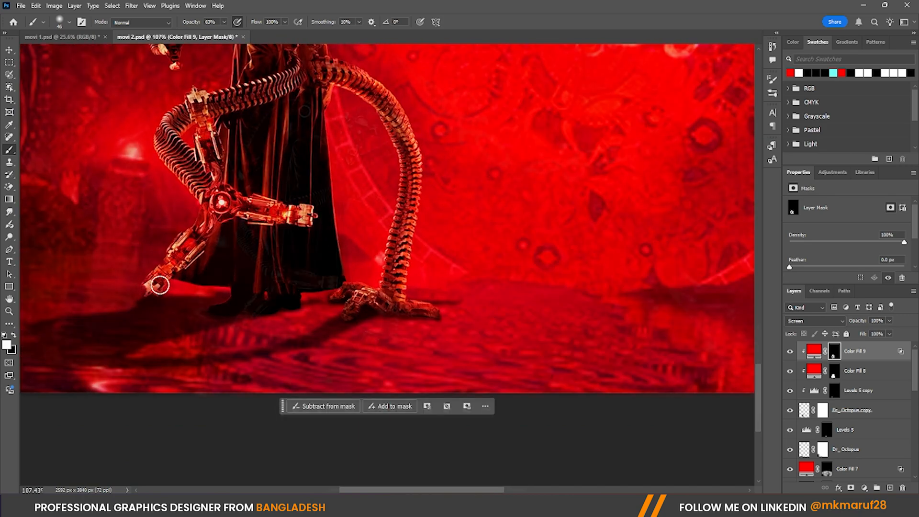
Clip a Levels adjustment above the red Screen fill, set midtones to 0.76 and white input to 175, and invert its mask
scroll(159, 285, down, 3)
scroll(430, 287, up, 2)
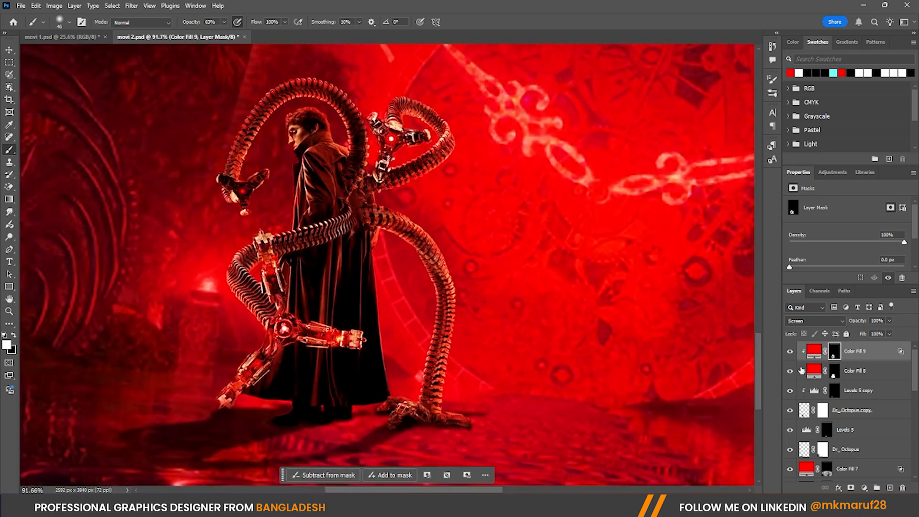
click(789, 353)
click(789, 353)
click(863, 488)
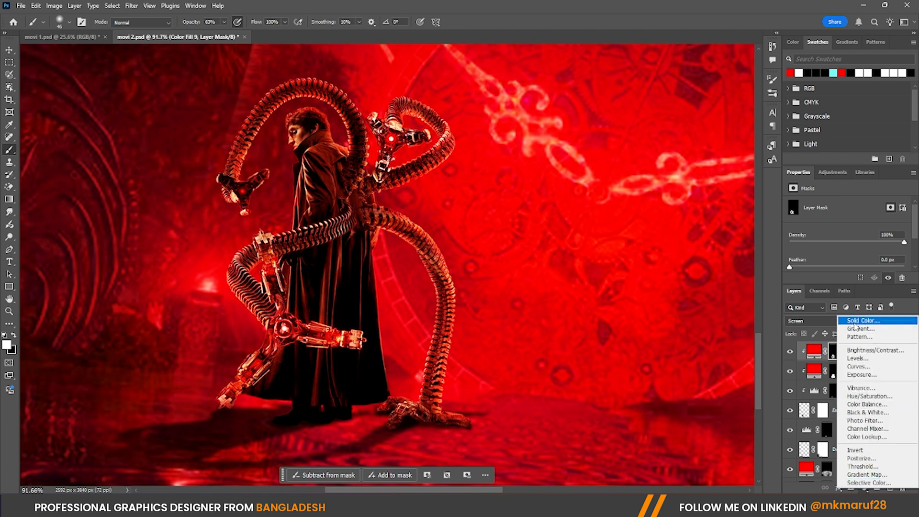
click(857, 358)
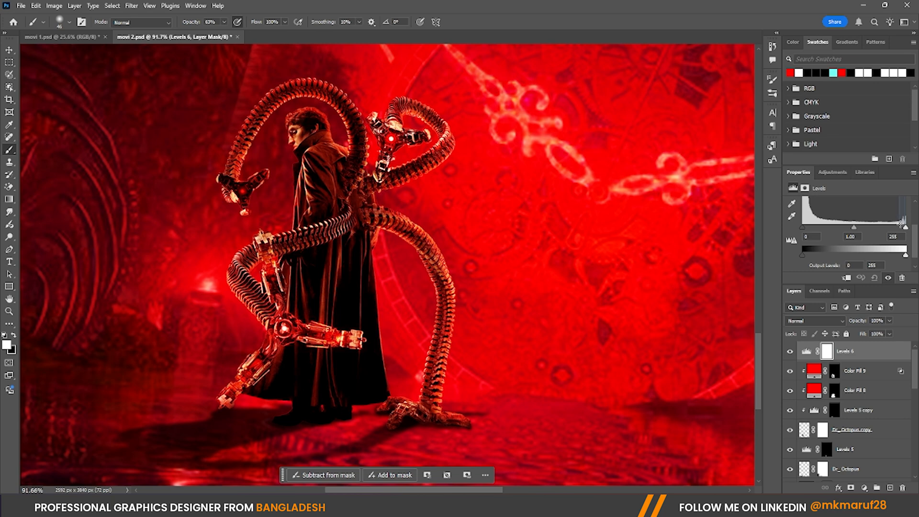
drag(905, 229, 843, 226)
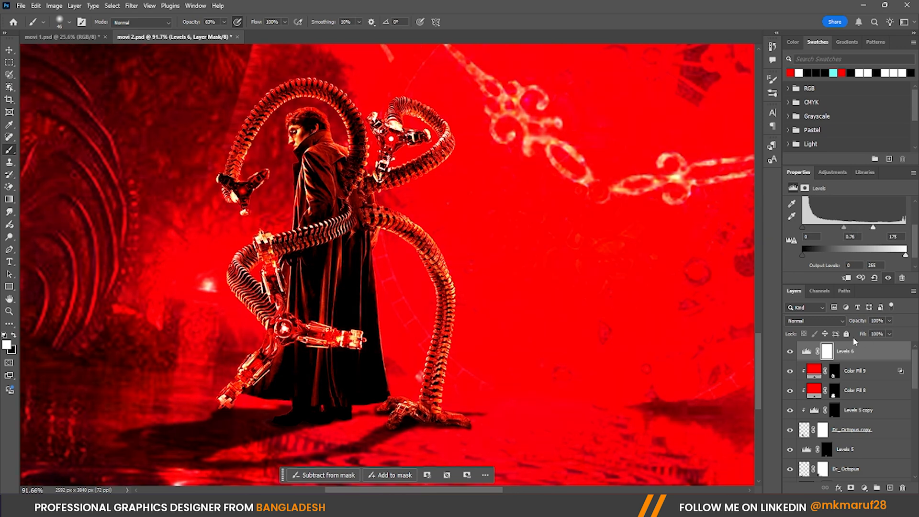
click(846, 277)
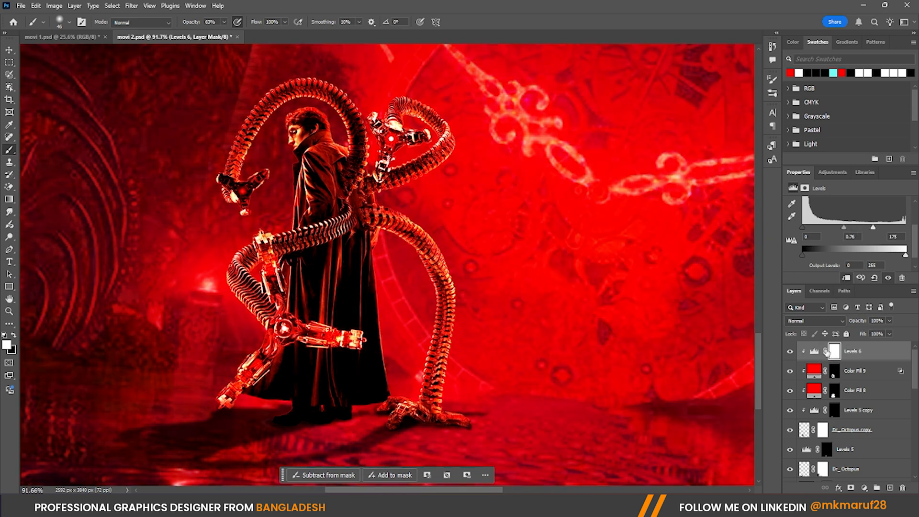
key(ctrl+i)
Brush white on the new Levels adjustment's mask along the standing tentacle, resizing the soft brush to suit
scroll(441, 290, up, 3)
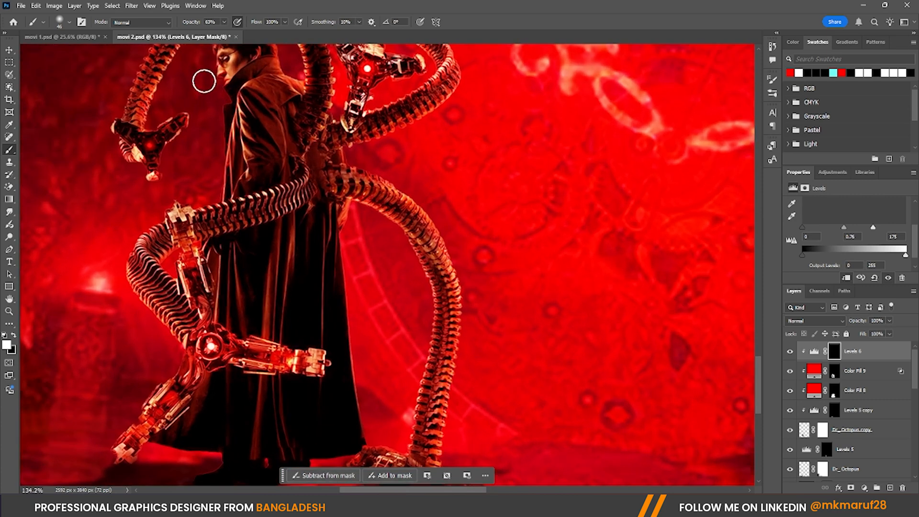
drag(467, 173, 508, 174)
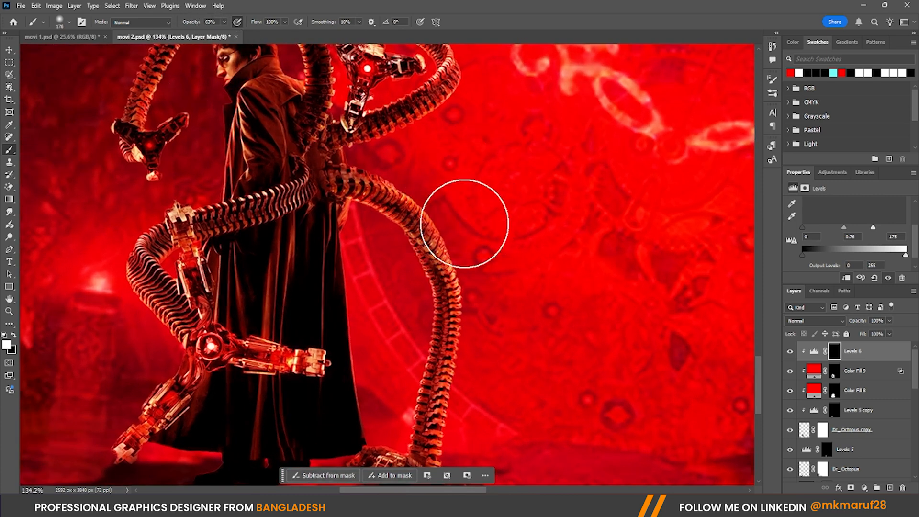
scroll(459, 203, up, 2)
drag(389, 153, 347, 153)
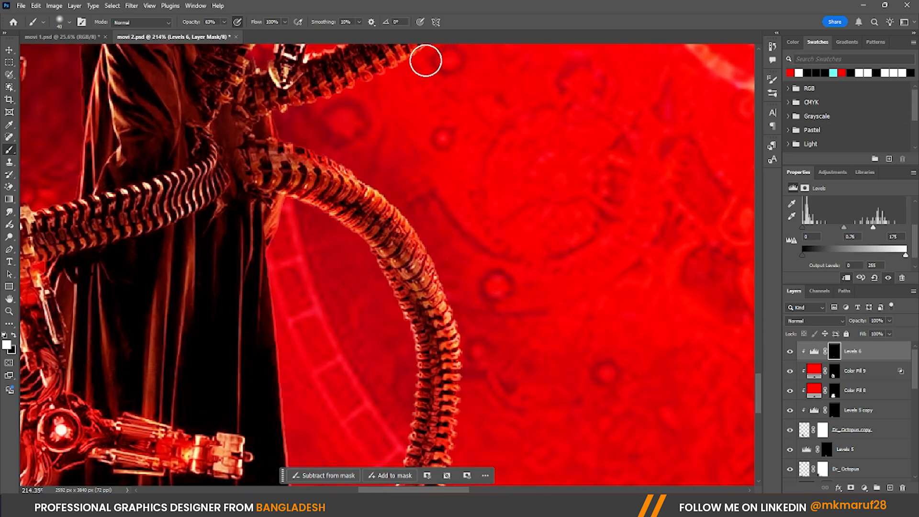
scroll(410, 129, down, 3)
drag(469, 197, 483, 197)
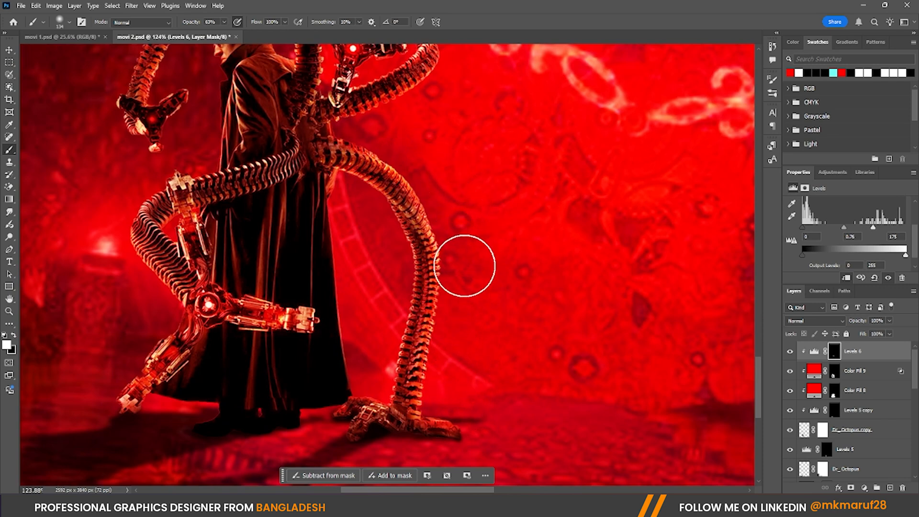
Brush white at 100% opacity on the Levels mask over the other tentacles with a smaller soft brush, and compare the effect
scroll(384, 257, up, 2)
mouse_move(314, 183)
mouse_down()
mouse_move(284, 183)
mouse_move(383, 246)
mouse_move(373, 369)
mouse_move(351, 414)
mouse_up()
scroll(74, 227, down, 1)
drag(75, 227, 286, 180)
drag(232, 271, 244, 276)
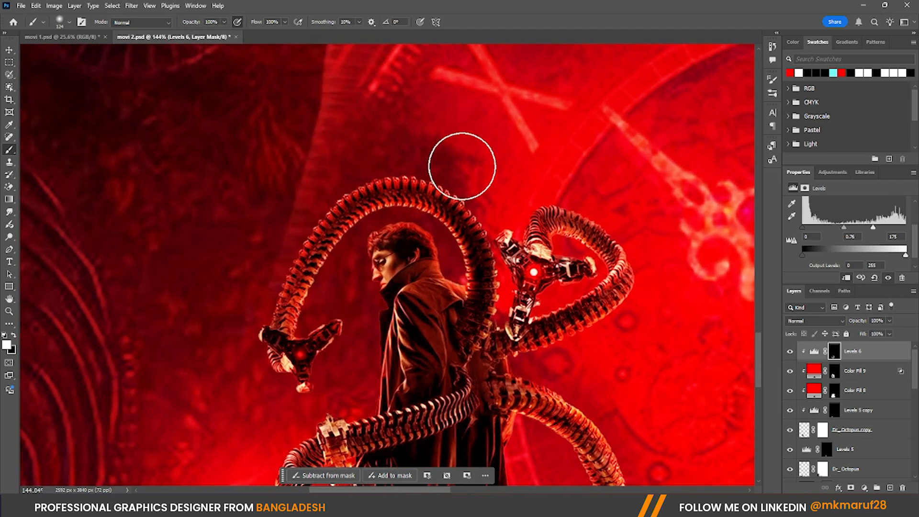
key(bracketleft)
key(bracketleft)
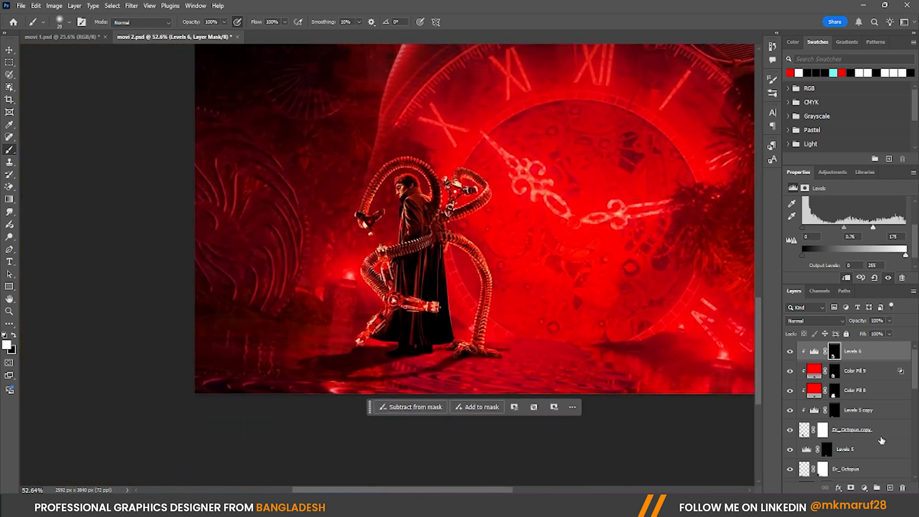
click(790, 353)
scroll(290, 351, down, 4)
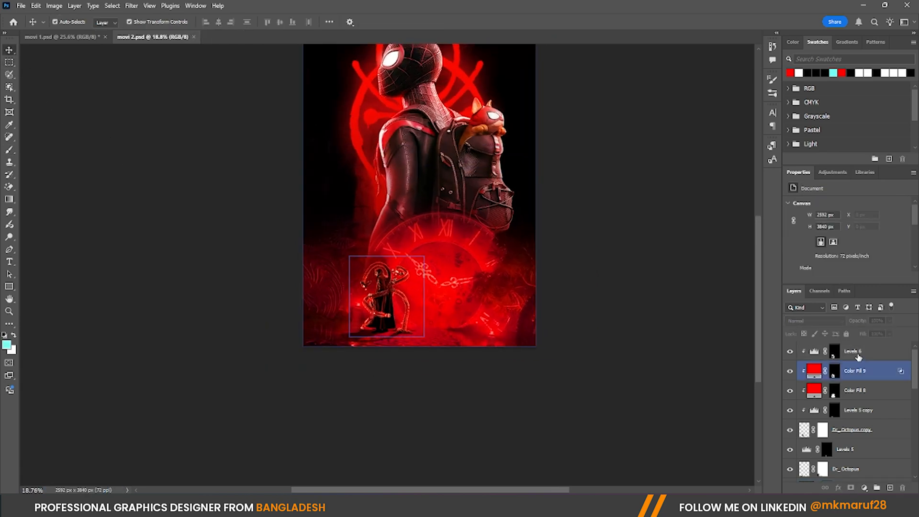
Group the Dr. Octopus layers with their shadow, Levels and red fill adjustments as avt 2
click(858, 357)
scroll(833, 397, down, 3)
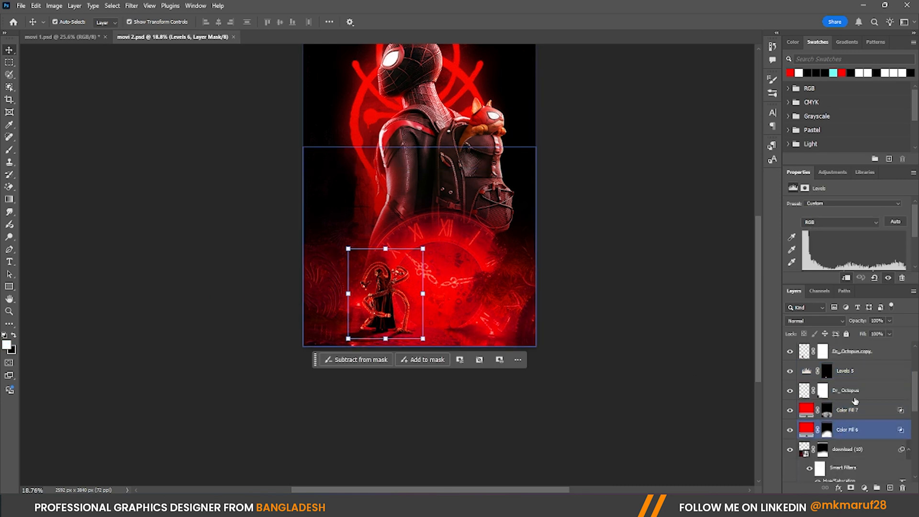
click(788, 391)
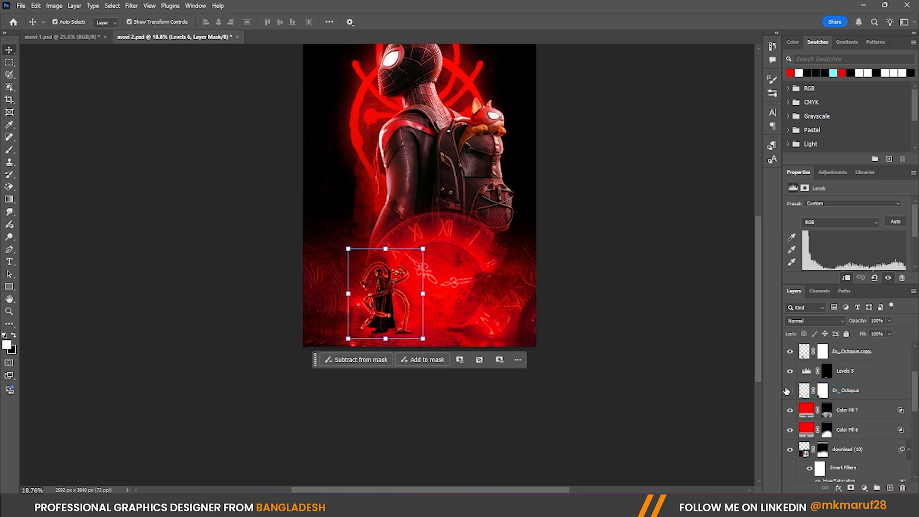
click(788, 390)
click(870, 391)
scroll(869, 390, up, 3)
shift+click(862, 355)
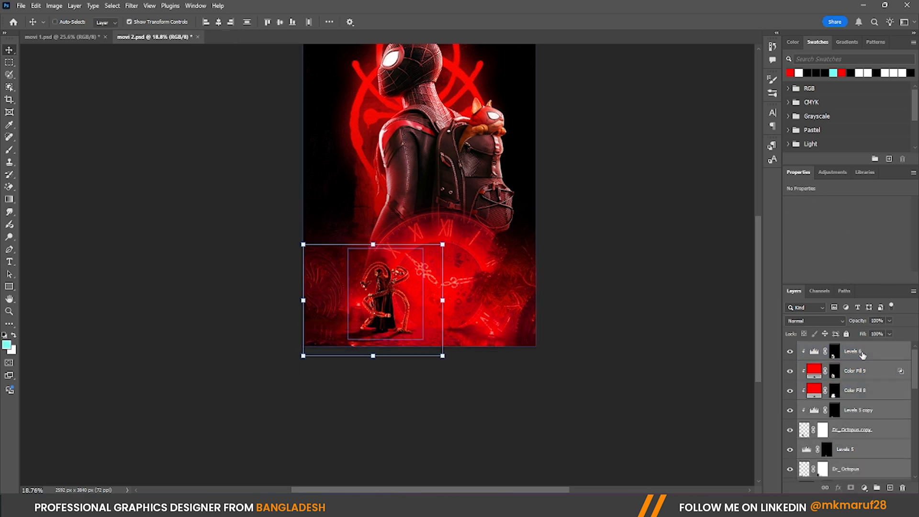
key(ctrl+g)
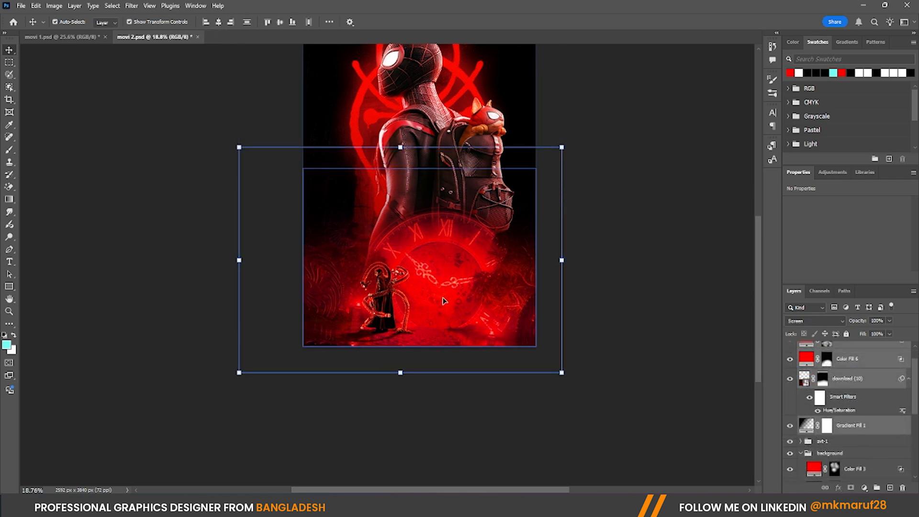
Group the clock scene layers from the red fills down to the gradient fill as background 2, and collapse the background group
key(ctrl+g)
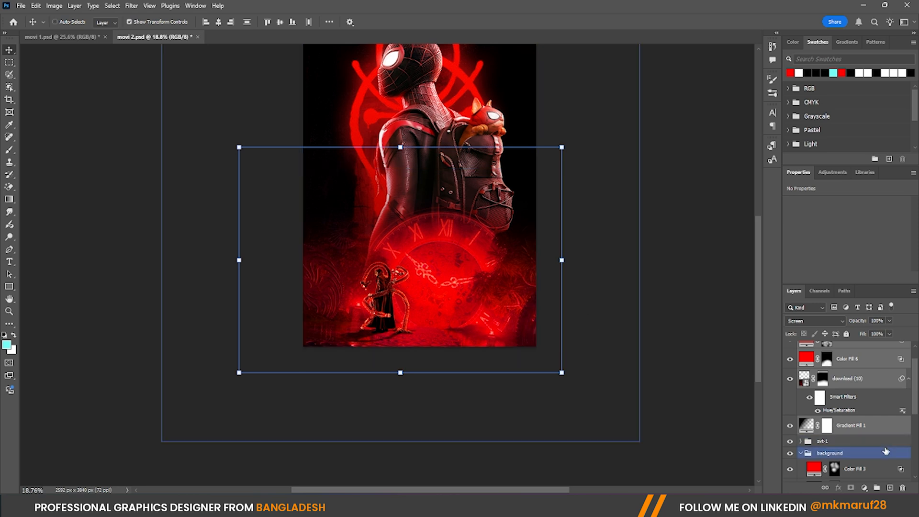
scroll(851, 406, down, 2)
click(855, 406)
click(849, 360)
scroll(849, 363, up, 1)
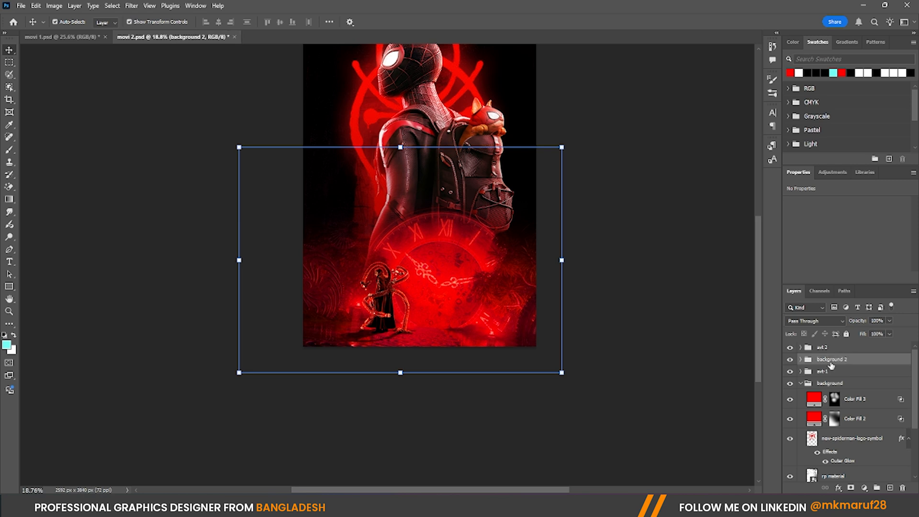
click(813, 382)
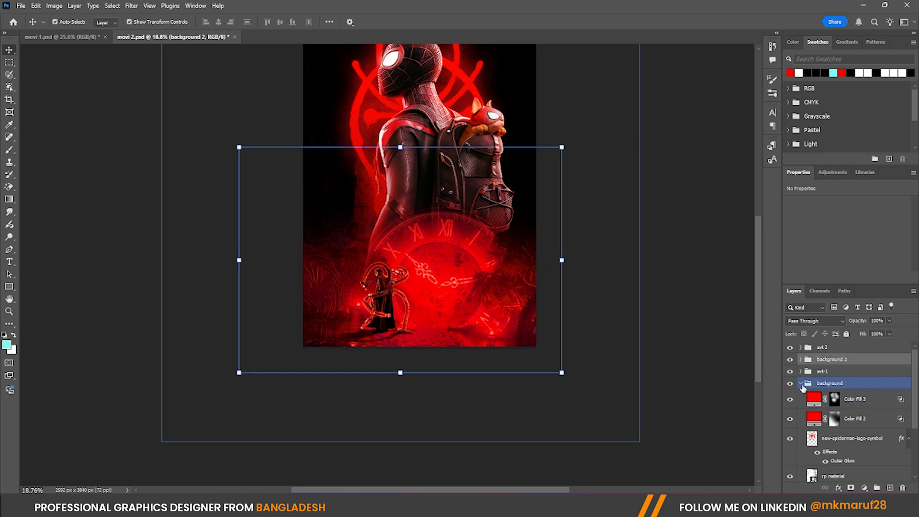
click(801, 384)
Examine the whole poster composition and the Dr. Octopus clock scene at several magnifications
key(ctrl+minus)
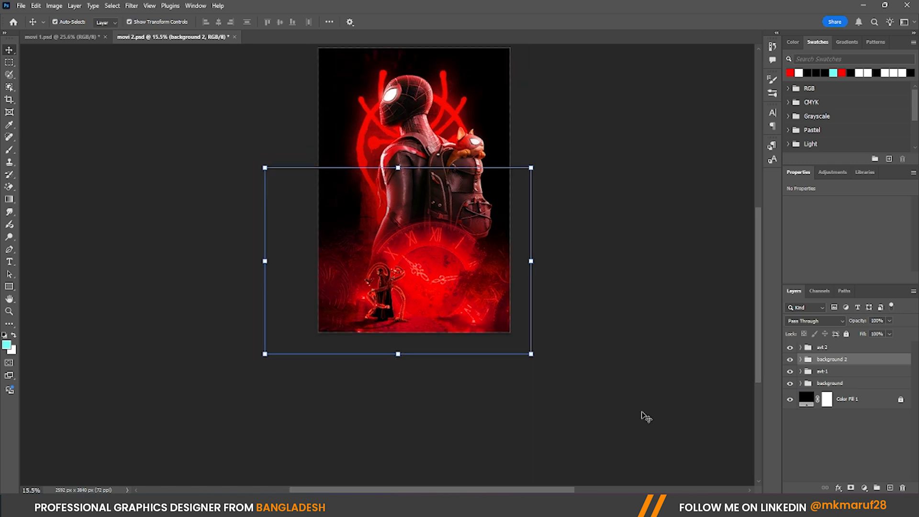
click(837, 351)
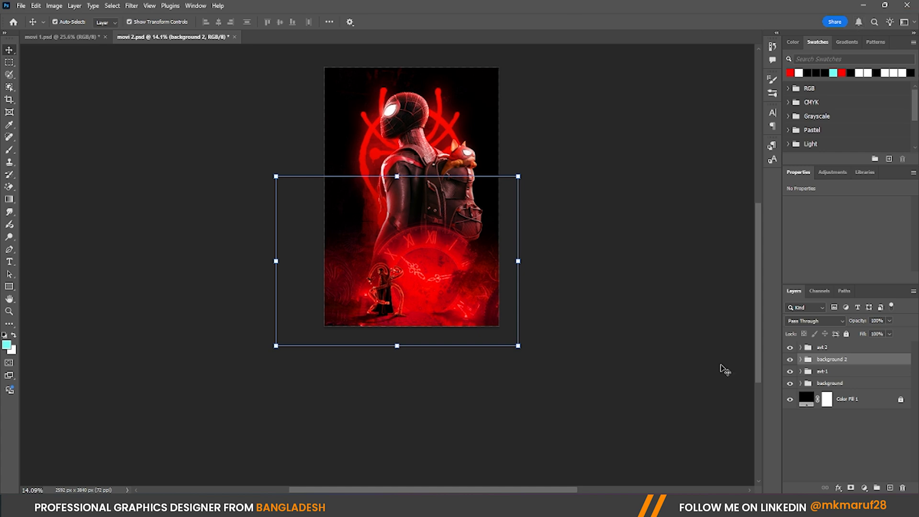
click(794, 382)
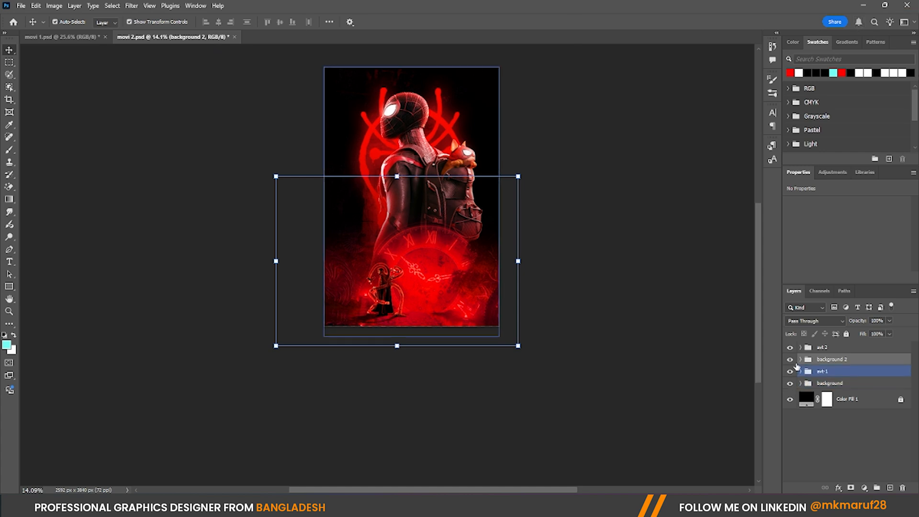
click(797, 347)
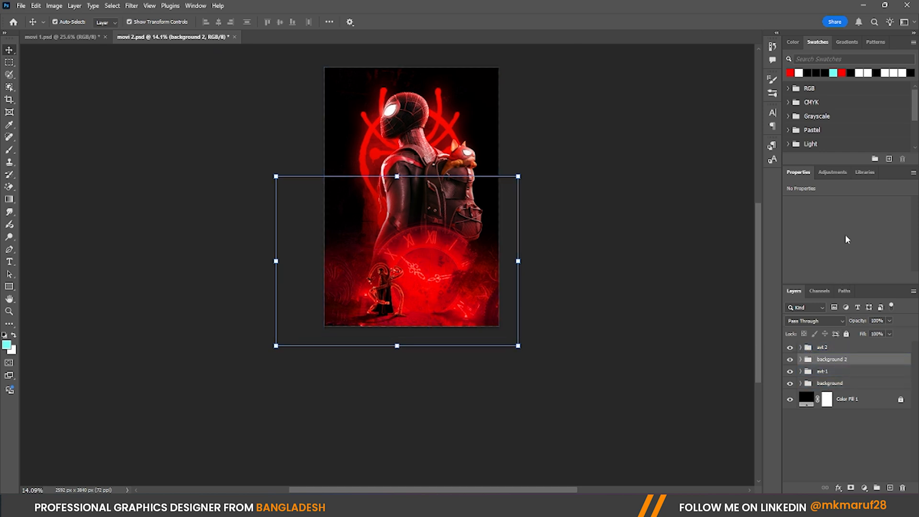
scroll(433, 177, up, 2)
scroll(484, 342, down, 3)
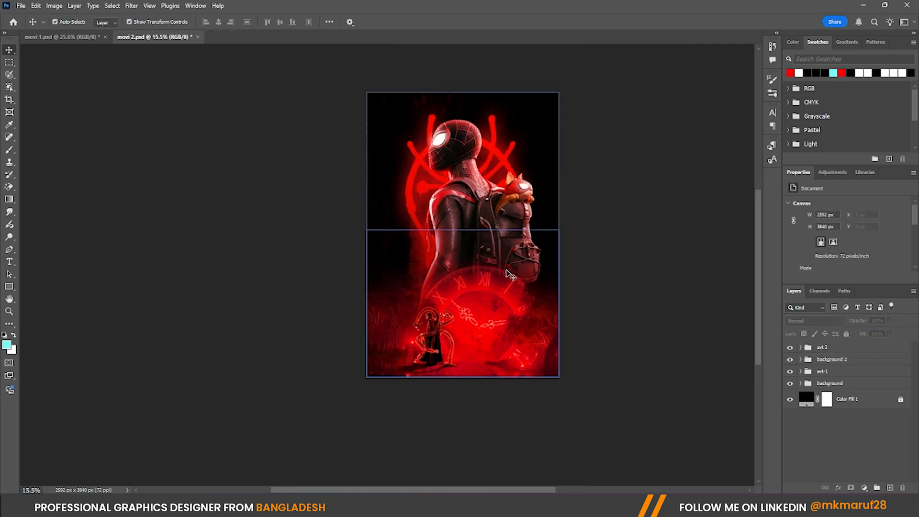
scroll(505, 270, up, 2)
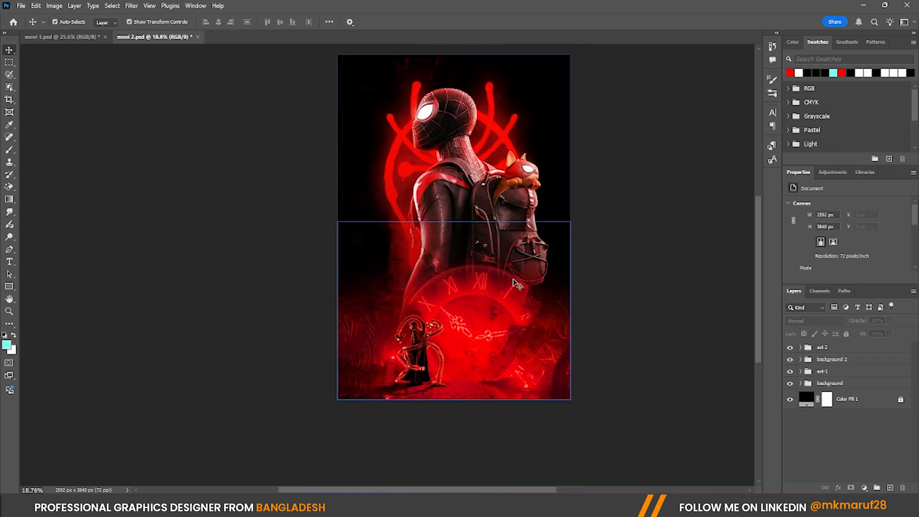
scroll(517, 284, up, 2)
scroll(489, 287, down, 1)
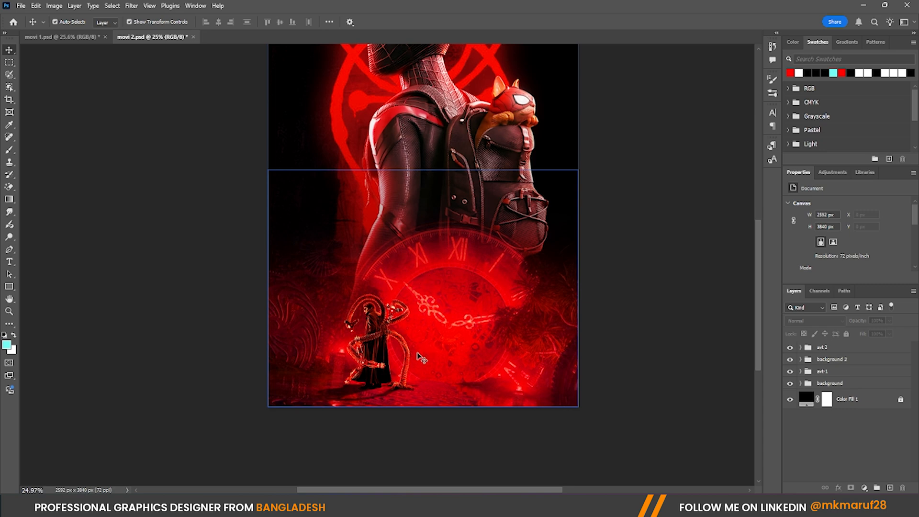
click(797, 372)
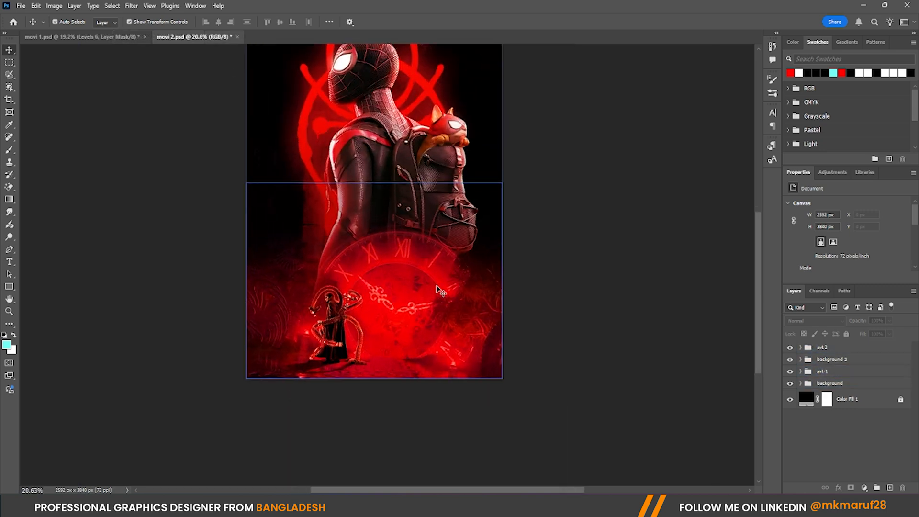
Place the Electro image from the movie poster folder over the right side of the clock
click(444, 449)
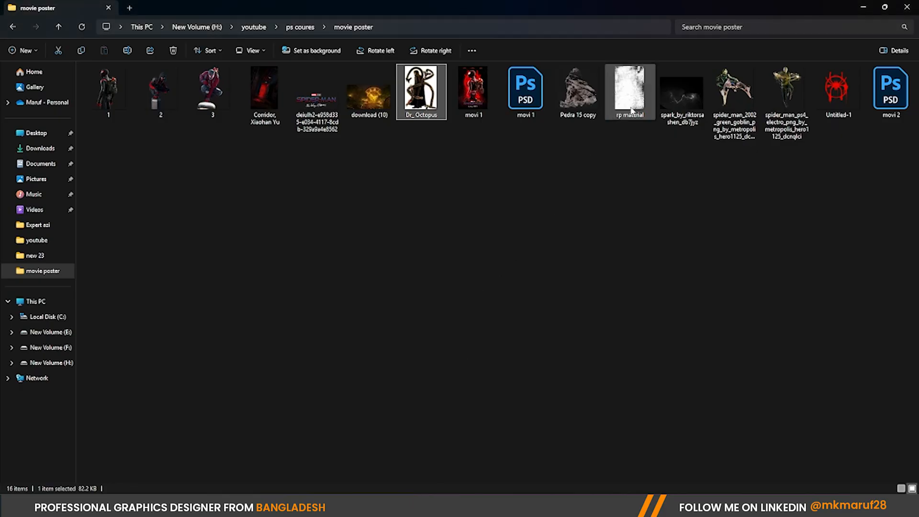
drag(784, 93, 521, 507)
drag(561, 483, 489, 266)
drag(383, 209, 467, 306)
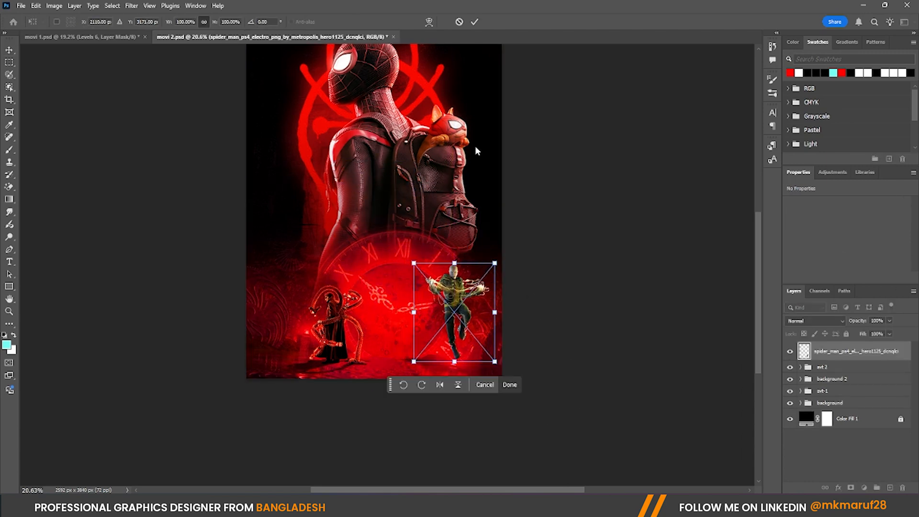
click(475, 21)
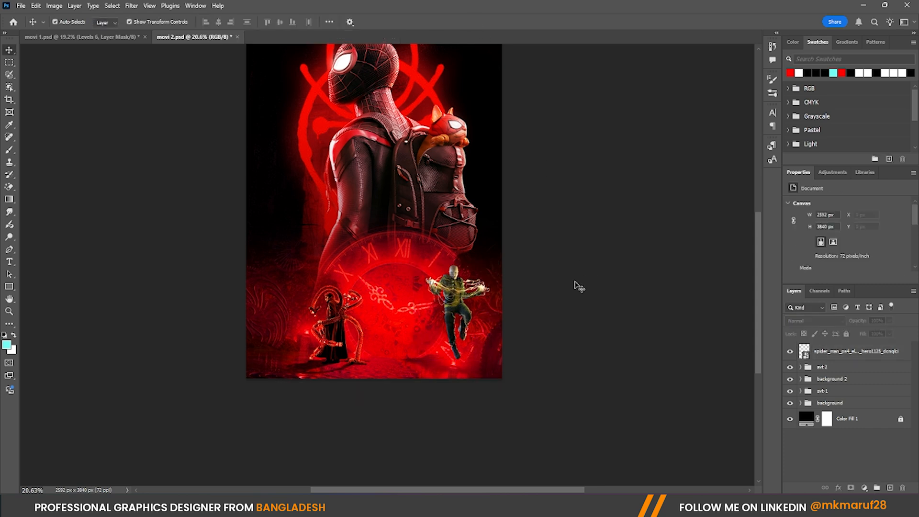
Delete the placed Electro image and clear the layer selection
scroll(454, 311, up, 2)
click(479, 305)
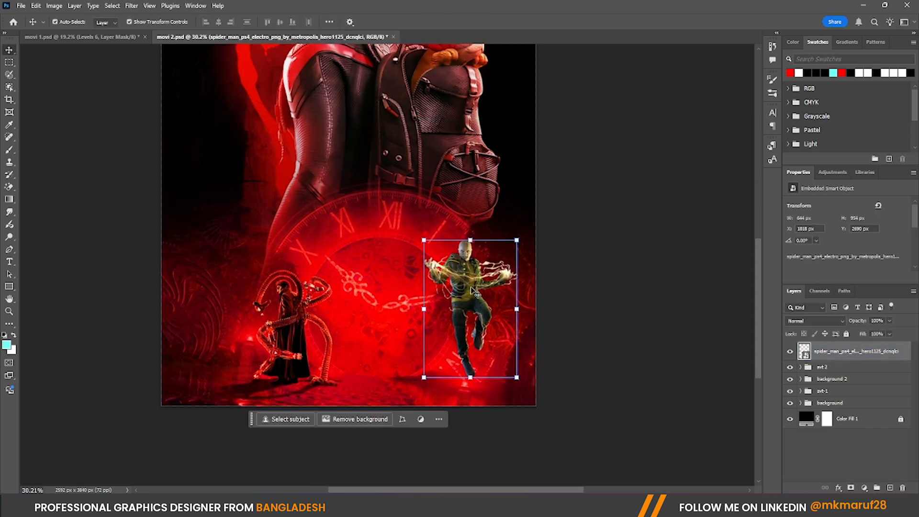
key(Delete)
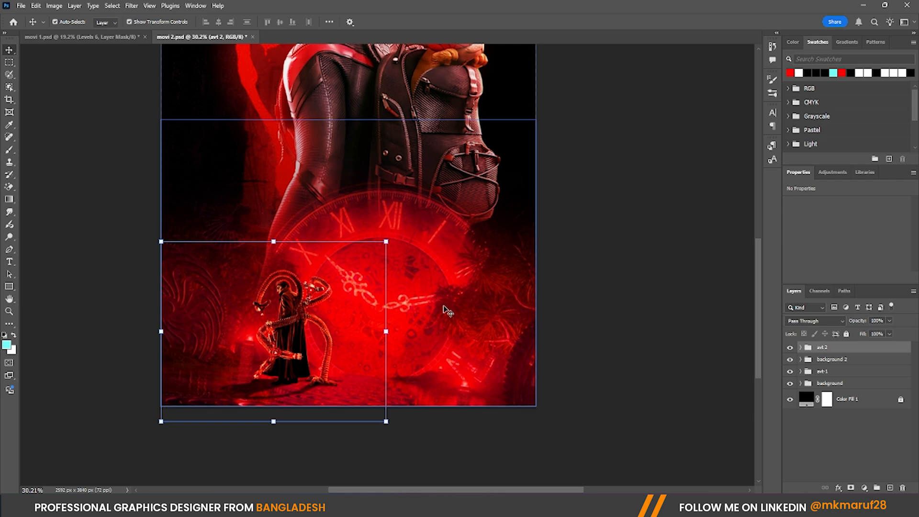
click(691, 324)
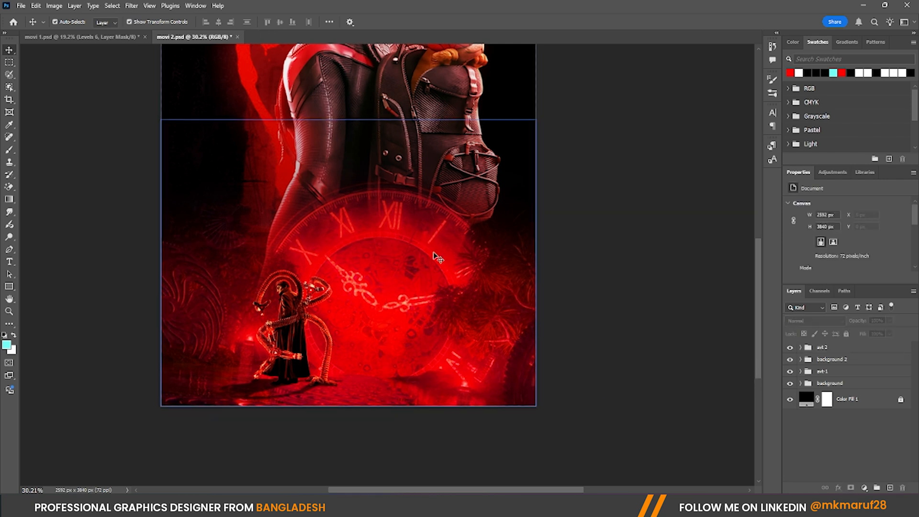
scroll(292, 258, down, 1)
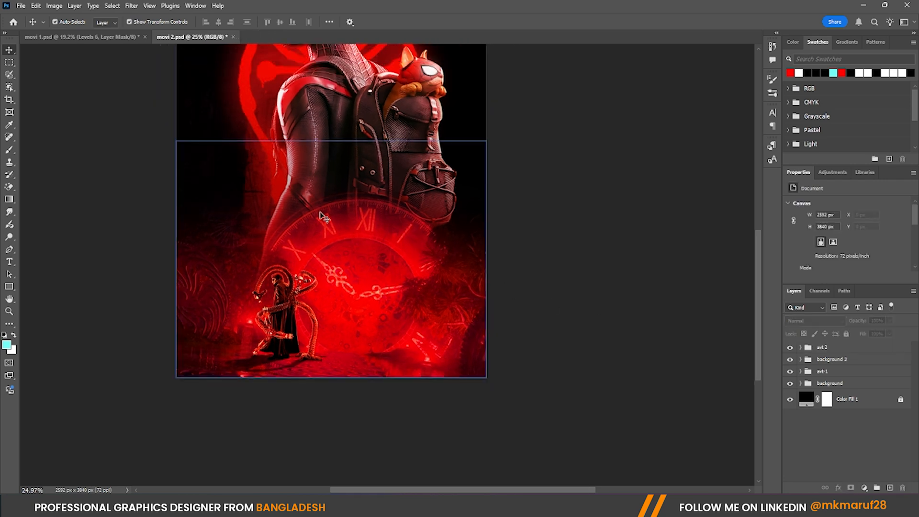
scroll(338, 256, down, 1)
scroll(339, 274, up, 1)
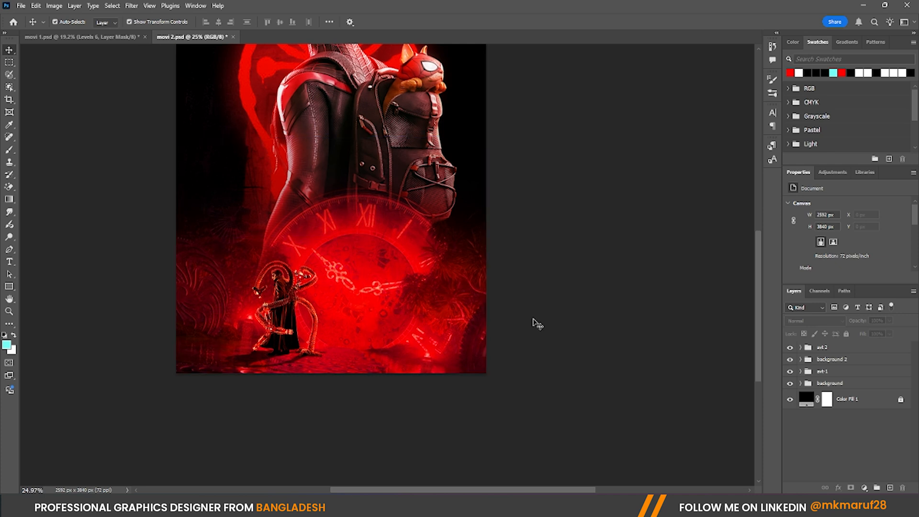
Place the Pedra 15 copy rock image from the movie poster folder, enlarge it, and position it at the poster's lower edge beside Dr. Octopus
scroll(390, 268, down, 2)
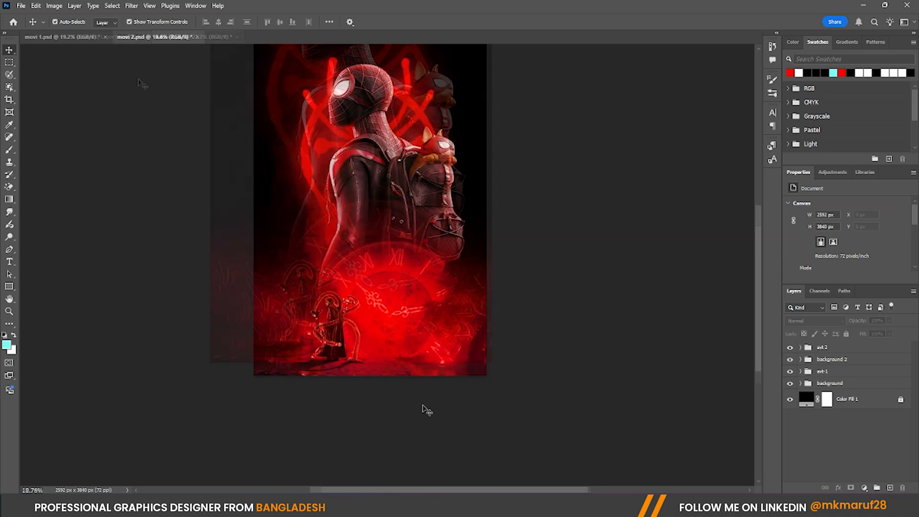
mouse_move(417, 505)
click(416, 452)
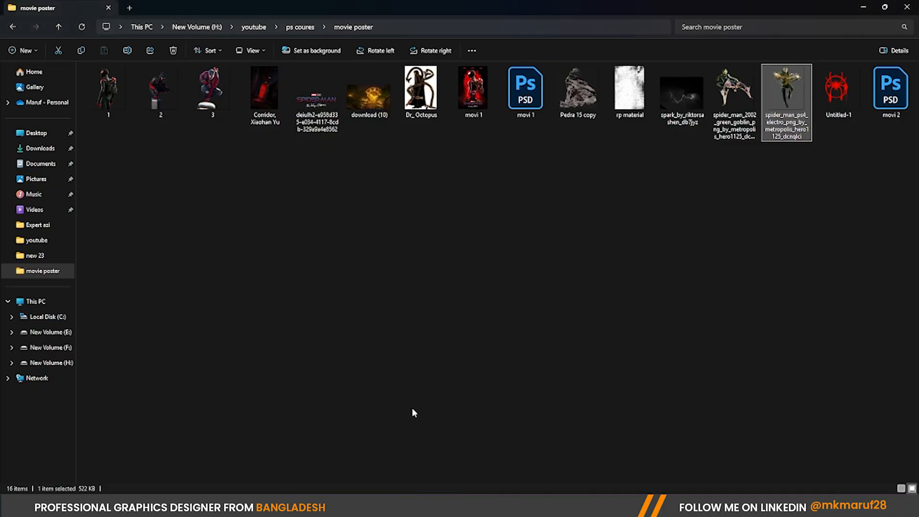
click(591, 98)
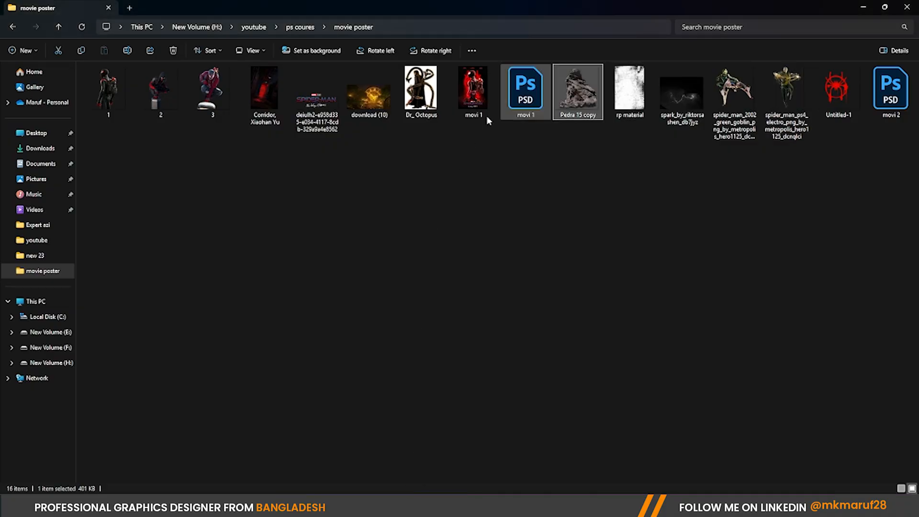
drag(581, 94, 417, 366)
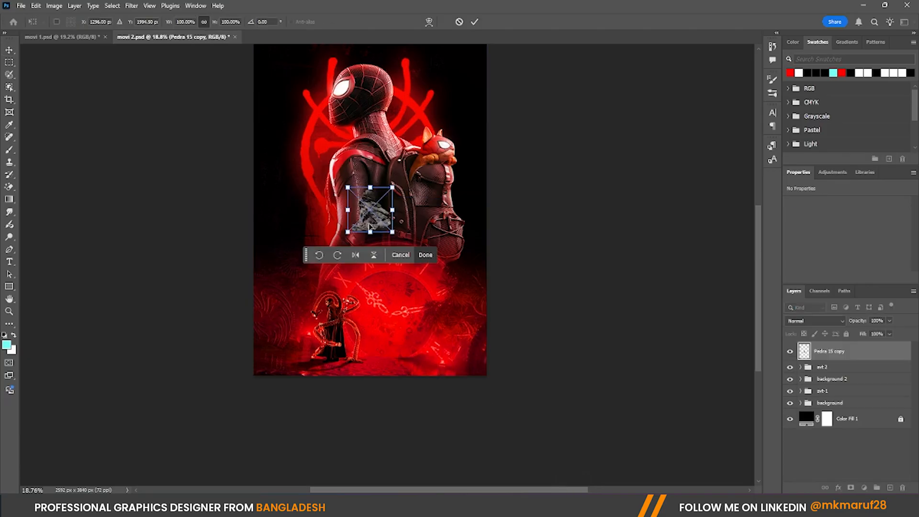
drag(388, 233, 445, 283)
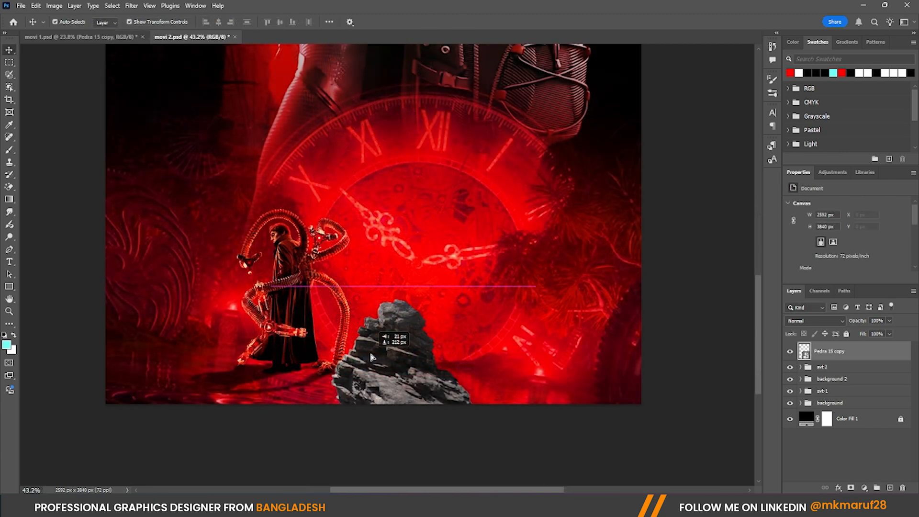
drag(372, 357, 368, 353)
scroll(552, 244, down, 4)
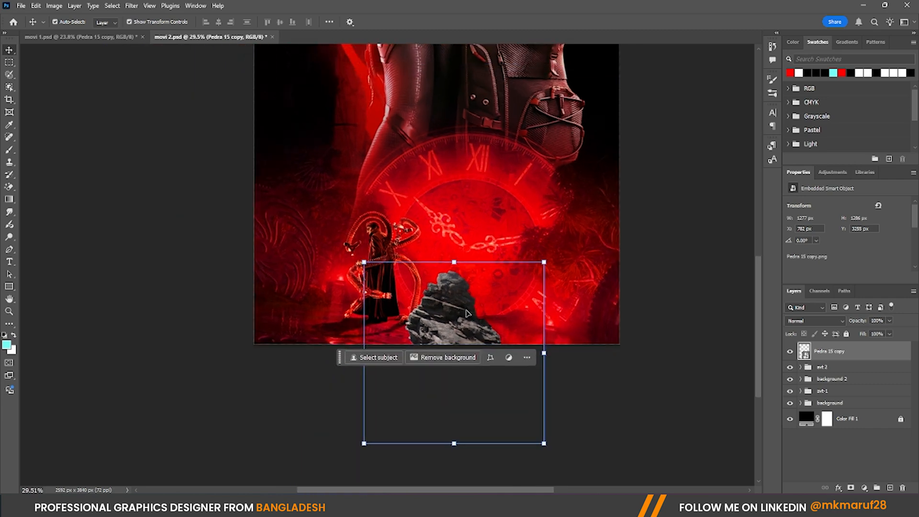
Darken the rock with a Levels adjustment, setting the midtones to 0.79 and the output white level to 189
click(54, 5)
mouse_move(81, 34)
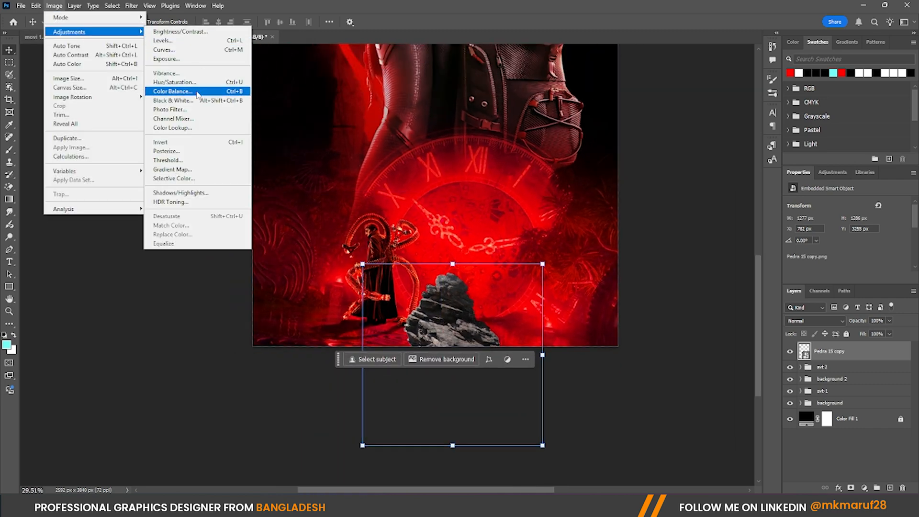
click(163, 43)
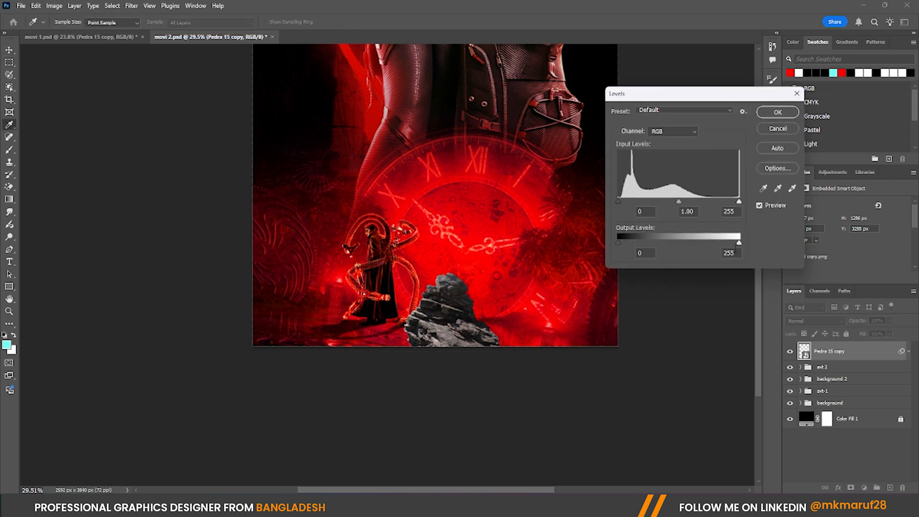
drag(732, 244, 706, 245)
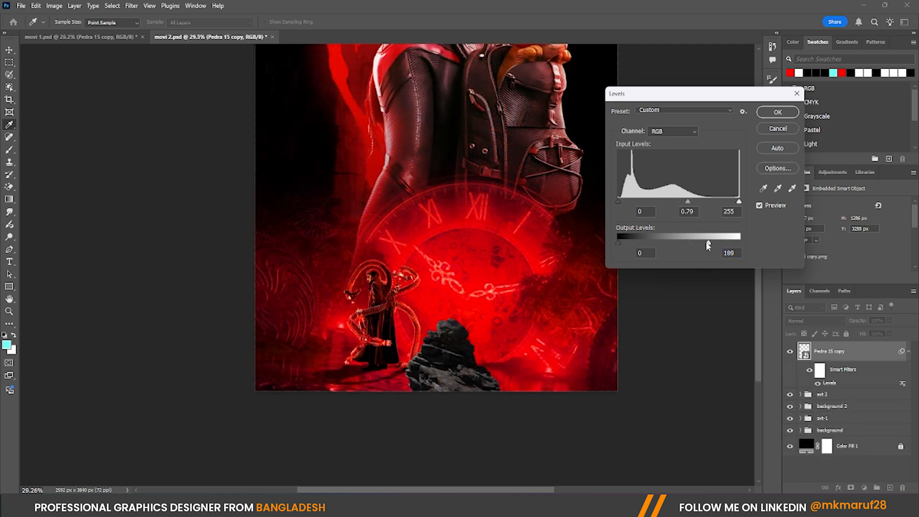
click(771, 113)
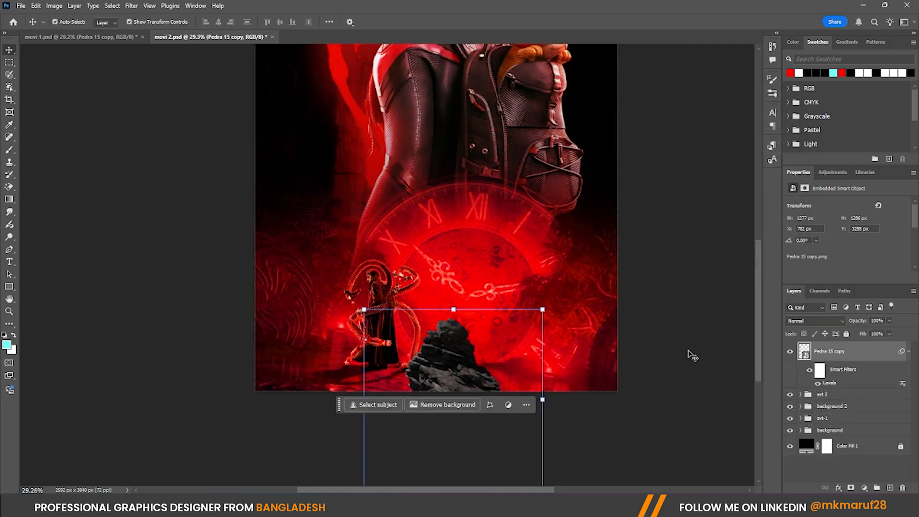
Add a Levels adjustment layer clipped to the rock and lower its output white level
click(863, 487)
click(860, 359)
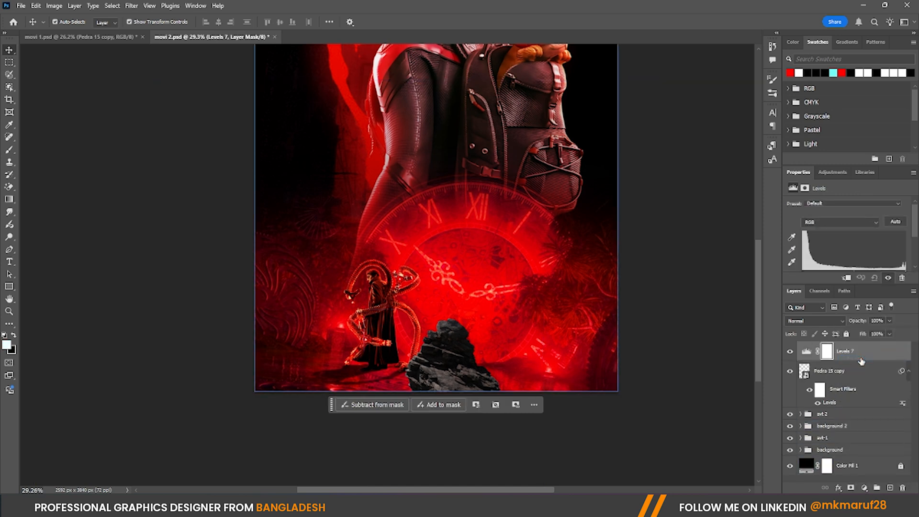
click(846, 278)
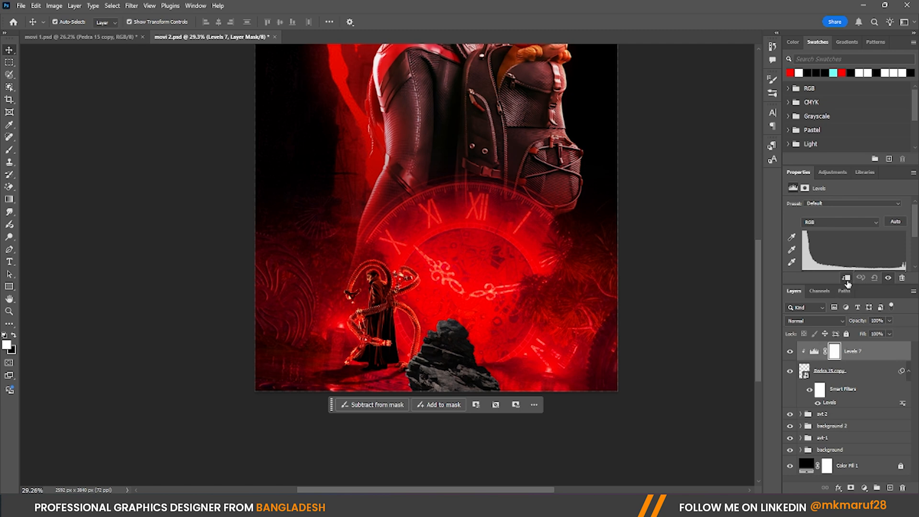
scroll(852, 244, down, 1)
scroll(852, 244, down, 1)
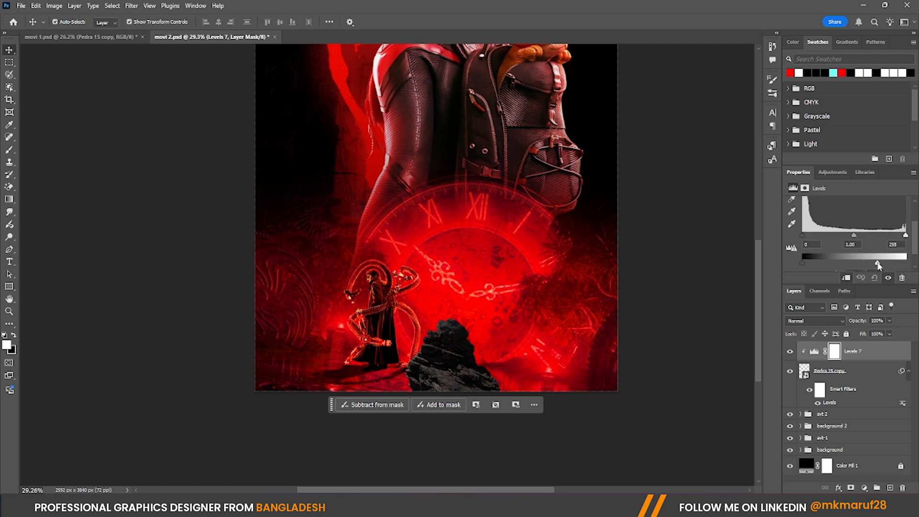
click(842, 372)
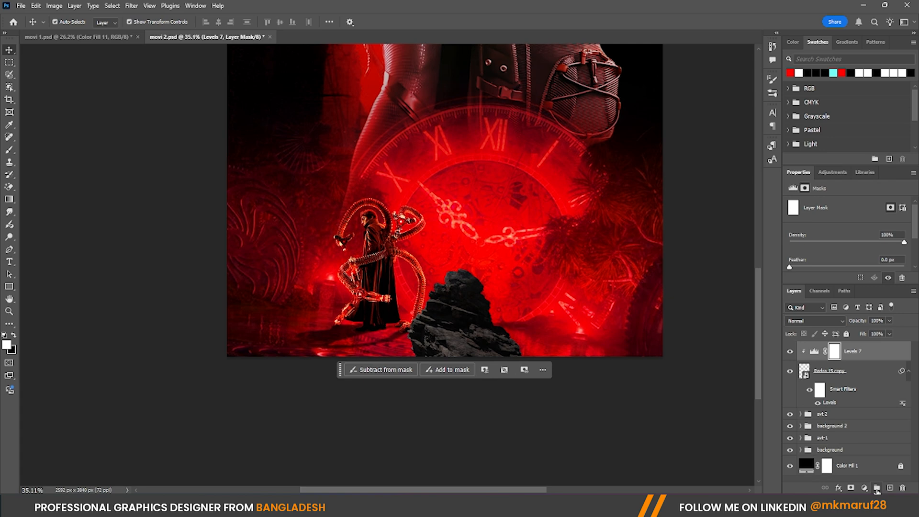
Add a red ff0000 solid colour fill above the rock's Levels layer, blended as Linear Dodge (Add) and clipped to the rock
click(863, 488)
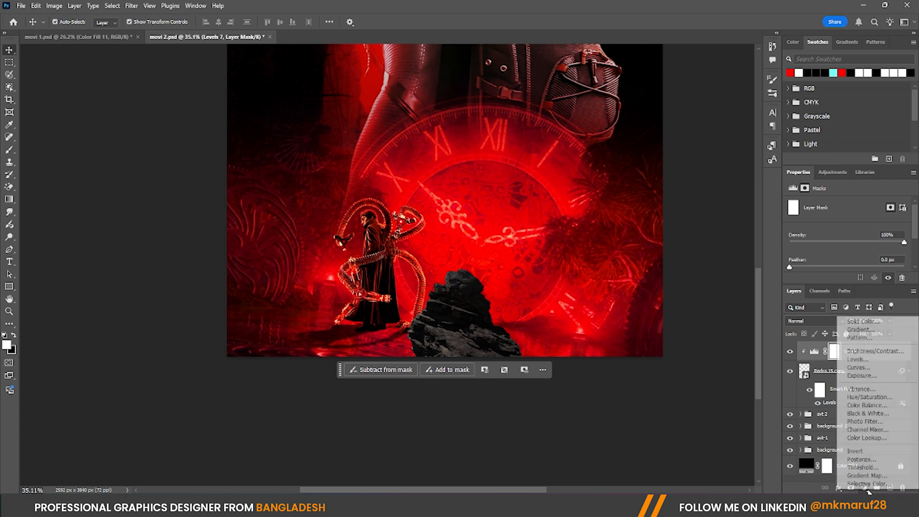
click(857, 323)
click(790, 72)
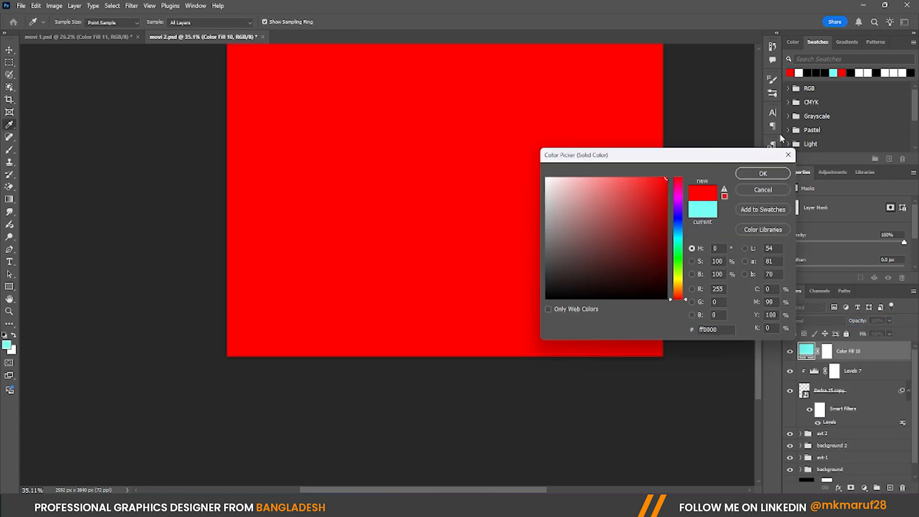
click(763, 174)
click(812, 322)
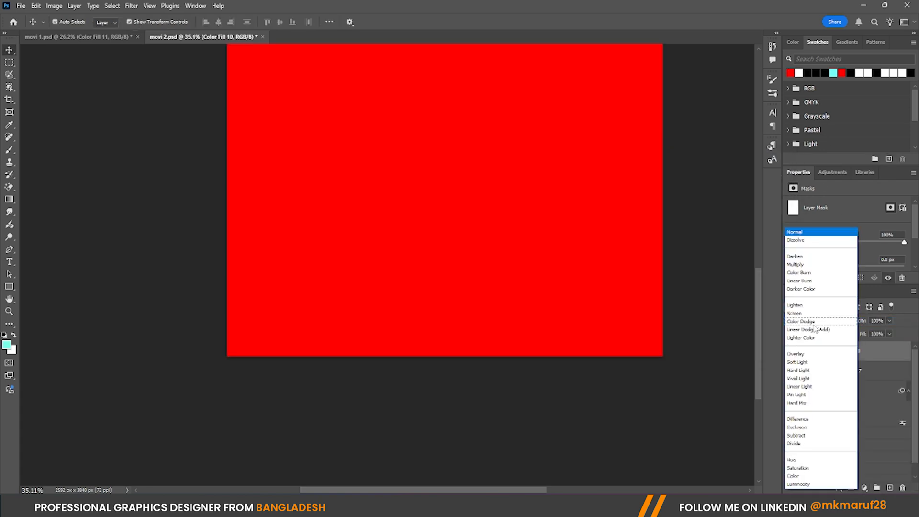
click(808, 330)
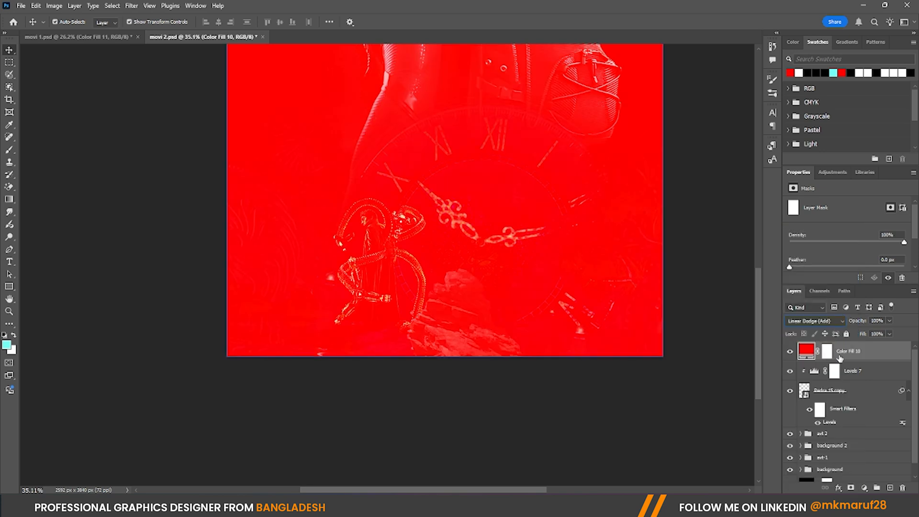
right_click(838, 358)
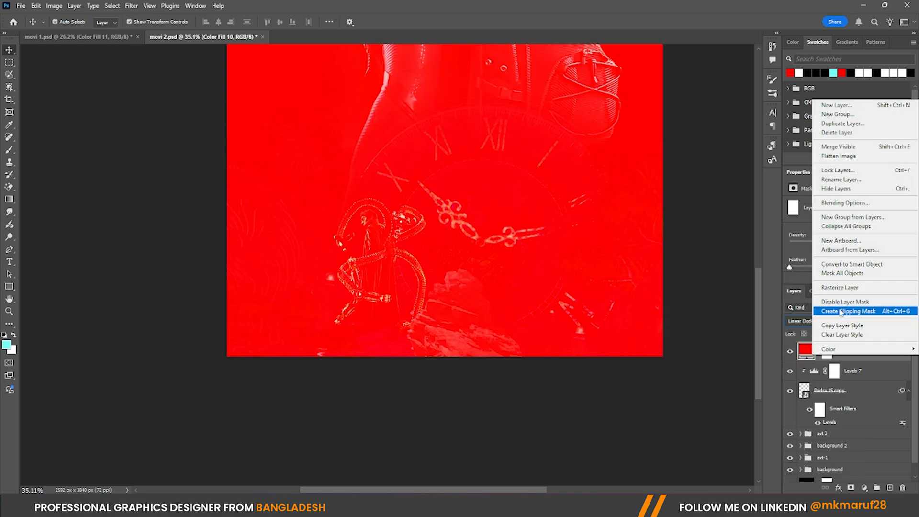
click(844, 311)
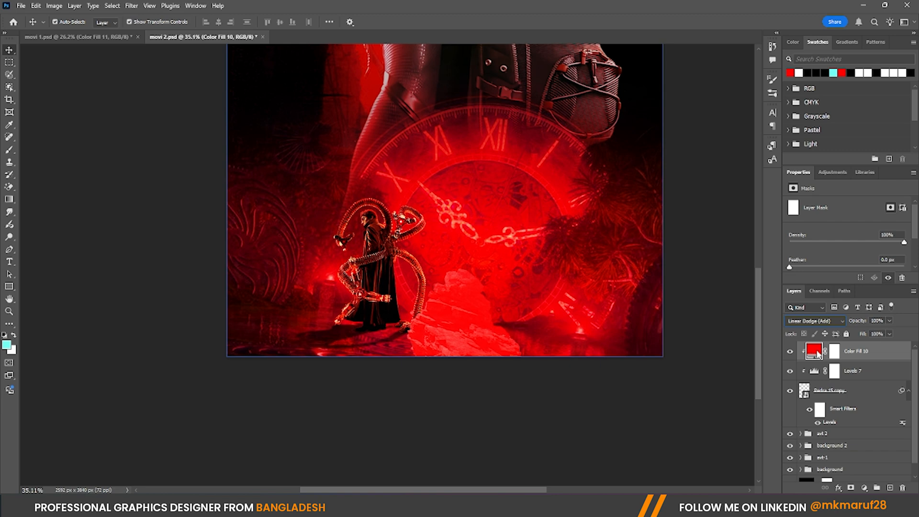
Split the red fill's Blend If underlying-layer black point to 36 / 82 so the rock's dark areas stay free of red
right_click(818, 355)
click(824, 212)
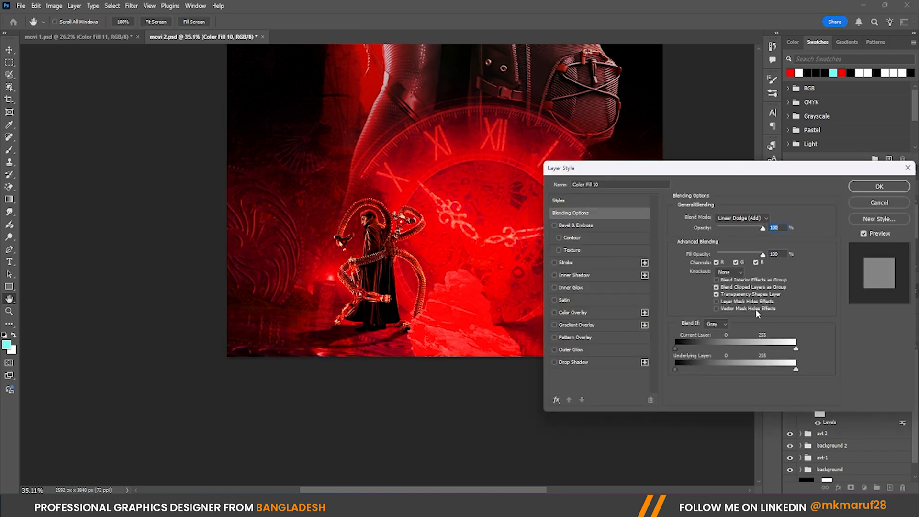
mouse_move(673, 369)
alt+mouse_down()
mouse_move(712, 369)
mouse_move(691, 368)
alt+mouse_up()
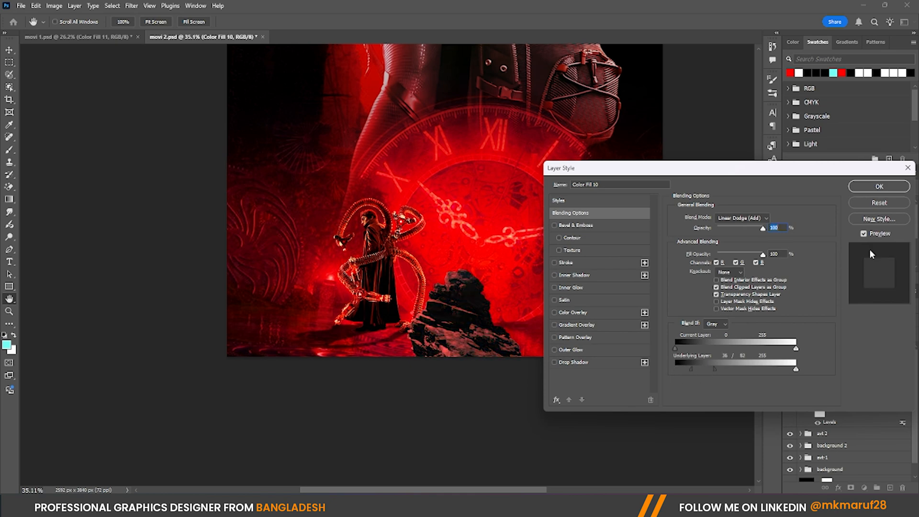
click(882, 192)
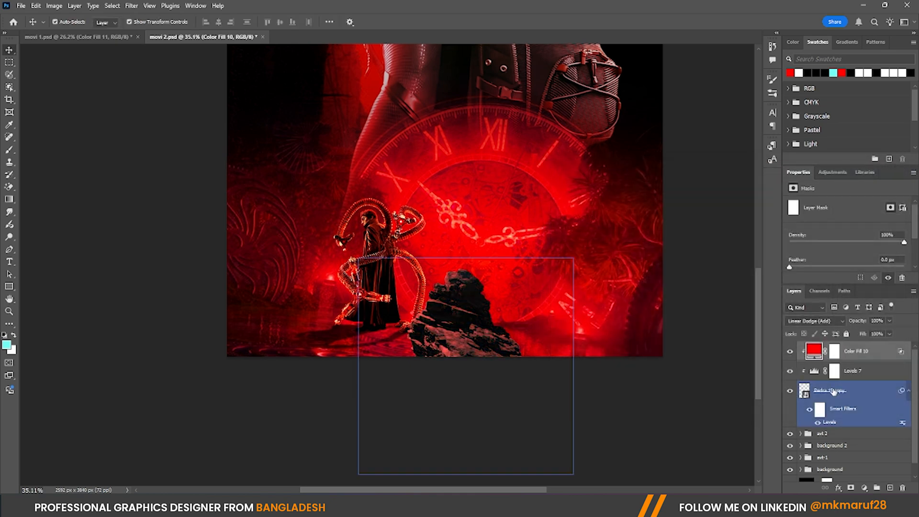
Invert the red fill's layer mask to black and paint white with a large soft brush around the rock's edges to reveal red light
click(835, 353)
key(ctrl+i)
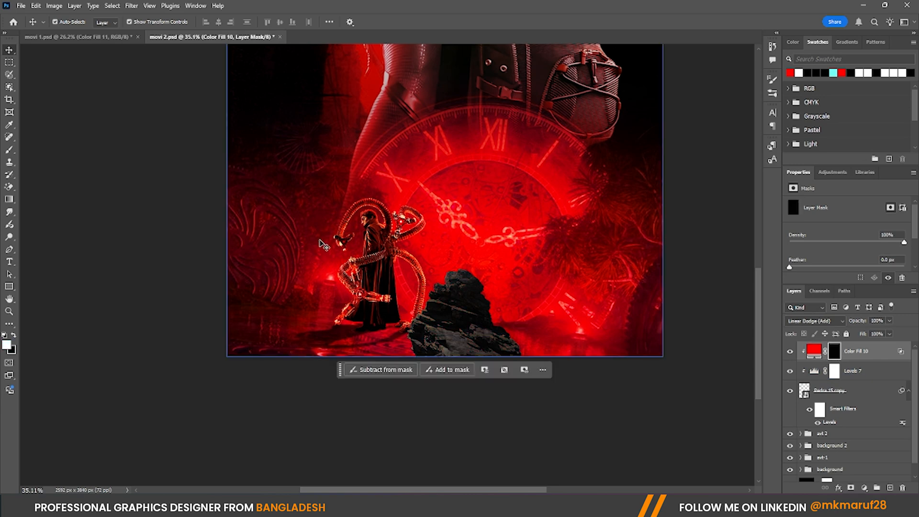
key(b)
scroll(412, 228, up, 5)
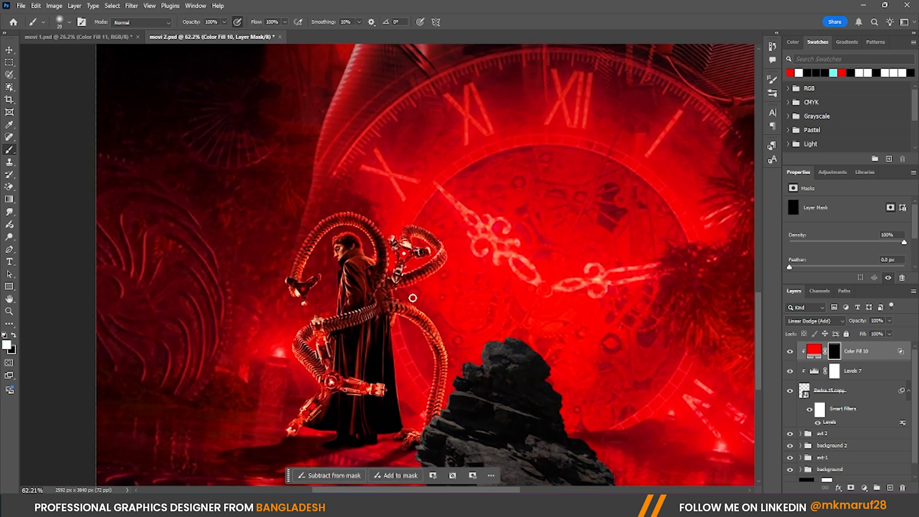
scroll(417, 224, down, 5)
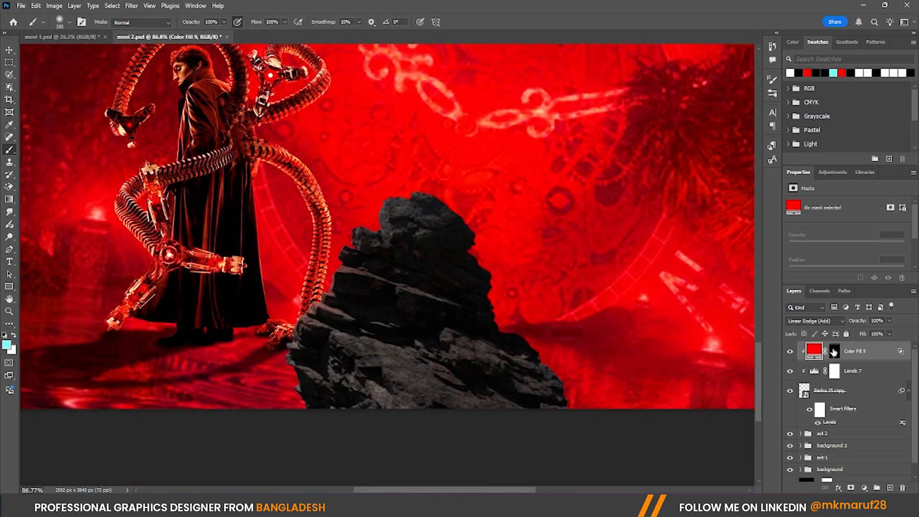
click(833, 352)
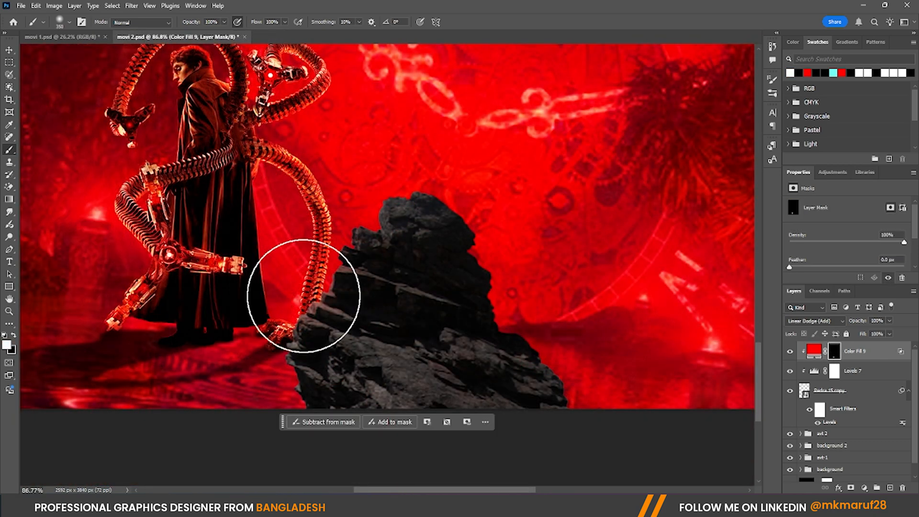
drag(472, 302, 497, 302)
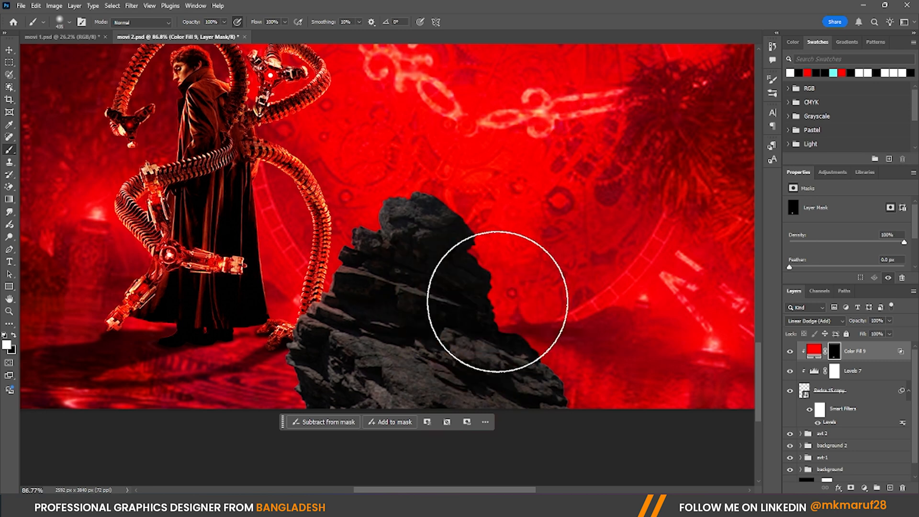
drag(546, 282, 618, 369)
mouse_move(291, 279)
mouse_down()
mouse_move(245, 321)
mouse_move(236, 426)
mouse_move(254, 230)
mouse_move(362, 137)
mouse_move(436, 126)
mouse_up()
scroll(507, 286, down, 4)
scroll(448, 262, up, 1)
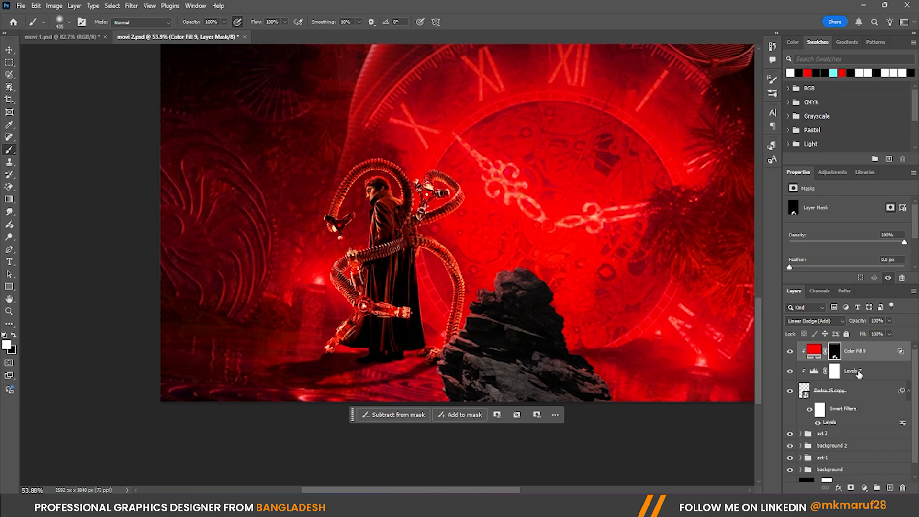
Set the rock's clipped Levels midtones to 0.87 and paint on the red fill's mask over the rock at 57% brush opacity
click(858, 375)
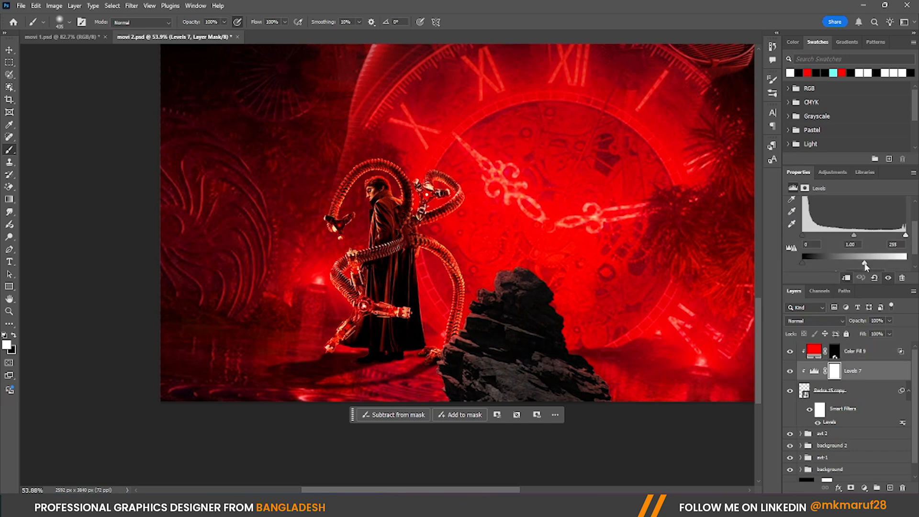
drag(854, 235, 862, 235)
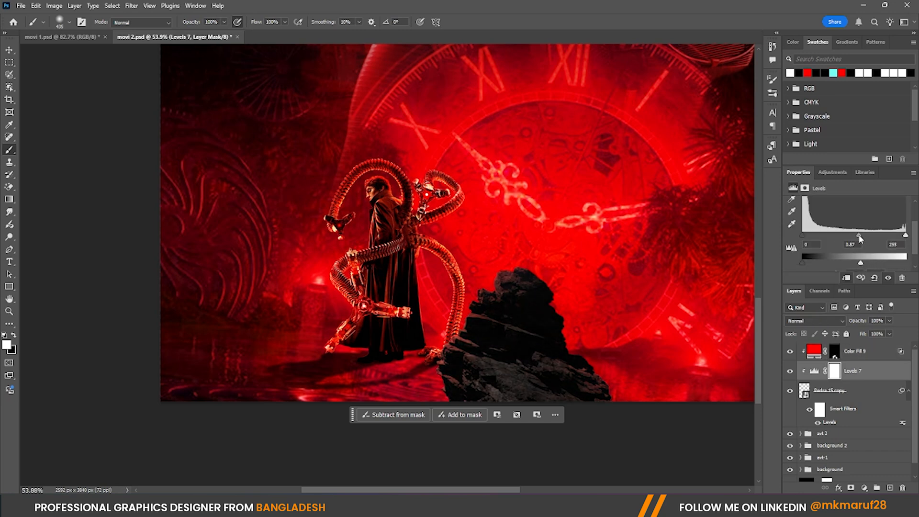
click(832, 352)
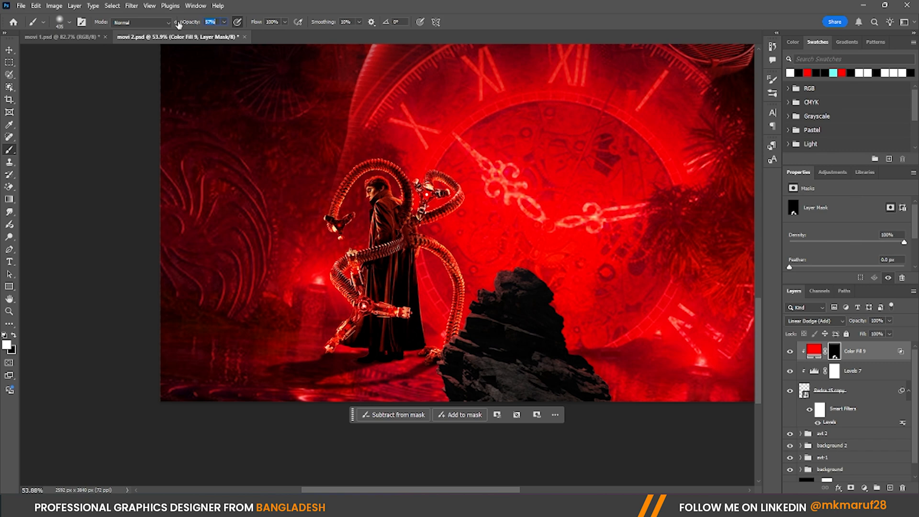
mouse_move(512, 328)
mouse_down()
mouse_move(516, 425)
mouse_move(564, 373)
mouse_move(536, 290)
mouse_up()
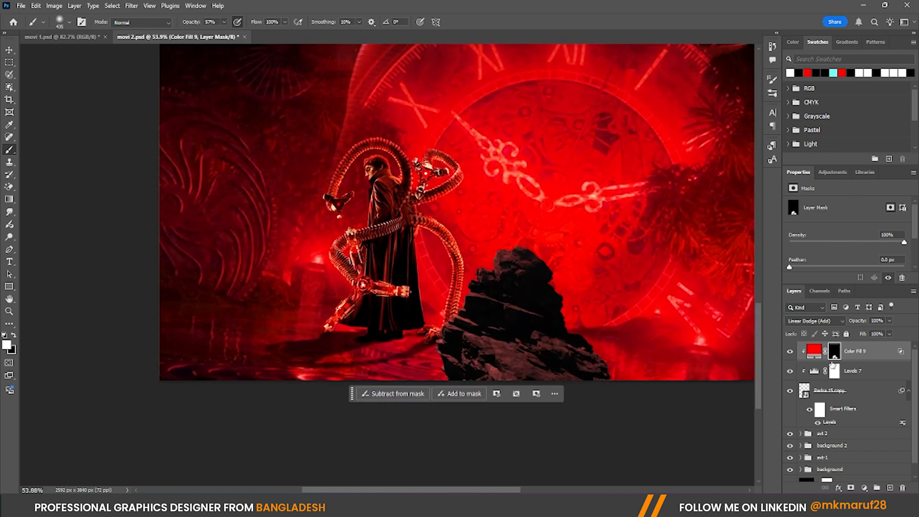
Add a second red ff0000 solid colour fill above the rock's layers, blended as Soft Light and clipped to the rock
click(863, 488)
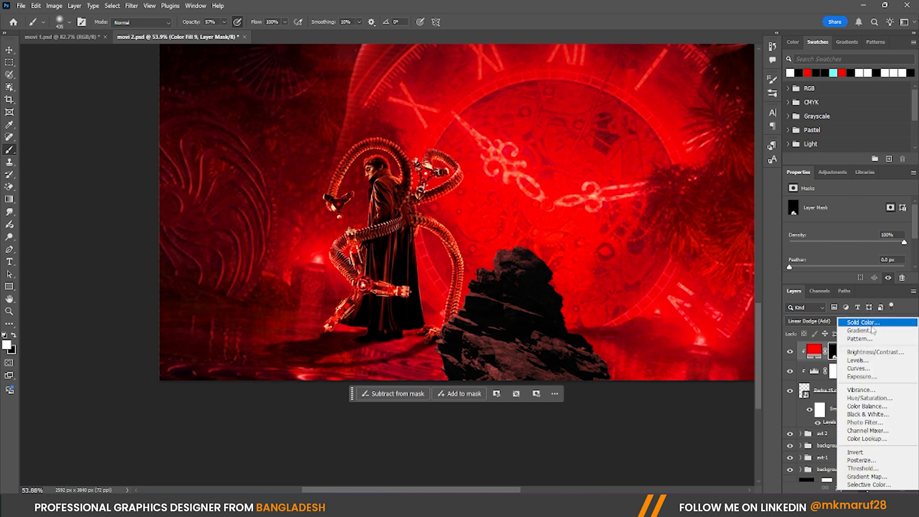
click(854, 324)
drag(677, 194, 682, 169)
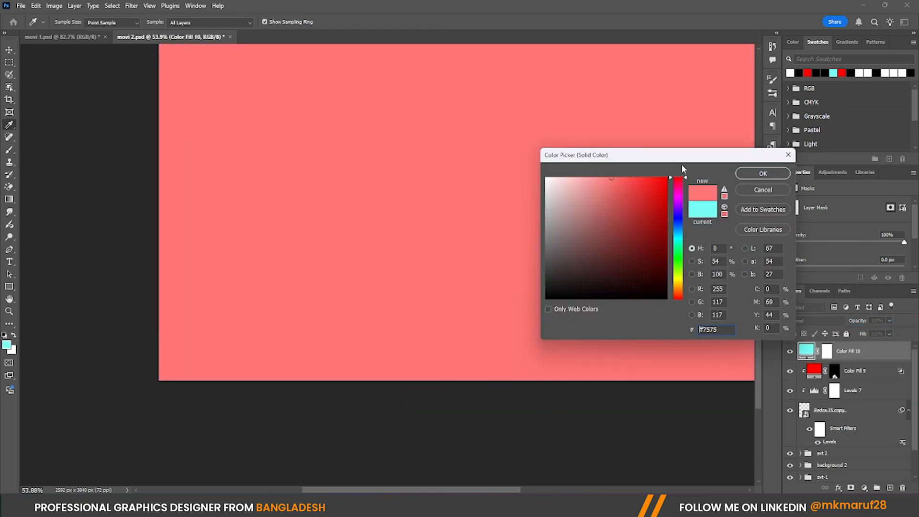
click(808, 71)
click(783, 173)
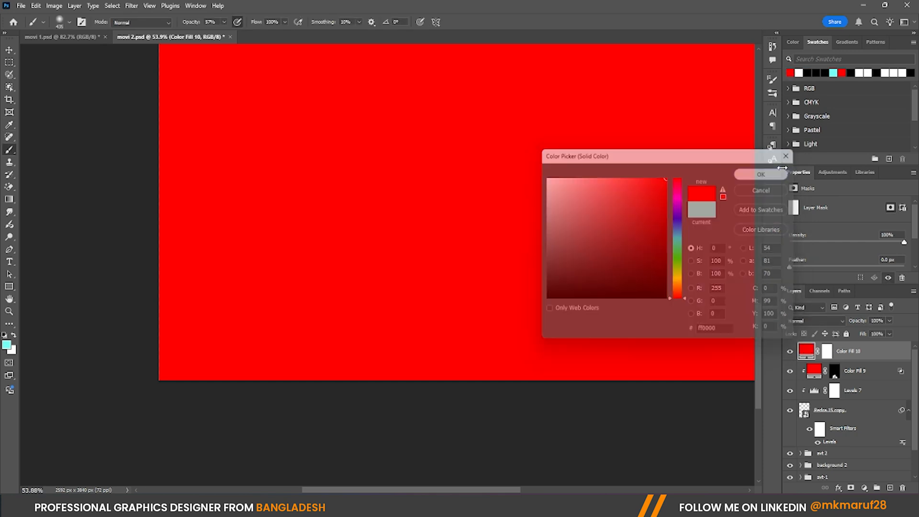
click(830, 325)
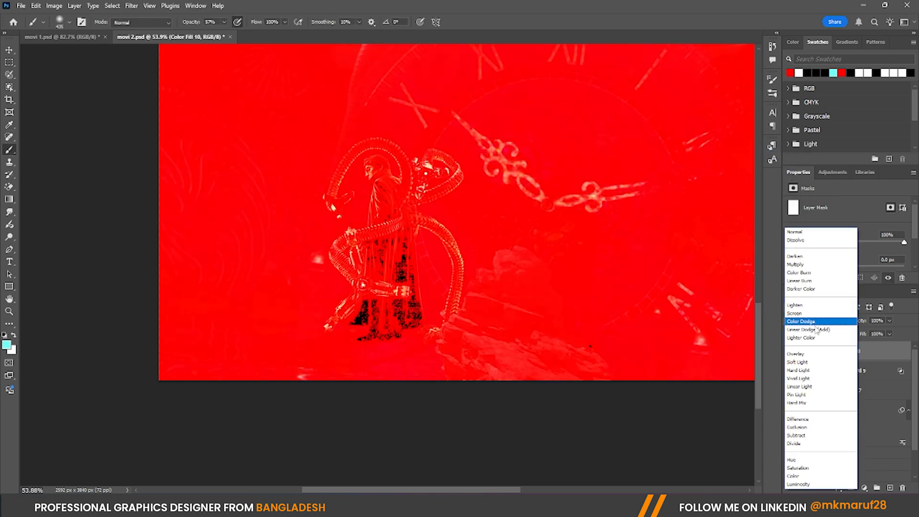
click(807, 362)
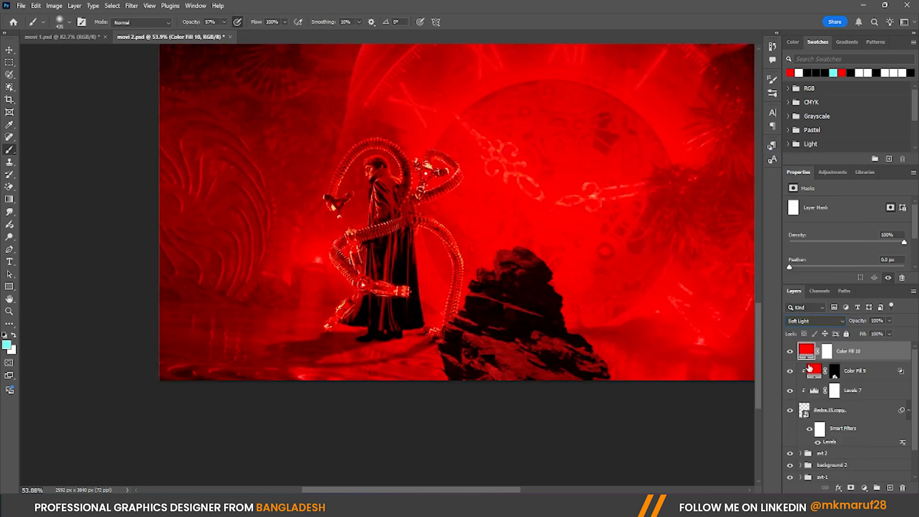
right_click(840, 358)
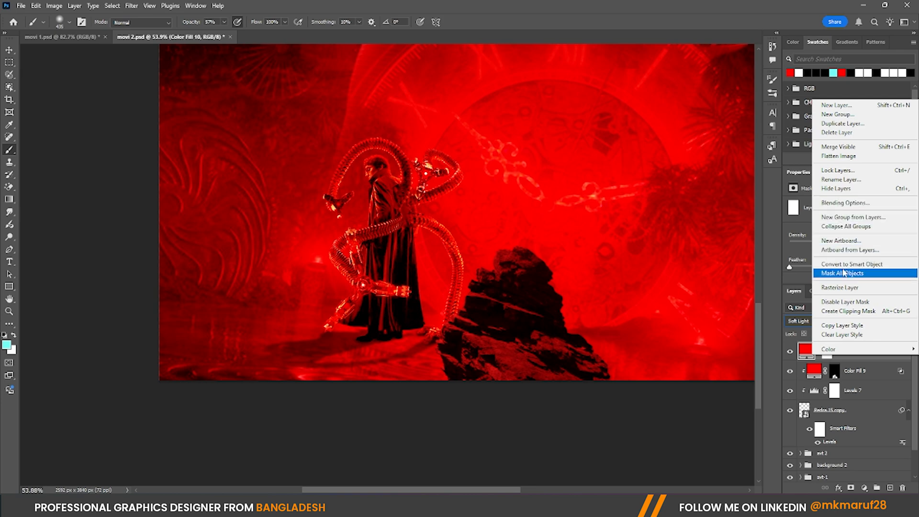
click(847, 311)
Invert the Soft Light fill's mask to black and paint white over the rock with a soft brush at 7% and 100% opacity
click(833, 351)
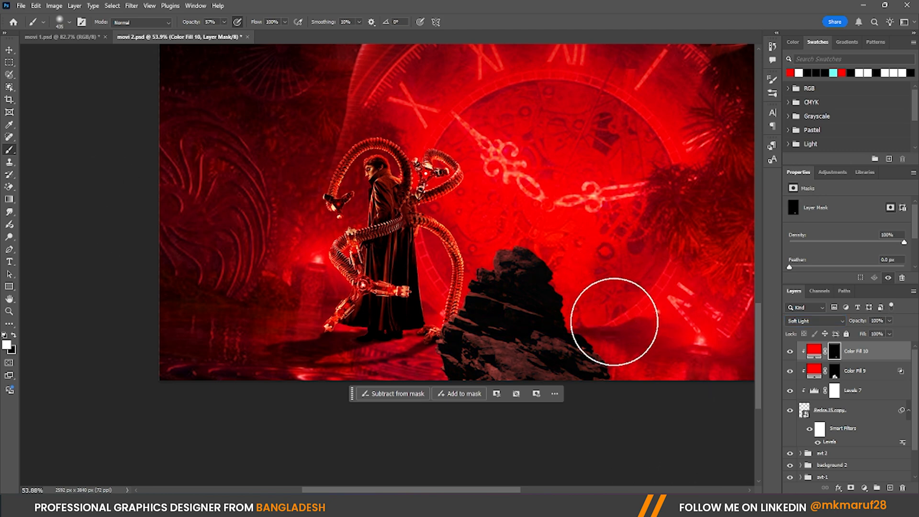
scroll(613, 315, up, 5)
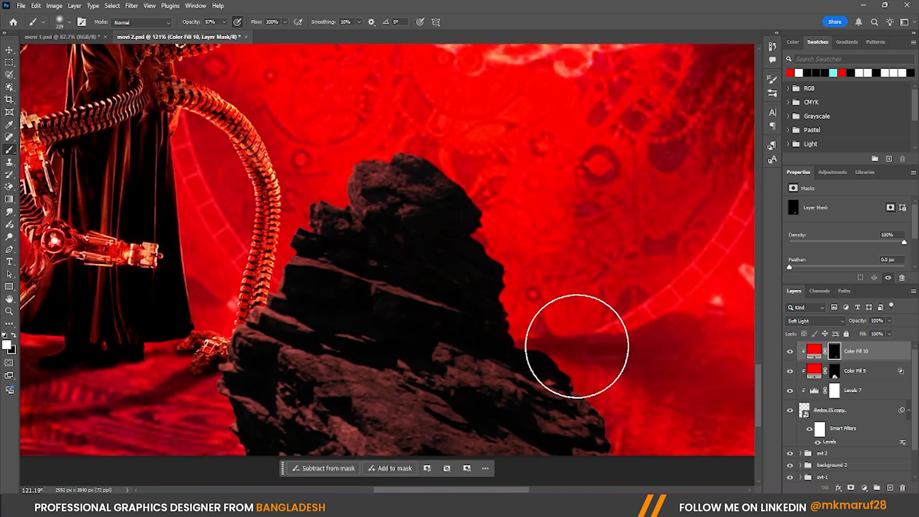
scroll(526, 335, down, 2)
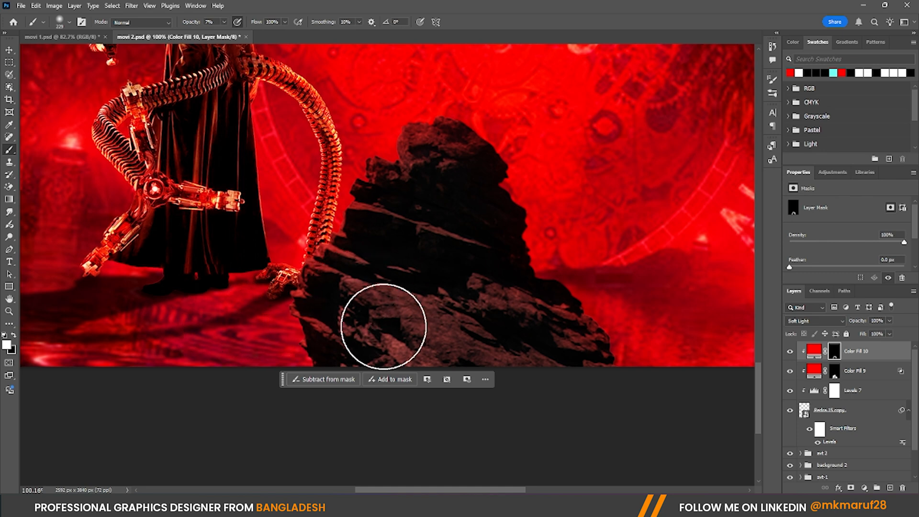
mouse_move(397, 240)
mouse_down()
mouse_move(438, 311)
mouse_move(402, 303)
mouse_move(411, 177)
mouse_move(442, 192)
mouse_move(451, 223)
mouse_move(349, 318)
mouse_up()
scroll(321, 192, up, 5)
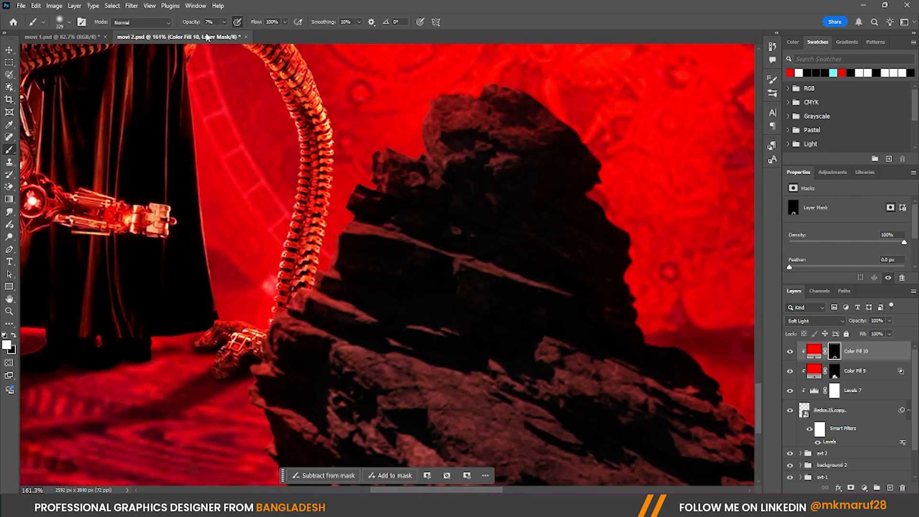
mouse_move(194, 24)
mouse_down()
mouse_move(410, 55)
mouse_move(410, 82)
mouse_move(386, 99)
mouse_up()
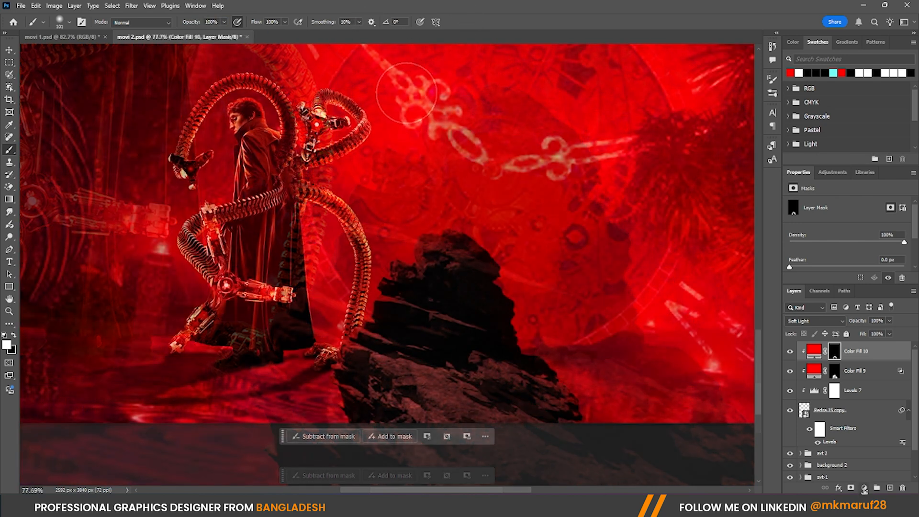
Add a third red ff0000 solid colour fill on top, blended as Screen and clipped to the rock
right_click(836, 315)
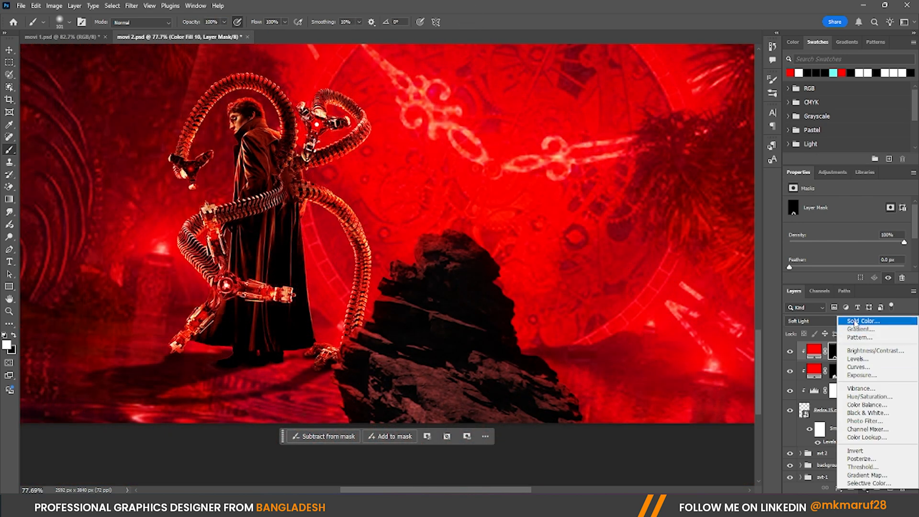
key(Escape)
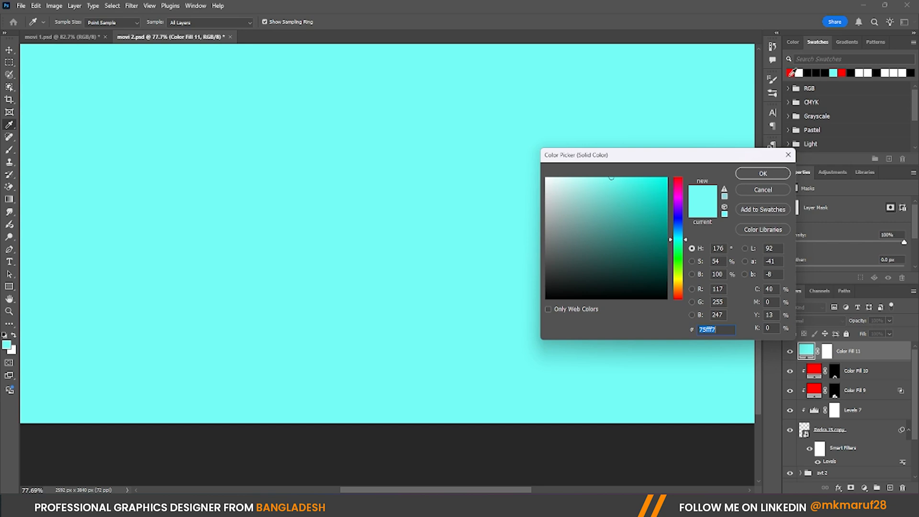
text(ff0000)
key(Return)
click(802, 320)
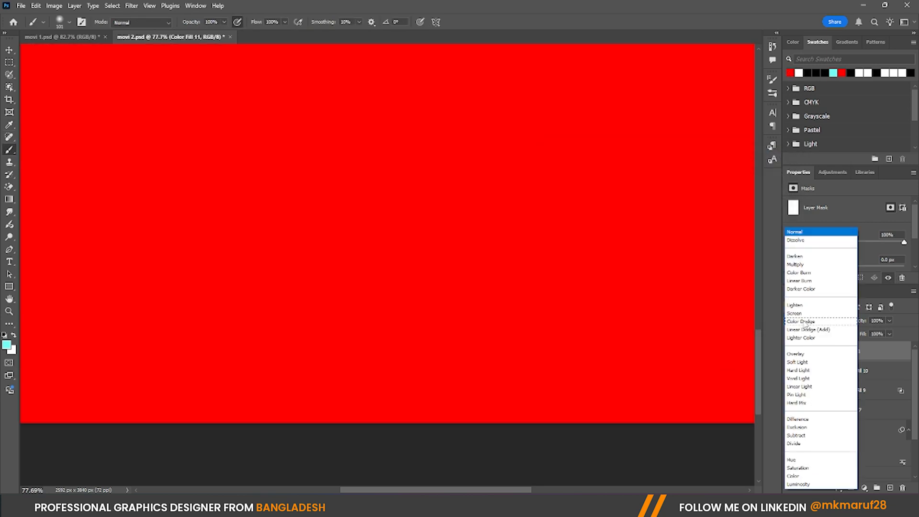
click(796, 313)
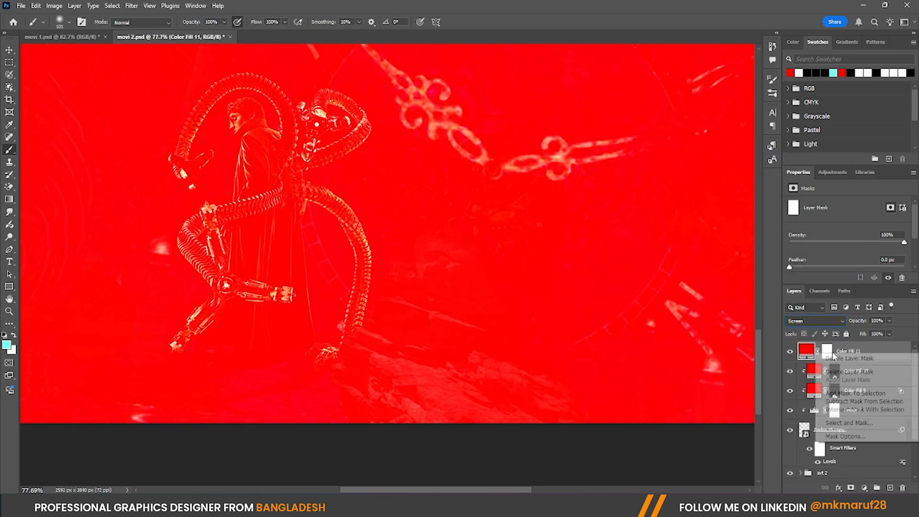
right_click(828, 354)
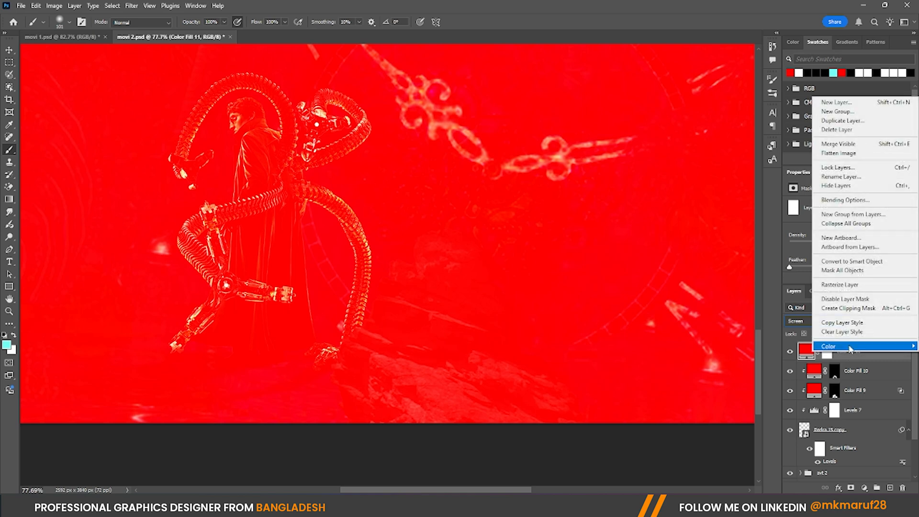
click(850, 308)
Invert the Screen fill's mask to black and paint white along the rock's upper edges with a small soft brush at 100% opacity
click(833, 351)
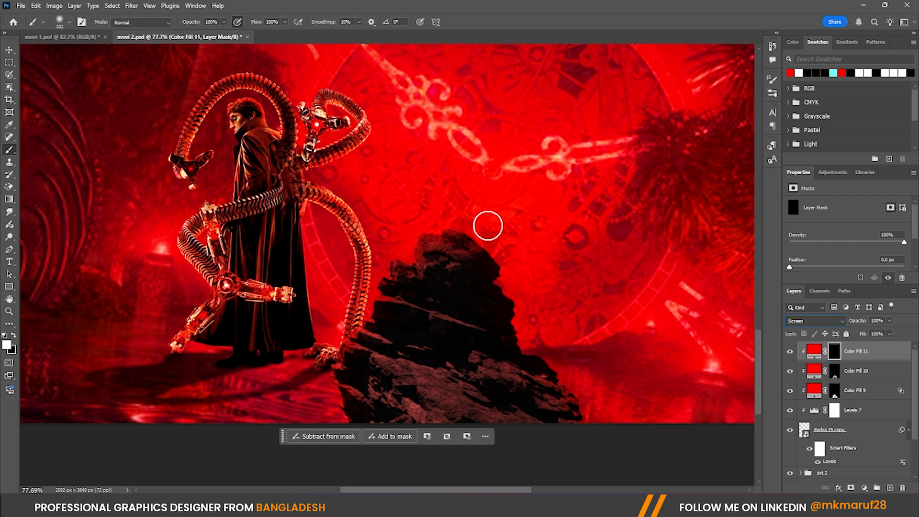
scroll(495, 241, up, 5)
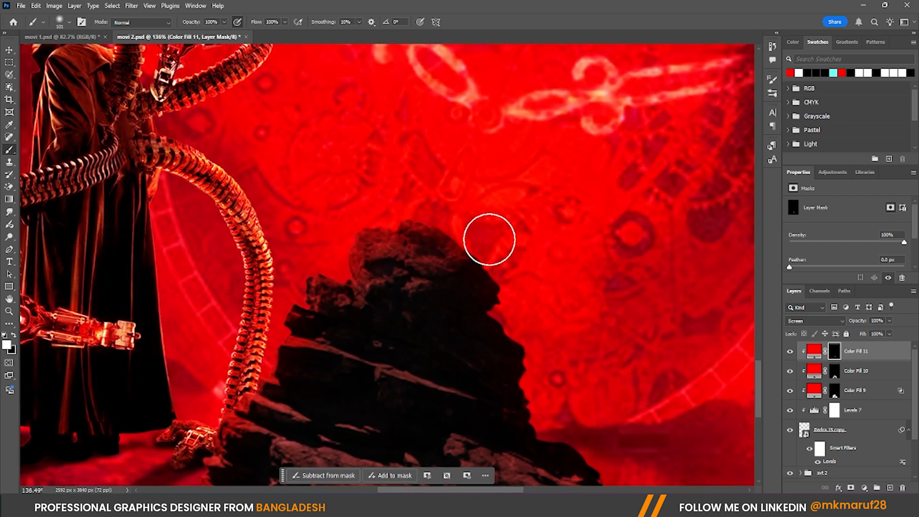
scroll(363, 206, down, 2)
scroll(364, 205, up, 2)
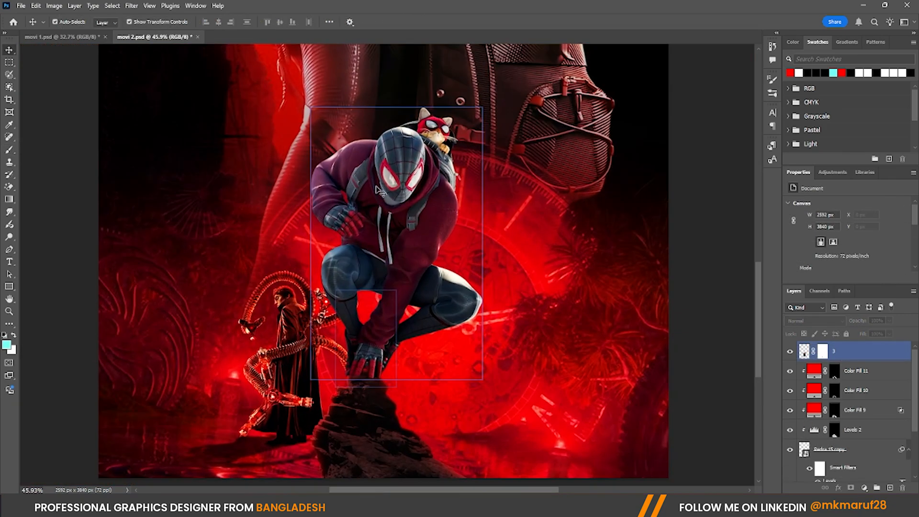
Position the crouching Spider-Man with his hand on the rock's peak, nudging the figure 12 px to the right
drag(373, 189, 406, 193)
scroll(406, 168, down, 3)
scroll(400, 184, up, 3)
scroll(387, 287, up, 8)
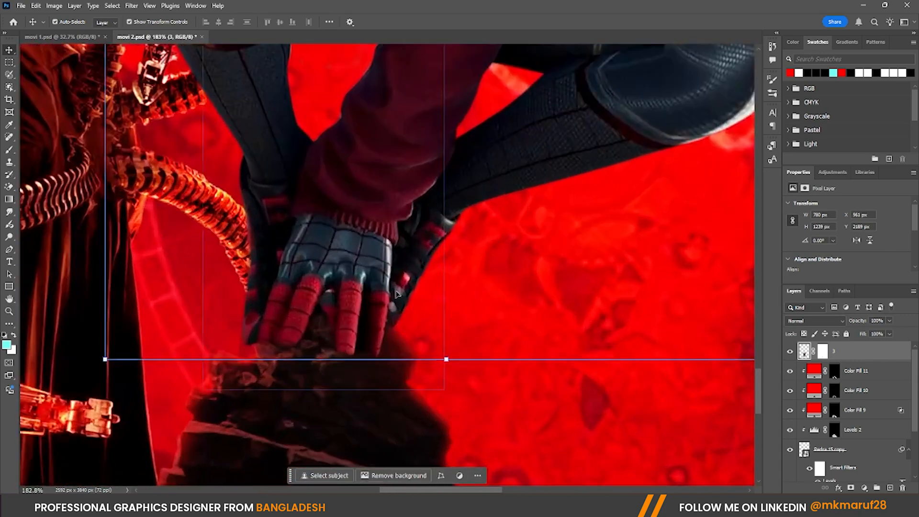
mouse_move(587, 112)
mouse_down()
mouse_move(593, 96)
mouse_move(605, 106)
mouse_move(599, 99)
mouse_up()
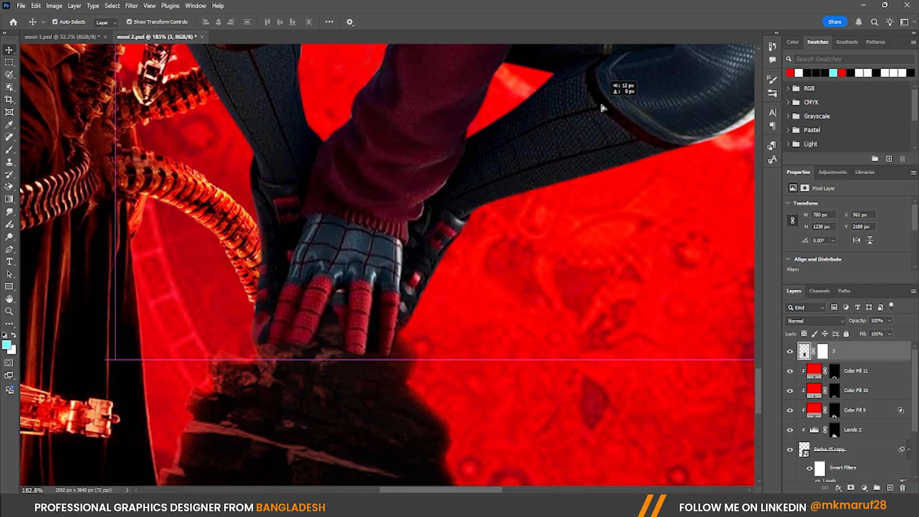
scroll(599, 100, down, 8)
scroll(324, 277, down, 5)
click(498, 387)
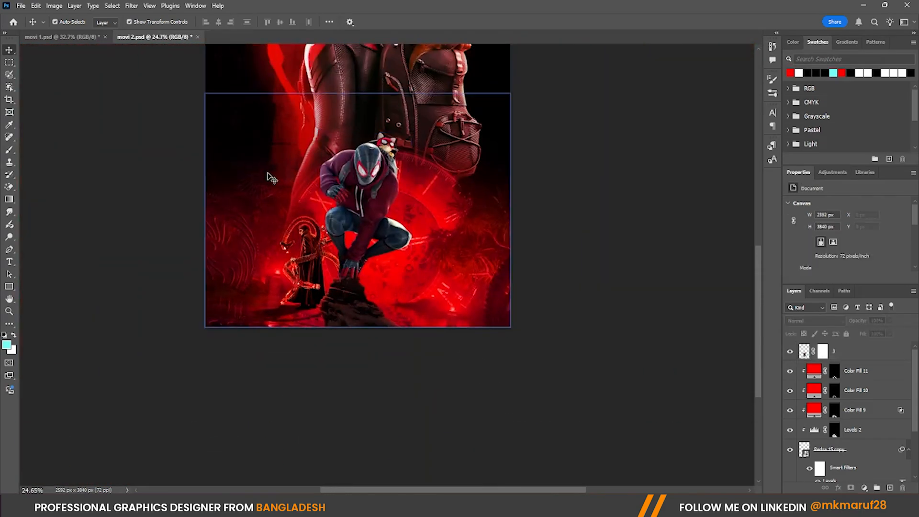
Start a new adjustment layer above the crouching Spider-Man layer
scroll(268, 177, up, 5)
click(372, 206)
scroll(372, 209, up, 3)
scroll(383, 210, down, 1)
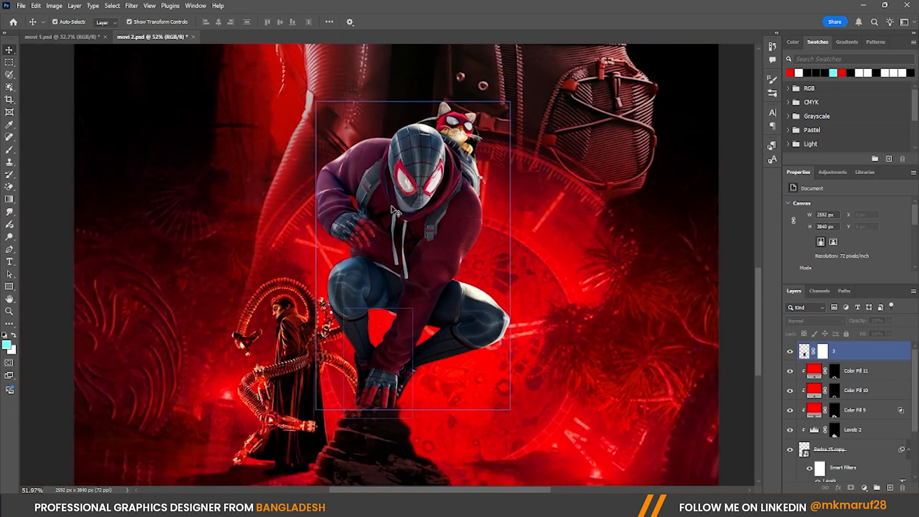
scroll(394, 211, up, 3)
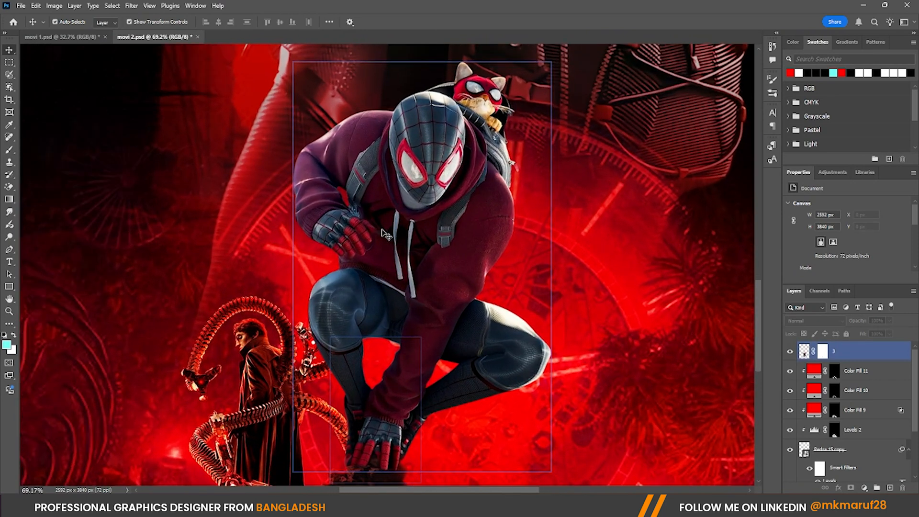
scroll(361, 205, down, 3)
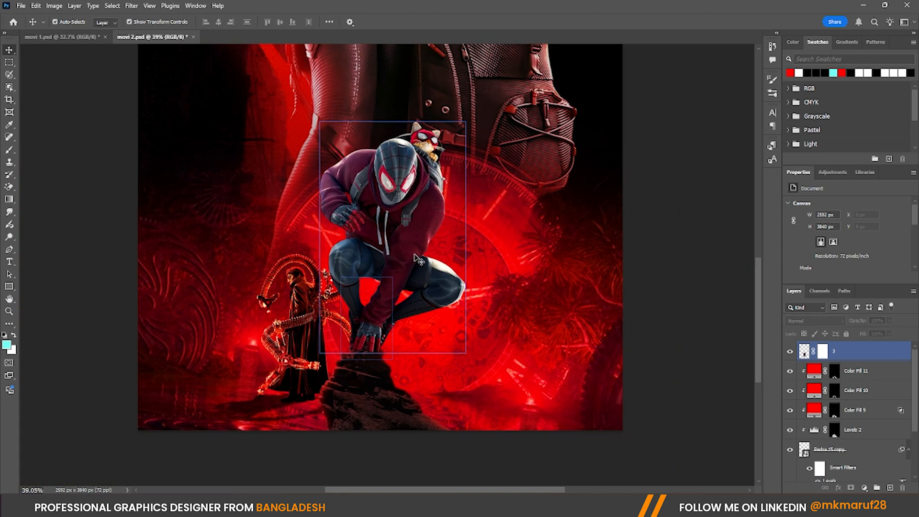
scroll(391, 230, down, 3)
scroll(392, 235, up, 3)
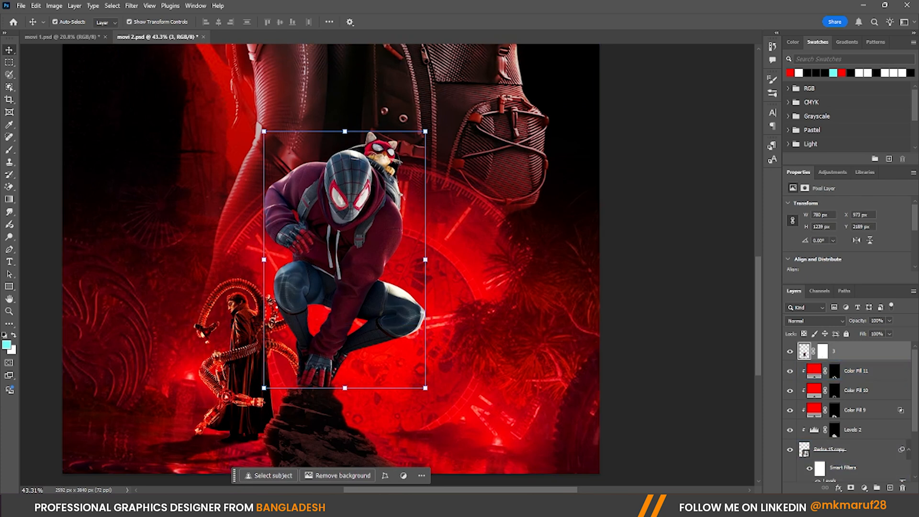
click(861, 487)
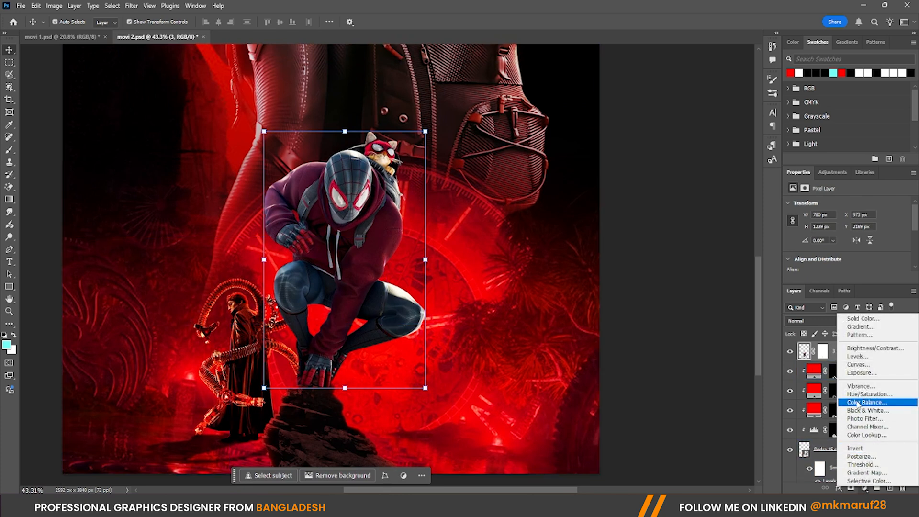
Add a Curves adjustment clipped to the crouching Spider-Man layer and shape it into a gentle S-curve for more contrast
click(854, 365)
scroll(880, 228, down, 1)
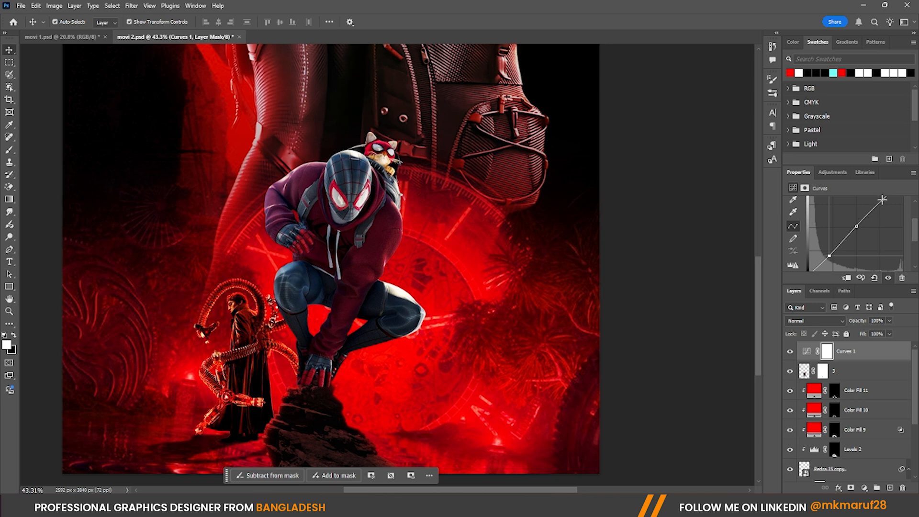
scroll(883, 208, up, 1)
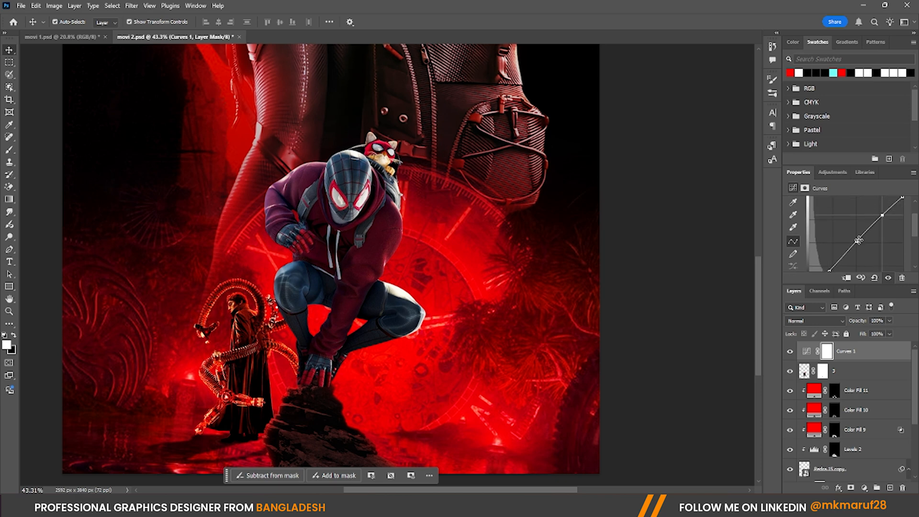
drag(846, 238, 854, 244)
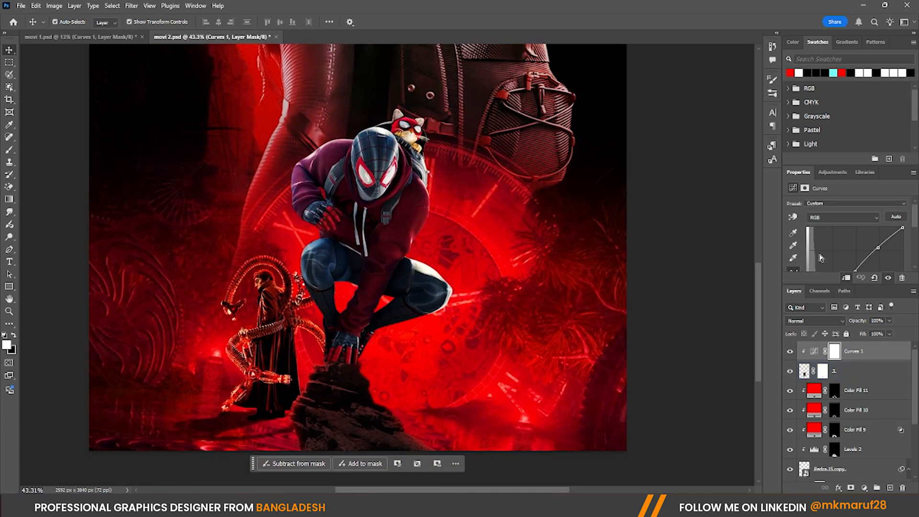
scroll(840, 241, down, 1)
scroll(844, 242, down, 1)
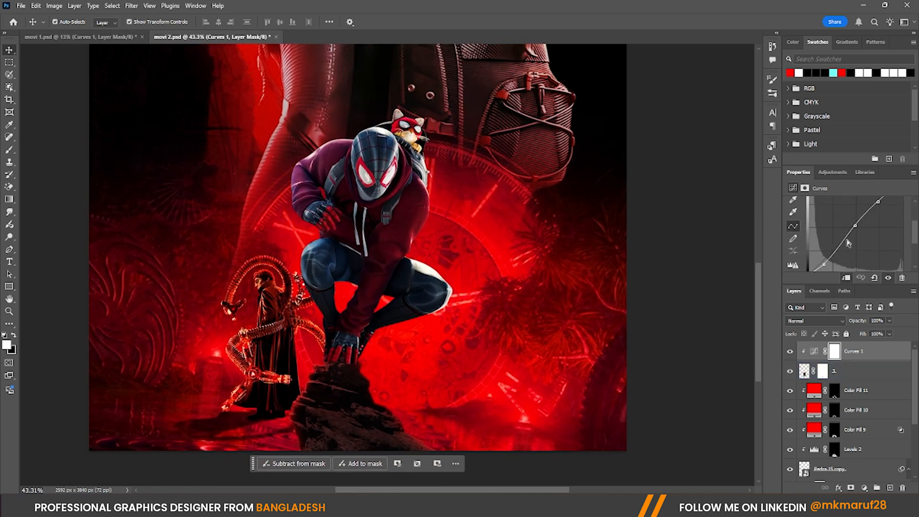
scroll(847, 242, up, 3)
click(789, 351)
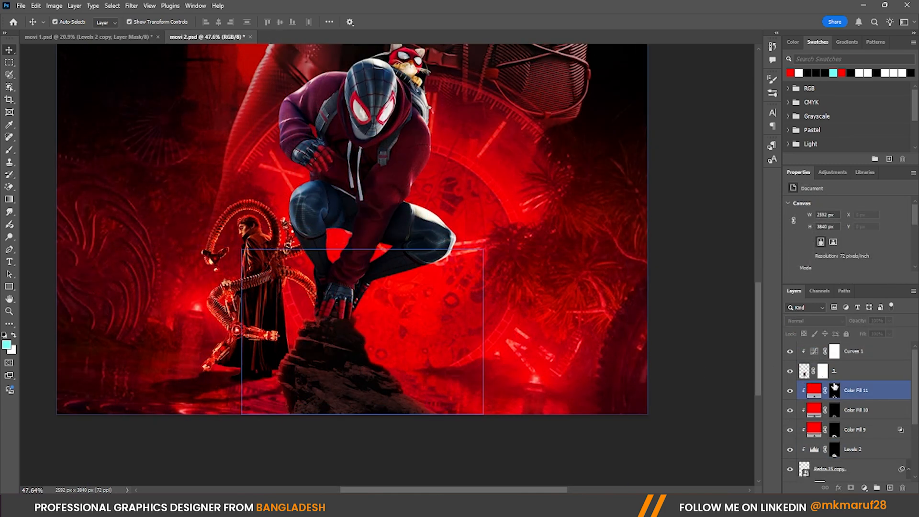
Add a Levels adjustment above Curves 1, lower its output white level to 132 and clip it to the crouching figure
click(856, 351)
click(856, 353)
click(863, 488)
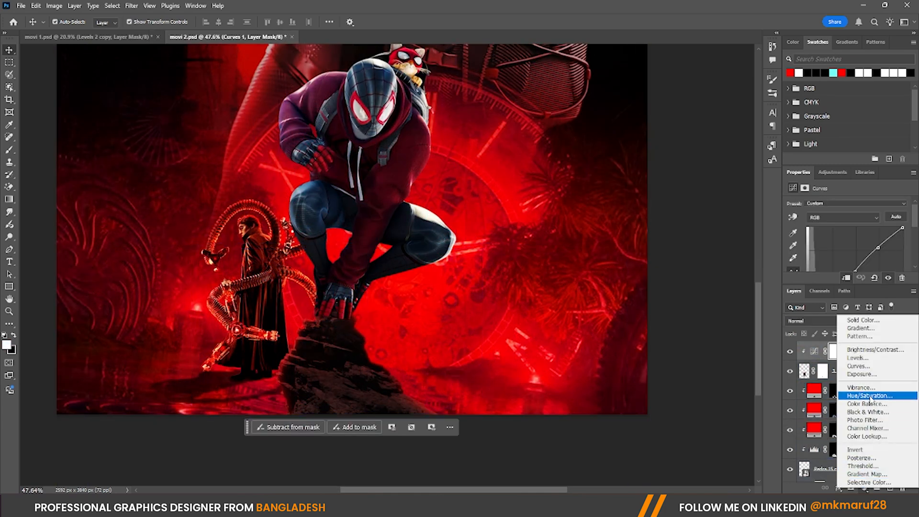
click(867, 359)
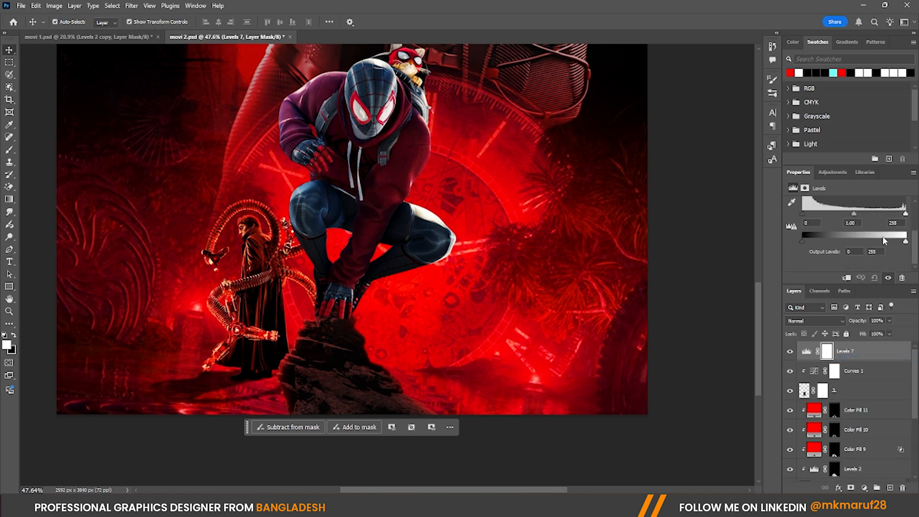
drag(903, 214, 853, 214)
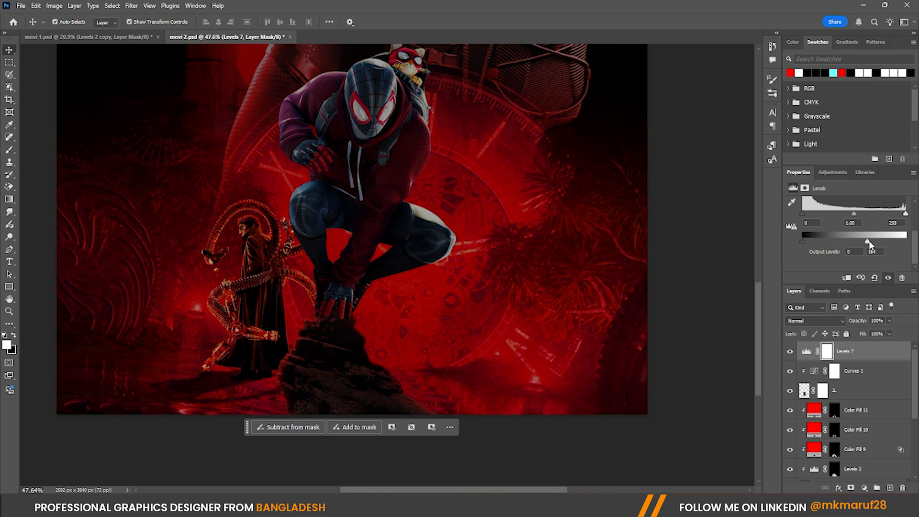
drag(871, 244, 860, 244)
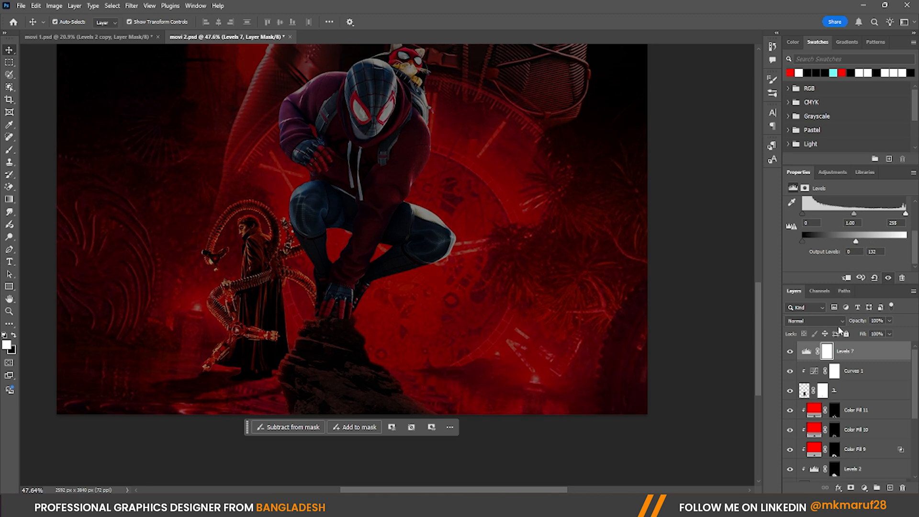
click(846, 280)
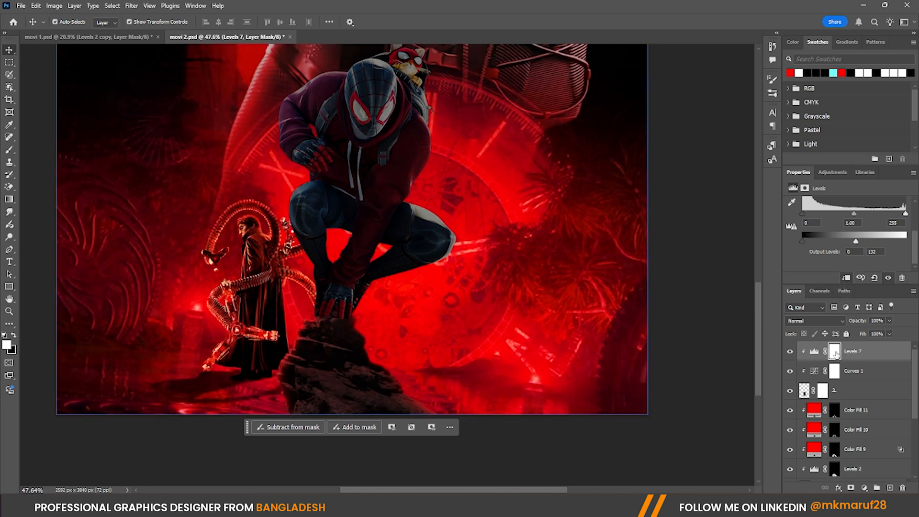
Invert the Levels 7 mask and paint white with a soft brush to darken the fingers where they touch the rock
key(ctrl+i)
scroll(517, 271, down, 3)
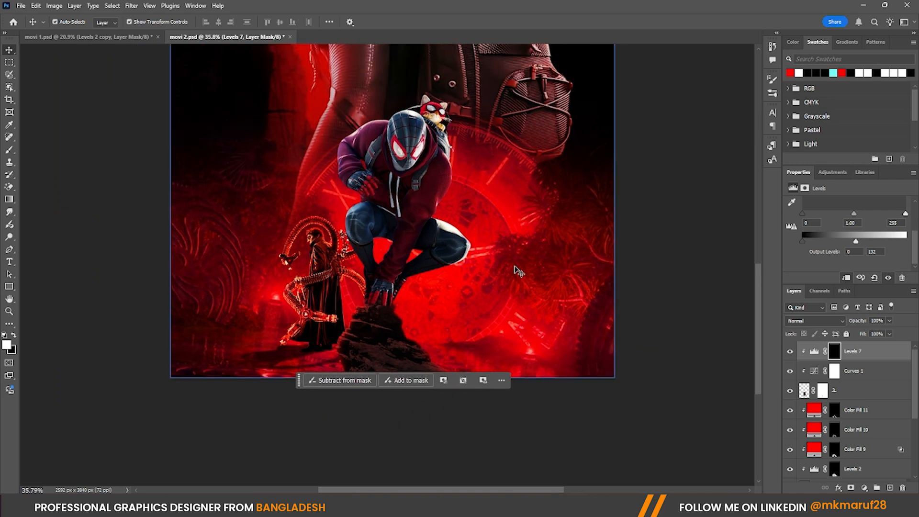
scroll(410, 306, up, 8)
scroll(338, 293, up, 3)
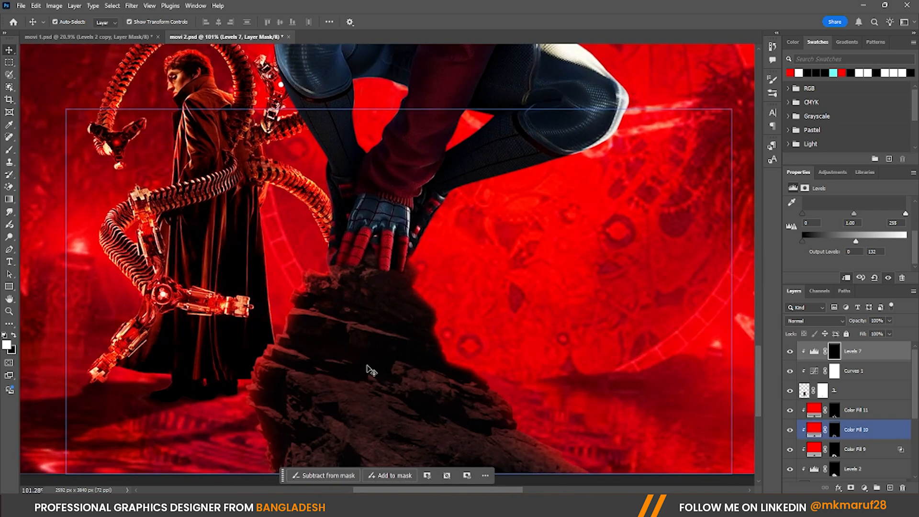
scroll(368, 371, up, 3)
scroll(349, 307, up, 1)
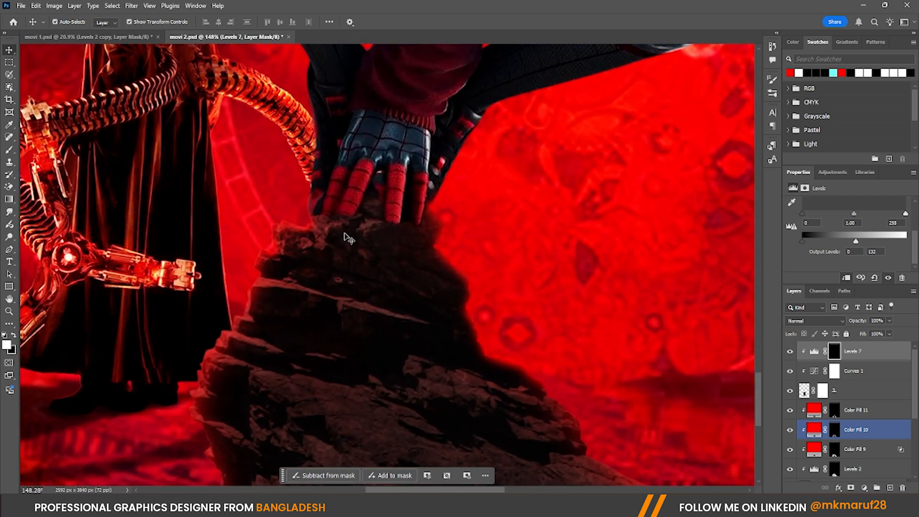
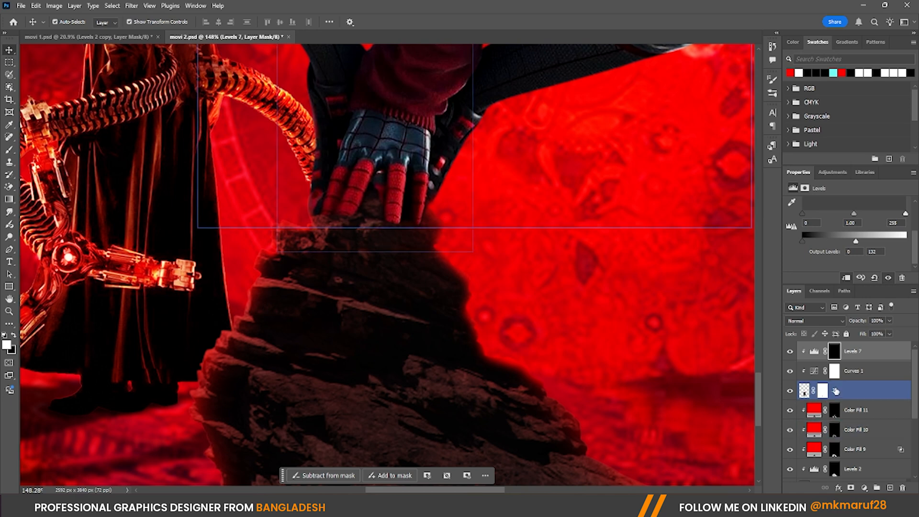
key(b)
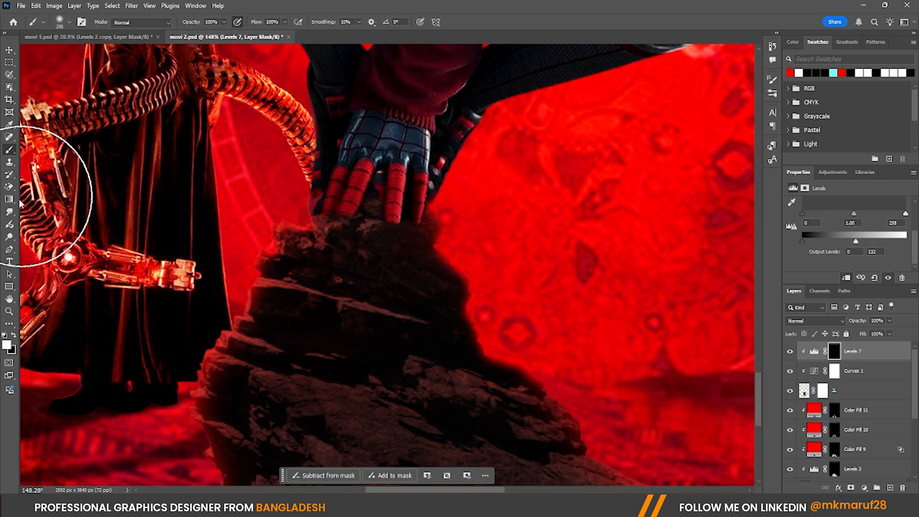
drag(363, 205, 376, 204)
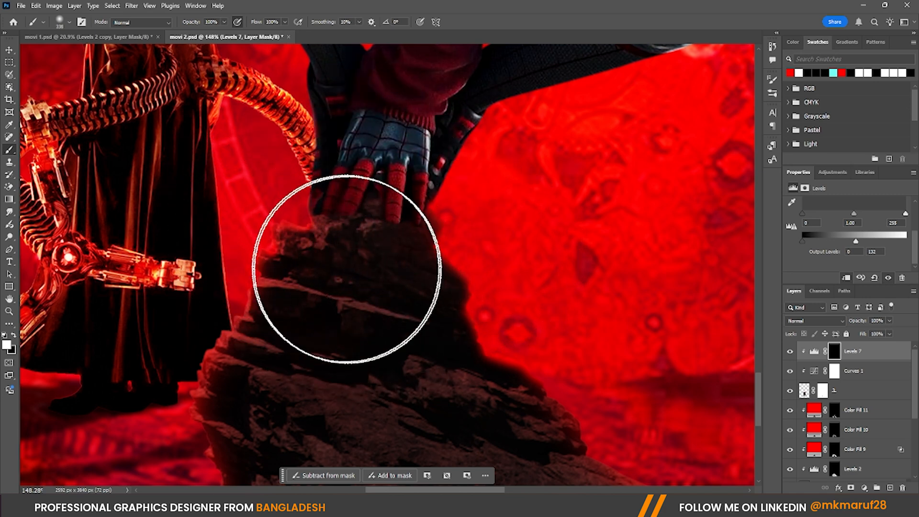
scroll(455, 224, up, 4)
drag(433, 217, 371, 217)
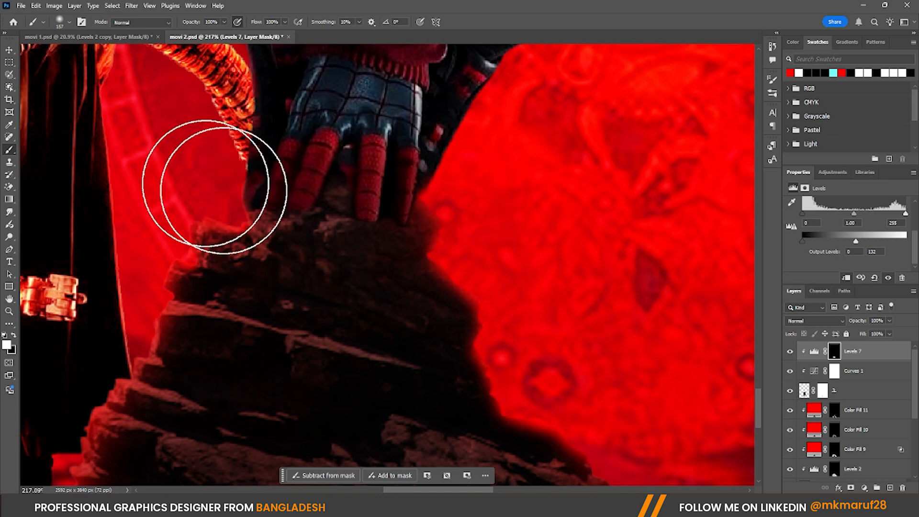
scroll(352, 172, down, 5)
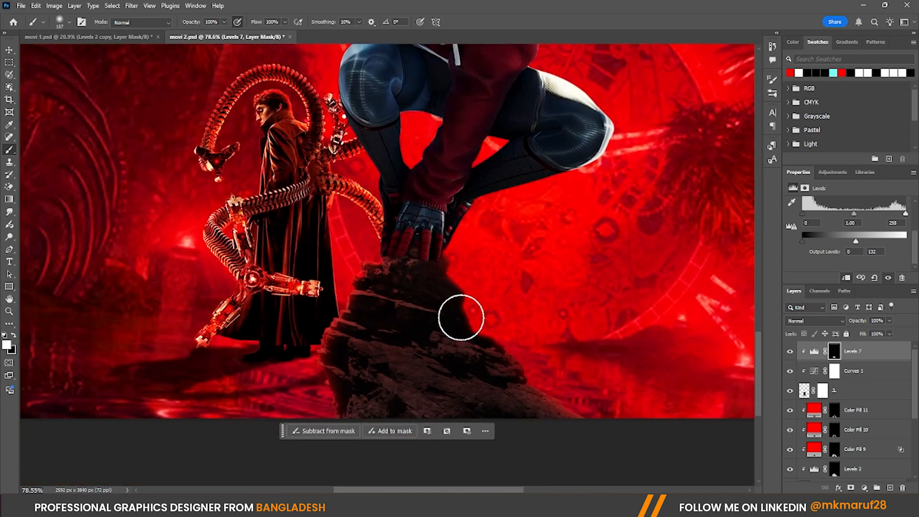
scroll(347, 324, up, 4)
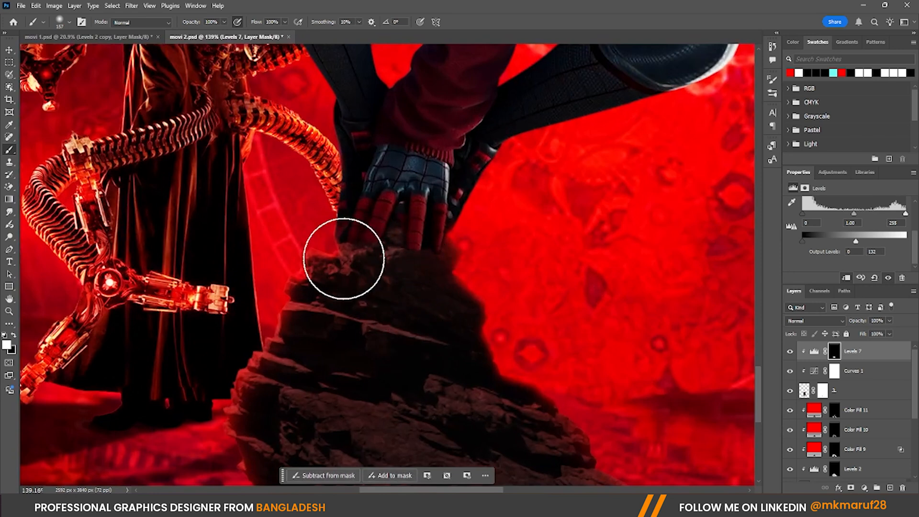
scroll(894, 390, down, 2)
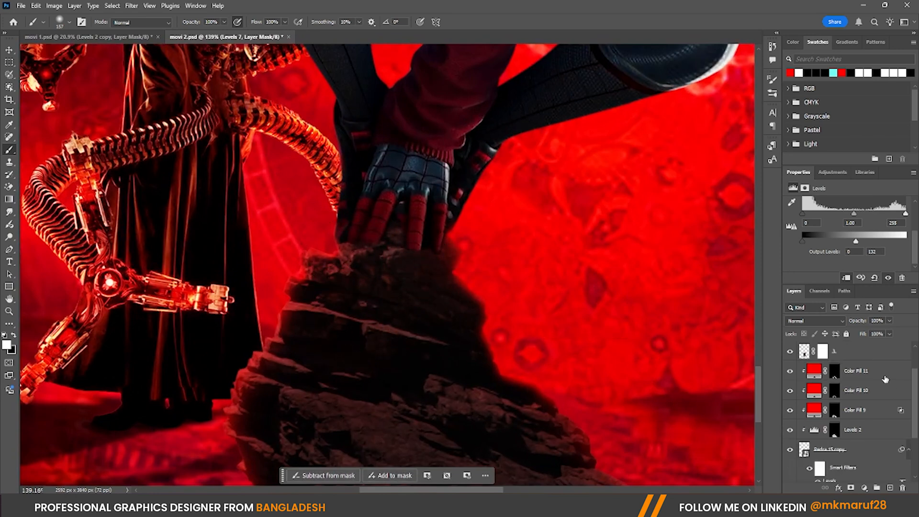
Add a Levels adjustment clipped to the rock with output white at 96, masked to darken only the rock beneath the hand
click(885, 378)
click(864, 488)
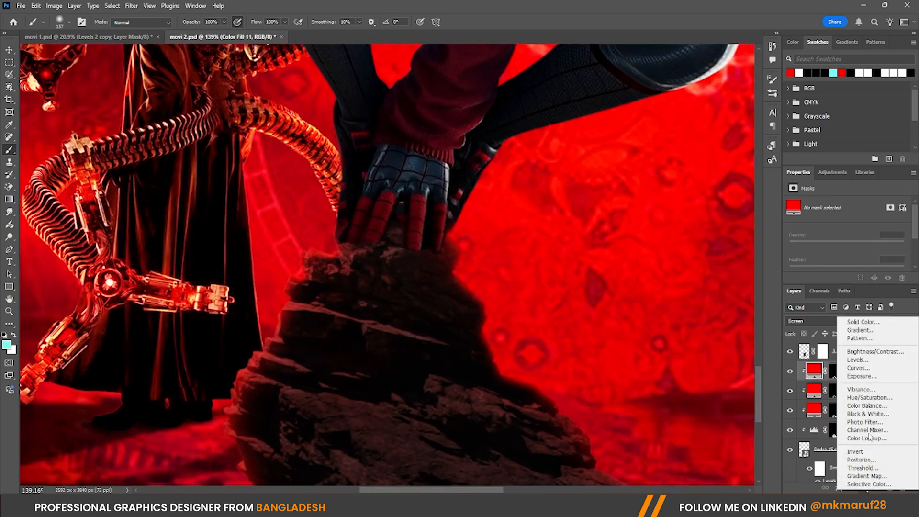
click(874, 359)
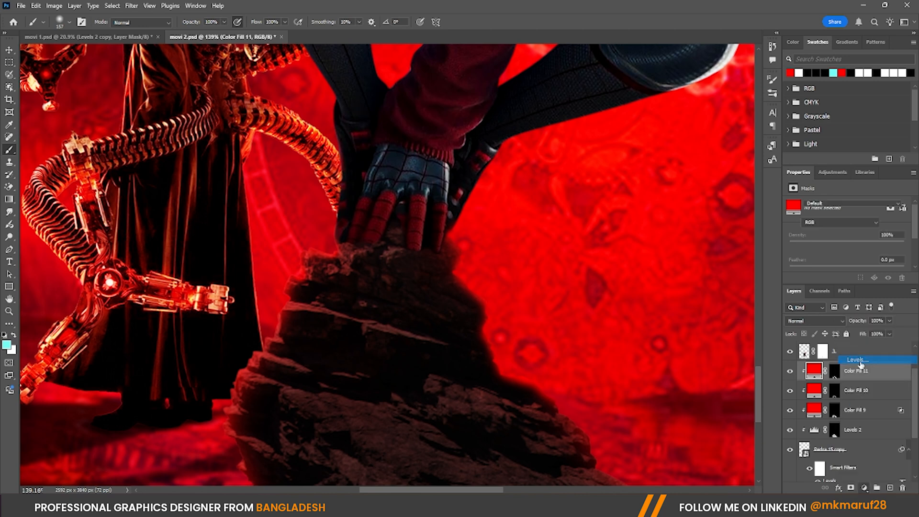
scroll(895, 246, down, 2)
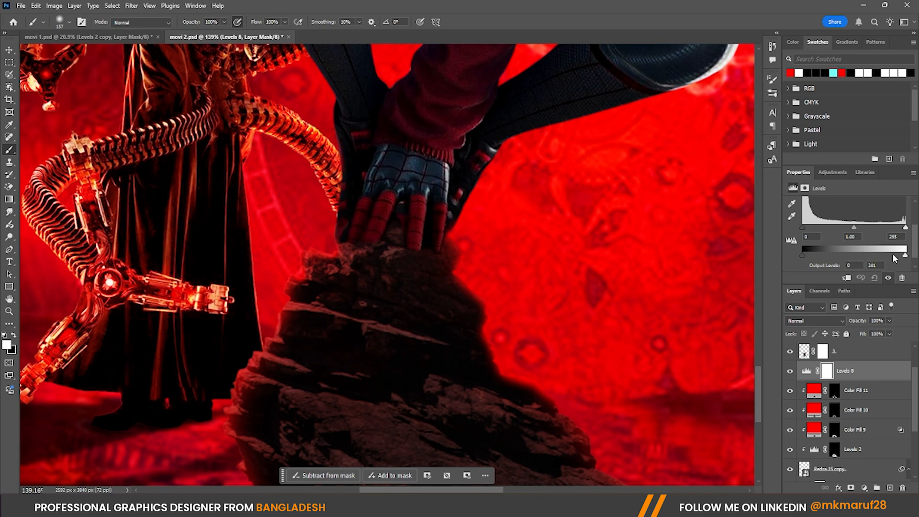
drag(893, 259, 842, 258)
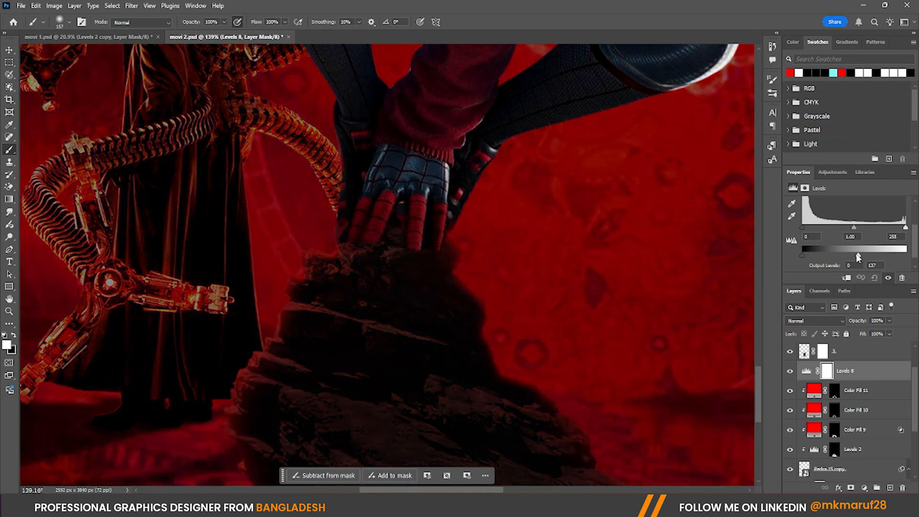
click(846, 279)
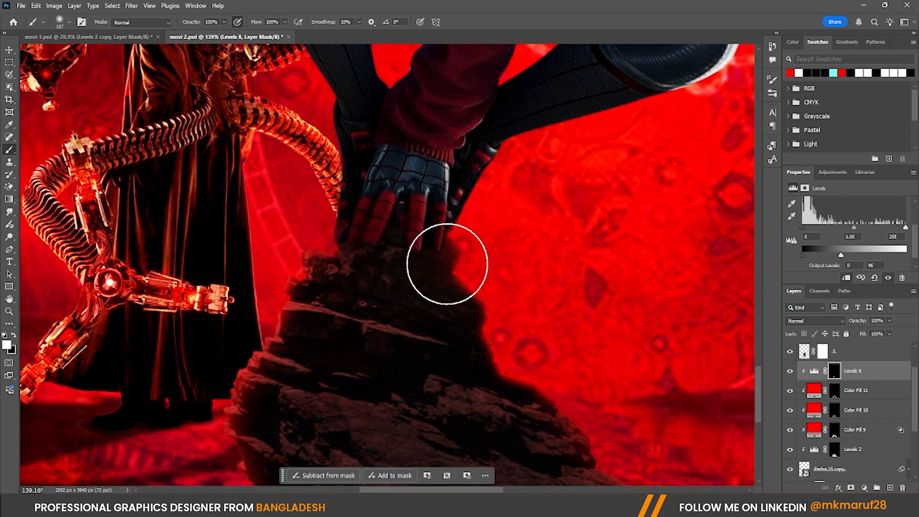
scroll(470, 250, down, 3)
scroll(467, 247, up, 2)
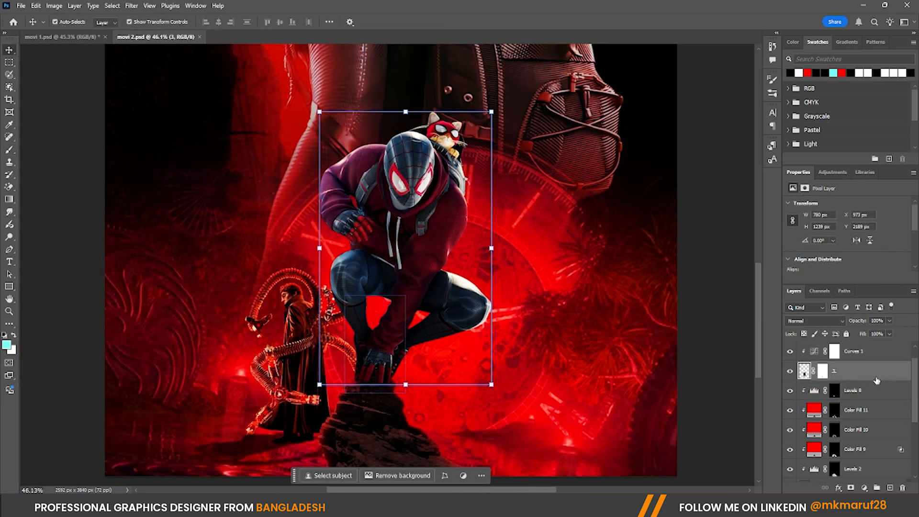
Add a clipped Levels adjustment above Levels 7 with input black 2, midtones 0.91 and a slightly reduced output white
scroll(876, 380, up, 1)
click(876, 378)
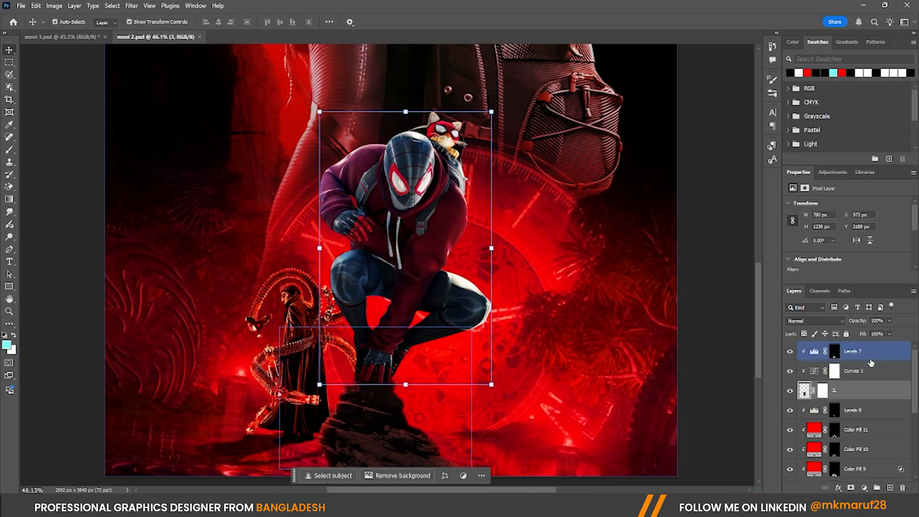
click(854, 351)
click(864, 487)
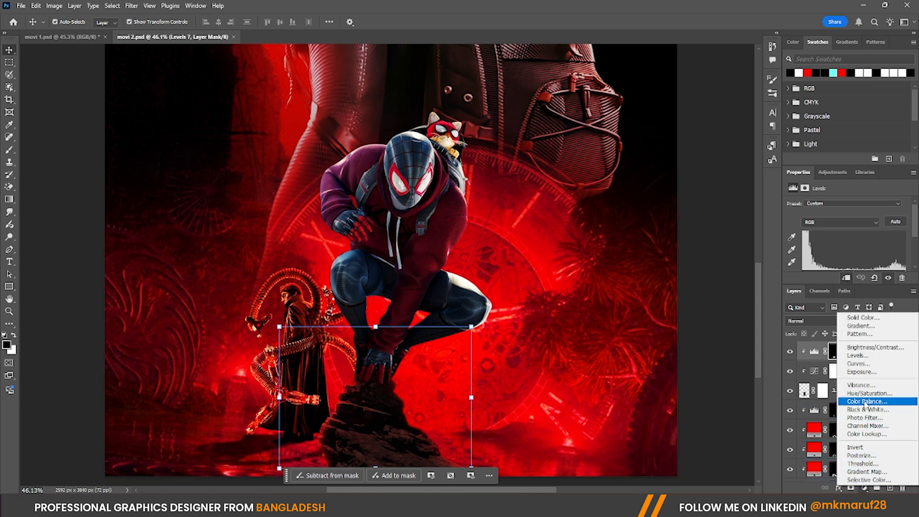
click(862, 360)
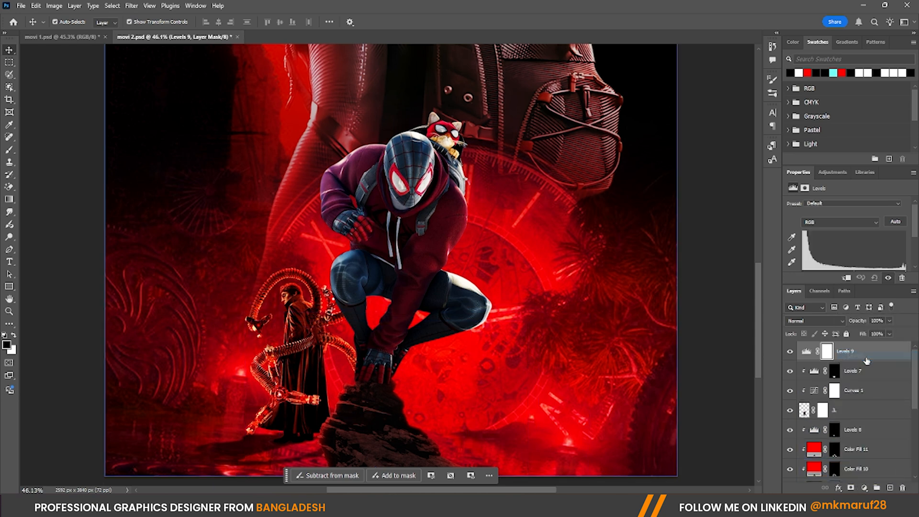
scroll(880, 261, down, 3)
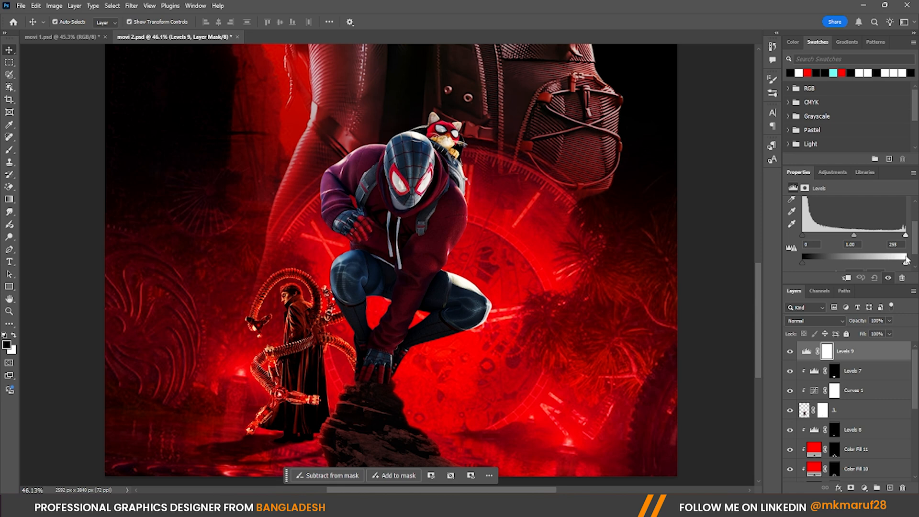
drag(905, 264, 894, 265)
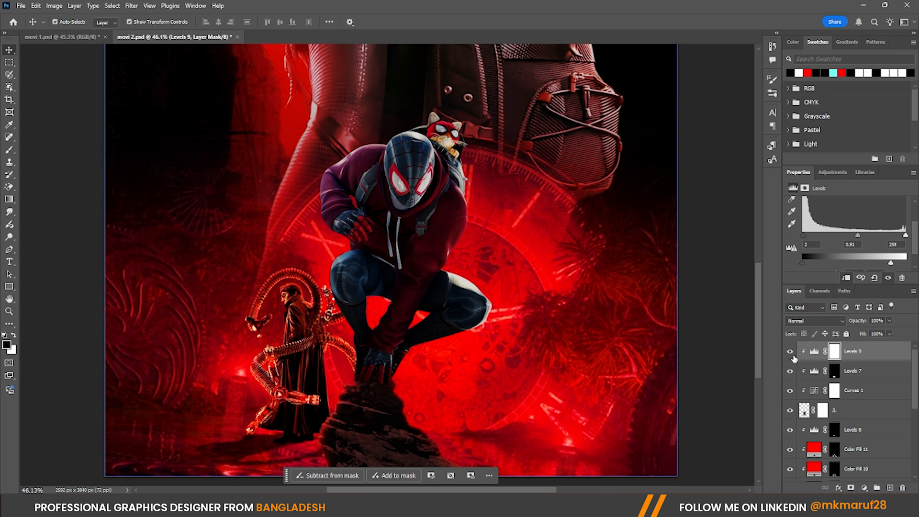
Compare the crouching figure with and without the Levels 9 adjustment and check it against the whole poster
click(790, 352)
click(789, 352)
click(790, 352)
click(789, 352)
scroll(646, 364, down, 3)
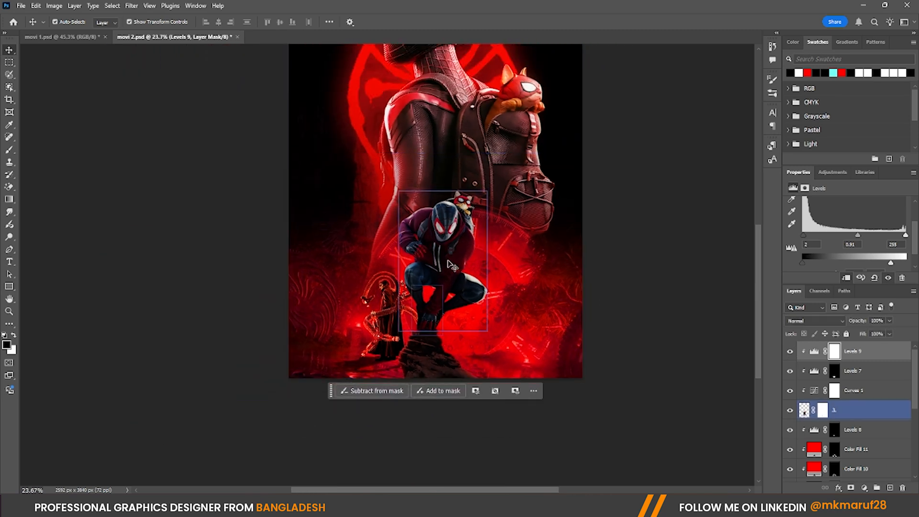
Group the rock layer with its clipped adjustments, from Levels 8 down to Levels 2, and name the group "stone"
click(866, 392)
click(859, 413)
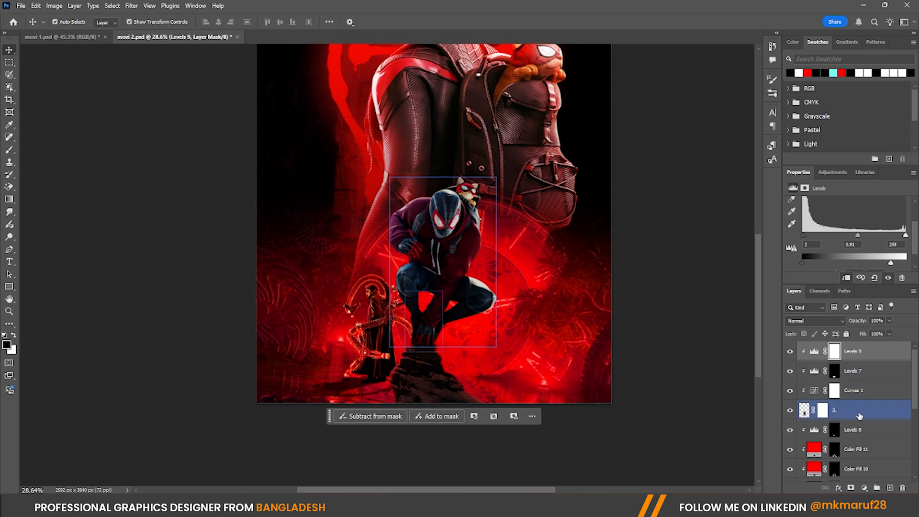
scroll(857, 416, down, 3)
click(858, 378)
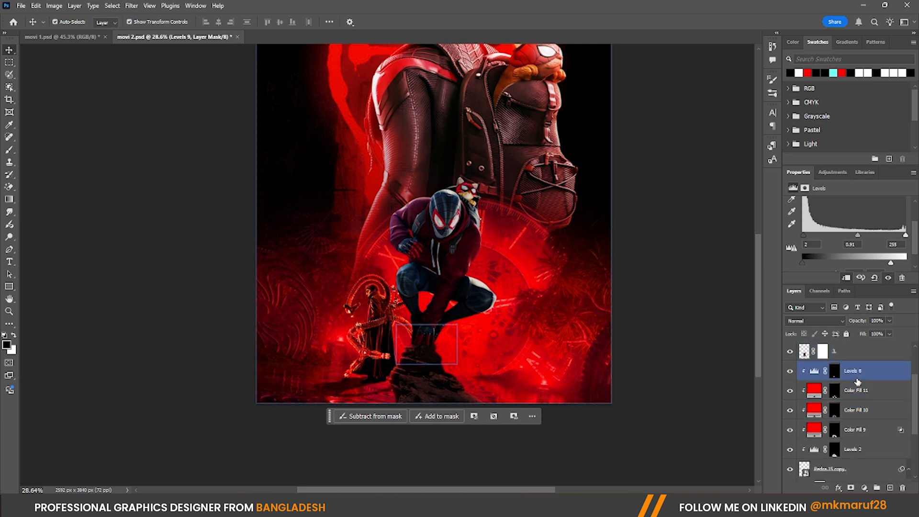
scroll(861, 398, down, 2)
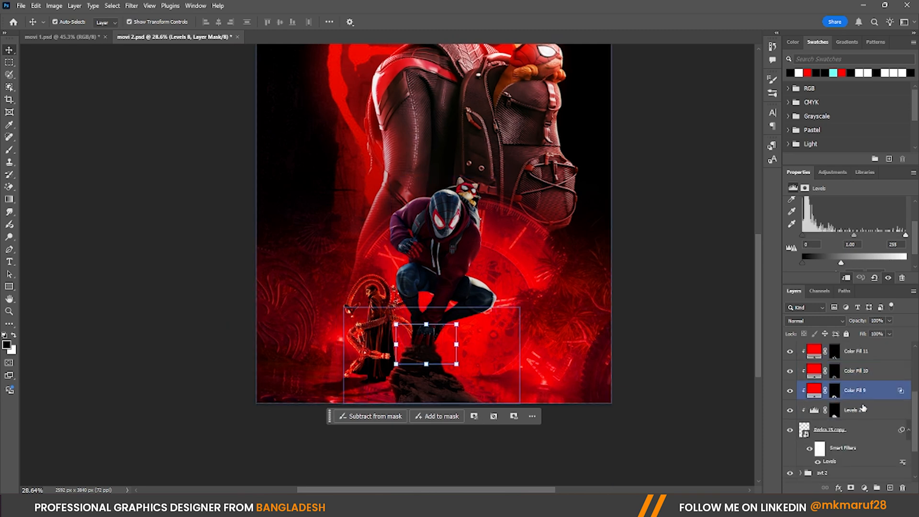
shift+click(859, 437)
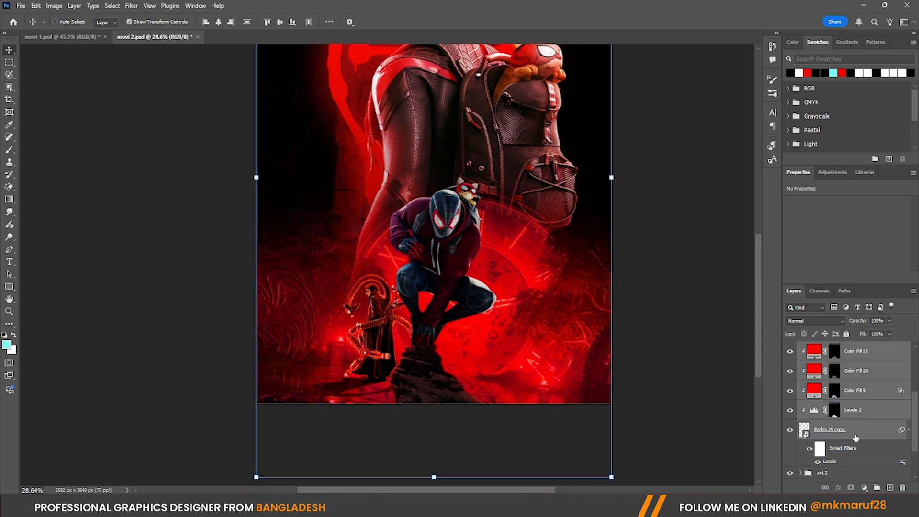
key(ctrl+g)
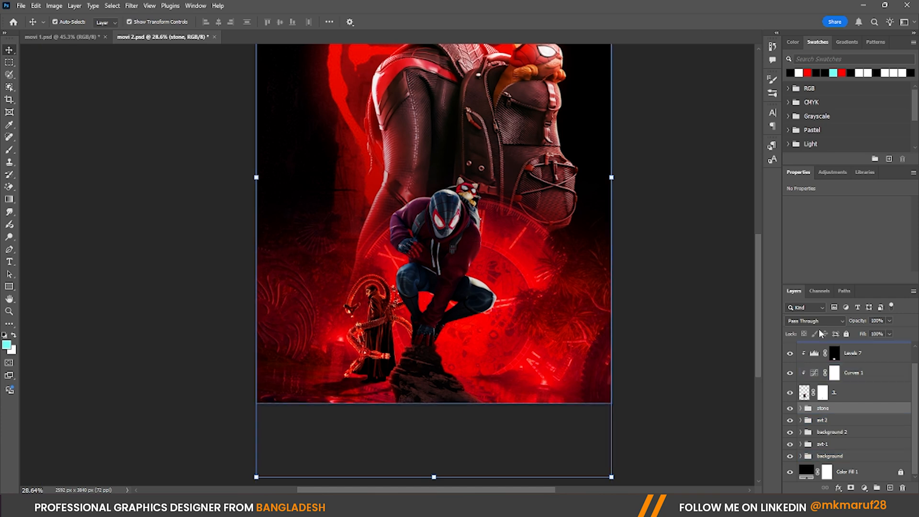
Add a red Solid Color fill layer above Levels 9 and set its blend mode to Soft Light
click(847, 393)
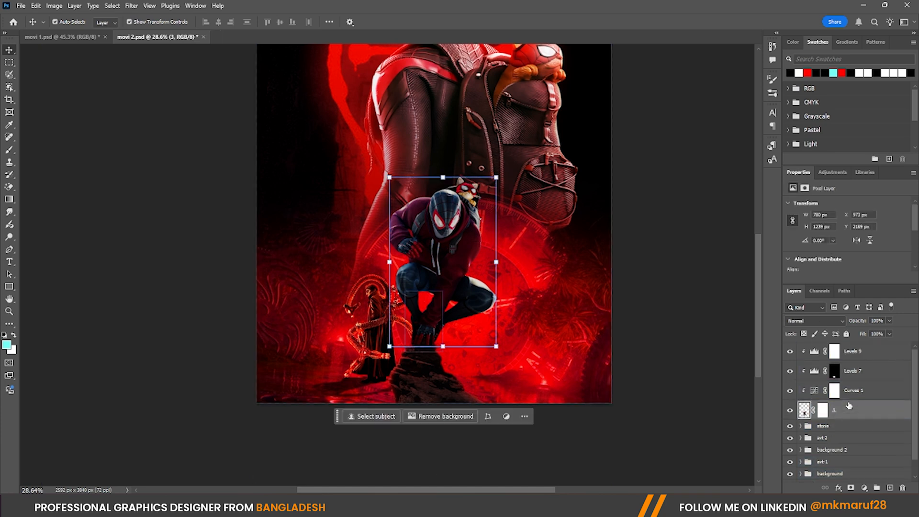
click(833, 350)
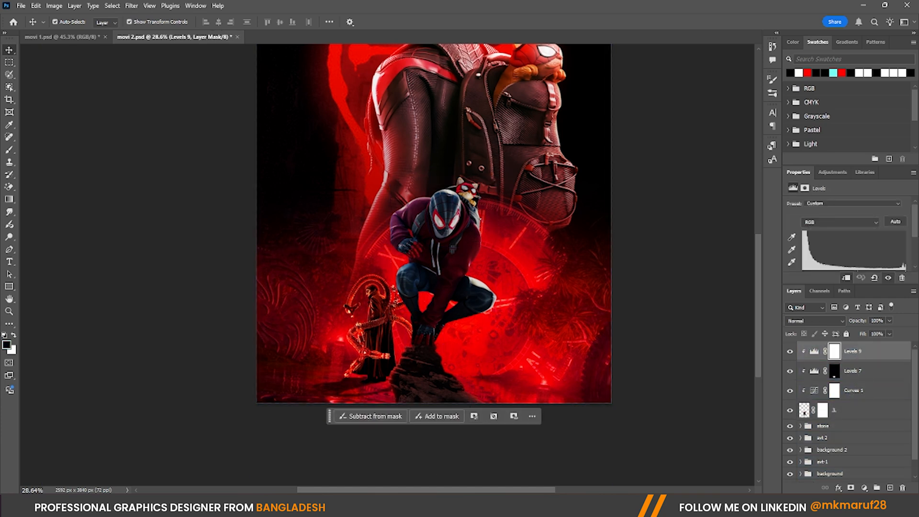
click(864, 487)
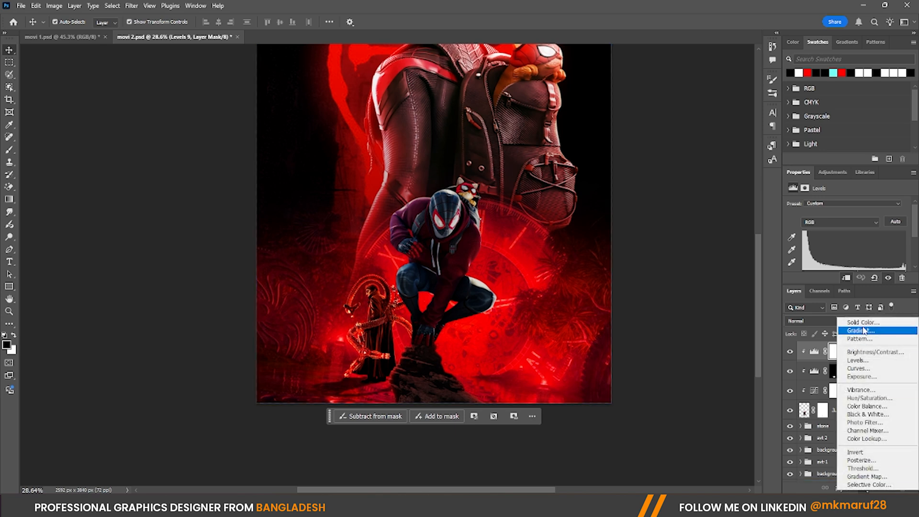
click(856, 322)
click(807, 73)
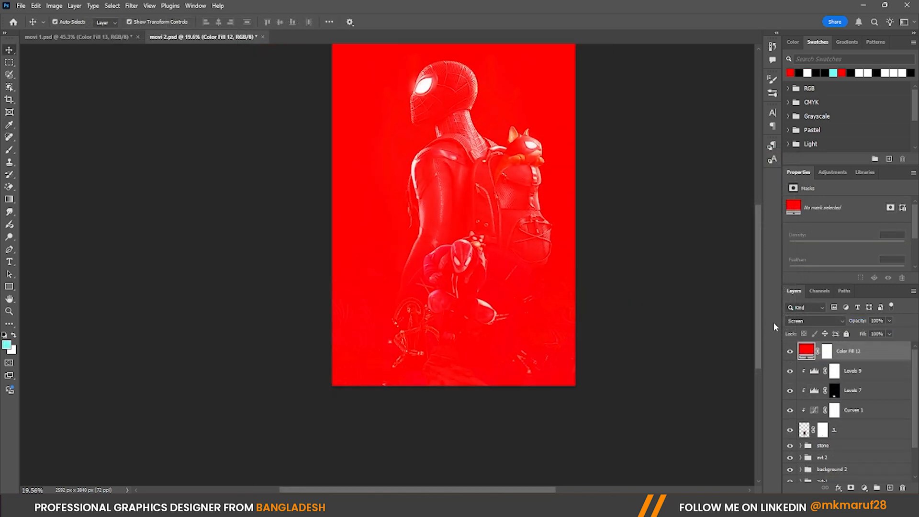
click(814, 321)
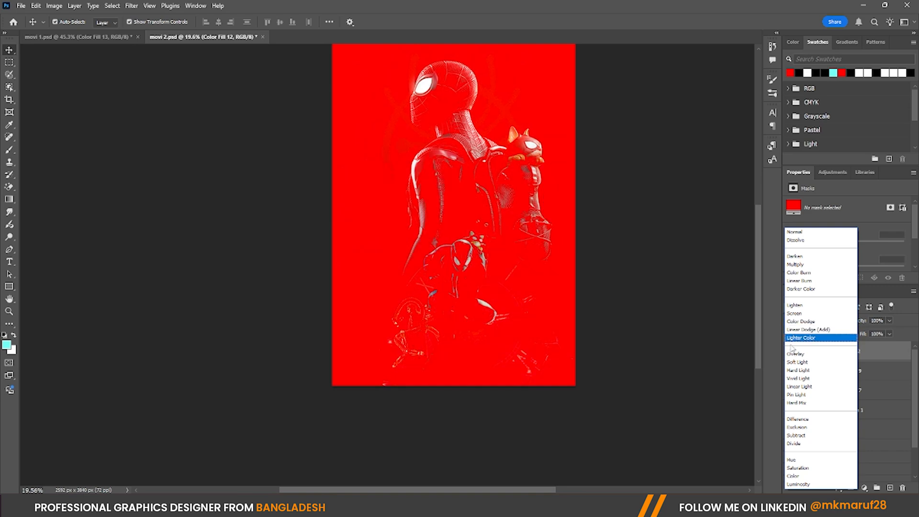
click(798, 362)
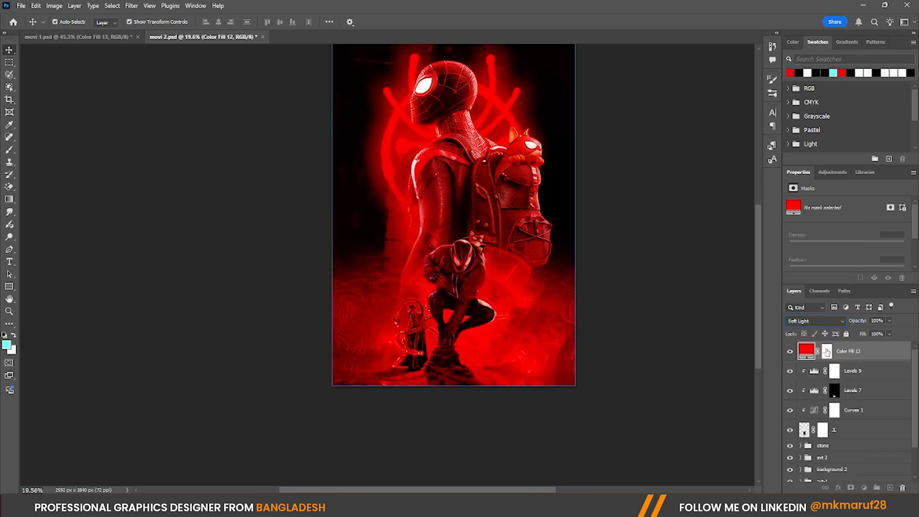
Invert the Color Fill 12 mask, ready a soft white brush and clip the fill to the crouching figure
click(826, 352)
key(d)
key(ctrl+i)
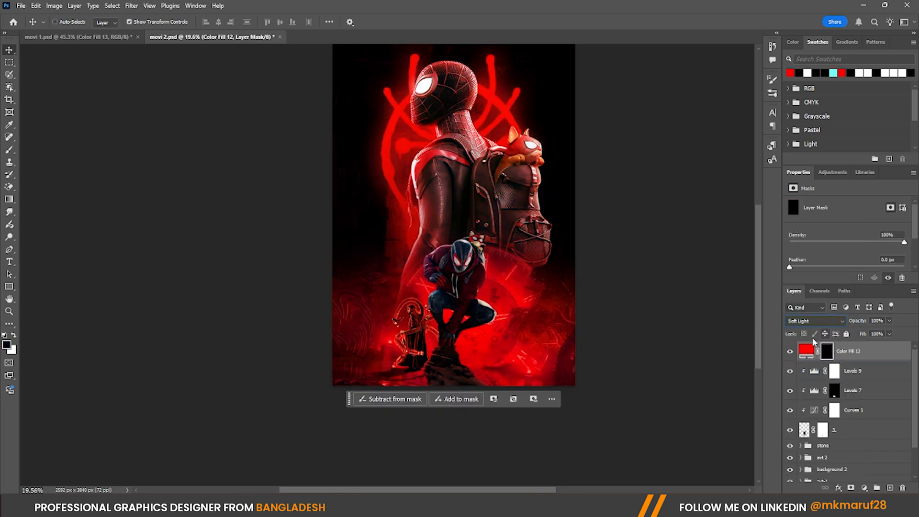
key(b)
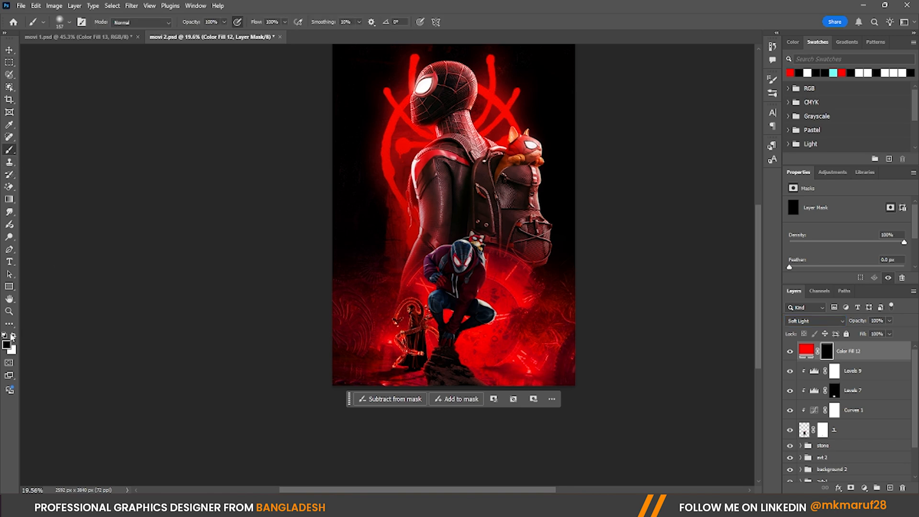
scroll(471, 253, up, 12)
mouse_move(534, 307)
mouse_down()
mouse_move(591, 308)
mouse_move(569, 308)
mouse_move(581, 308)
mouse_up()
scroll(575, 335, up, 5)
click(568, 236)
drag(567, 237, 547, 237)
right_click(851, 353)
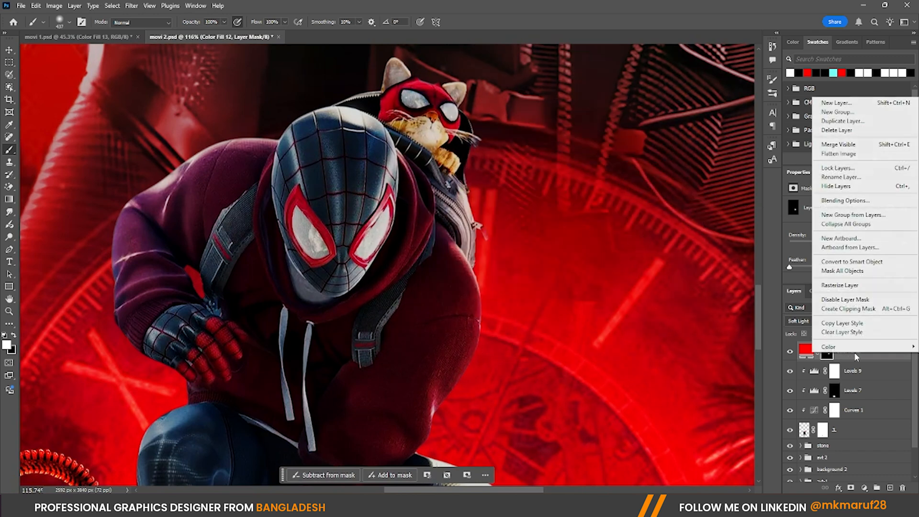
click(844, 310)
Paint white on the Color Fill 12 mask over the crouching figure's hoodie, sleeves and legs to tint them red
drag(549, 196, 500, 196)
mouse_move(184, 128)
mouse_down()
mouse_move(92, 163)
mouse_move(76, 254)
mouse_move(91, 332)
mouse_move(131, 397)
mouse_up()
scroll(397, 184, down, 5)
scroll(499, 185, down, 1)
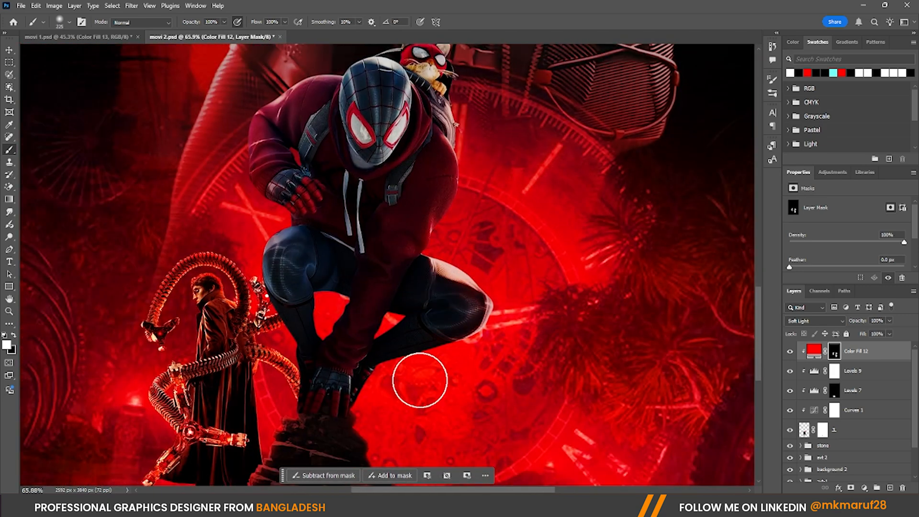
drag(306, 272, 369, 201)
mouse_move(352, 205)
mouse_down()
mouse_move(377, 206)
mouse_move(297, 206)
mouse_up()
Extend the red tint across the figure's head and body with a larger soft brush, finishing at 39% opacity
scroll(494, 148, down, 3)
drag(494, 148, 398, 123)
scroll(510, 105, up, 2)
drag(518, 86, 468, 131)
scroll(471, 135, down, 2)
drag(487, 181, 514, 181)
drag(195, 22, 164, 27)
click(462, 185)
scroll(474, 342, down, 5)
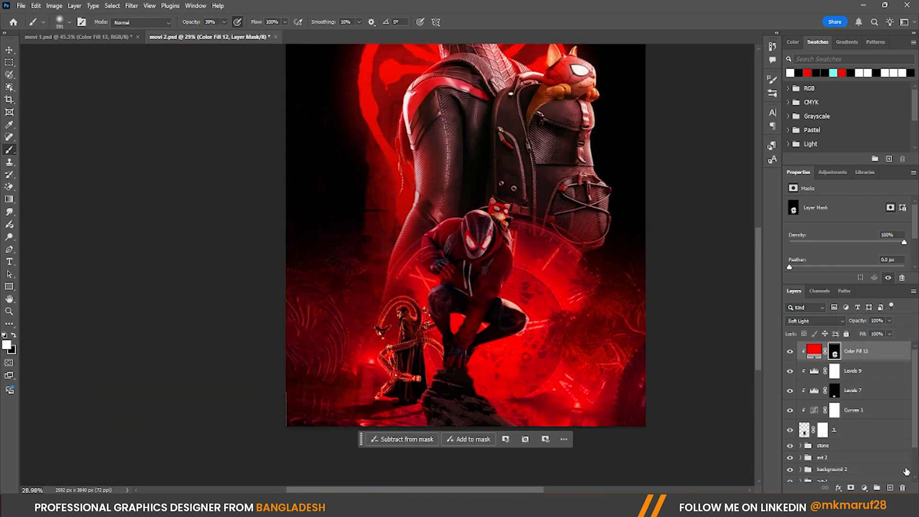
click(863, 486)
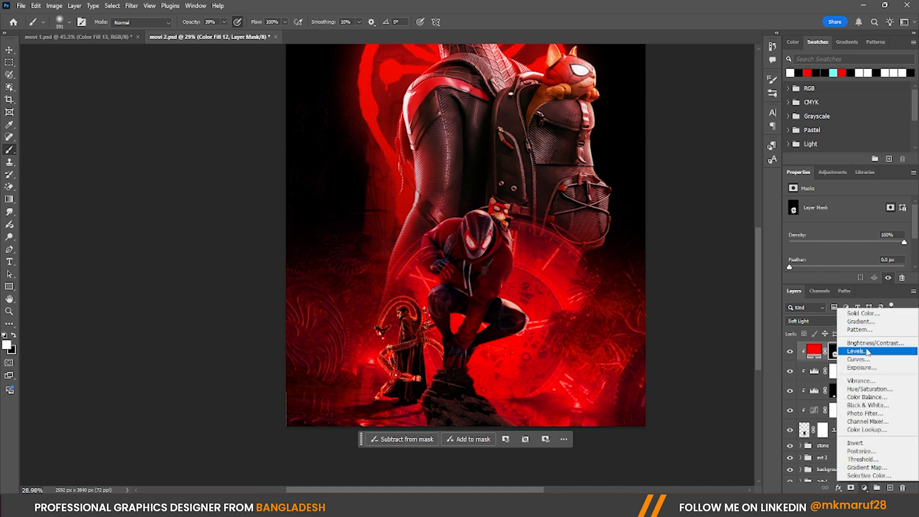
click(864, 349)
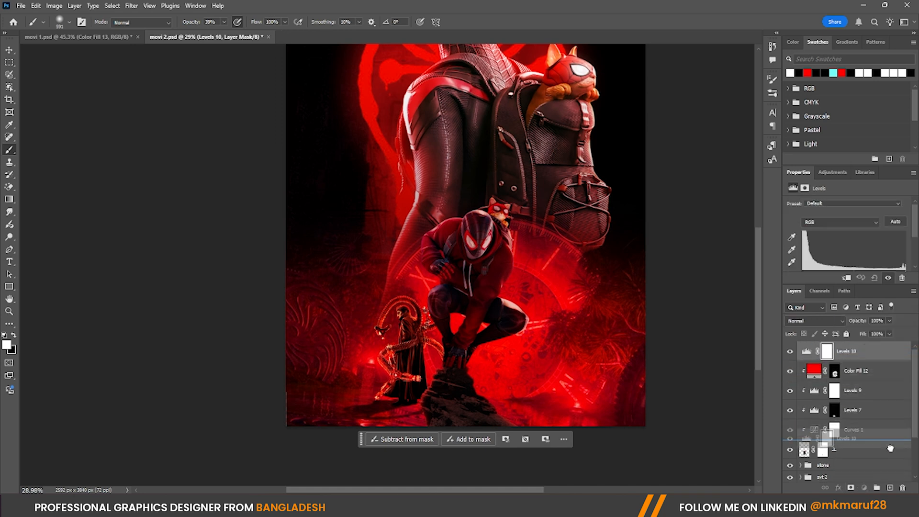
key(ctrl+z)
Add another Solid Color fill of ff0000 above Color Fill 12 and set its blend mode to Screen
click(865, 487)
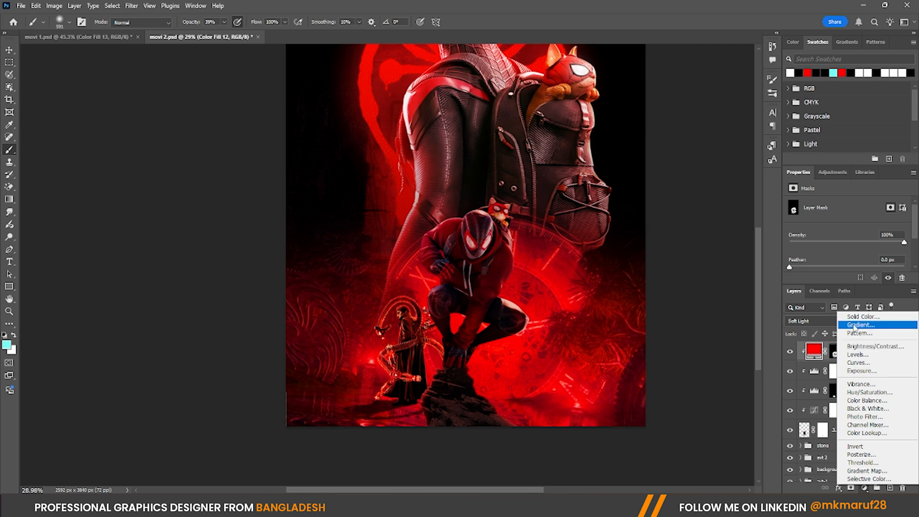
click(860, 316)
click(807, 72)
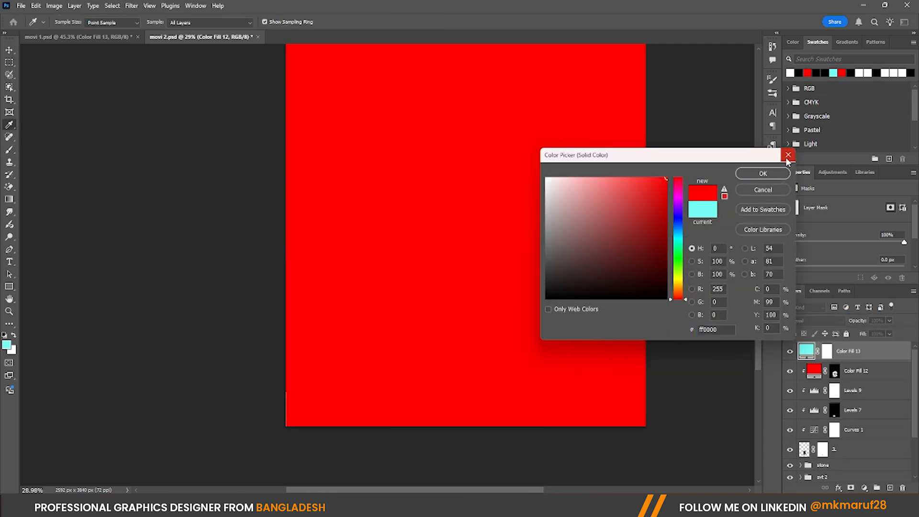
click(768, 175)
click(817, 321)
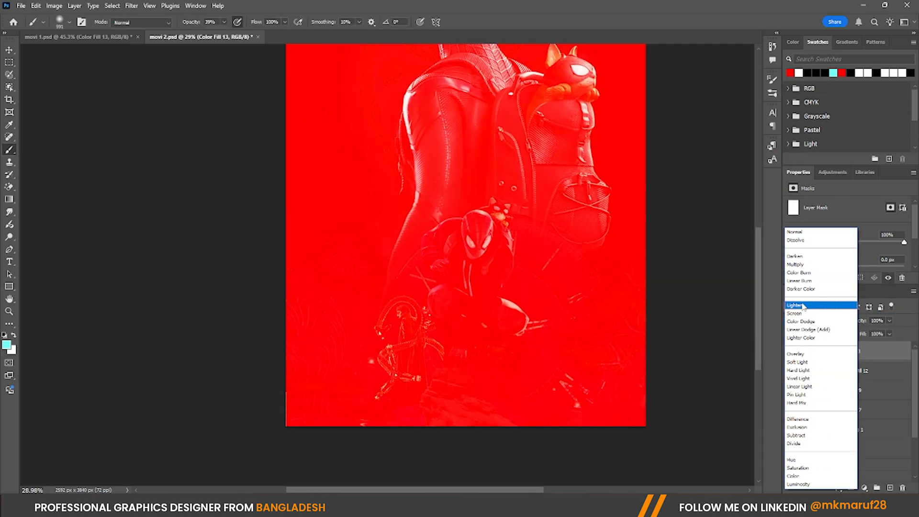
click(809, 306)
Invert the Color Fill 13 mask to black and clip the fill to the crouching figure
click(826, 352)
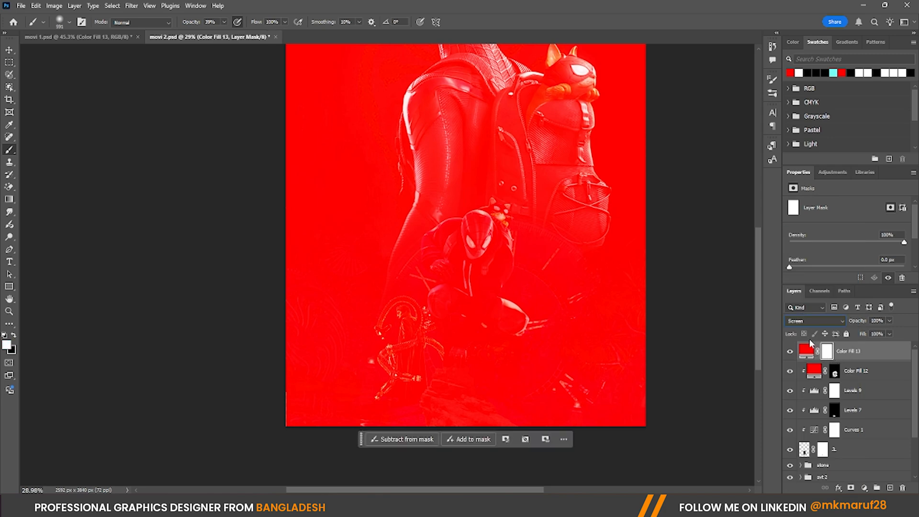
key(ctrl+i)
right_click(848, 352)
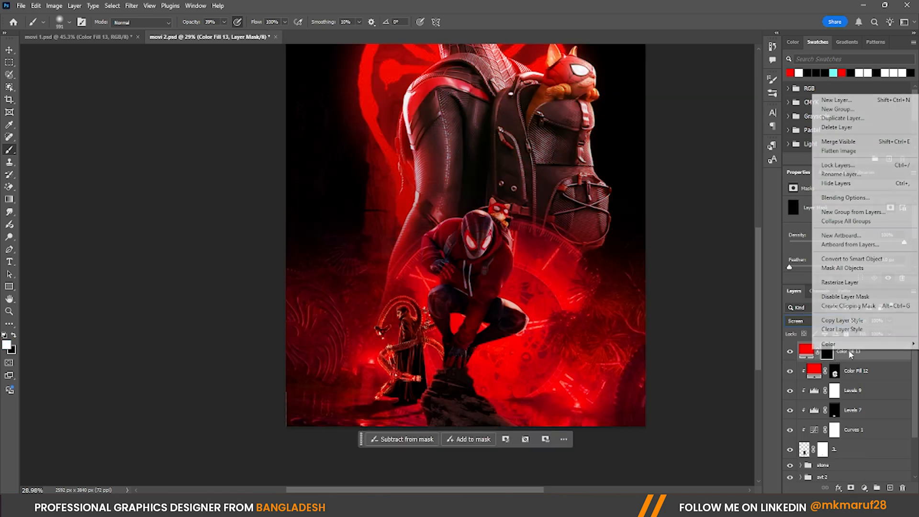
click(852, 306)
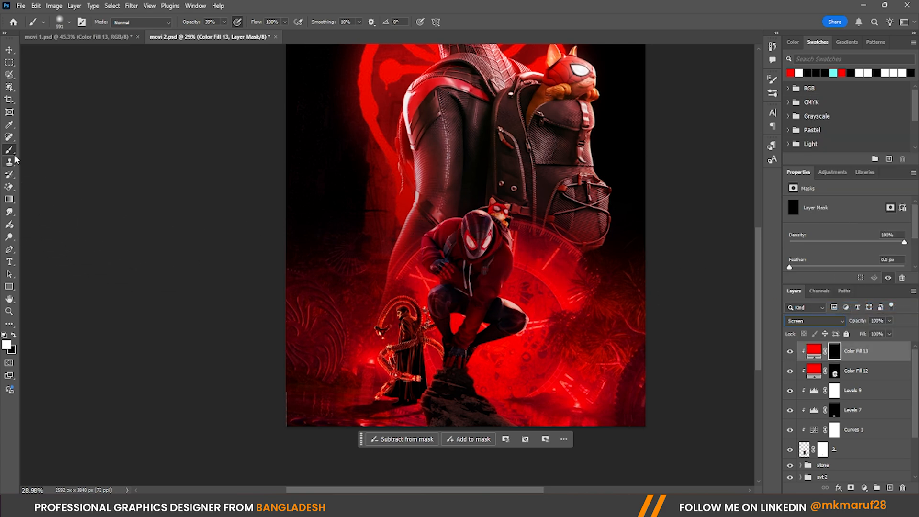
Paint white on the Color Fill 13 mask along the outstretched knee and lower leg to add a red glow
scroll(555, 355, up, 8)
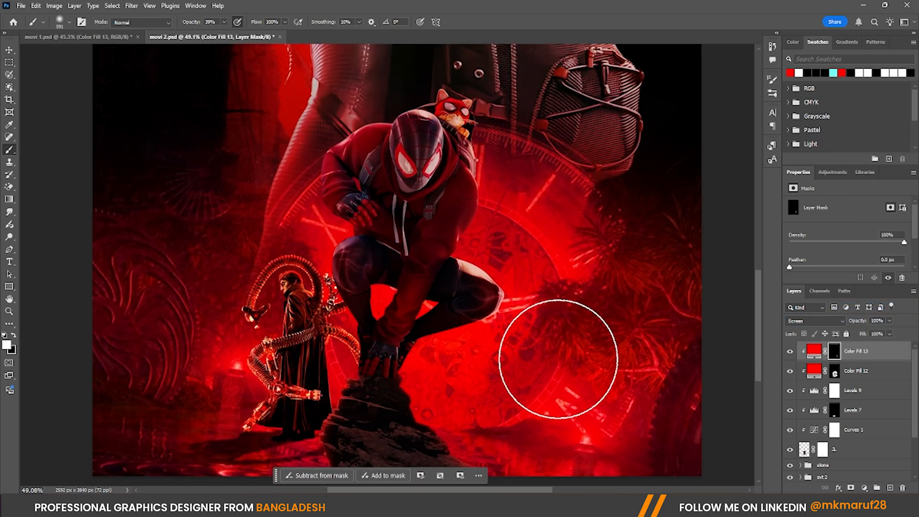
drag(503, 320, 406, 324)
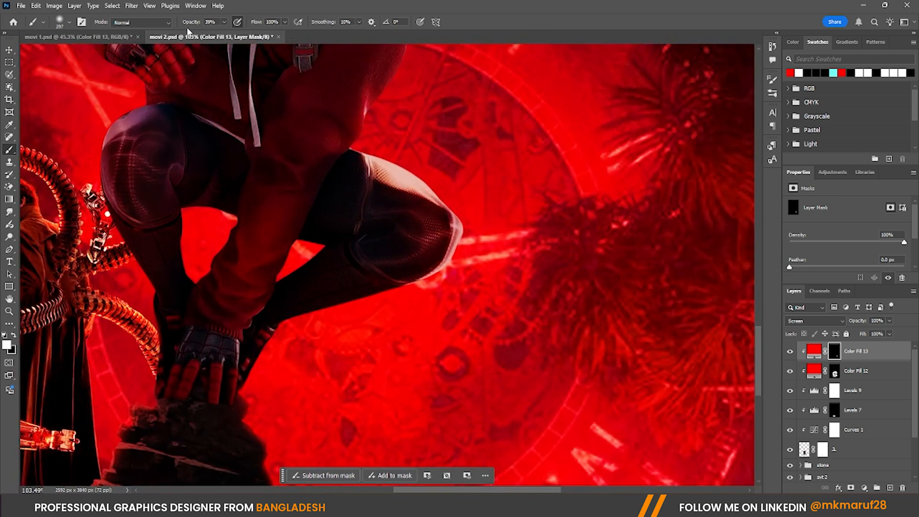
drag(500, 289, 451, 336)
mouse_move(510, 307)
mouse_down()
mouse_move(463, 302)
mouse_move(333, 349)
mouse_move(395, 291)
mouse_move(272, 355)
mouse_up()
scroll(463, 96, up, 3)
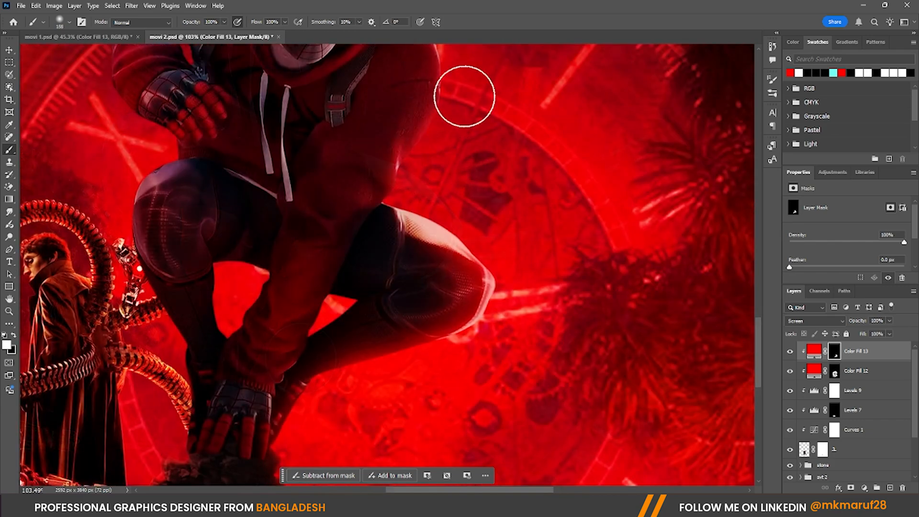
scroll(291, 261, up, 3)
scroll(248, 192, down, 2)
Paint red glow along the edges of the supporting arm, legs and torso on the Color Fill 13 mask, rotating the canvas as needed
click(374, 410)
drag(373, 410, 425, 249)
mouse_move(510, 318)
mouse_down()
mouse_move(495, 318)
mouse_move(588, 267)
mouse_up()
scroll(523, 292, up, 4)
key(r)
mouse_move(611, 306)
mouse_down()
mouse_move(523, 305)
mouse_move(561, 278)
mouse_up()
drag(331, 297, 316, 297)
key(b)
scroll(411, 181, down, 2)
drag(322, 186, 340, 372)
Reduce the brush size and paint finer red glow along the raised arm's sleeve and shoulder edge
scroll(438, 166, down, 2)
scroll(439, 166, up, 5)
scroll(404, 172, down, 4)
scroll(492, 135, up, 8)
scroll(537, 127, down, 8)
key([)
key([)
key([)
drag(567, 210, 562, 262)
Lower the brush opacity to 27% and softly paint red light around the gap between the raised arm and strap
scroll(400, 199, up, 6)
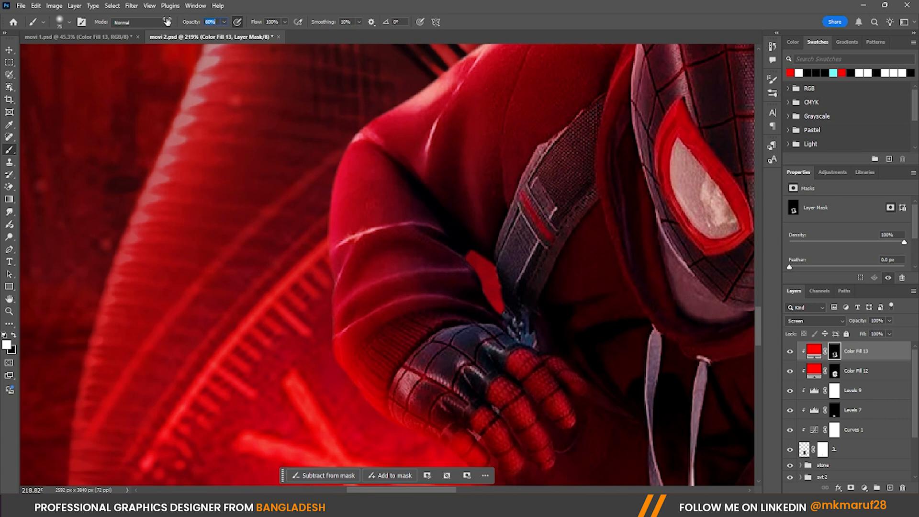
scroll(481, 267, up, 1)
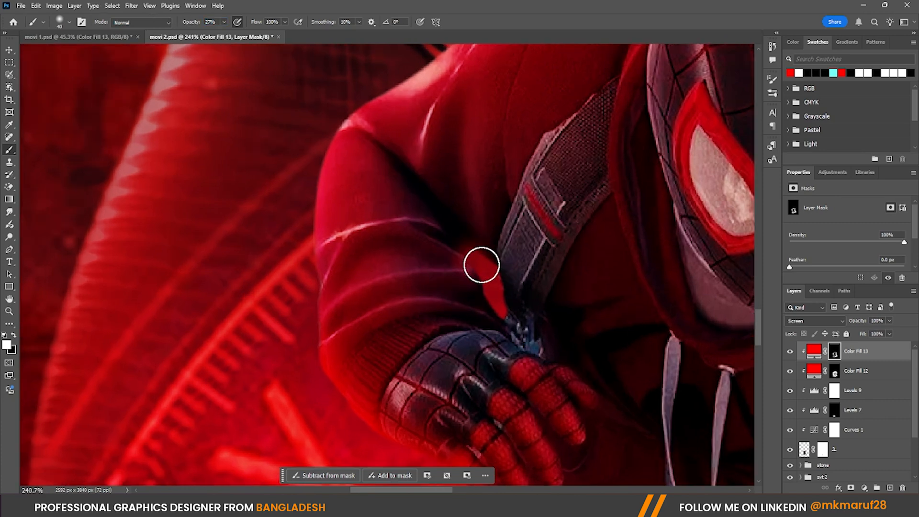
scroll(496, 306, down, 4)
scroll(487, 250, up, 2)
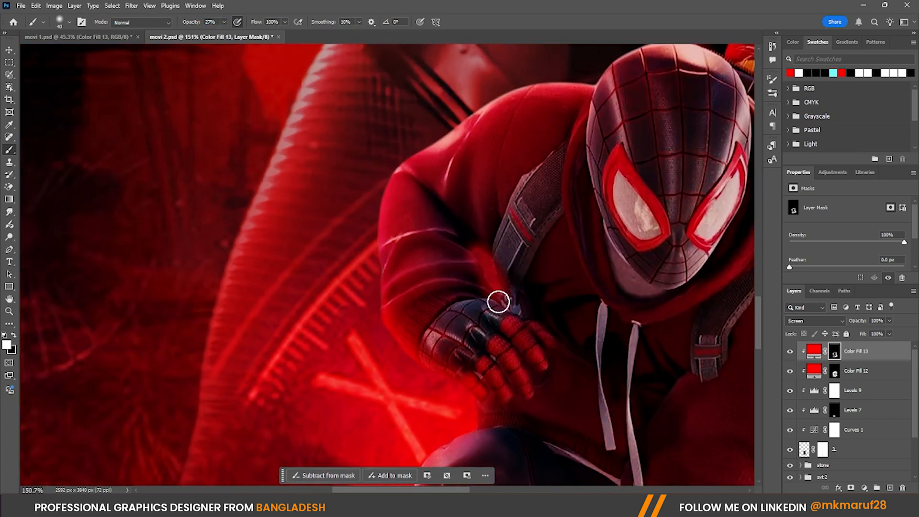
scroll(501, 296, down, 3)
scroll(459, 279, up, 2)
Use the Smudge tool on the Color Fill 13 mask to soften the glow along the raised sleeve and hand
click(9, 211)
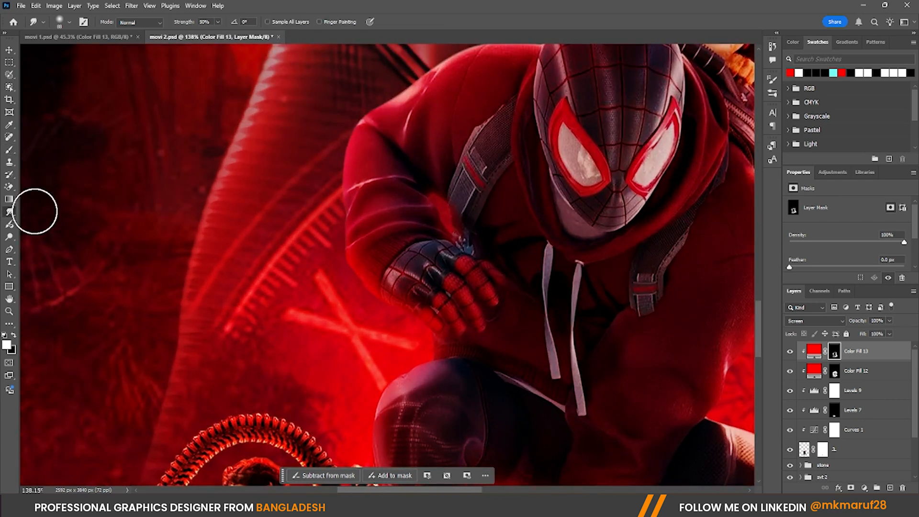
scroll(369, 221, up, 2)
drag(366, 232, 335, 232)
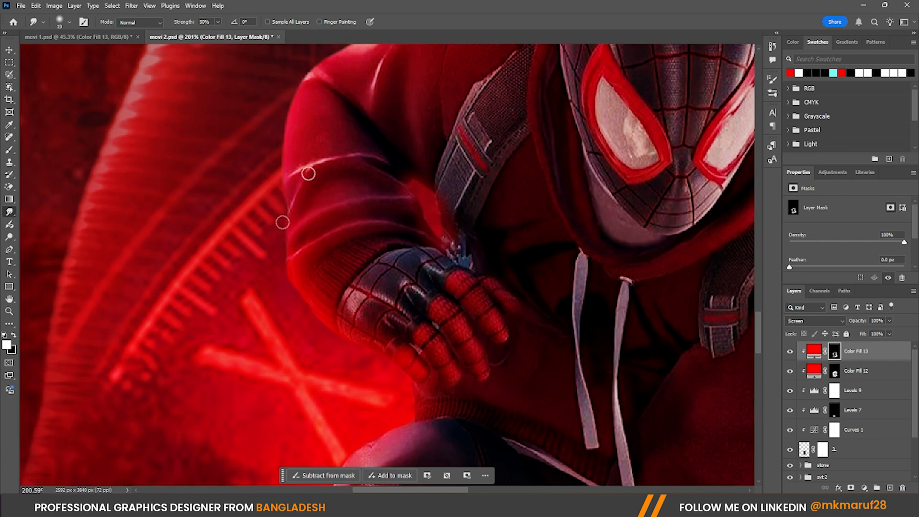
scroll(283, 222, down, 3)
scroll(328, 258, up, 2)
drag(295, 381, 337, 382)
Smudge the Color Fill 13 mask around the legs and the gaps between them with a resized tip to blend the glow
drag(574, 345, 301, 283)
scroll(478, 282, down, 2)
mouse_move(477, 225)
mouse_down()
mouse_move(487, 225)
mouse_move(454, 225)
mouse_up()
scroll(472, 239, down, 3)
scroll(472, 277, up, 2)
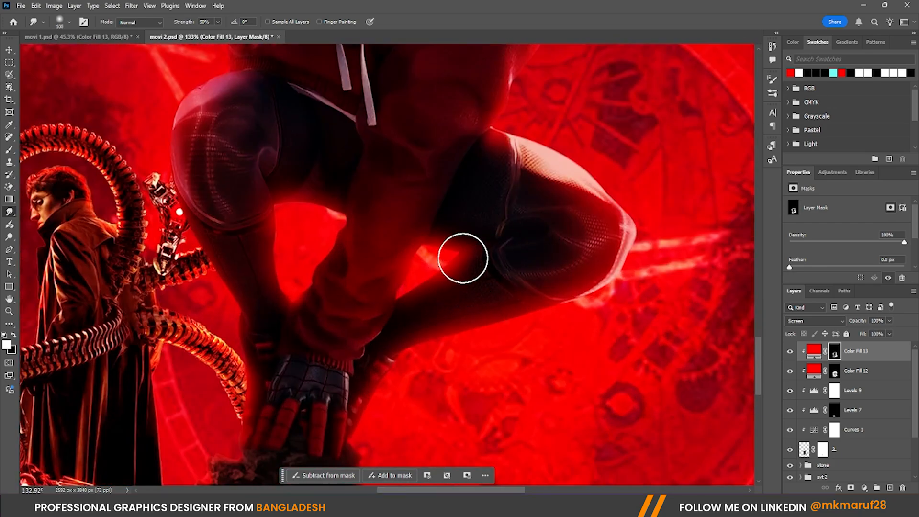
scroll(335, 354, down, 4)
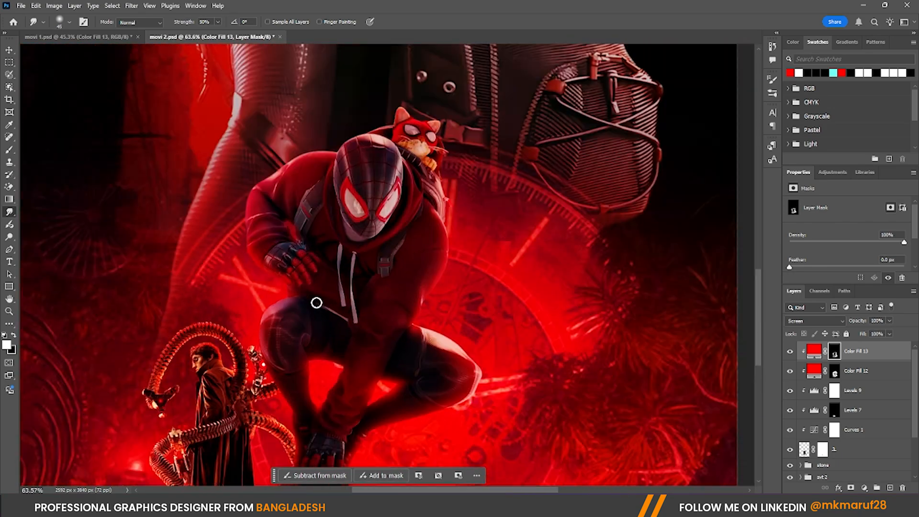
Paint additional red glow on the Color Fill 13 mask around the figure's upper body with the brush at 100% opacity
scroll(354, 228, up, 3)
key(b)
drag(328, 201, 333, 205)
scroll(414, 211, down, 2)
scroll(533, 109, down, 3)
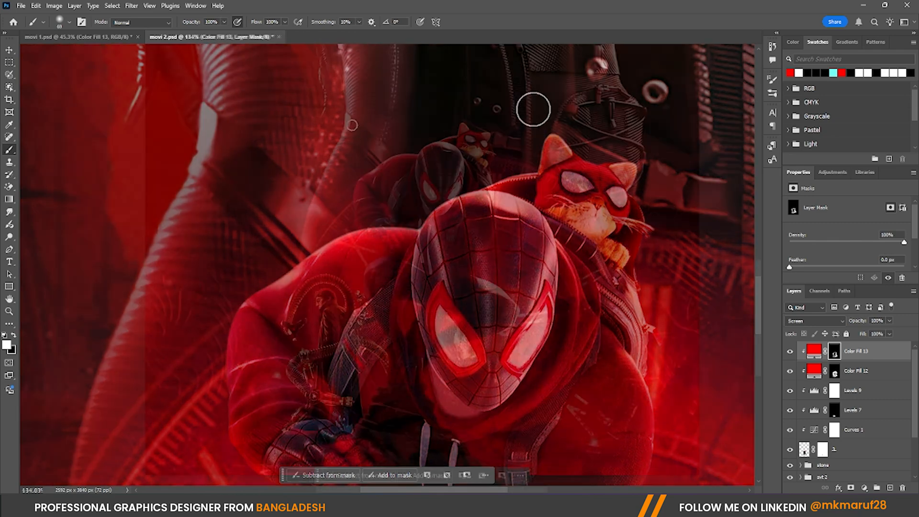
scroll(557, 115, down, 4)
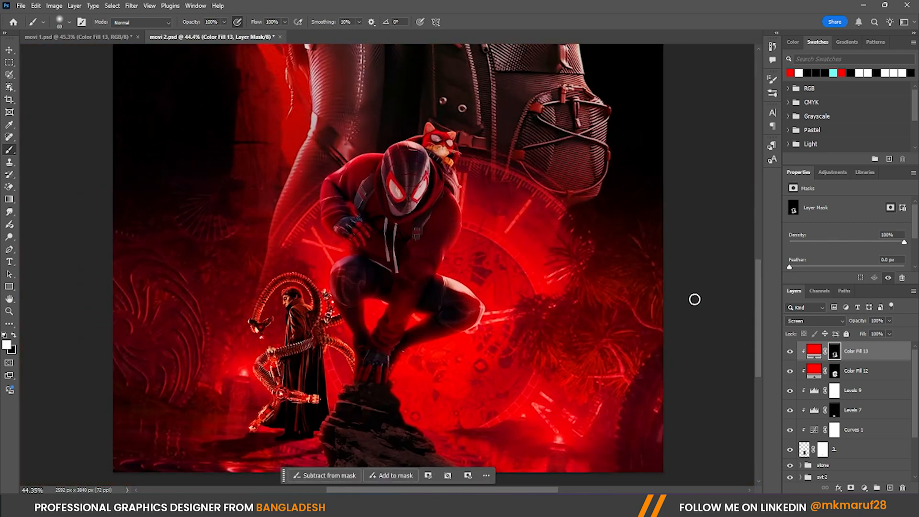
scroll(467, 302, down, 4)
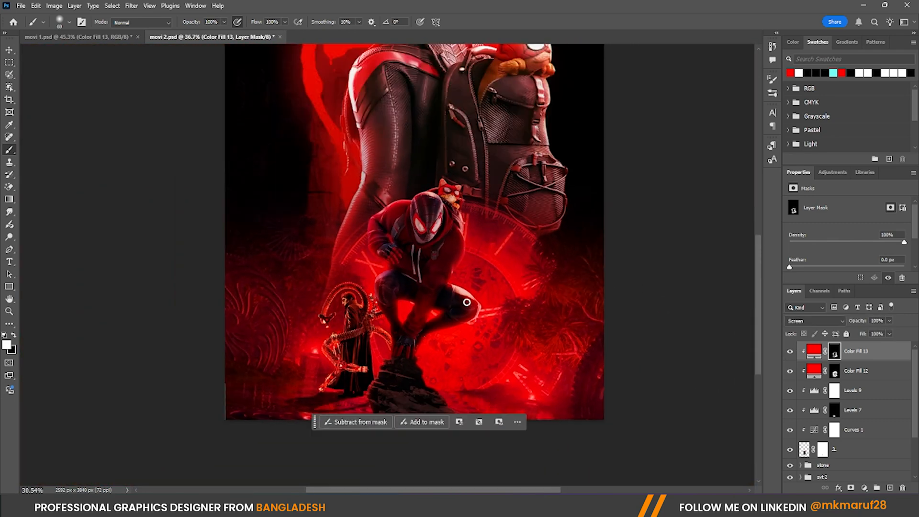
scroll(434, 296, up, 4)
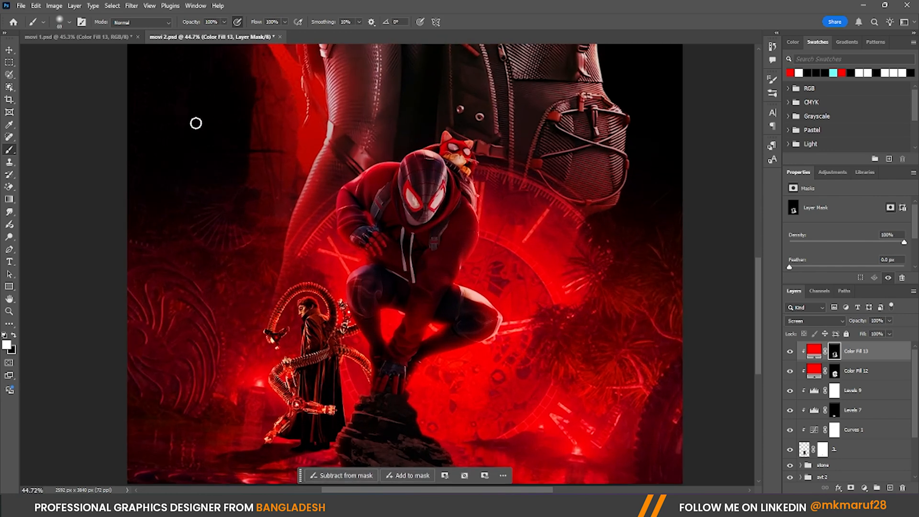
Transform the Color Fill 7, Color Fill 6 and download (10) layers together, shifting the clock backdrop up and left behind the crouching figure
click(9, 49)
scroll(469, 320, down, 4)
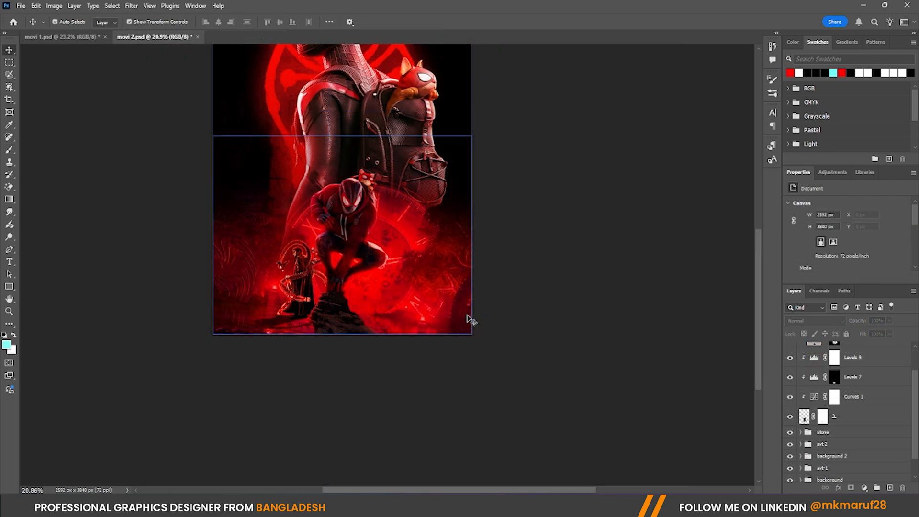
click(469, 320)
scroll(372, 293, up, 1)
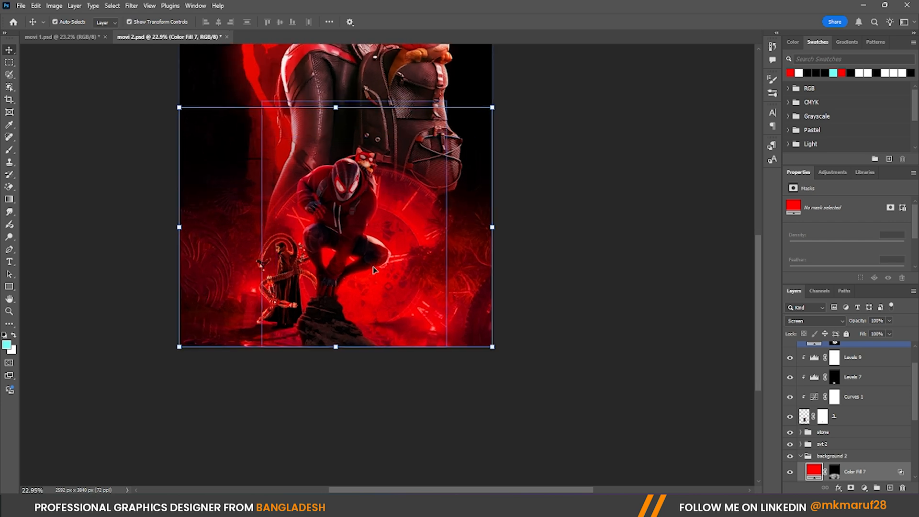
scroll(852, 430, down, 3)
click(855, 436)
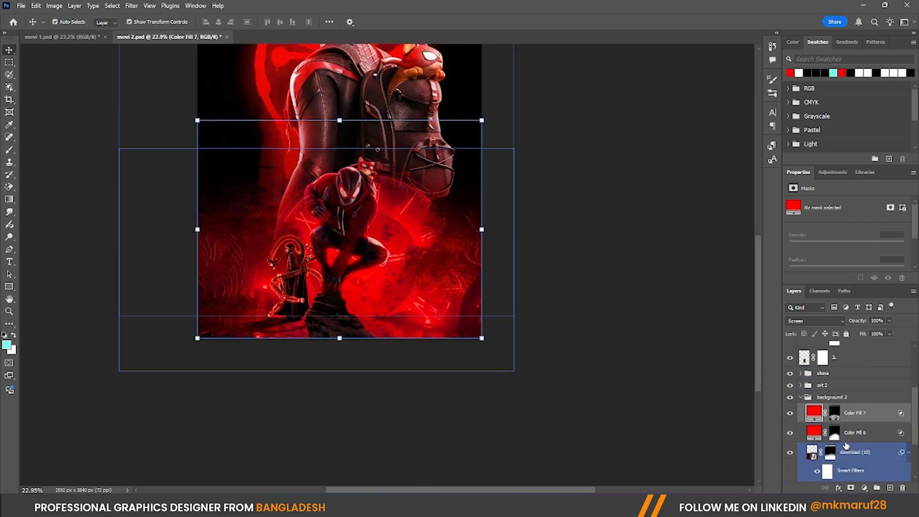
shift+click(855, 452)
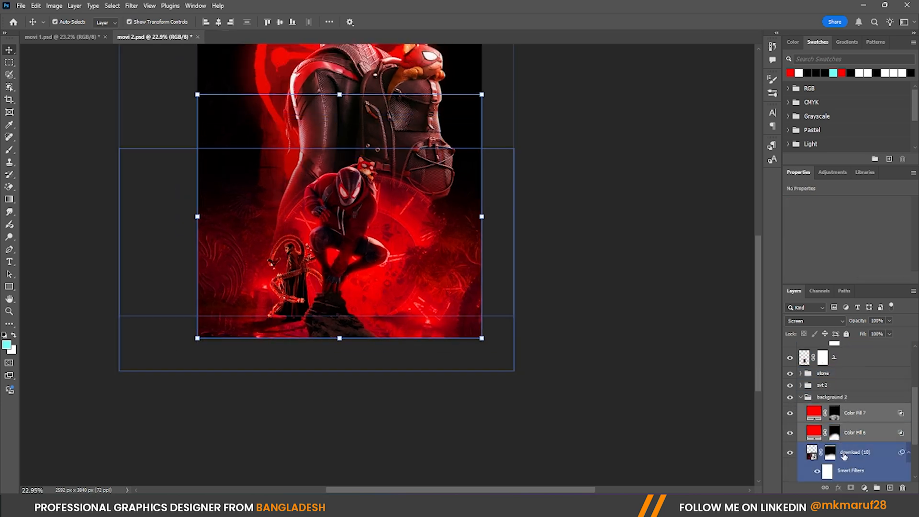
scroll(474, 268, down, 2)
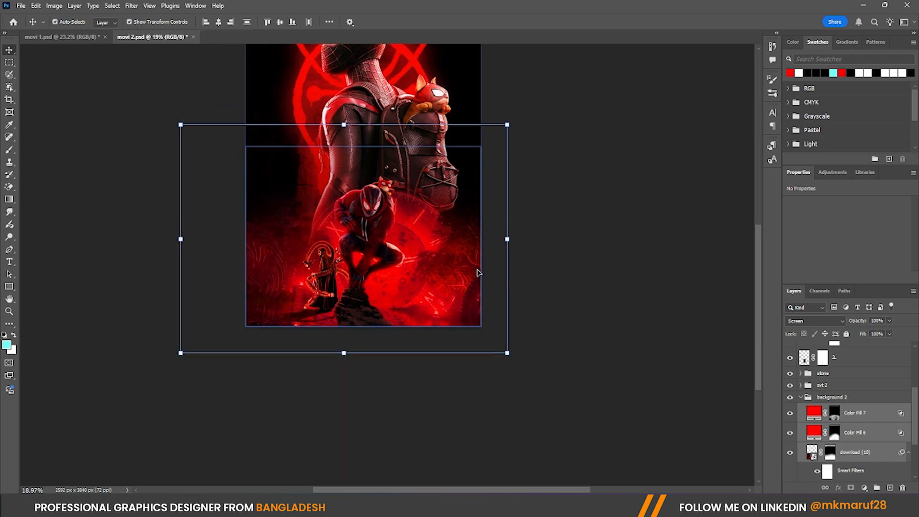
click(509, 356)
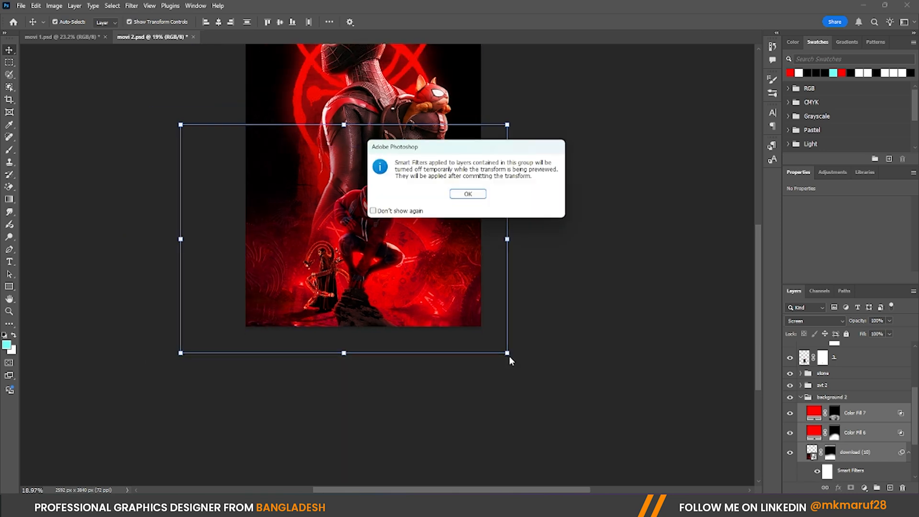
click(468, 193)
drag(472, 199, 533, 349)
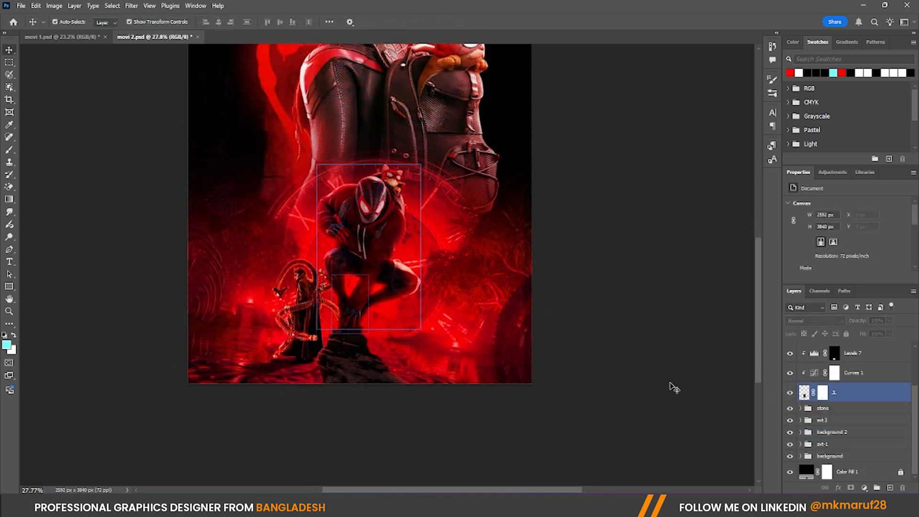
key(ctrl+minus)
click(606, 363)
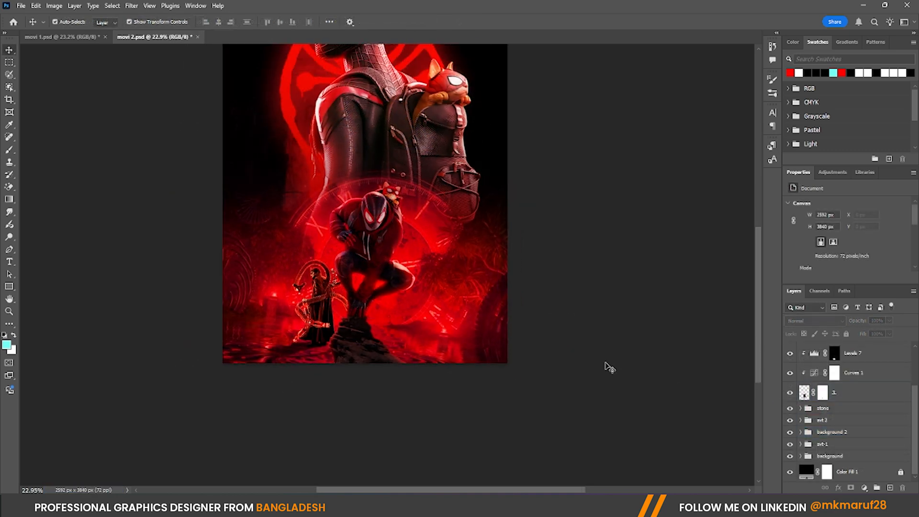
scroll(403, 343, up, 3)
scroll(399, 337, down, 2)
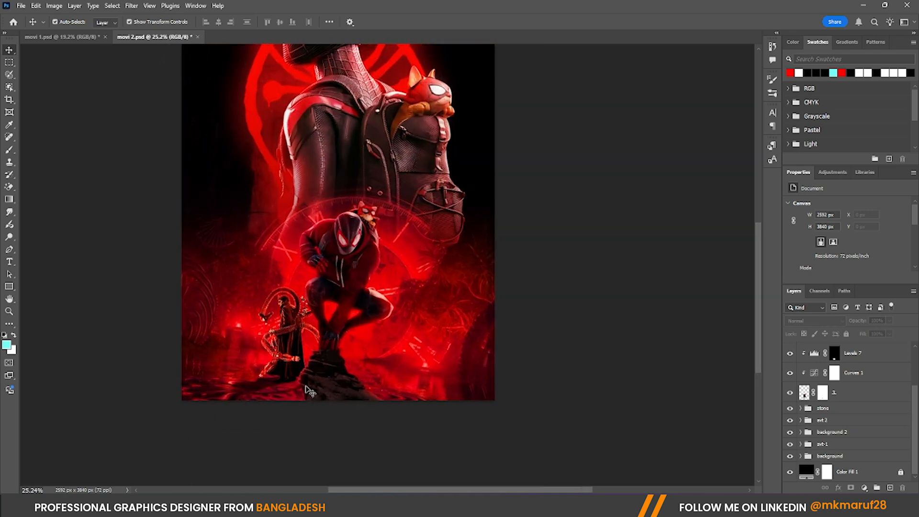
scroll(366, 347, up, 2)
scroll(366, 347, down, 1)
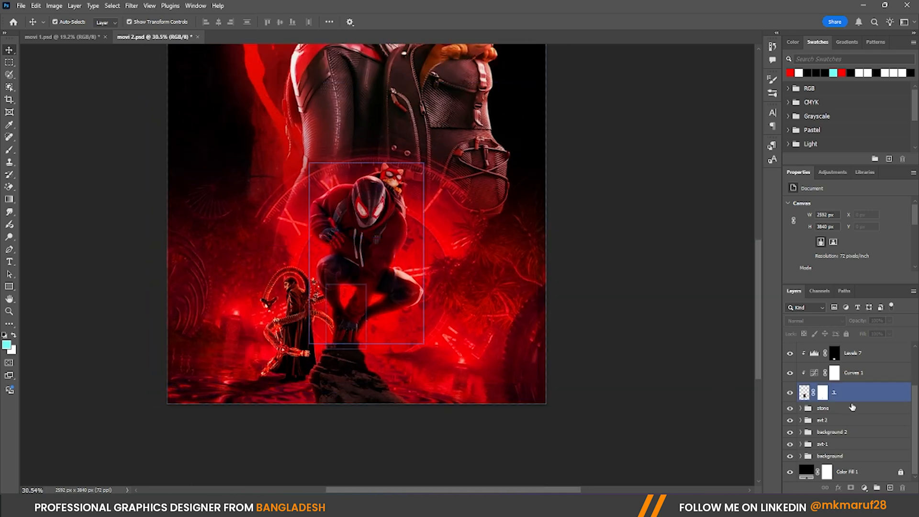
Move the avt 2 group with Doctor Octopus up and left, away from the rock, and scale it to 96.34%
click(851, 419)
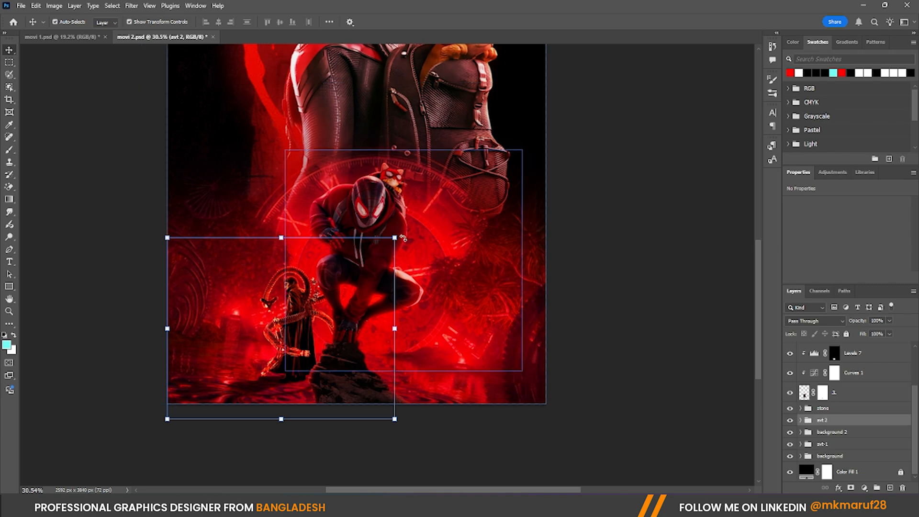
key(ctrl+t)
scroll(280, 350, up, 3)
scroll(274, 351, up, 3)
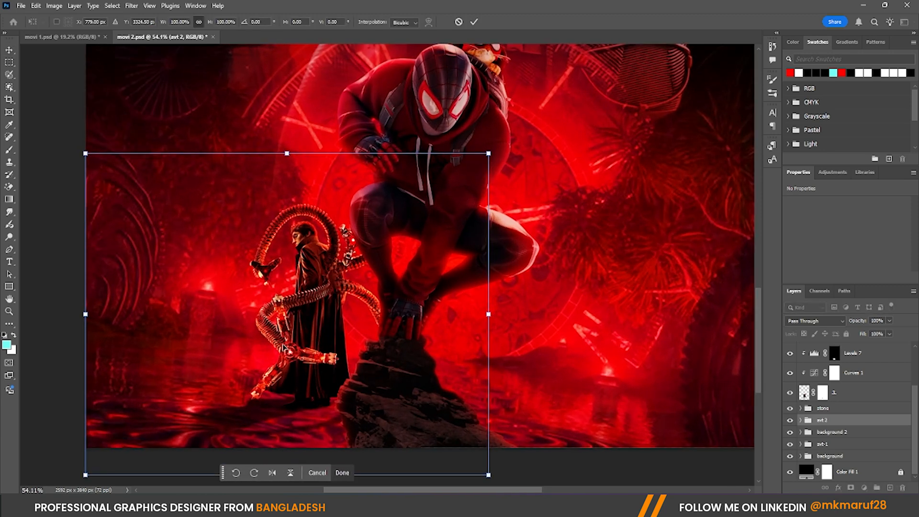
drag(290, 347, 268, 324)
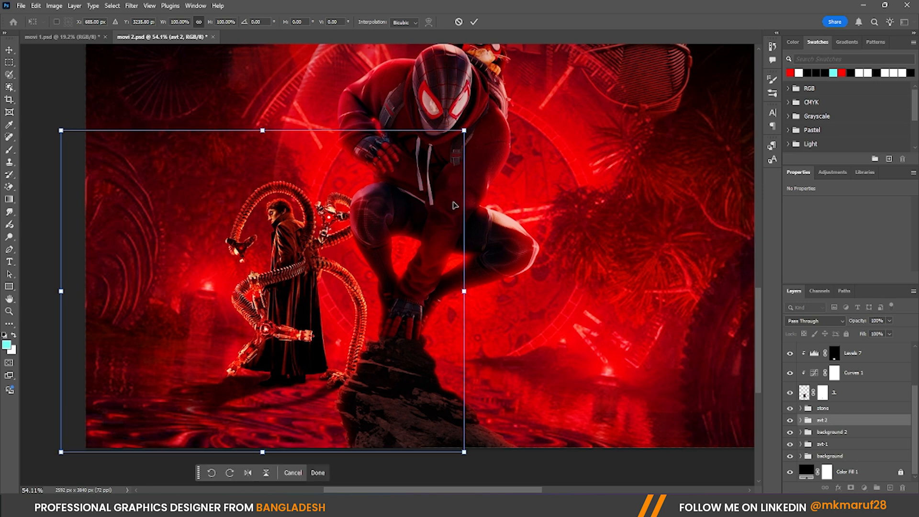
drag(468, 139, 457, 146)
drag(253, 254, 259, 263)
scroll(259, 263, down, 3)
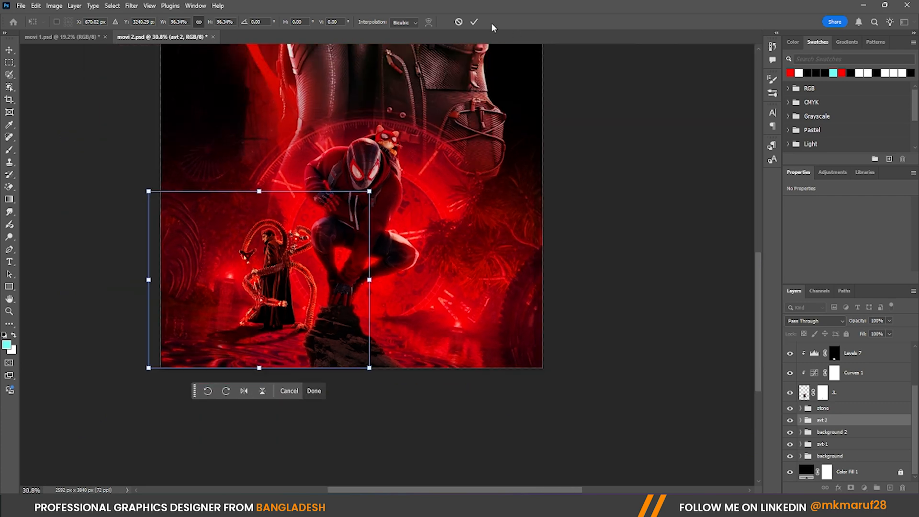
click(473, 22)
Group the crouching Spider-Man layer with its clipped adjustments up to Color Fill 13 and name the group avt 3
scroll(262, 260, up, 3)
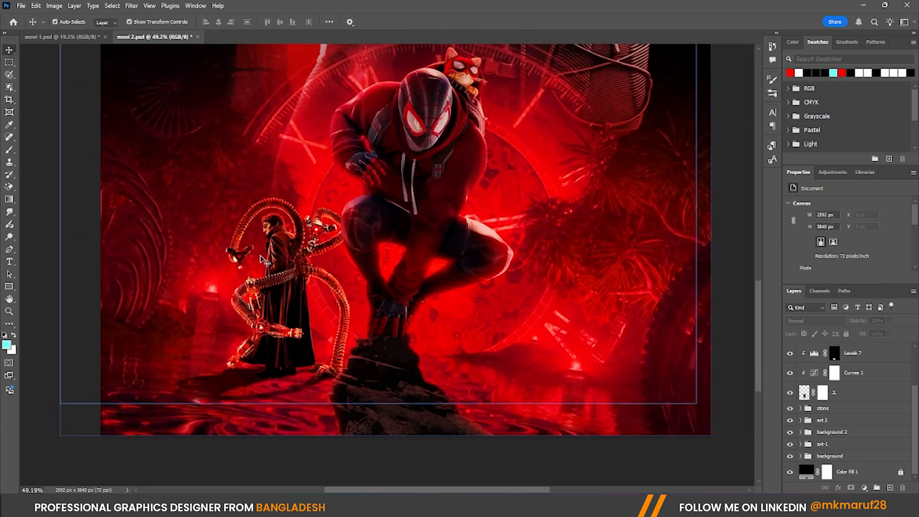
scroll(469, 268, down, 3)
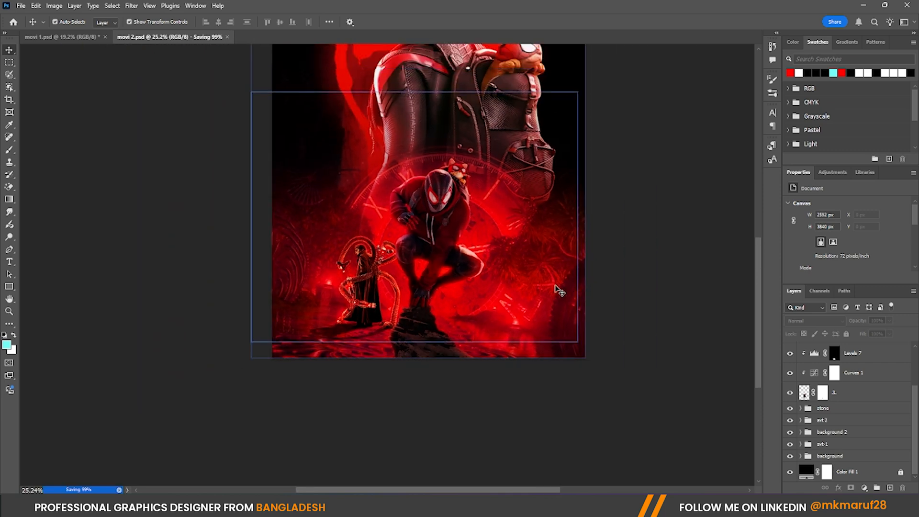
scroll(851, 411, up, 3)
click(856, 353)
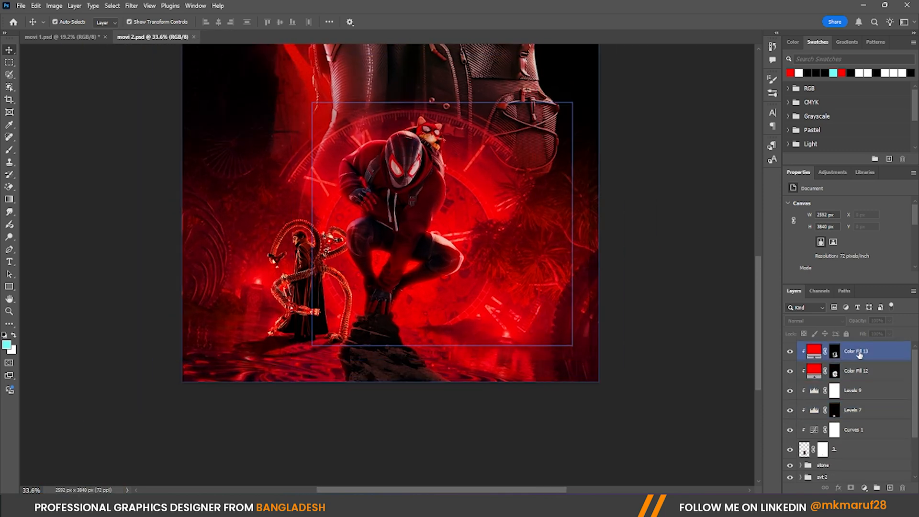
shift+click(845, 452)
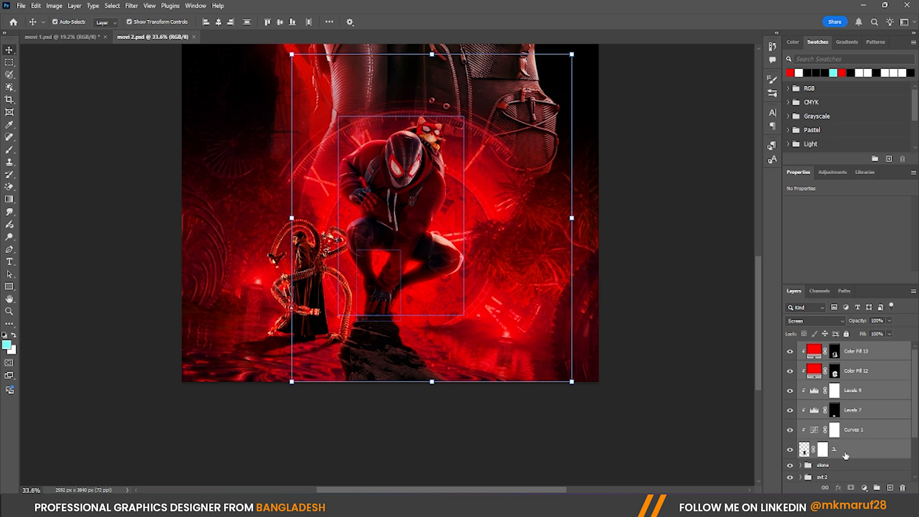
key(ctrl+g)
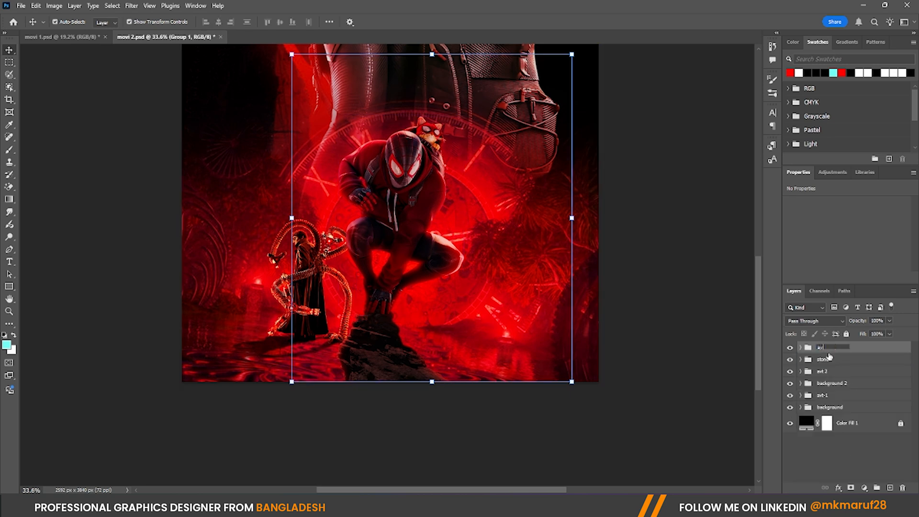
click(830, 358)
click(843, 371)
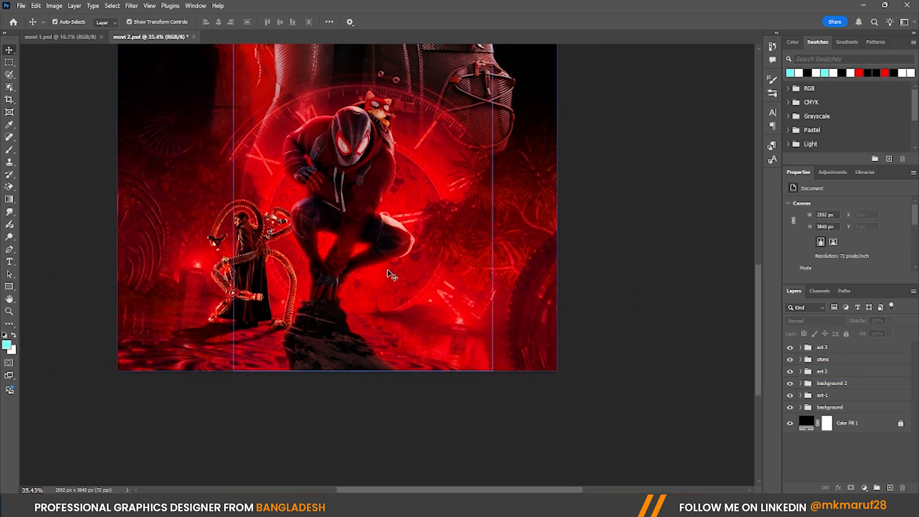
Place the Electro PNG and the flashing electric ball light image from the movie poster folder above the avt 2 group
scroll(392, 201, up, 3)
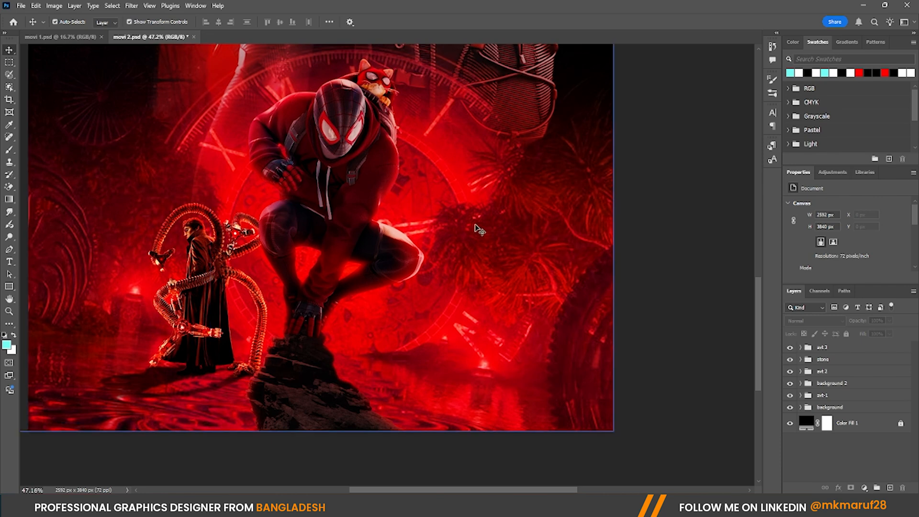
scroll(474, 277, up, 2)
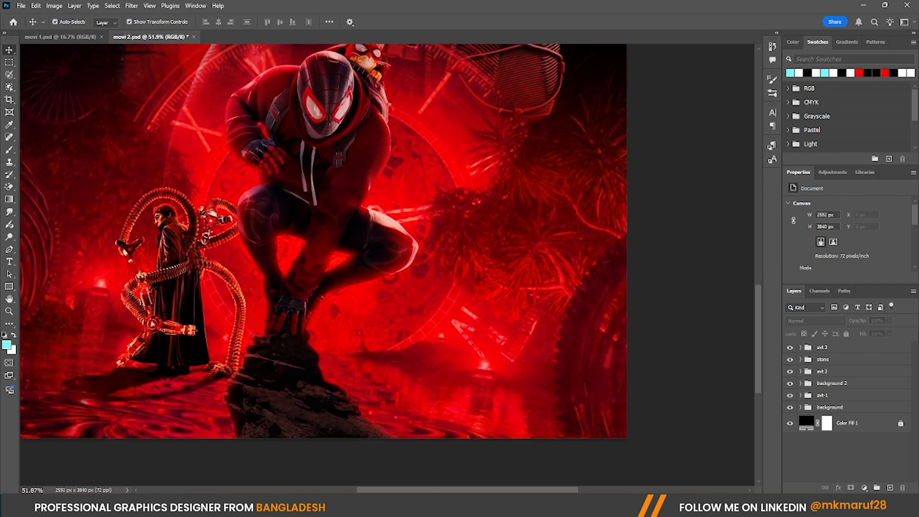
click(163, 287)
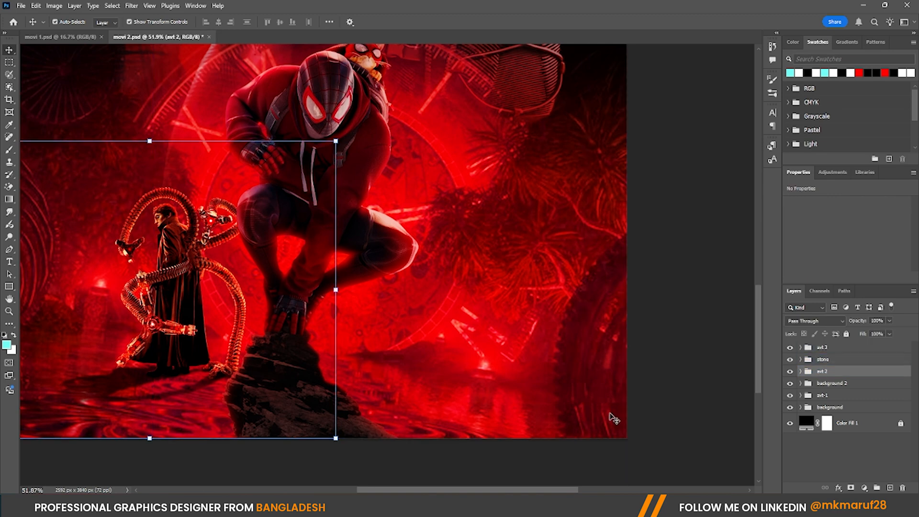
mouse_move(419, 505)
click(429, 446)
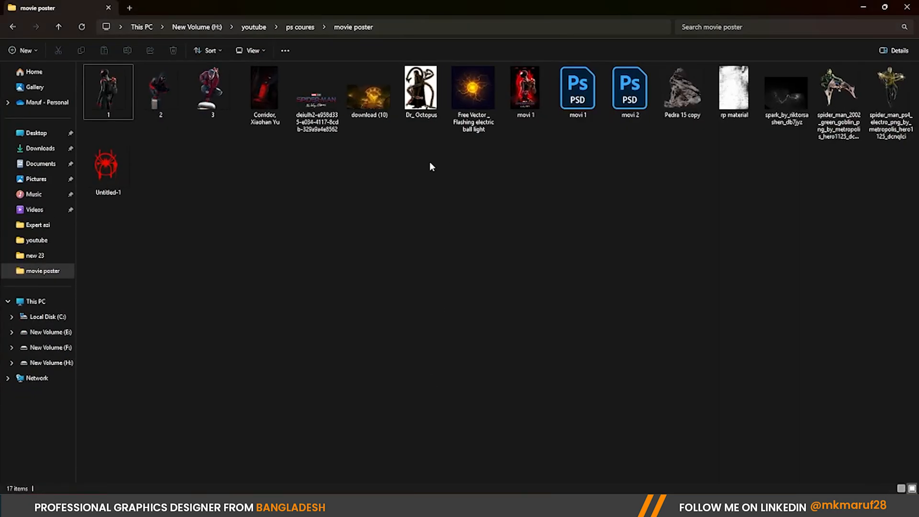
click(476, 87)
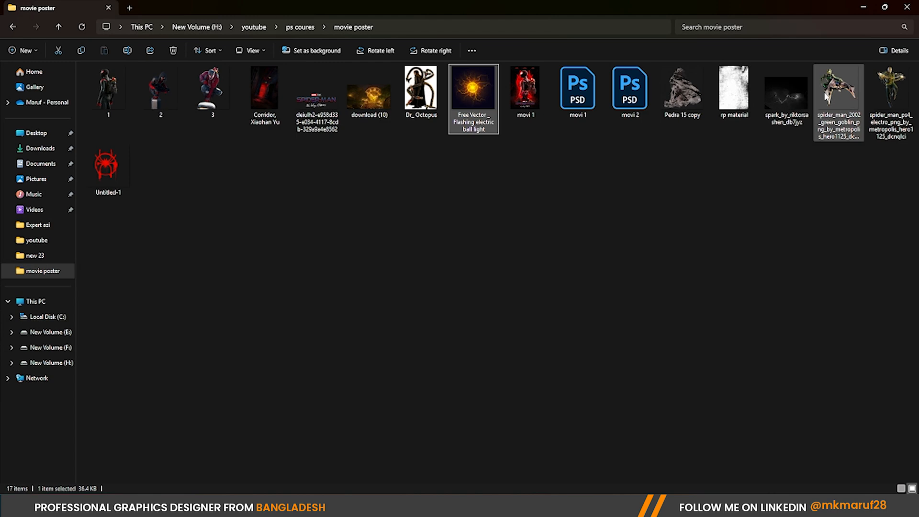
ctrl+click(876, 90)
drag(876, 90, 508, 331)
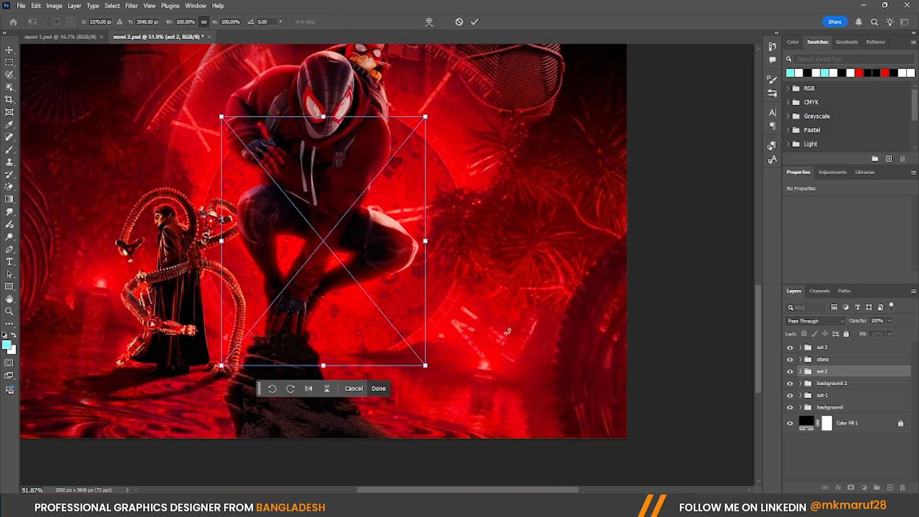
Scale the placed Electro figure to 75.85% and position it over the water to the right of the rock
drag(403, 201, 557, 290)
drag(593, 328, 469, 306)
scroll(508, 201, down, 4)
scroll(509, 291, up, 3)
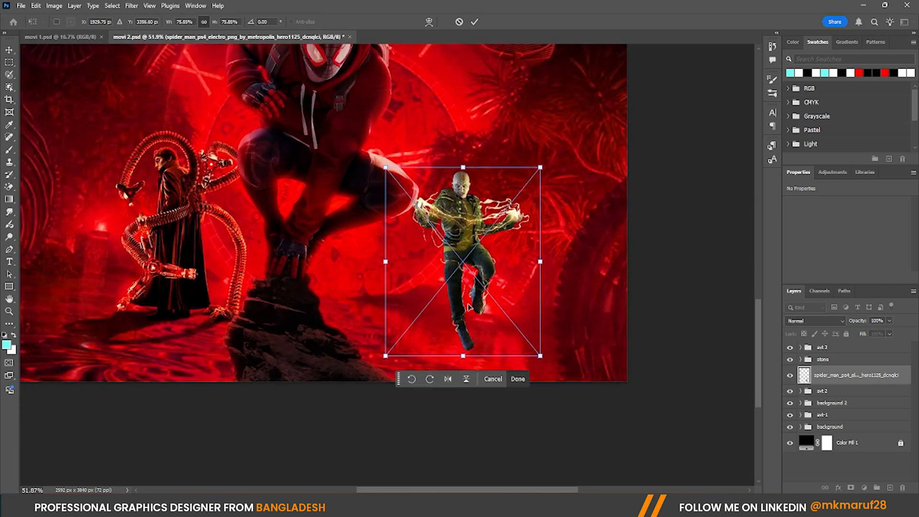
scroll(469, 306, up, 6)
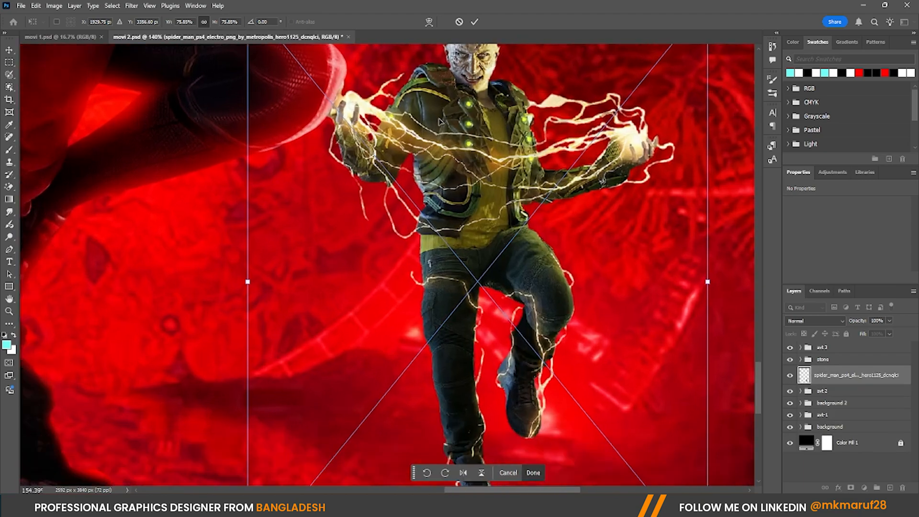
drag(449, 150, 449, 146)
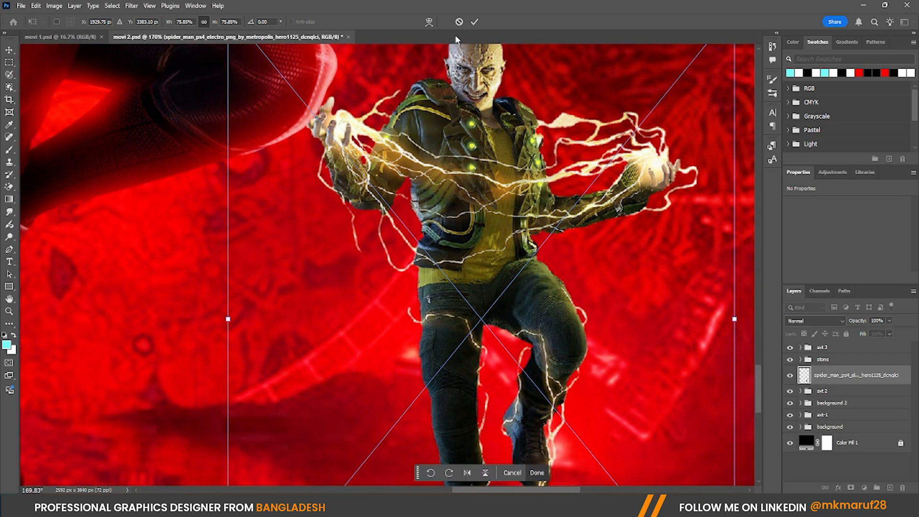
click(471, 22)
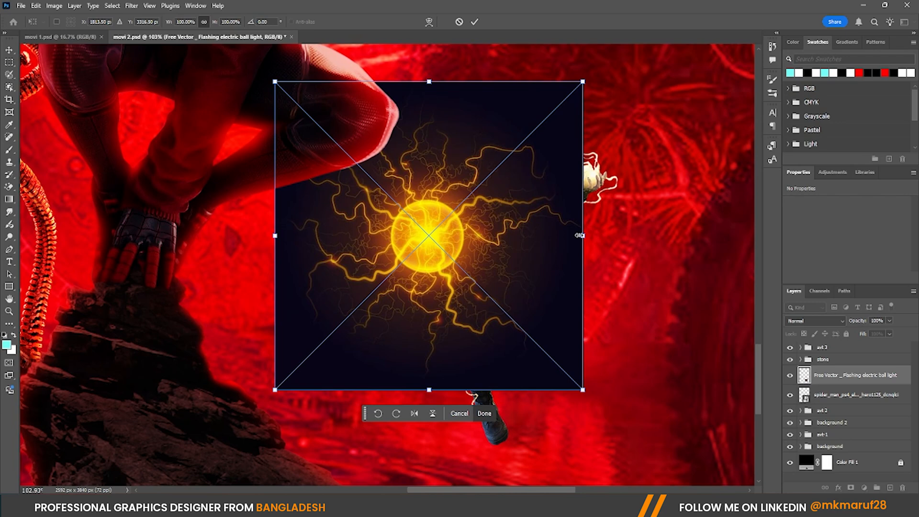
Scale the electric ball image to 72.20%, centre it over Electro's torso, and move its layer beneath the Electro layer
drag(579, 235, 550, 178)
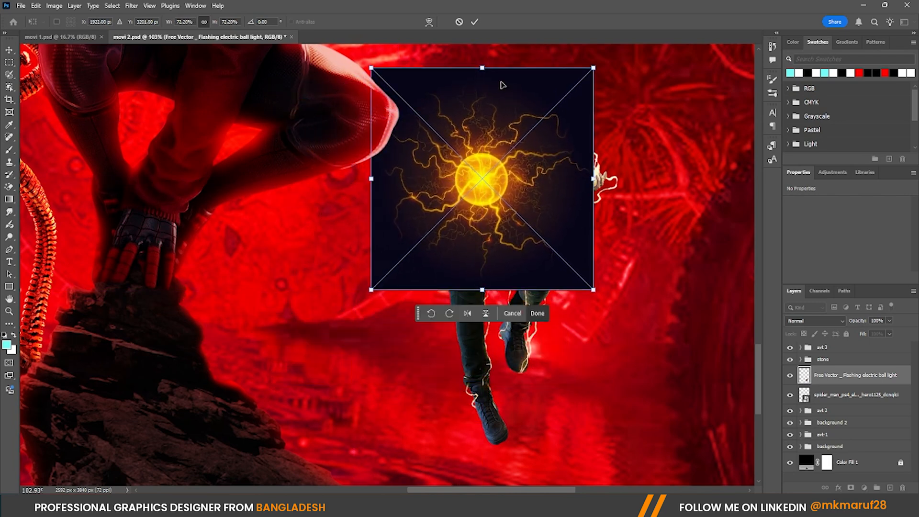
click(474, 22)
drag(856, 379, 852, 397)
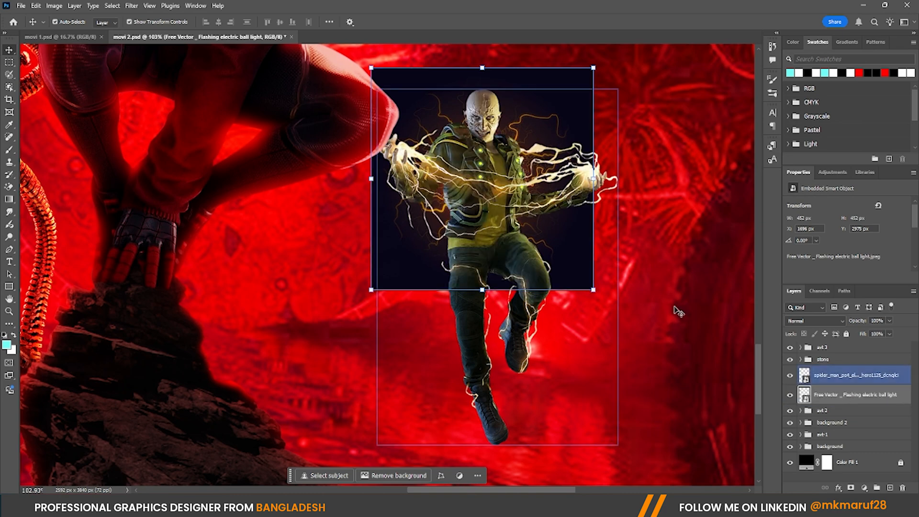
Scale the electric ball image to 92.07%, centre it behind Electro's head and set its blend mode to Screen
drag(593, 179, 630, 148)
drag(610, 141, 604, 146)
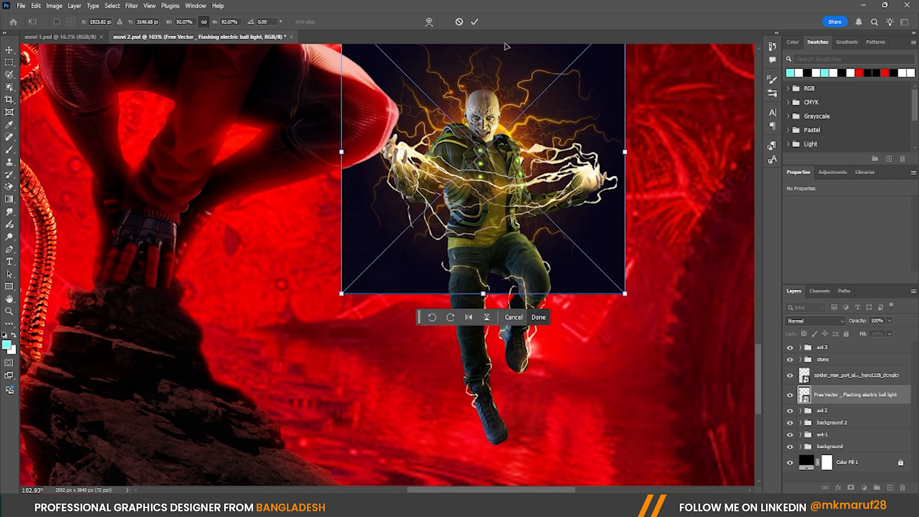
click(475, 22)
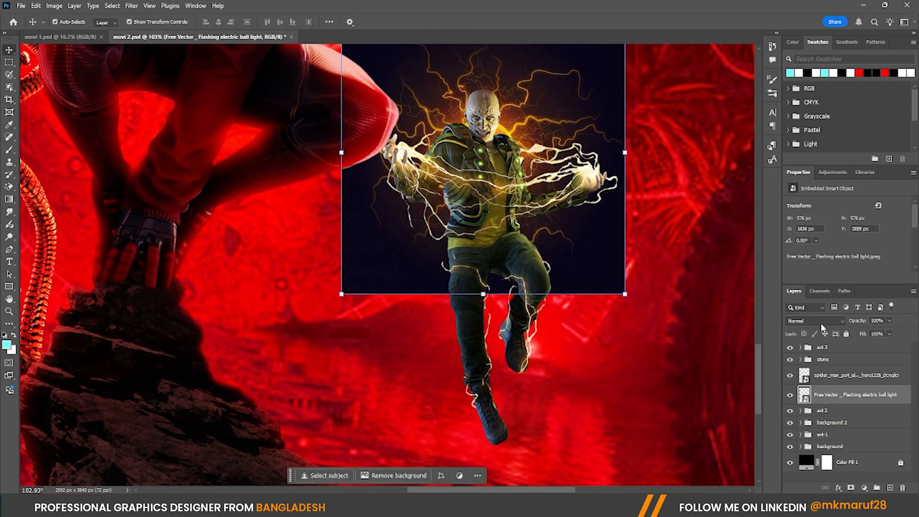
click(821, 324)
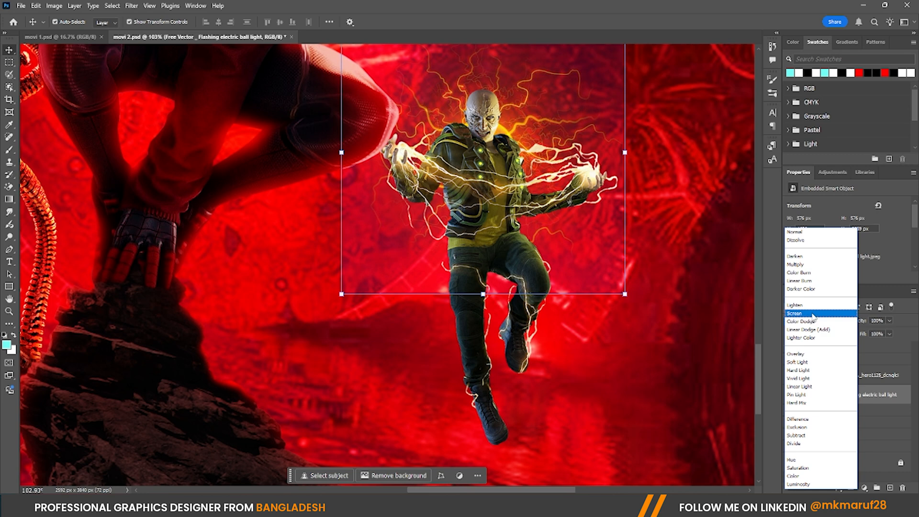
click(812, 313)
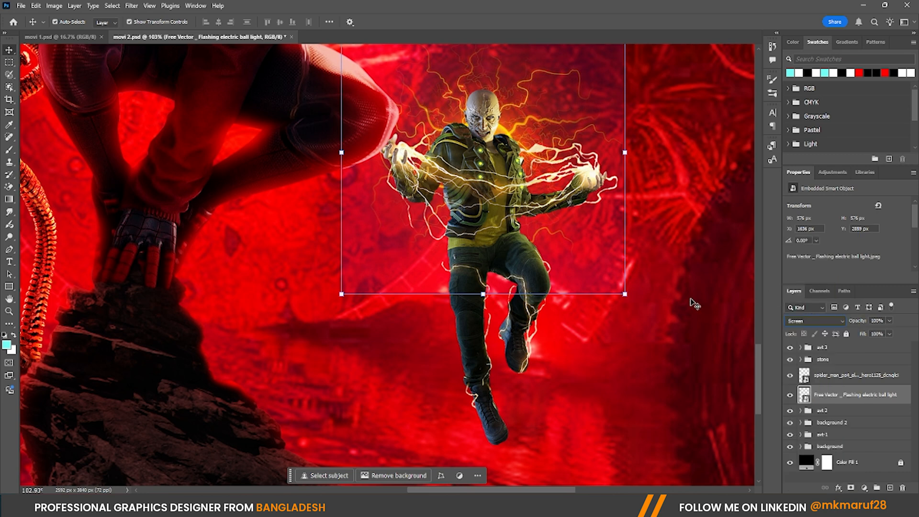
Enlarge the electric ball image to 113.99% so its bolts spread wider around Electro's head and shoulders
mouse_move(625, 294)
mouse_down()
mouse_move(683, 382)
mouse_move(657, 336)
mouse_move(611, 299)
mouse_move(620, 279)
mouse_up()
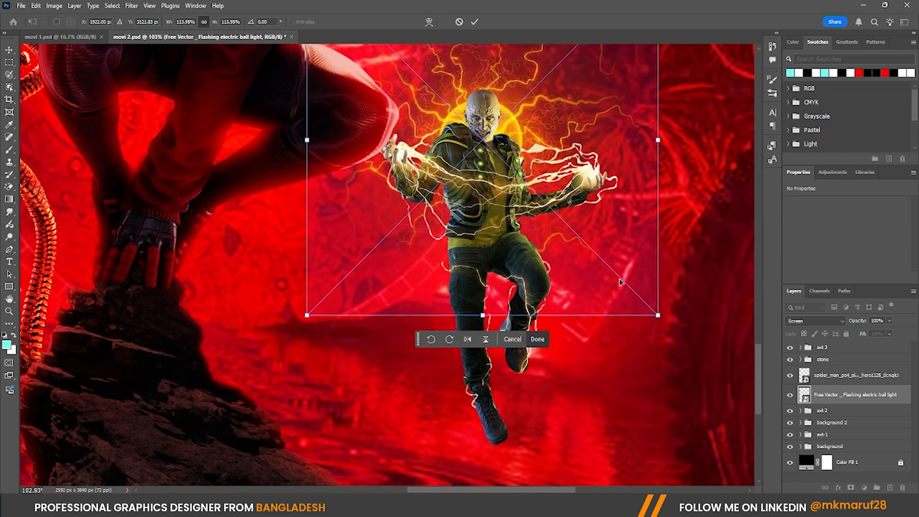
click(476, 22)
scroll(603, 296, down, 2)
shift+click(510, 269)
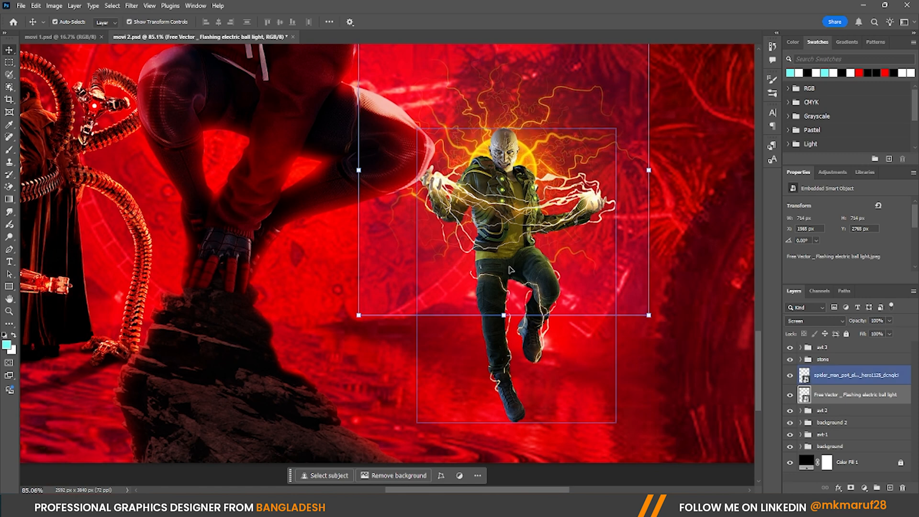
scroll(510, 270, down, 1)
Apply a Hue/Saturation adjustment to the Electro layer with the hue set to -35
click(510, 215)
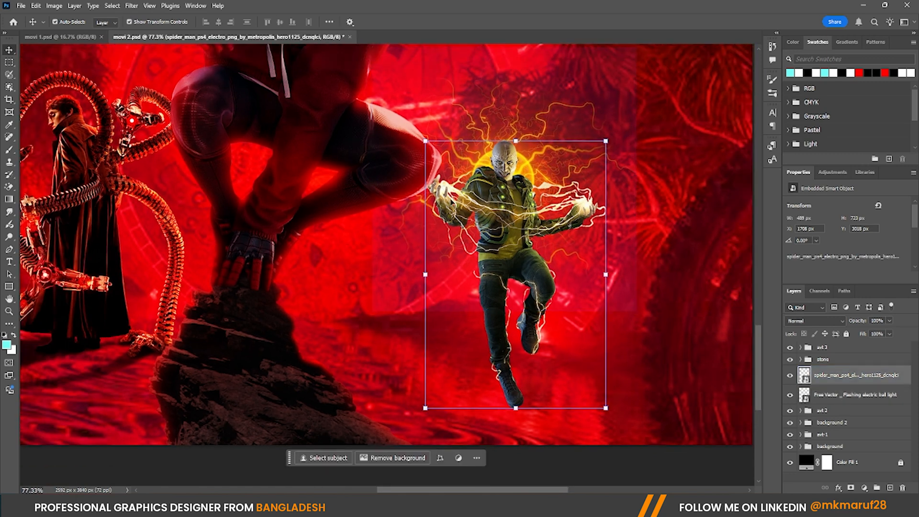
scroll(502, 247, down, 5)
scroll(479, 210, up, 3)
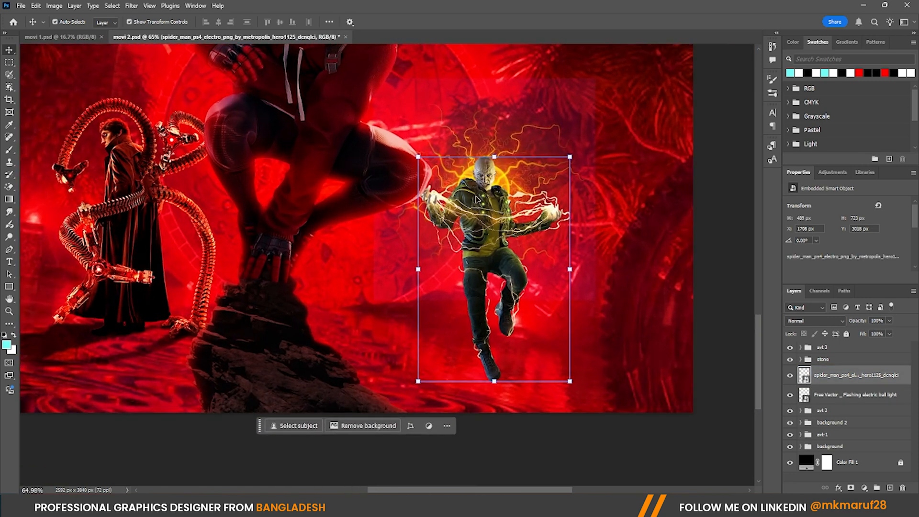
scroll(486, 220, up, 1)
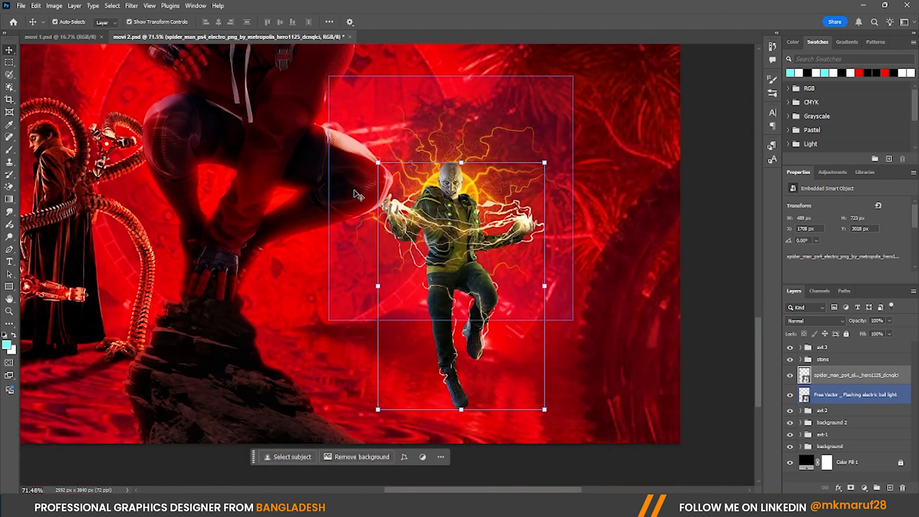
click(54, 6)
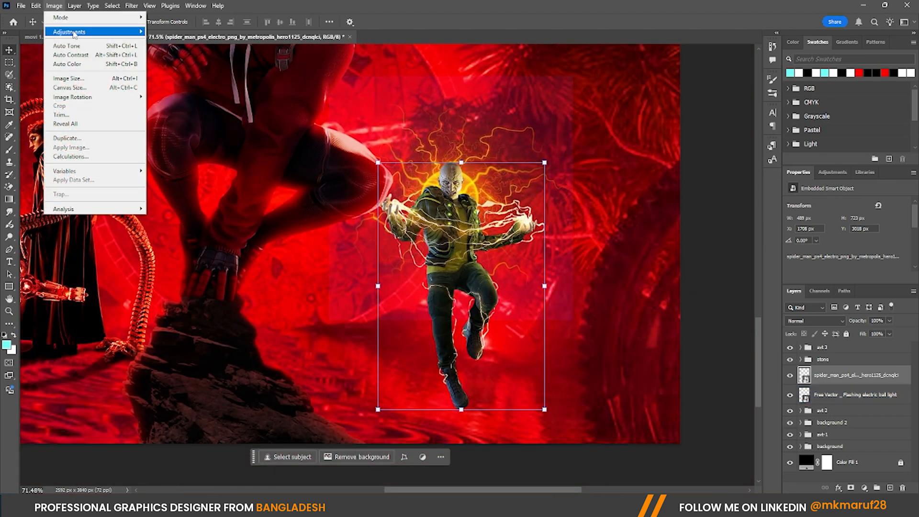
mouse_move(79, 37)
click(178, 82)
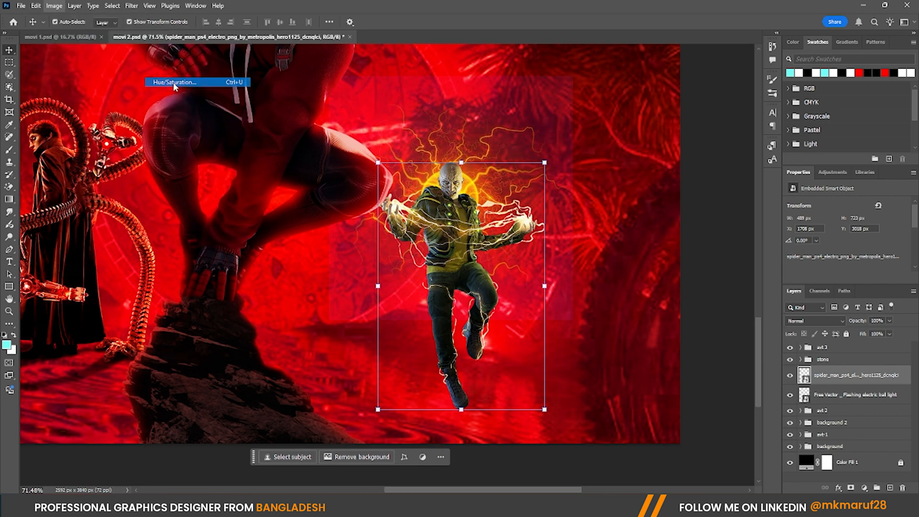
drag(455, 98, 682, 104)
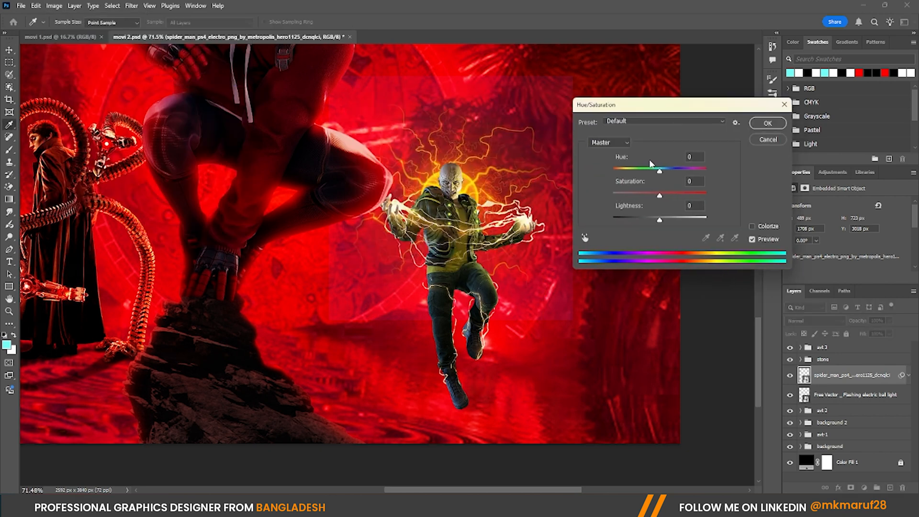
drag(655, 170, 642, 170)
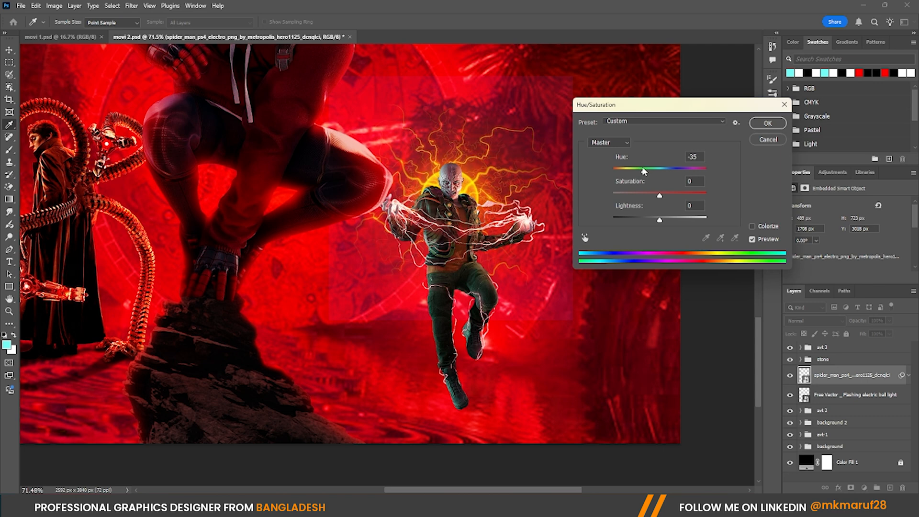
click(767, 124)
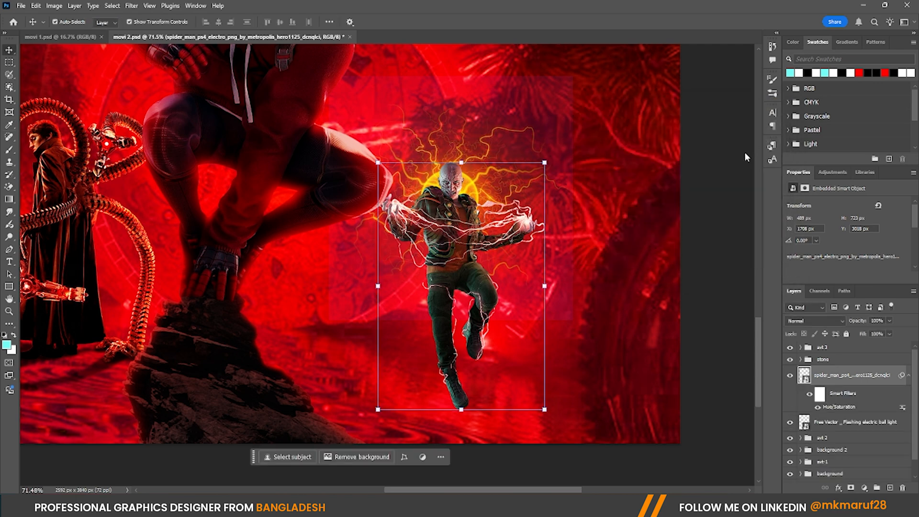
Nudge the electric ball image slightly upward and apply Hue/Saturation to it with the hue set to -9
click(514, 150)
drag(499, 144, 492, 136)
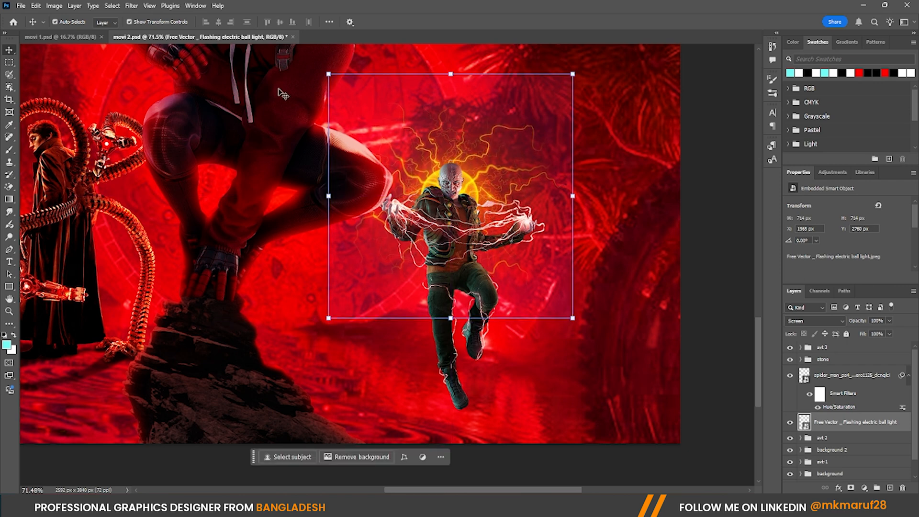
click(60, 6)
mouse_move(76, 32)
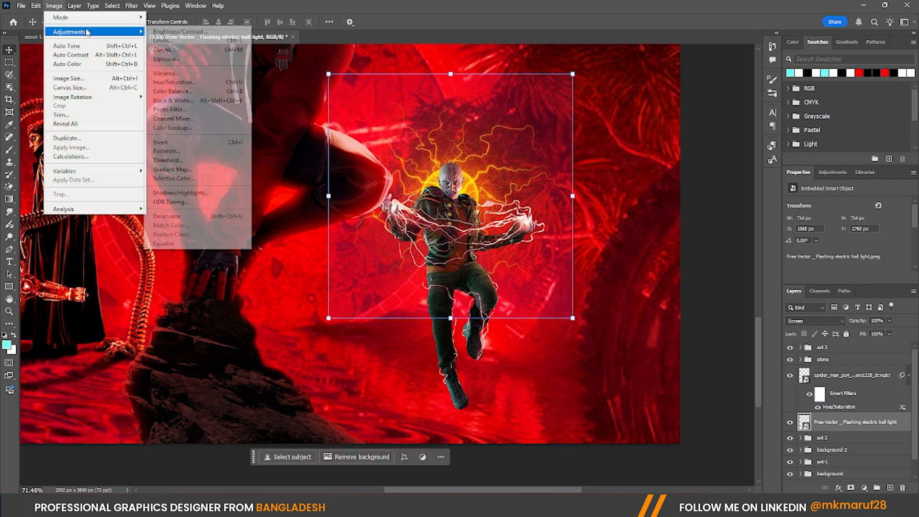
click(177, 83)
drag(660, 172, 653, 175)
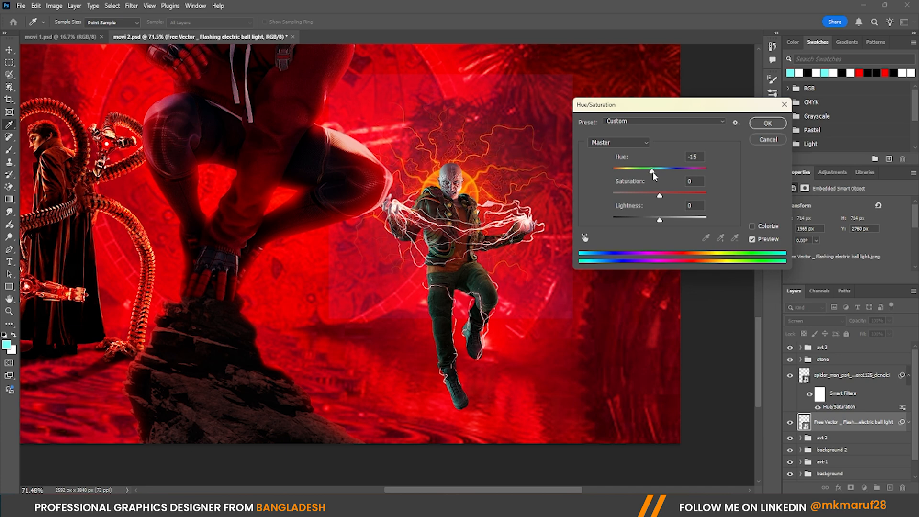
drag(655, 175, 657, 176)
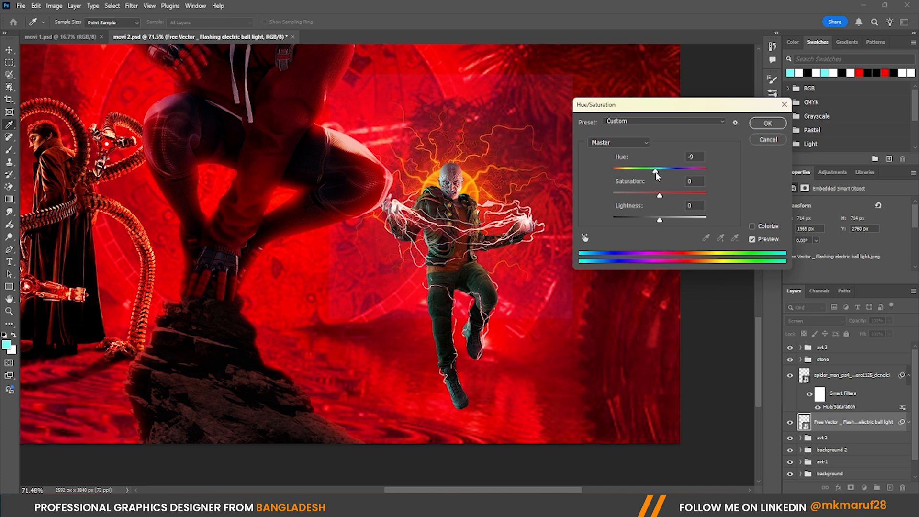
click(767, 123)
key(v)
Examine how Electro blends into the poster, comparing it with the electric ball layer hidden and shown
scroll(484, 244, down, 3)
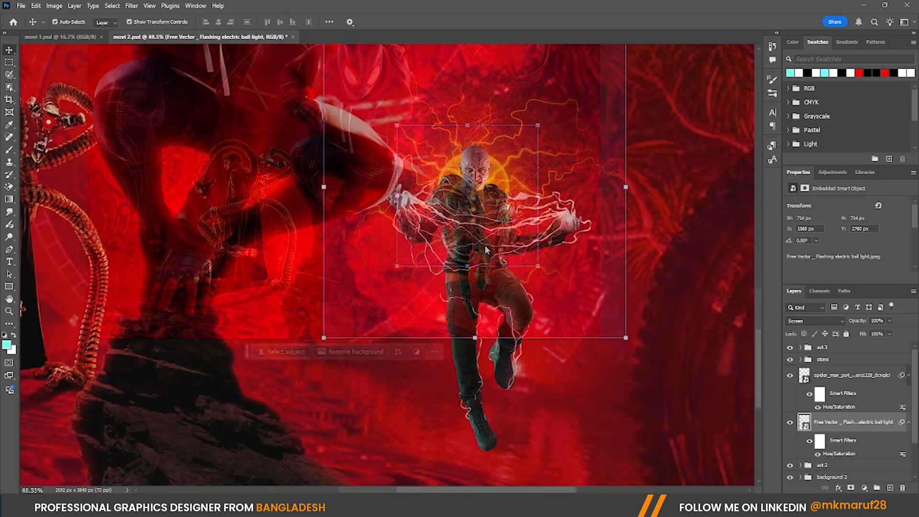
scroll(485, 245, down, 3)
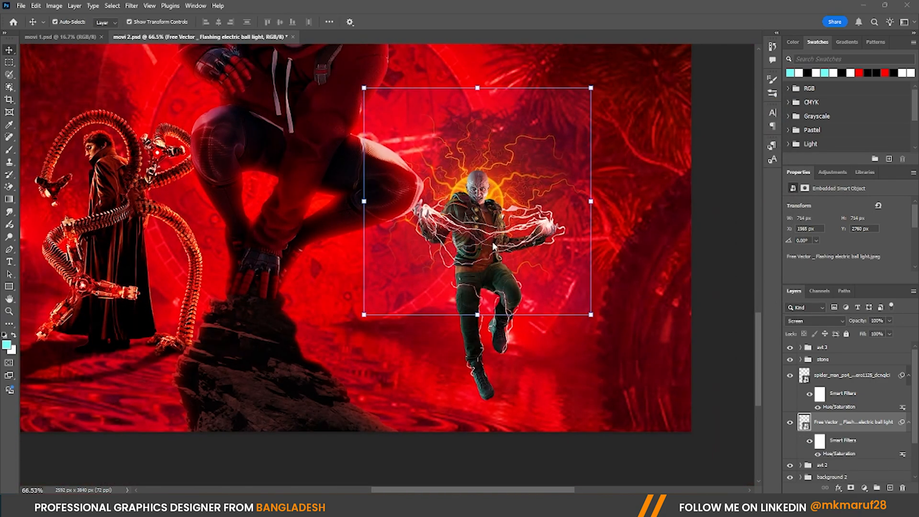
scroll(484, 243, up, 2)
scroll(467, 235, down, 2)
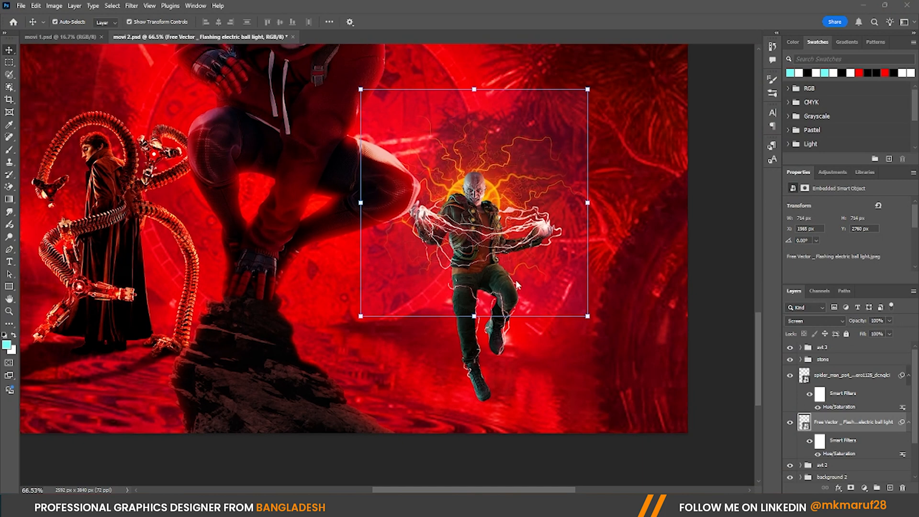
scroll(517, 285, up, 3)
scroll(442, 218, down, 2)
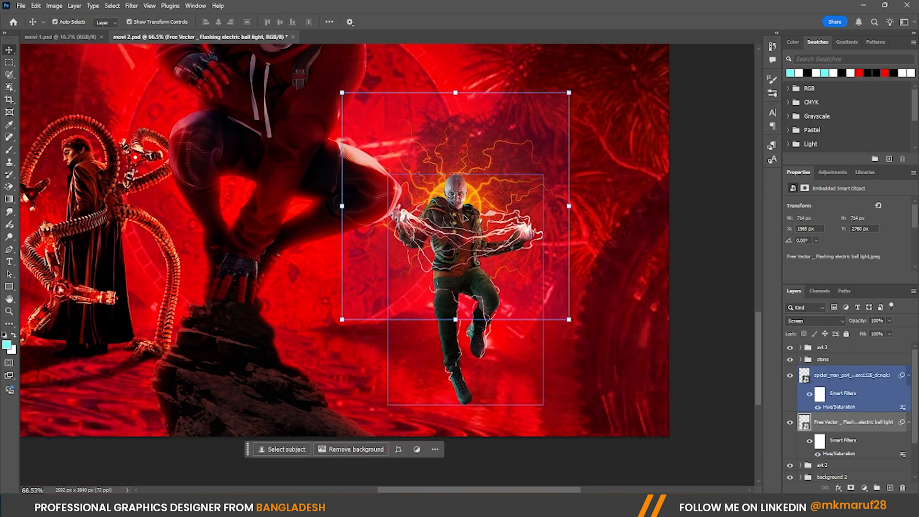
scroll(426, 186, up, 1)
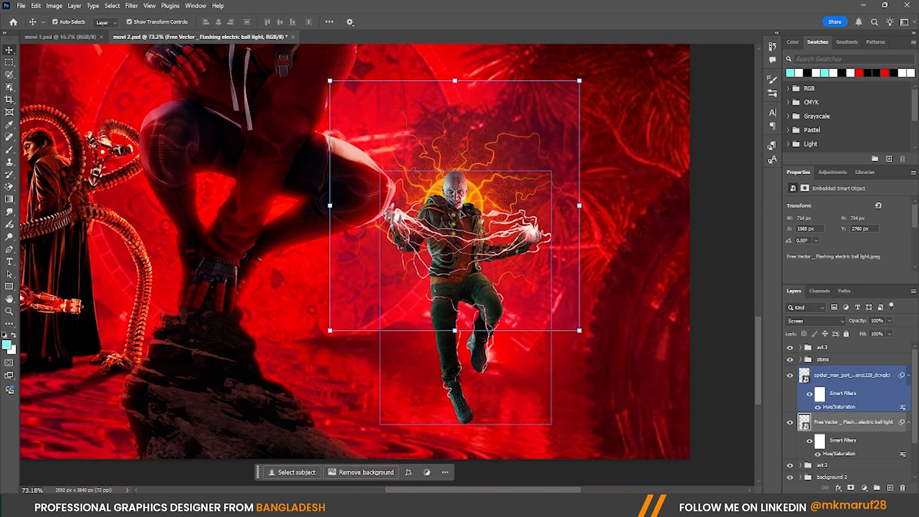
click(790, 422)
click(790, 422)
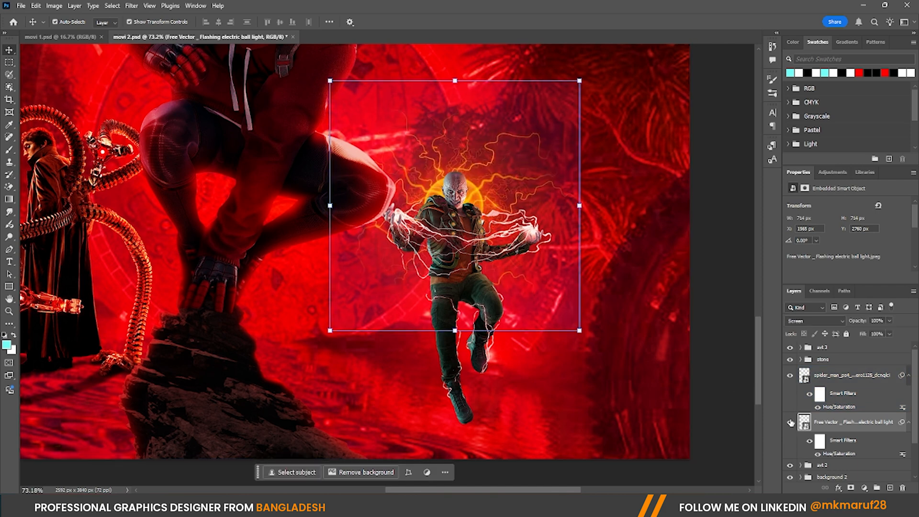
scroll(501, 301, down, 3)
click(678, 341)
Brush a selection from Spider-Man's knee across Electro's upper body to the canvas's right edge and generate "Red thunder effects" above the electric ball layer
click(842, 421)
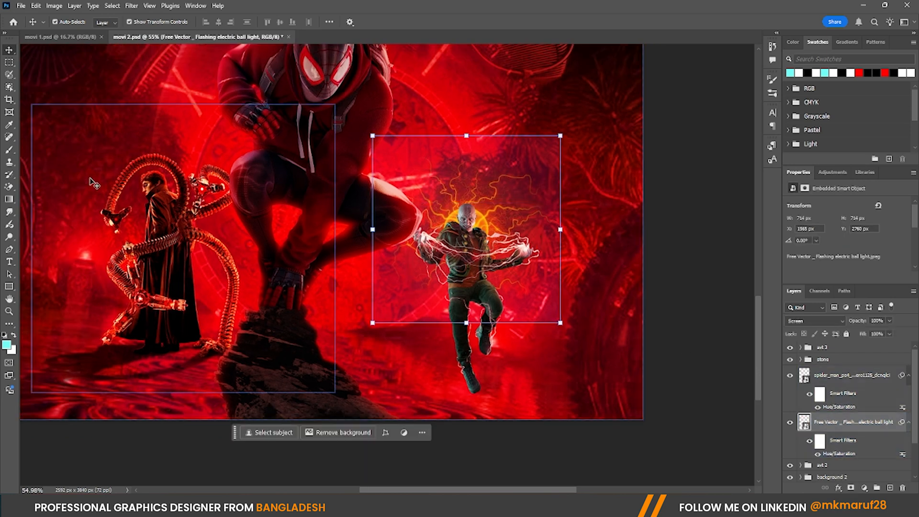
click(9, 75)
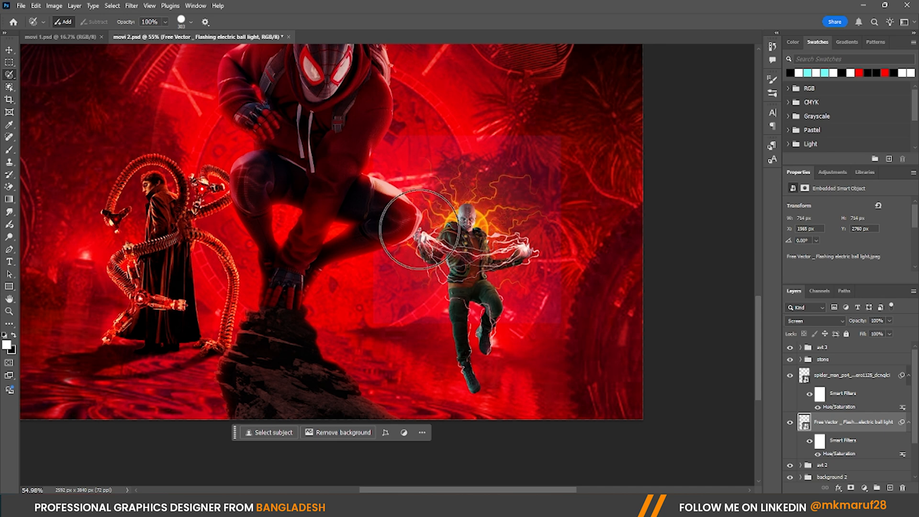
mouse_move(410, 216)
mouse_down()
mouse_move(451, 264)
mouse_move(525, 243)
mouse_move(495, 216)
mouse_move(451, 208)
mouse_move(516, 236)
mouse_move(581, 228)
mouse_move(628, 233)
mouse_move(637, 245)
mouse_move(533, 223)
mouse_move(384, 213)
mouse_move(437, 242)
mouse_up()
click(432, 316)
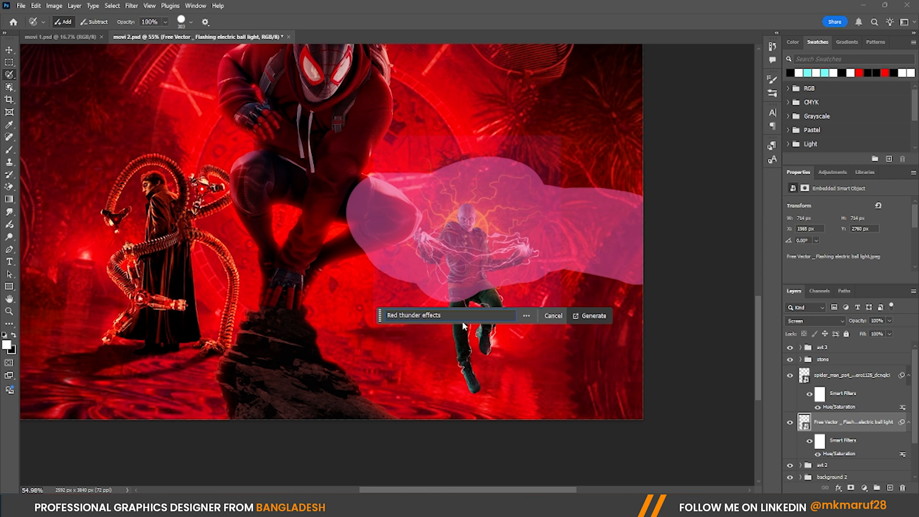
click(584, 316)
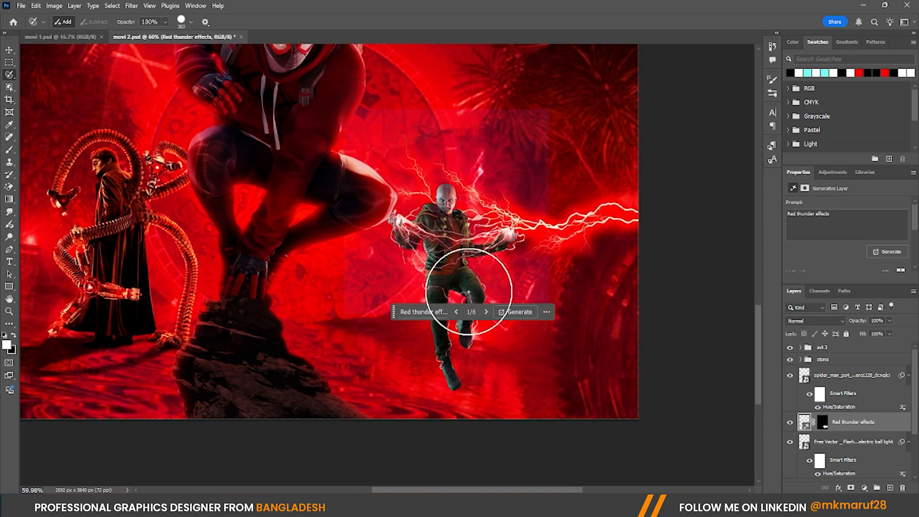
Cycle through the generated red thunder variations and choose the third of six
click(484, 312)
click(484, 312)
click(484, 311)
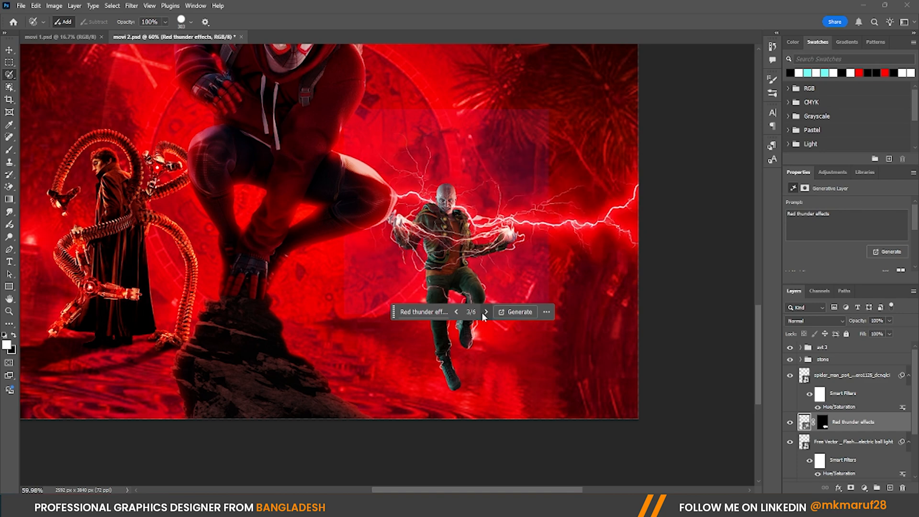
click(485, 312)
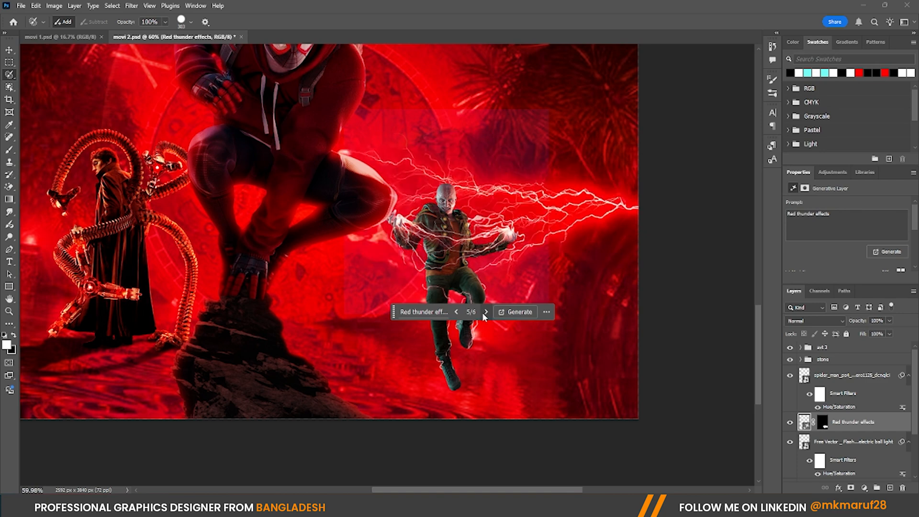
click(484, 312)
click(484, 312)
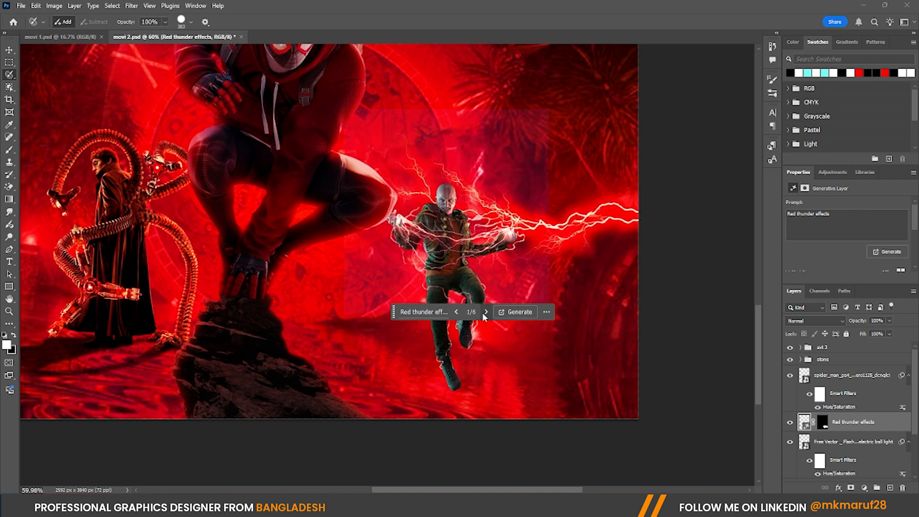
click(484, 311)
click(484, 312)
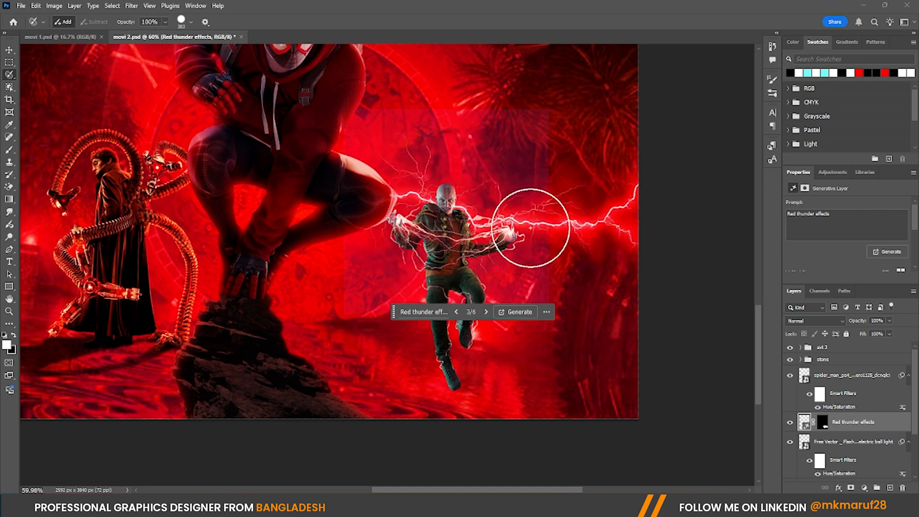
Examine how the generated red thunder blends with Electro and the surrounding poster, at both close and wide views
scroll(532, 230, down, 3)
scroll(547, 299, up, 2)
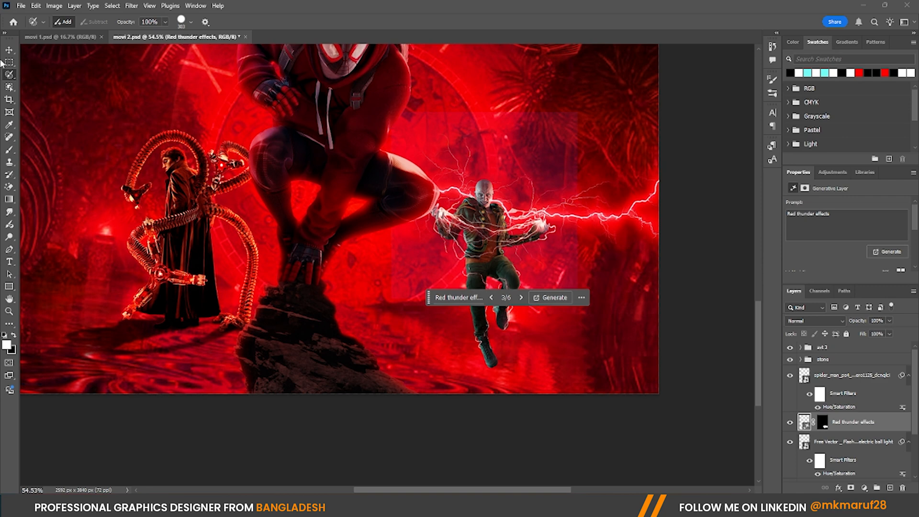
click(8, 50)
click(529, 425)
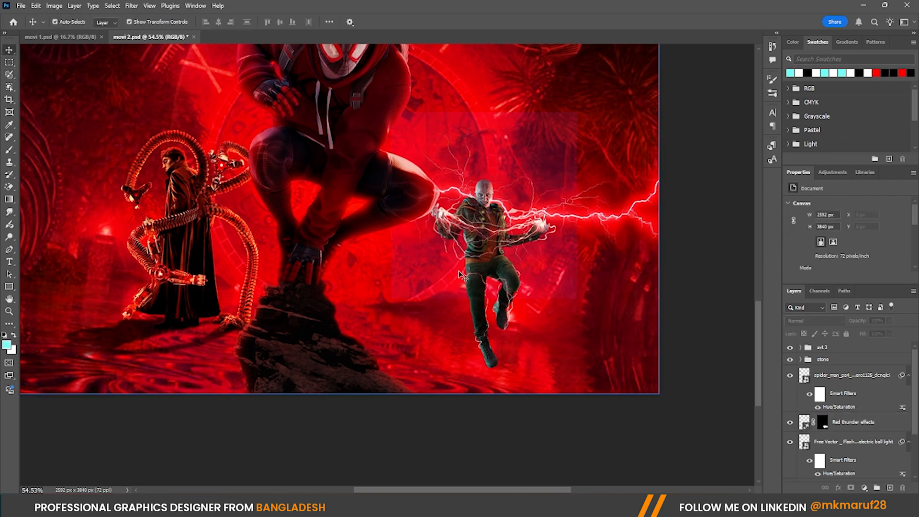
scroll(481, 293, down, 2)
scroll(555, 260, up, 2)
click(588, 227)
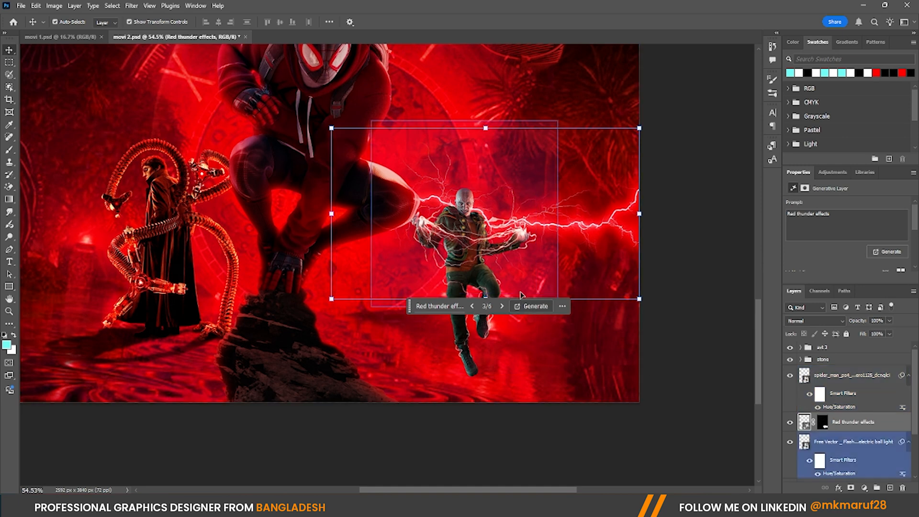
click(589, 425)
scroll(519, 359, down, 2)
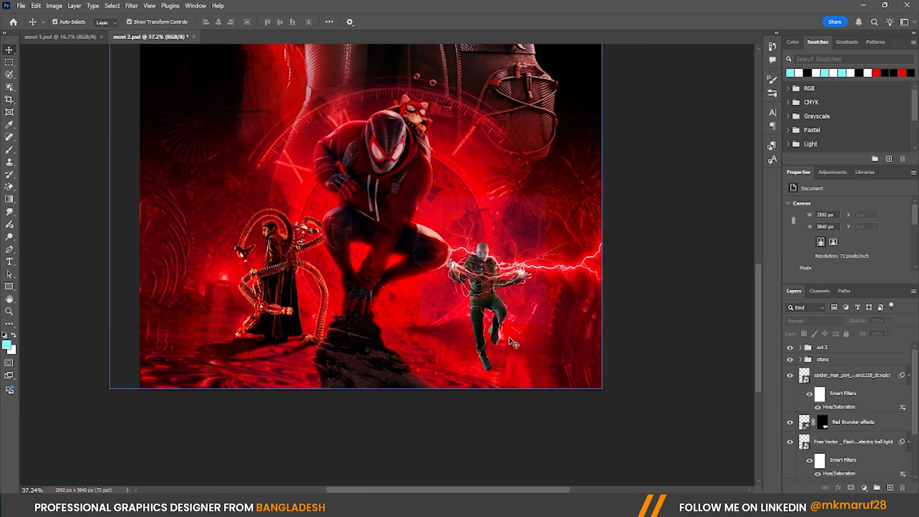
click(521, 358)
scroll(477, 225, up, 2)
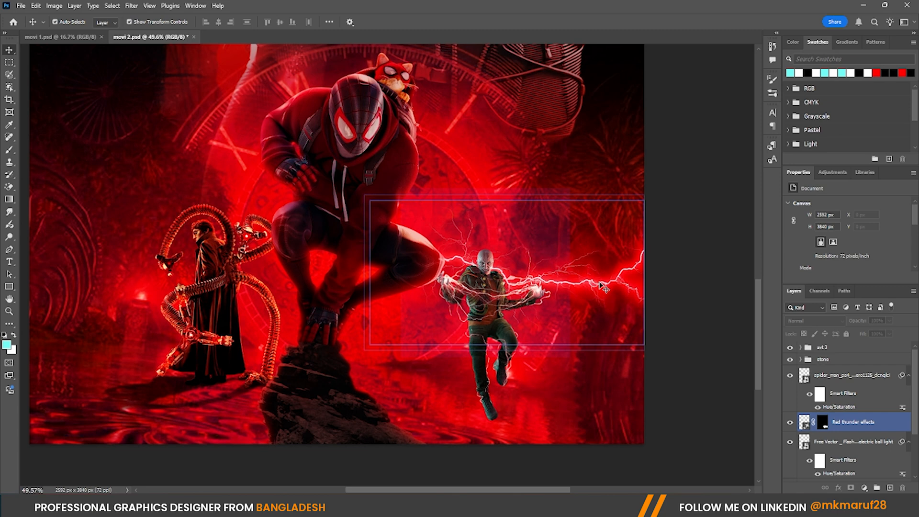
mouse_move(602, 285)
mouse_down()
mouse_move(597, 309)
mouse_move(593, 286)
mouse_up()
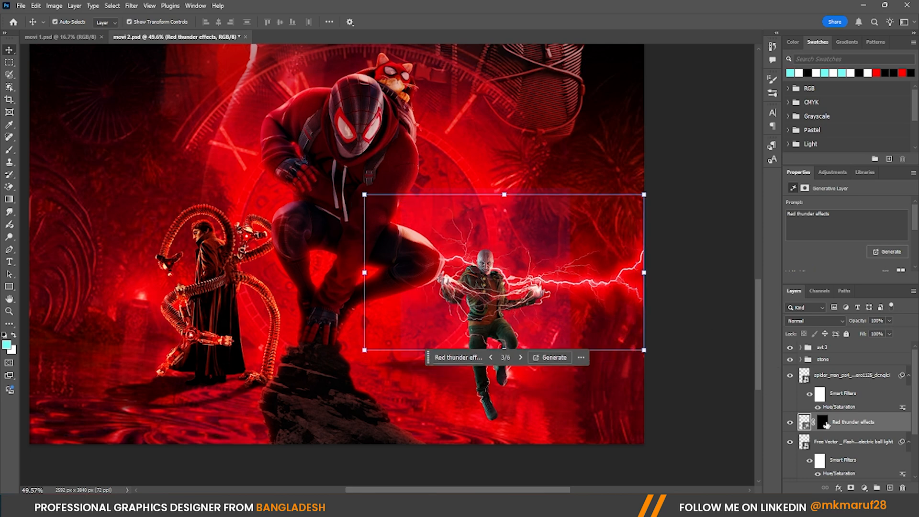
Delete the flashing electric ball light layer and save the poster
click(838, 443)
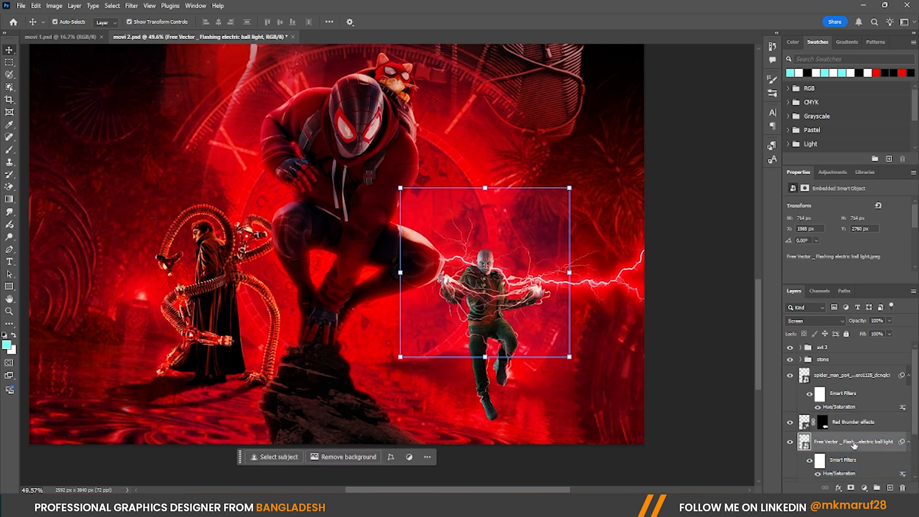
key(Delete)
scroll(568, 330, down, 2)
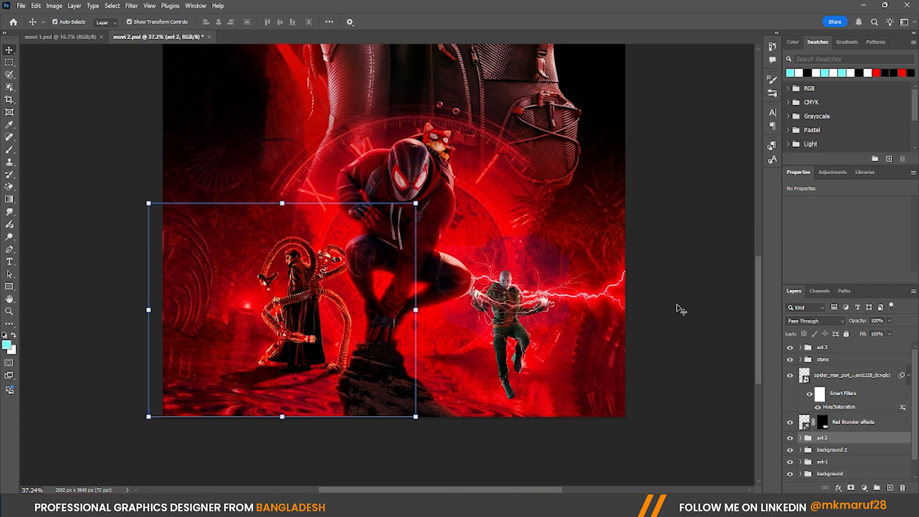
click(681, 310)
scroll(547, 308, down, 3)
scroll(531, 257, up, 3)
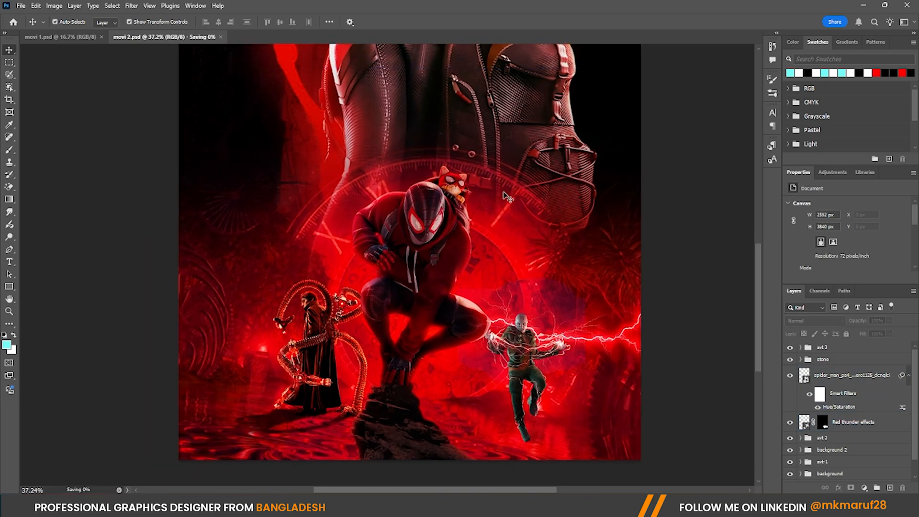
Move Electro up and toward Spider-Man's knee, to about X 1723 px and Y 2831 px
scroll(507, 196, up, 1)
click(544, 334)
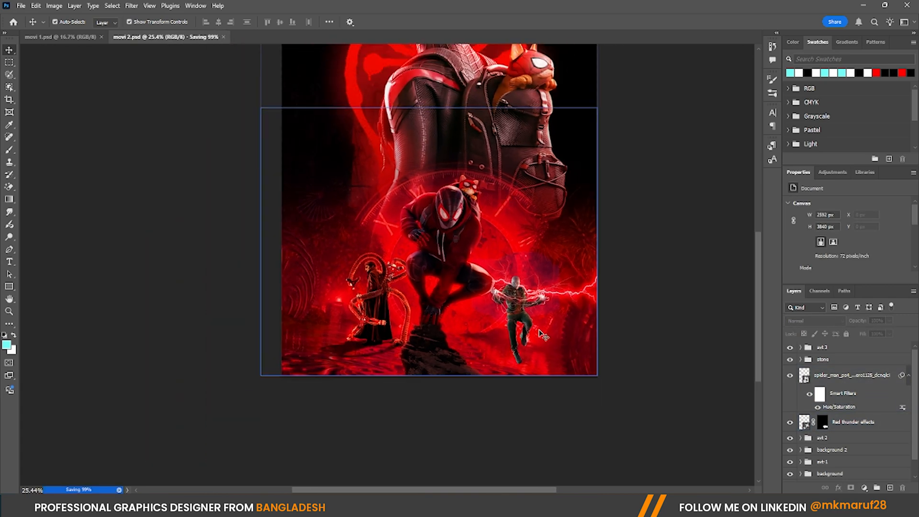
scroll(544, 335, up, 2)
scroll(514, 290, up, 3)
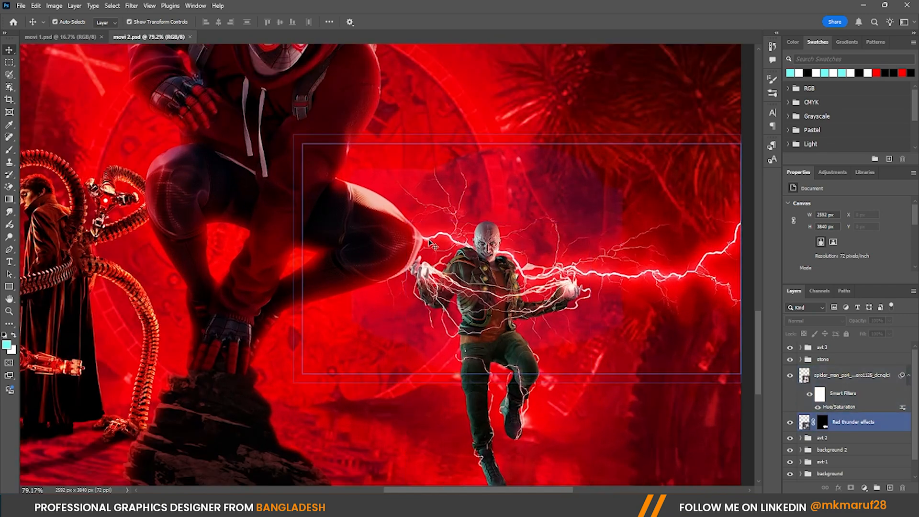
scroll(406, 229, down, 2)
scroll(509, 321, up, 2)
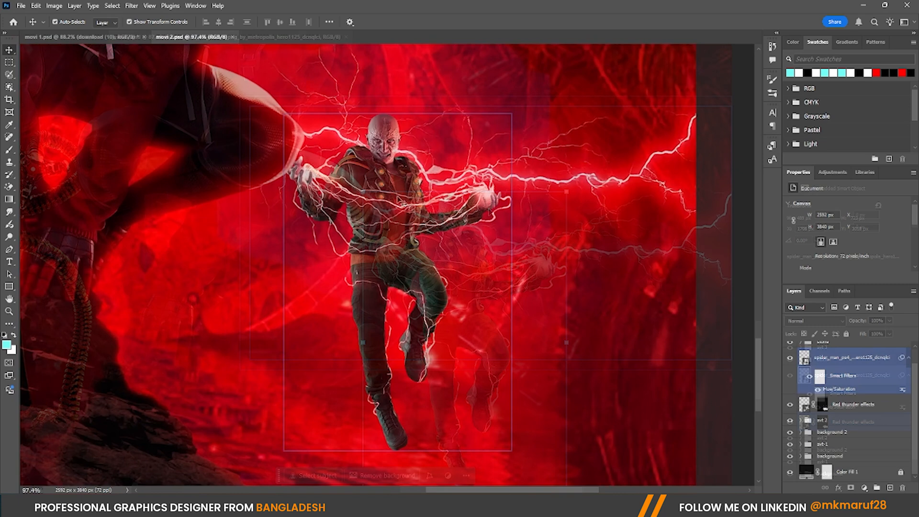
drag(387, 192, 410, 162)
scroll(412, 178, down, 5)
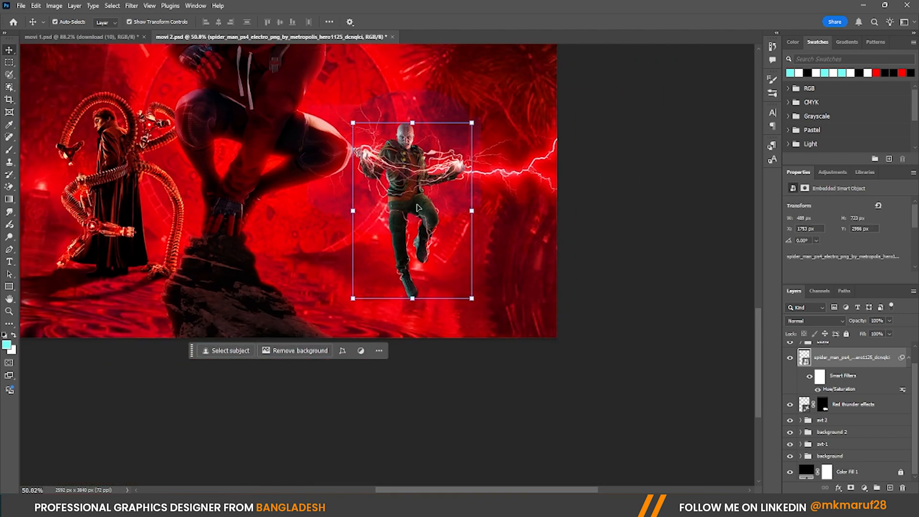
click(517, 360)
drag(420, 187, 413, 164)
Scale Electro down to about 439 × 650 px and reposition him among the red lightning at about X 1803, Y 2962 px
click(454, 125)
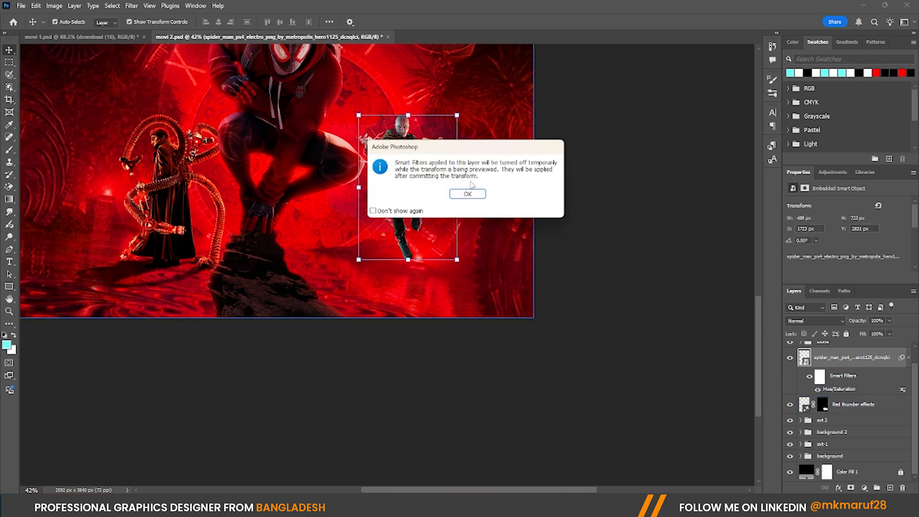
click(471, 194)
drag(471, 193, 472, 170)
drag(418, 221, 419, 185)
click(475, 24)
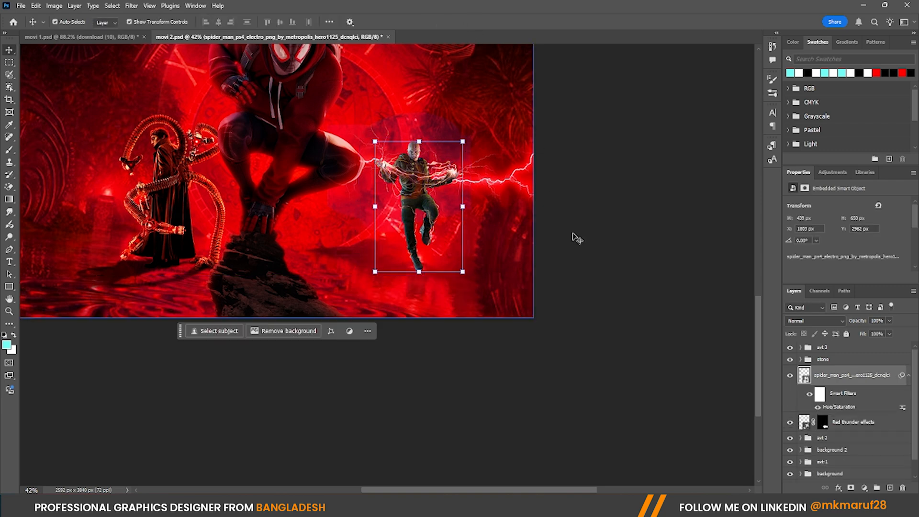
Add a solid color fill layer in red ff0000 directly above the Electro layer
scroll(448, 223, up, 1)
scroll(444, 220, up, 5)
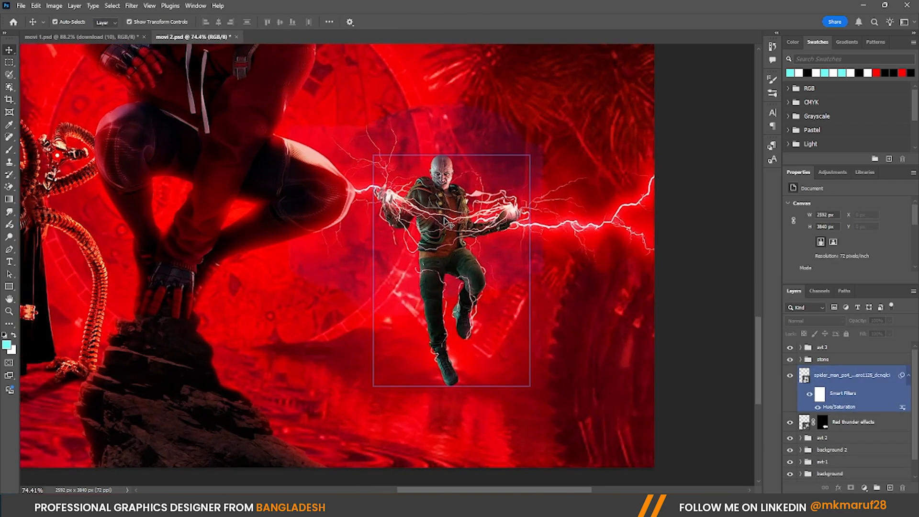
click(445, 220)
click(864, 488)
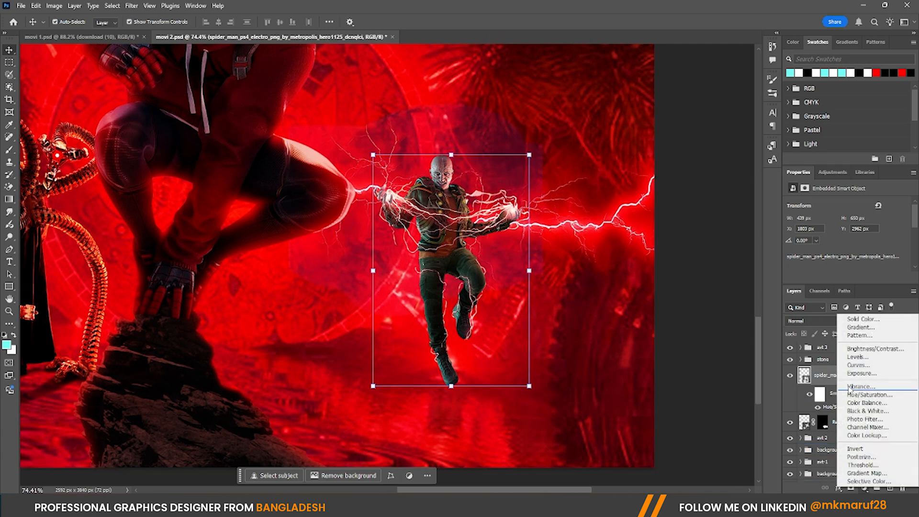
click(854, 320)
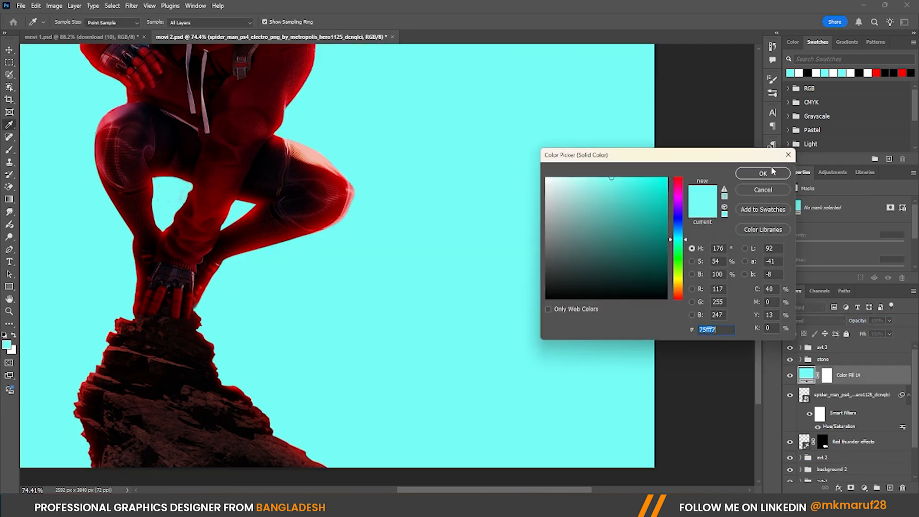
click(876, 73)
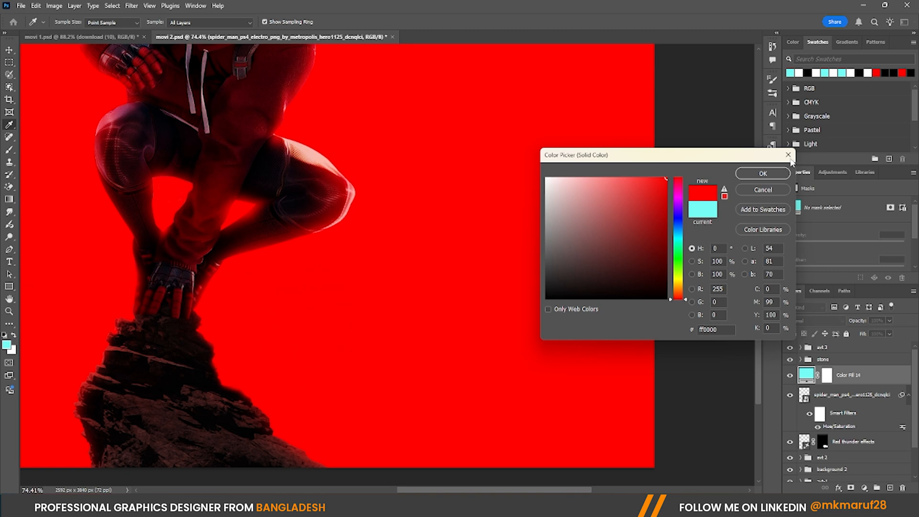
click(765, 174)
Set the red fill's blend mode to Soft Light and clip it to the Electro layer
click(806, 325)
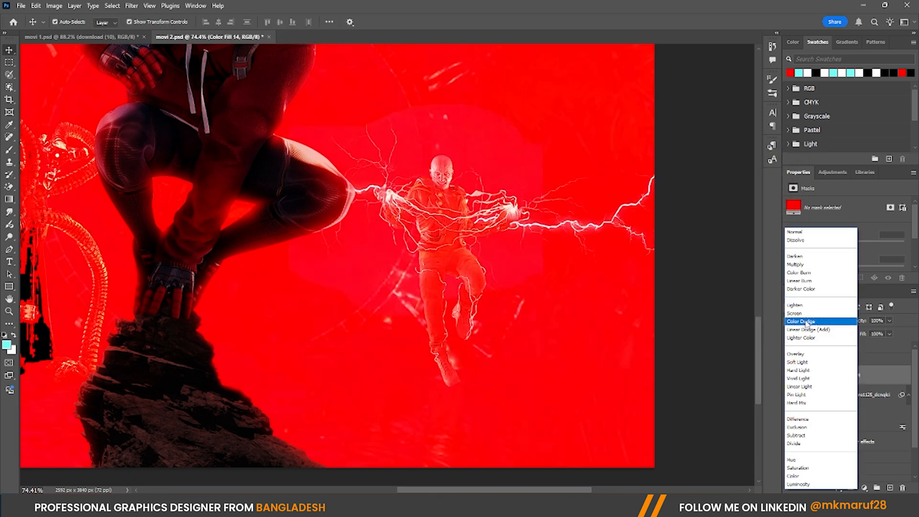
click(803, 353)
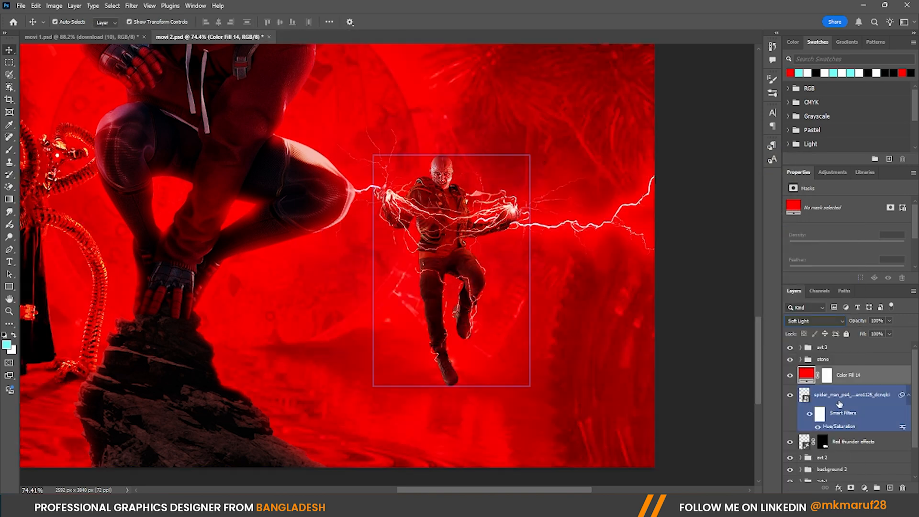
right_click(844, 371)
click(847, 328)
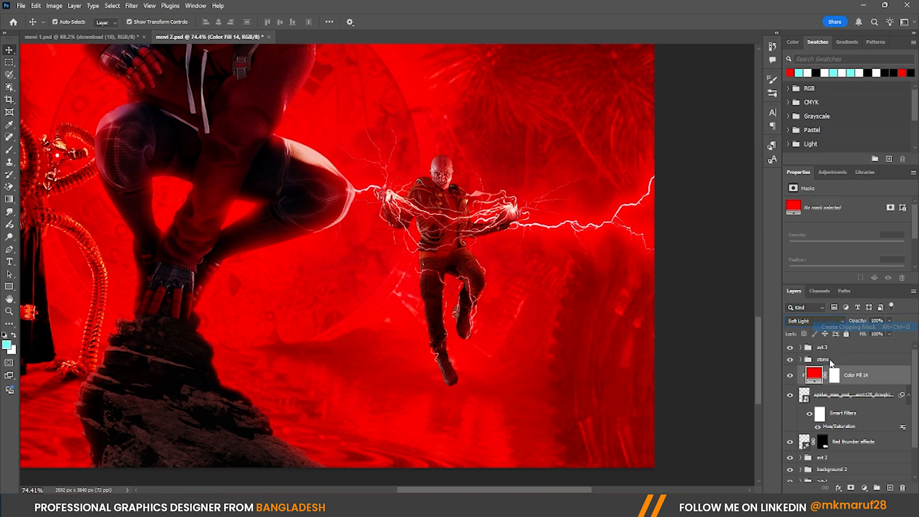
Invert the Soft Light fill's mask to black and brush white over Electro's body with a large soft brush for a red tint
click(833, 376)
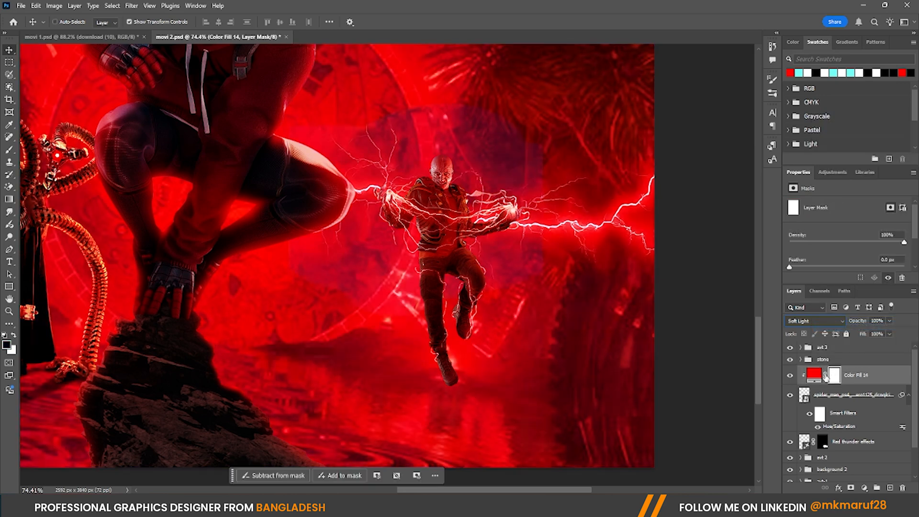
key(ctrl+i)
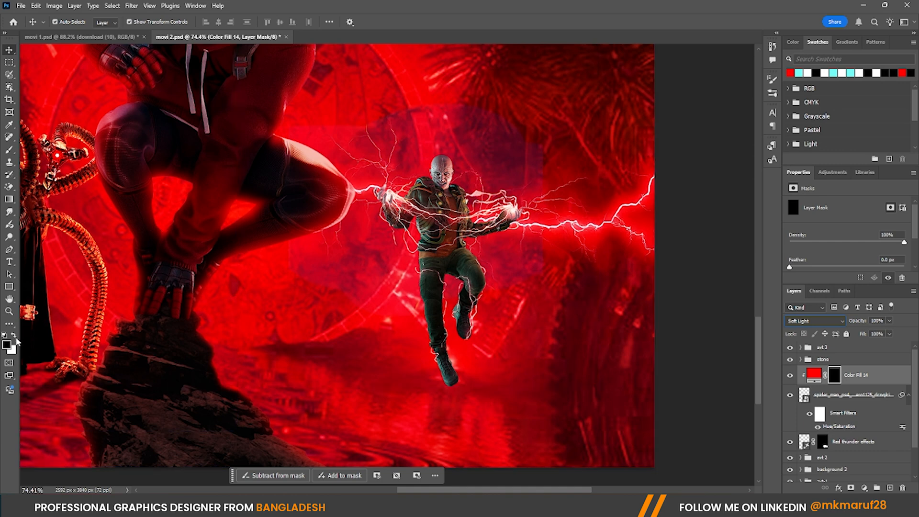
click(393, 221)
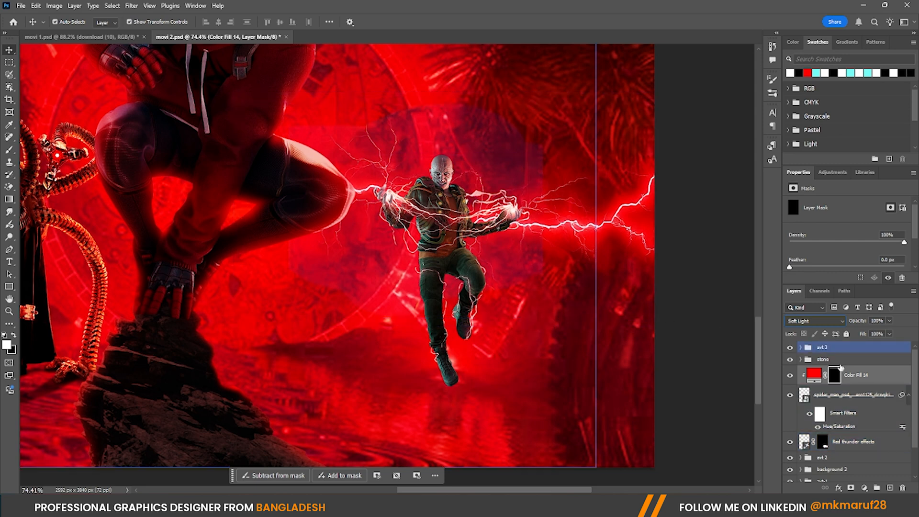
click(10, 149)
scroll(467, 222, up, 3)
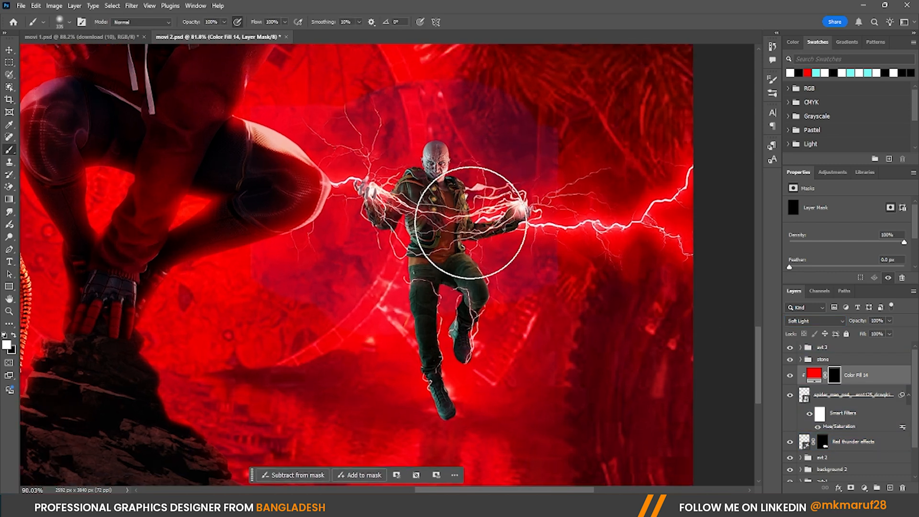
drag(459, 162, 503, 162)
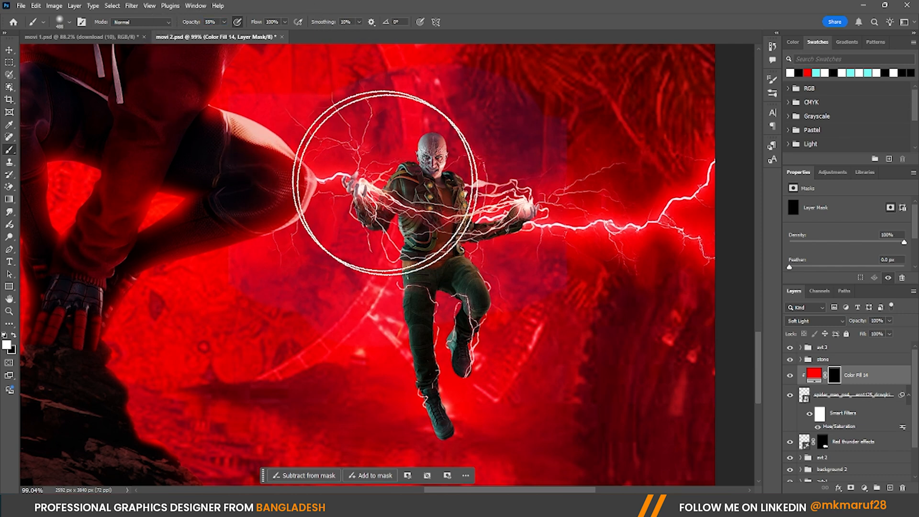
mouse_move(441, 410)
mouse_down()
mouse_move(427, 252)
mouse_move(451, 271)
mouse_move(500, 174)
mouse_move(534, 402)
mouse_move(440, 188)
mouse_move(435, 288)
mouse_move(446, 257)
mouse_move(436, 300)
mouse_move(404, 287)
mouse_up()
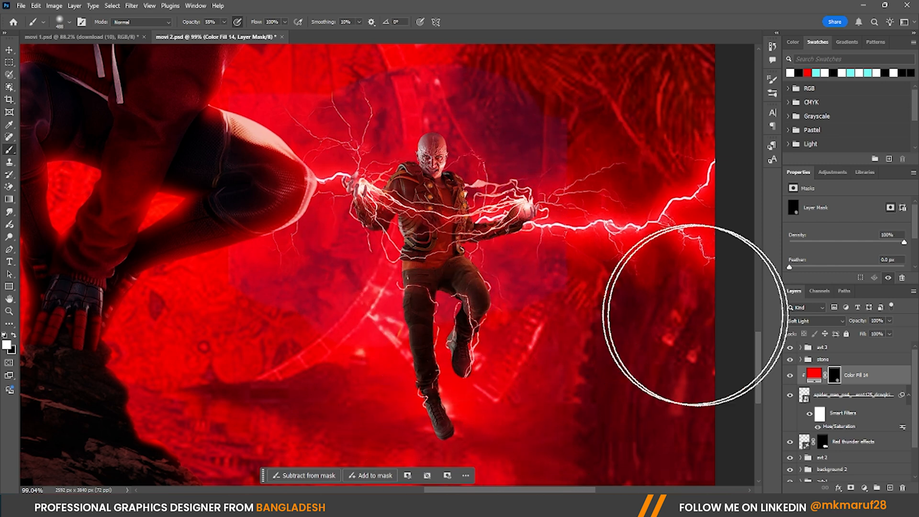
Add a second solid color fill in red ff0000 above the first and clip it to Electro
click(863, 487)
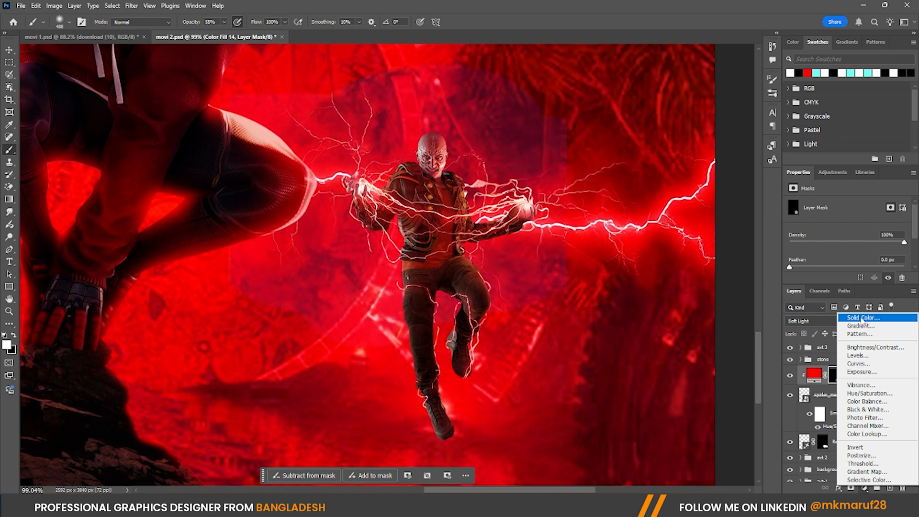
click(861, 319)
click(807, 73)
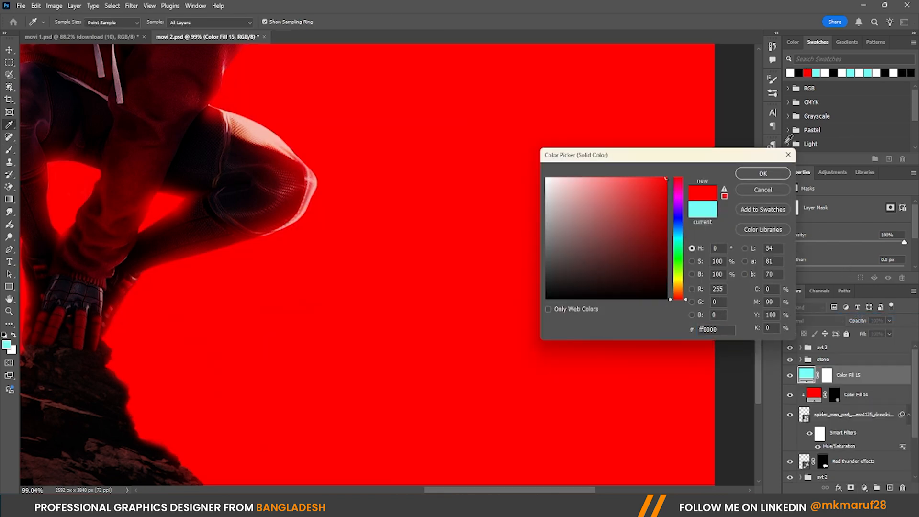
click(764, 175)
right_click(845, 385)
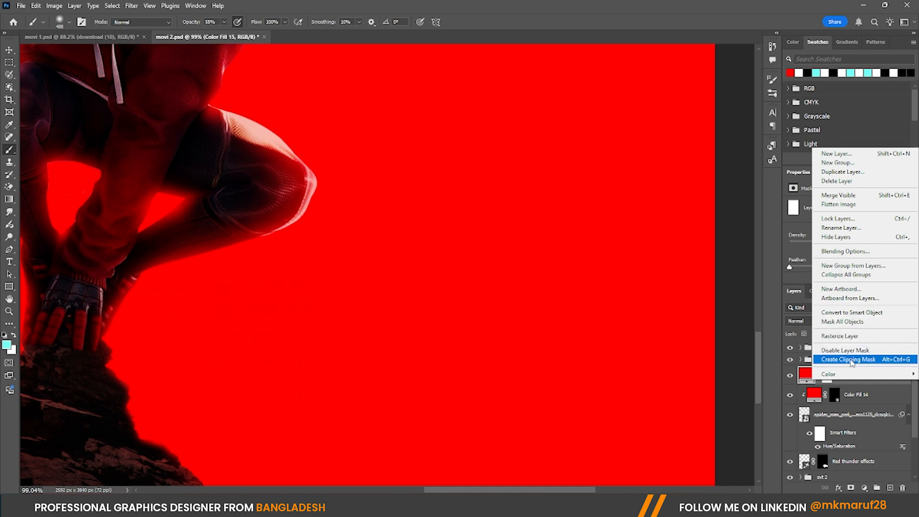
click(846, 359)
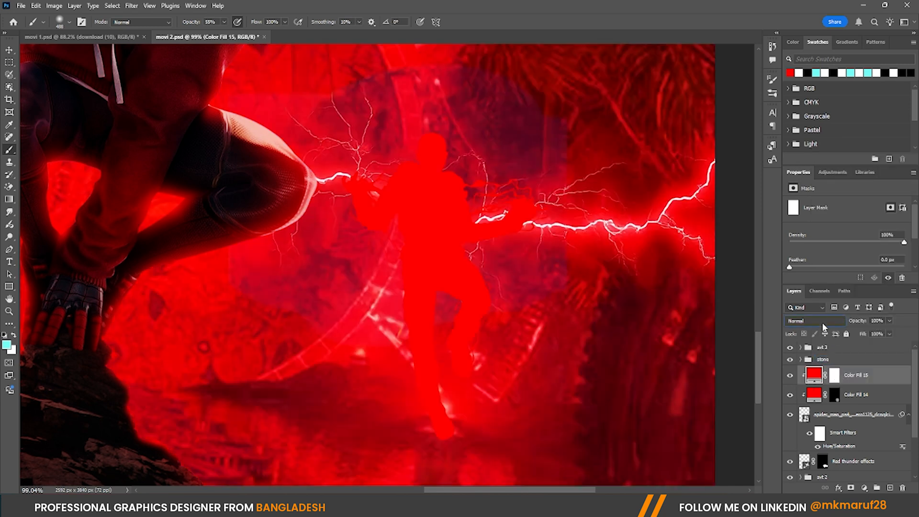
Set the second red fill's blend mode to Linear Dodge (Add) and split its Underlying Layer shadow slider to 9 / 86
click(822, 325)
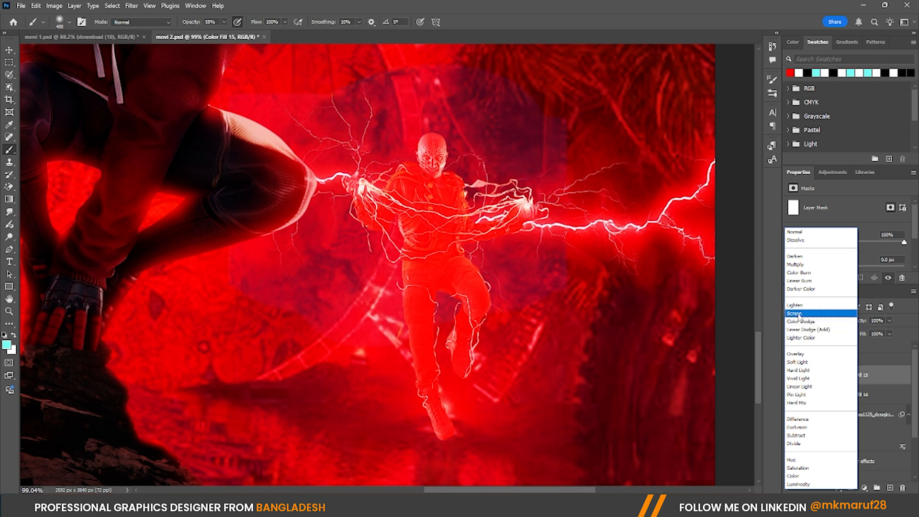
click(808, 330)
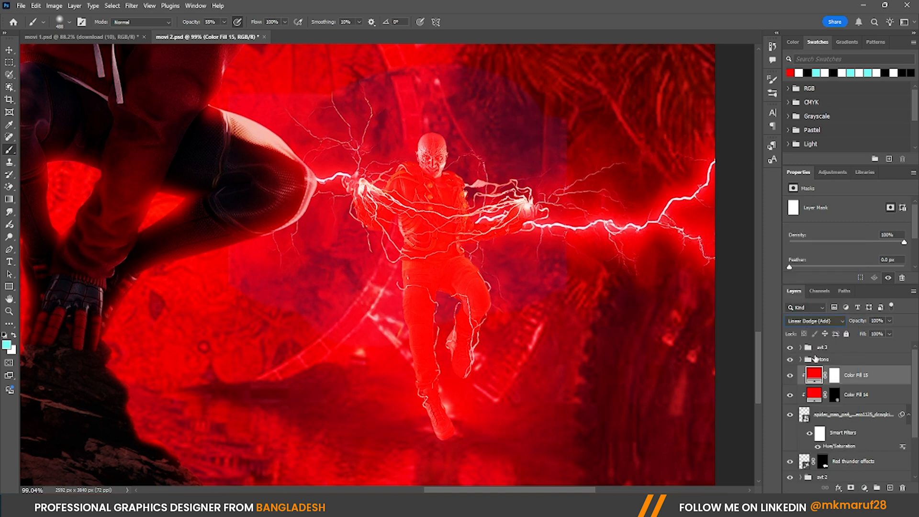
right_click(815, 377)
click(816, 233)
drag(676, 369, 700, 371)
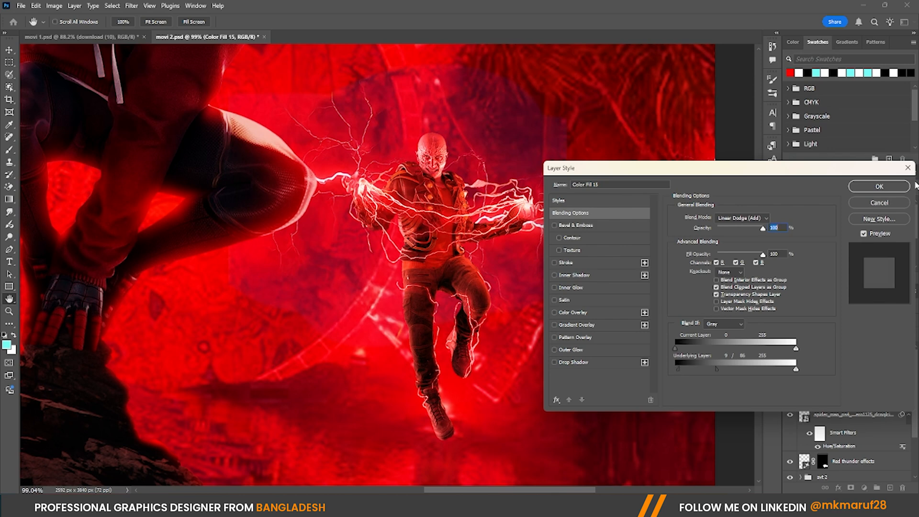
click(879, 187)
Invert the Linear Dodge fill's mask to black and brush white at 100% opacity along Electro's arms, legs and head for red rim light
click(832, 375)
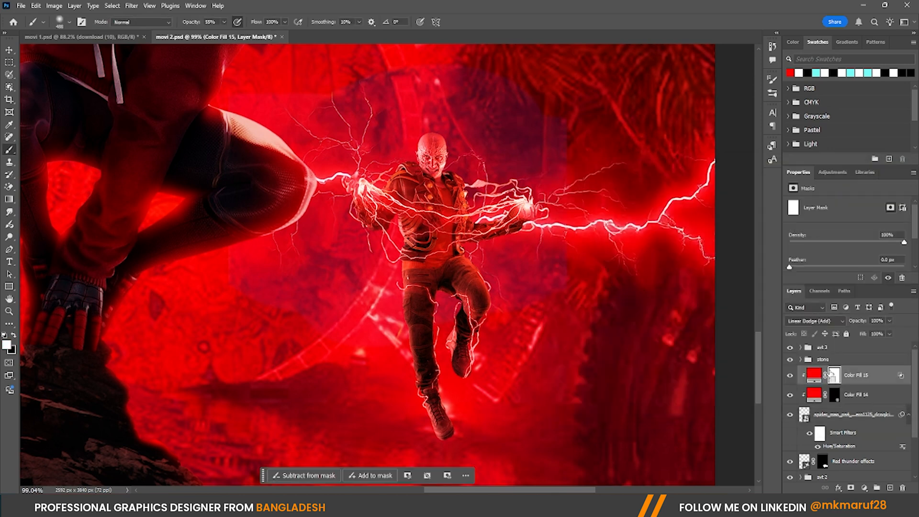
key(ctrl+i)
scroll(349, 287, up, 5)
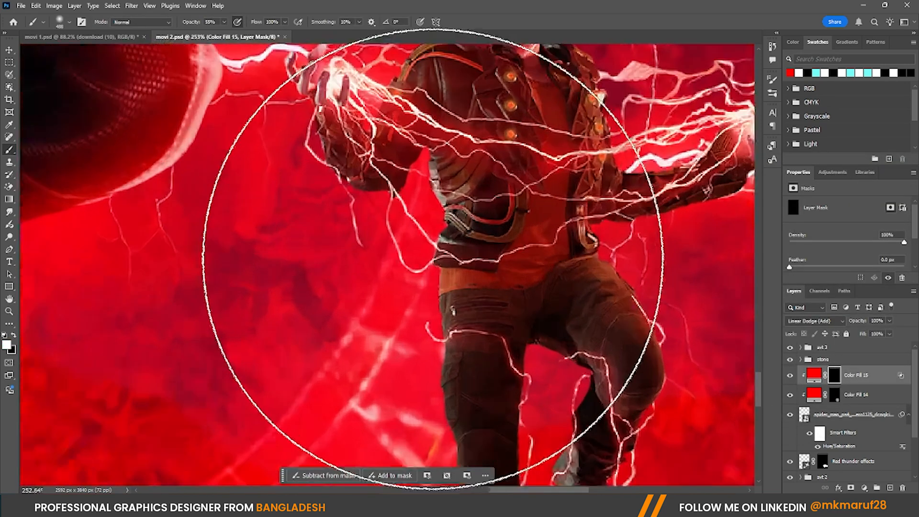
scroll(349, 86, up, 3)
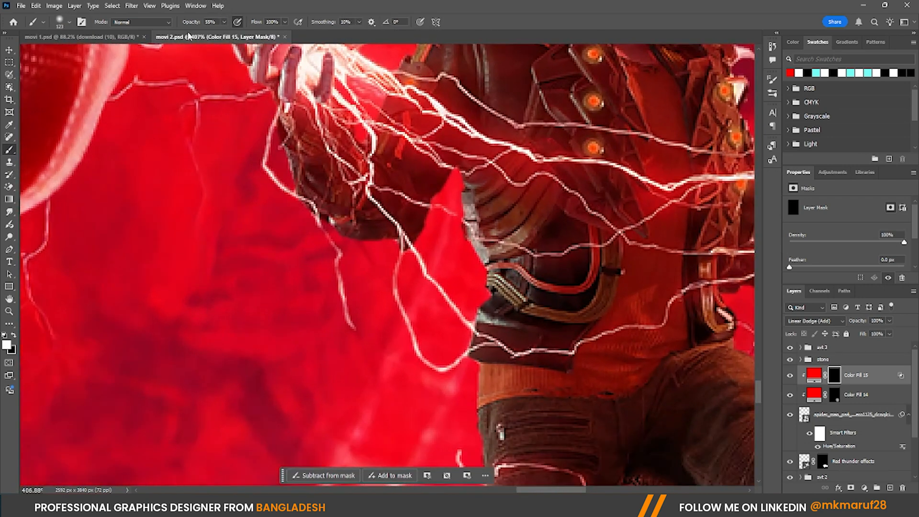
drag(328, 191, 265, 198)
mouse_move(238, 154)
mouse_down()
mouse_move(253, 205)
mouse_move(232, 172)
mouse_move(311, 294)
mouse_move(233, 154)
mouse_move(211, 94)
mouse_up()
scroll(304, 281, down, 3)
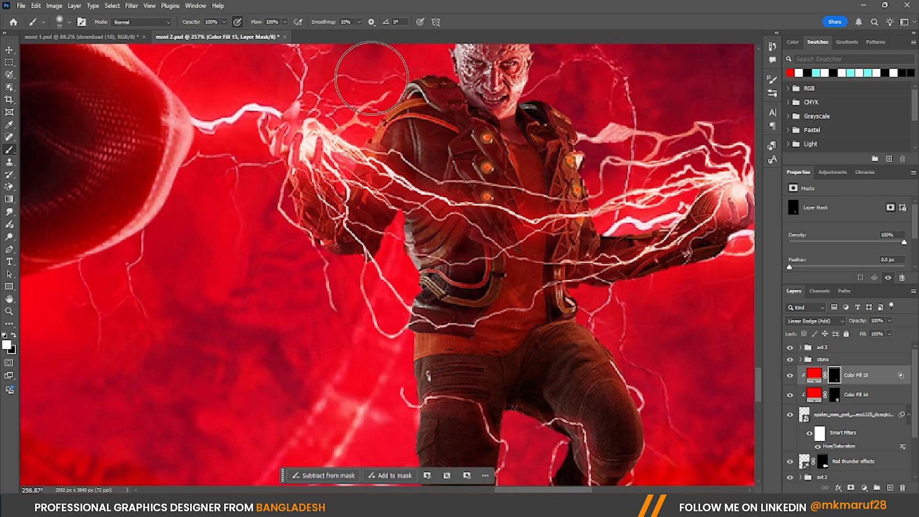
drag(358, 442, 273, 341)
drag(550, 259, 555, 316)
scroll(495, 363, down, 2)
scroll(418, 327, down, 3)
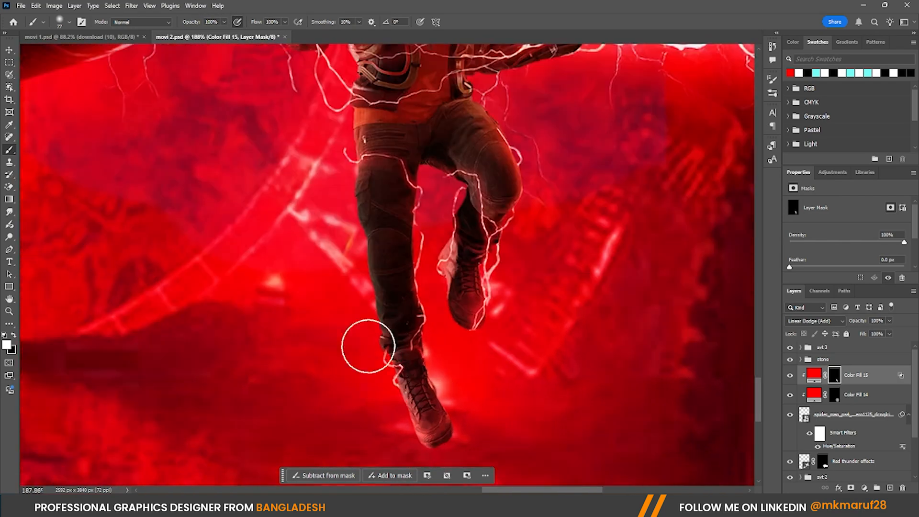
drag(369, 345, 340, 215)
scroll(402, 332, down, 3)
scroll(256, 304, up, 4)
scroll(271, 312, down, 3)
scroll(394, 191, up, 6)
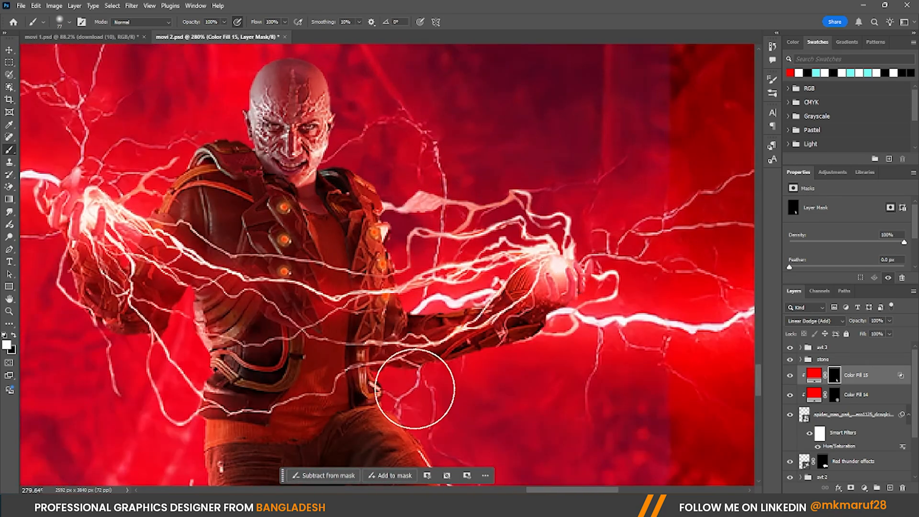
scroll(414, 389, down, 1)
drag(335, 98, 259, 115)
scroll(294, 158, down, 2)
scroll(335, 201, down, 3)
mouse_move(288, 230)
mouse_down()
mouse_move(286, 311)
mouse_move(339, 318)
mouse_up()
scroll(295, 165, down, 8)
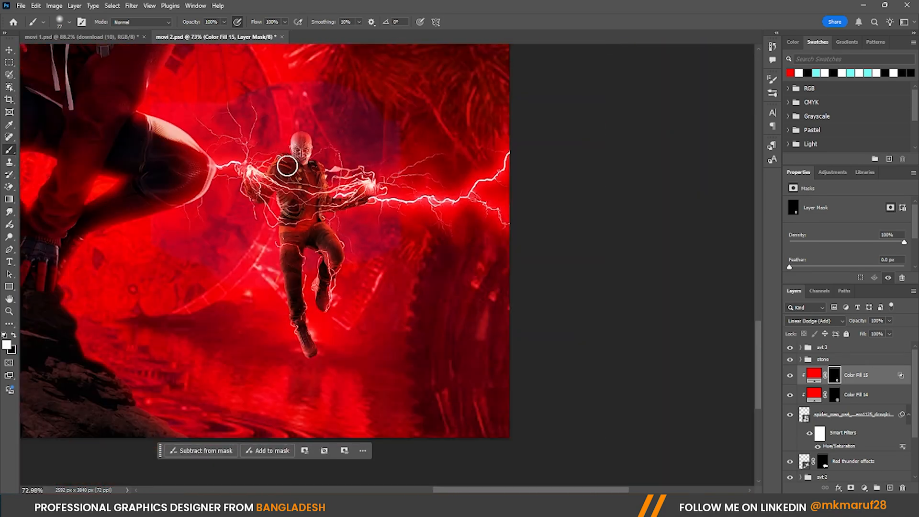
Add a Levels adjustment clipped to Electro with the white input level at 188, and invert its mask to black
scroll(296, 165, up, 5)
click(863, 487)
click(851, 357)
drag(904, 243, 878, 243)
click(846, 277)
key(ctrl+i)
Brush white on the Levels mask over Electro's hands, body and leg edges with a soft brush to brighten them
scroll(388, 275, up, 3)
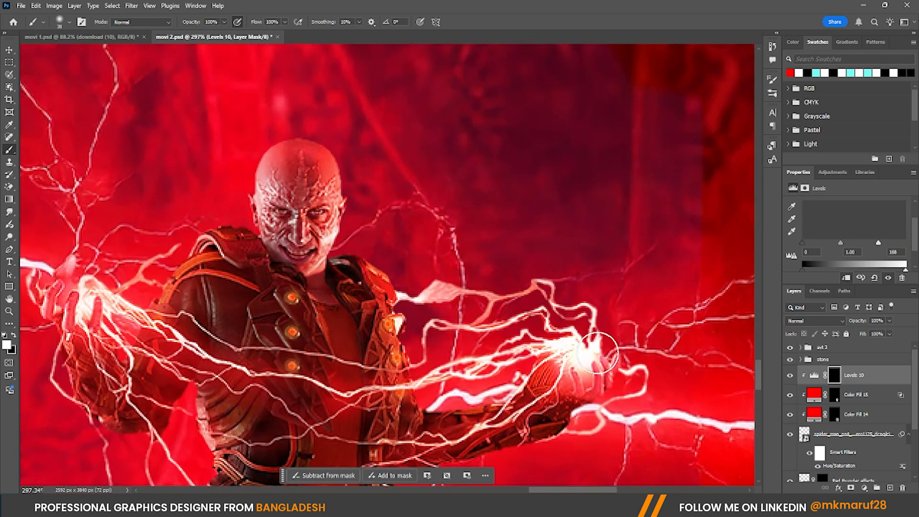
click(561, 350)
scroll(455, 267, down, 5)
scroll(354, 306, up, 3)
drag(338, 363, 355, 305)
drag(498, 311, 435, 244)
scroll(406, 431, down, 3)
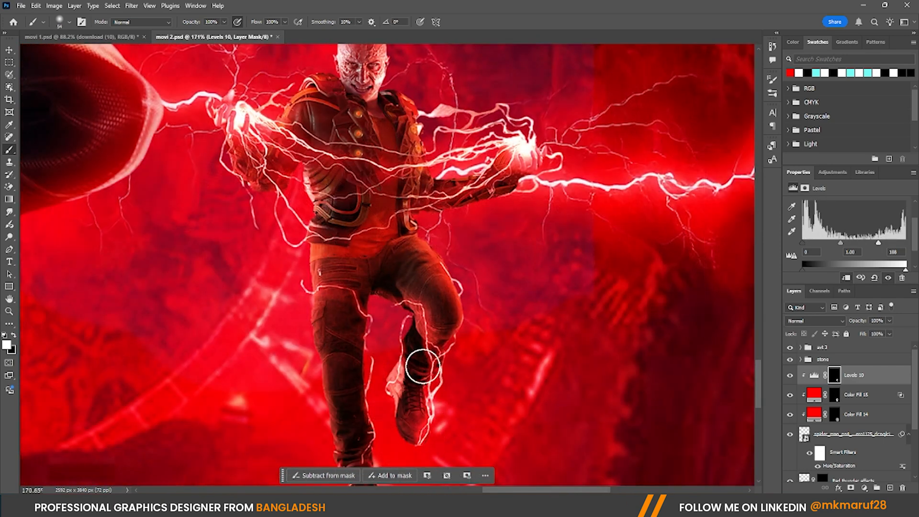
scroll(422, 367, down, 2)
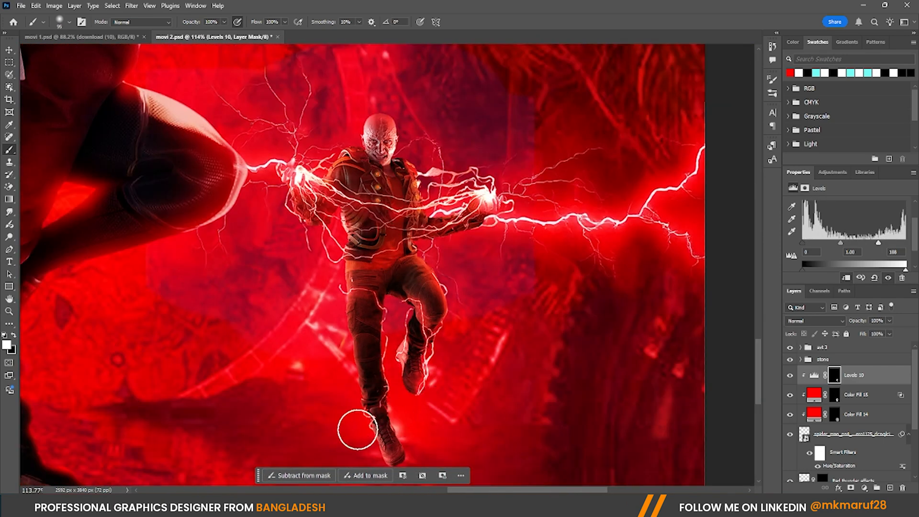
drag(400, 352, 393, 320)
scroll(338, 266, down, 4)
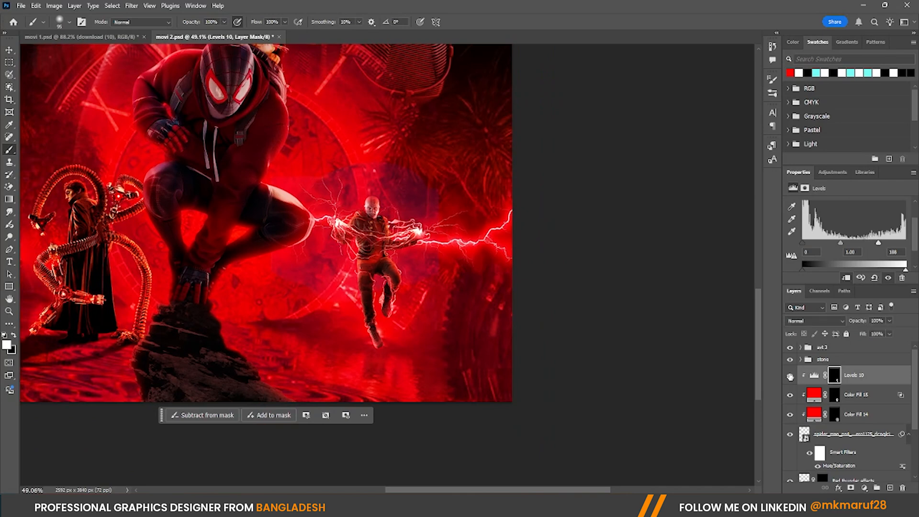
scroll(511, 329, down, 3)
scroll(621, 326, up, 4)
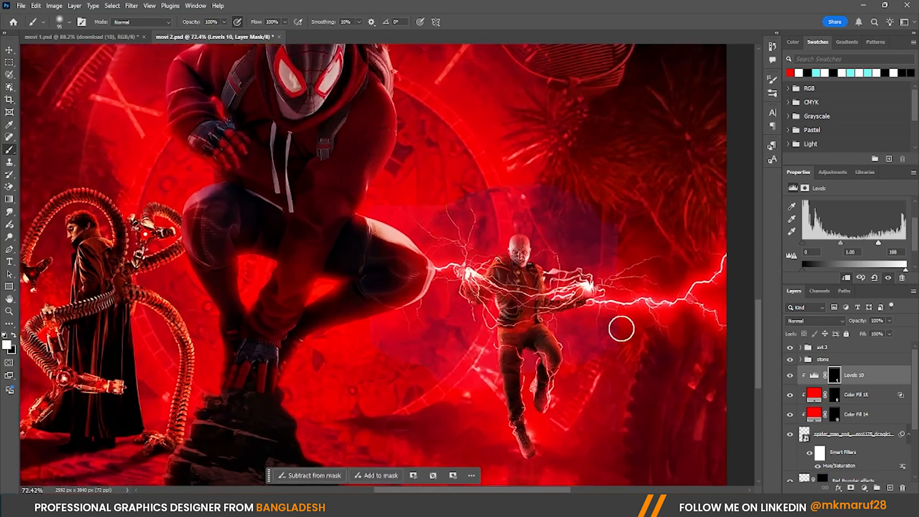
scroll(381, 221, down, 2)
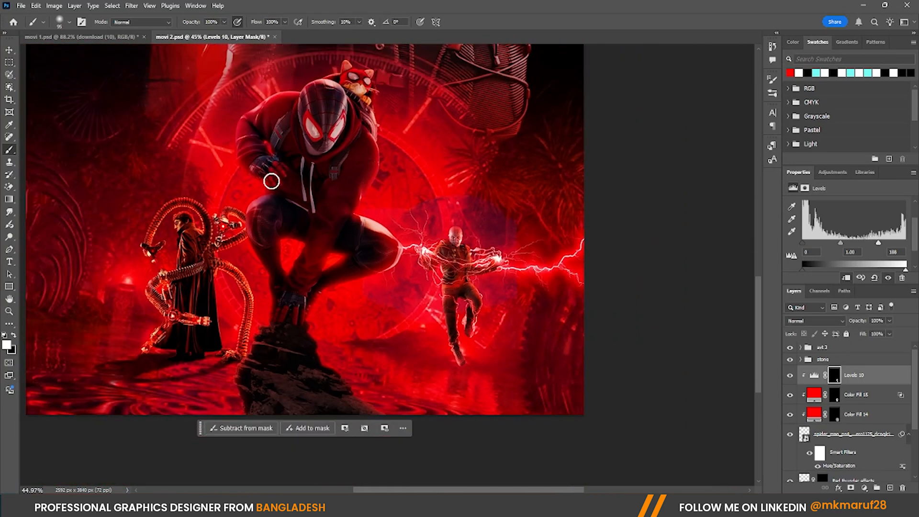
Clear the layer selection and save the poster document
click(9, 51)
scroll(522, 289, down, 4)
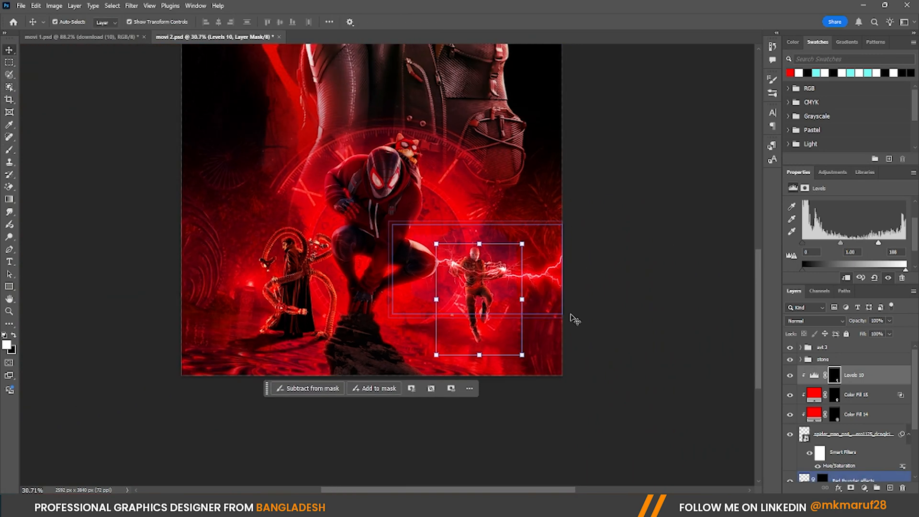
click(572, 318)
scroll(524, 323, down, 1)
scroll(441, 206, up, 2)
key(ctrl+s)
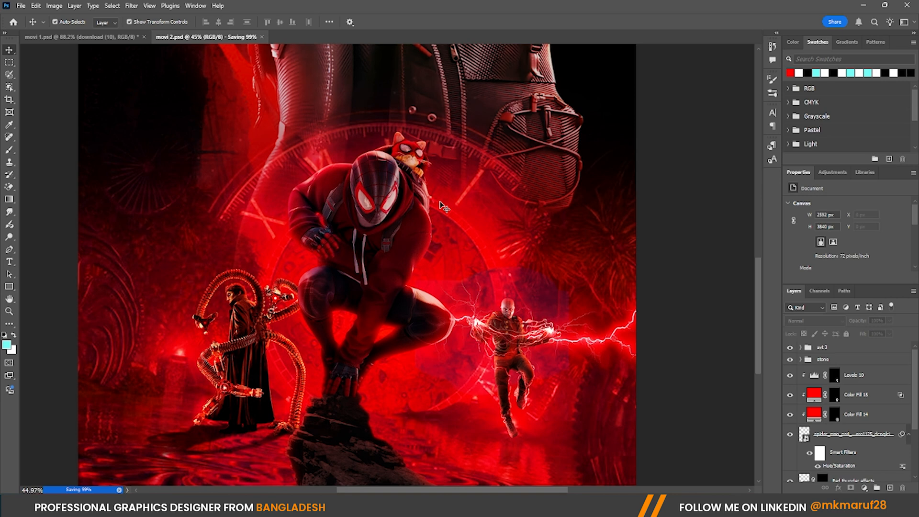
Select the Red thunder effects layer and check its visibility to examine how it blends into the background around Electro
scroll(440, 204, down, 3)
scroll(513, 341, up, 8)
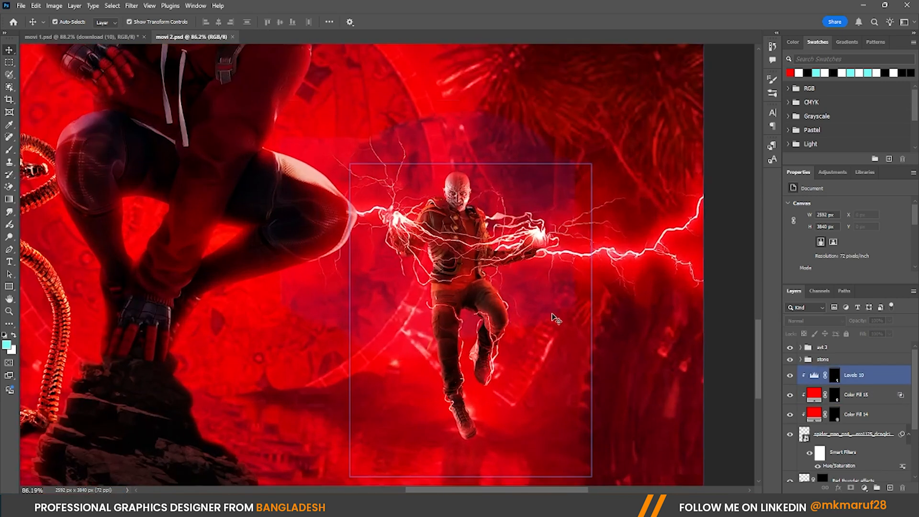
scroll(539, 205, up, 2)
click(830, 410)
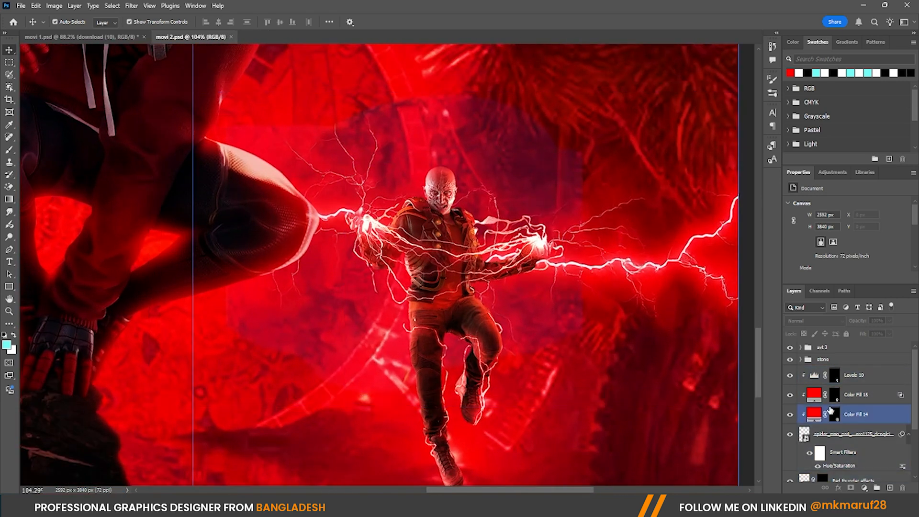
click(836, 453)
scroll(864, 432, down, 1)
click(799, 457)
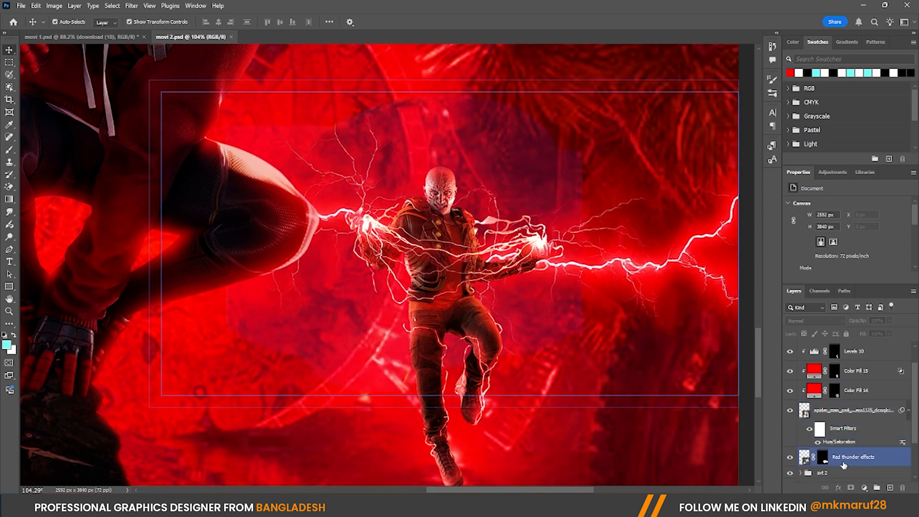
click(790, 457)
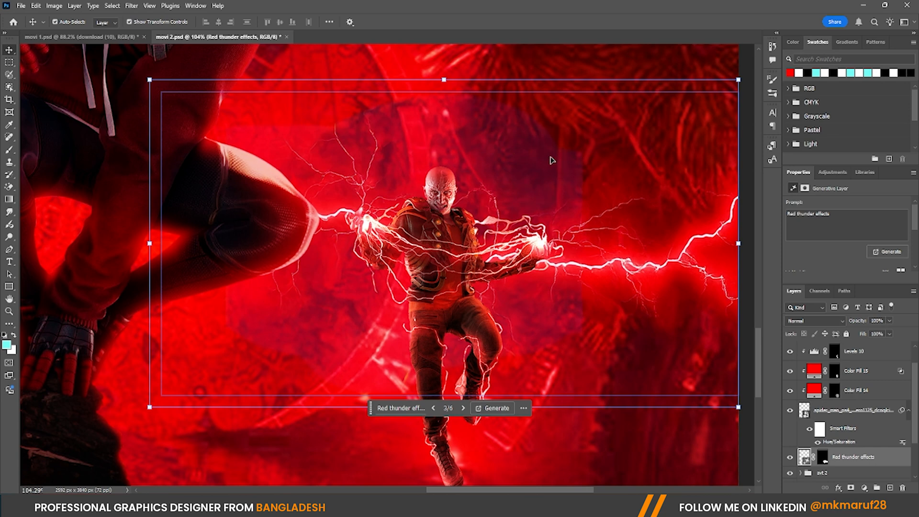
scroll(536, 165, down, 2)
Brush black on the Red thunder effects layer mask with a large soft brush to hide the purplish patches around Electro
click(823, 457)
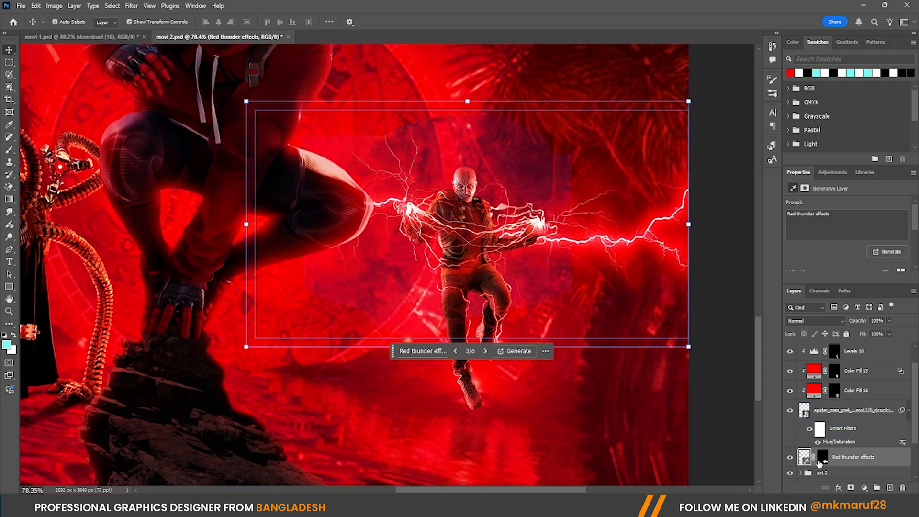
click(10, 151)
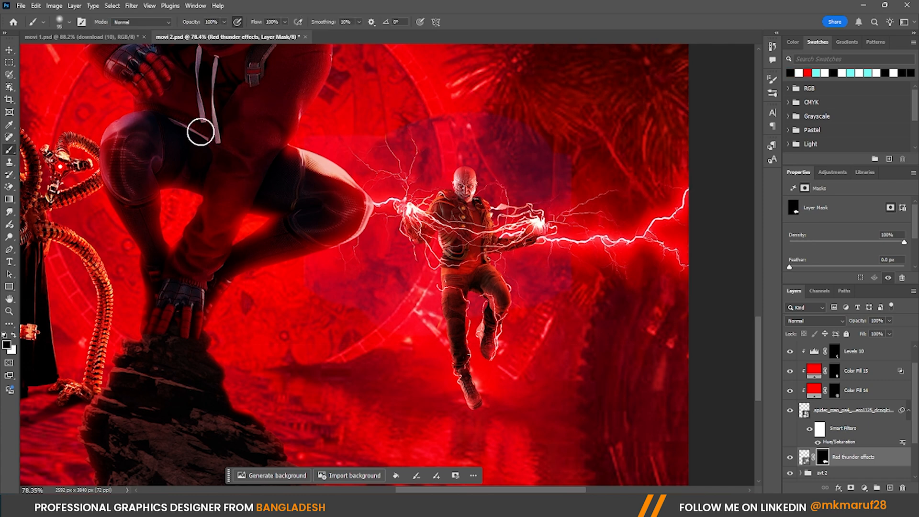
drag(253, 110, 308, 106)
drag(528, 123, 503, 125)
scroll(521, 137, up, 2)
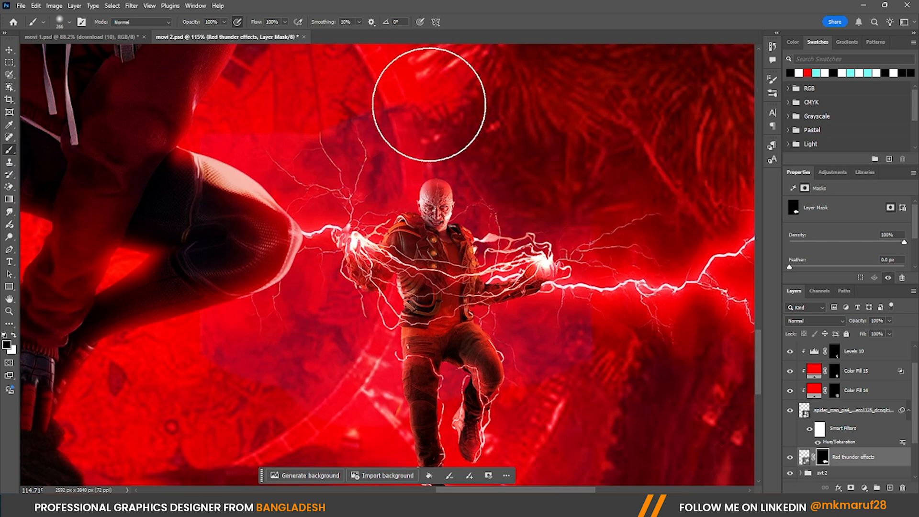
mouse_move(325, 143)
mouse_down()
mouse_move(263, 139)
mouse_move(199, 185)
mouse_up()
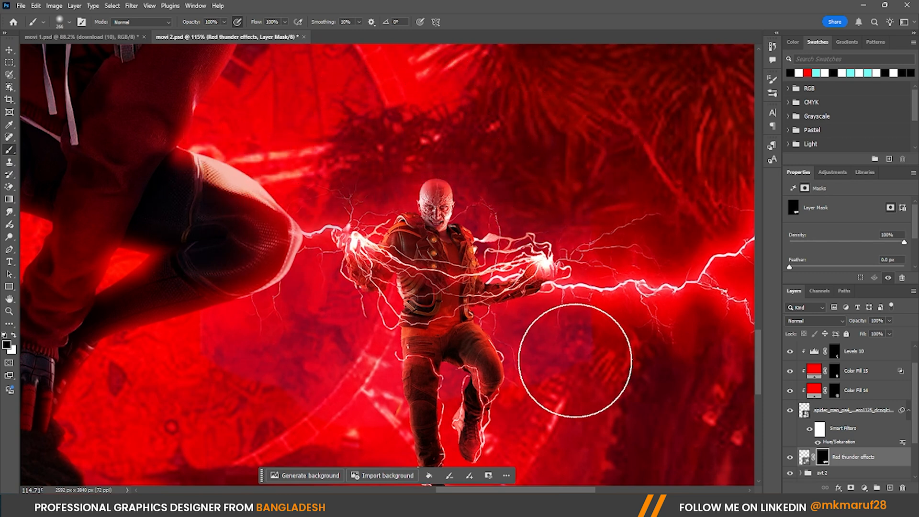
drag(571, 373, 551, 400)
mouse_move(352, 413)
mouse_down()
mouse_move(332, 370)
mouse_move(187, 393)
mouse_move(255, 358)
mouse_move(303, 337)
mouse_up()
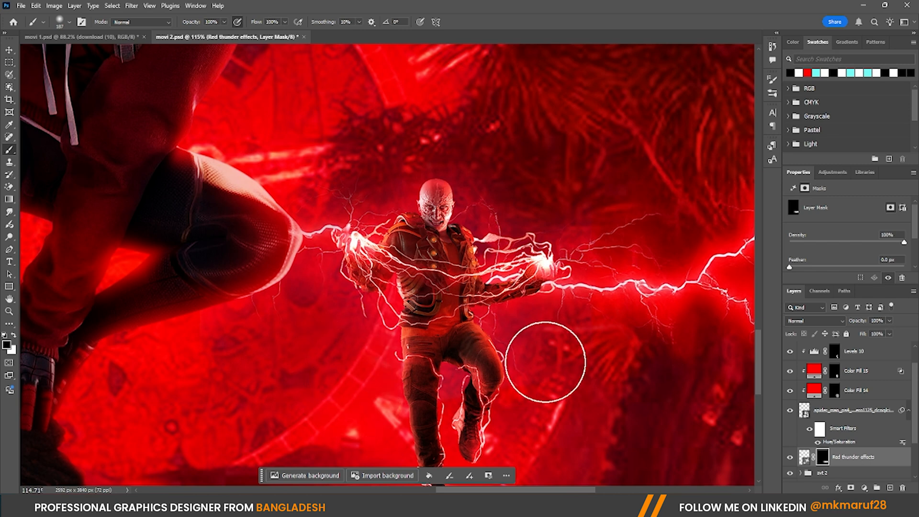
scroll(548, 338, down, 6)
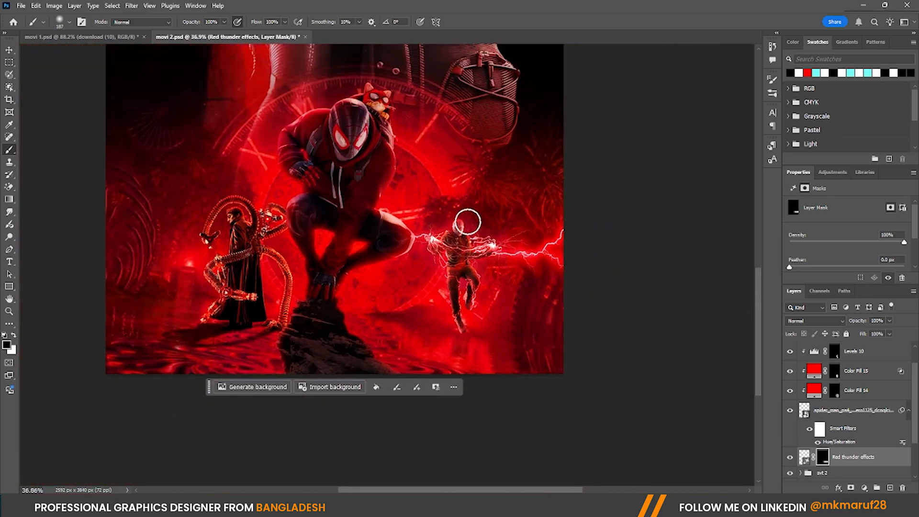
scroll(402, 146, up, 5)
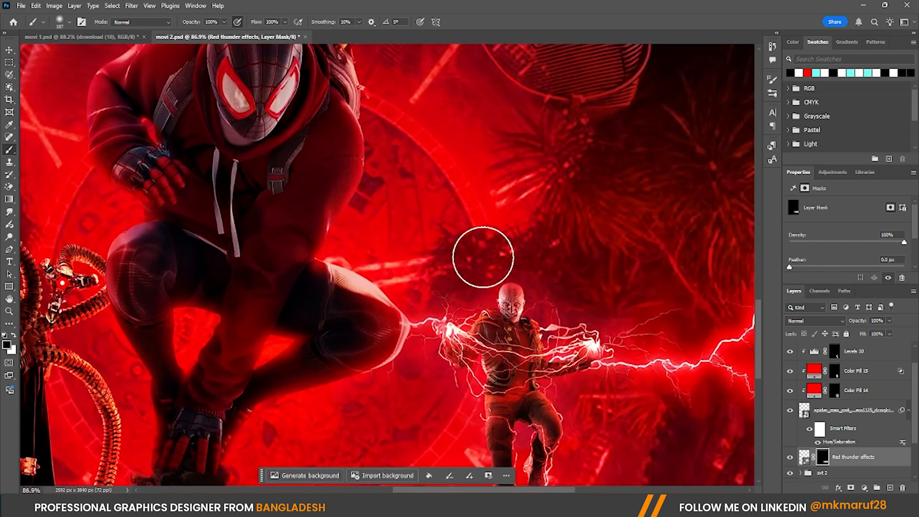
scroll(482, 257, down, 5)
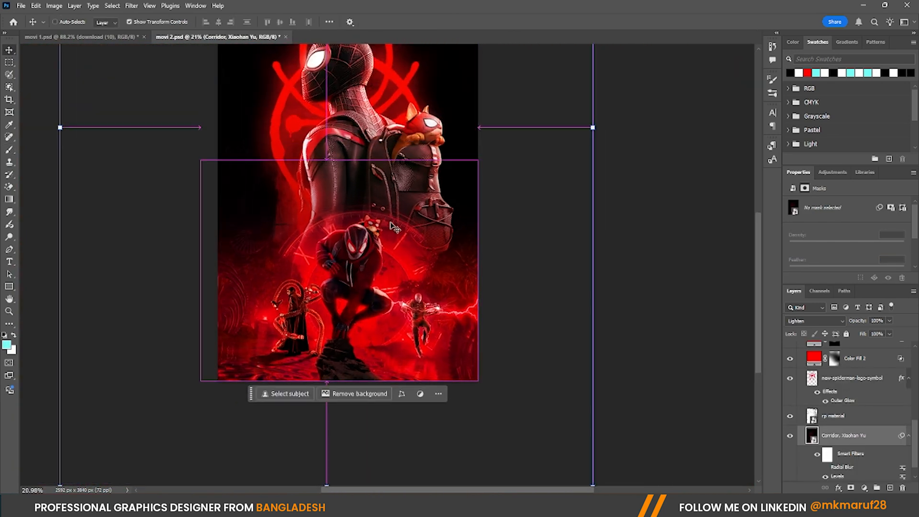
Save the edited poster and deselect the active background layer
key(ctrl+s)
scroll(441, 262, down, 6)
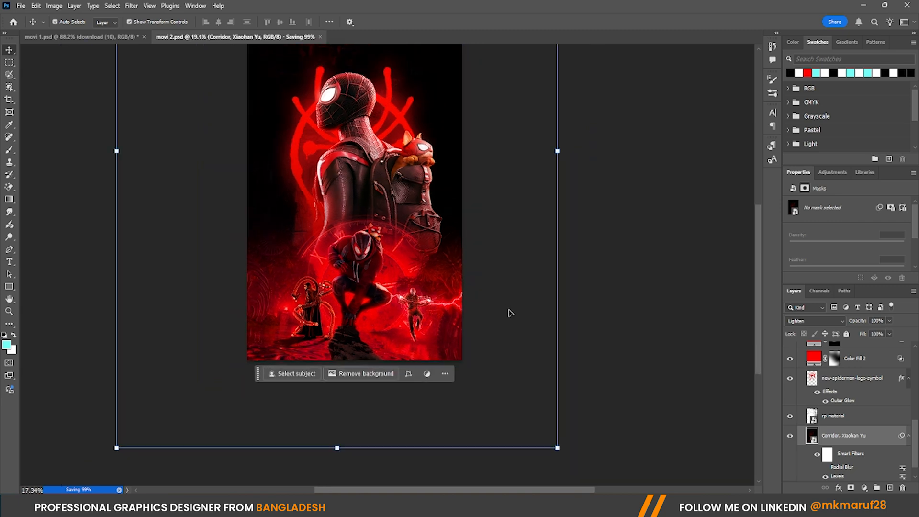
click(567, 297)
Select the avt 3 group and add a new empty layer above it
scroll(361, 252, up, 1)
scroll(236, 205, up, 5)
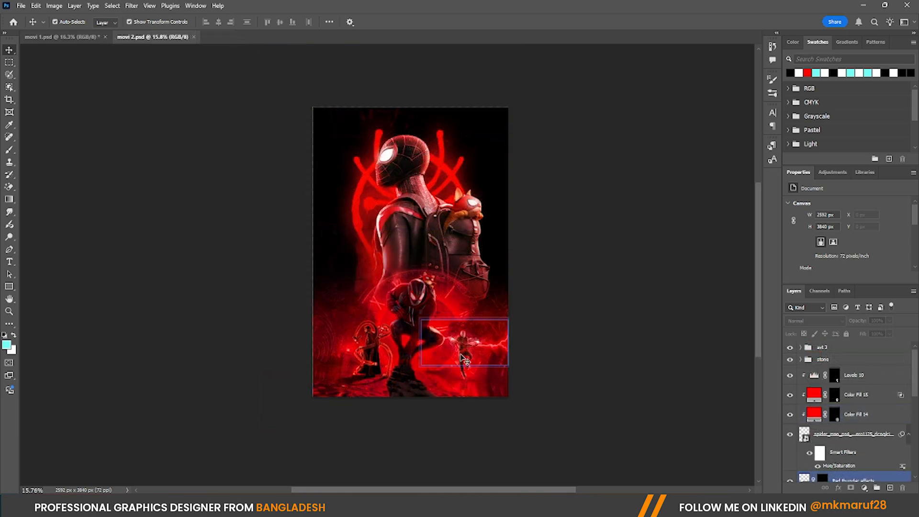
scroll(461, 351, up, 2)
scroll(392, 368, up, 3)
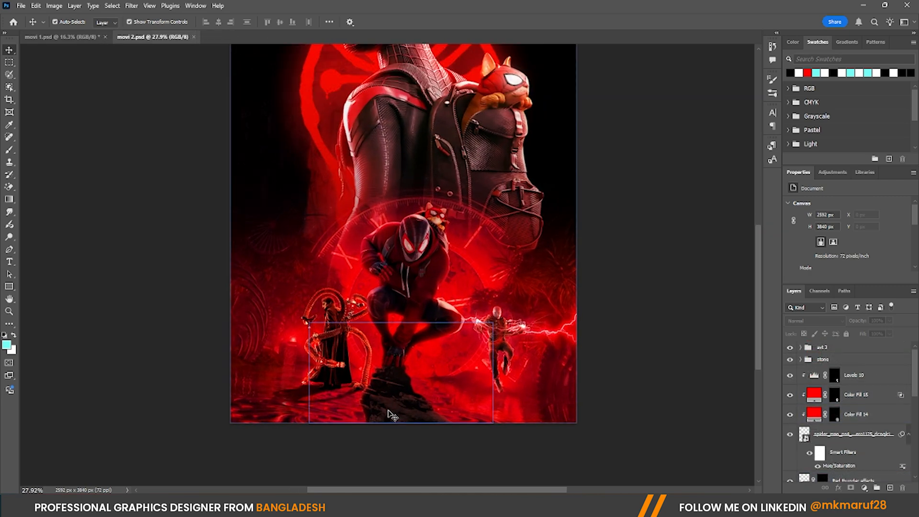
scroll(352, 413, down, 2)
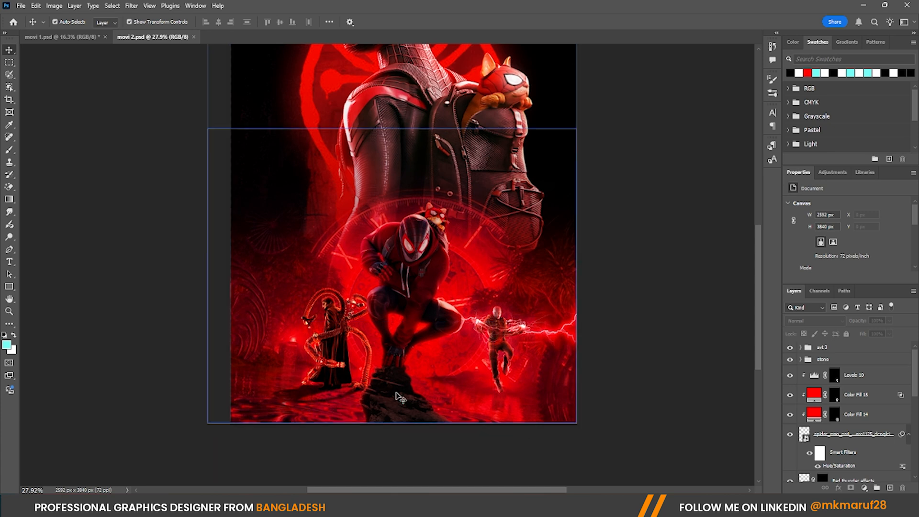
click(820, 359)
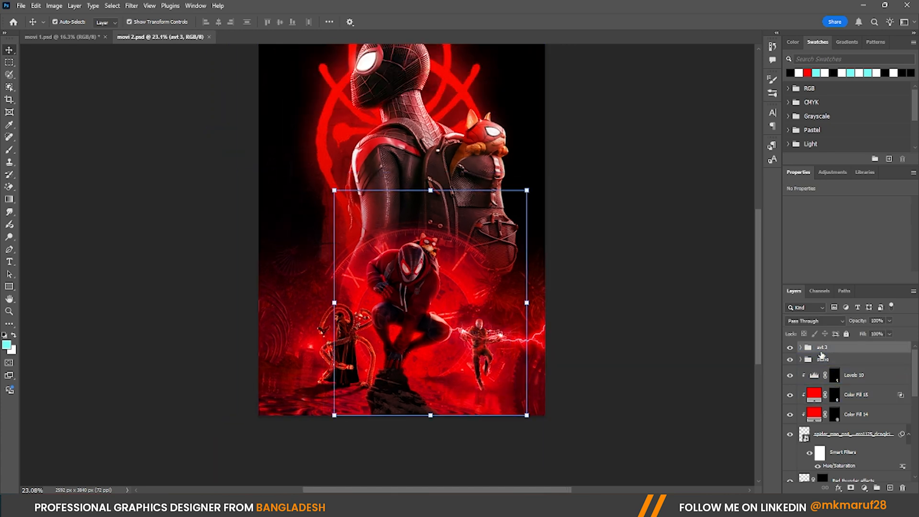
click(889, 487)
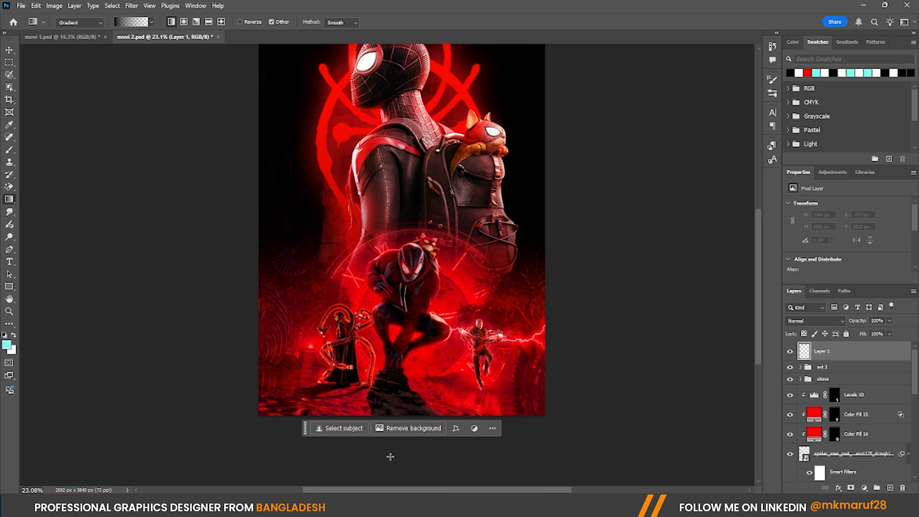
Draw a linear black-to-transparent gradient from near the poster's lower edge up to the large Spider-Man's back, at about 90° and 75% scale
drag(383, 410, 430, 167)
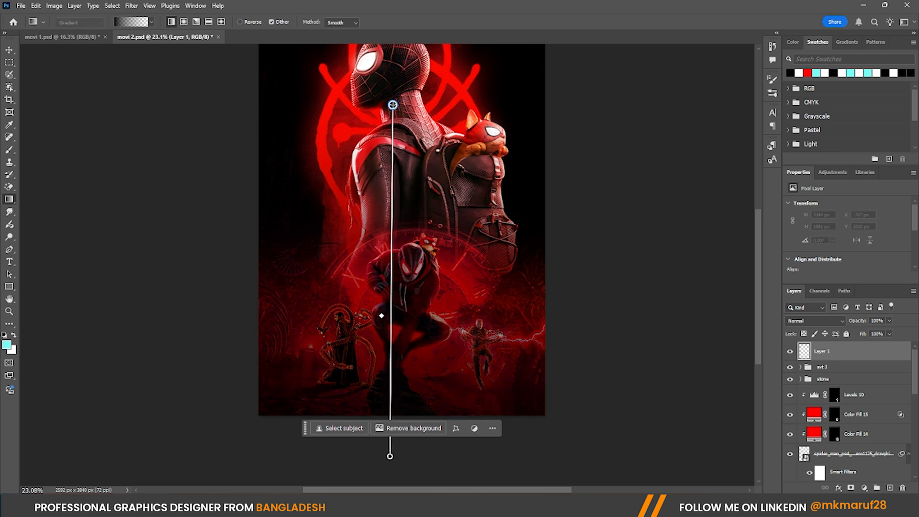
drag(393, 105, 392, 105)
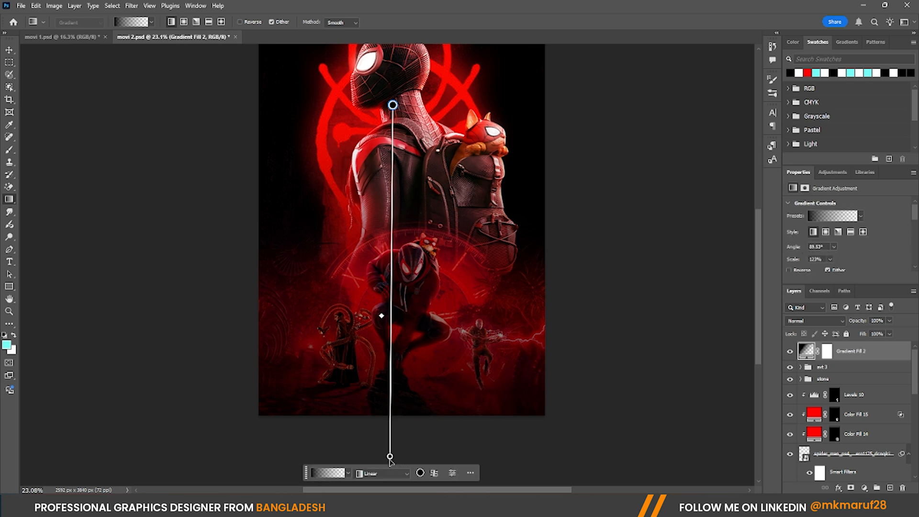
click(388, 384)
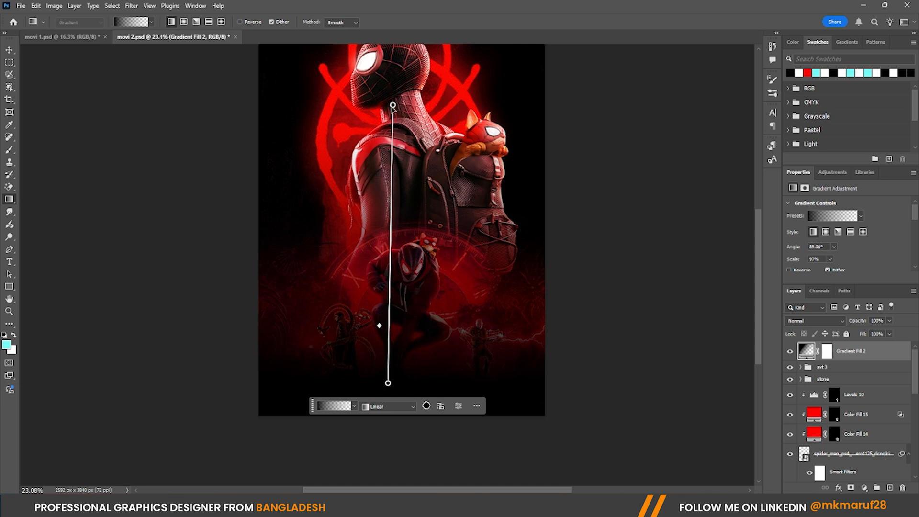
drag(397, 180, 389, 211)
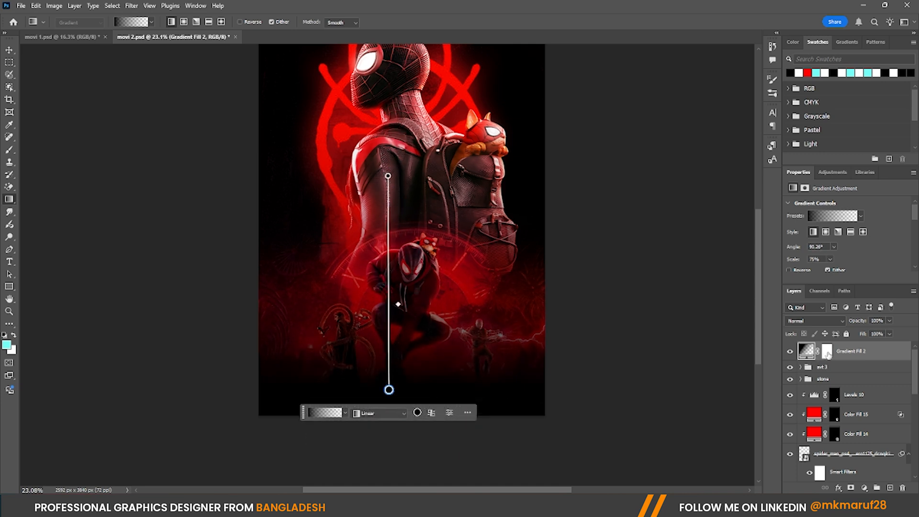
Brush black on the Gradient Fill 2 mask with a large soft brush to bring back the red glow around the lower characters
click(827, 352)
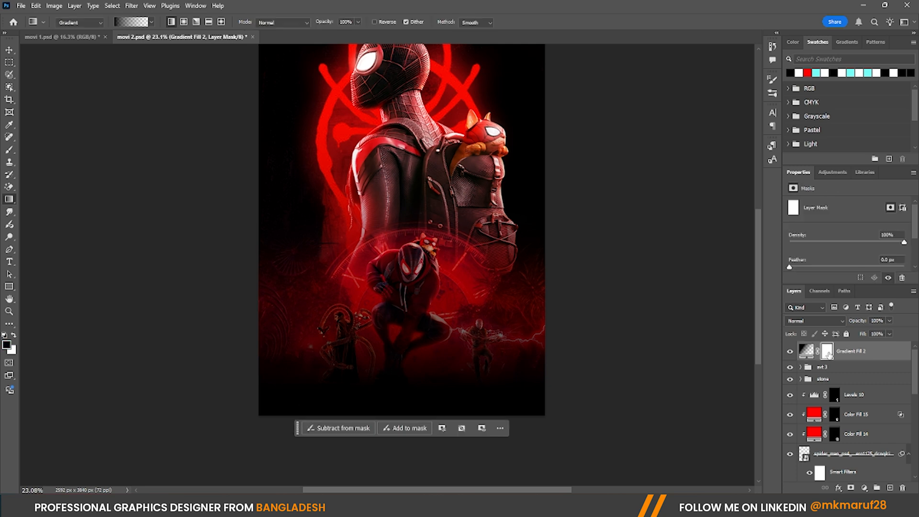
click(8, 153)
drag(317, 224, 365, 221)
click(363, 222)
click(412, 252)
drag(407, 257, 433, 256)
click(433, 245)
click(532, 271)
click(484, 289)
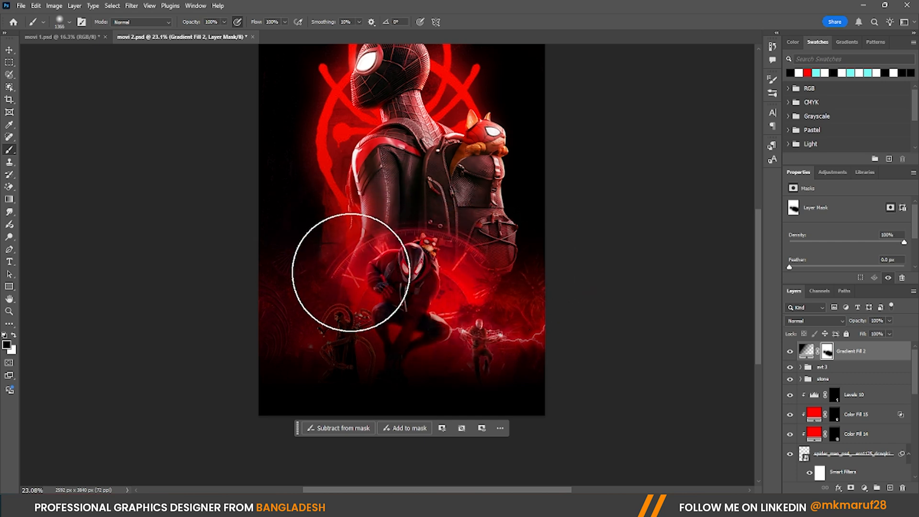
click(349, 269)
drag(320, 256, 330, 256)
click(397, 226)
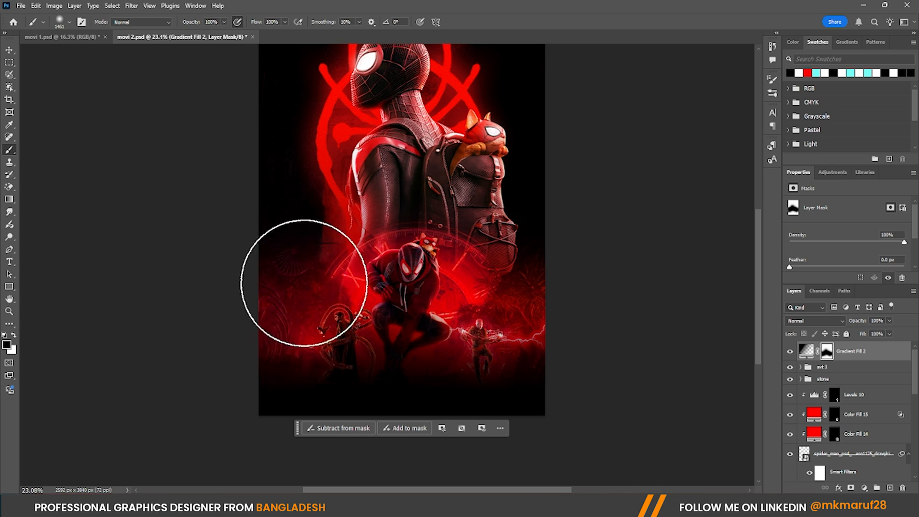
Switch to the Move tool, clear the layer selection and save the poster document
scroll(450, 263, down, 2)
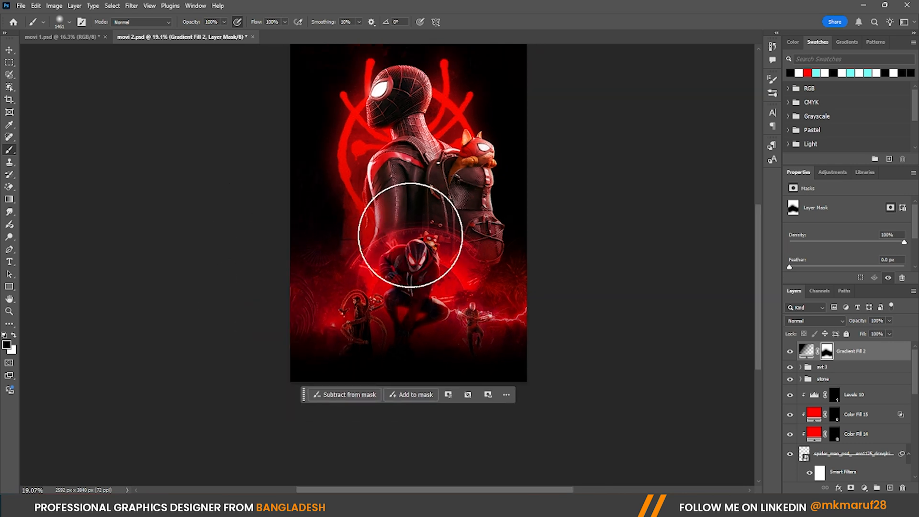
click(8, 50)
click(137, 127)
scroll(378, 201, down, 1)
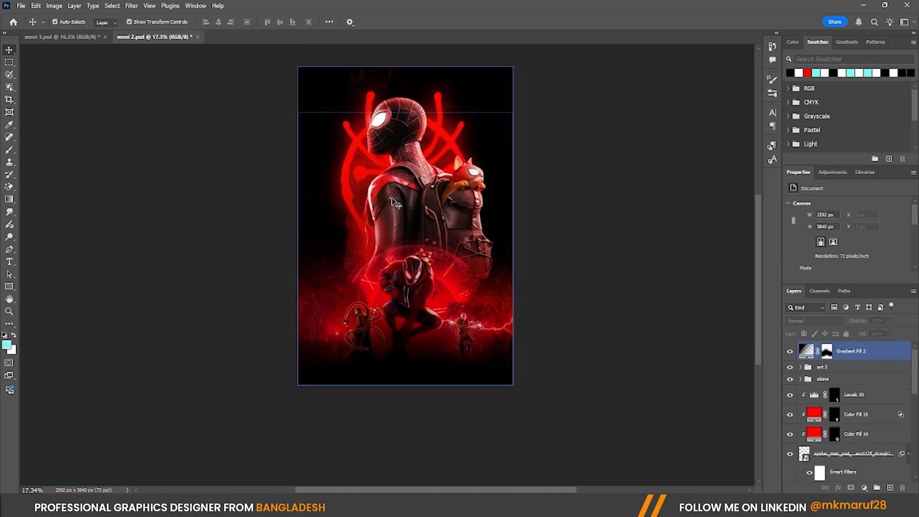
scroll(395, 202, up, 1)
scroll(396, 202, down, 1)
click(338, 86)
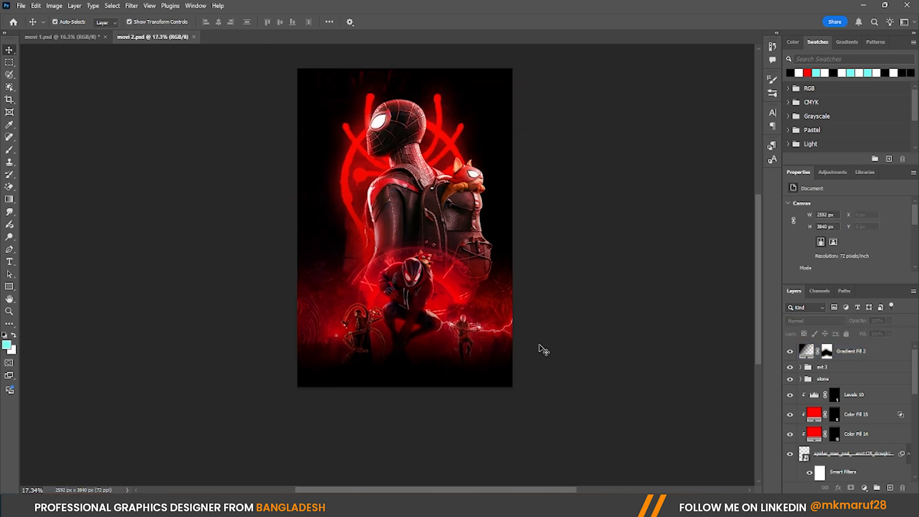
Paste the three cast name groups and the Marvel Studios Spider-Man No Way Home title above Gradient Fill 2
scroll(432, 373, down, 1)
scroll(421, 194, up, 1)
key(ctrl+v)
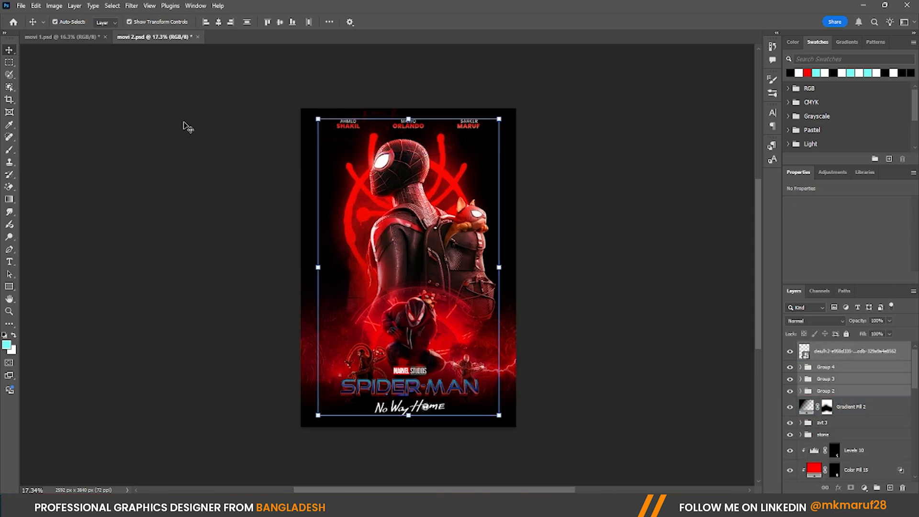
click(183, 122)
scroll(490, 195, down, 2)
scroll(450, 230, up, 3)
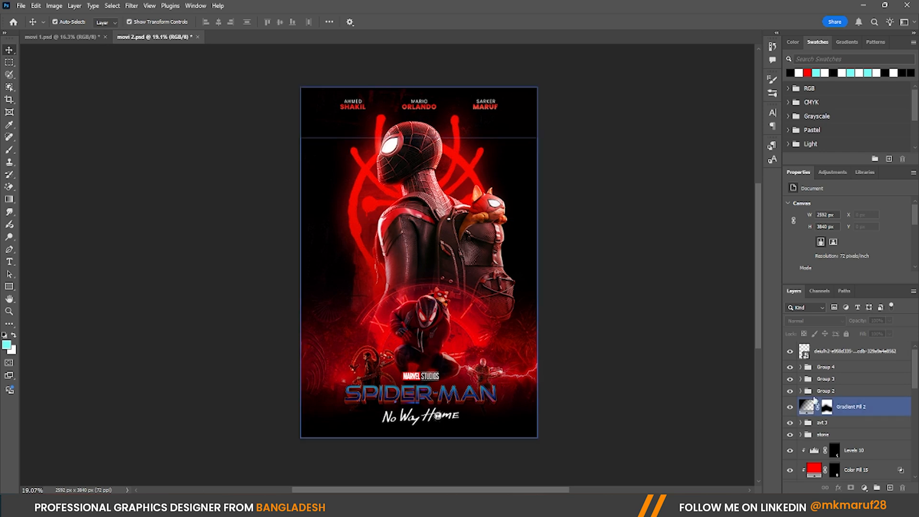
Toggle the visibility of Group 2, Group 3 and Group 4 to examine the cast names on the poster
click(794, 392)
click(789, 380)
click(789, 368)
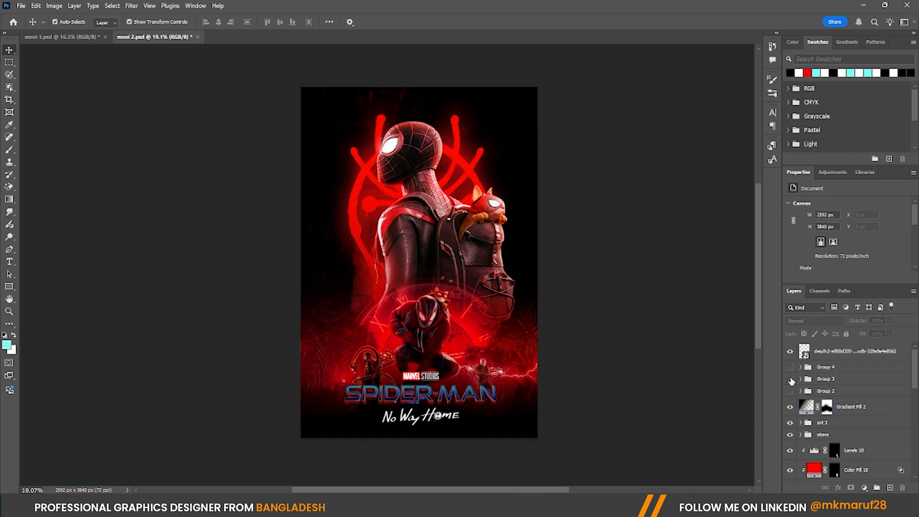
click(418, 402)
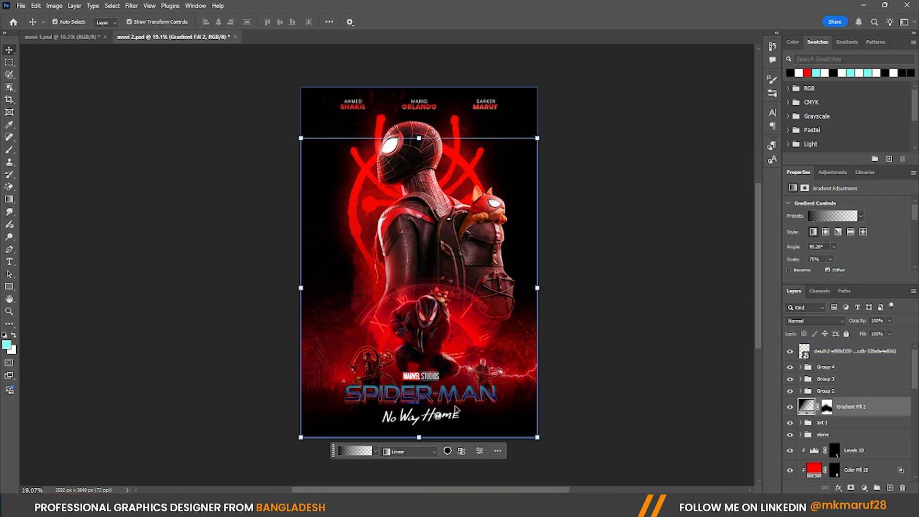
Select the clipped Layer 2 in Group 3 and toggle its visibility to examine the highlight on the middle cast name
scroll(458, 131, up, 5)
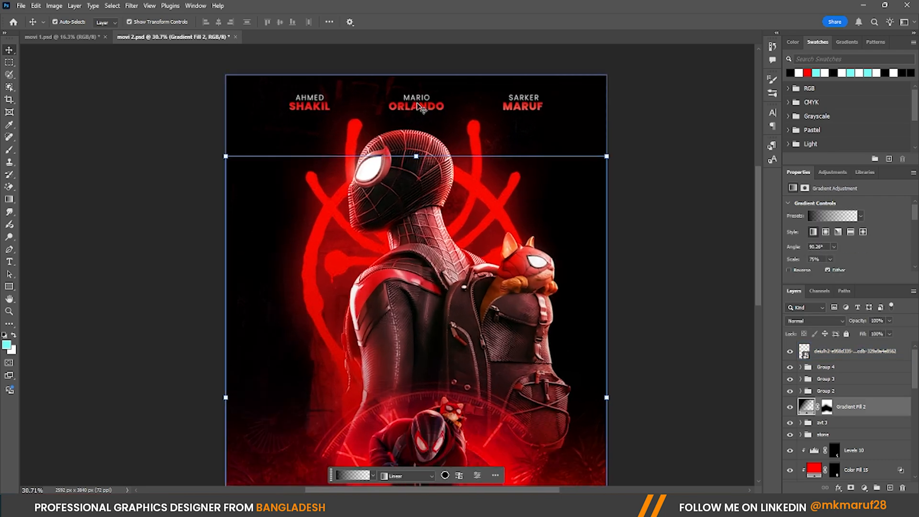
scroll(449, 103, up, 3)
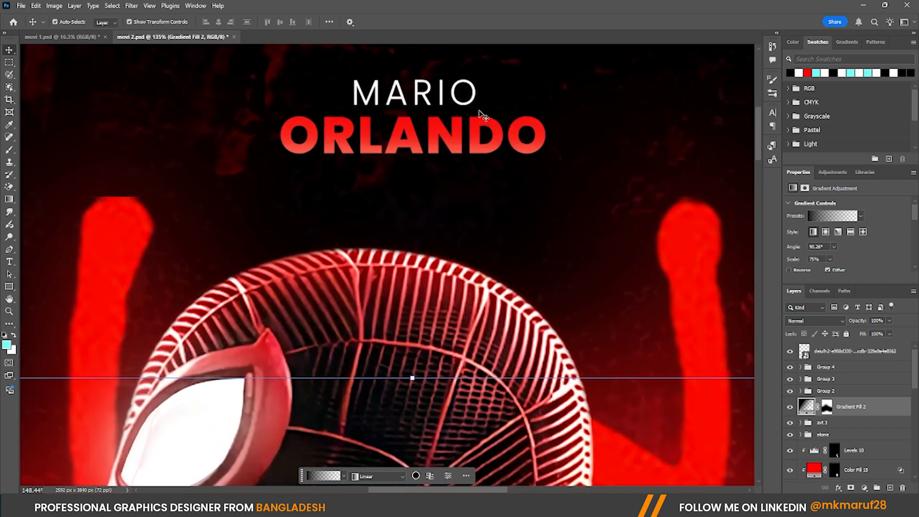
click(409, 146)
scroll(414, 149, down, 1)
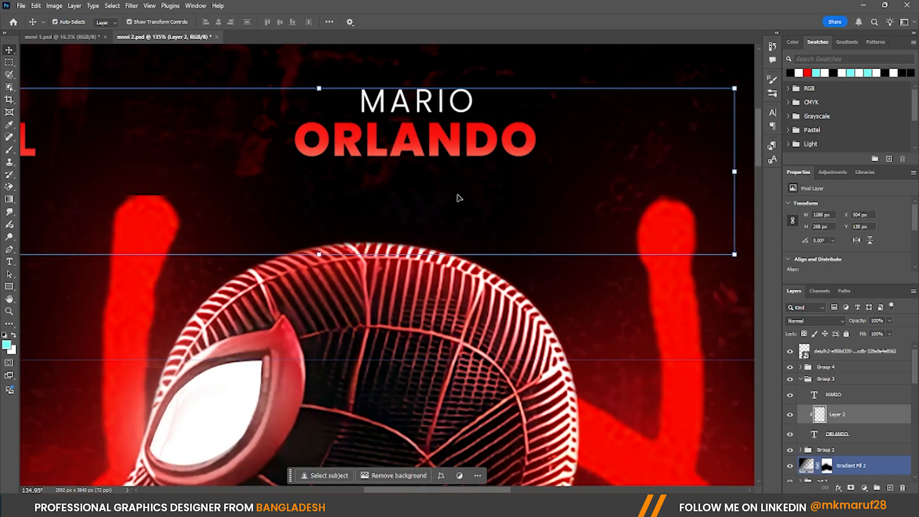
scroll(457, 142, down, 1)
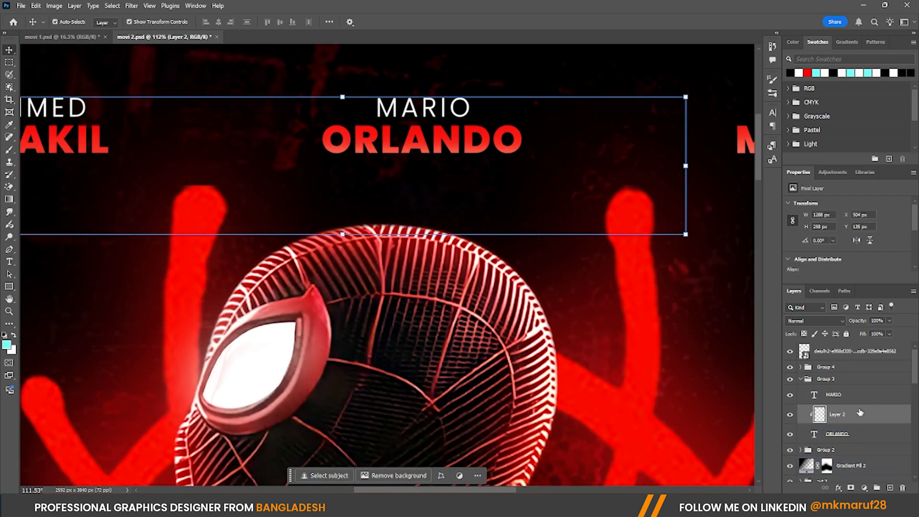
click(786, 416)
click(786, 416)
click(791, 416)
click(790, 415)
click(790, 416)
click(790, 415)
click(790, 415)
click(790, 415)
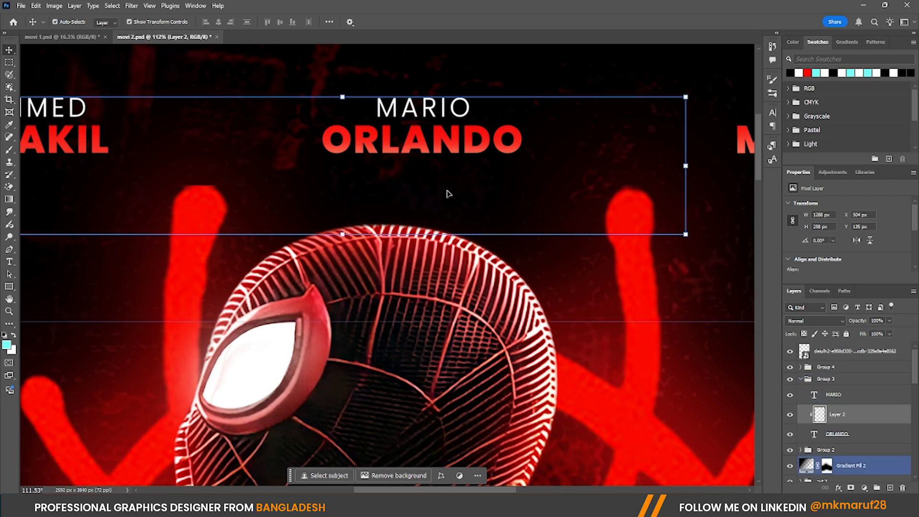
Clear the layer selection, examine the characters and title up close, and save the poster document
scroll(432, 193, down, 4)
click(396, 66)
scroll(384, 90, down, 3)
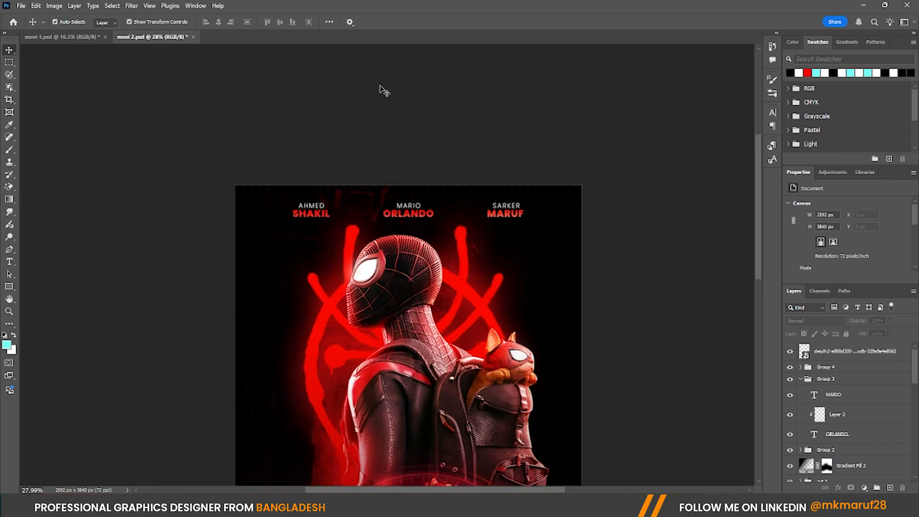
scroll(383, 90, down, 4)
scroll(401, 315, up, 3)
scroll(433, 161, down, 4)
scroll(400, 354, up, 2)
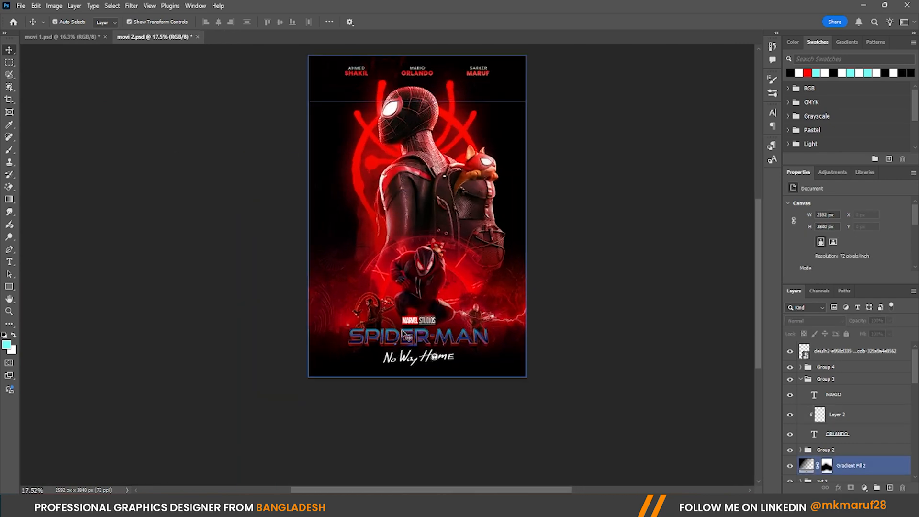
scroll(407, 337, up, 3)
drag(432, 339, 439, 342)
scroll(334, 166, up, 5)
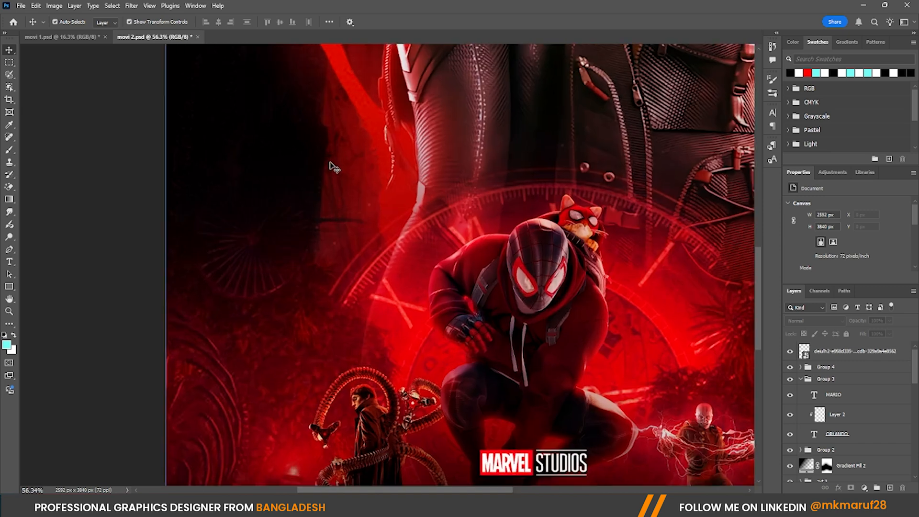
scroll(344, 176, down, 5)
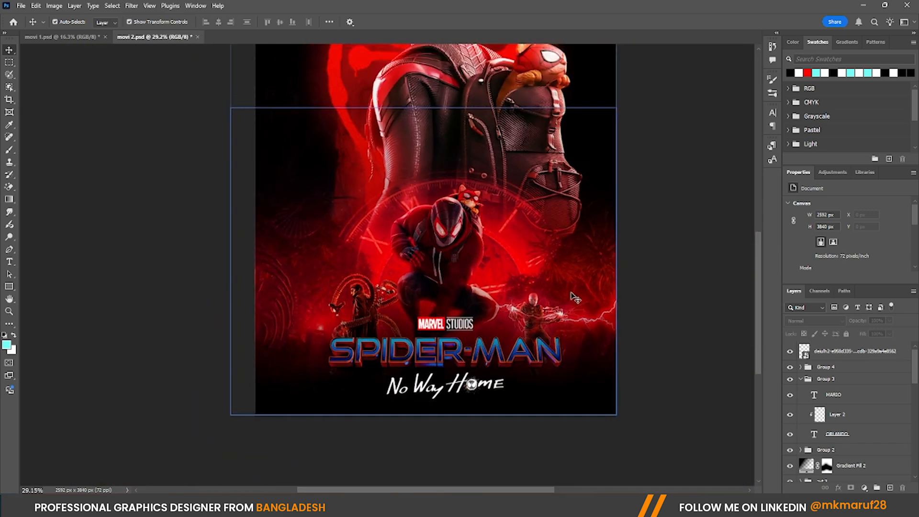
scroll(847, 385, down, 7)
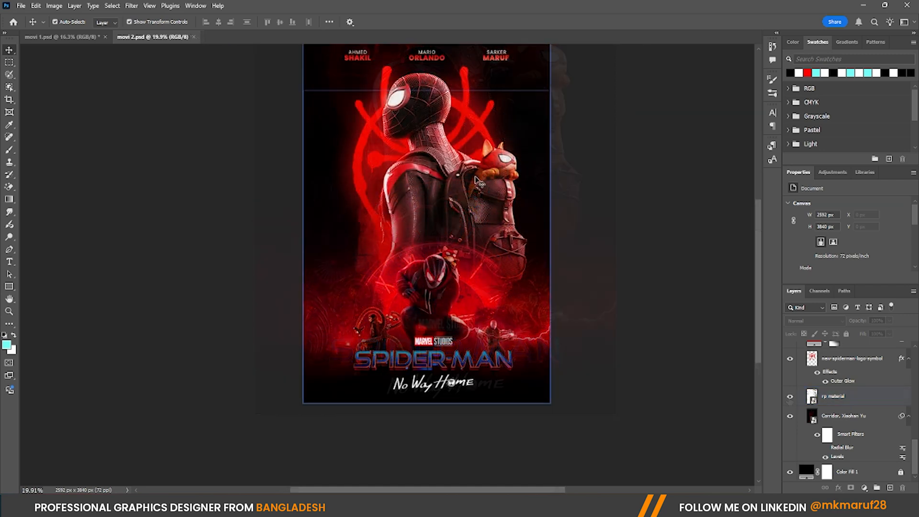
Collapse Group 3 and place the yyyy (4) texture image above Gradient Fill 2 so that it covers the poster
click(834, 369)
scroll(834, 369, up, 5)
click(825, 401)
click(830, 387)
scroll(878, 385, up, 7)
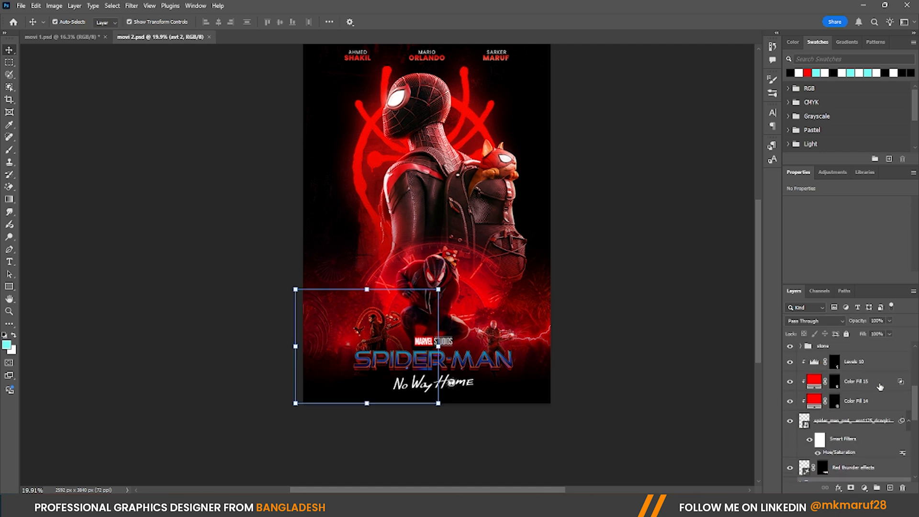
click(824, 367)
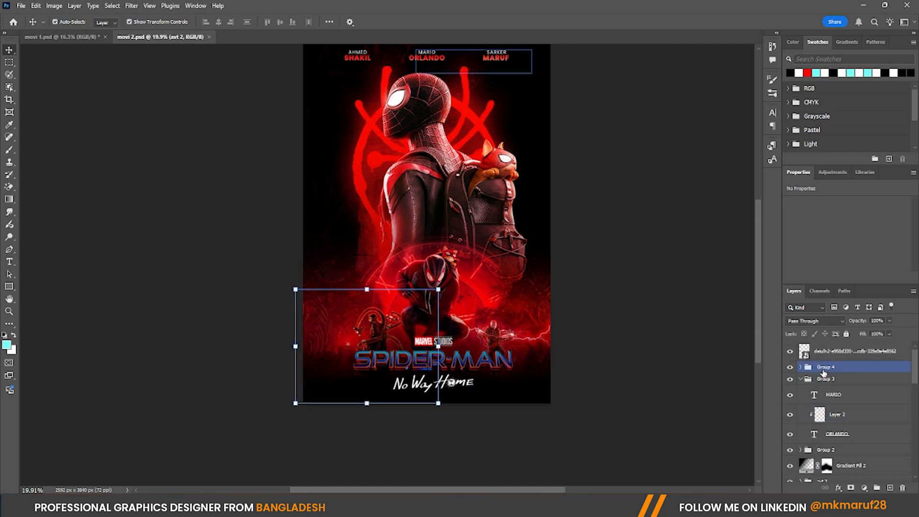
click(814, 394)
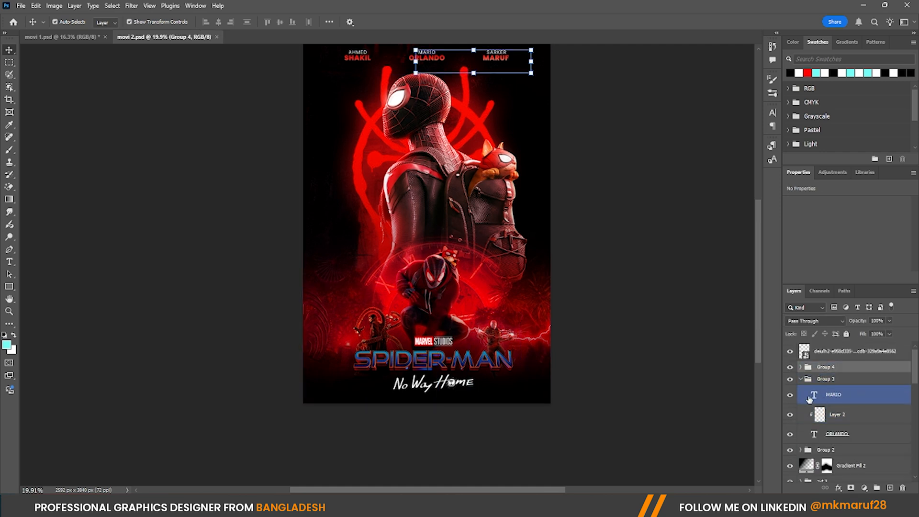
click(799, 379)
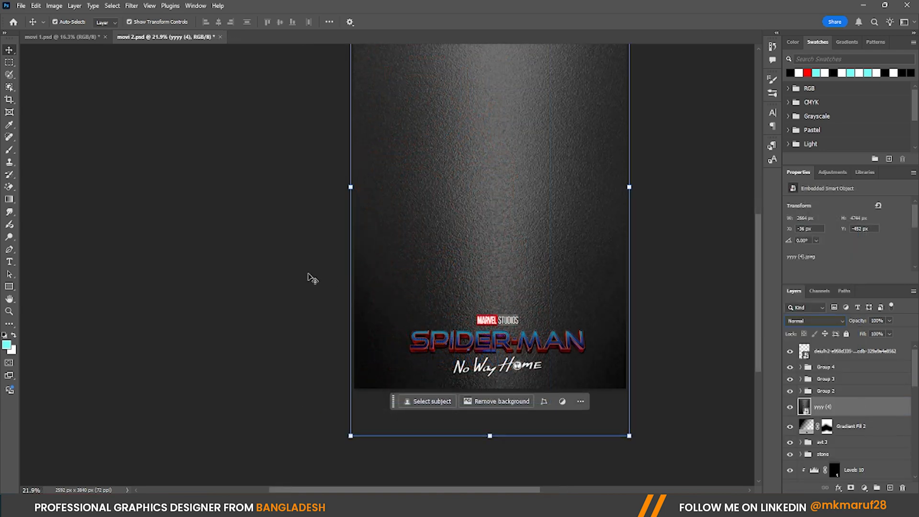
Set the yyyy (4) texture layer's blend mode to Soft Light and clear the layer selection
click(309, 277)
scroll(455, 379, down, 7)
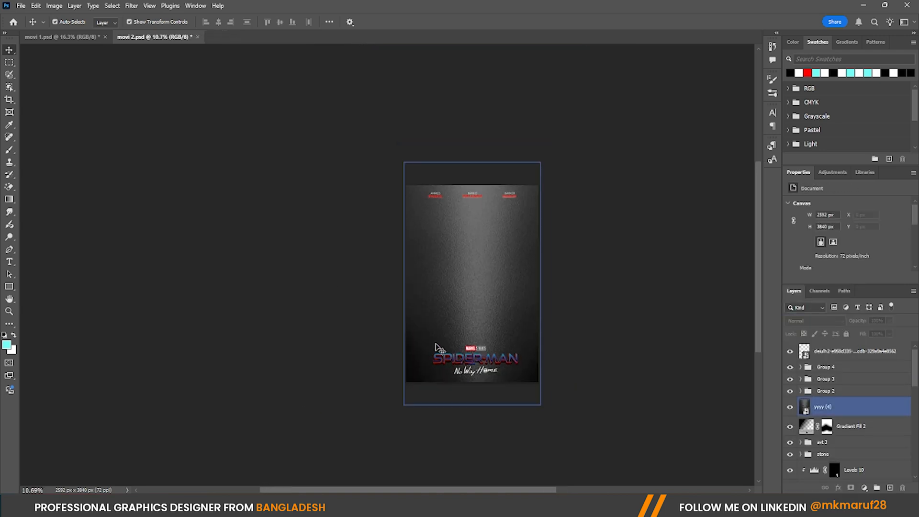
scroll(443, 361, up, 8)
click(480, 248)
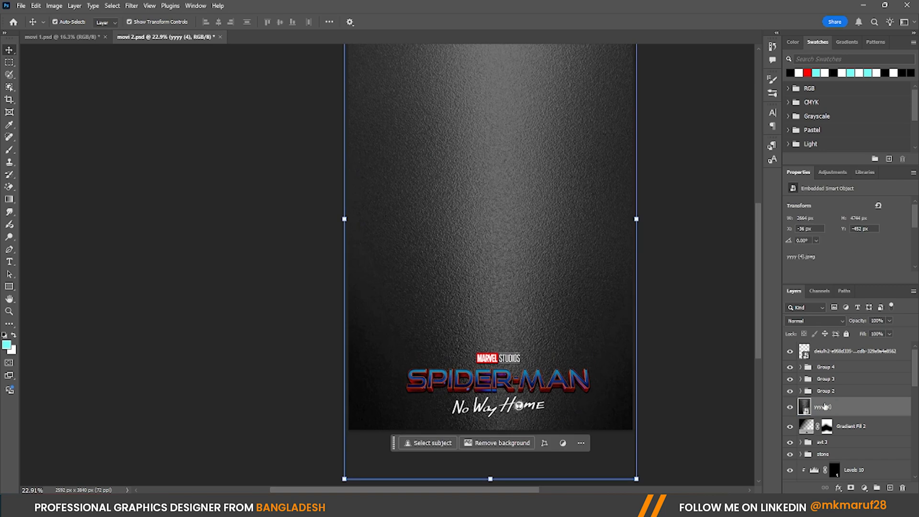
click(804, 320)
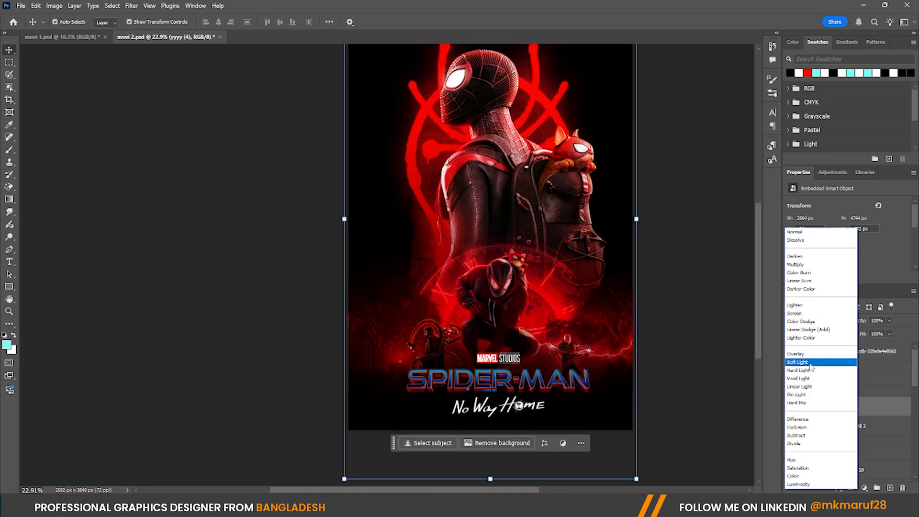
click(809, 363)
click(681, 308)
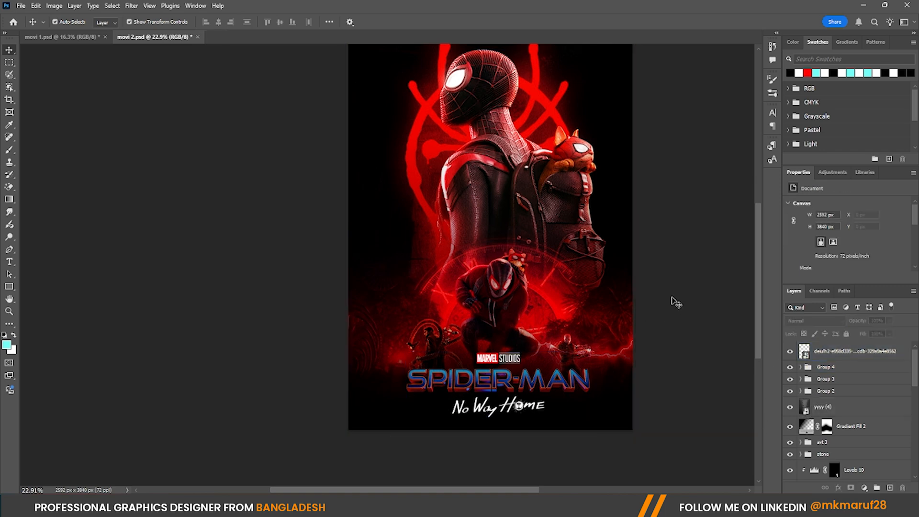
Toggle the yyyy (4) texture's visibility to examine its effect on the whole poster and around the tentacled villain above the title
scroll(471, 349, down, 4)
scroll(488, 330, up, 2)
click(789, 408)
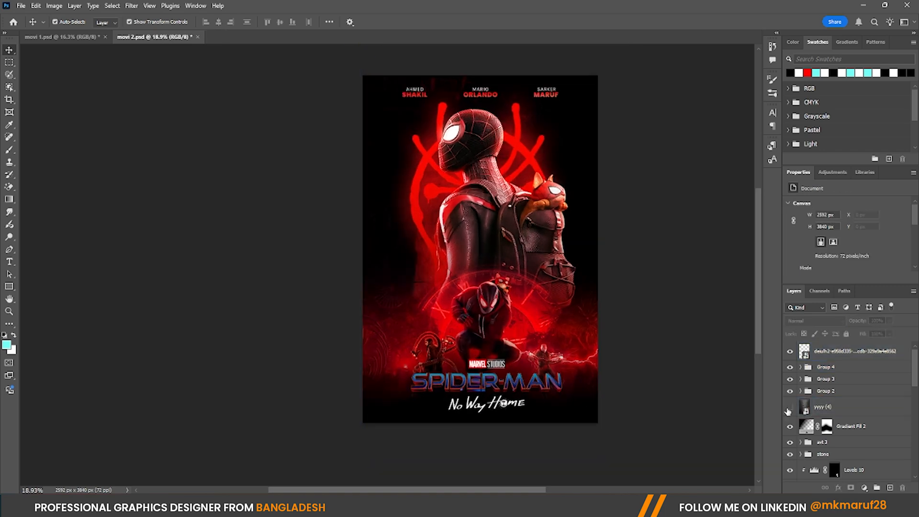
click(789, 408)
click(789, 408)
click(788, 408)
scroll(553, 416, up, 7)
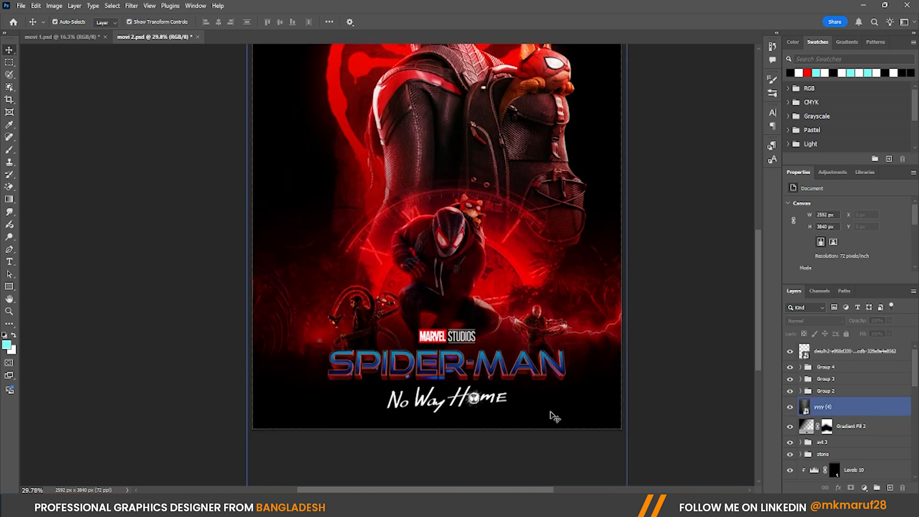
scroll(283, 323, up, 6)
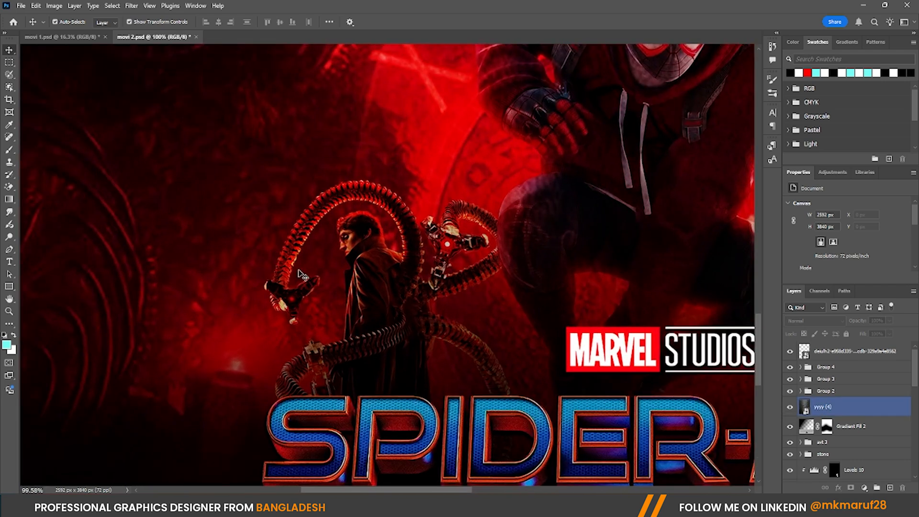
scroll(325, 280, down, 2)
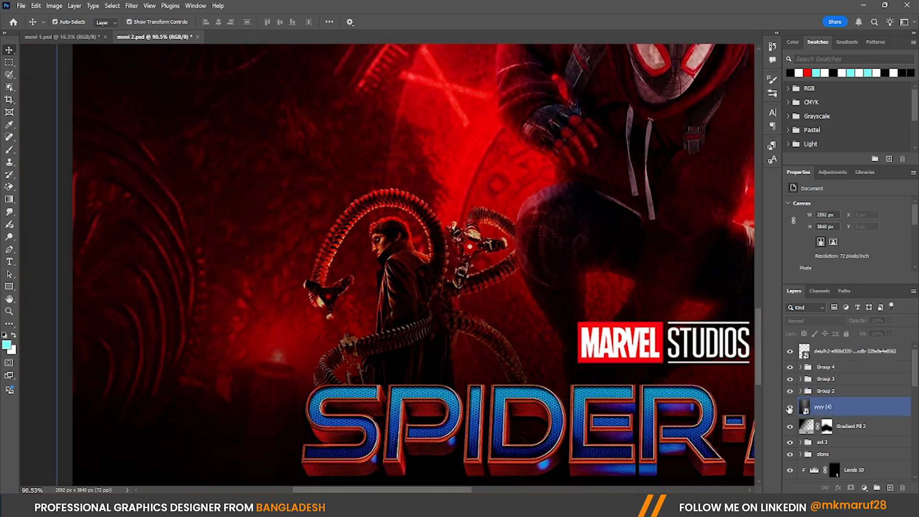
click(789, 408)
click(789, 408)
click(789, 408)
click(789, 408)
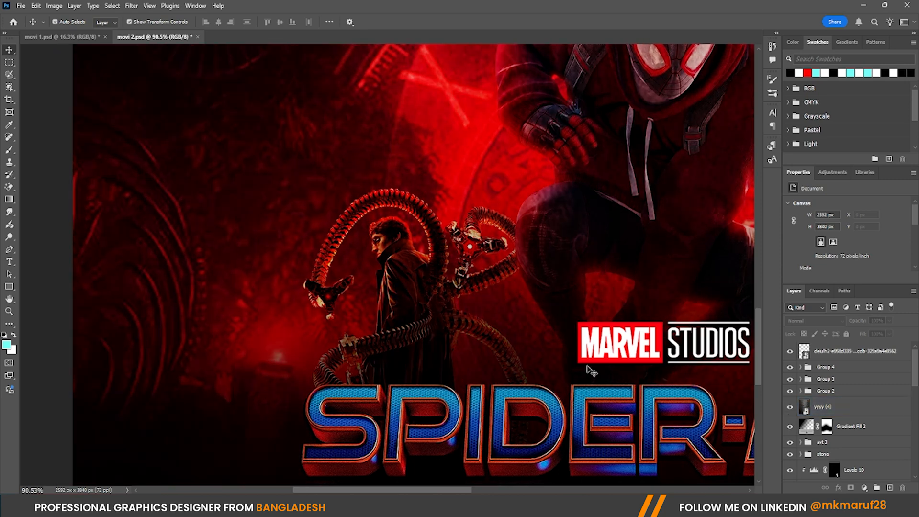
scroll(390, 240, down, 10)
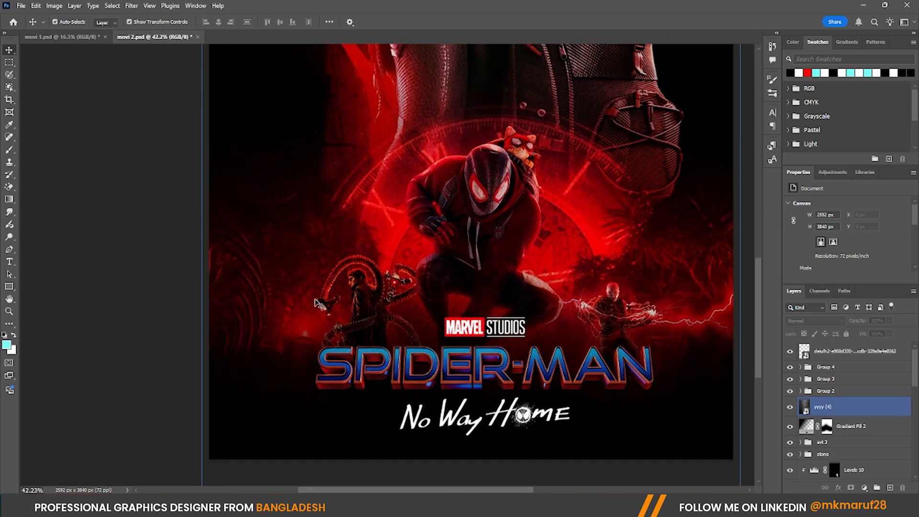
Compare the poster with and without the texture once more and inspect the crouching figure and large Spider-Man up close
scroll(611, 333, up, 5)
click(790, 408)
click(789, 408)
scroll(396, 334, down, 6)
scroll(432, 365, down, 3)
scroll(316, 230, up, 8)
scroll(406, 328, down, 8)
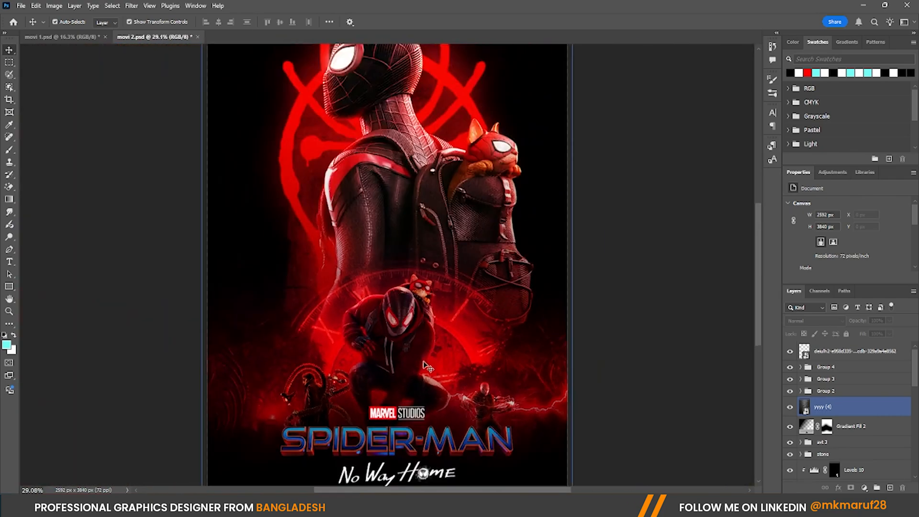
scroll(427, 366, up, 6)
scroll(416, 259, down, 6)
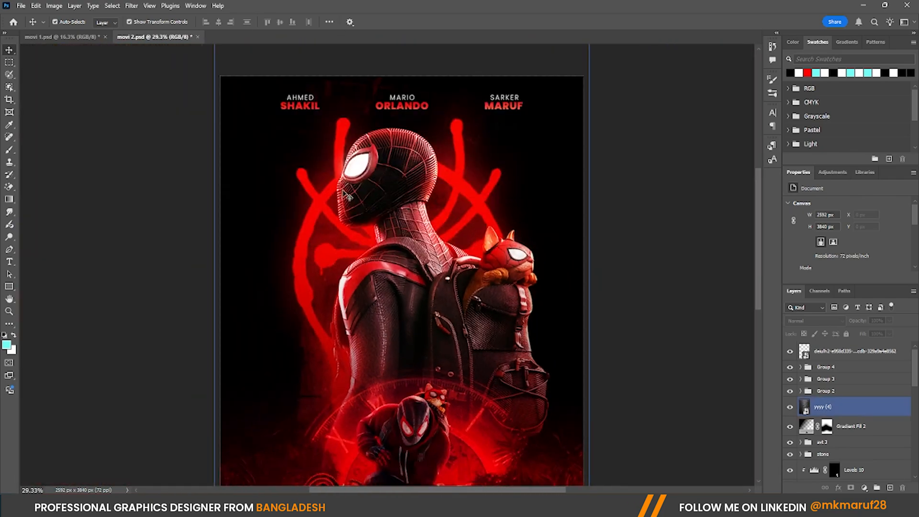
scroll(346, 208, up, 4)
scroll(445, 140, down, 2)
Add a layer mask to the yyyy (4) texture and ready a black brush at 762 px with 58% opacity
drag(836, 415, 852, 488)
click(852, 488)
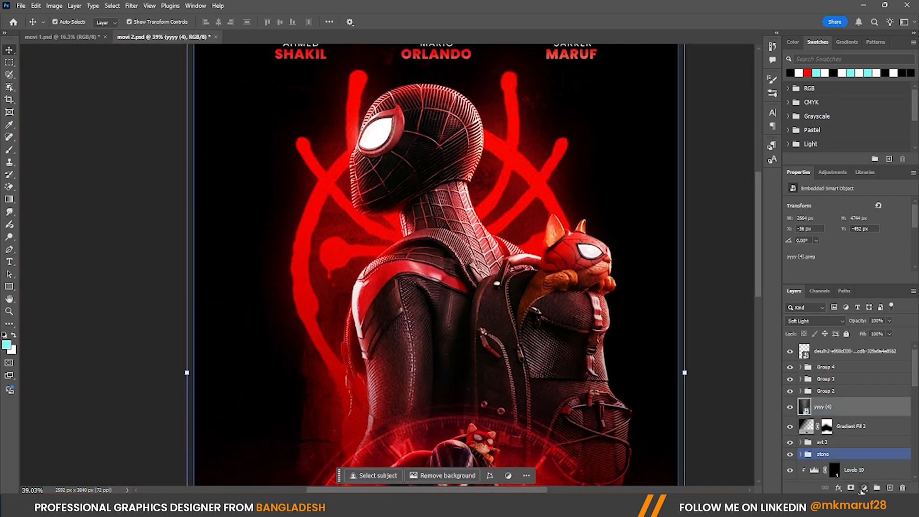
scroll(311, 201, down, 2)
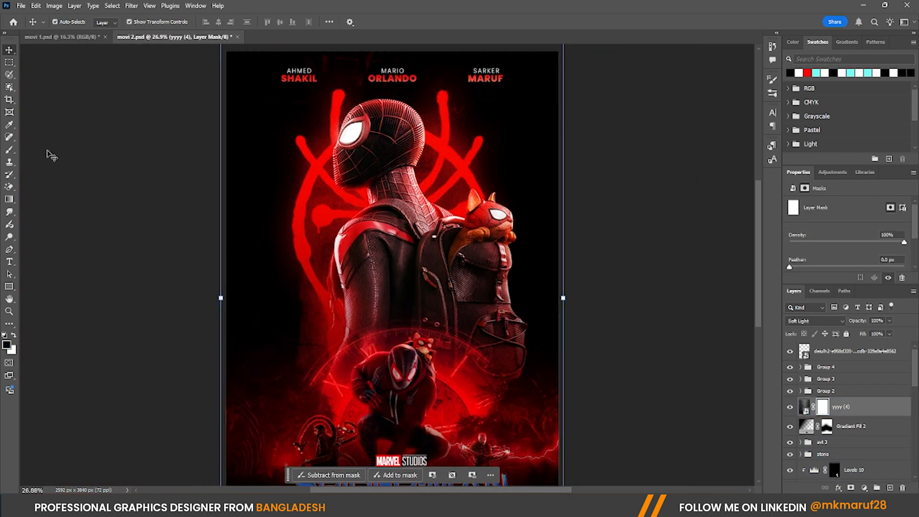
click(10, 151)
scroll(406, 325, up, 3)
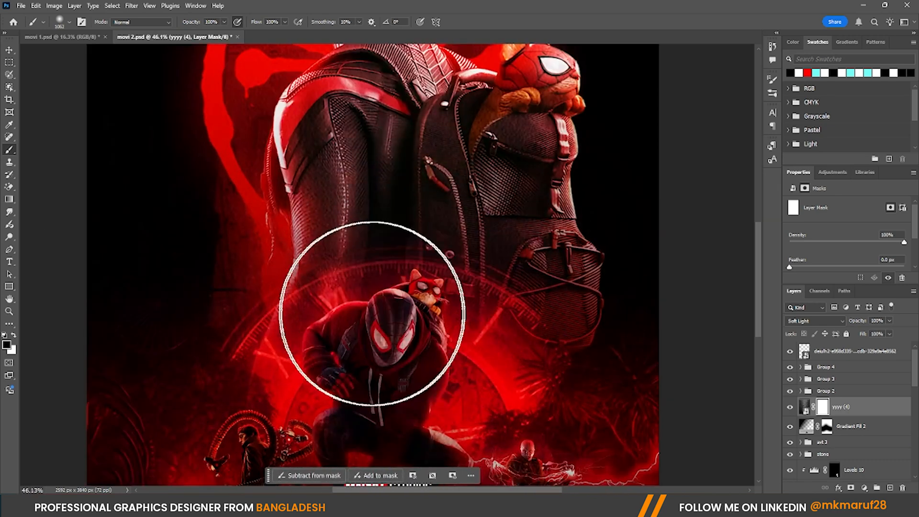
scroll(434, 330, down, 1)
scroll(436, 346, up, 1)
alt+drag(425, 322, 374, 322)
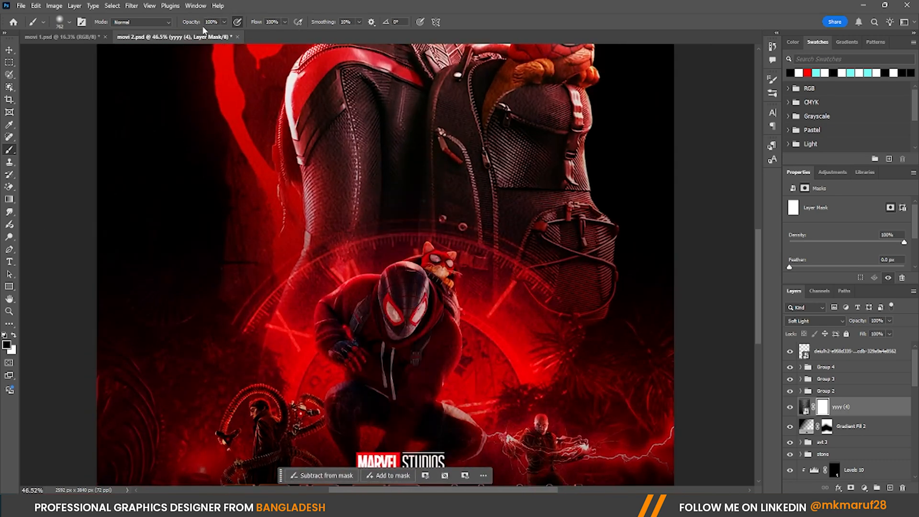
scroll(421, 277, down, 2)
scroll(420, 287, up, 3)
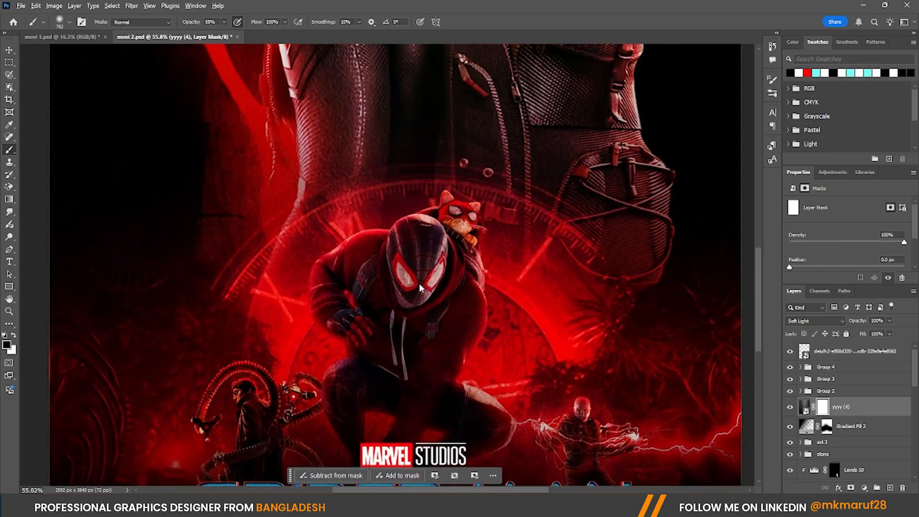
Paint on the texture's mask over the crouching Spider-Man and the large Spider-Man with backpack to soften the texture there
mouse_move(409, 284)
mouse_down()
mouse_move(446, 255)
mouse_move(444, 242)
mouse_move(406, 293)
mouse_move(397, 365)
mouse_up()
scroll(398, 365, down, 3)
scroll(386, 169, up, 2)
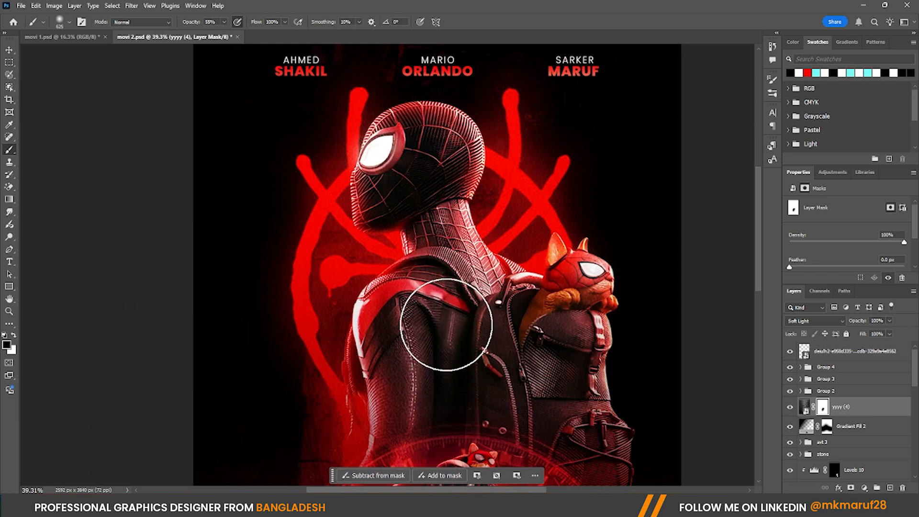
scroll(413, 198, down, 3)
right_click(432, 330)
drag(422, 296, 436, 296)
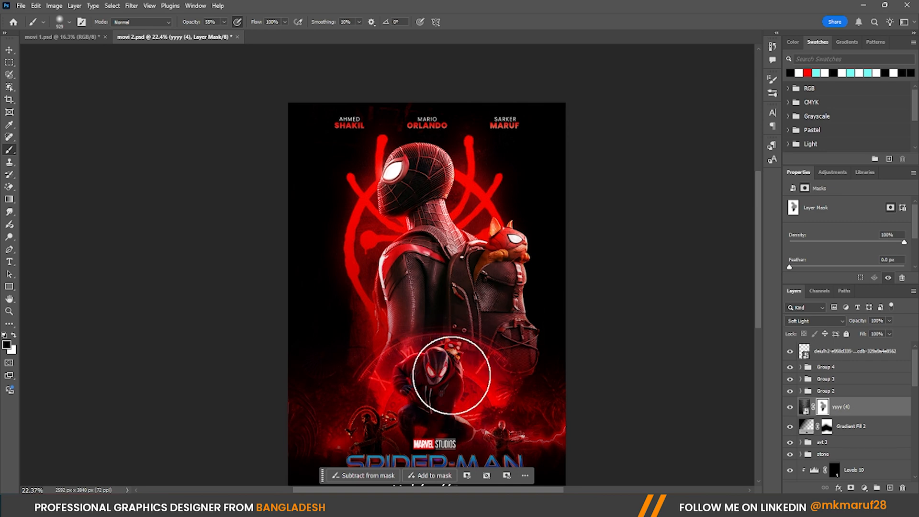
scroll(486, 242, down, 2)
scroll(506, 319, up, 1)
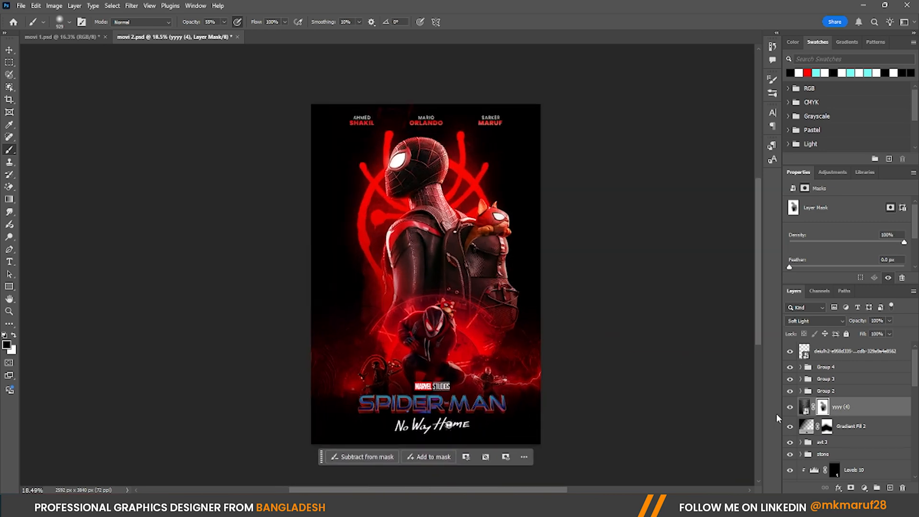
Toggle the masked texture to check it on the full poster, clear the layer selection and save the document
click(788, 409)
scroll(517, 268, down, 3)
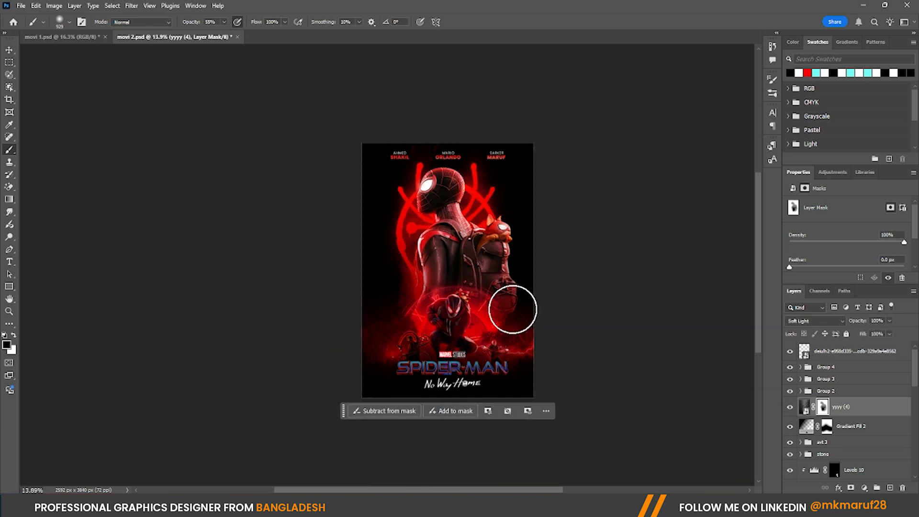
scroll(505, 337, up, 4)
scroll(471, 220, down, 2)
scroll(459, 211, up, 1)
click(9, 50)
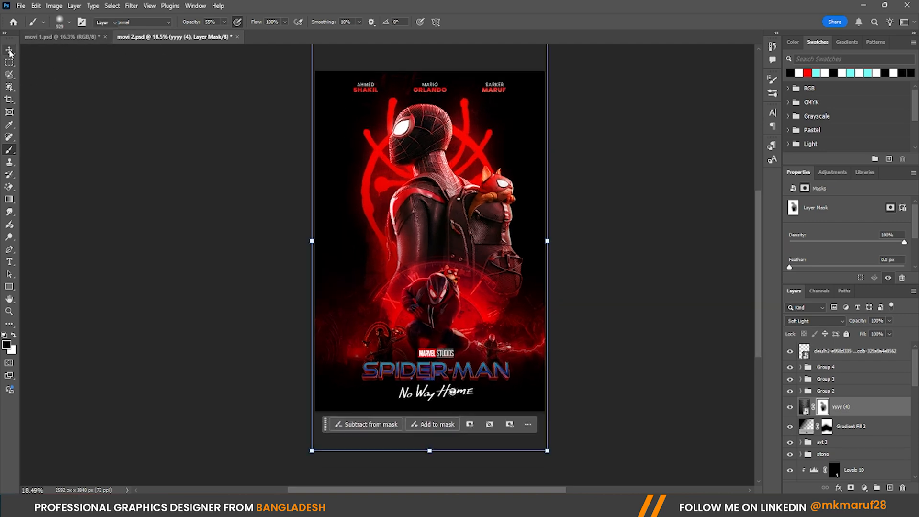
click(175, 195)
scroll(386, 261, down, 2)
key(ctrl+0)
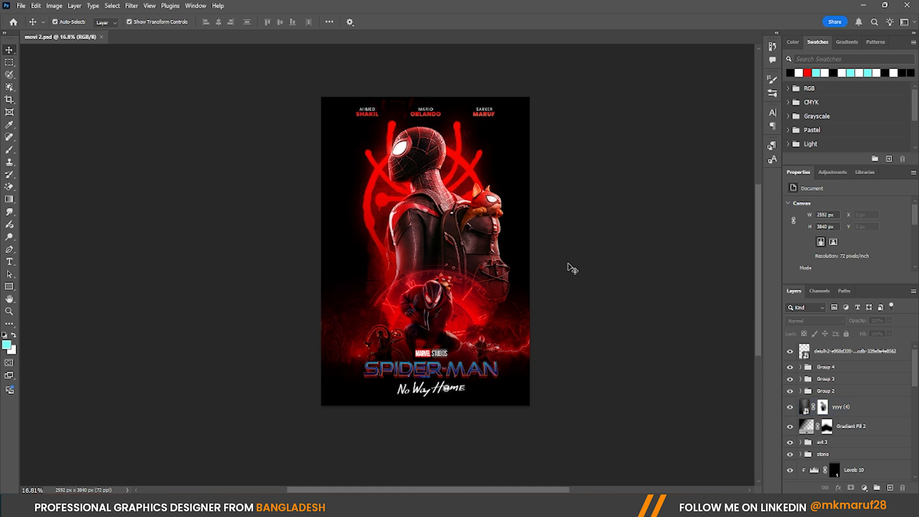
Stamp all visible layers into a new merged layer at the top of the stack and check it by toggling its visibility
click(866, 406)
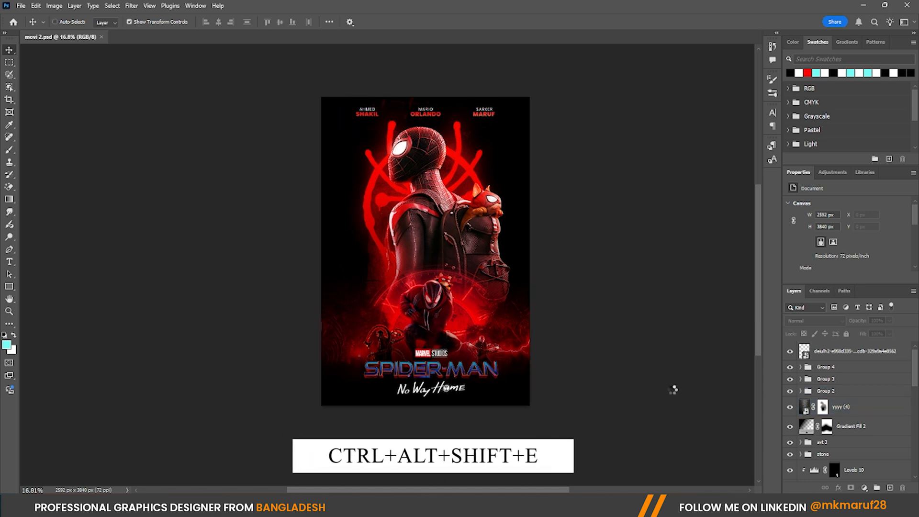
key(ctrl+alt+shift+e)
click(790, 353)
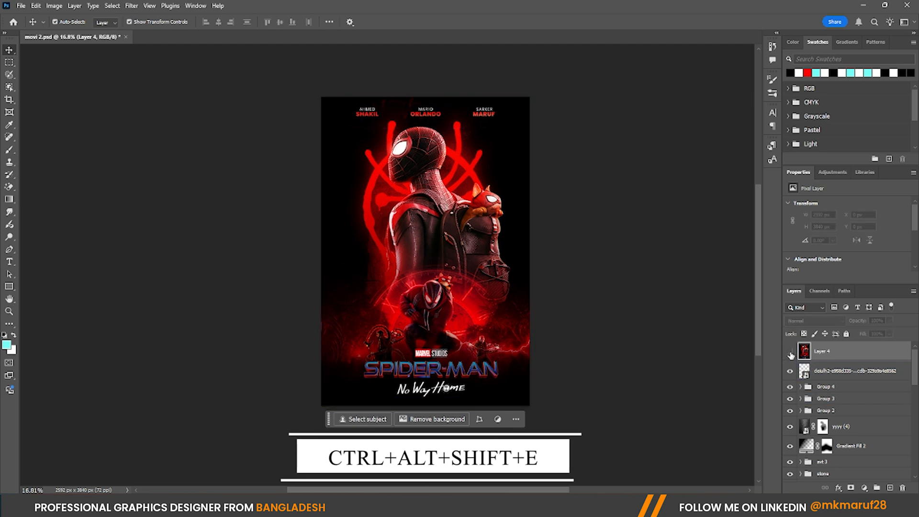
click(790, 353)
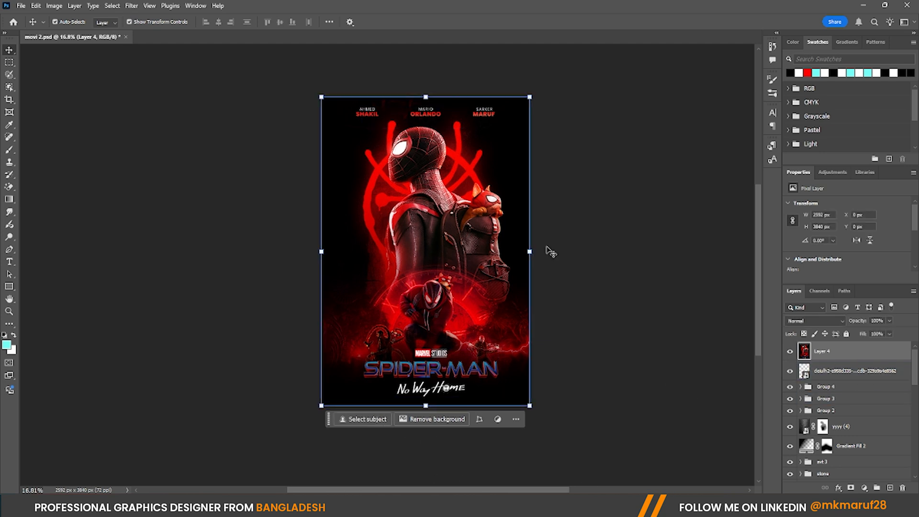
Open the Camera Raw Filter on the merged layer and set Contrast +10, Highlights +8, Shadows +7, Whites +6 and Blacks -7
click(131, 6)
click(167, 82)
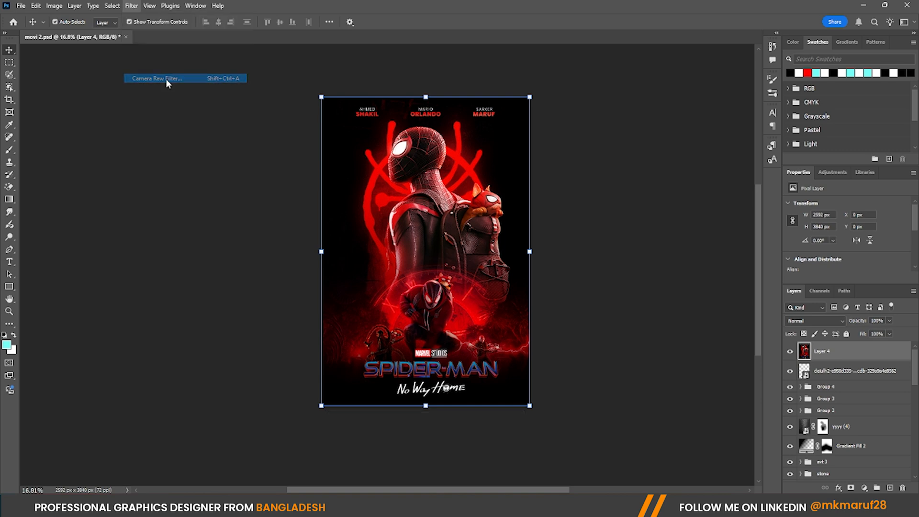
drag(773, 169, 778, 169)
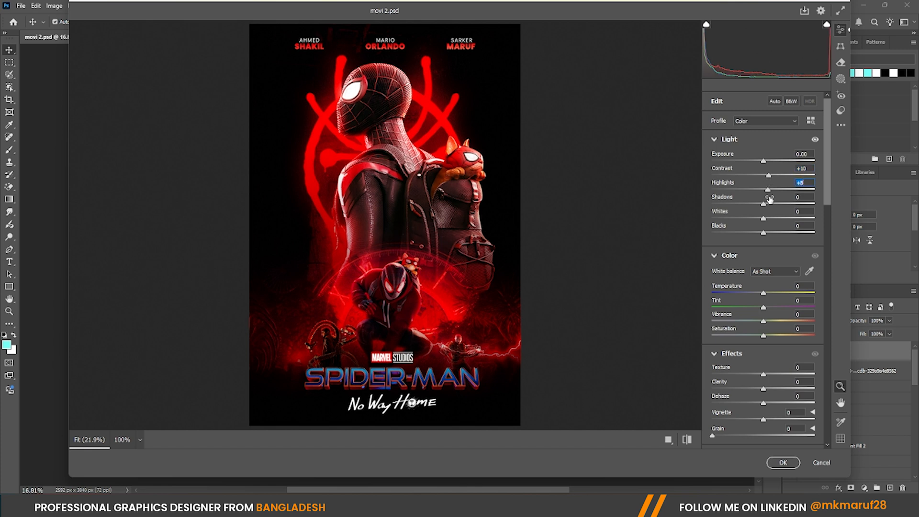
drag(767, 200, 768, 201)
drag(773, 210, 772, 229)
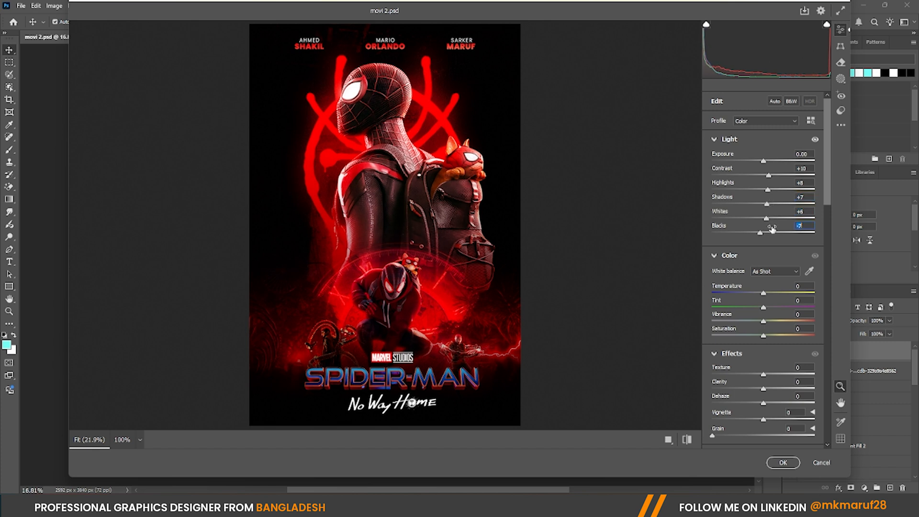
Set Vibrance to +4, Saturation to +3, Texture to +10 and Clarity to +8 in the Camera Raw Filter
scroll(776, 283, down, 3)
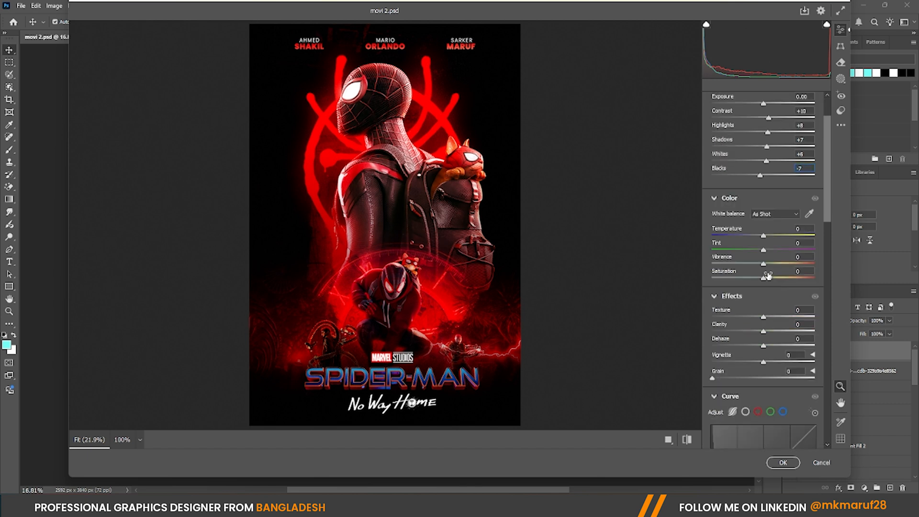
drag(768, 274, 769, 276)
scroll(764, 278, down, 6)
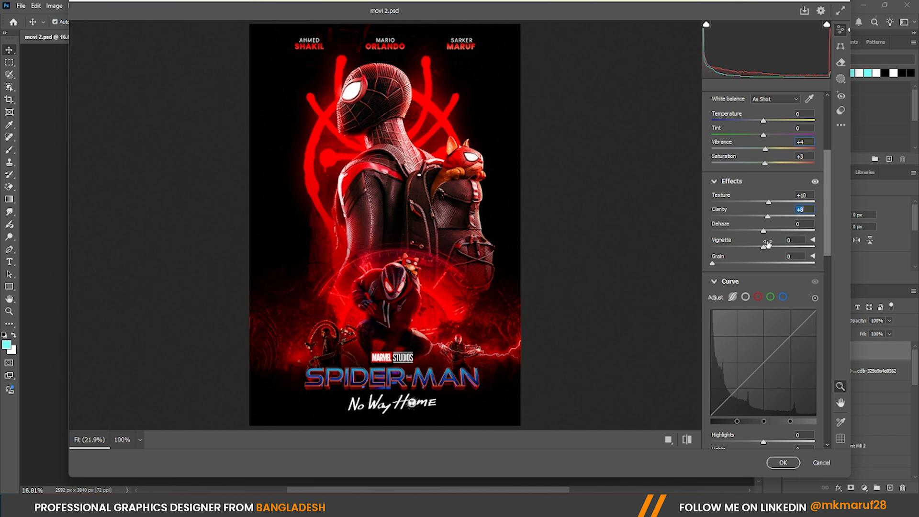
drag(767, 244, 760, 246)
Add Grain of about 18 to the poster, judging the effect on the large Spider-Man up close
scroll(793, 246, down, 5)
scroll(768, 239, up, 2)
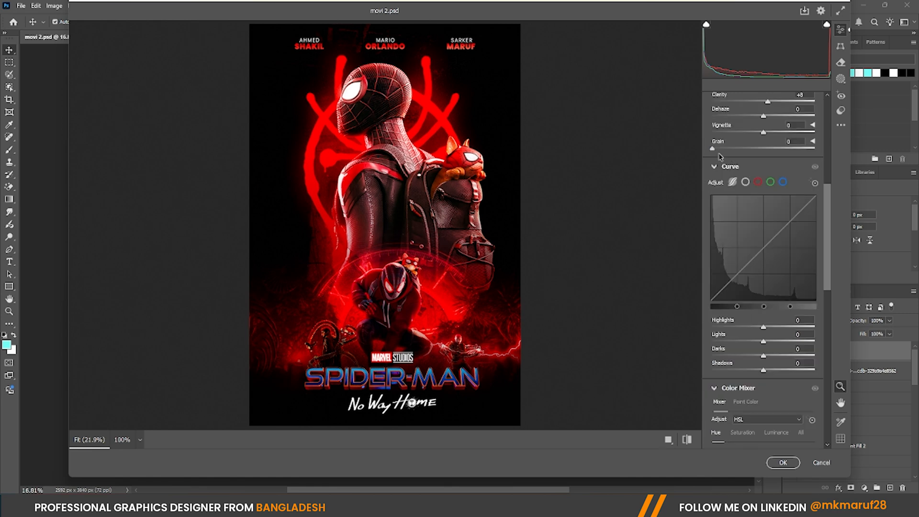
drag(345, 119, 432, 136)
drag(513, 161, 493, 158)
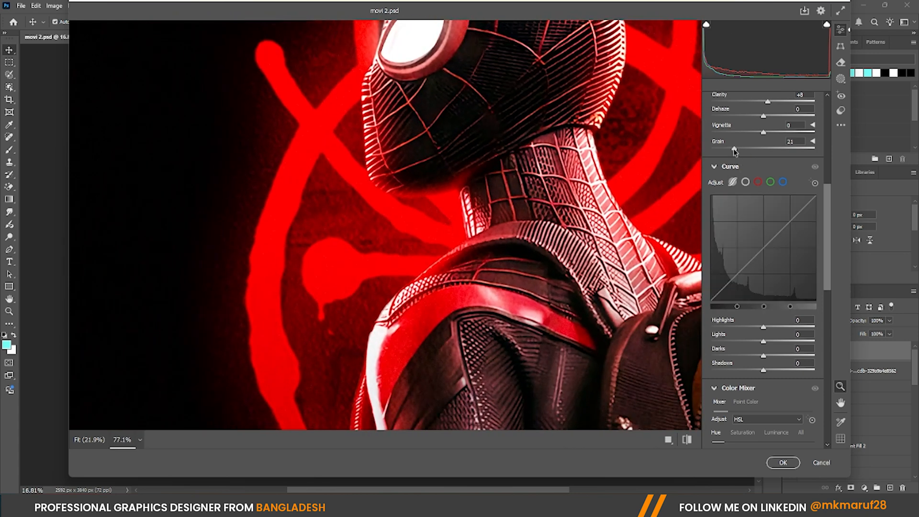
drag(733, 148, 730, 148)
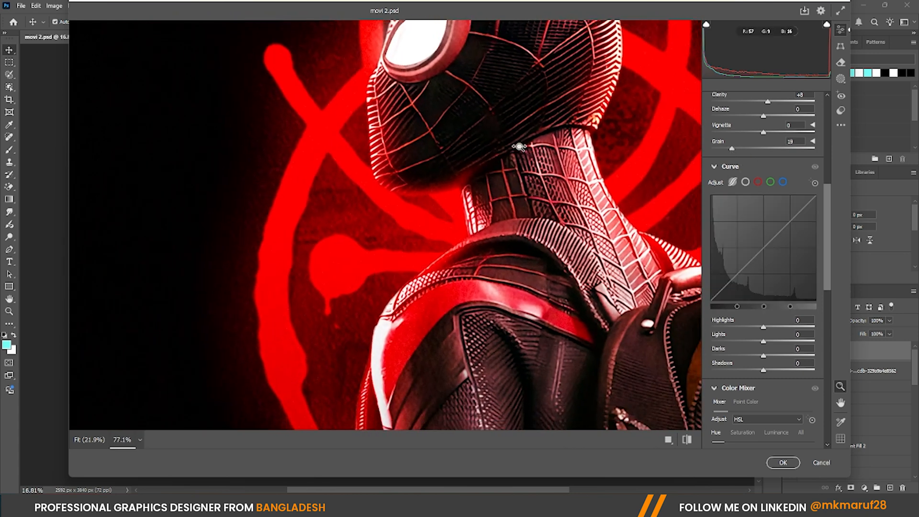
drag(519, 146, 433, 140)
drag(454, 267, 507, 276)
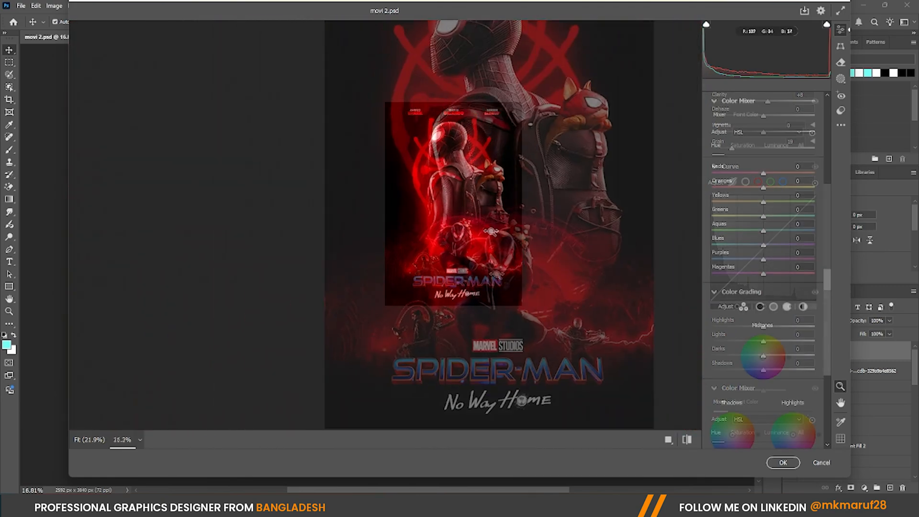
Review the Color Grading and Detail settings against the full poster and apply the Camera Raw Filter
drag(483, 168, 522, 164)
scroll(748, 273, down, 8)
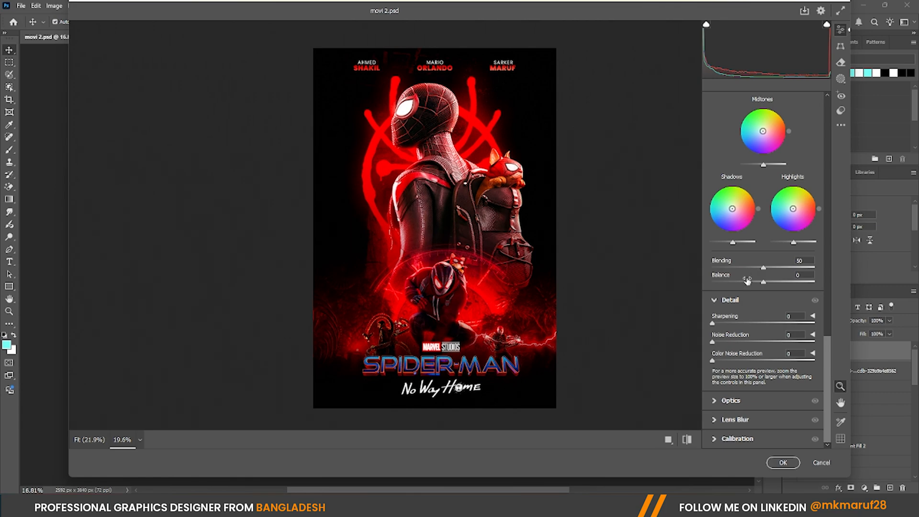
mouse_move(432, 145)
mouse_down()
mouse_move(478, 156)
mouse_move(421, 154)
mouse_up()
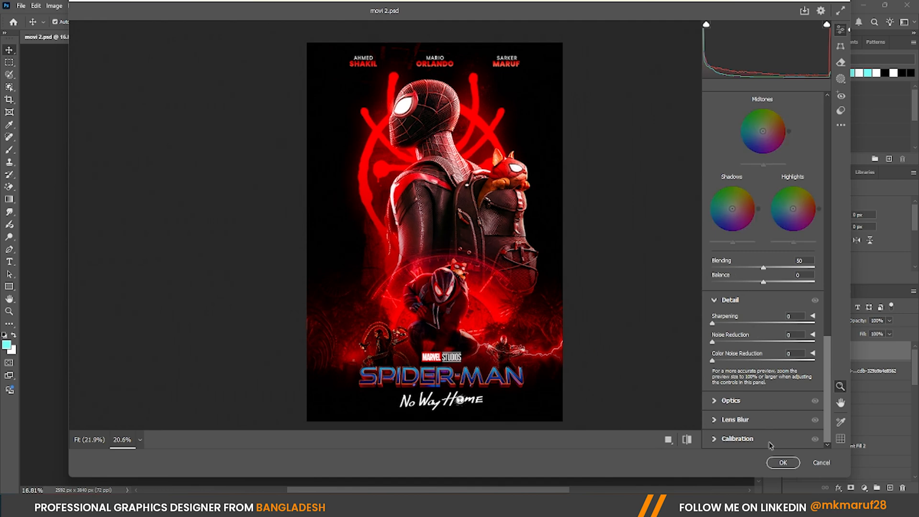
click(782, 462)
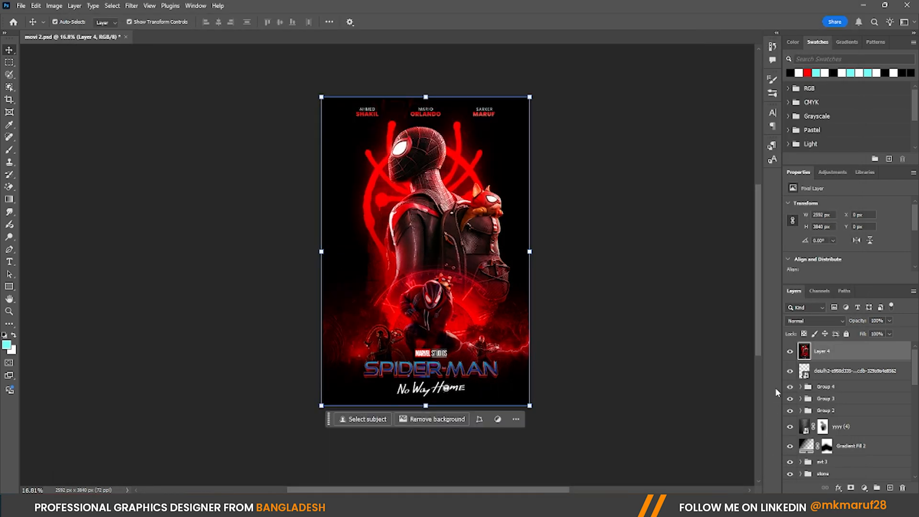
Toggle Layer 4's visibility to compare the filter's effect and examine the poster from the title up to the cast names
click(789, 351)
click(790, 351)
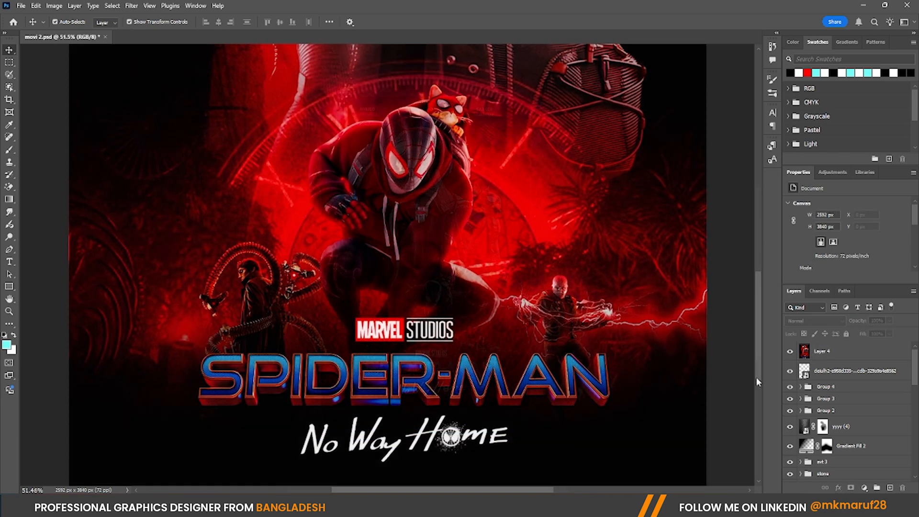
drag(755, 378, 752, 244)
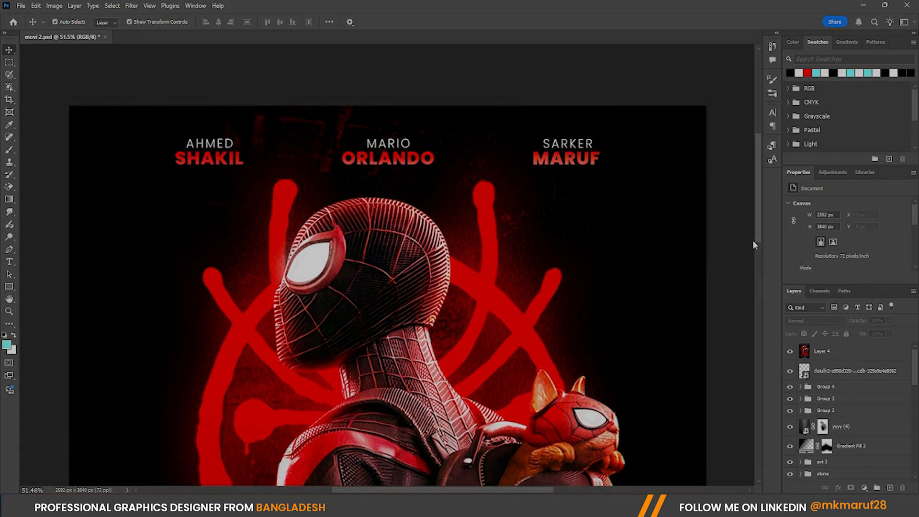